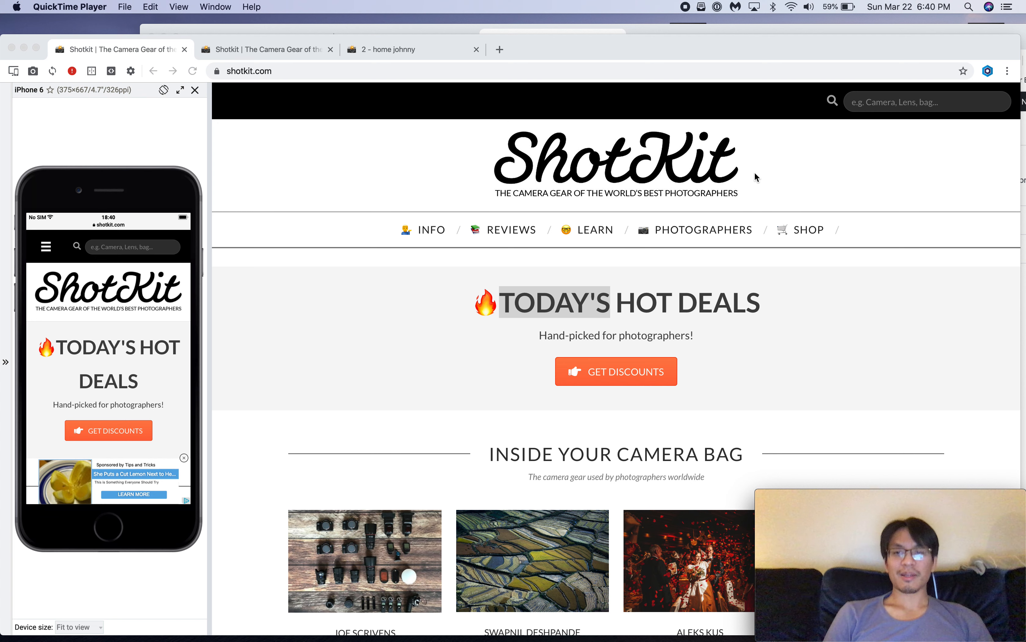
Step: Review the Shotkit homepage sections from the hot deals banner through gear guides and reviews to the footer
scroll(340, 278, down, 10)
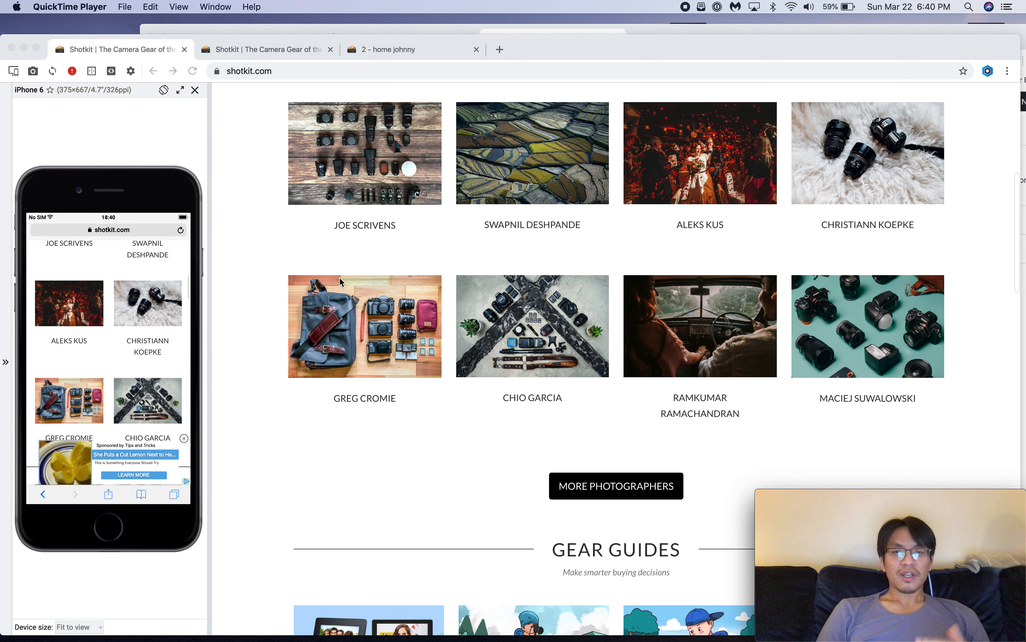
scroll(339, 277, up, 5)
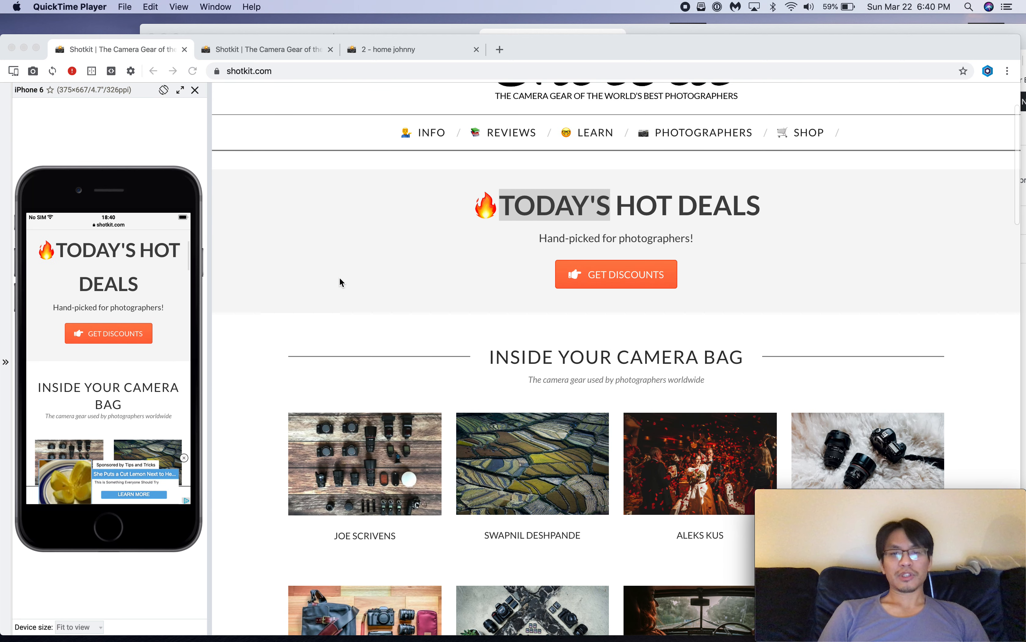
scroll(339, 277, down, 10)
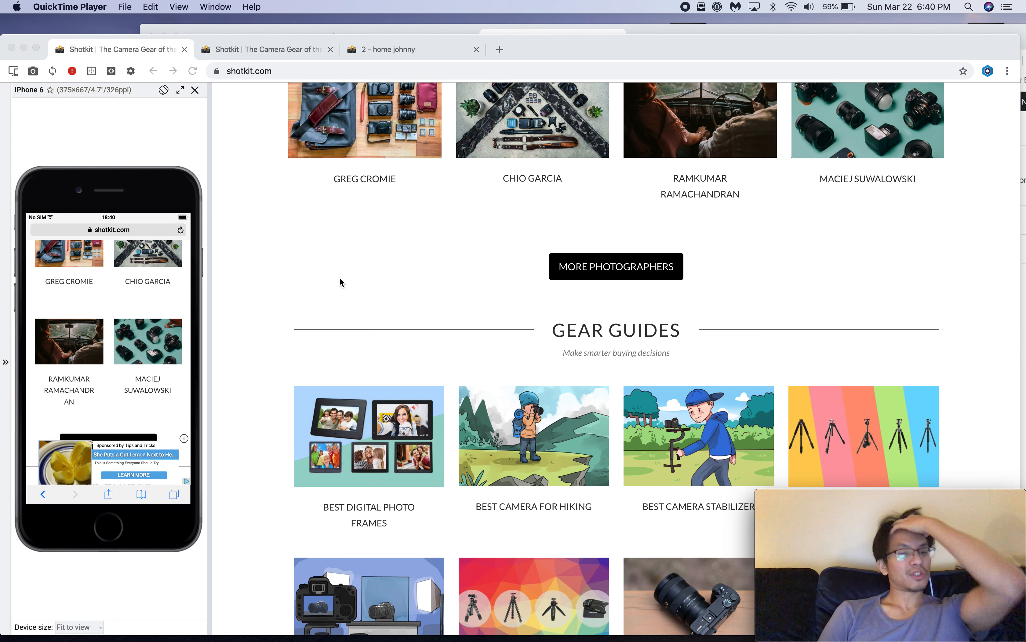
scroll(340, 277, down, 15)
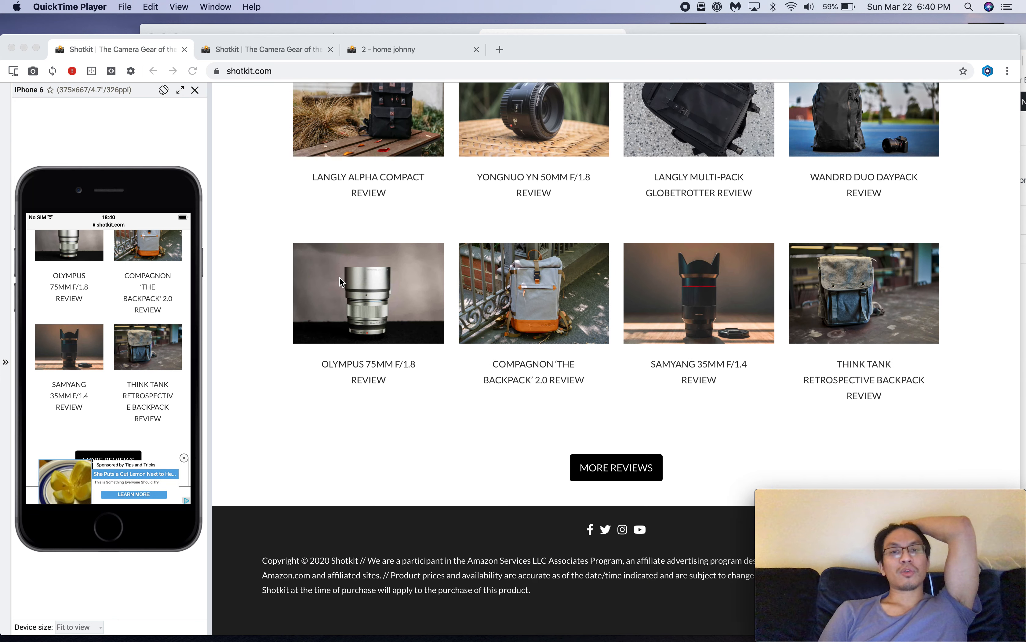
scroll(340, 277, up, 10)
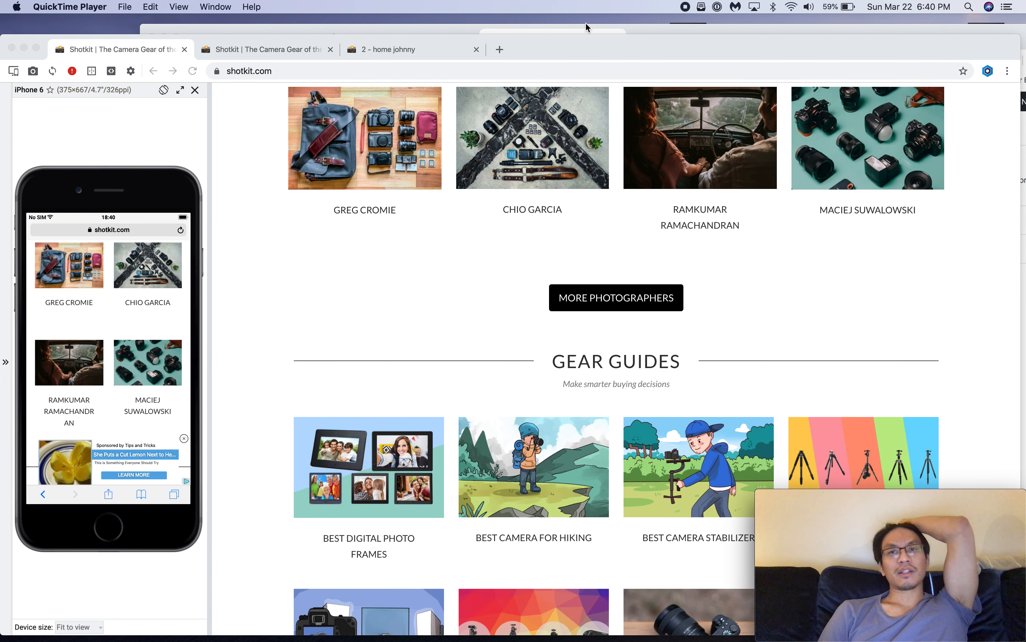
Step: Switch to Chrome, check the WordPress editors of the third and first home test pages, and return to Blisk
click(586, 24)
drag(698, 43, 748, 43)
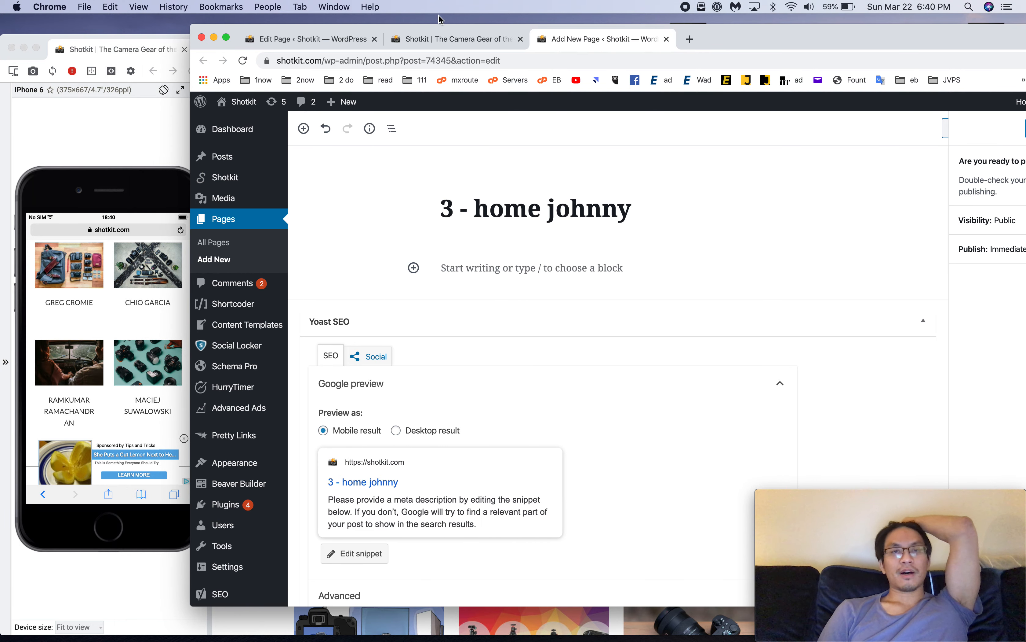
click(431, 38)
click(318, 38)
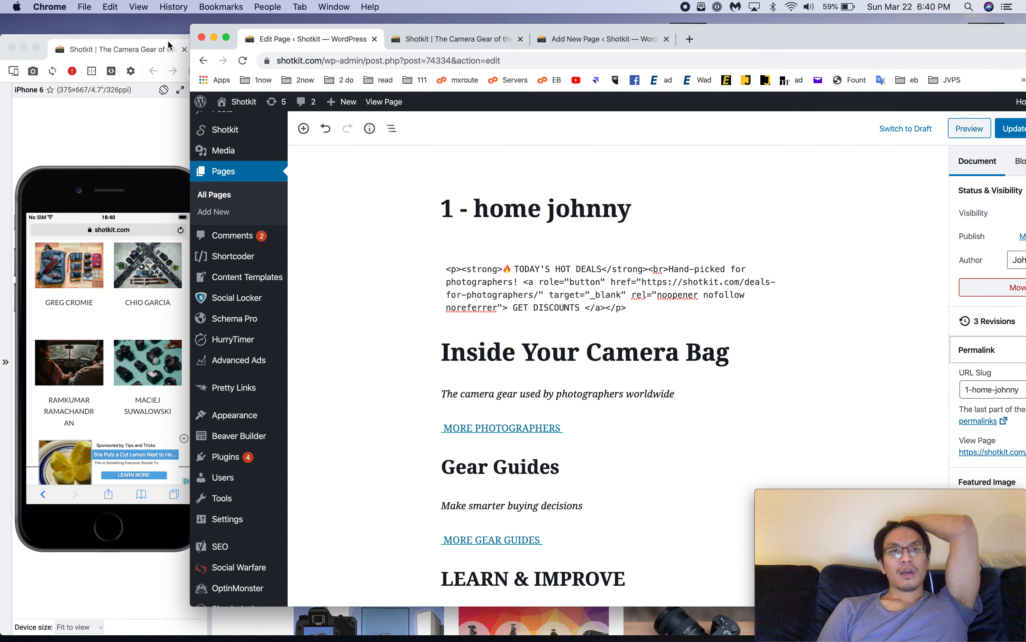
click(155, 44)
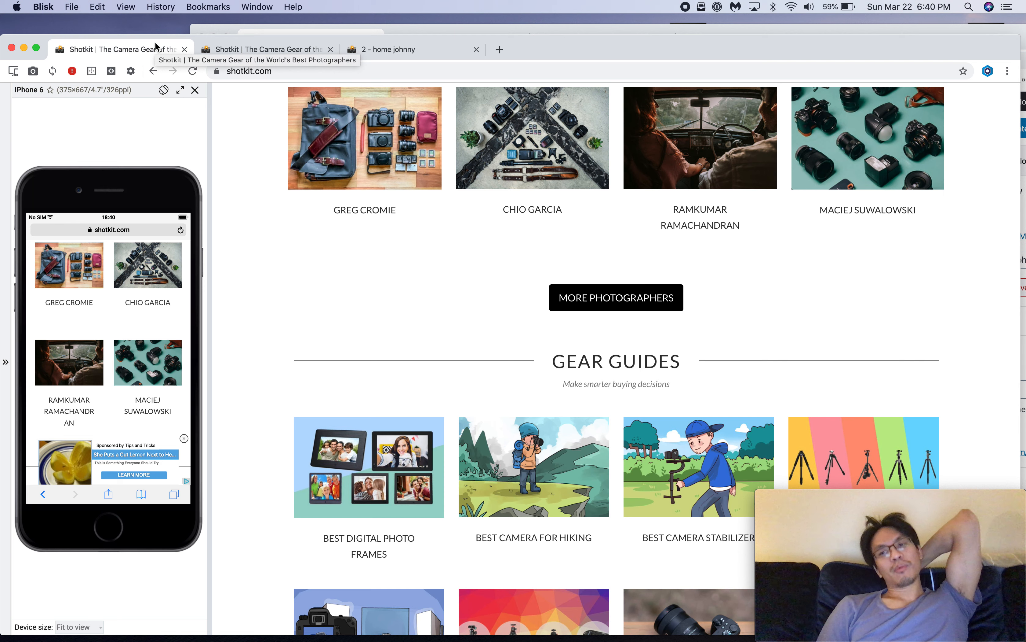
Step: Examine the live homepage's layout again between the hot deals banner and the Gear Guides section
scroll(482, 204, up, 8)
scroll(483, 204, down, 9)
scroll(482, 205, down, 2)
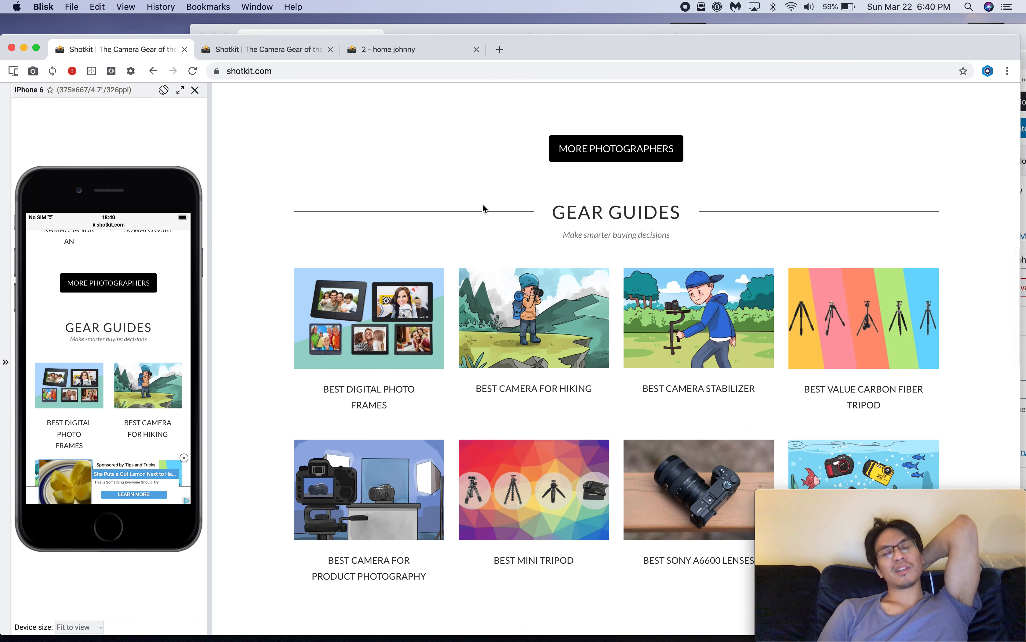
scroll(482, 205, up, 10)
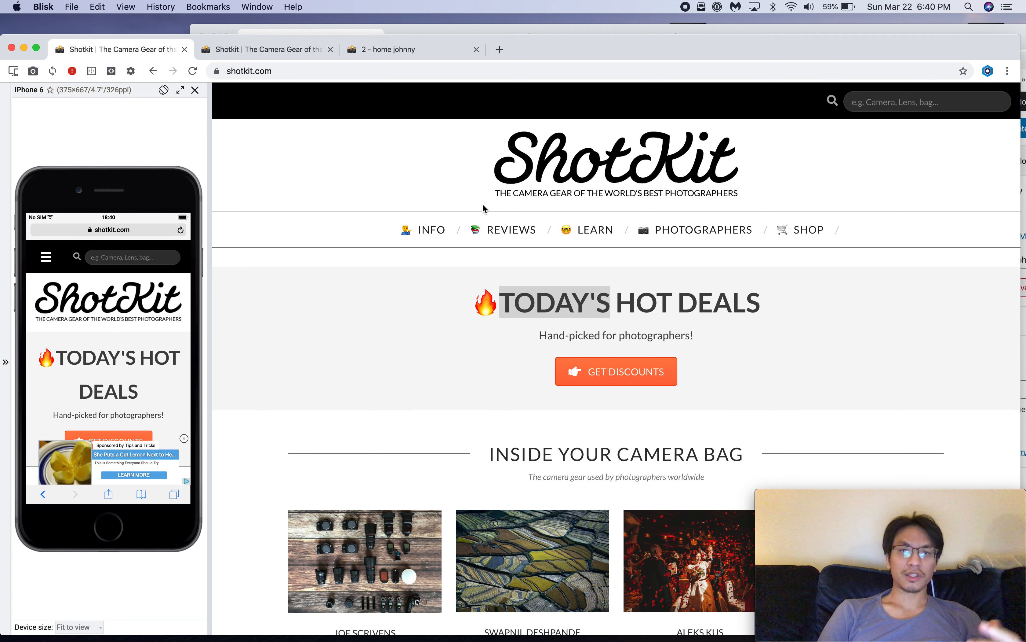
Step: Switch to Chrome, view generateblocks.com in a new tab, and close that tab
click(666, 30)
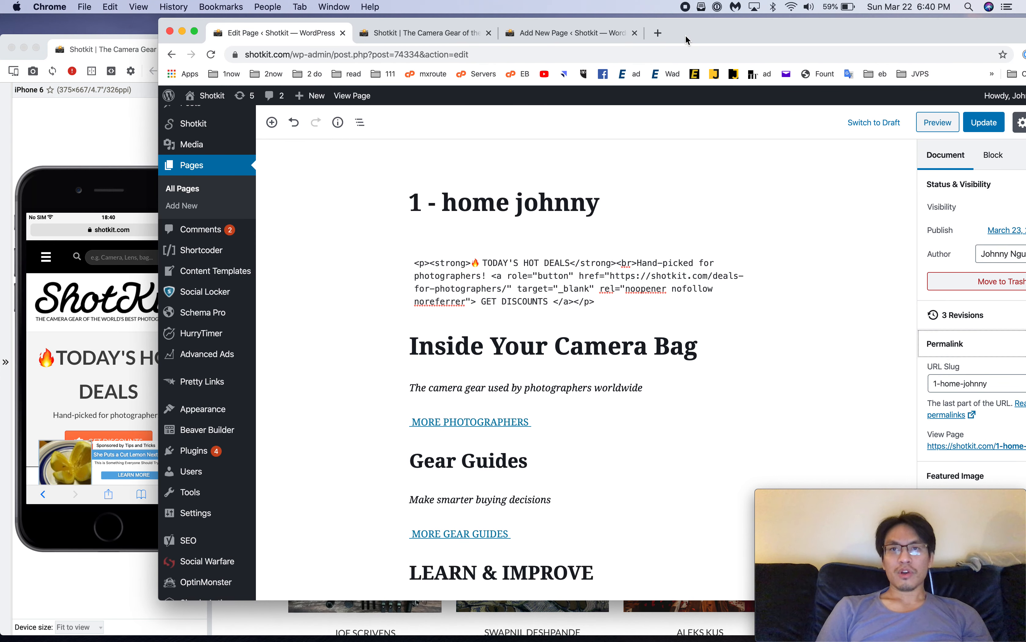
click(659, 30)
text(gener)
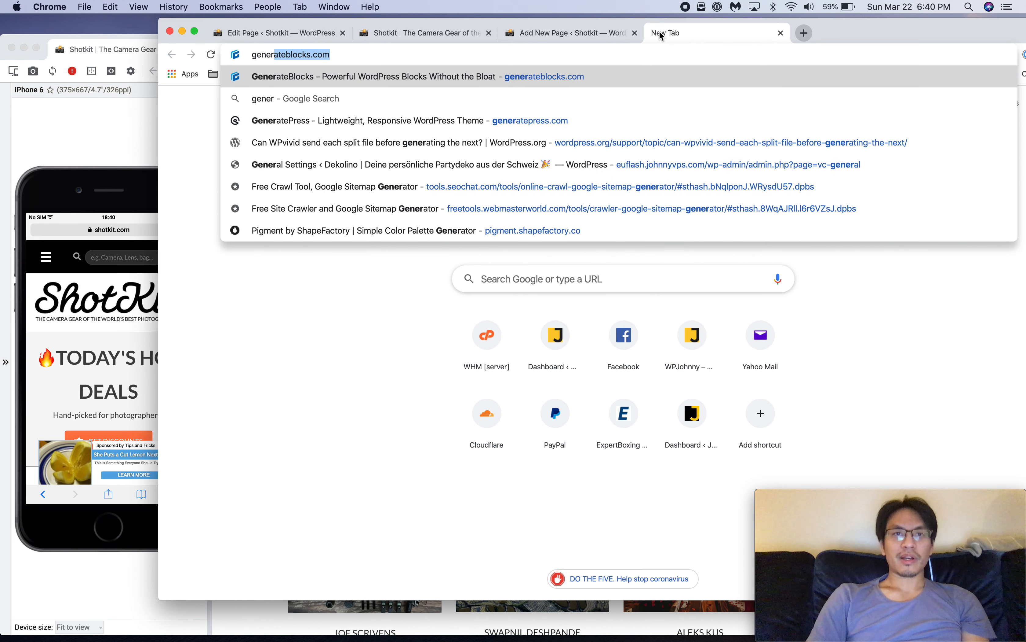
key(Return)
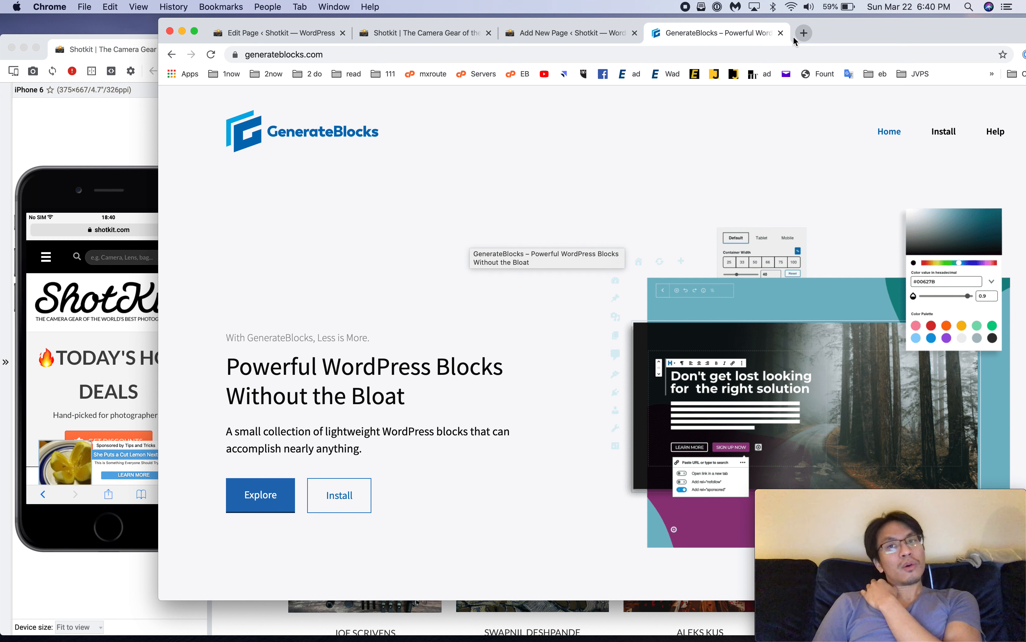
click(781, 33)
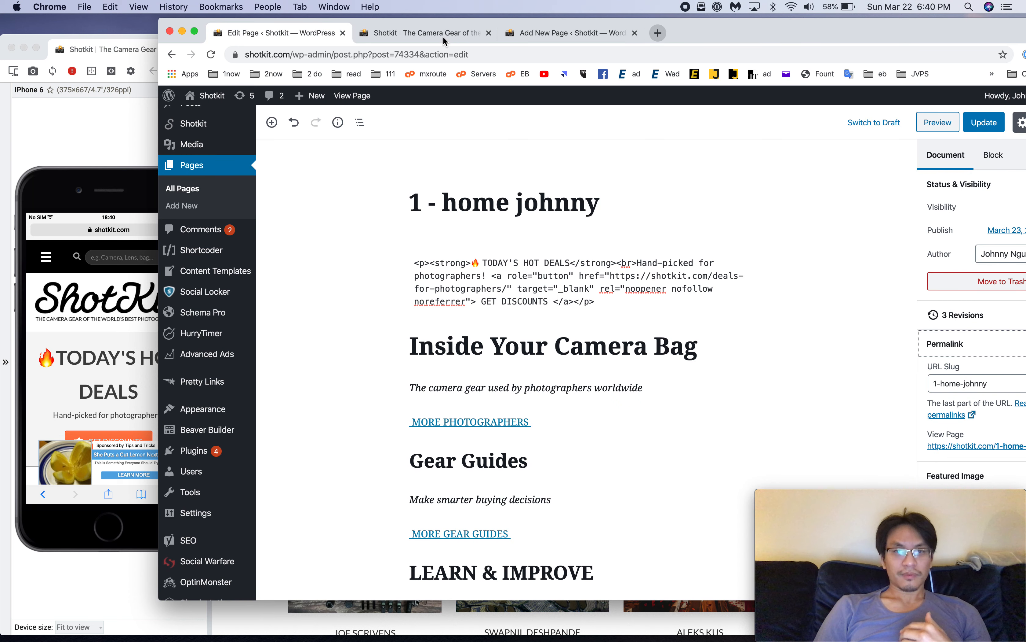
Step: Bring forward the editor of the third home test page and look through the WordPress admin menu
drag(704, 38, 825, 41)
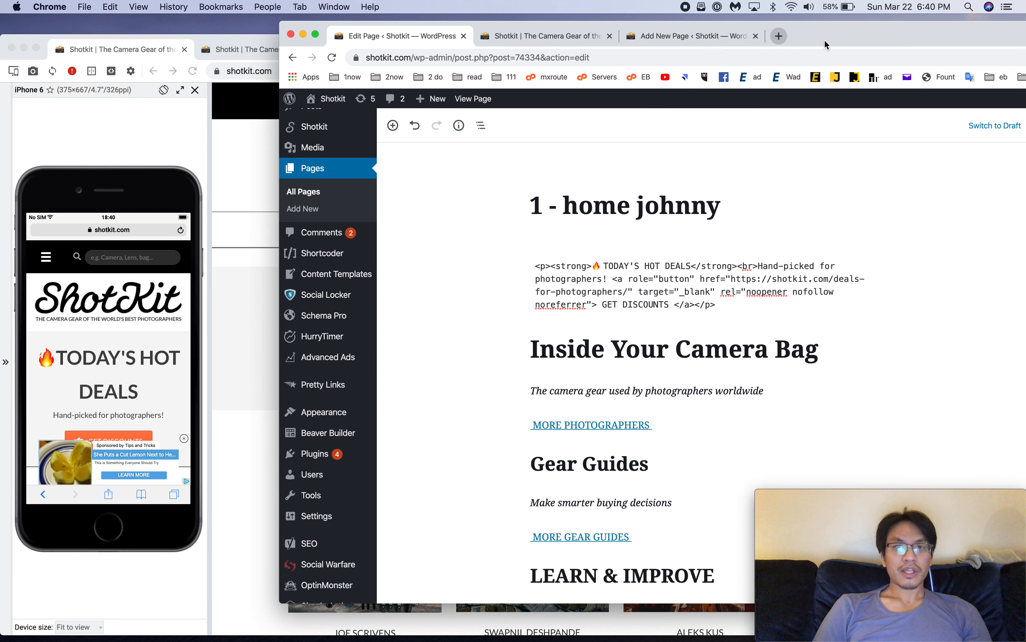
click(600, 44)
click(695, 46)
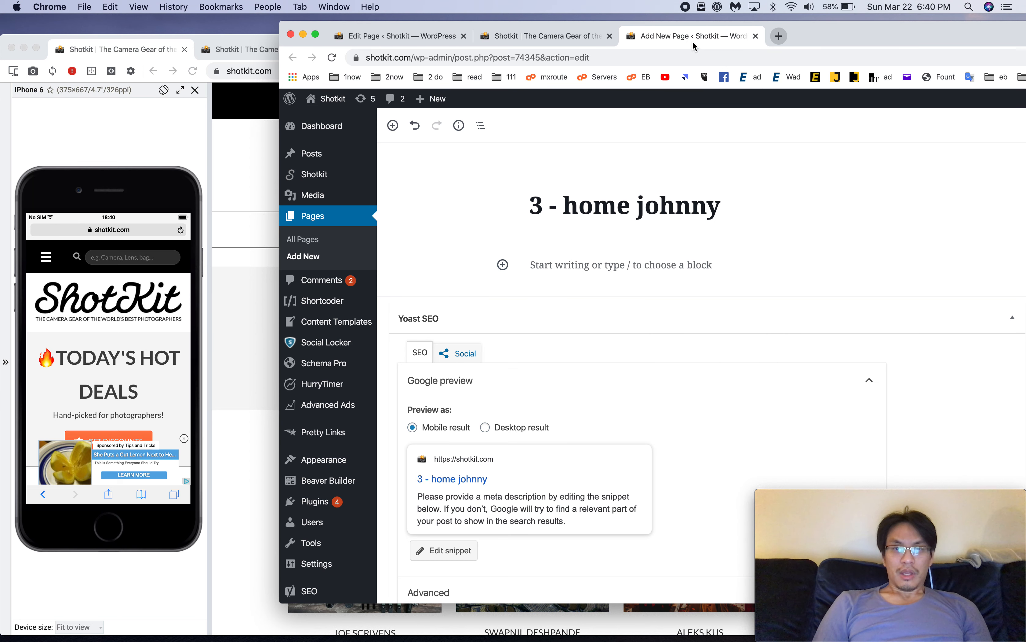
drag(840, 46, 751, 45)
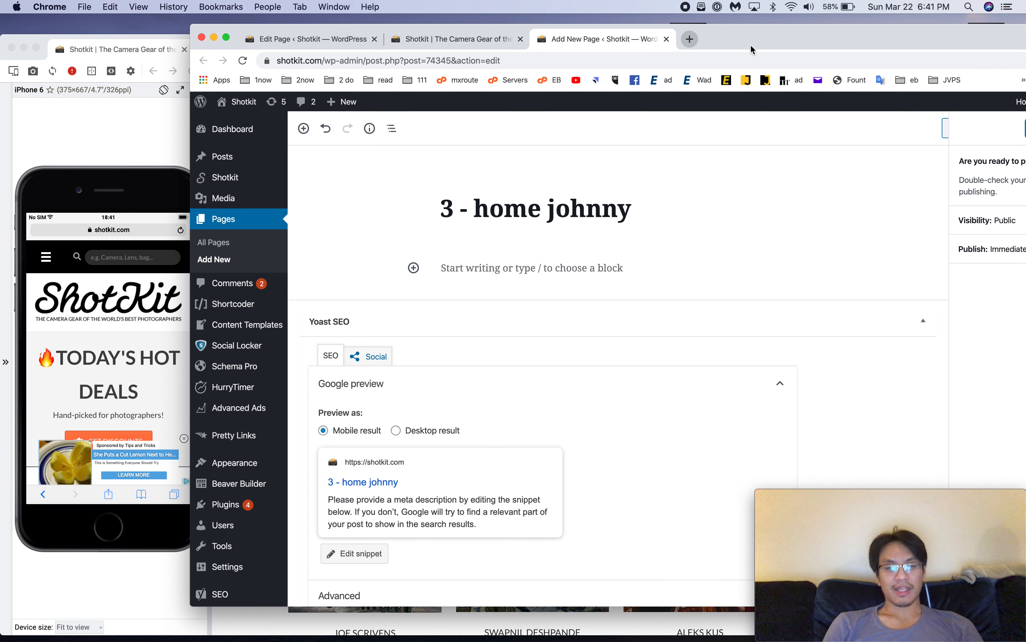
scroll(244, 467, down, 2)
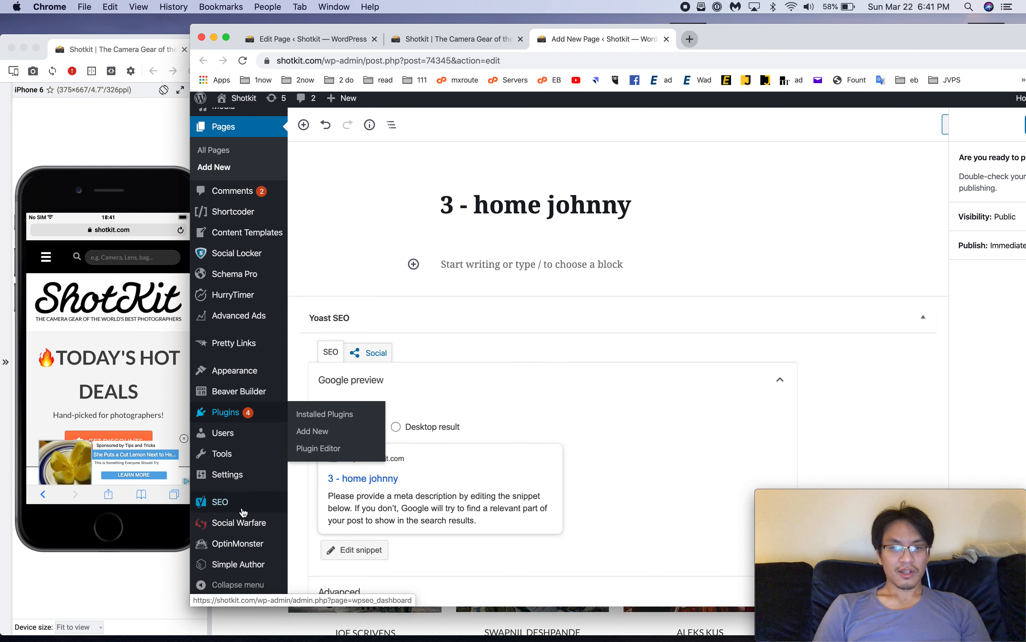
mouse_move(236, 483)
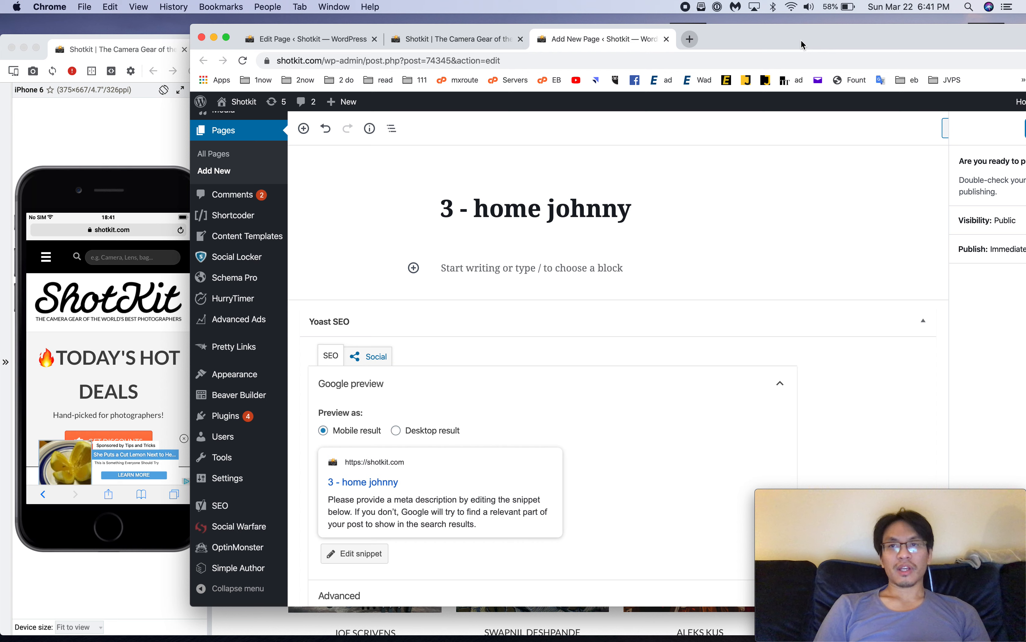
drag(803, 44, 808, 50)
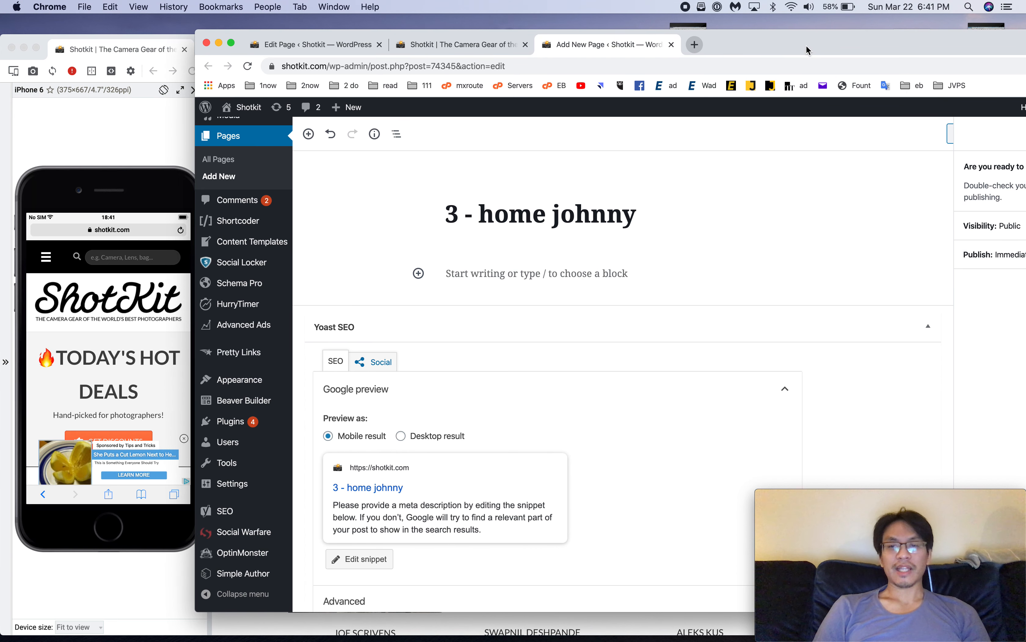
drag(808, 50, 864, 49)
click(584, 274)
Step: Switch to Blisk and close the tab showing the first home test page
click(164, 62)
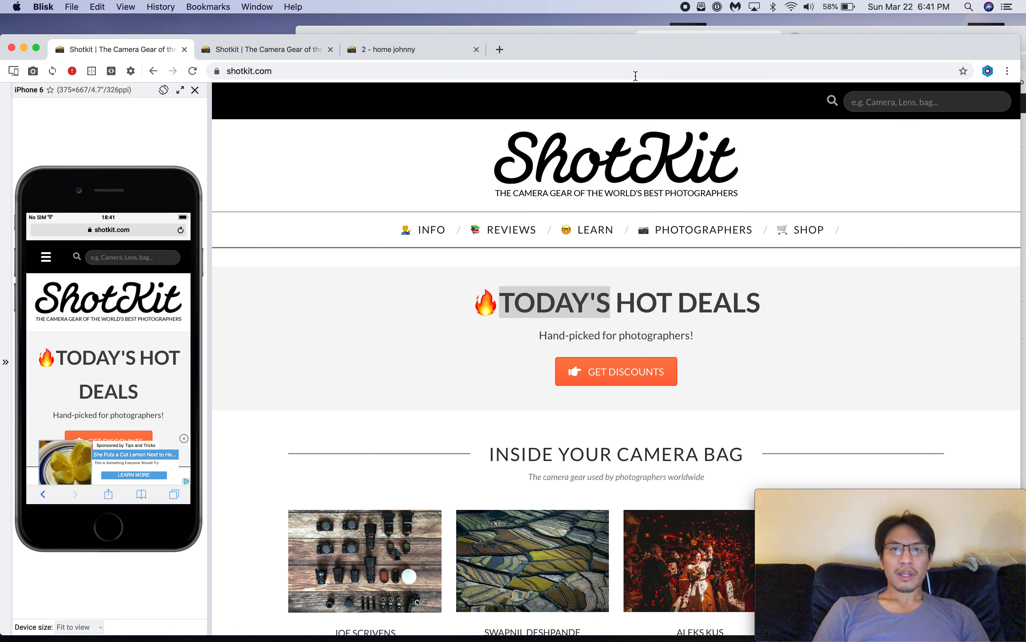
drag(626, 56, 613, 57)
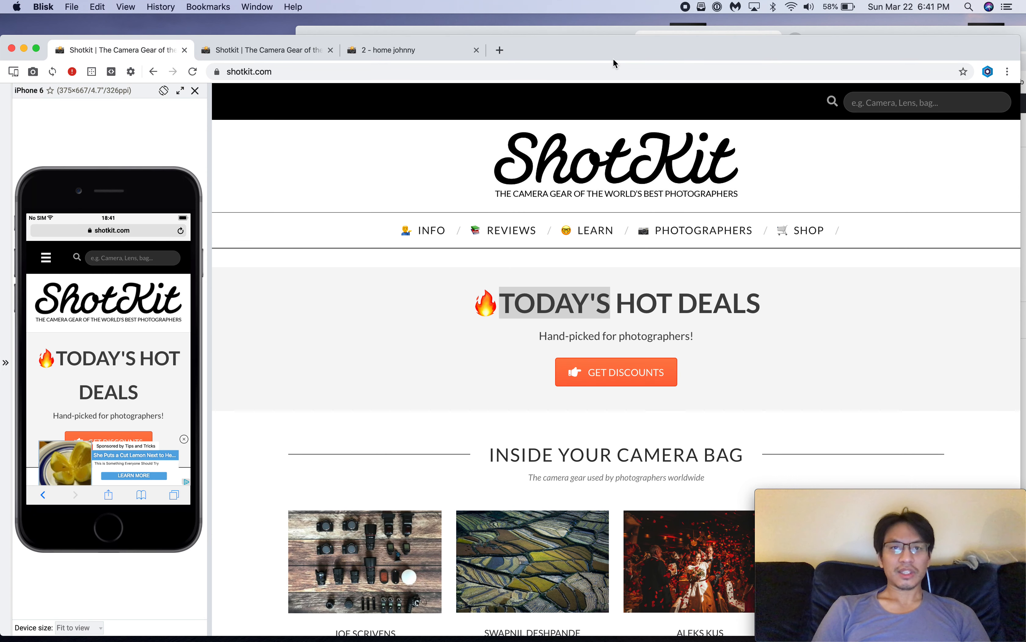
click(314, 47)
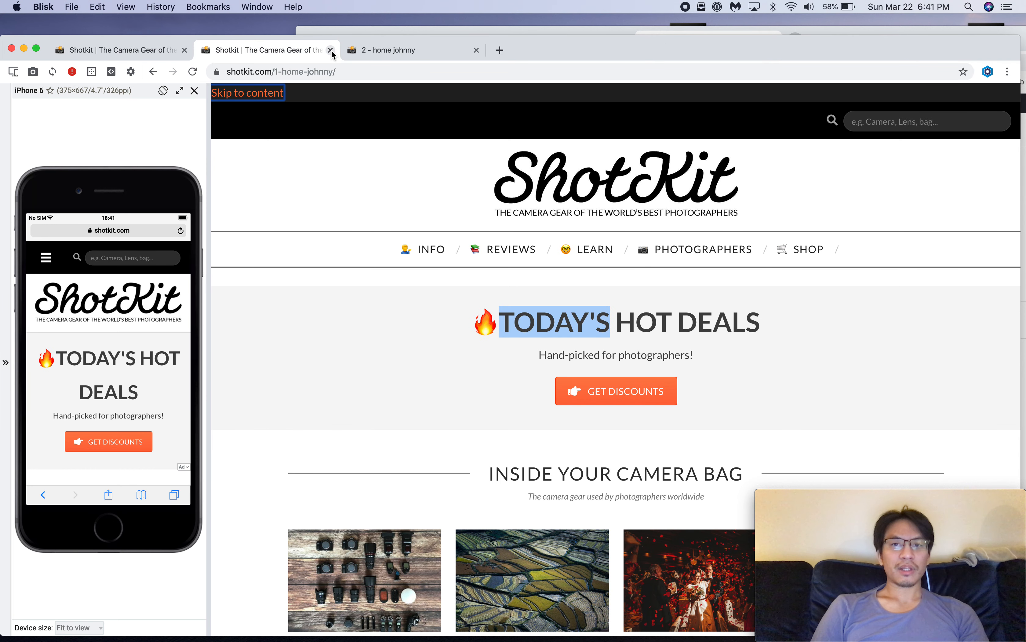
click(331, 50)
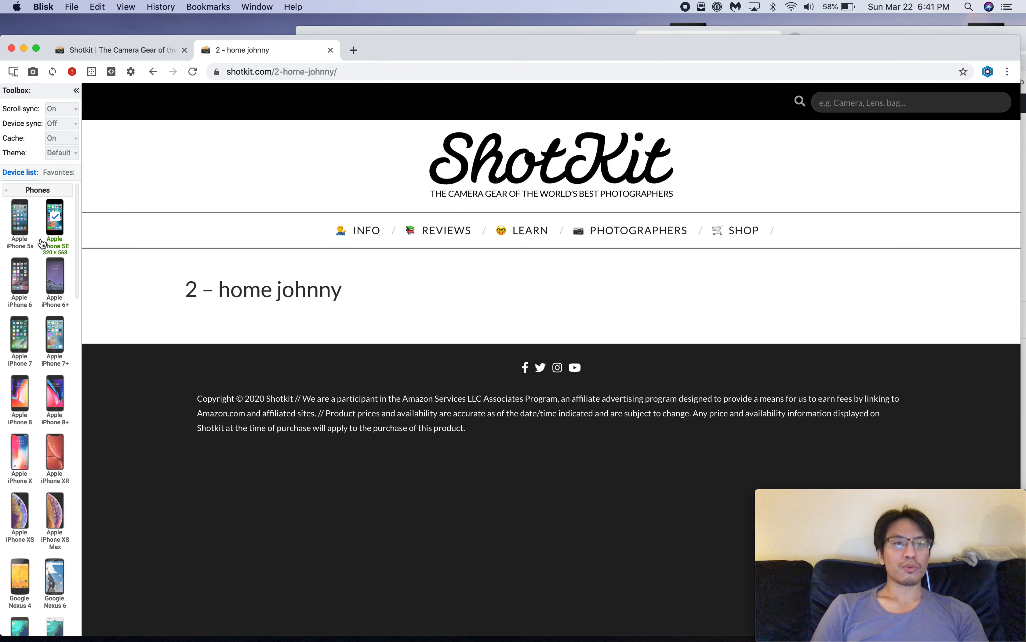
Step: Preview the second home test page on an Apple iPhone 6, collapse the toolbox and narrow the device pane
click(21, 278)
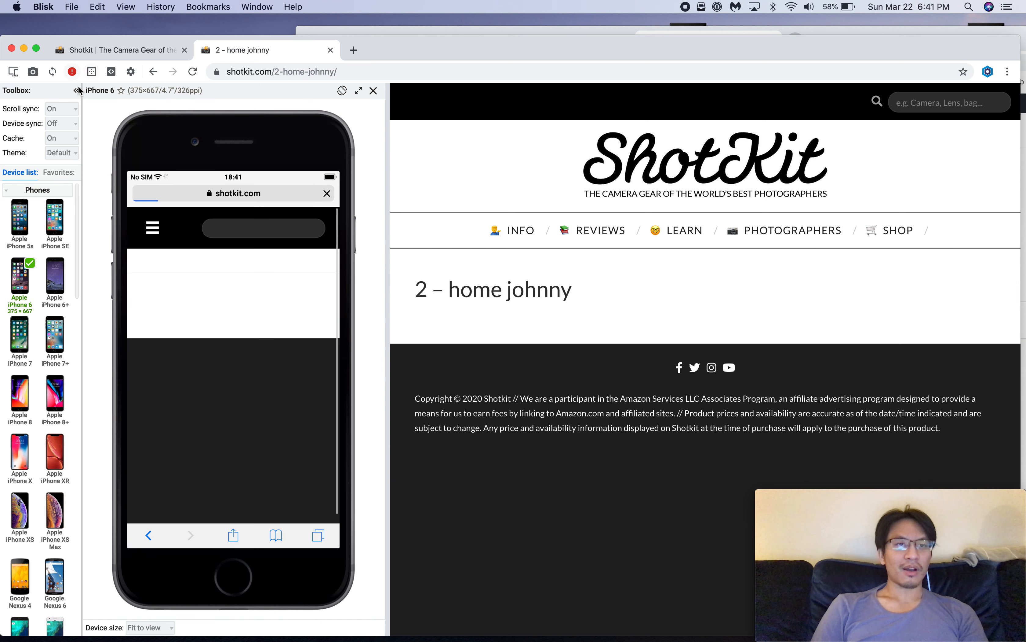
click(77, 90)
drag(387, 118, 207, 128)
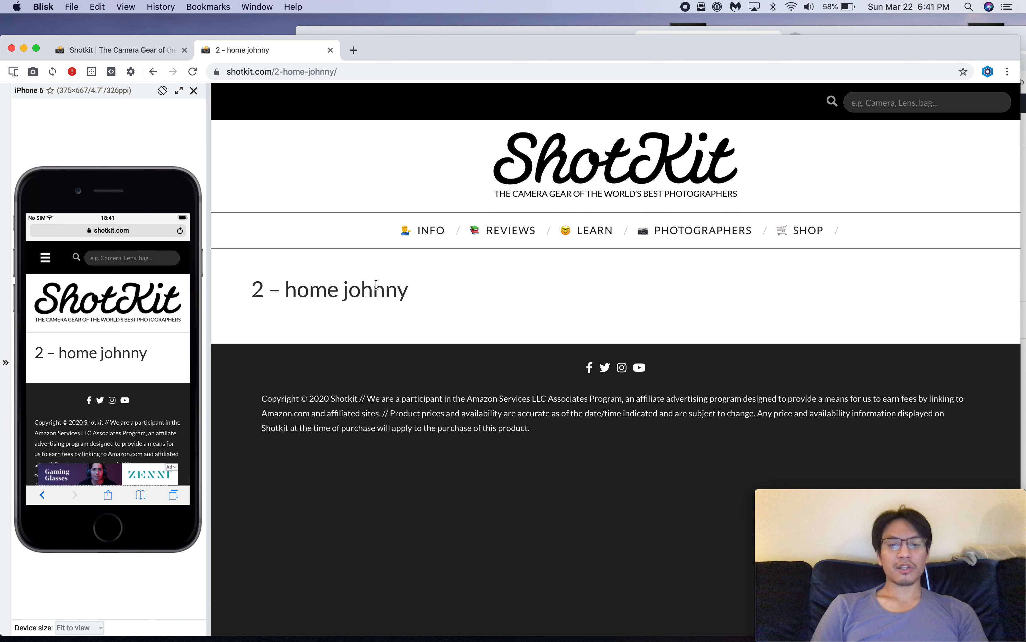
Step: Load the third home test page in Blisk by changing the 2 in the page address to 3
click(755, 28)
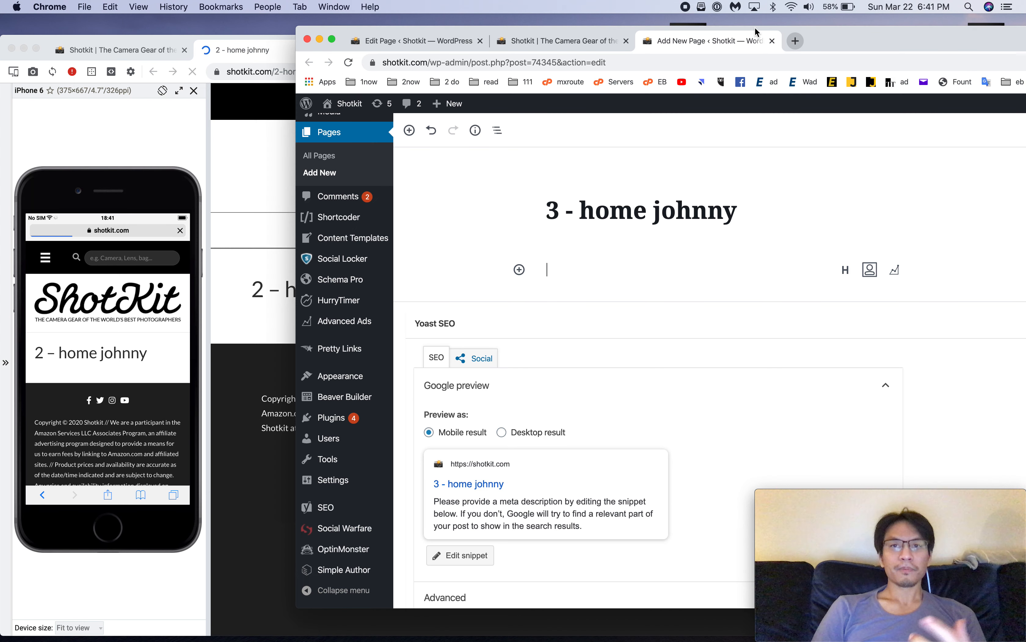
click(270, 71)
click(278, 71)
key(BackSpace)
text(3)
key(Return)
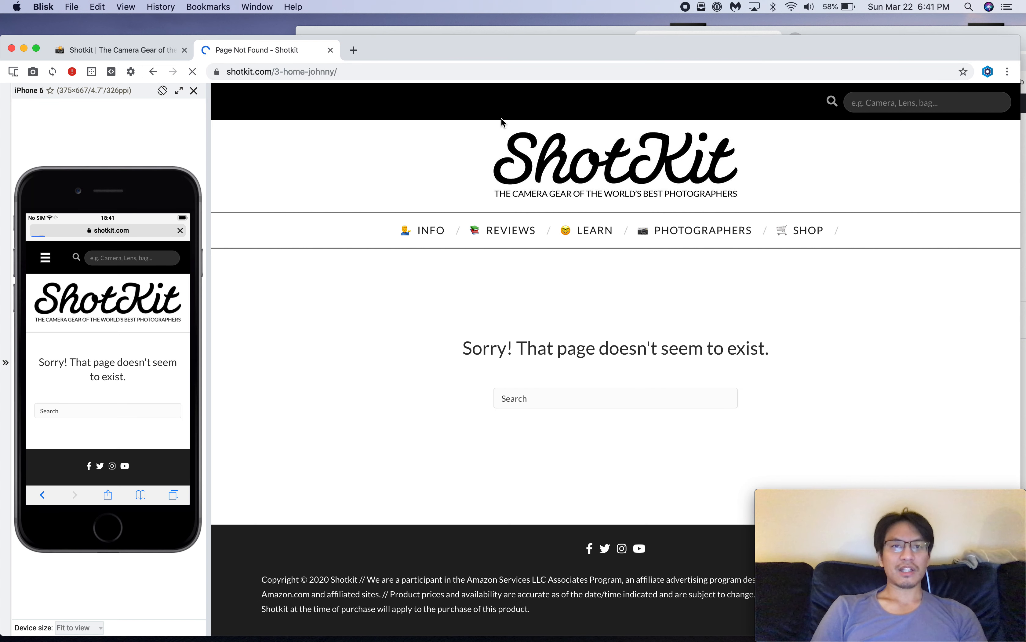
Step: Switch to Chrome, publish the third home test page, and reload its preview in Blisk
click(695, 30)
mouse_move(919, 41)
mouse_down()
mouse_move(699, 42)
mouse_move(906, 41)
mouse_up()
click(916, 135)
click(215, 210)
key(super+r)
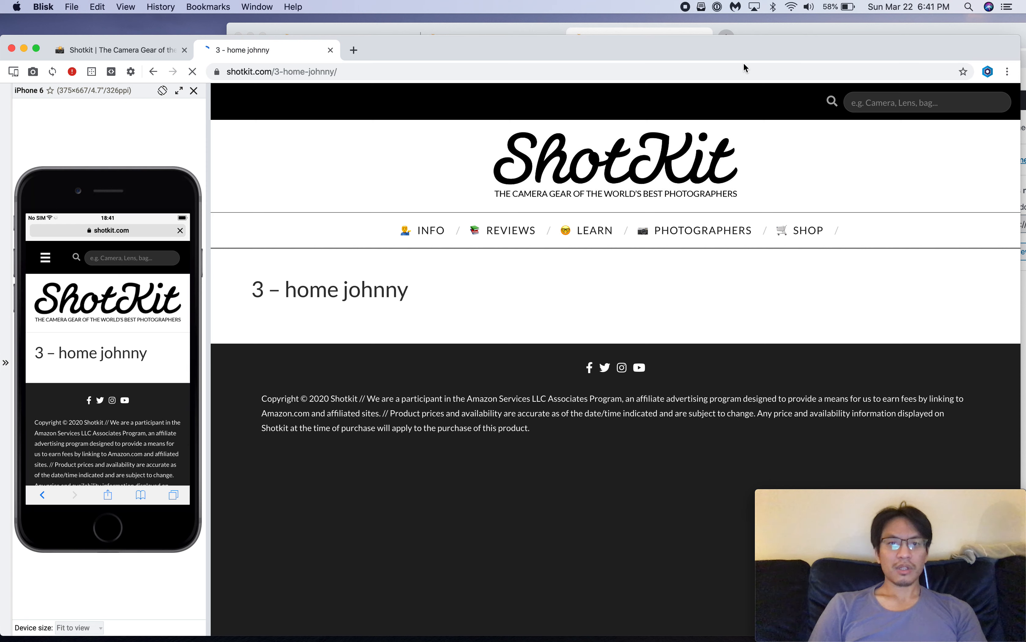
Step: In Chrome, leave the first test page's editor for the list of all pages, discarding unsaved changes, and close the live page's tab
click(812, 31)
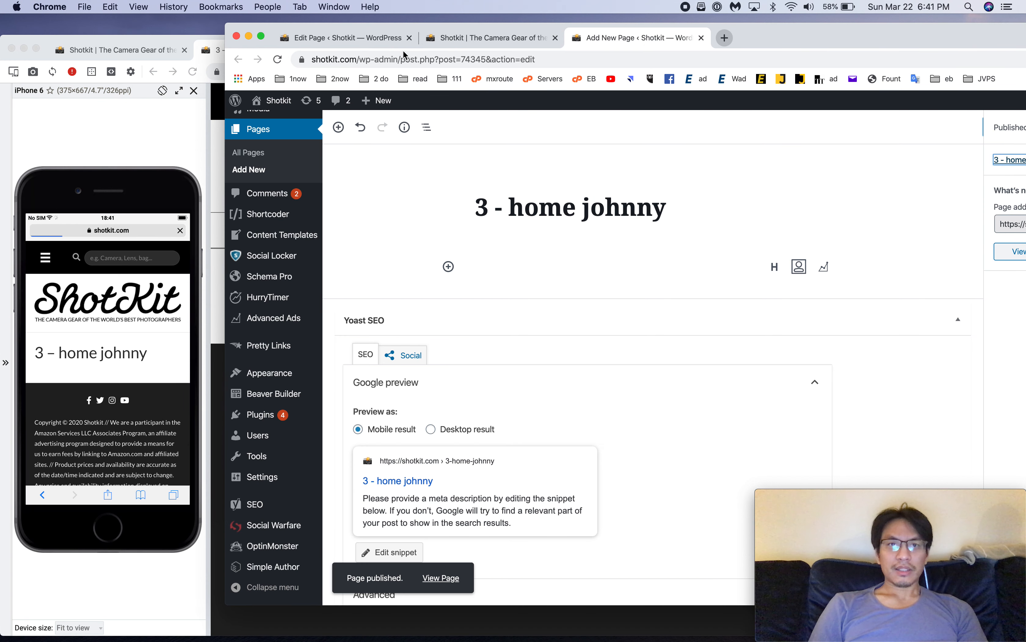
click(384, 40)
click(266, 175)
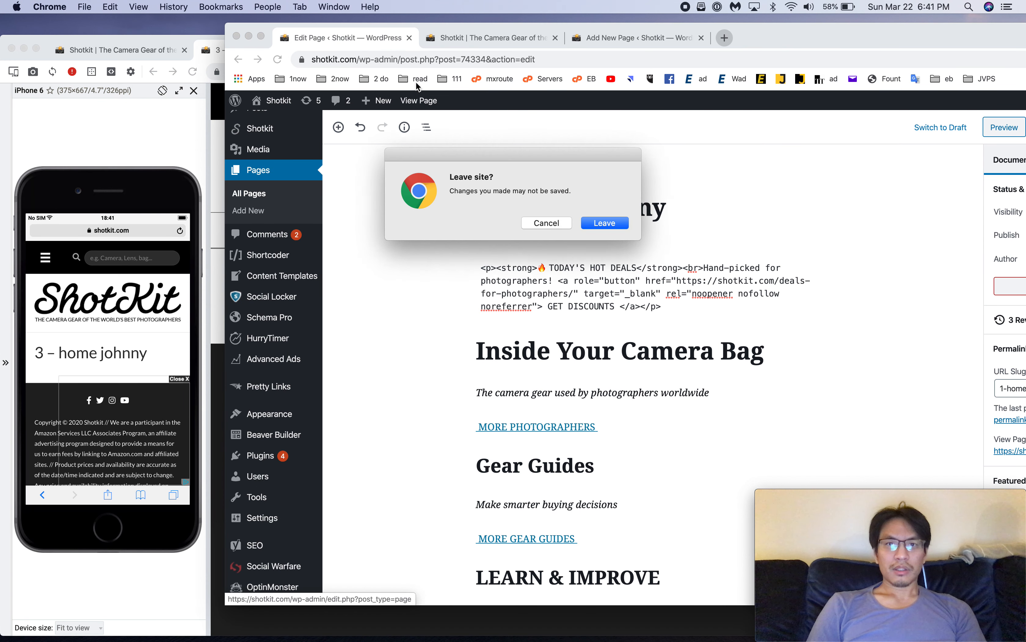
click(595, 223)
click(507, 38)
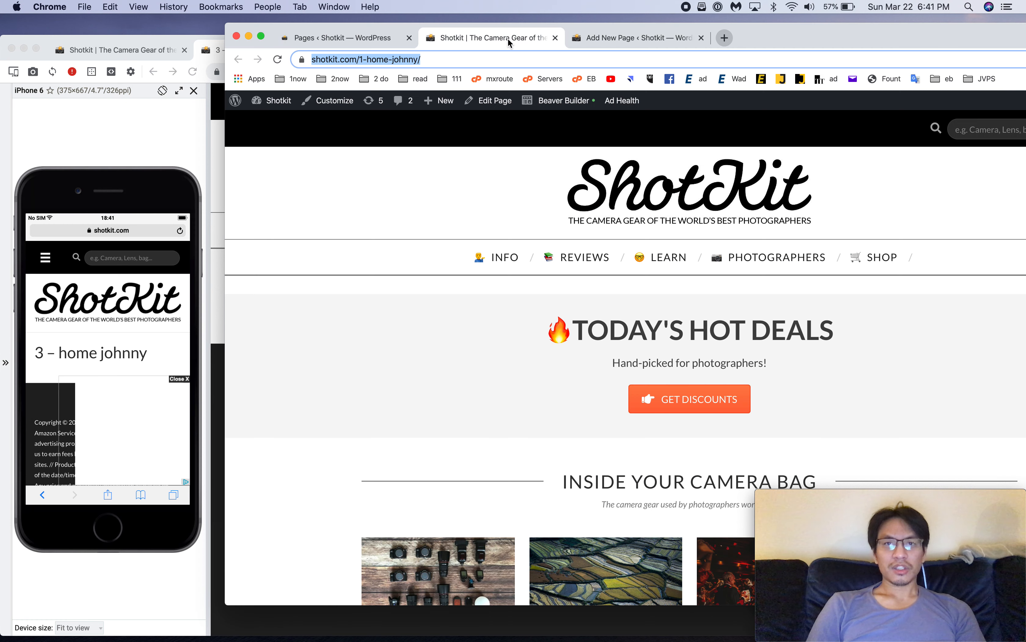
click(555, 38)
click(356, 38)
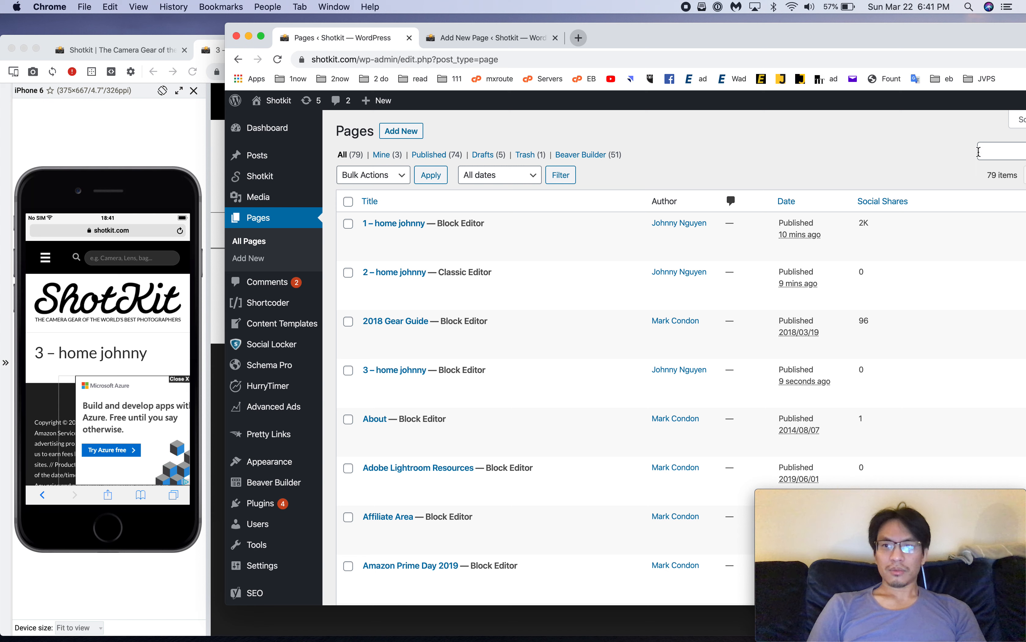
Step: Search the pages for "home" and open the Home front page for editing in a new tab
click(1001, 151)
text(home)
key(Return)
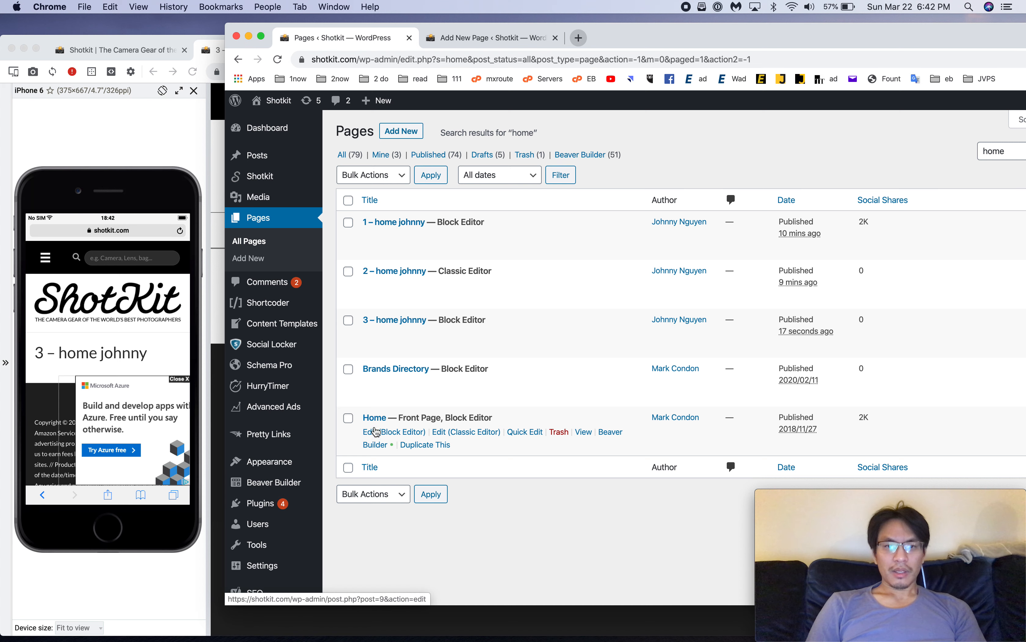
click(377, 418)
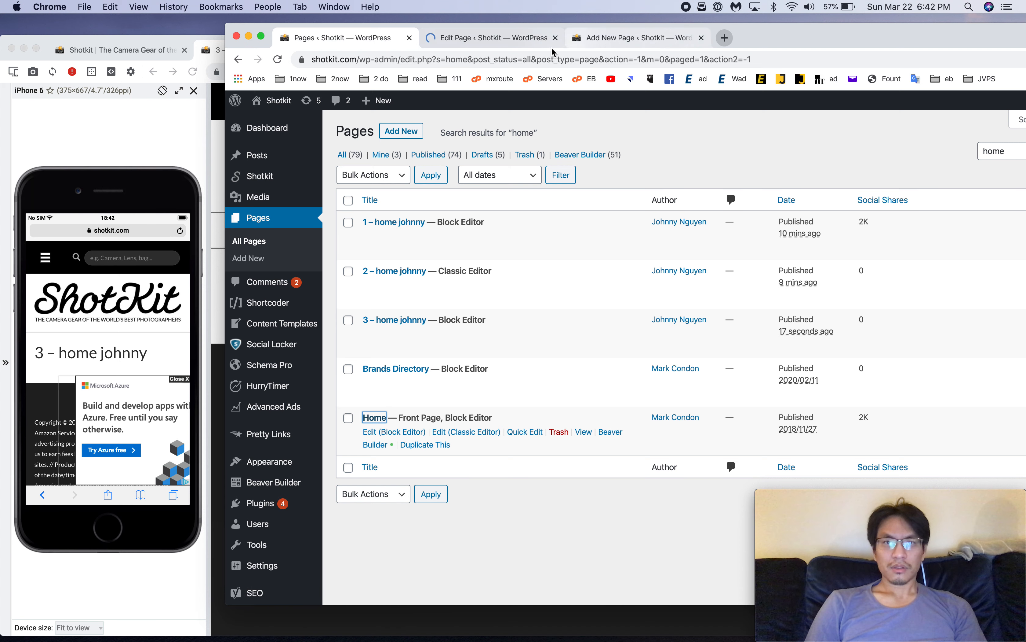
Step: Launch Beaver Builder for the Home page, then close the ad covering the mobile preview in Blisk and return to Chrome
click(485, 39)
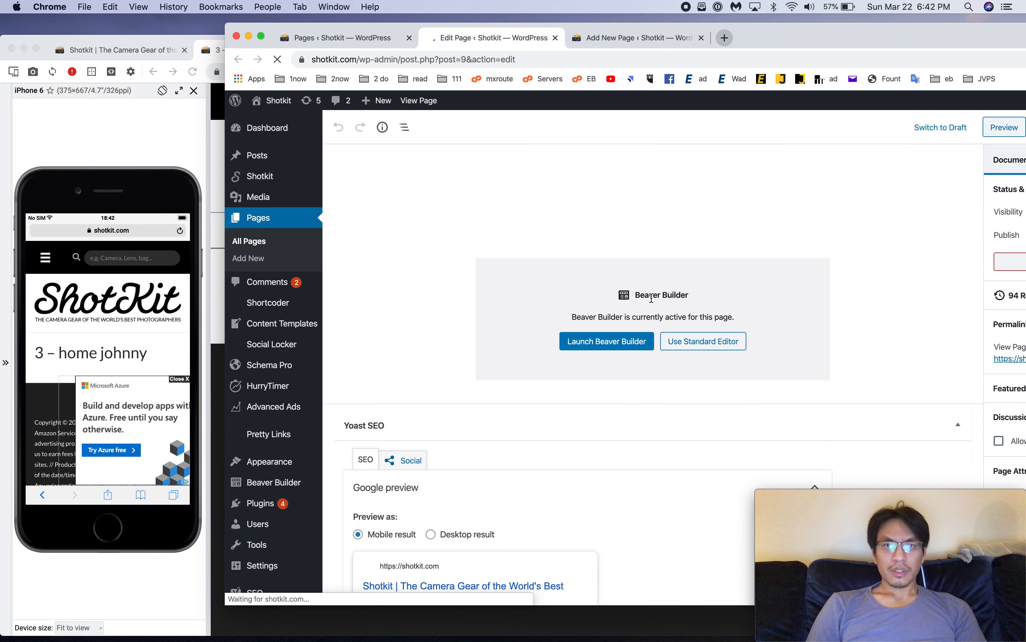
click(633, 346)
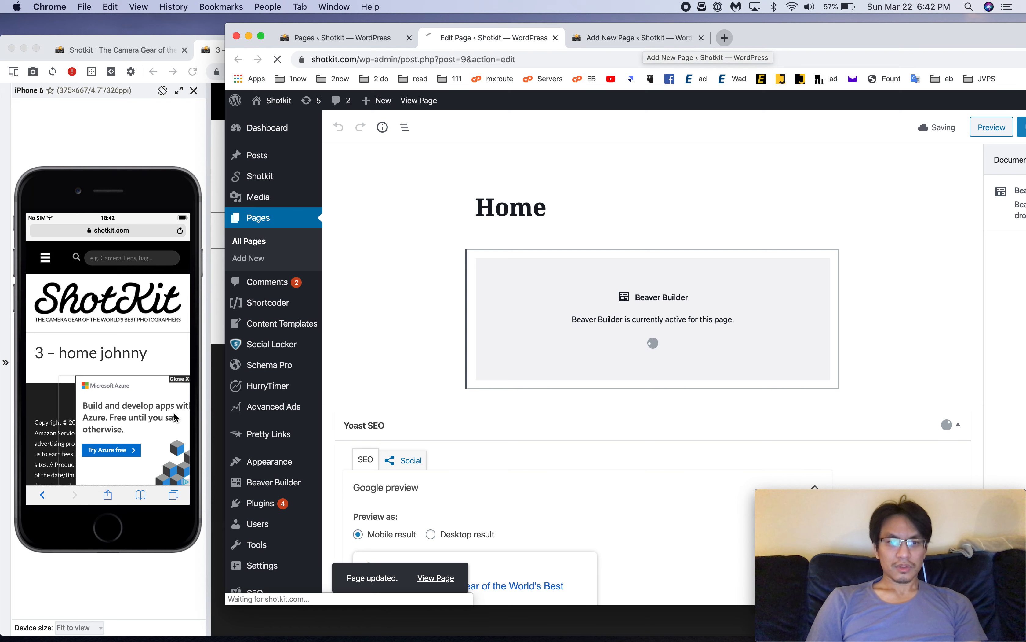
click(181, 379)
click(182, 382)
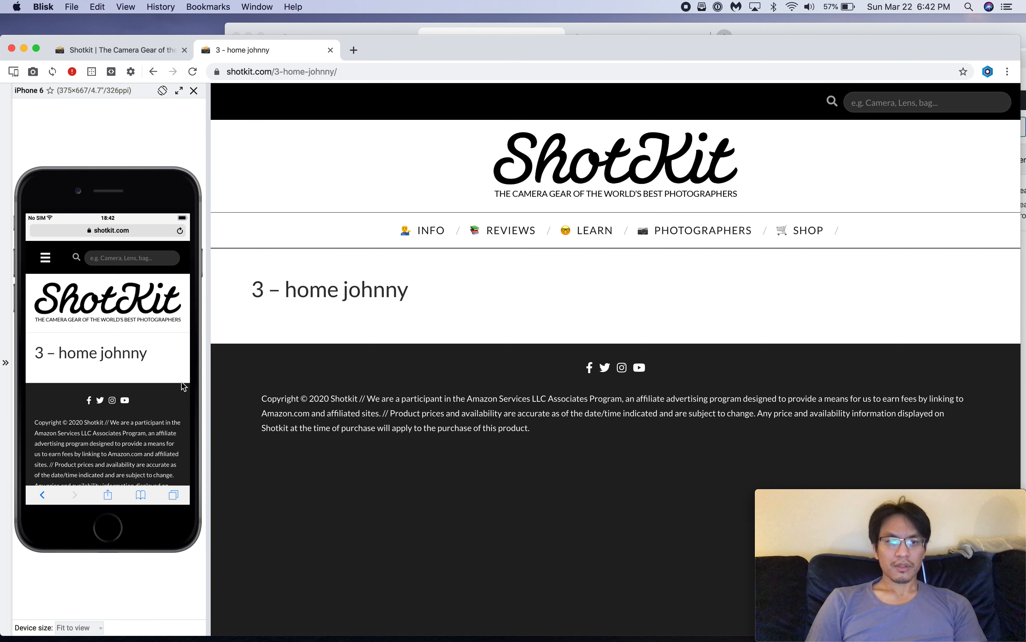
click(812, 26)
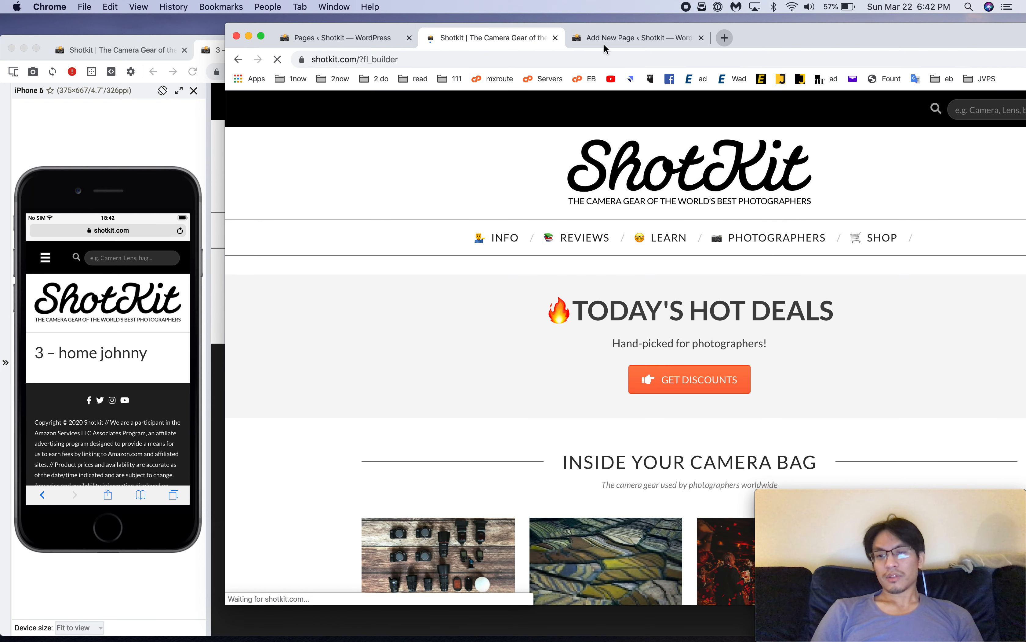
Step: Reposition and widen the Chrome window and look over the Home page's upper sections in Beaver Builder
drag(763, 34, 634, 32)
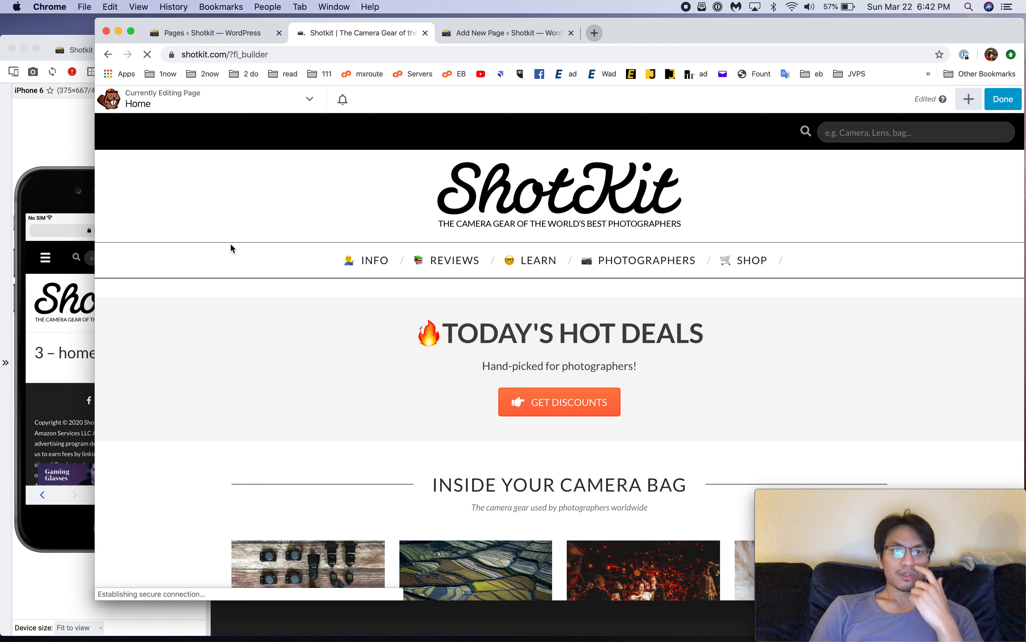
drag(88, 266, 79, 266)
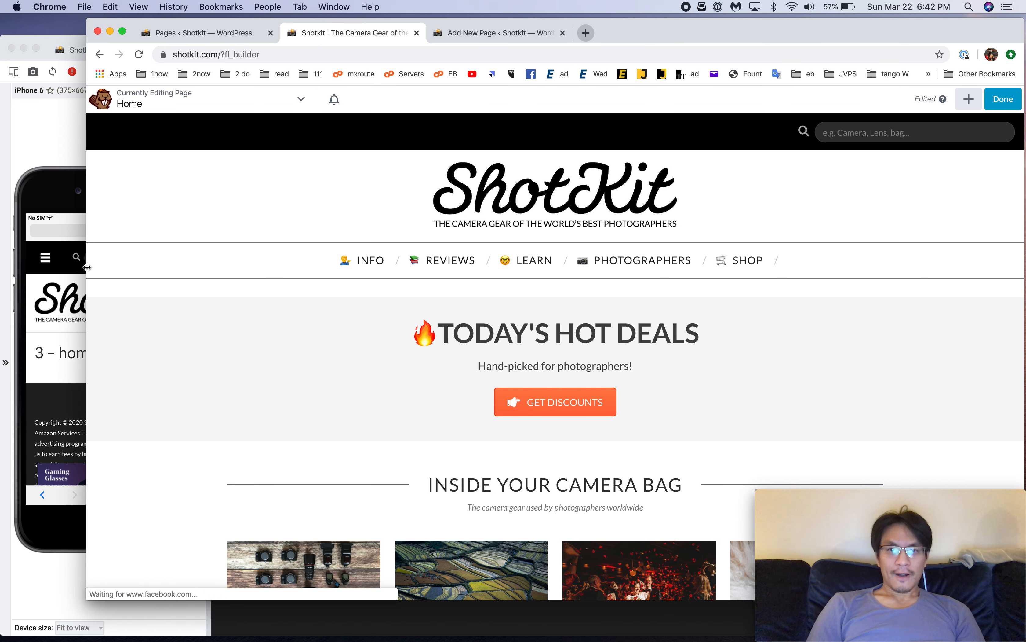
scroll(338, 318, down, 5)
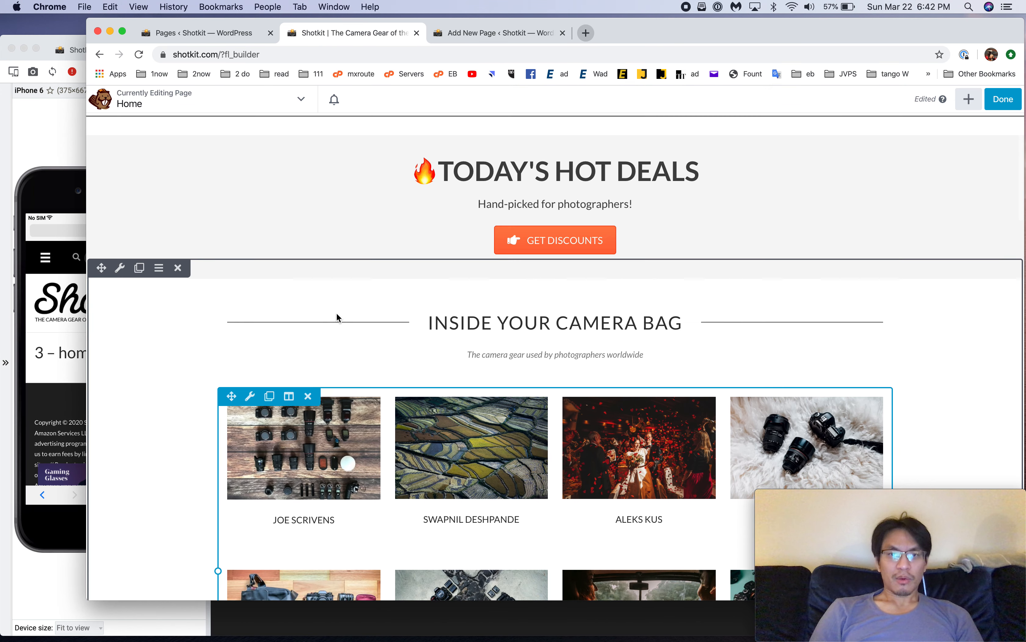
scroll(497, 345, up, 5)
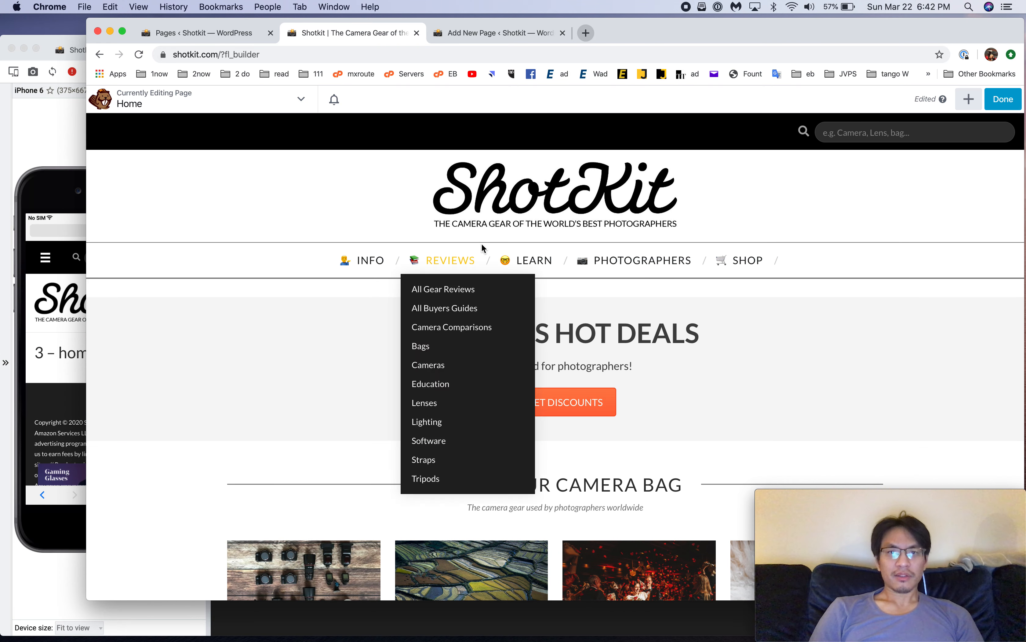
Step: In the third home test page's editor, dismiss the post-publish panel and bring up the document's permalink and page attributes
click(507, 35)
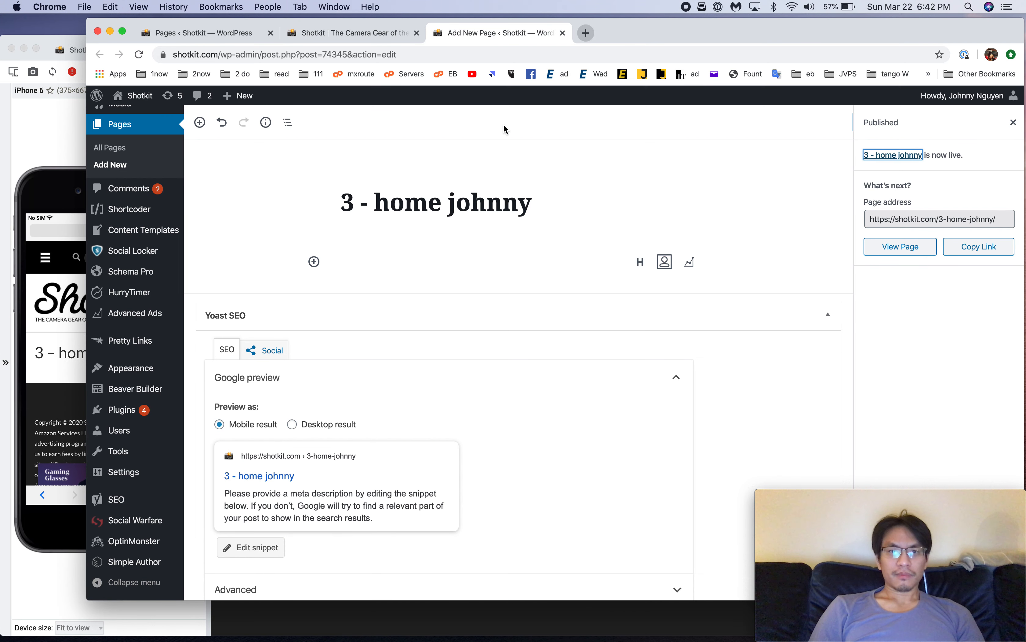
click(435, 224)
click(73, 147)
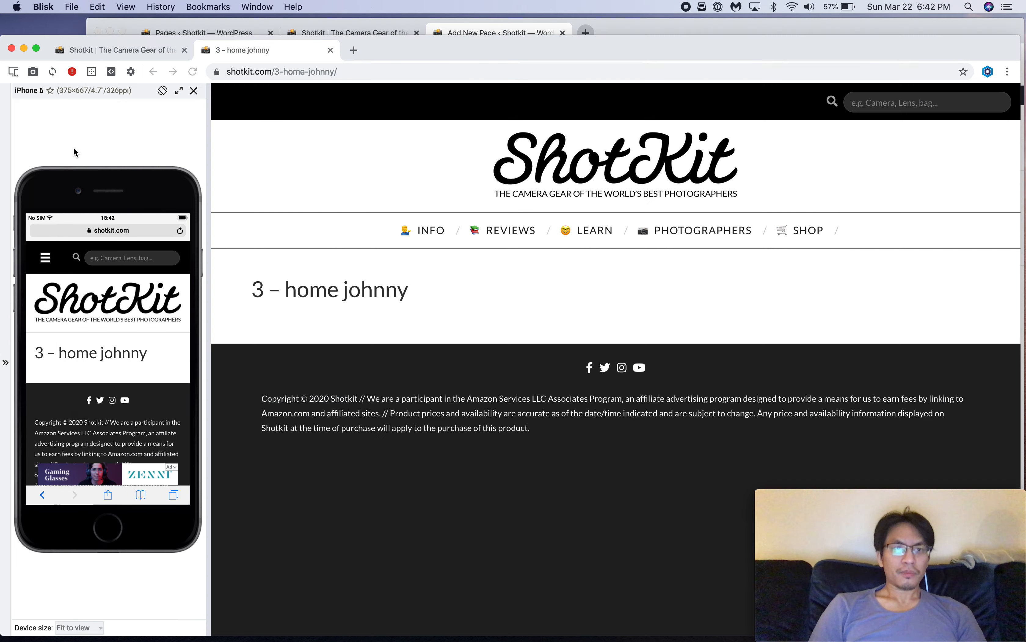
click(532, 29)
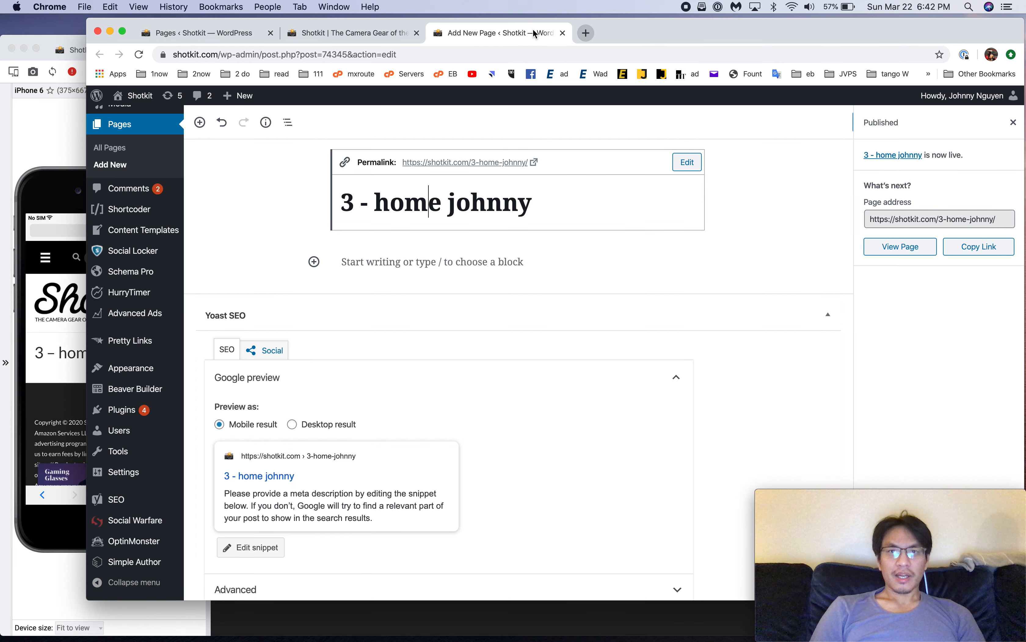
click(1014, 122)
scroll(952, 330, down, 3)
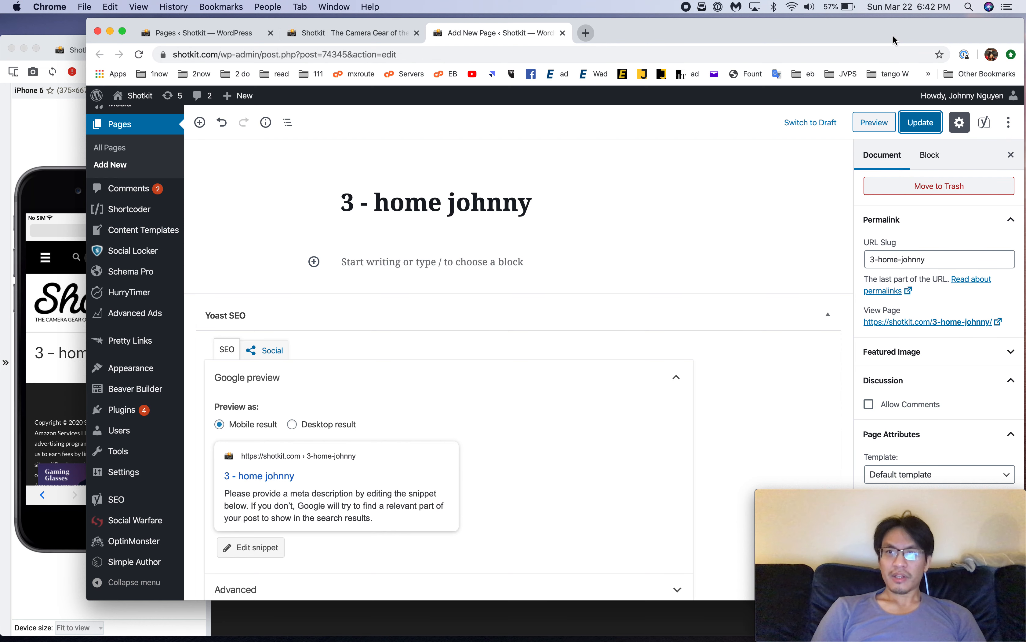
Step: Collapse the Social Warfare Custom Options, Yoast SEO and ConvertKit boxes below the test page's content
drag(895, 40, 677, 49)
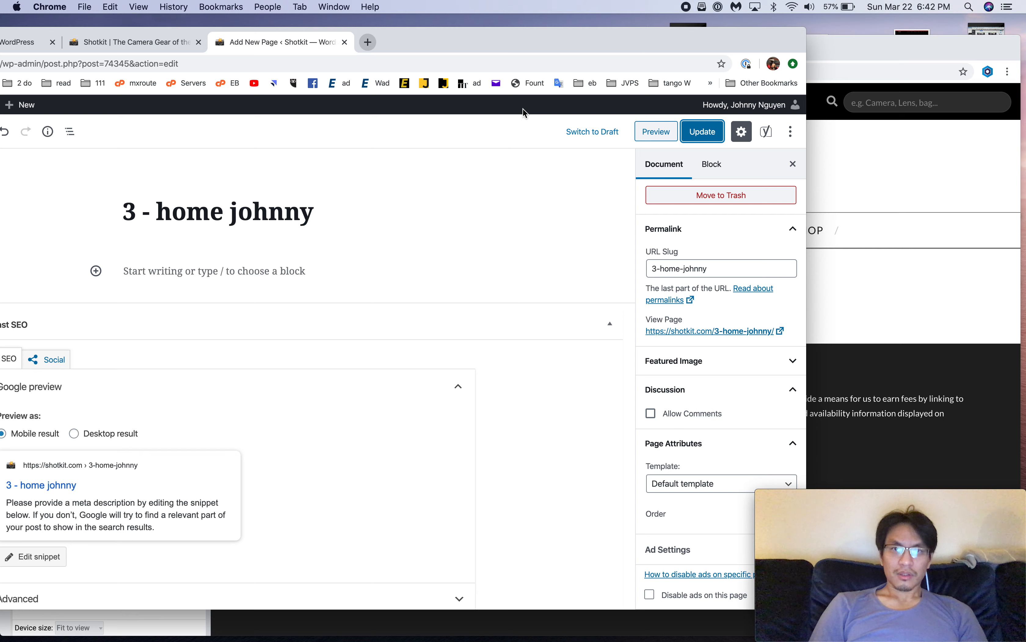
drag(541, 46, 791, 54)
scroll(433, 411, down, 15)
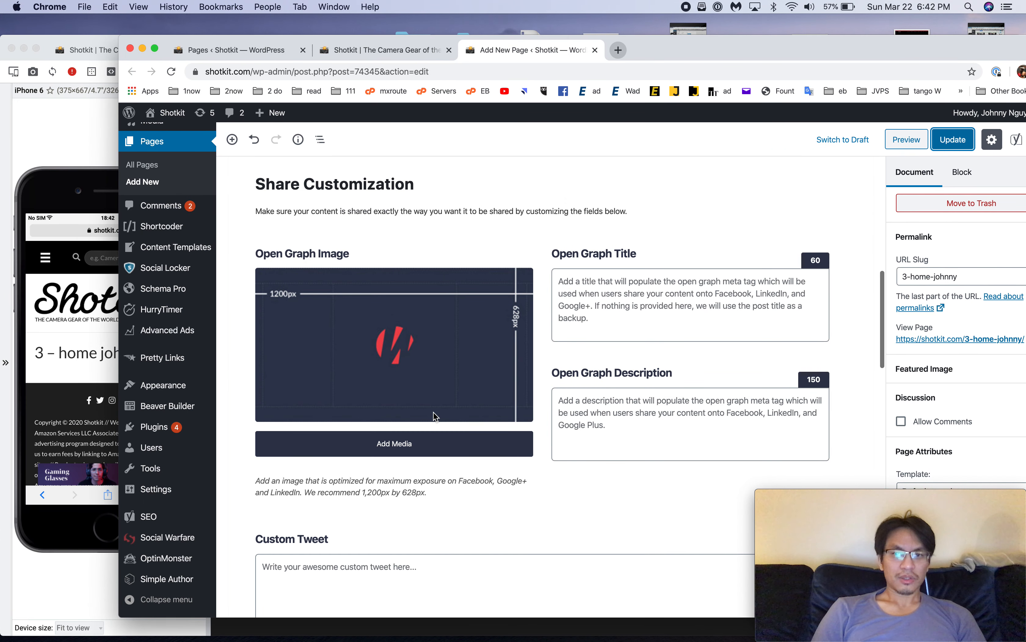
scroll(434, 411, down, 20)
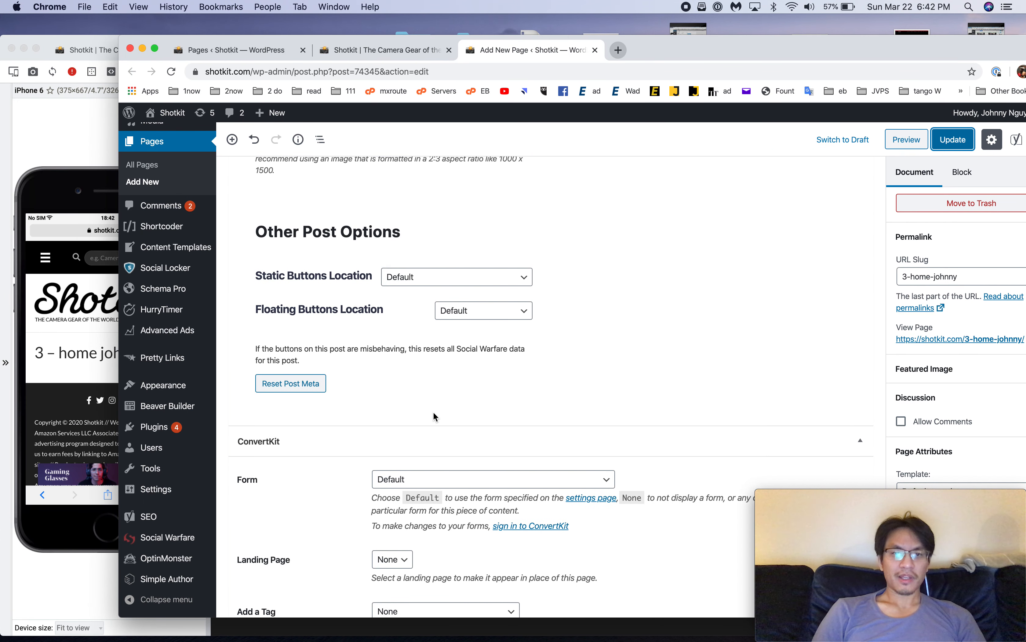
scroll(434, 412, down, 1)
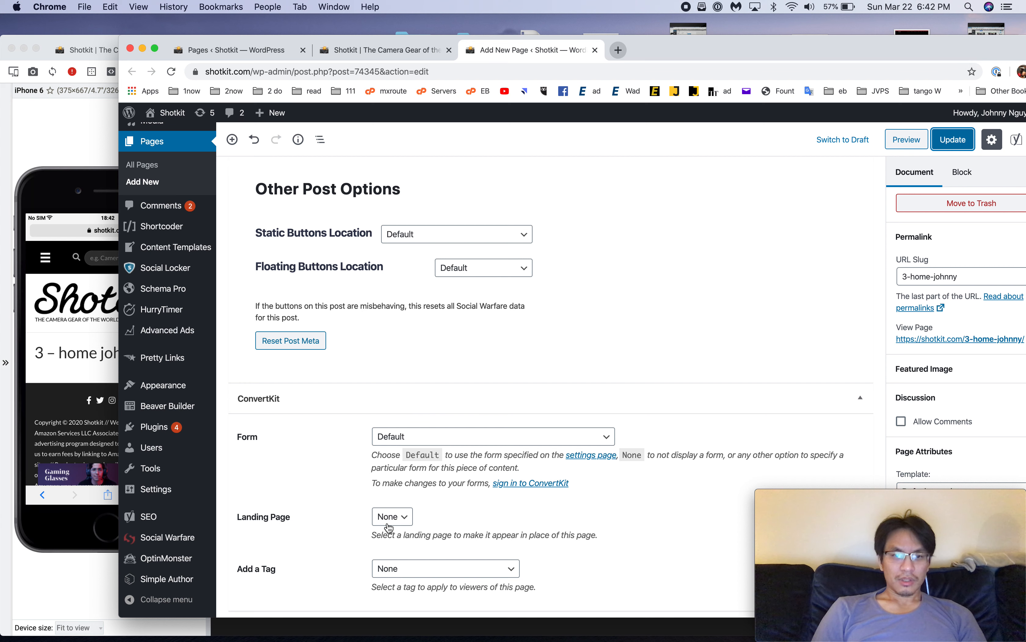
scroll(531, 386, up, 5)
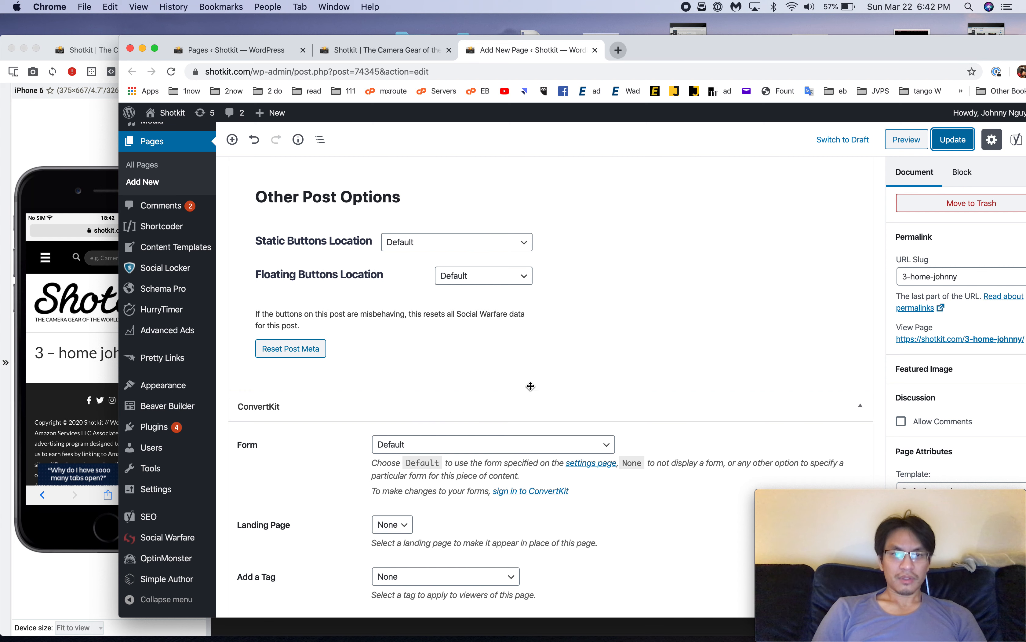
scroll(531, 385, up, 15)
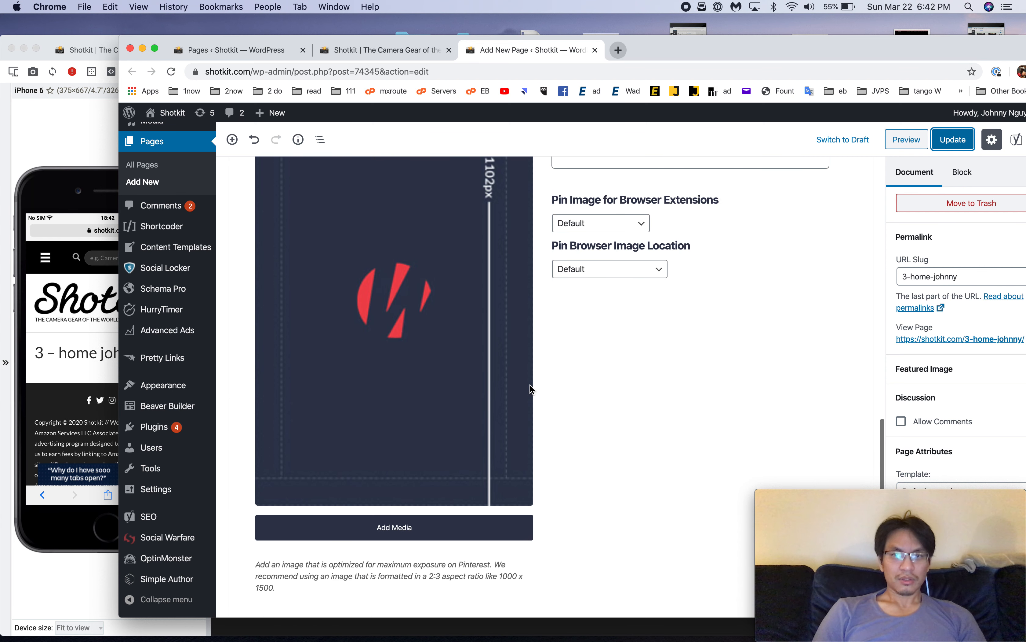
scroll(530, 384, up, 9)
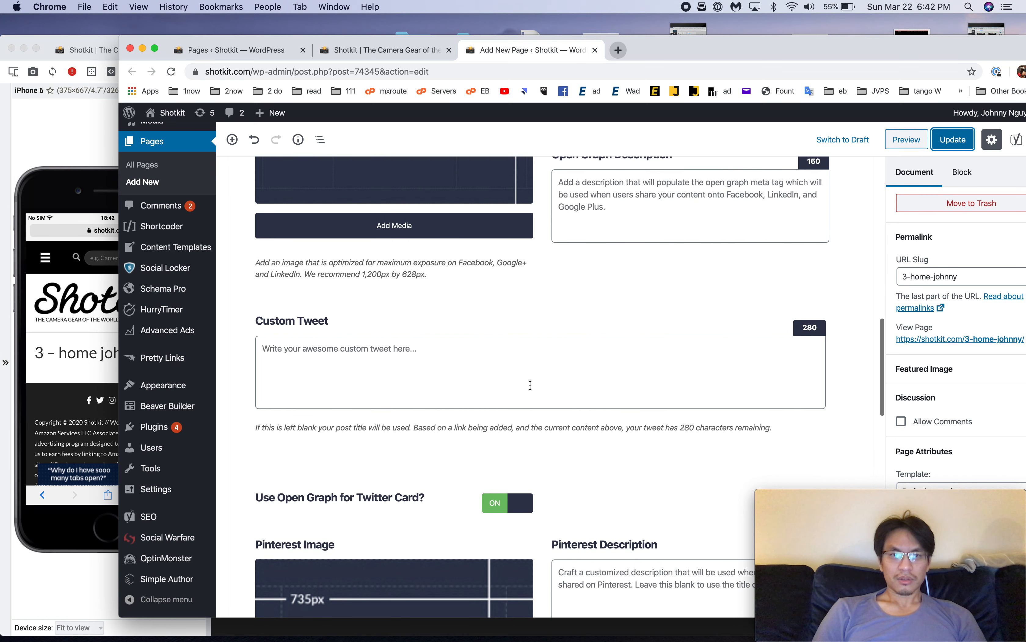
scroll(530, 385, up, 4)
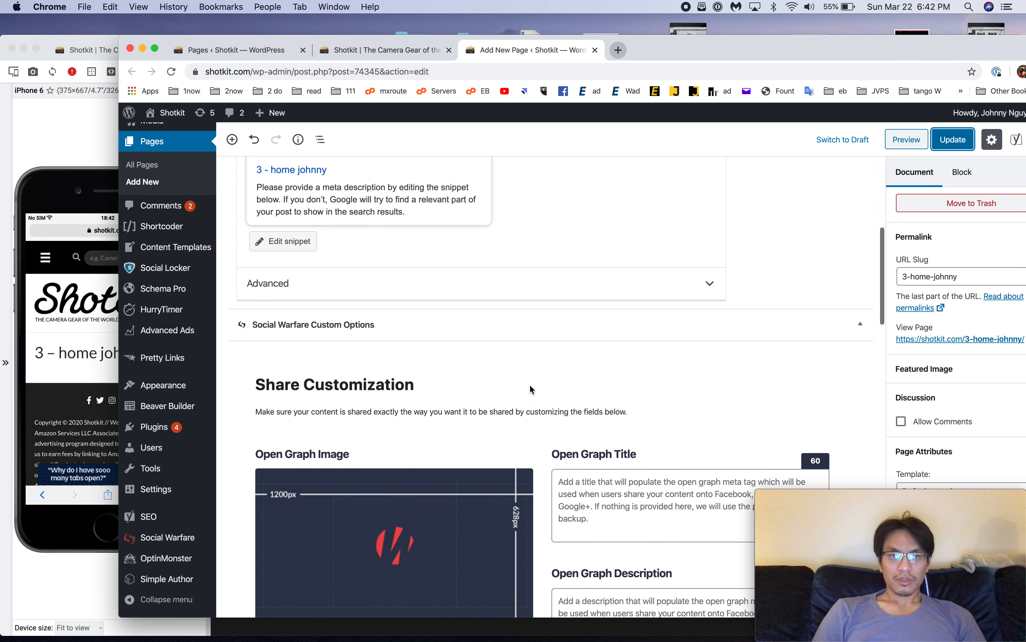
click(562, 353)
scroll(546, 359, up, 4)
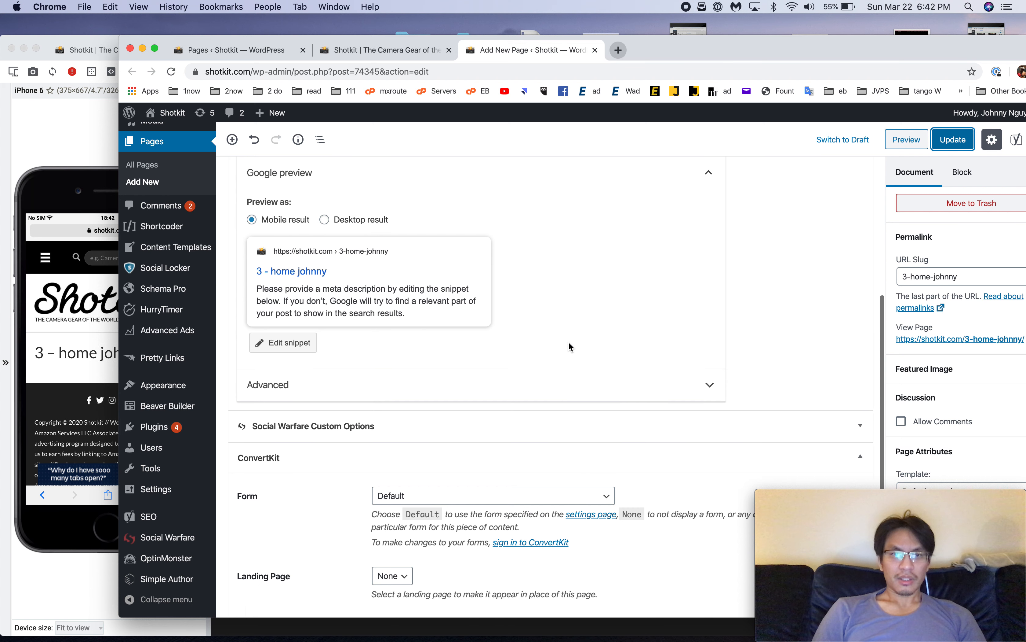
click(652, 244)
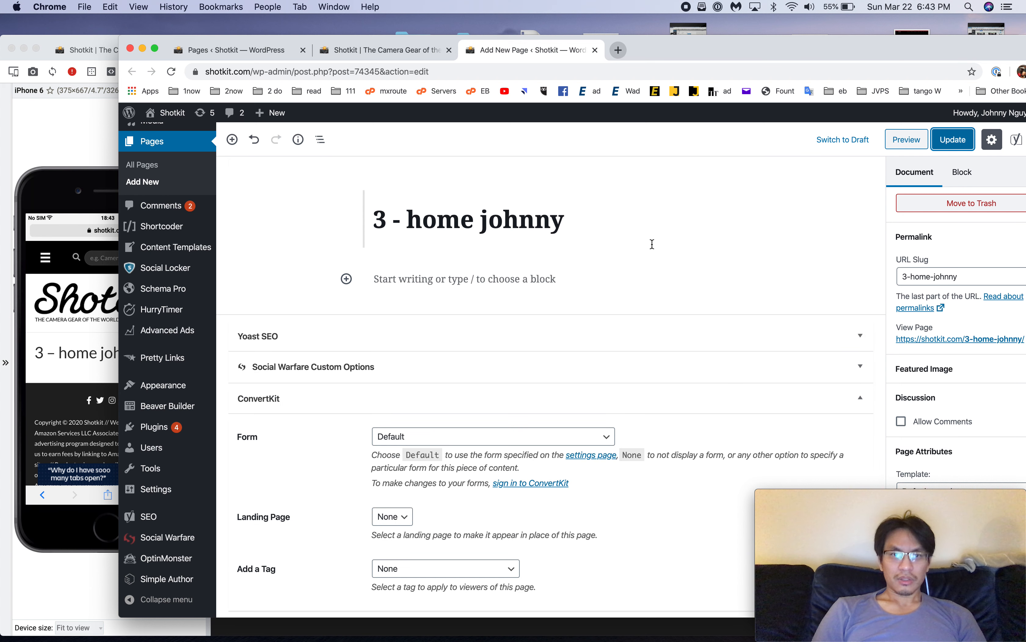
click(711, 393)
Step: Check the available page templates and the block editor's view, plugin and tool options without changing any of them
drag(934, 62, 767, 76)
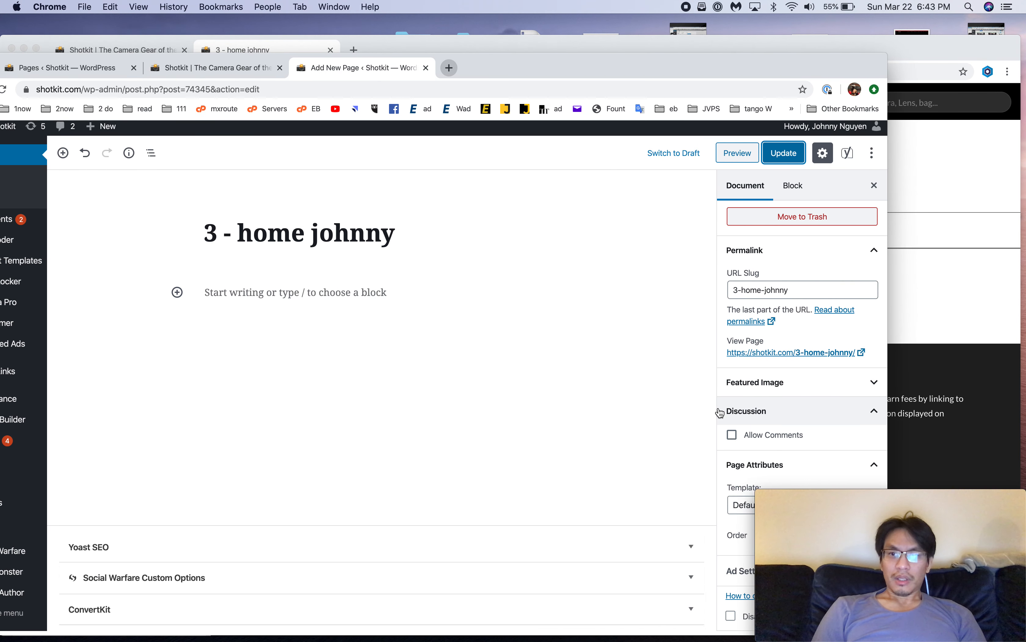
drag(769, 79, 667, 74)
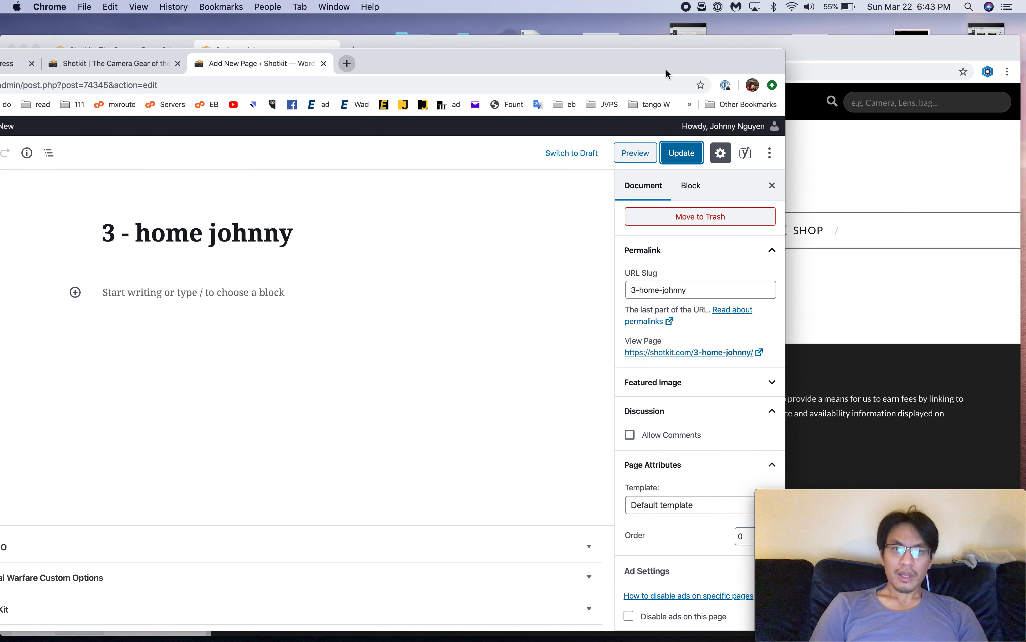
click(705, 505)
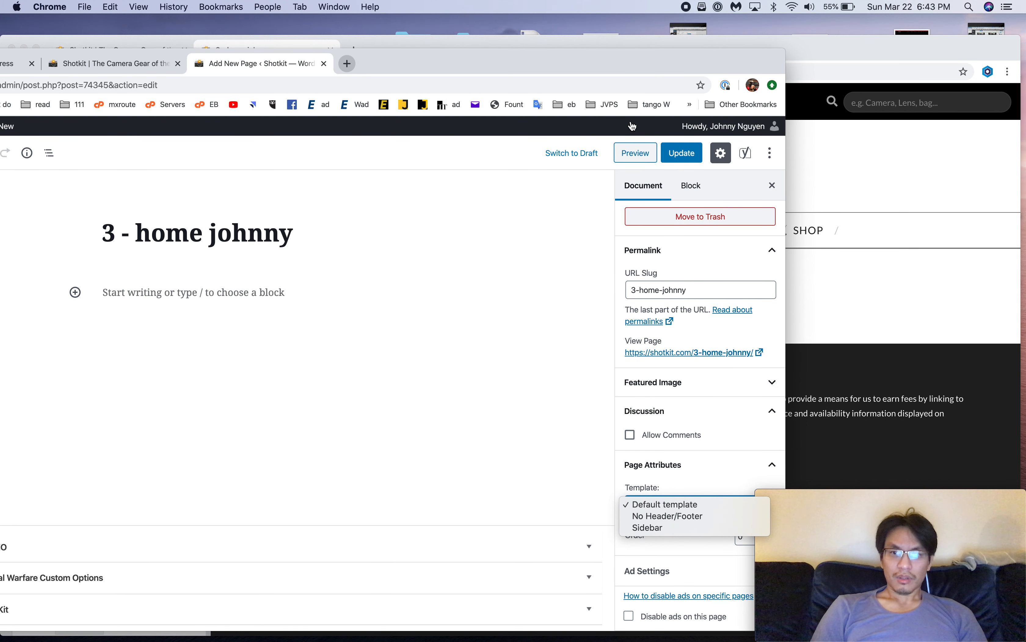
click(578, 73)
click(770, 158)
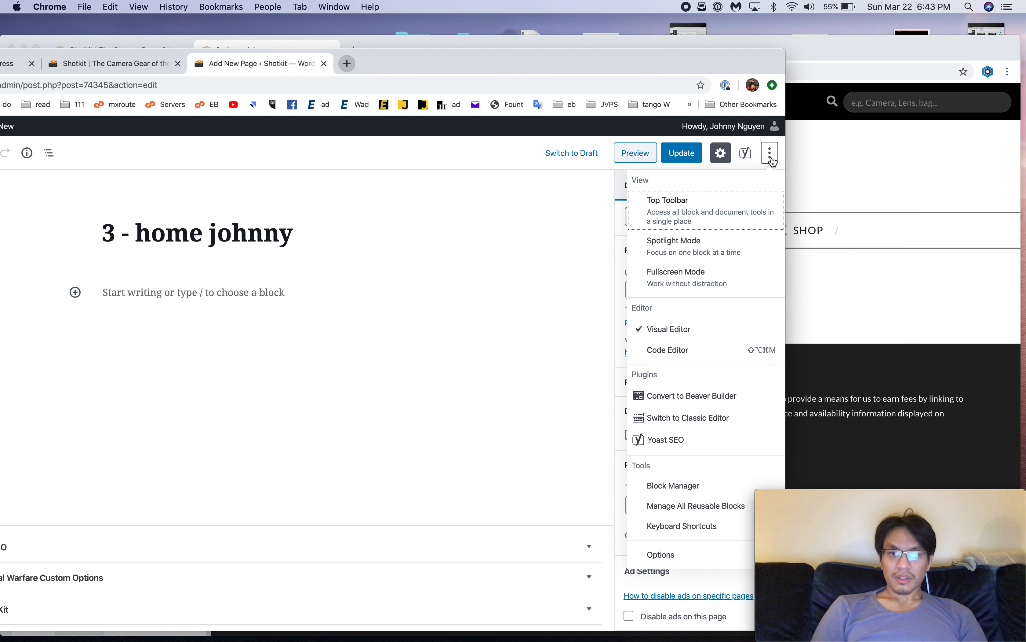
click(771, 158)
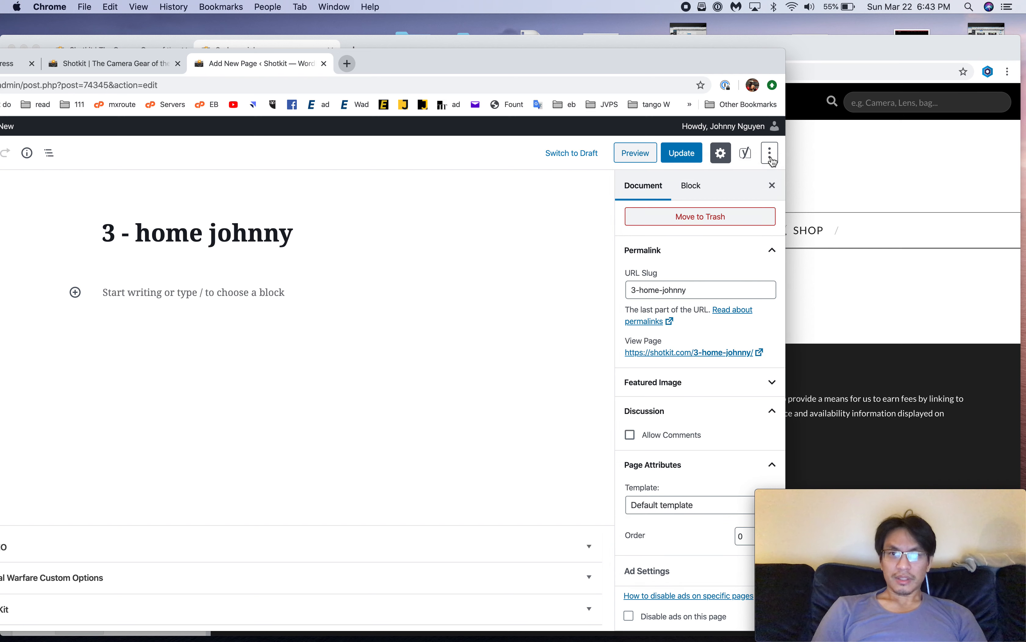
drag(584, 72, 819, 76)
drag(895, 84, 872, 82)
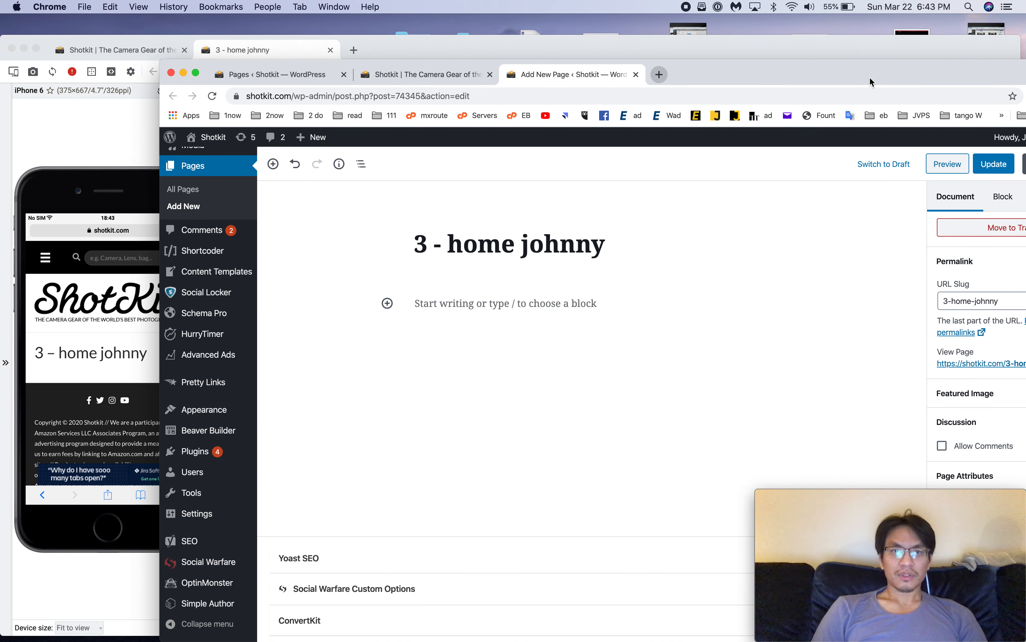
Step: Highlight the third test page's full title in the editor and shift the Chrome window back so the whole editor shows
click(503, 236)
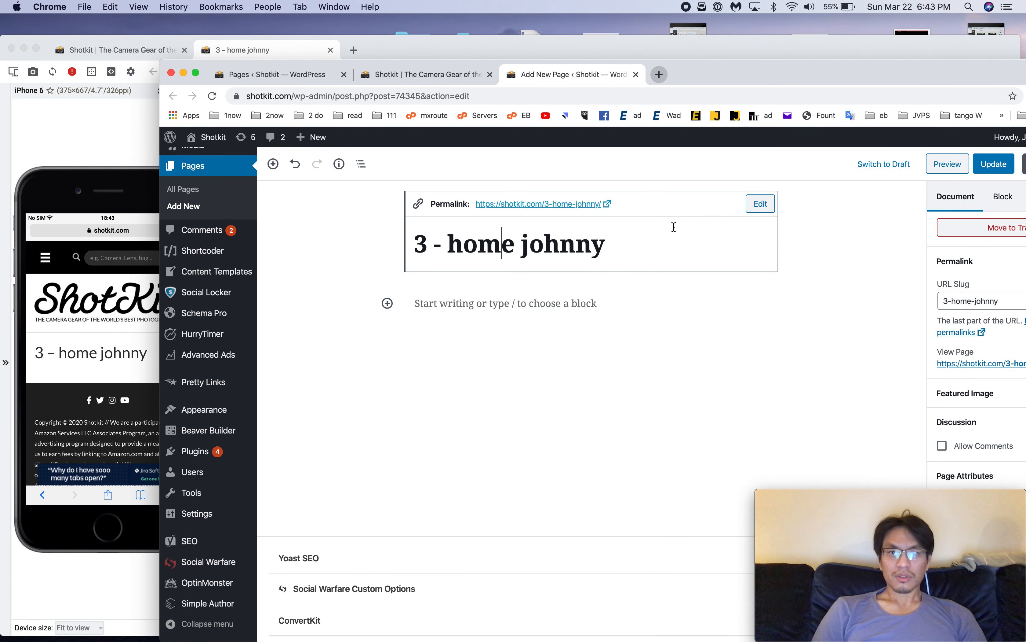
drag(626, 244, 397, 239)
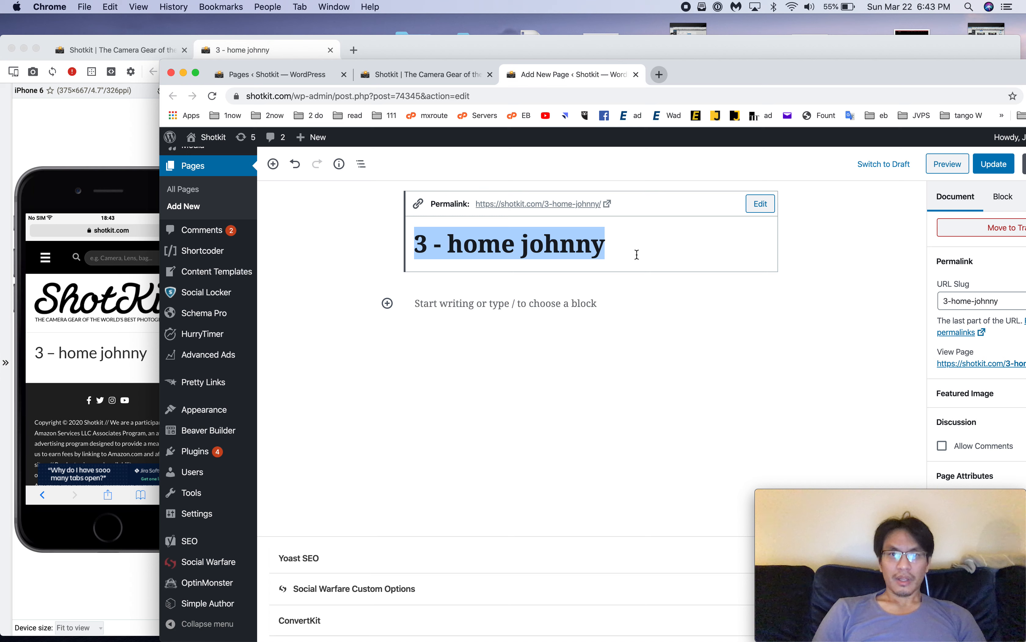
scroll(637, 255, up, 5)
scroll(679, 358, down, 5)
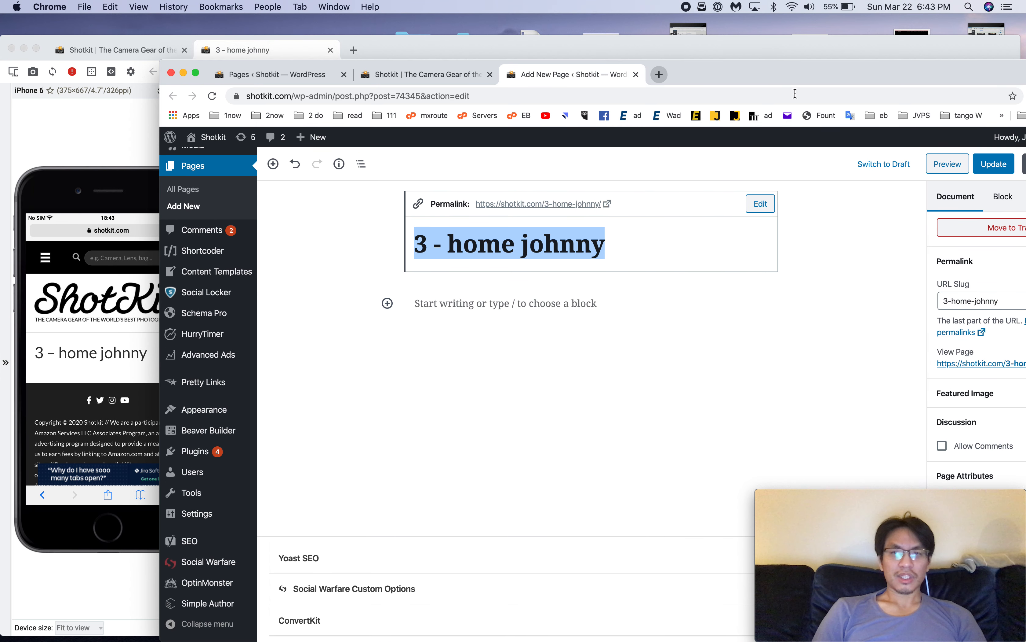
drag(774, 78, 706, 32)
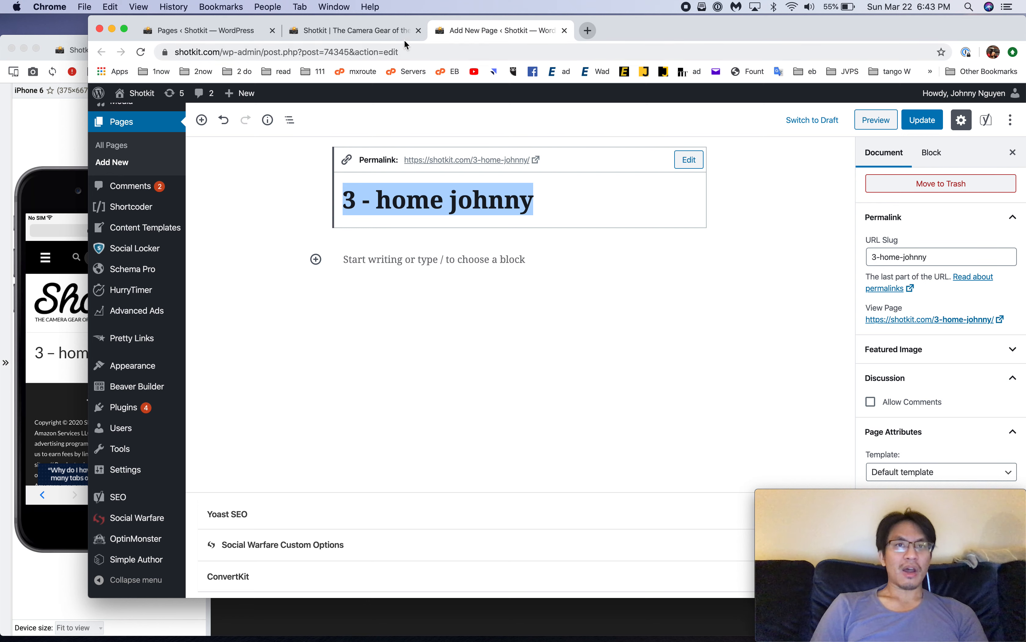
Step: View the Home page in Beaver Builder, then switch to Blisk and show the live Shotkit homepage on mobile and desktop
click(203, 30)
click(348, 30)
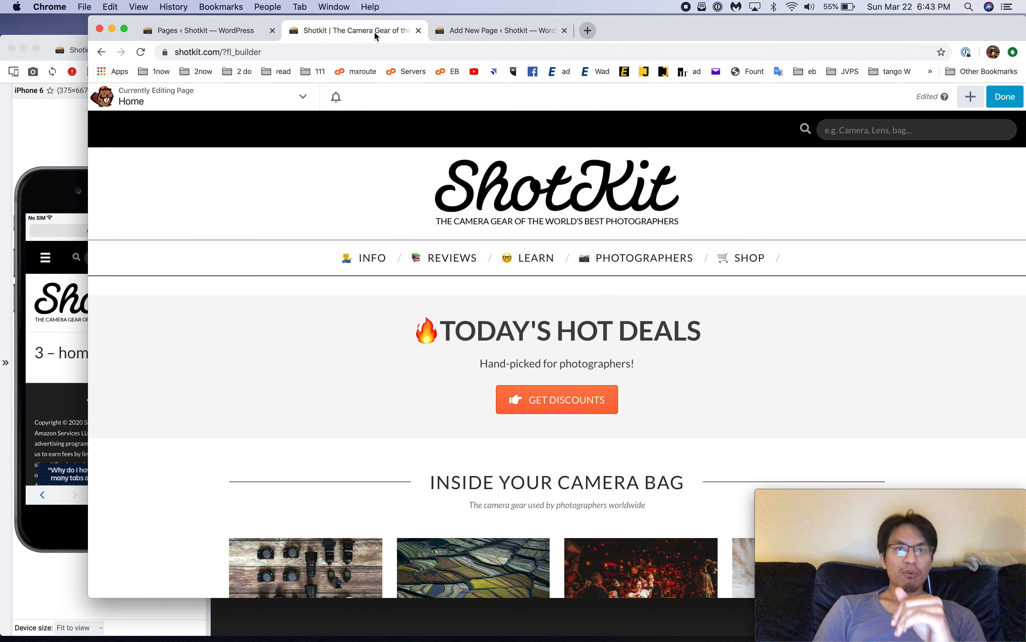
click(60, 150)
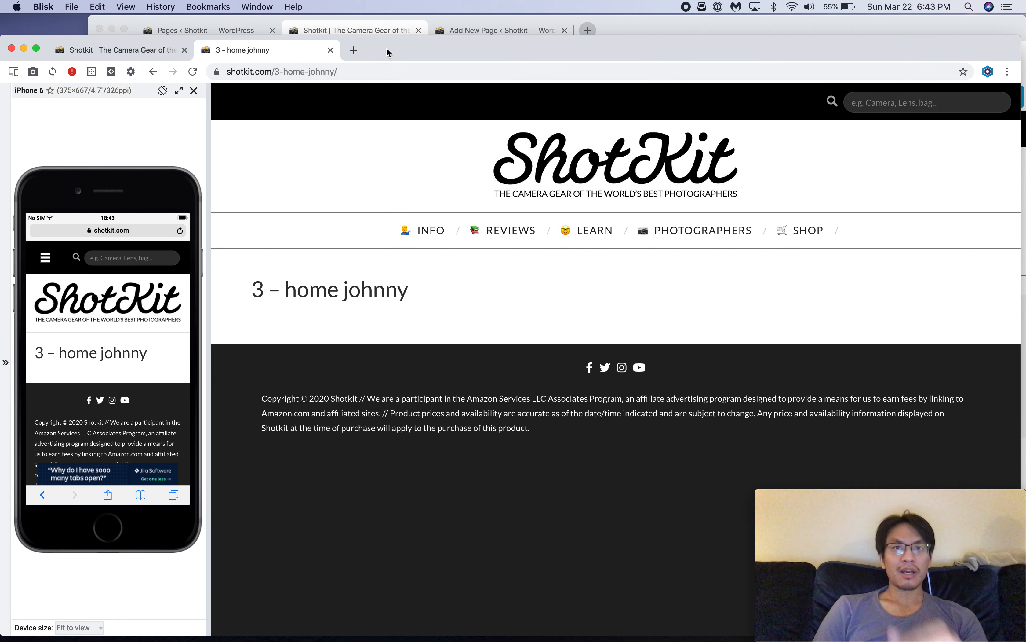
click(160, 53)
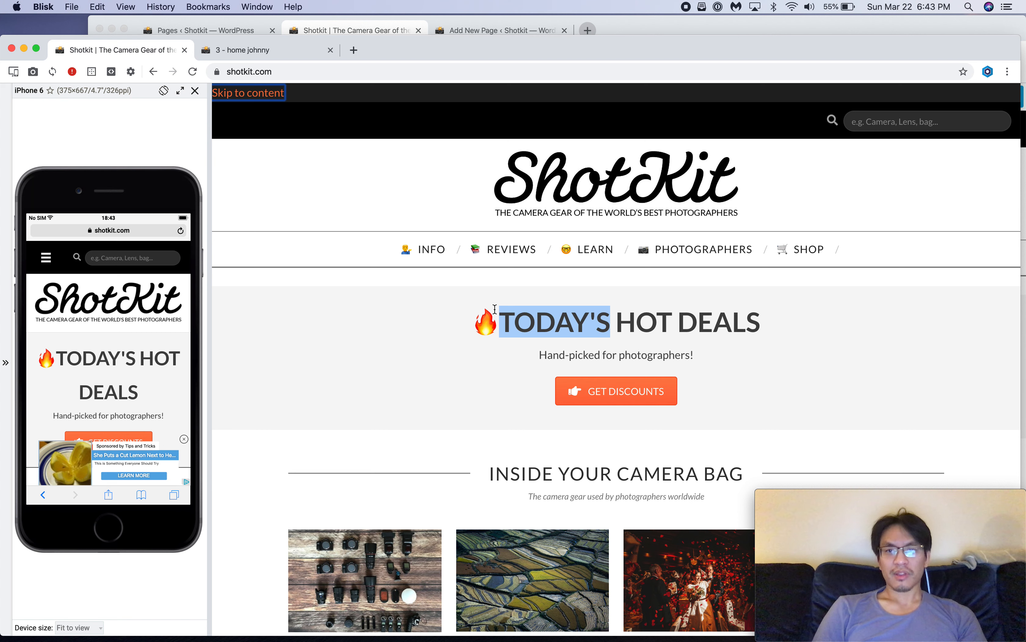
Step: Inspect the TODAY'S HOT DEALS banner row of the live homepage and enlarge the inspector to examine its background color
click(631, 336)
scroll(631, 336, down, 1)
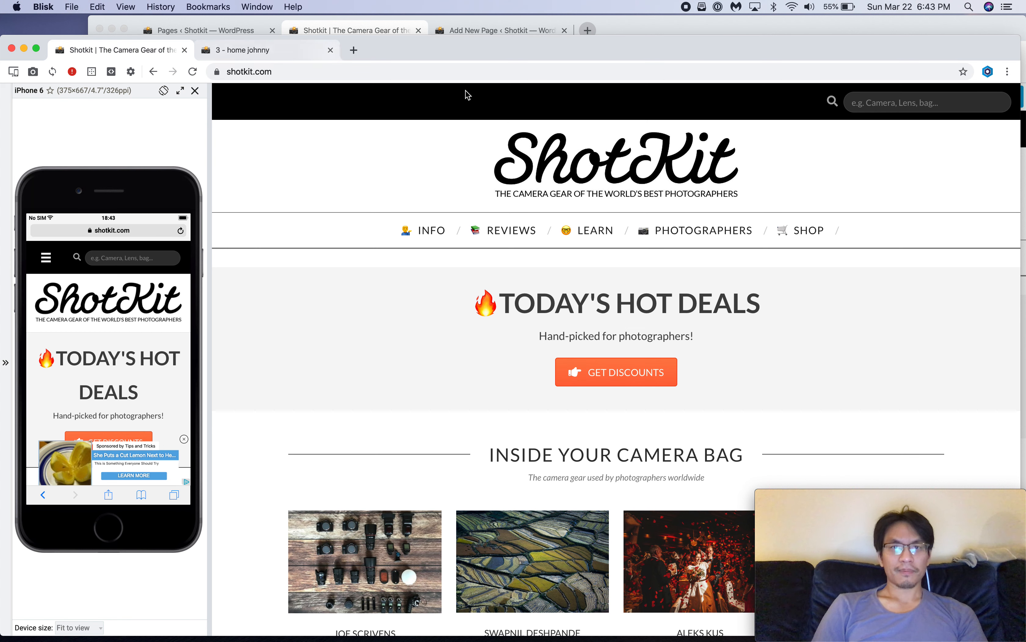
right_click(310, 308)
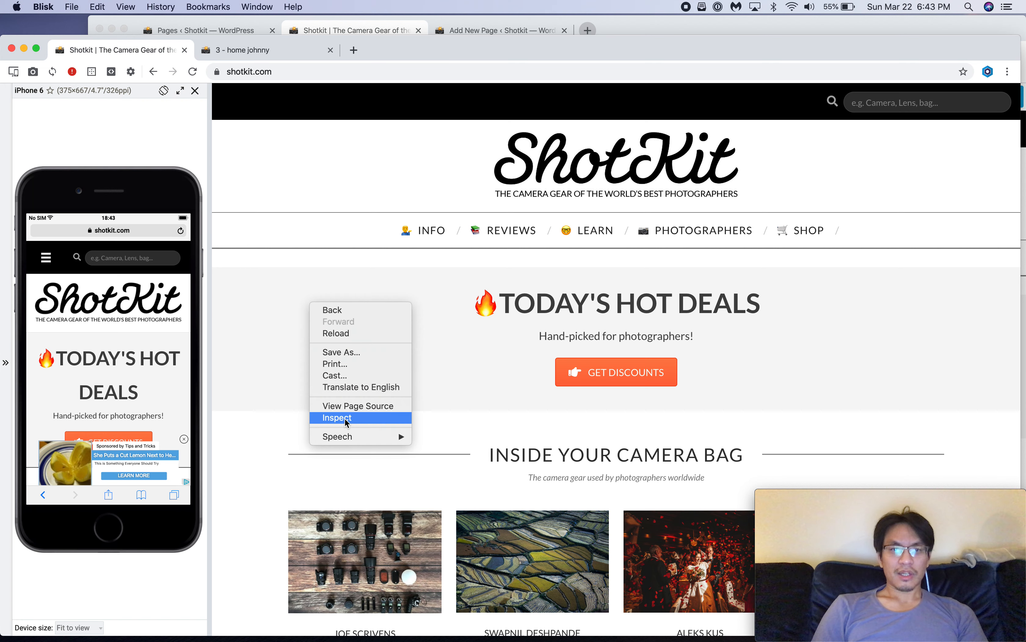
click(347, 418)
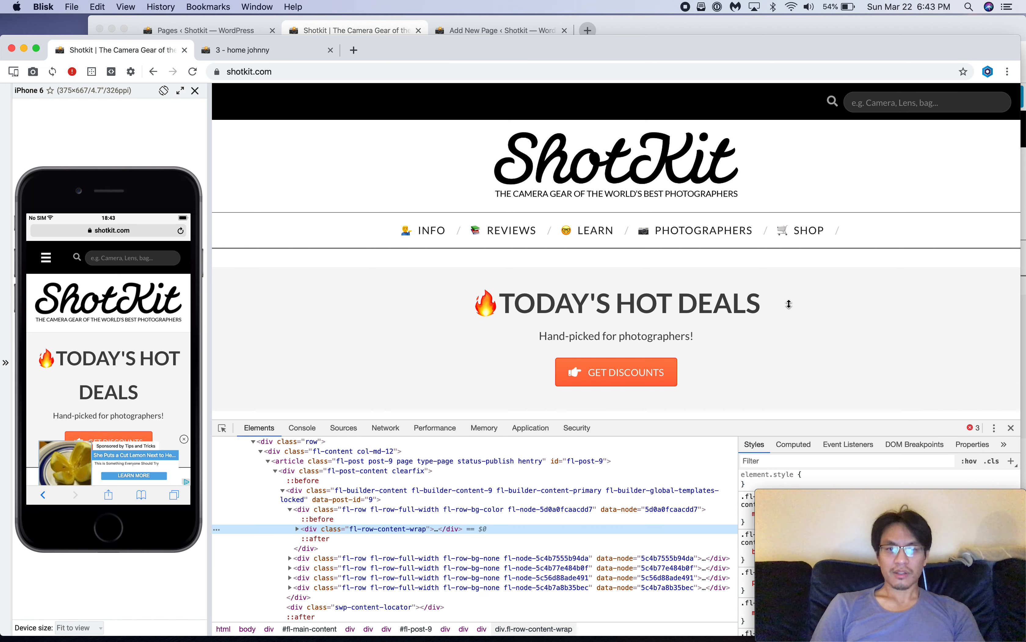
drag(743, 425, 742, 296)
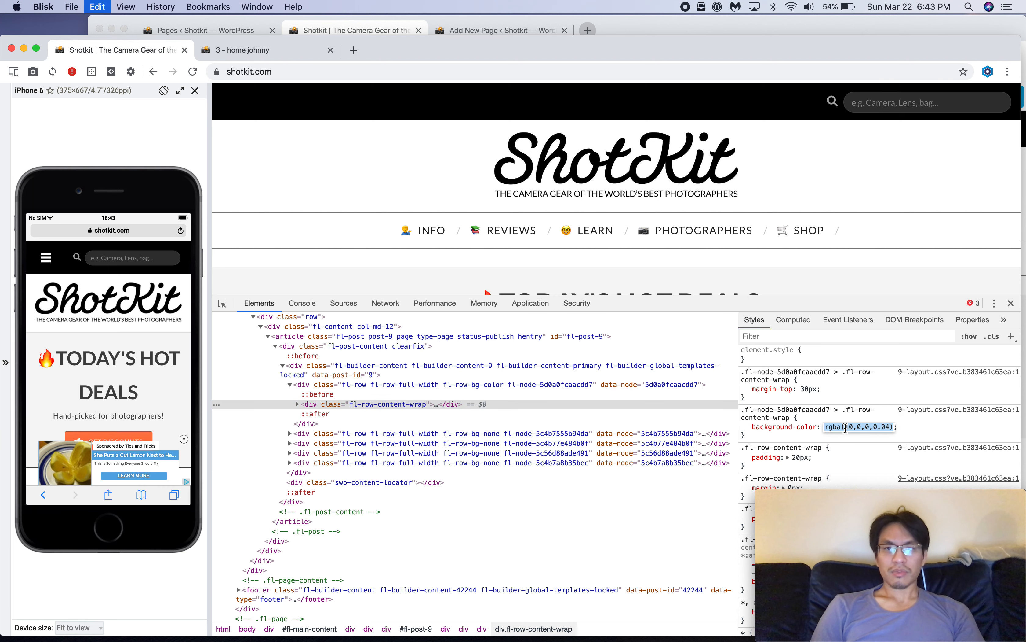
Step: Switch to the third test page's block editor in Chrome and insert a Container block below the title
click(514, 30)
click(513, 30)
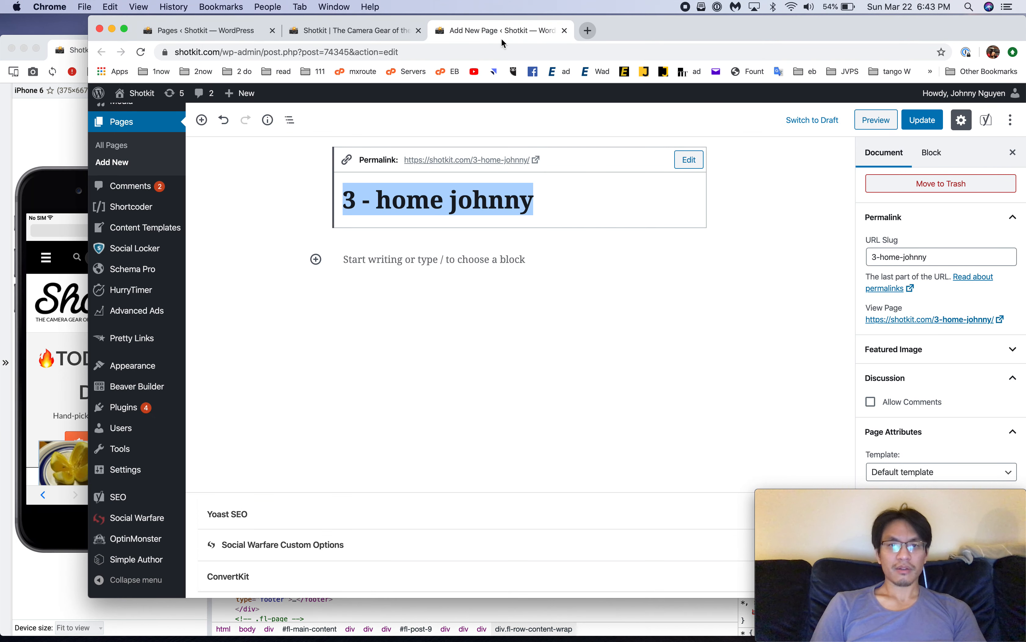
click(456, 265)
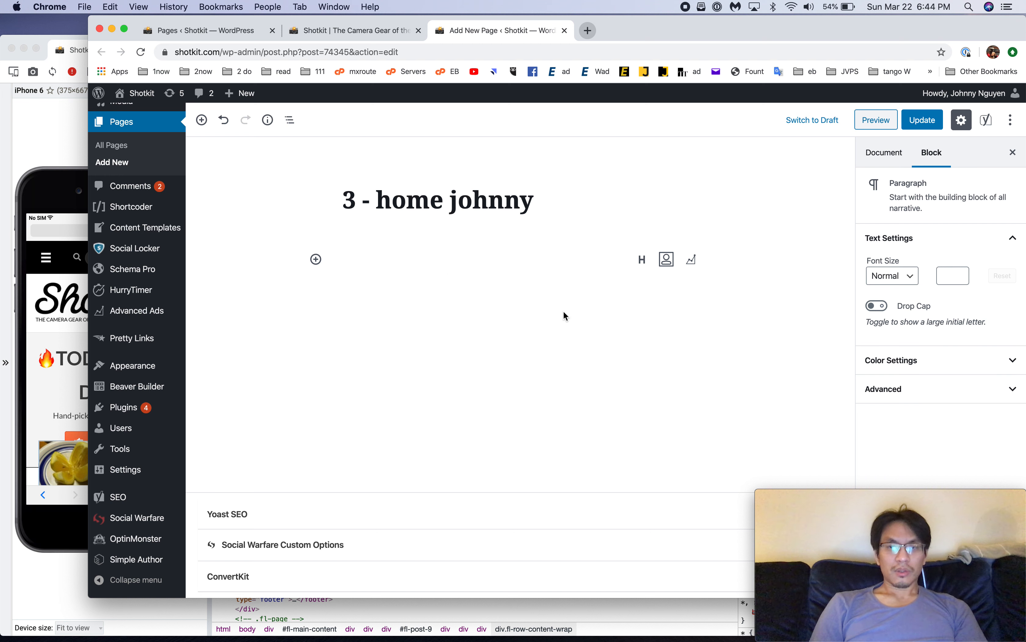
click(316, 259)
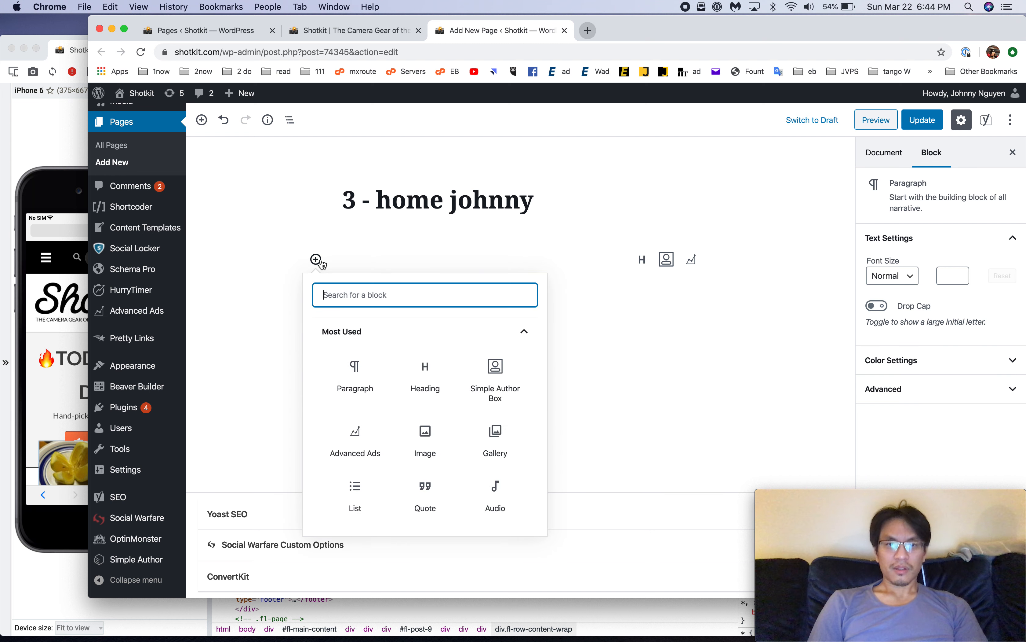
text(conta)
click(367, 373)
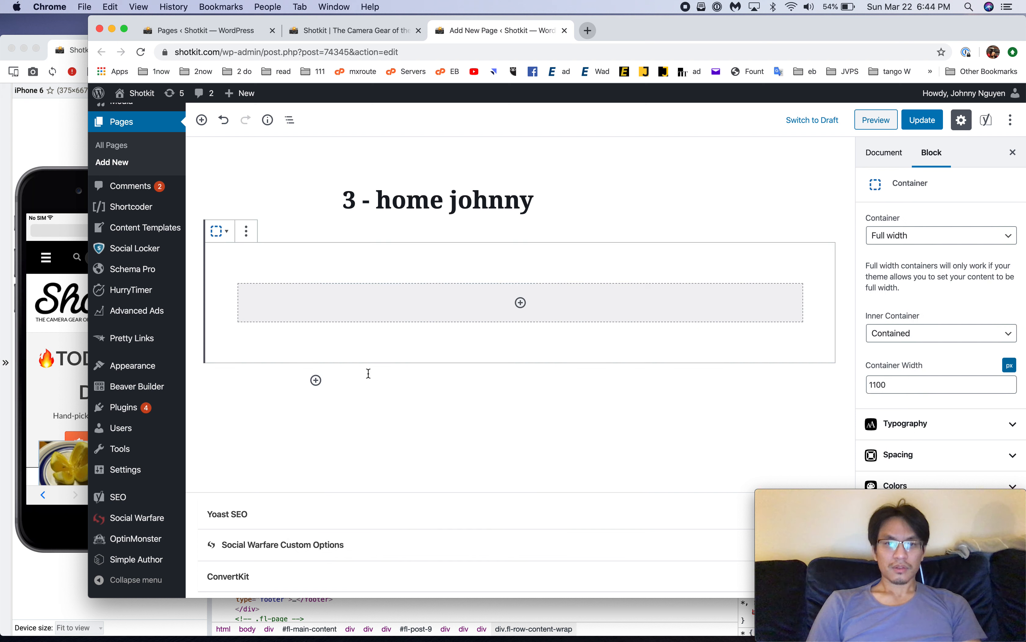
Step: Open the Container's background color picker and start editing its hexadecimal value
click(916, 482)
click(1001, 330)
click(917, 471)
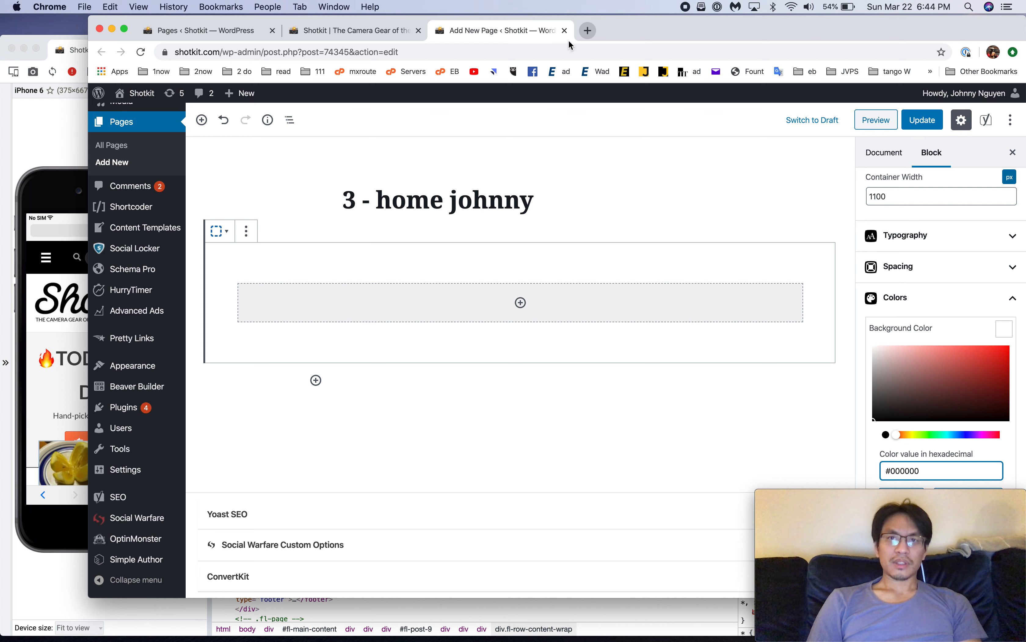
Step: Search the web for "convert rgb" in a new tab and open the RGB to HEX converter
click(588, 30)
text(convert rgb)
key(Return)
click(291, 218)
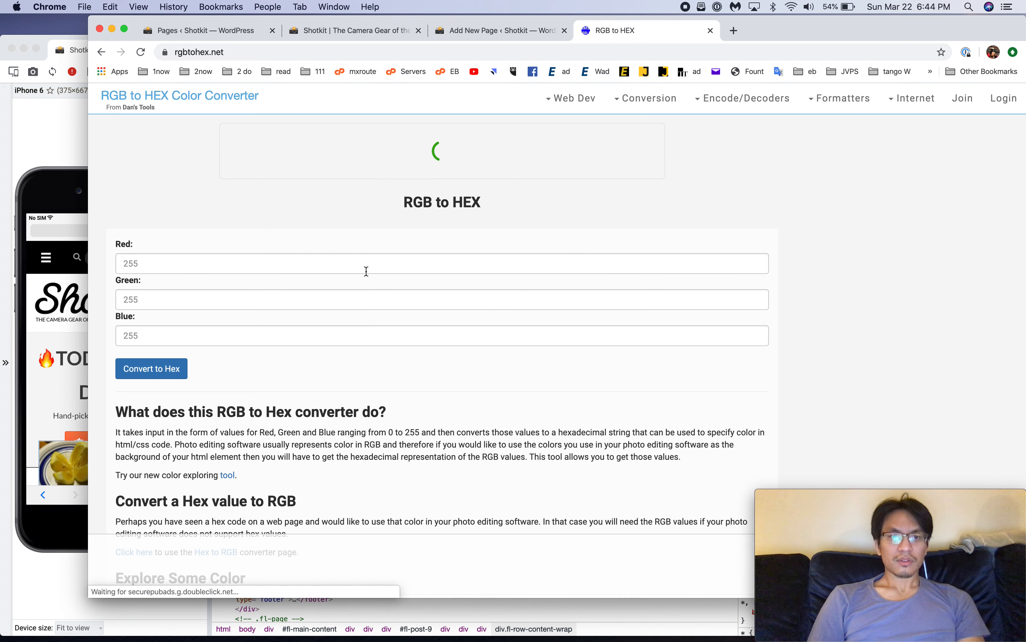
click(366, 270)
text(rgb)
Step: Switch to Blisk and add a color declaration with the value red to the Hot Deals banner's background style rule
click(204, 34)
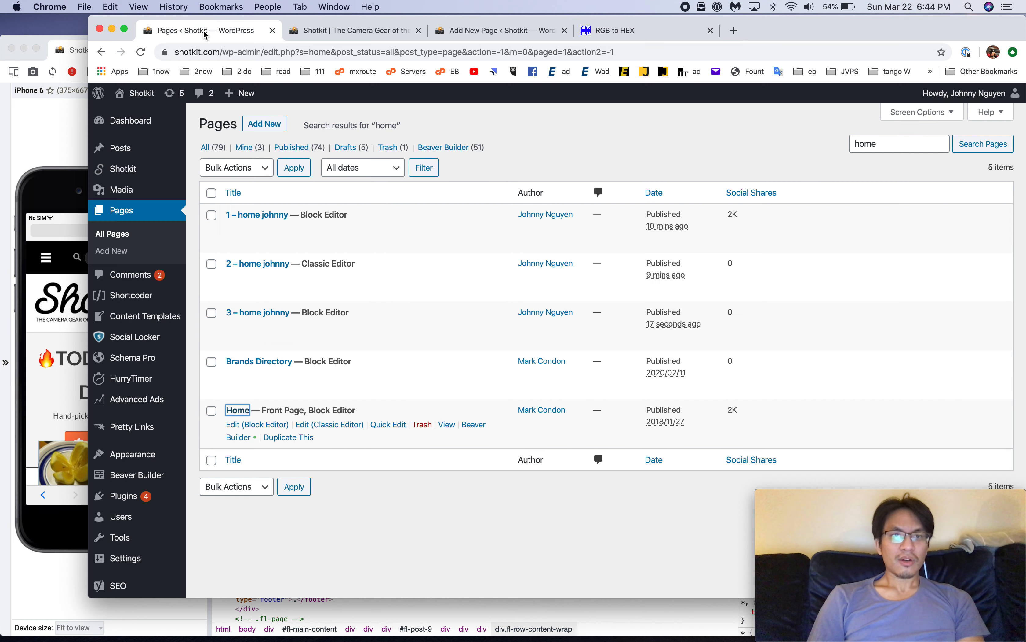
click(46, 150)
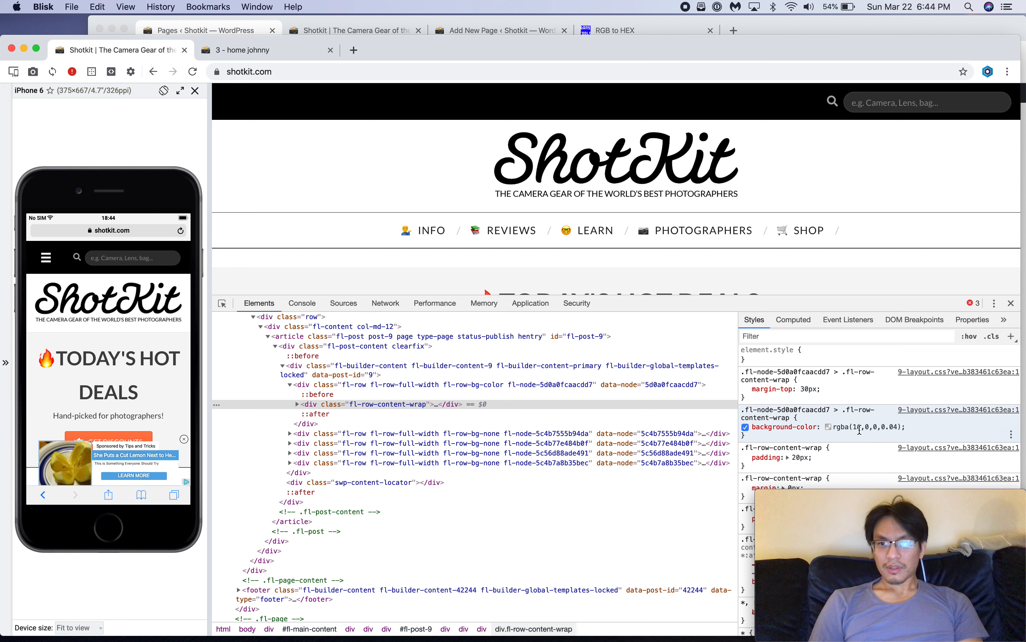
scroll(817, 238, down, 6)
scroll(815, 233, up, 3)
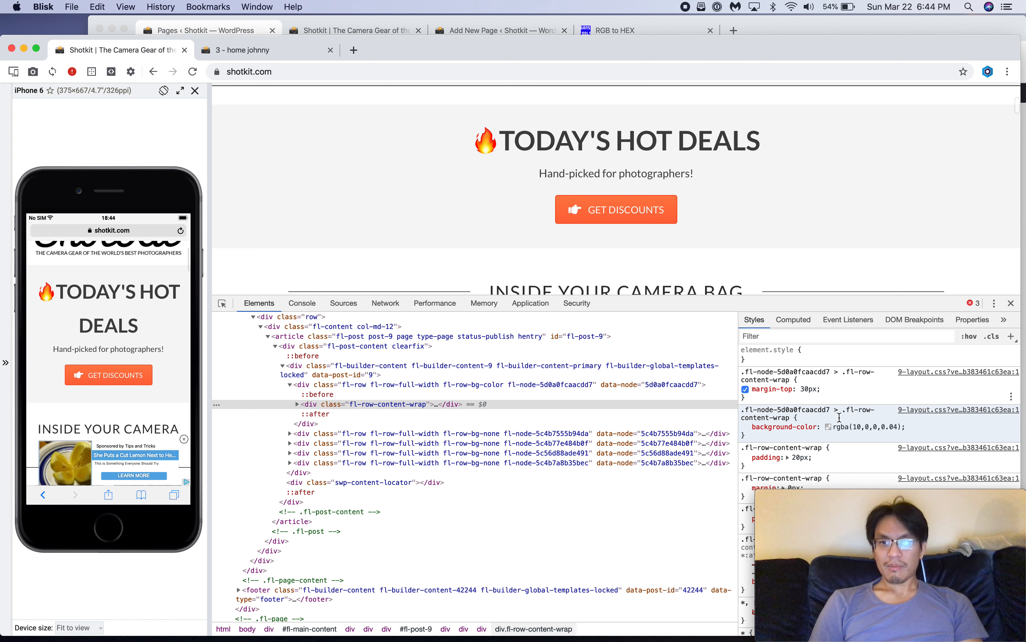
click(917, 430)
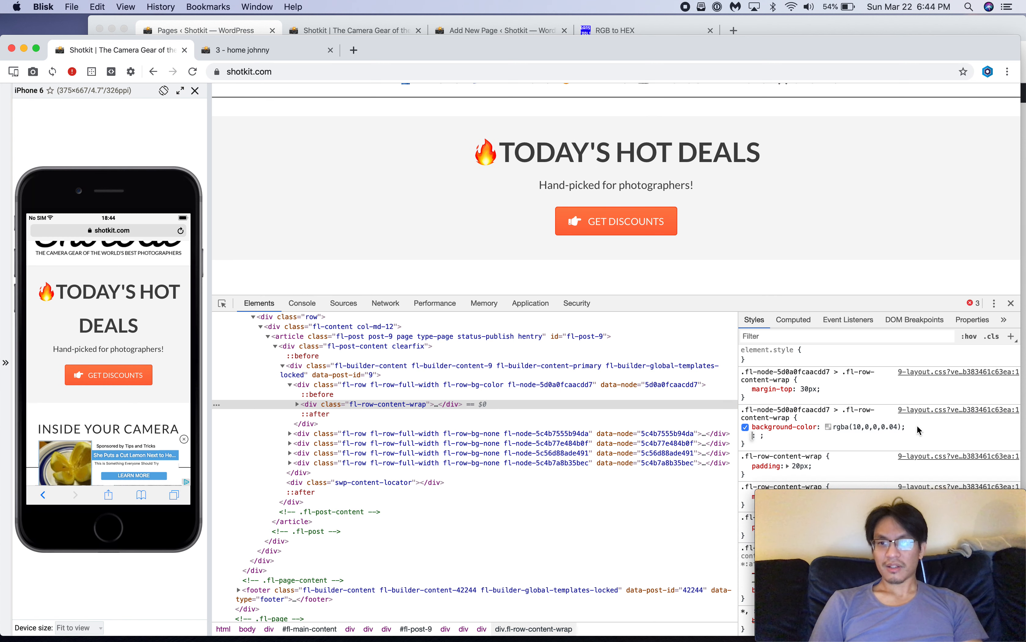
text(color:re)
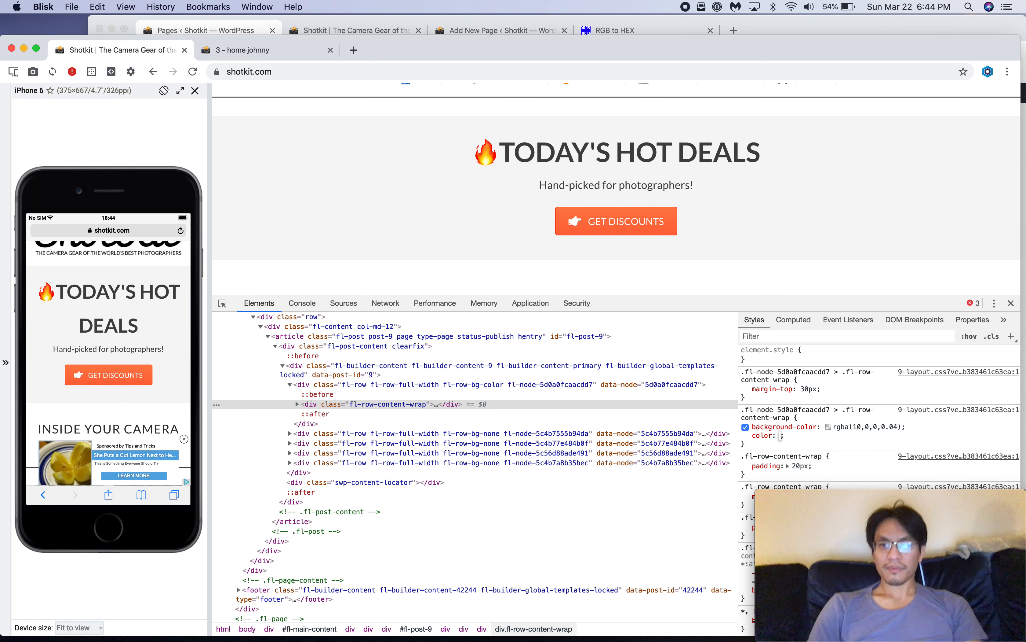
text(d)
key(Return)
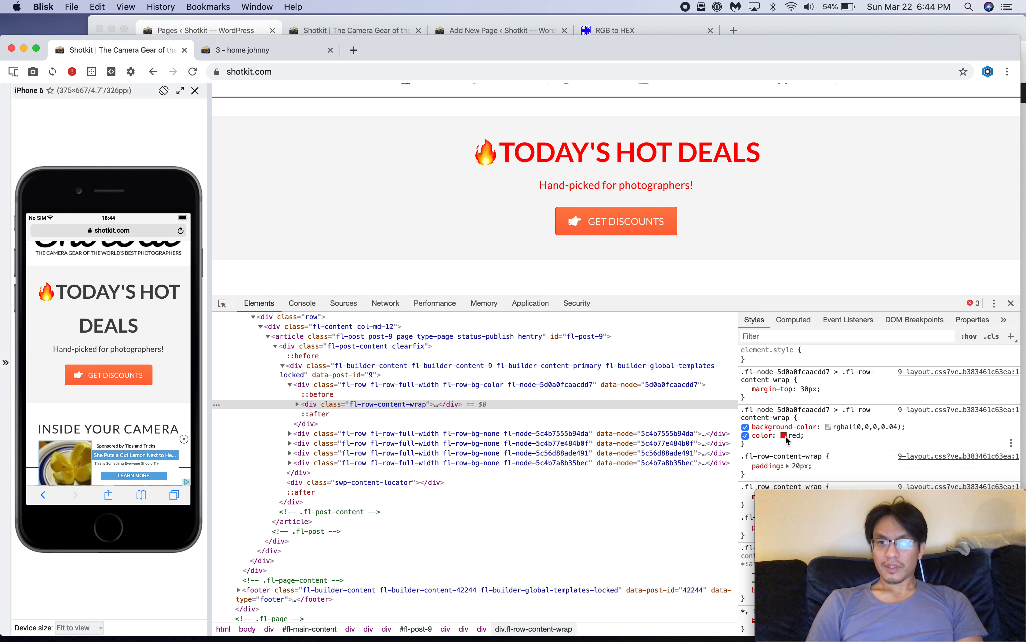
Step: Sample the Hot Deals banner's background with the eyedropper to set the added color declaration to whitesmoke
click(784, 435)
click(827, 197)
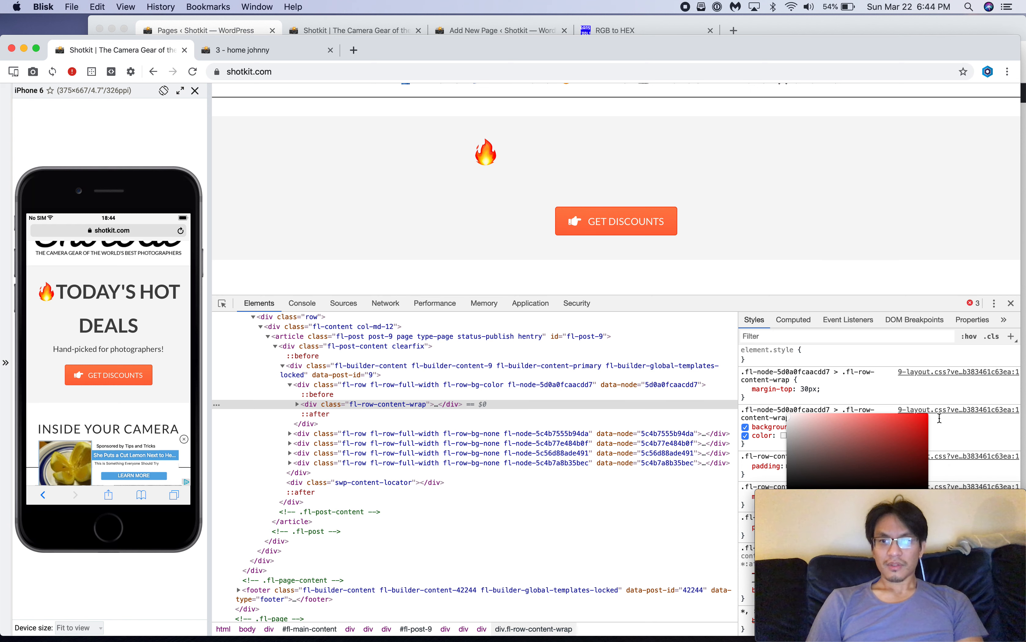
click(961, 433)
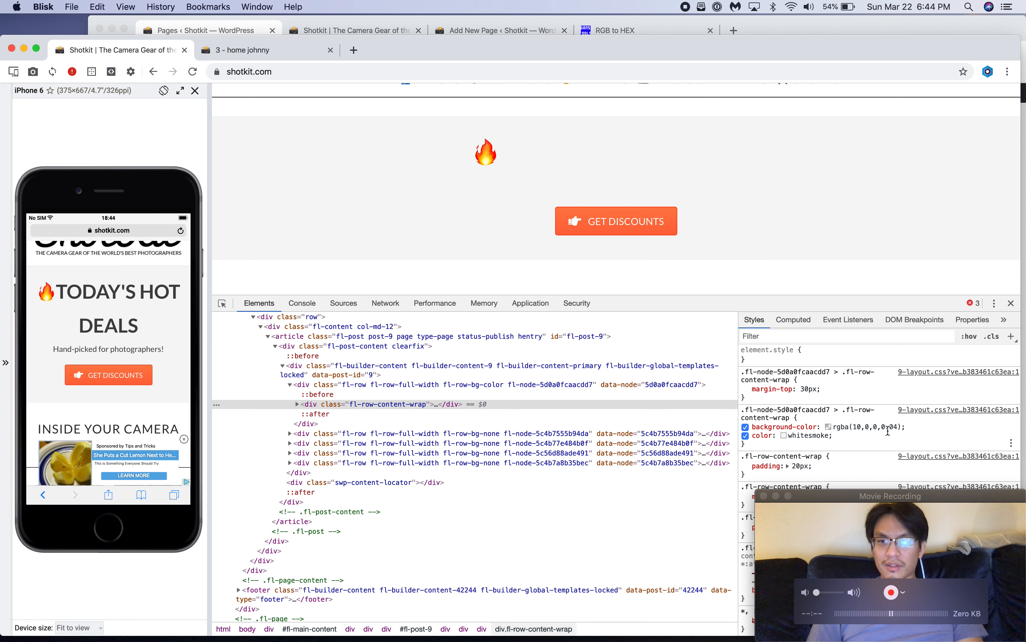
click(783, 435)
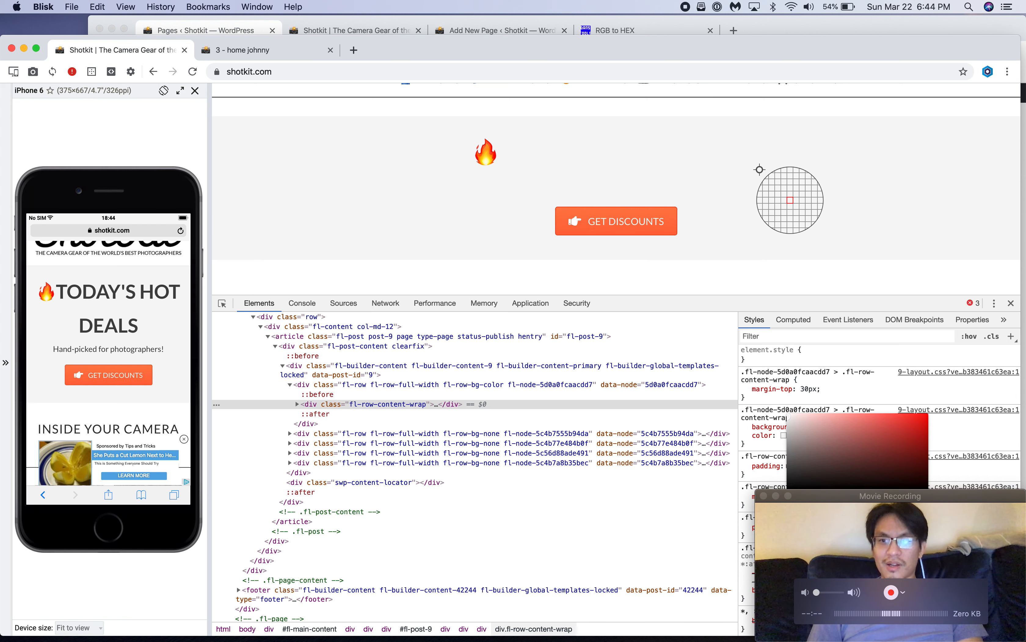
click(960, 446)
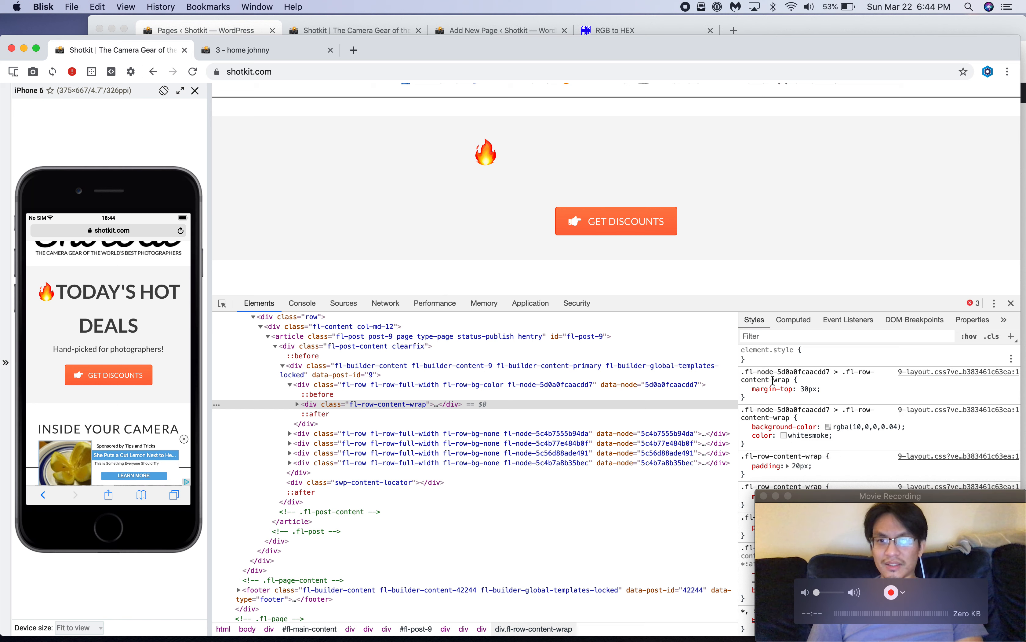
click(784, 435)
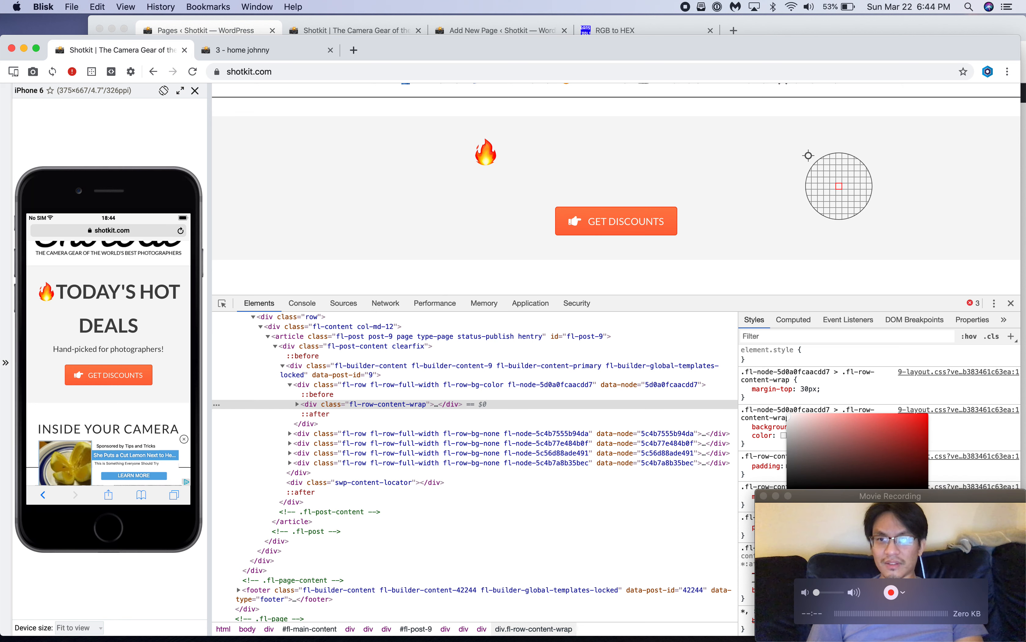
click(983, 443)
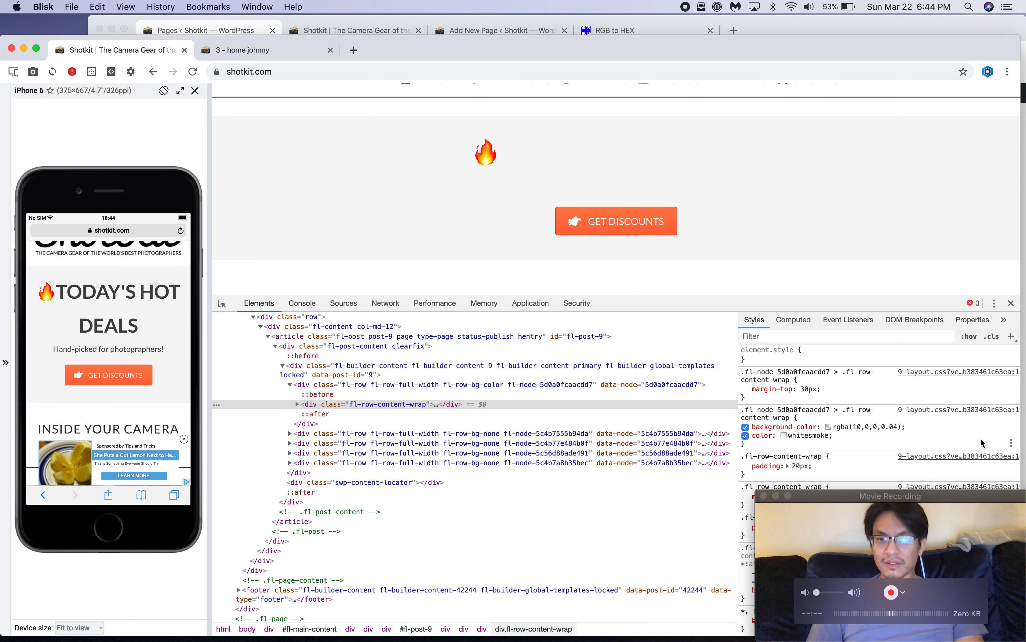
click(816, 436)
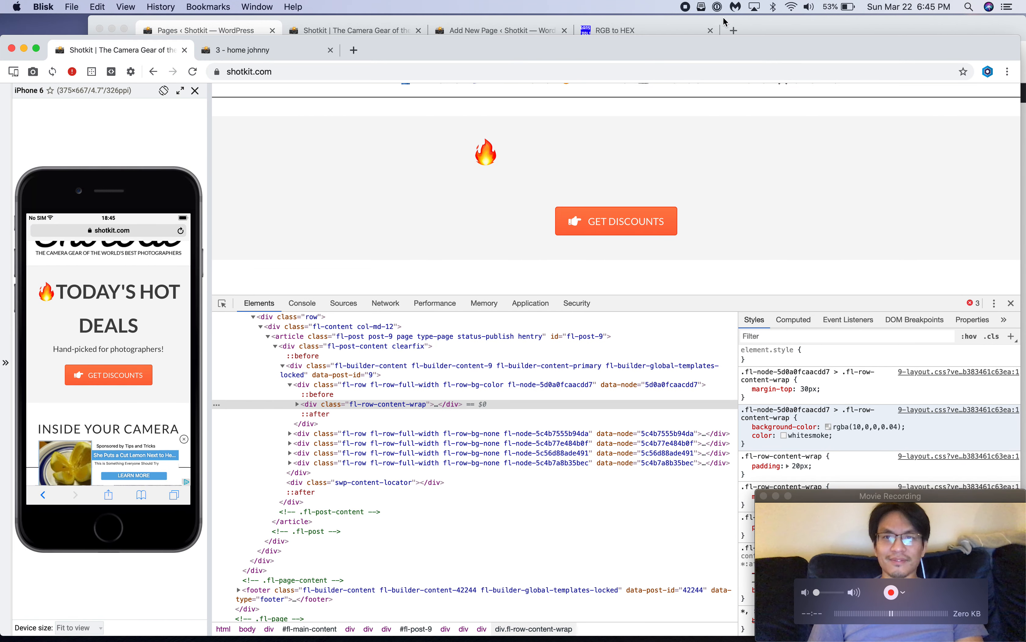
Step: Switch back to the third test page's block editor in Chrome and reposition the window so the color settings fully show
click(757, 28)
drag(757, 29, 844, 33)
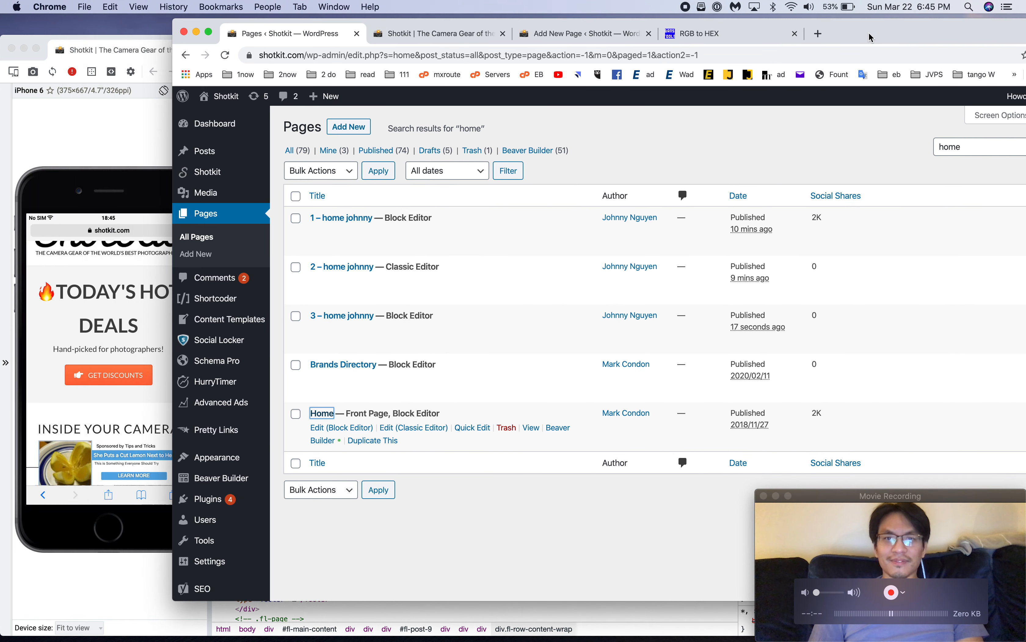
click(432, 37)
click(572, 39)
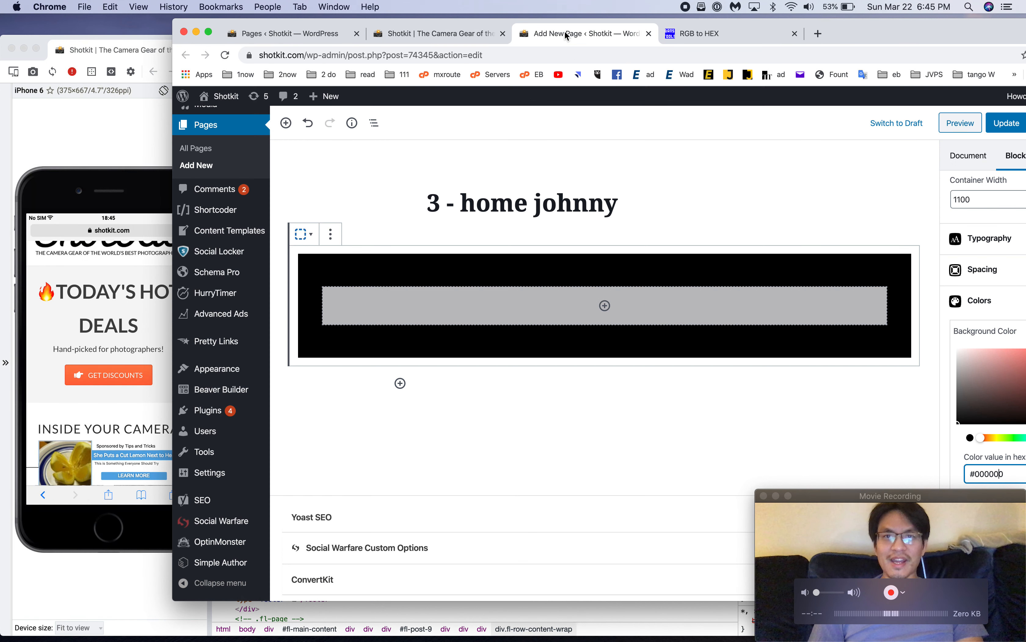
drag(945, 45, 851, 41)
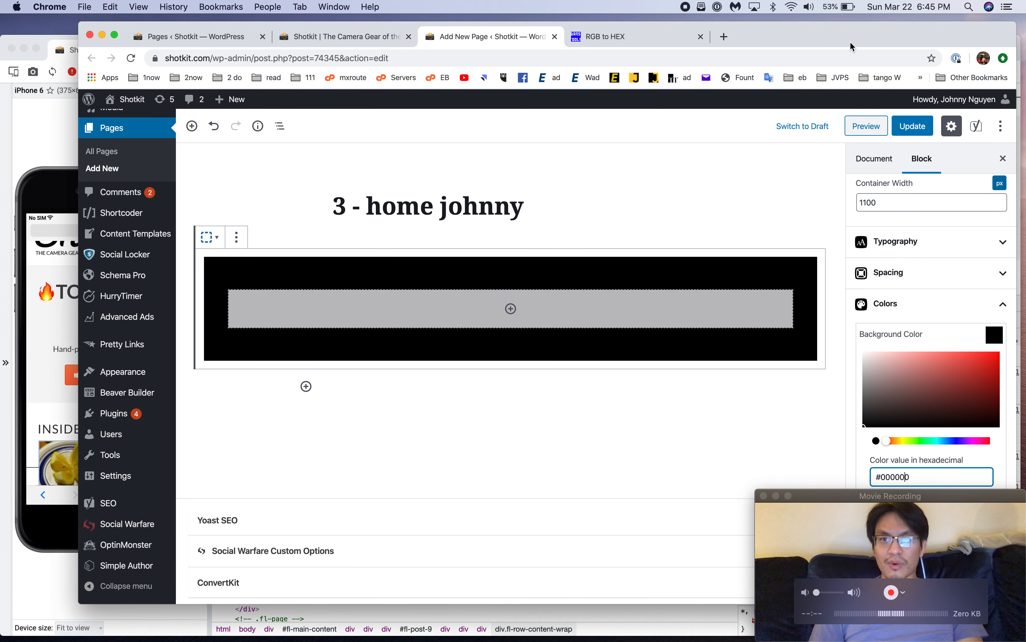
Step: Pick the light grey #f3f3f3 as the Container's background color, comparing it with the live banner in Blisk
click(863, 358)
drag(861, 356, 859, 357)
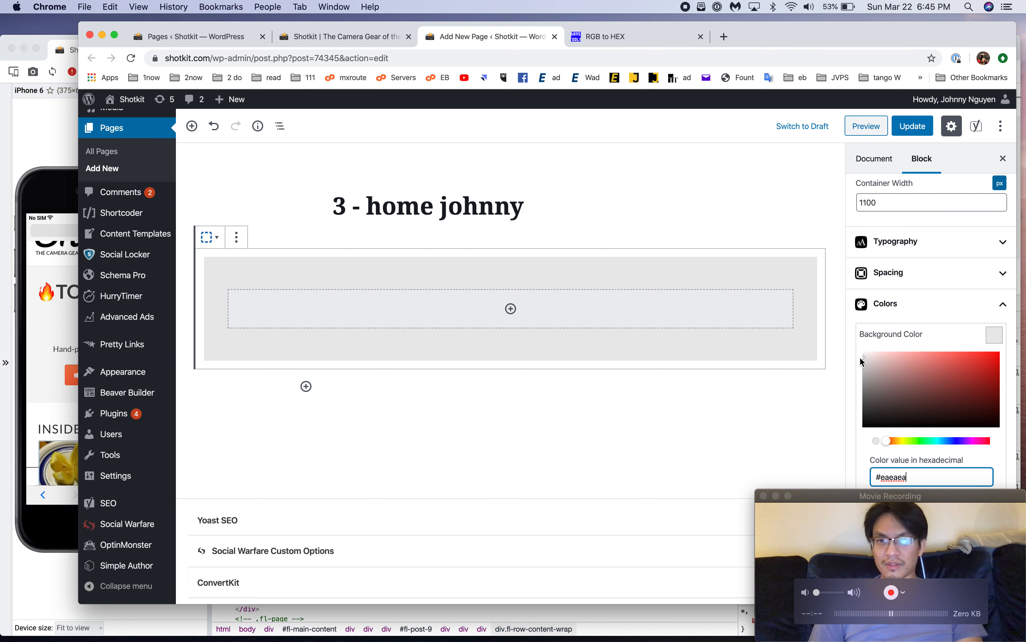
drag(824, 34, 874, 97)
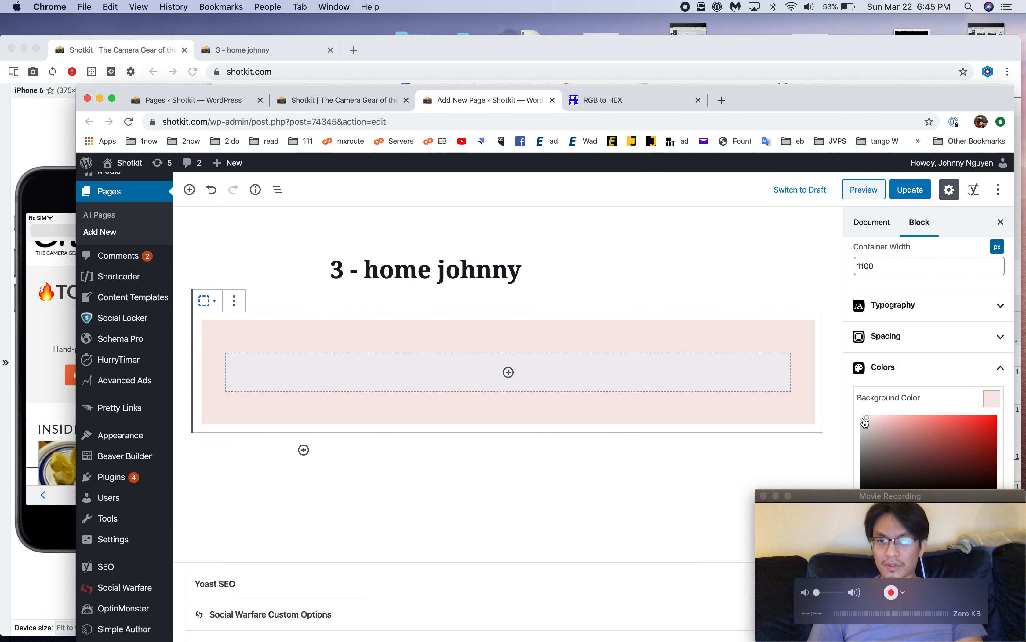
drag(868, 421, 859, 422)
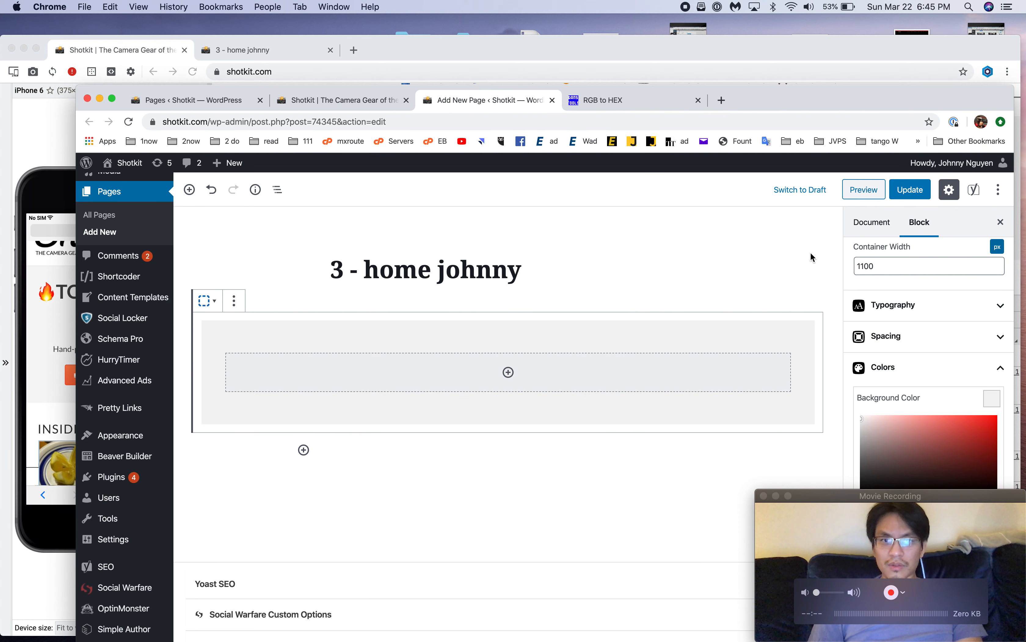
drag(795, 99, 799, 21)
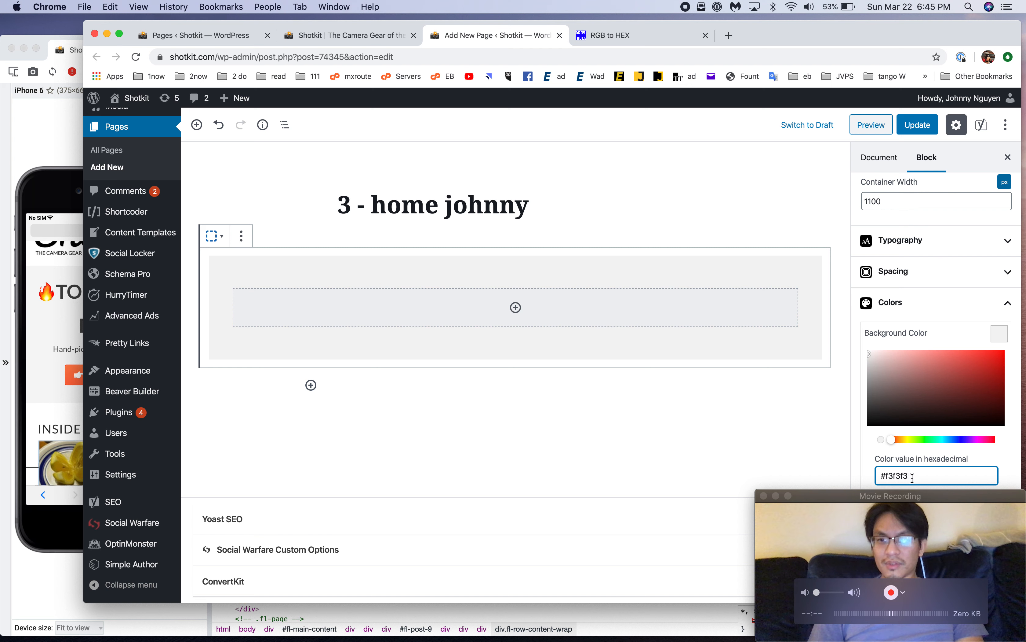
Step: Set the Container's background color to #f1f1f1
text(1)
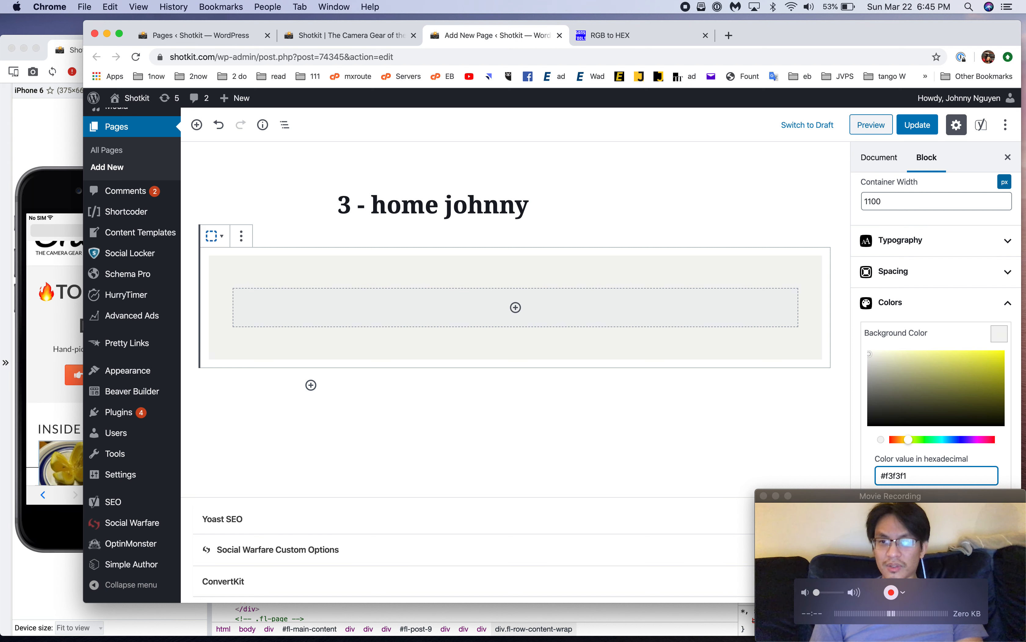
key(Left)
key(Left)
key(BackSpace)
text(1)
key(Left)
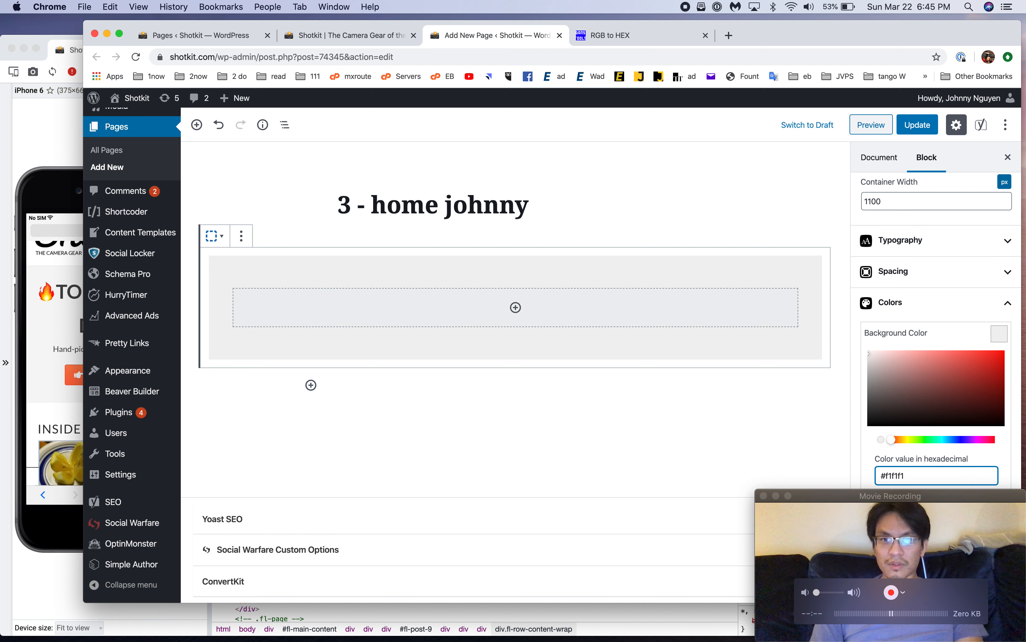
click(769, 399)
Step: Switch to Blisk, reload the live homepage to discard the style edits, and inspect the TODAY'S HOT DEALS heading
drag(752, 41, 847, 102)
click(782, 53)
key(super+r)
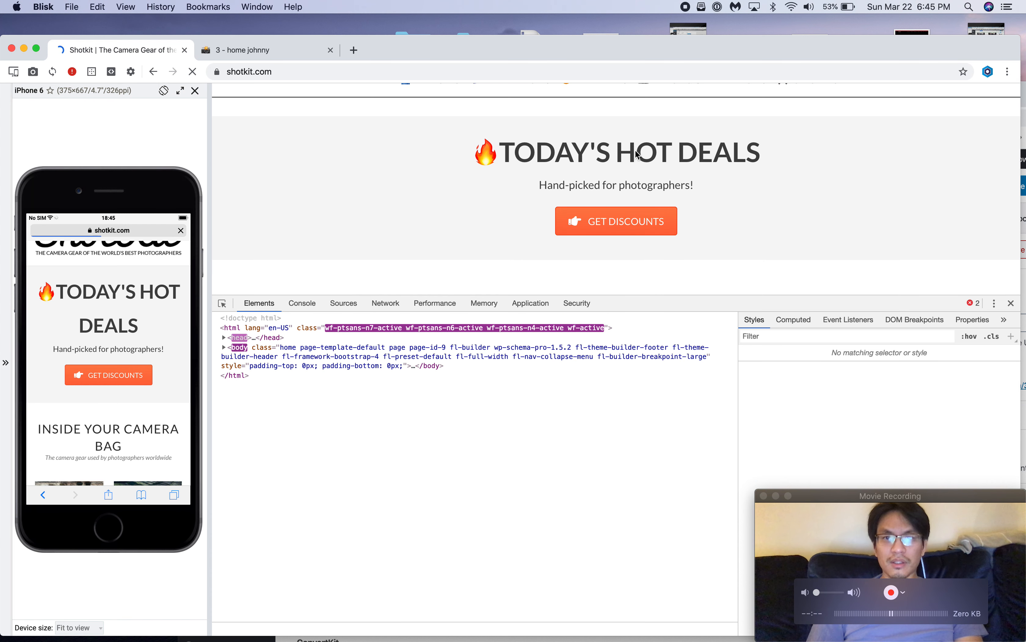
right_click(635, 150)
click(675, 217)
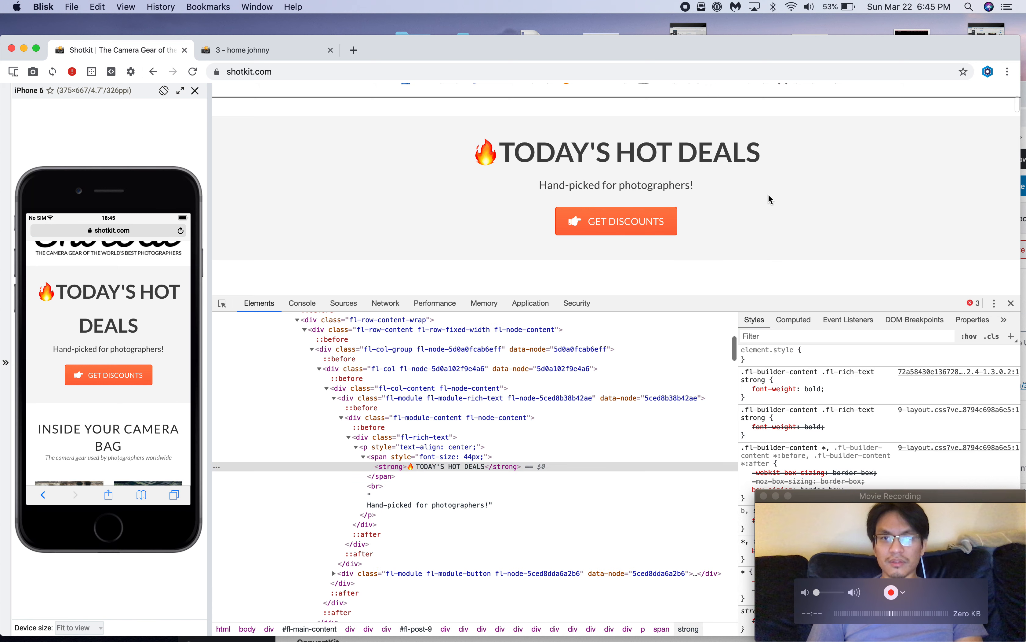
drag(799, 56, 802, 128)
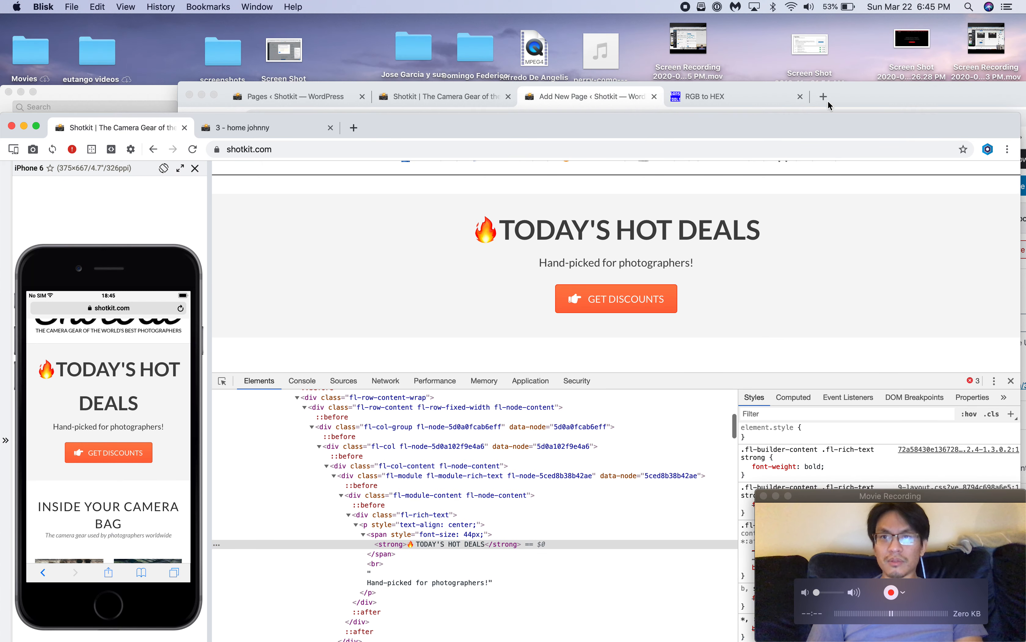
Step: Move the Chrome window up, close the Messages window, and bring the Blisk window forward and higher on the desktop
drag(850, 98, 807, 34)
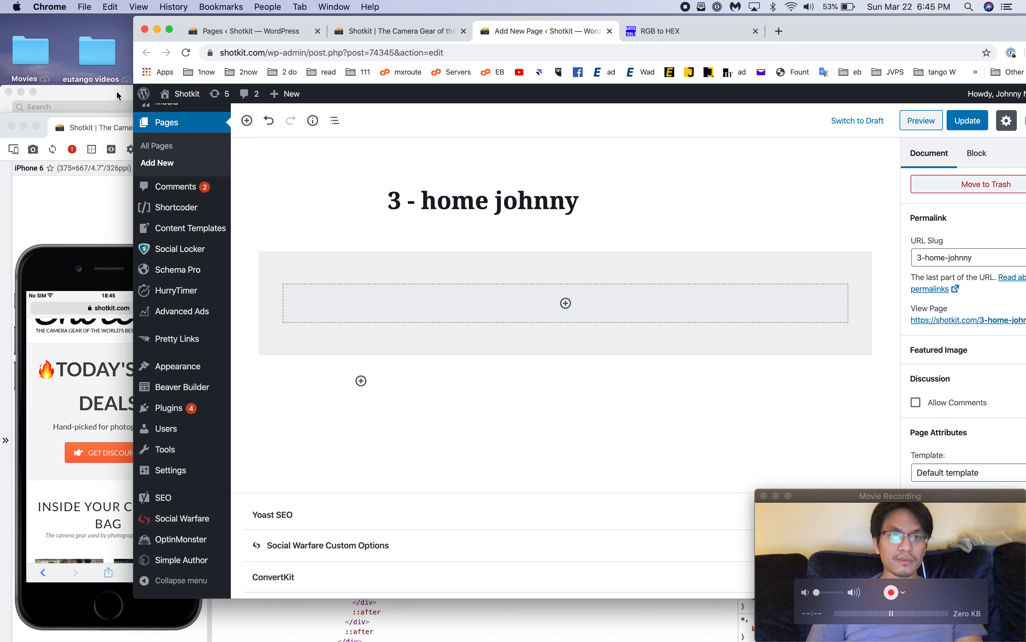
drag(121, 94, 118, 69)
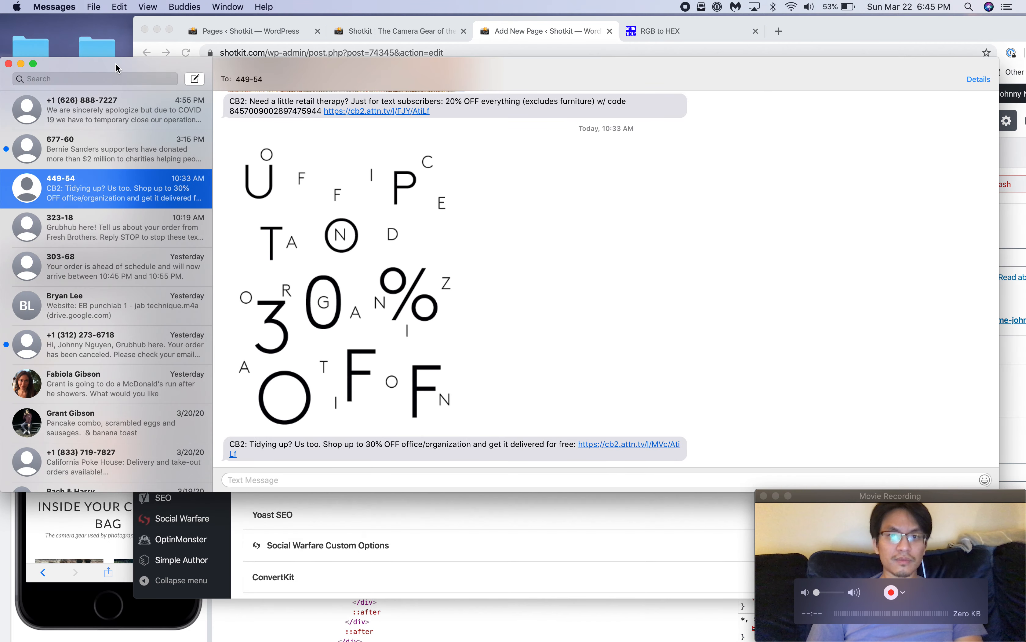
click(21, 65)
click(127, 135)
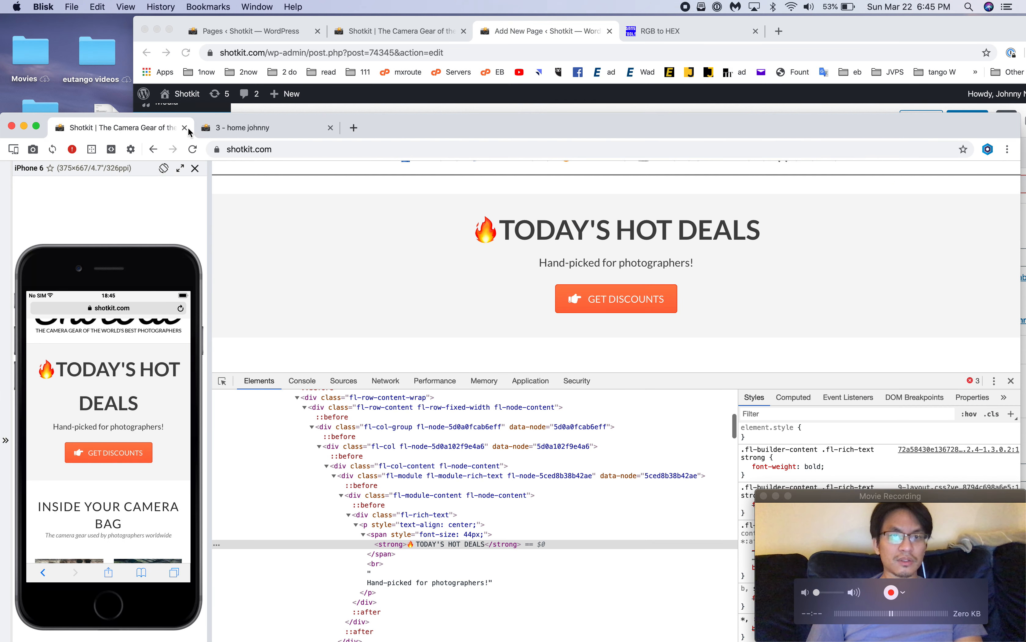
drag(397, 140, 381, 69)
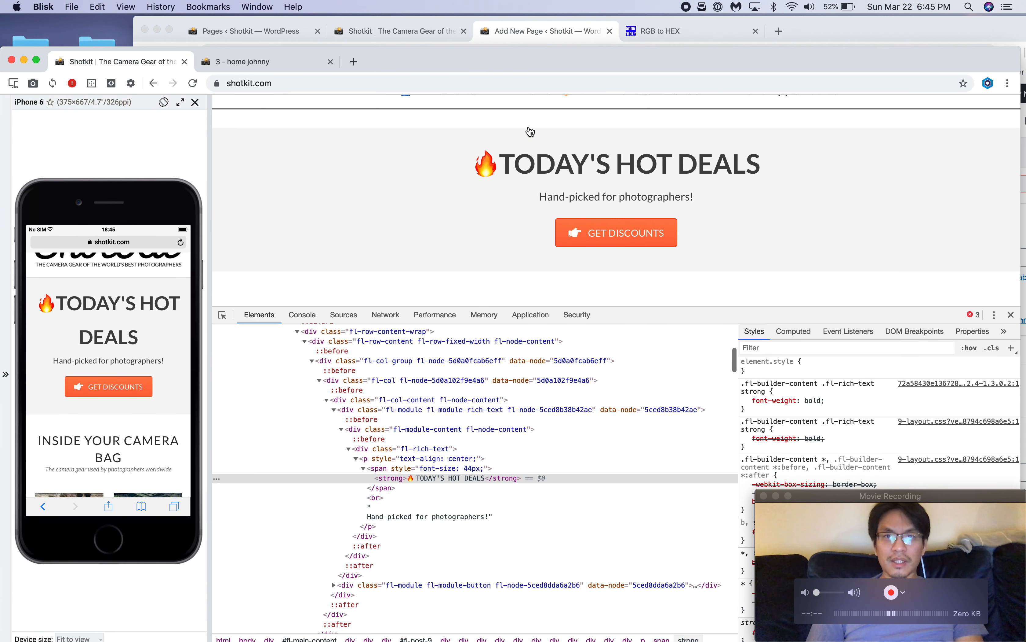
Step: Inspect the live TODAY'S HOT DEALS heading and copy its text together with the "Hand-picked for photographers!" line
double_click(638, 167)
right_click(640, 168)
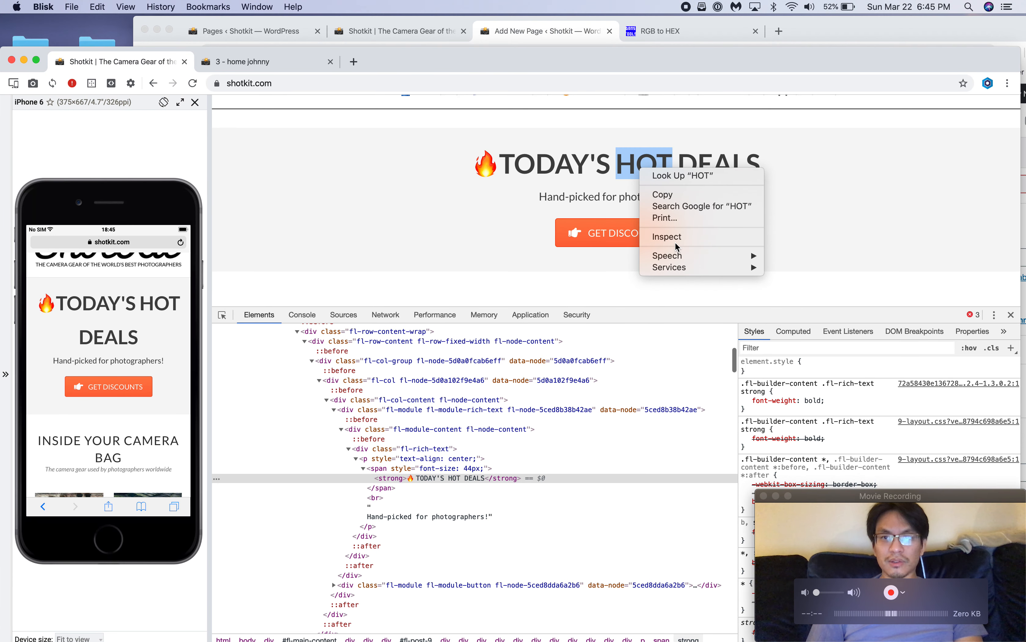
click(678, 247)
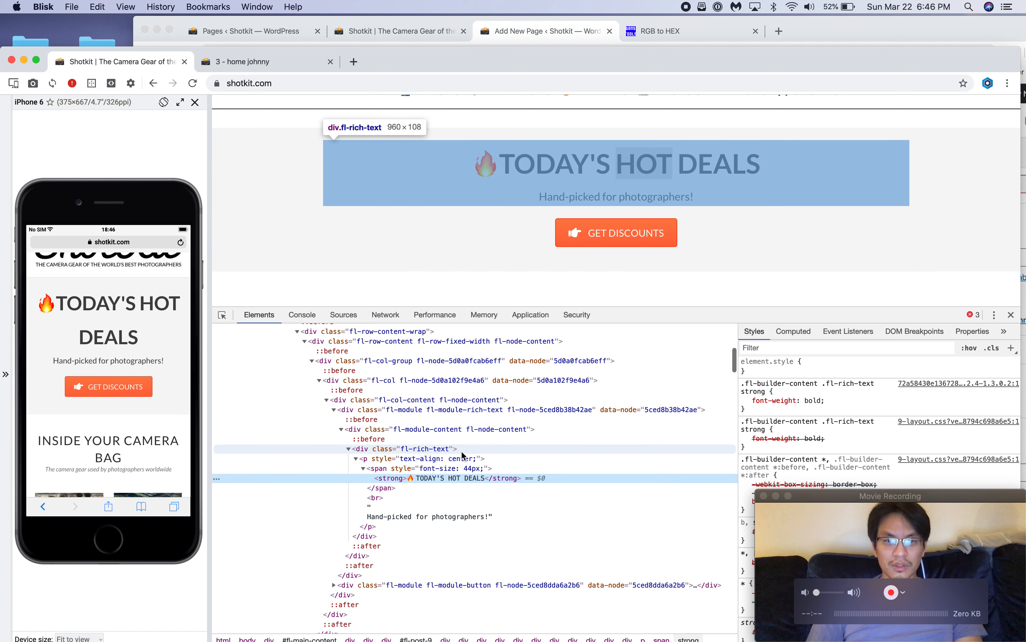
drag(511, 166, 725, 200)
key(super+c)
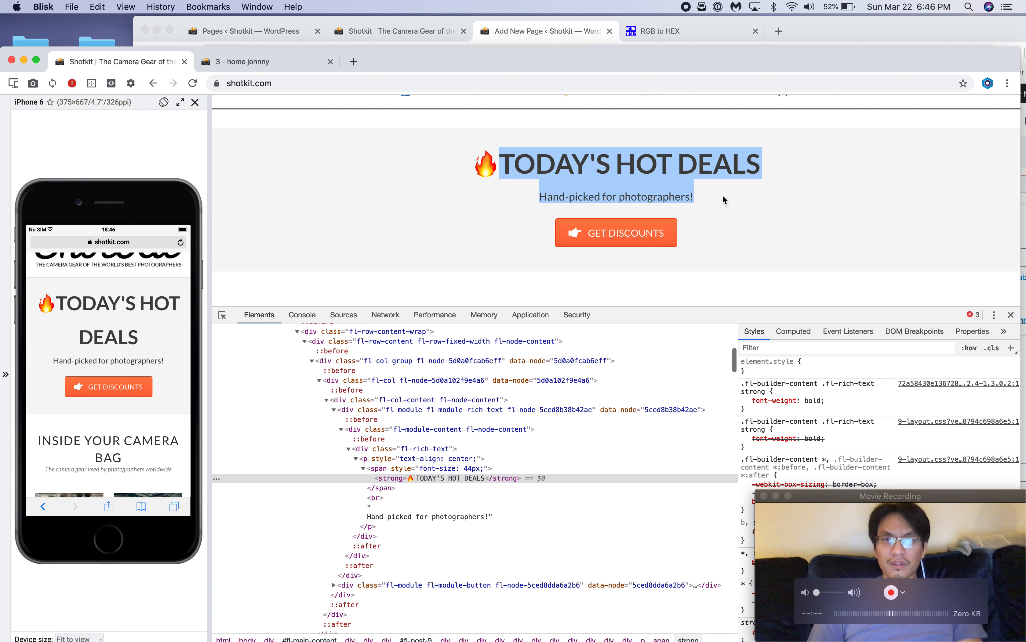
Step: Switch to Chrome and paste the copied heading and subline into a new paragraph inside the grey Container
key(super+Tab)
click(605, 306)
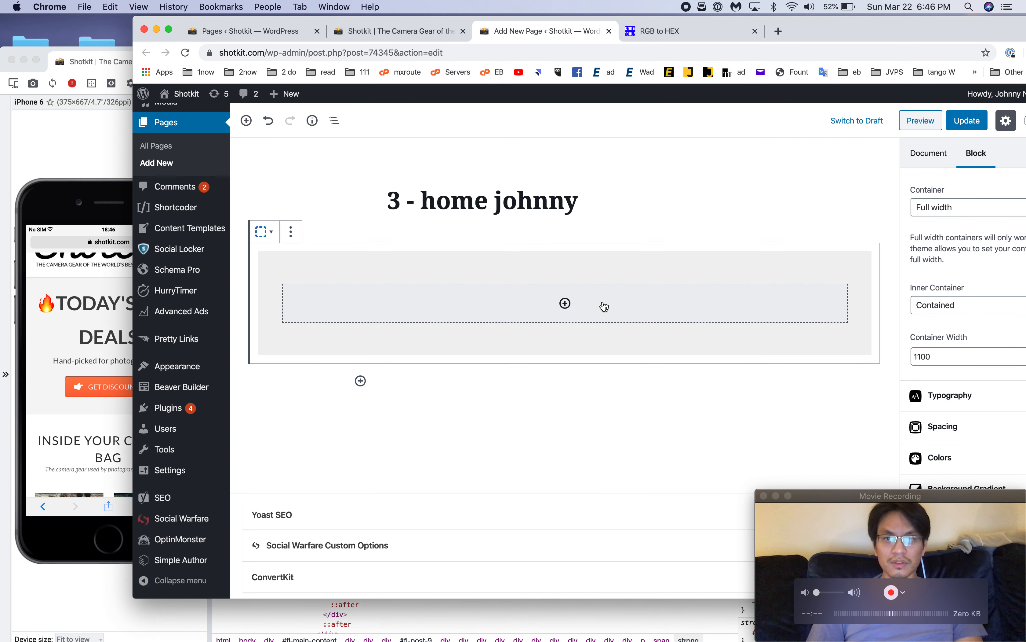
click(564, 303)
click(502, 420)
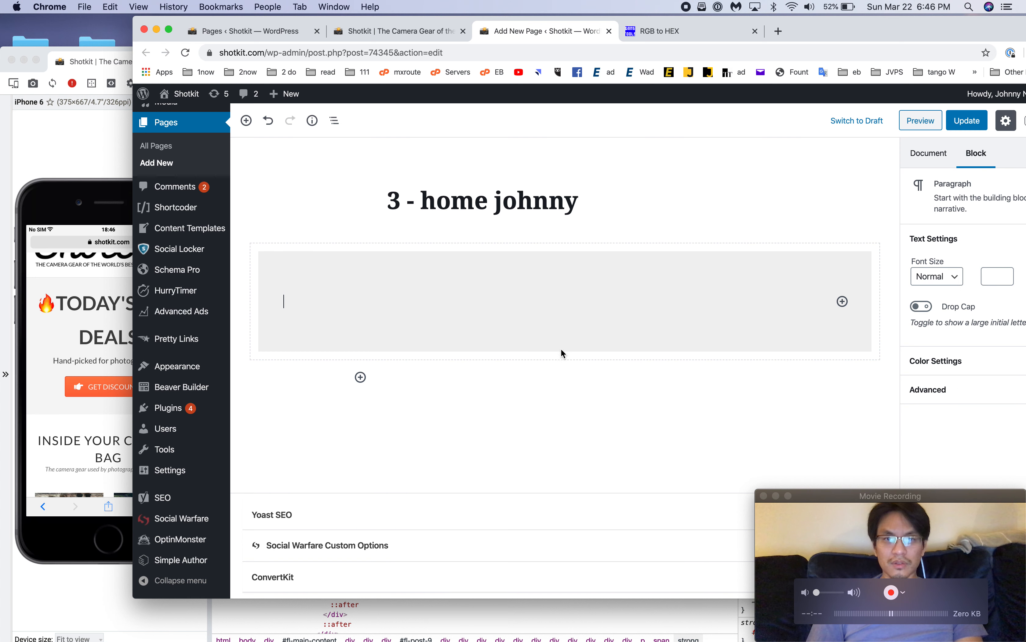
key(super+v)
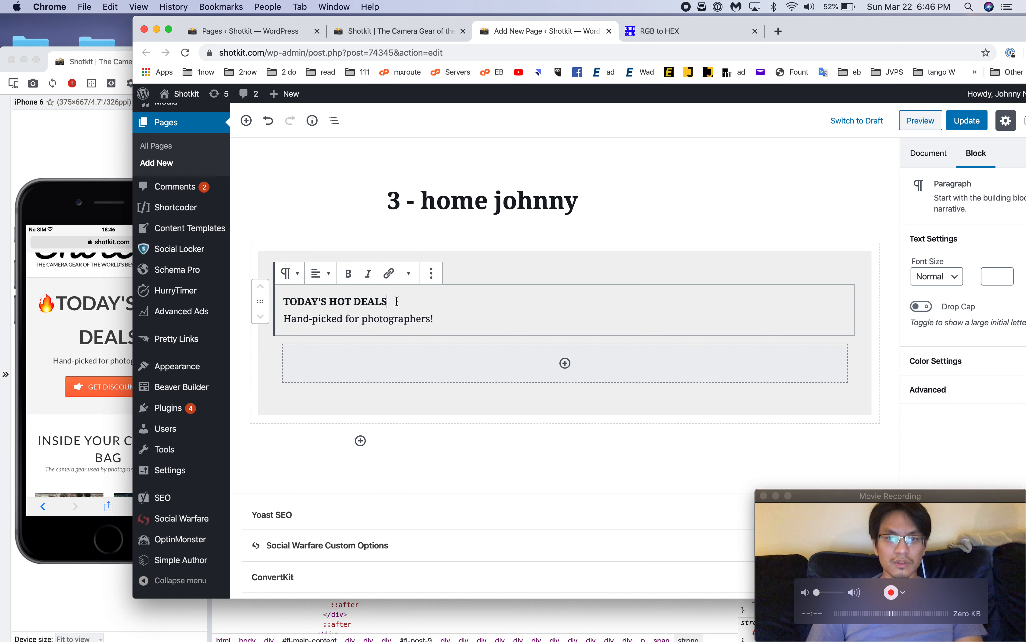
Step: Center-align the text of the pasted Hot Deals paragraph
drag(410, 303, 305, 300)
key(super+a)
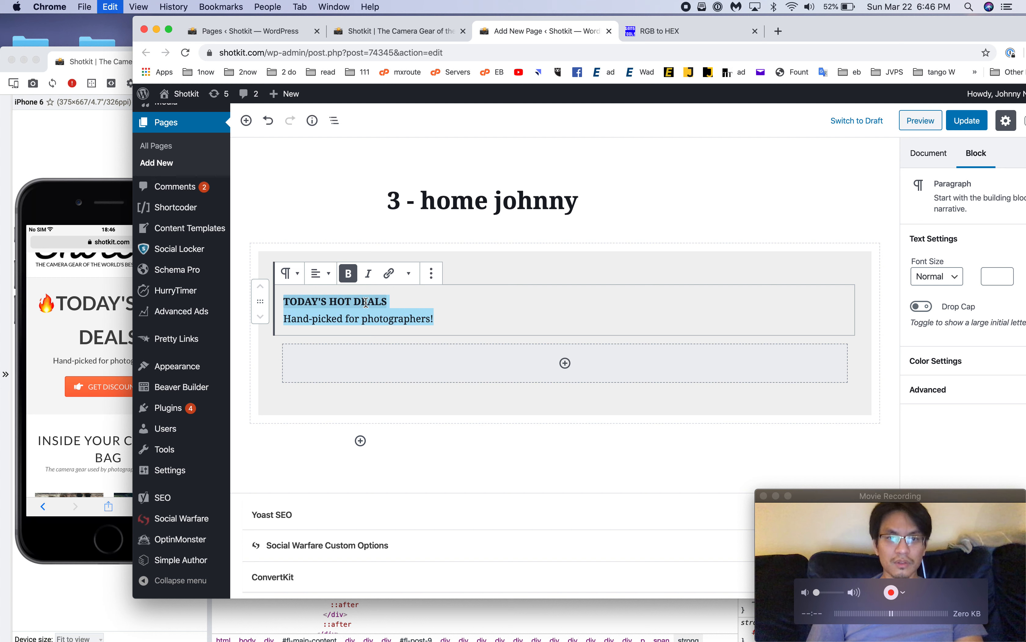
click(321, 273)
click(427, 294)
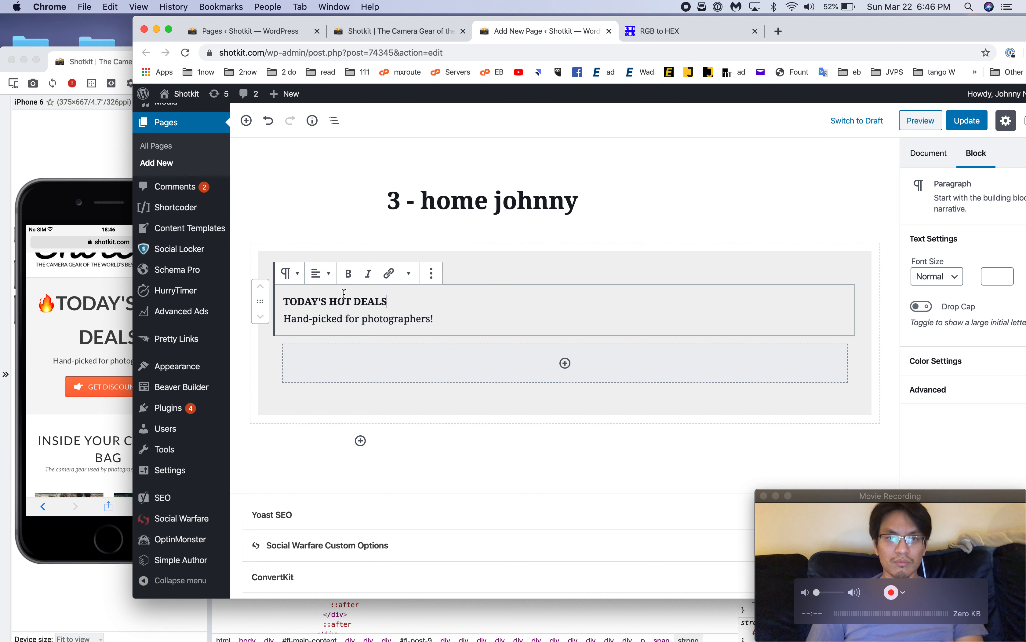
key(super+a)
click(321, 273)
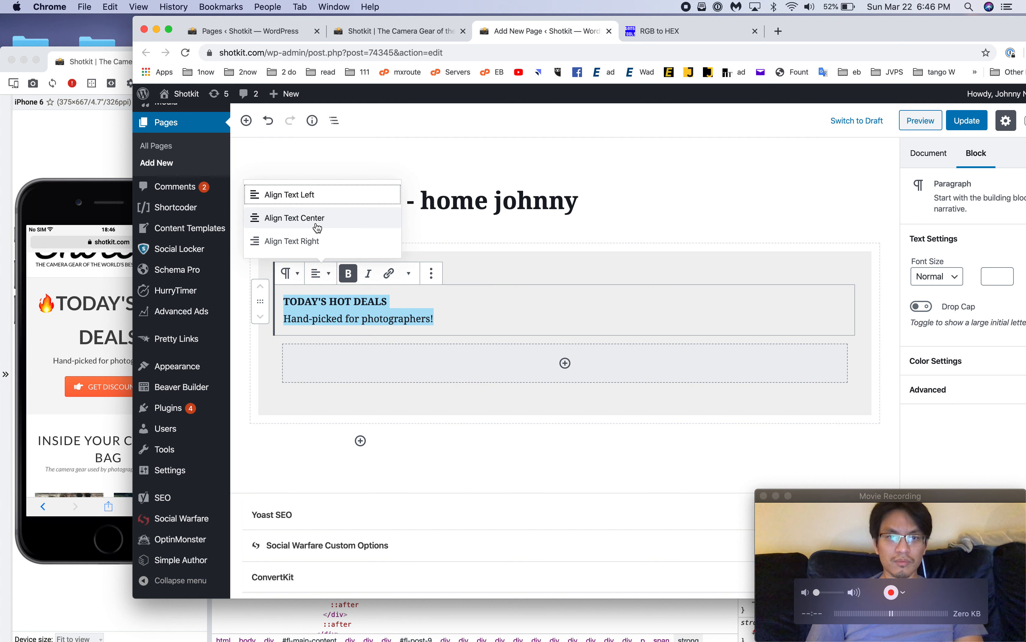
click(297, 216)
click(592, 313)
Step: Edit the paragraph as HTML, inserting the live heading's 44px span with bold "🔥 TODAY'S HOT DEALS" before the existing strong text
click(432, 272)
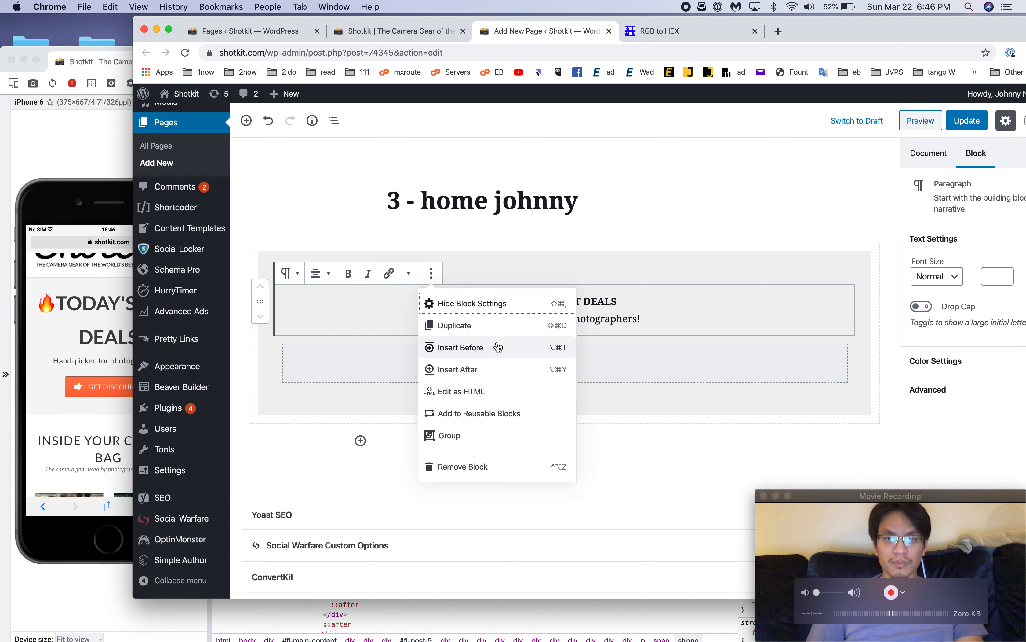
click(502, 396)
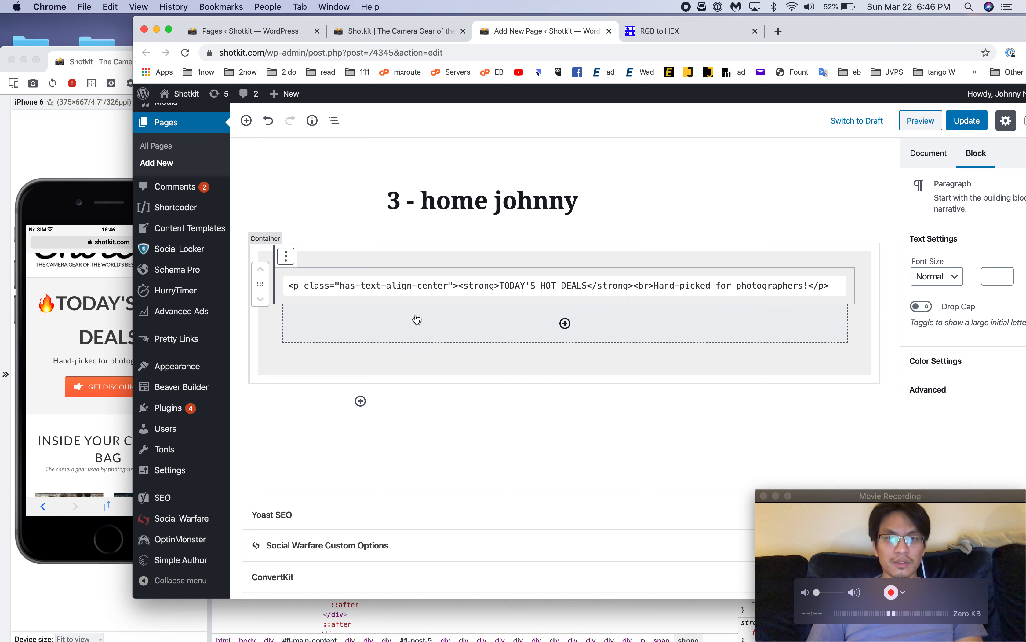
click(119, 66)
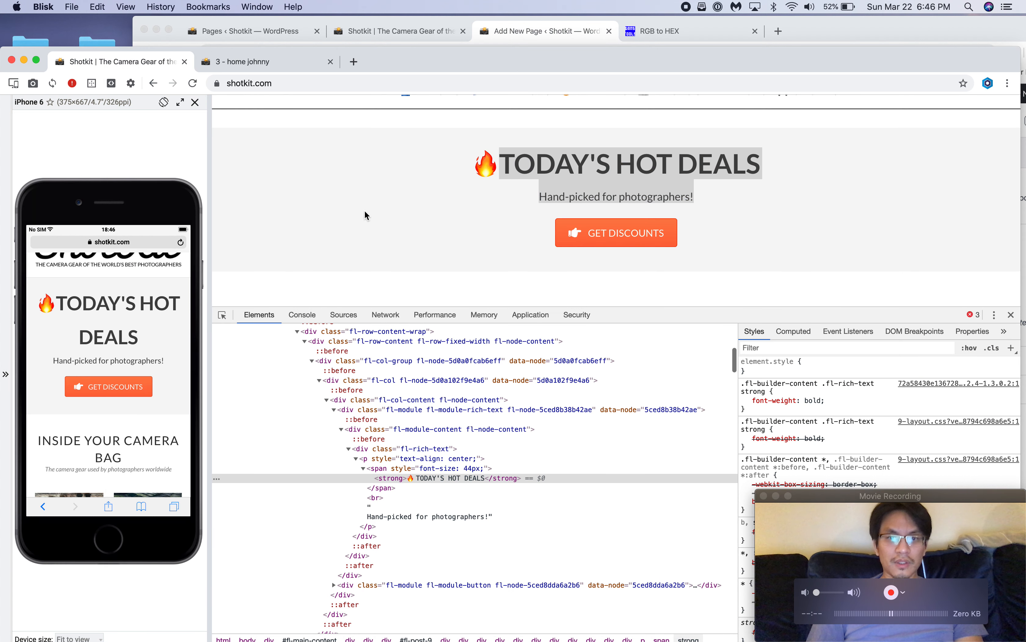
click(415, 472)
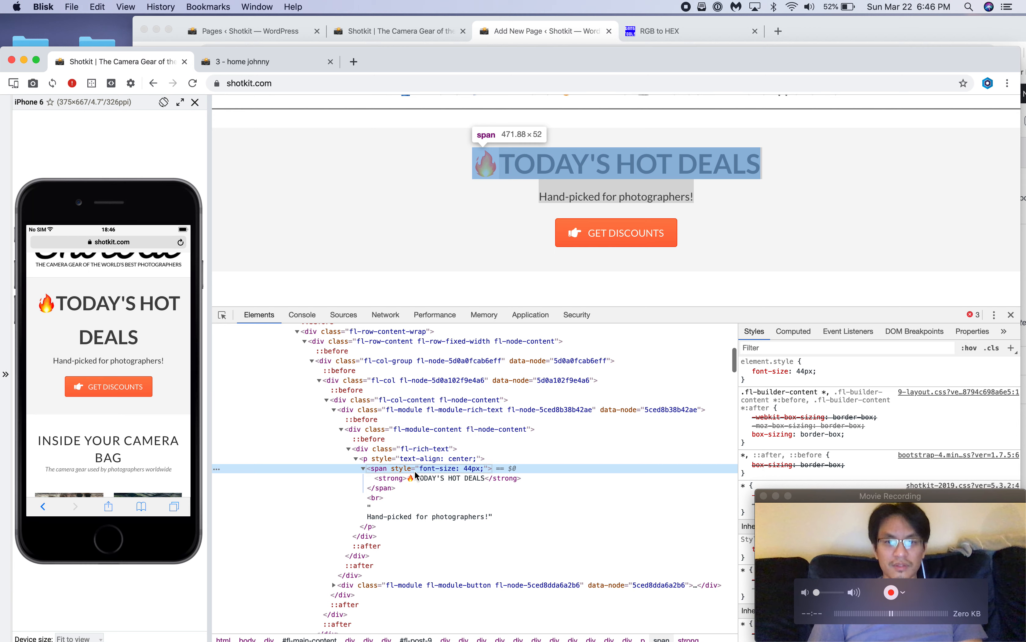
click(584, 34)
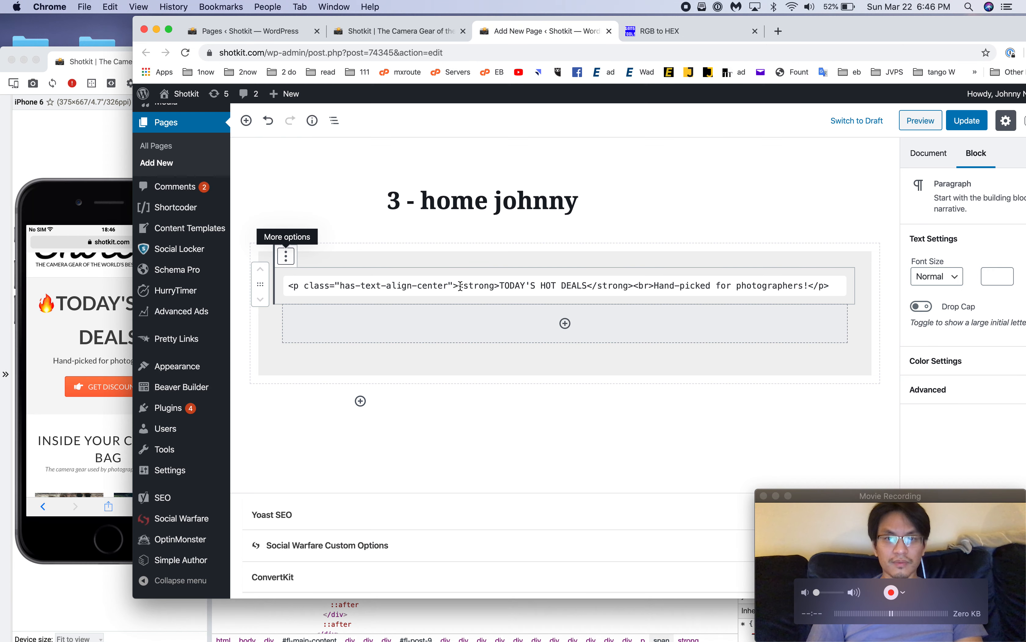
click(117, 65)
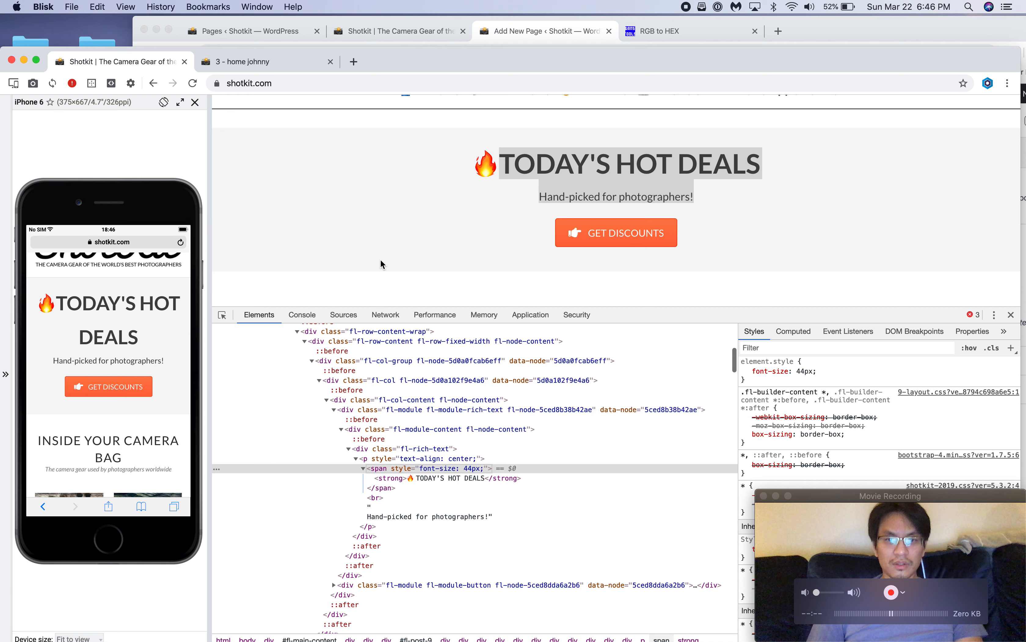
click(546, 30)
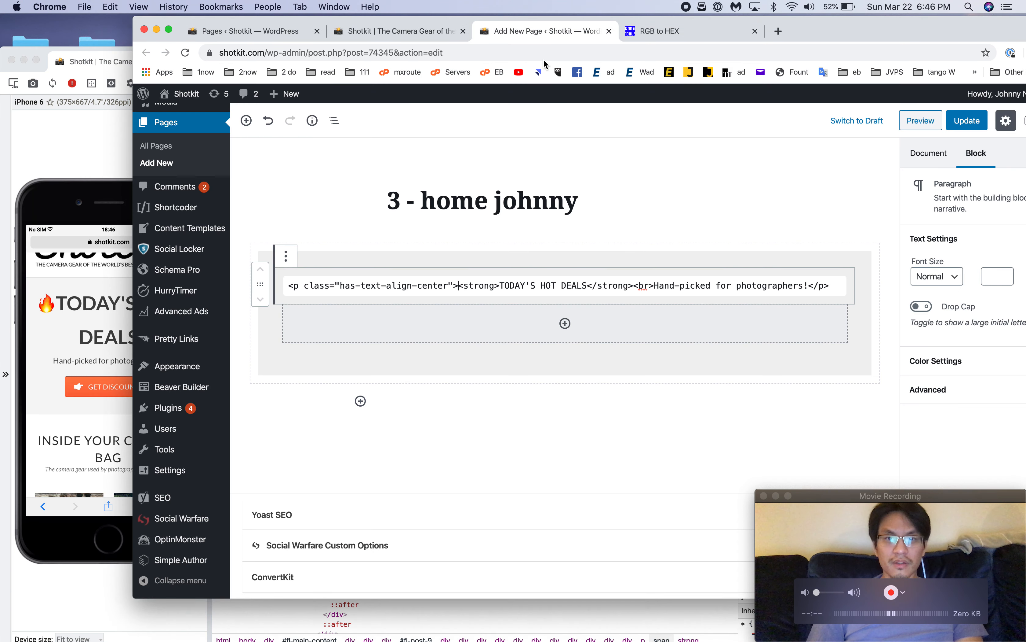
text(<span style="font-size: 44px;"><strong>🔥 TODAY'S HOT DEALS</strong></span>)
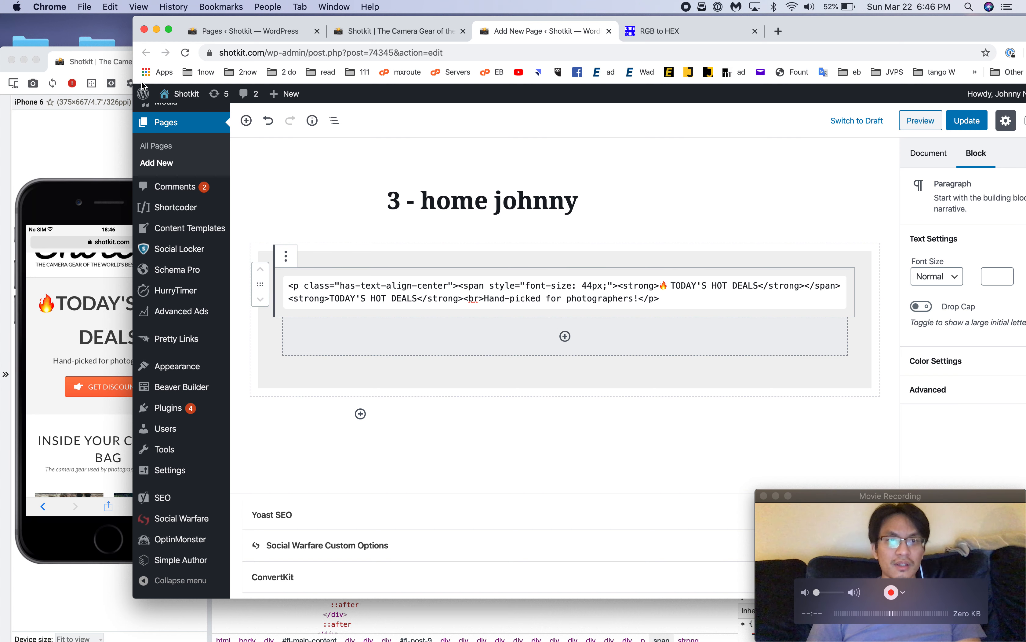
Step: Review the live heading's markup in Blisk, and switch to the Home page's Beaver Builder tab in Chrome
click(121, 67)
mouse_move(403, 114)
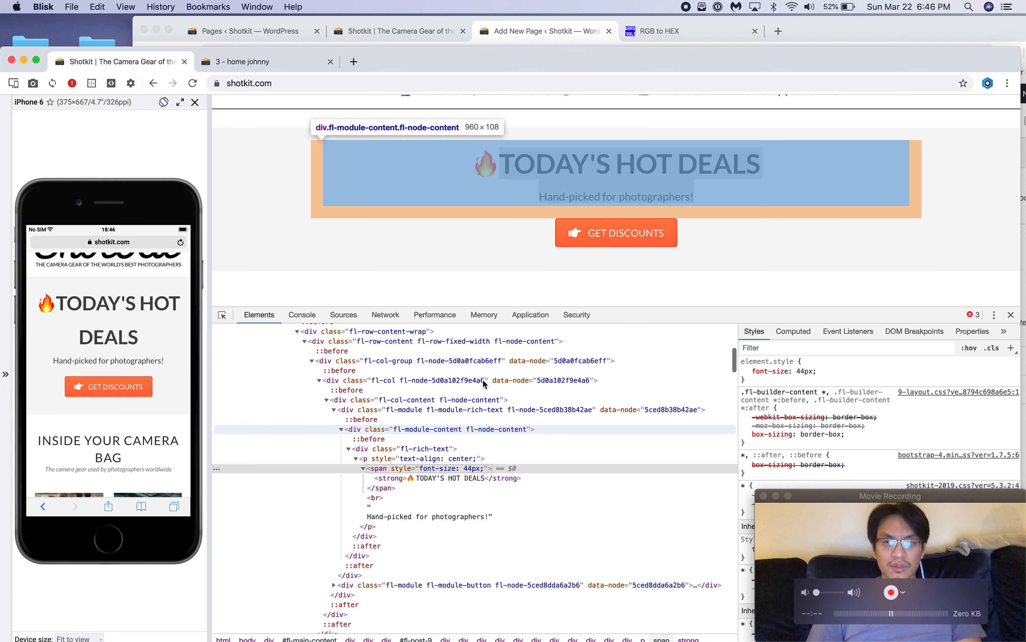
click(813, 31)
click(381, 31)
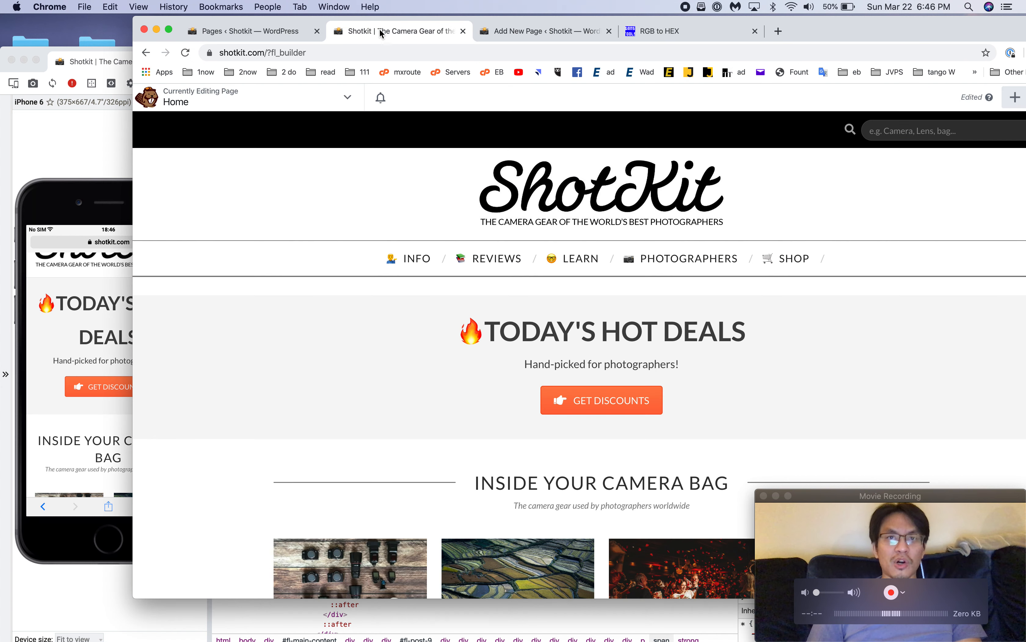
click(284, 31)
click(382, 32)
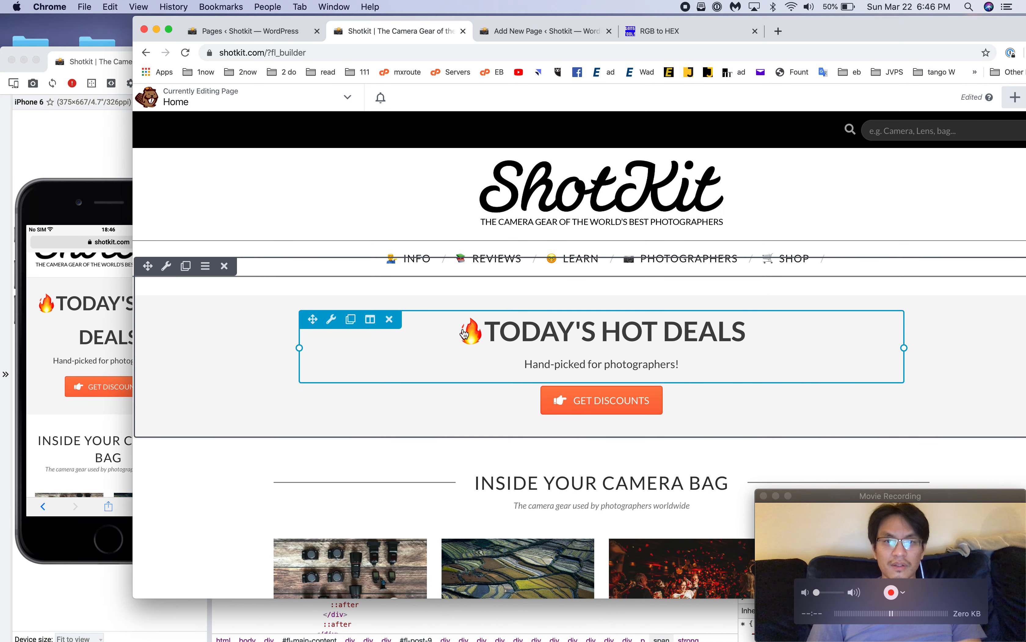
click(476, 335)
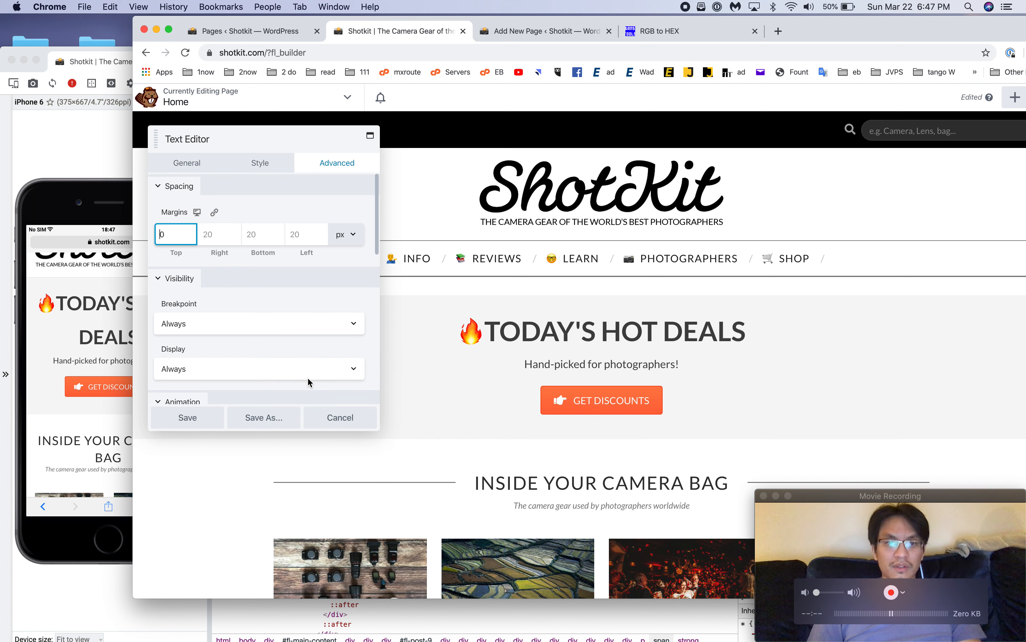
scroll(309, 383, down, 5)
click(337, 417)
click(474, 336)
click(338, 417)
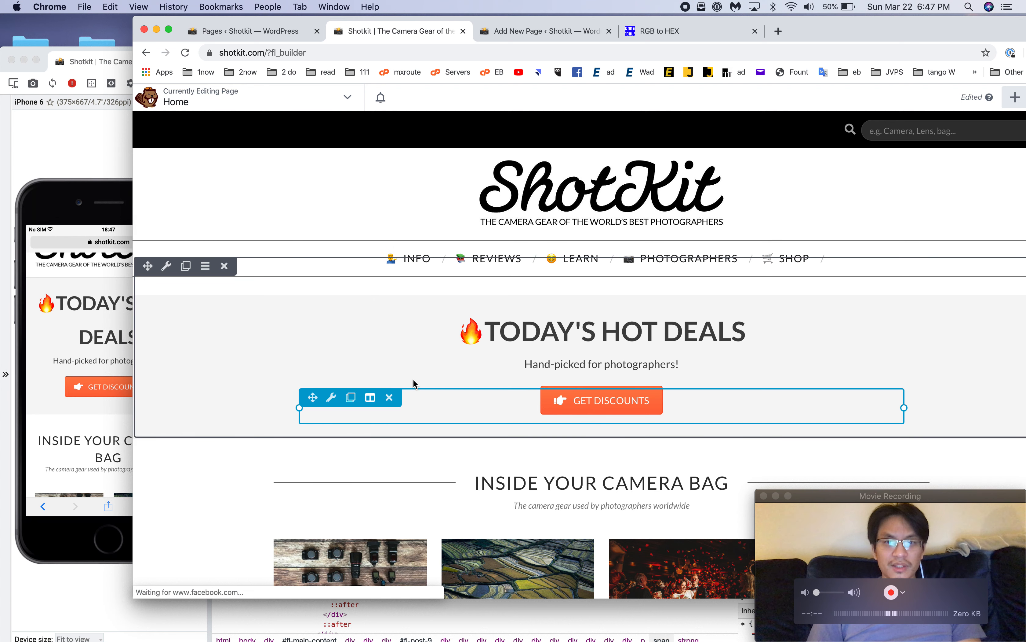
click(482, 335)
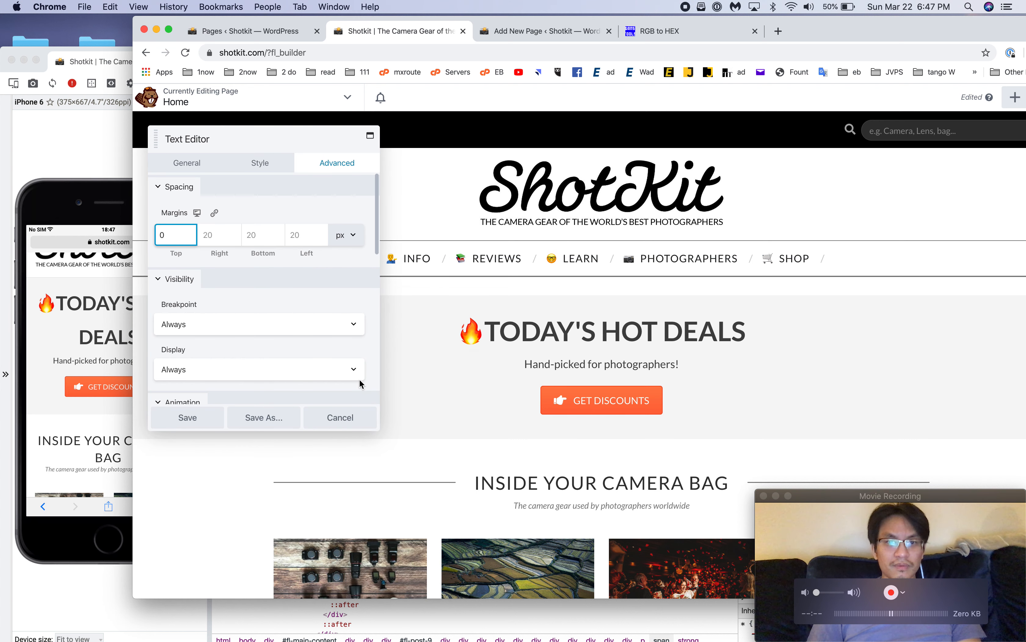
click(338, 417)
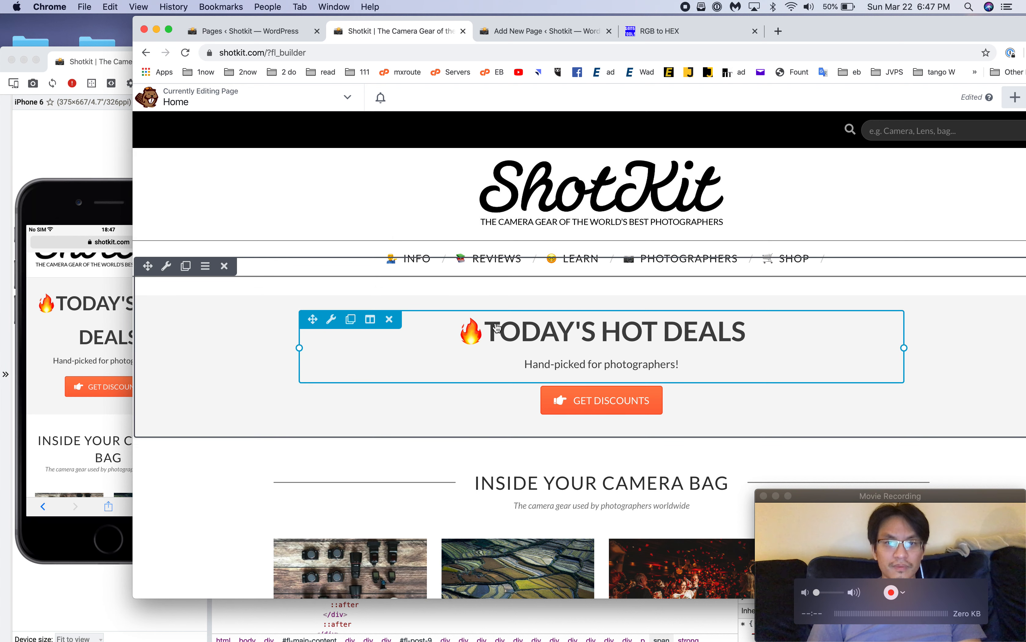
Step: Open the Hot Deals text module's settings in Beaver Builder and examine how its heading and fire emoji are entered
click(332, 321)
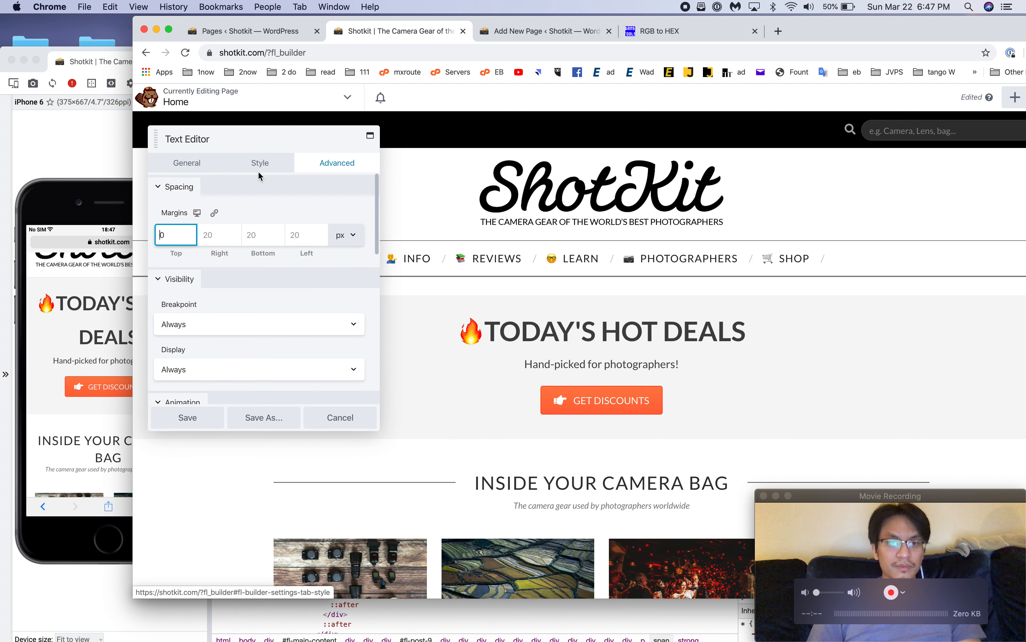
scroll(258, 171, down, 5)
scroll(261, 289, down, 10)
scroll(261, 289, down, 5)
scroll(262, 289, up, 10)
scroll(261, 291, up, 3)
scroll(261, 291, down, 5)
scroll(261, 291, up, 10)
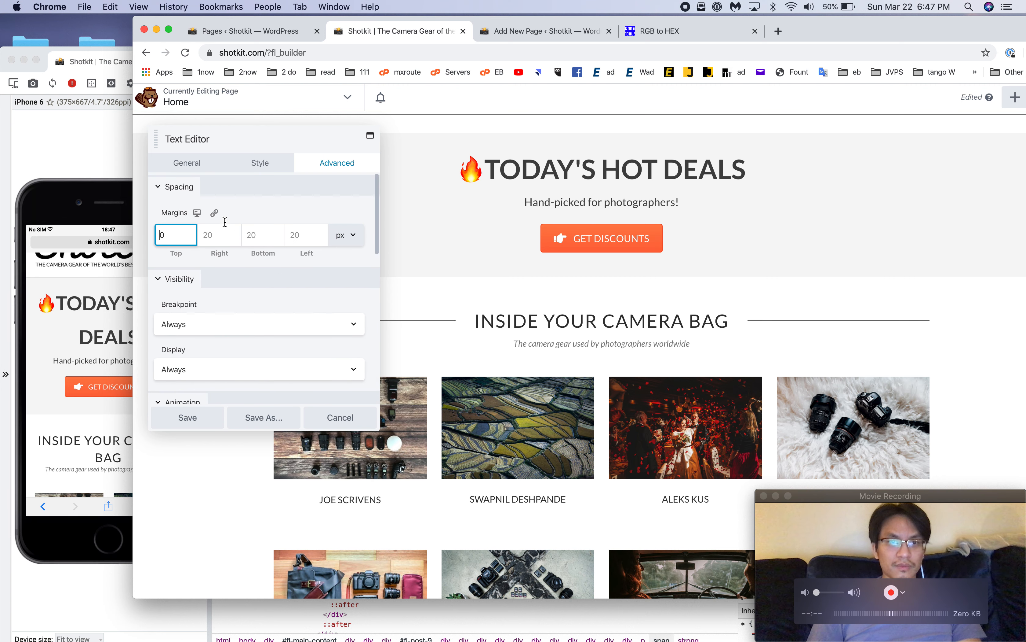
click(212, 165)
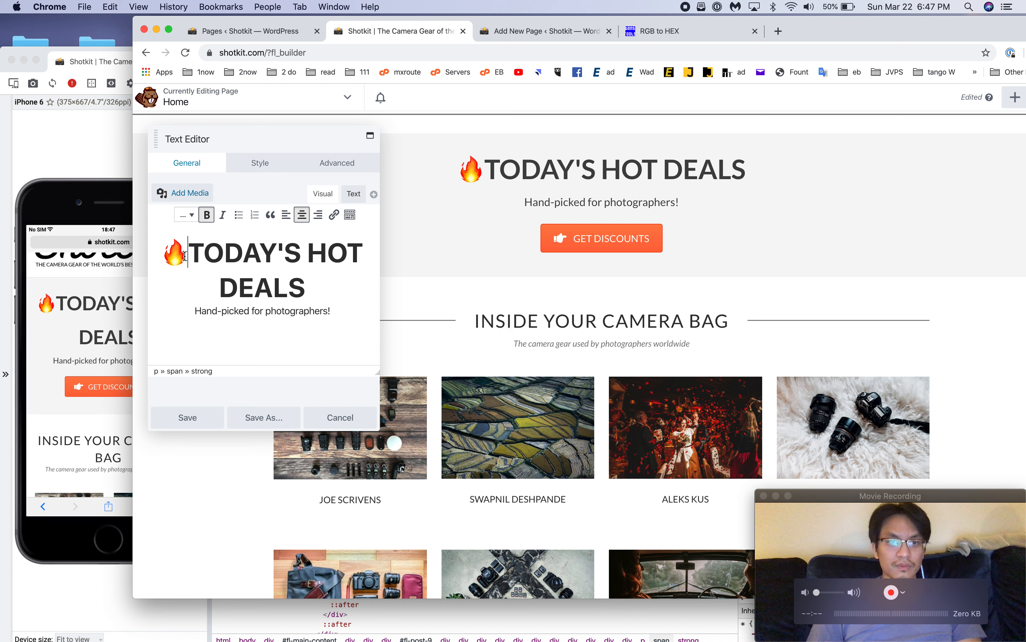
double_click(172, 255)
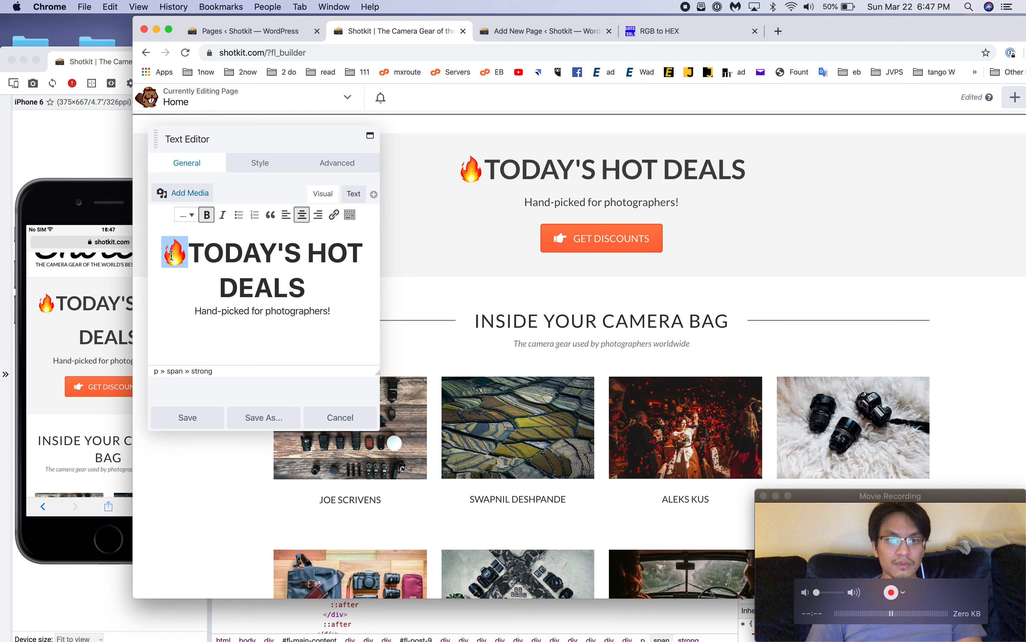
Step: Return to the 3 - home johnny block editor, switch the paragraph back to visual editing and select its heading line
click(587, 32)
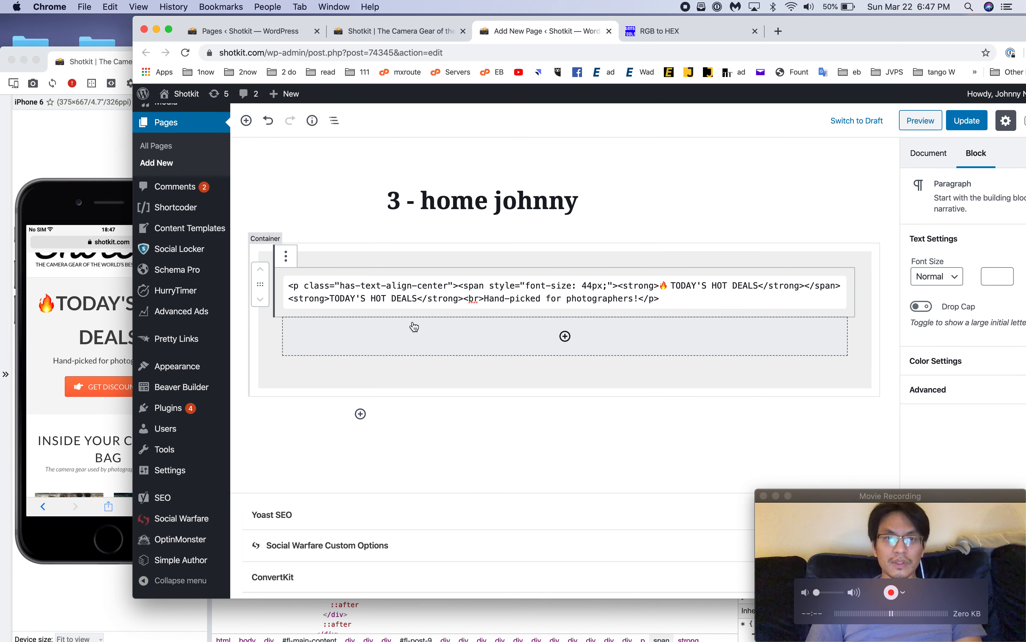
click(286, 256)
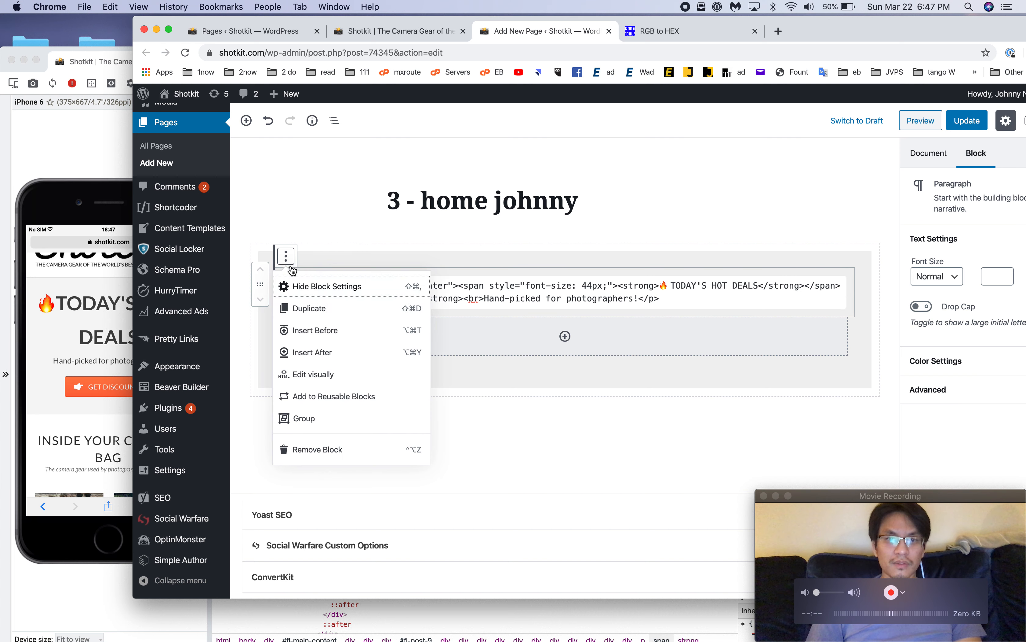
click(331, 373)
triple_click(365, 316)
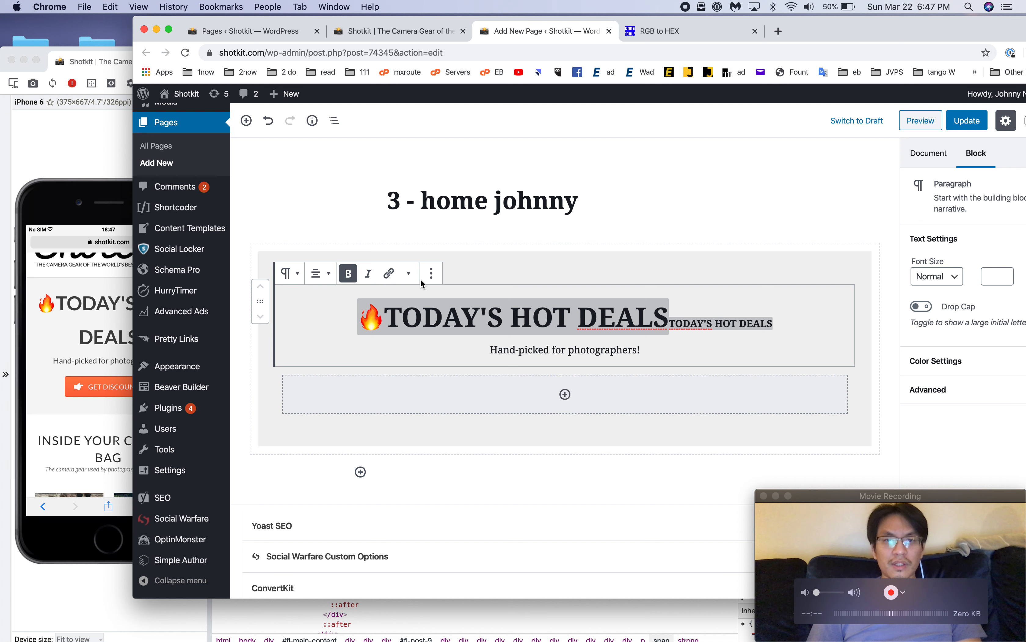
Step: Edit the paragraph's HTML to remove the duplicate bold "TODAY'S HOT DEALS" that follows the 44px span
click(432, 273)
click(467, 392)
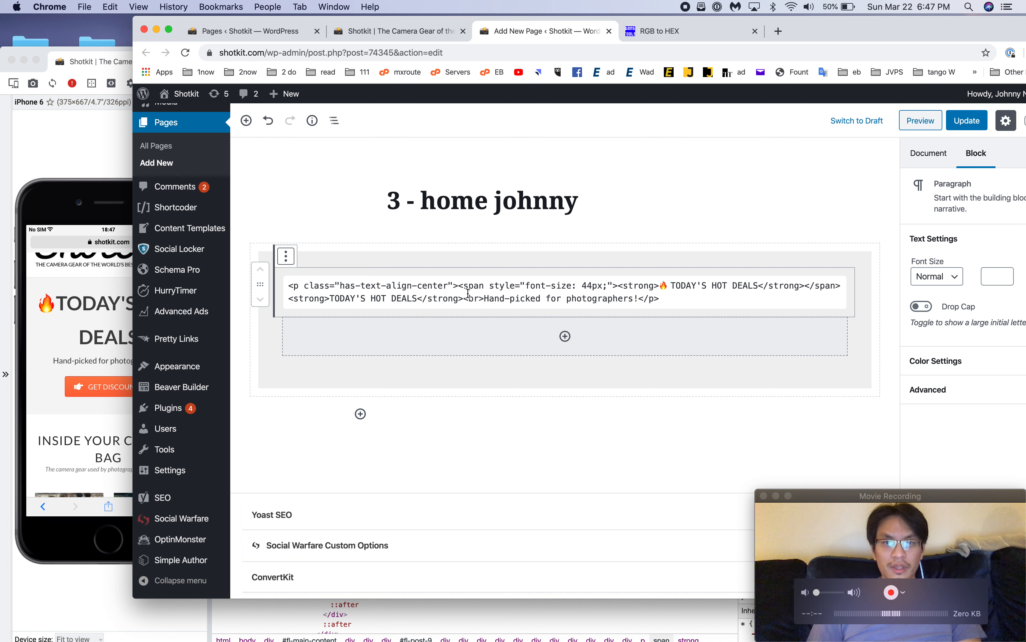
drag(465, 296, 289, 300)
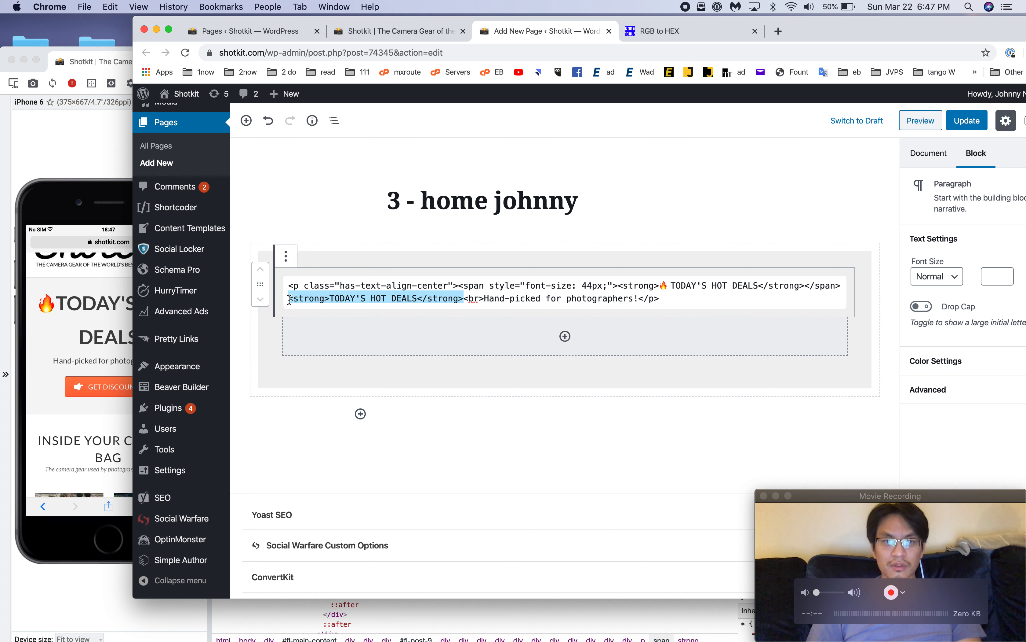
Step: Reload the 3 - home johnny page in Blisk and compare its Hot Deals banner with the live homepage's
click(81, 143)
click(264, 63)
key(super+r)
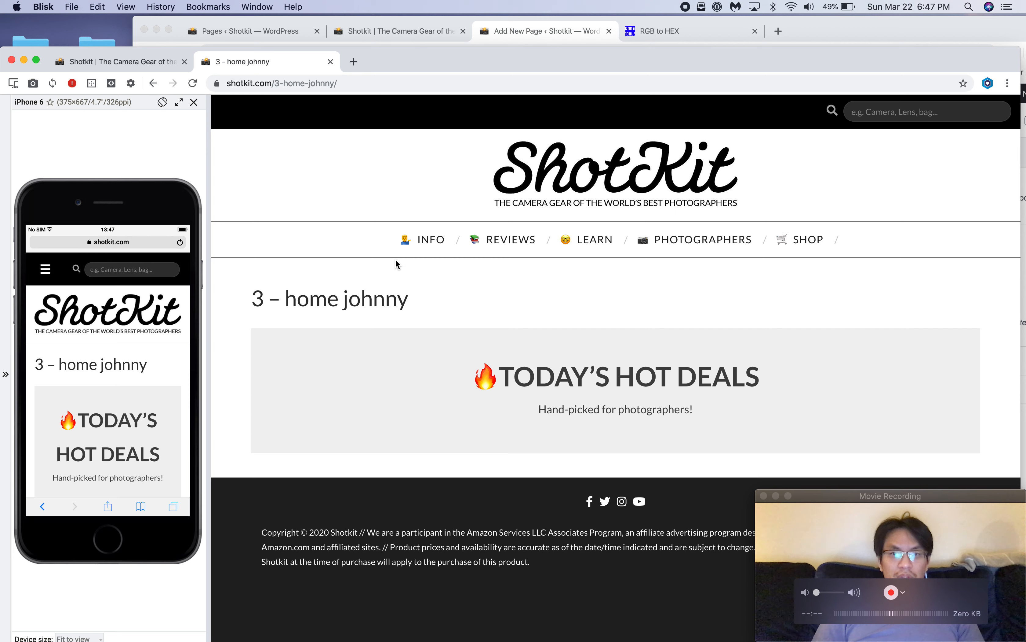
click(131, 62)
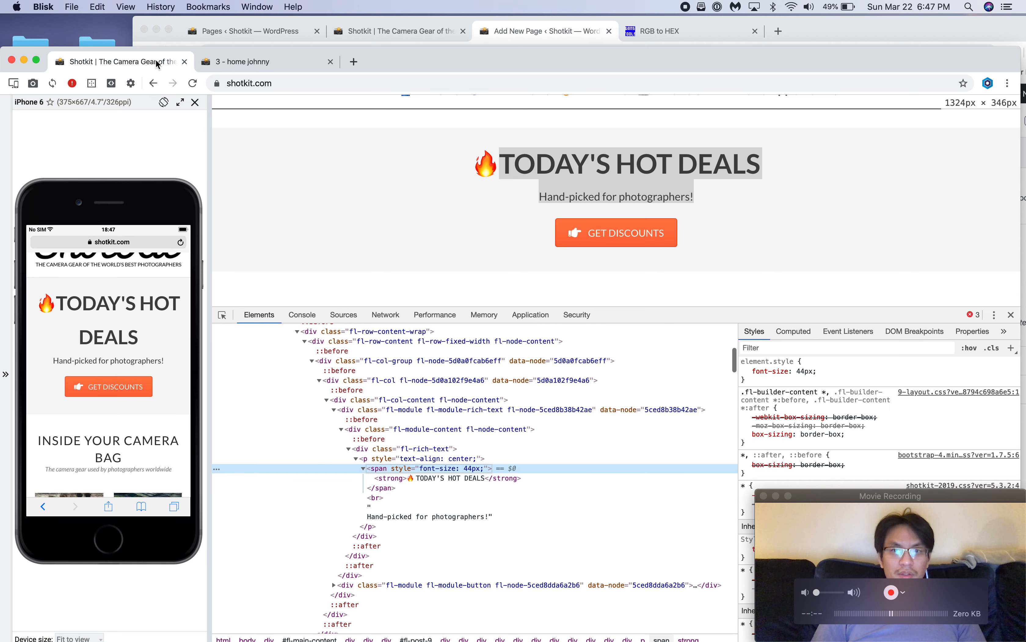
scroll(378, 199, up, 2)
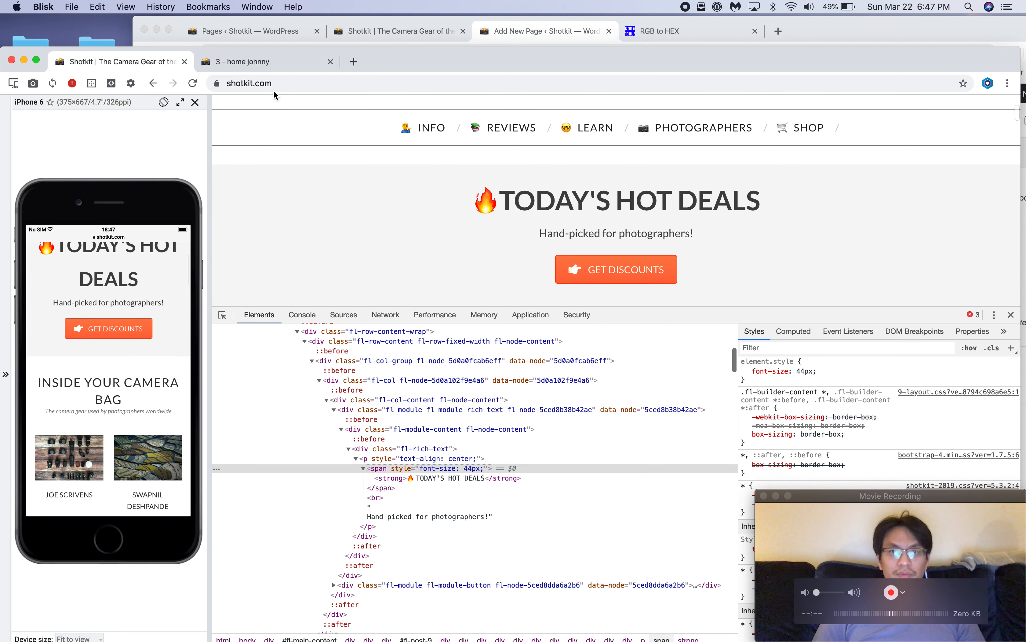
click(248, 64)
click(159, 66)
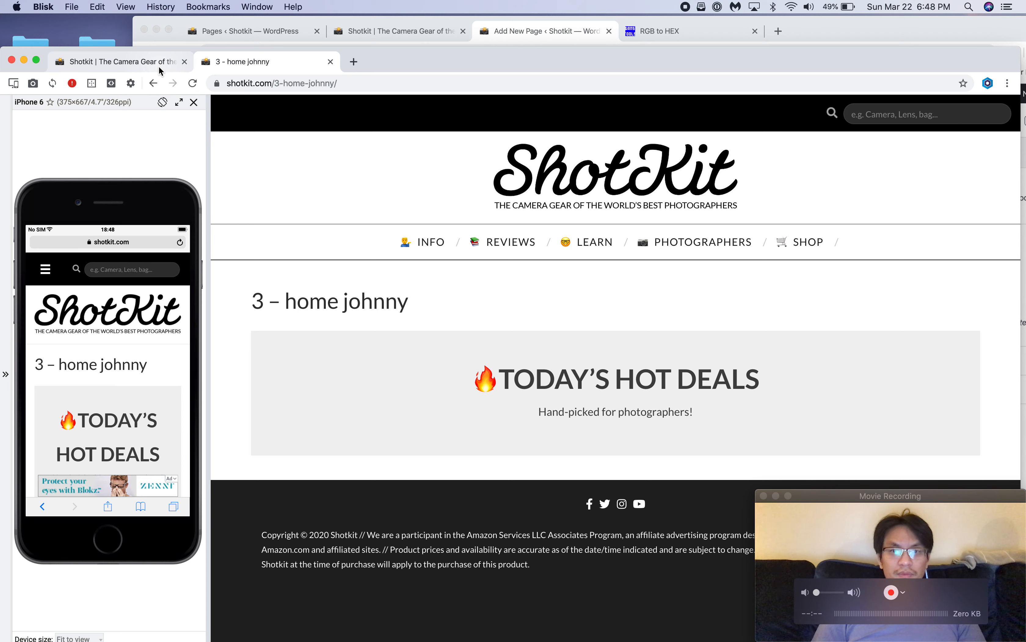
click(302, 69)
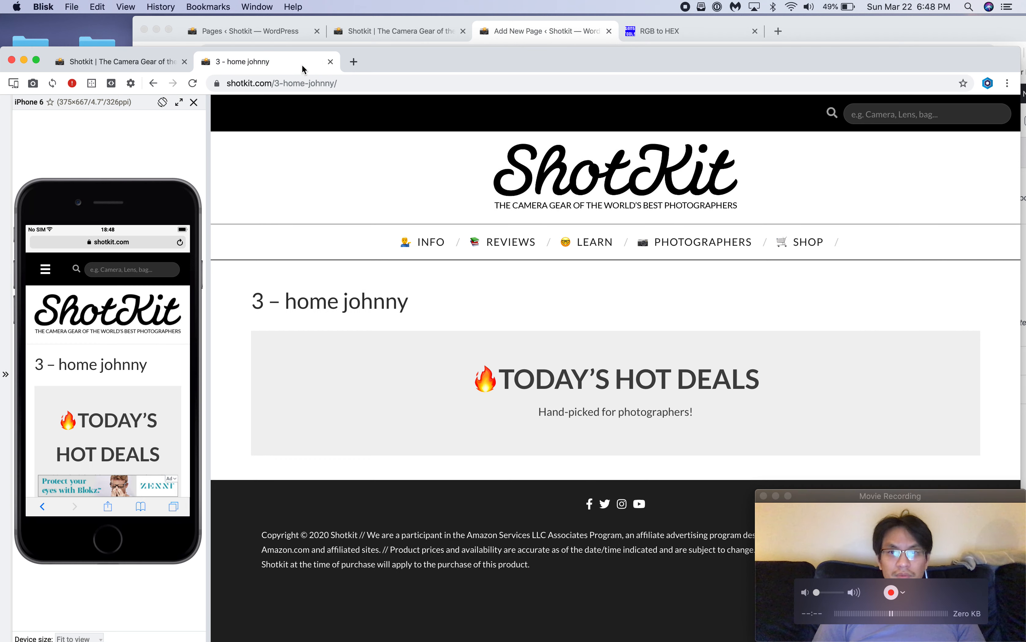
Step: In the Chrome block editor, set the Container block's inner container to Full width, update the page and reload it in Blisk
click(571, 33)
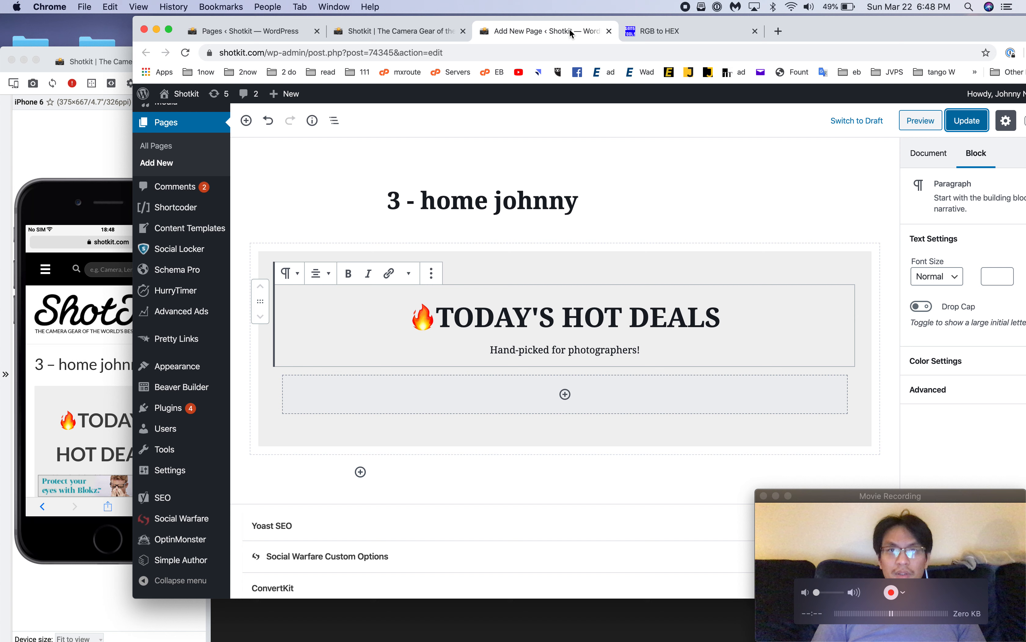
click(848, 267)
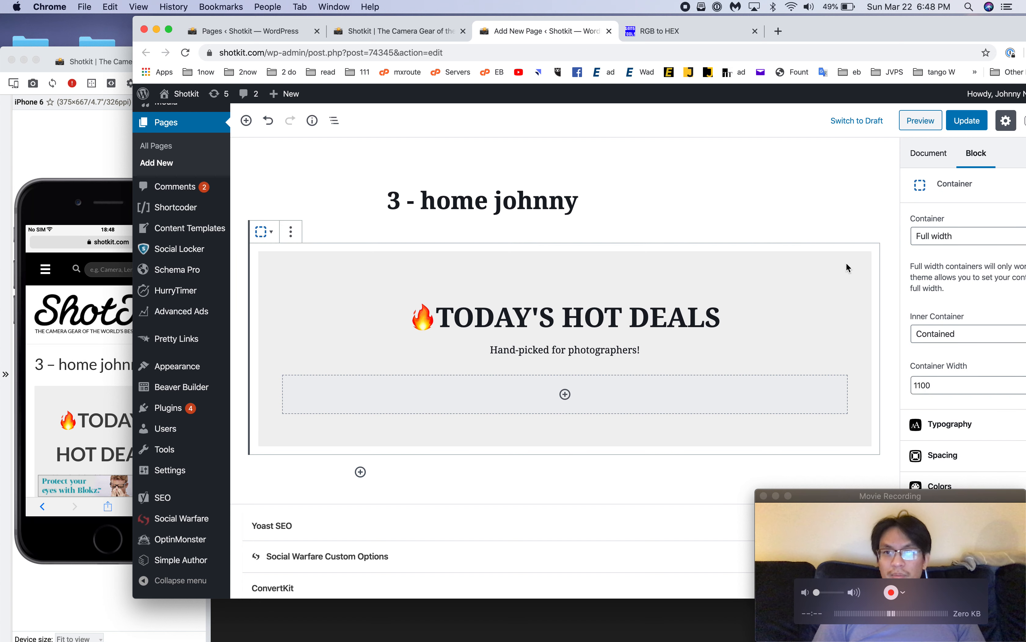
click(982, 337)
click(967, 324)
click(960, 123)
click(65, 130)
key(super+r)
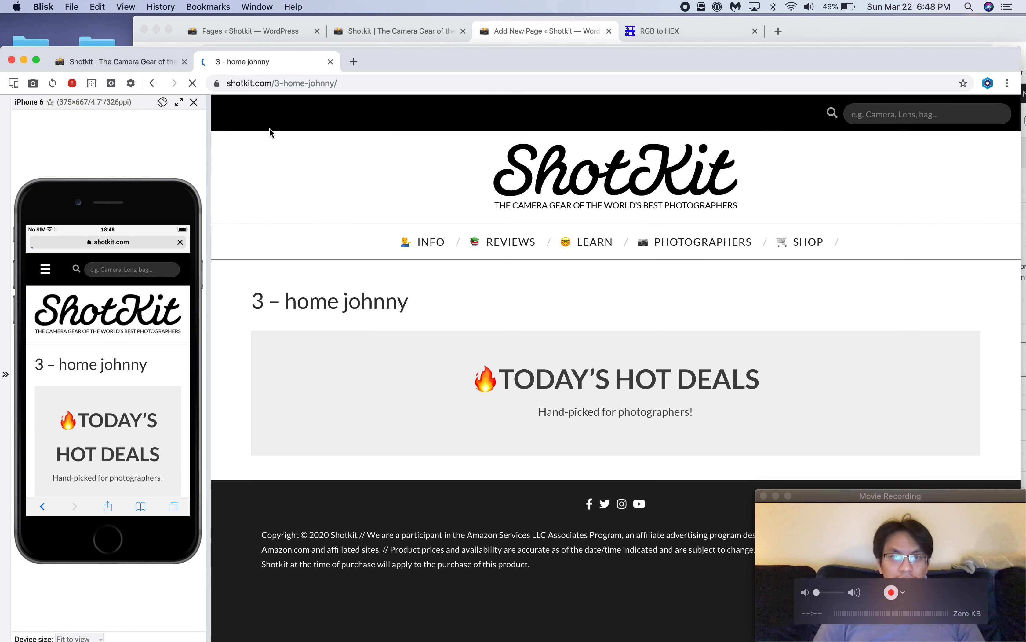
Step: Set the Container block's width to 1400 px in Chrome, update the page and check the result in Blisk
click(550, 45)
click(920, 385)
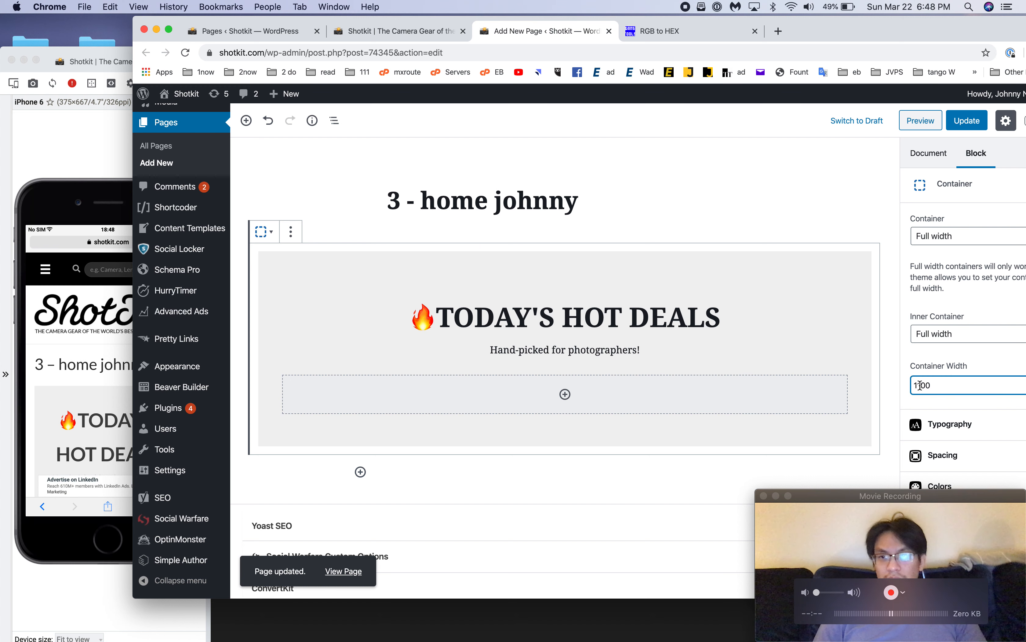
key(Delete)
text(4)
click(967, 121)
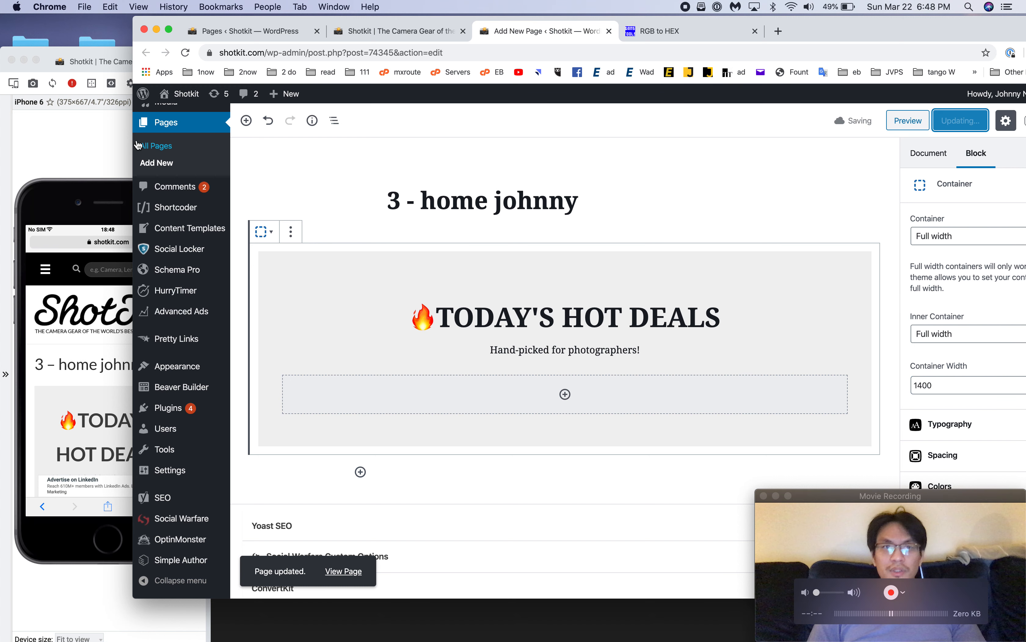
click(114, 149)
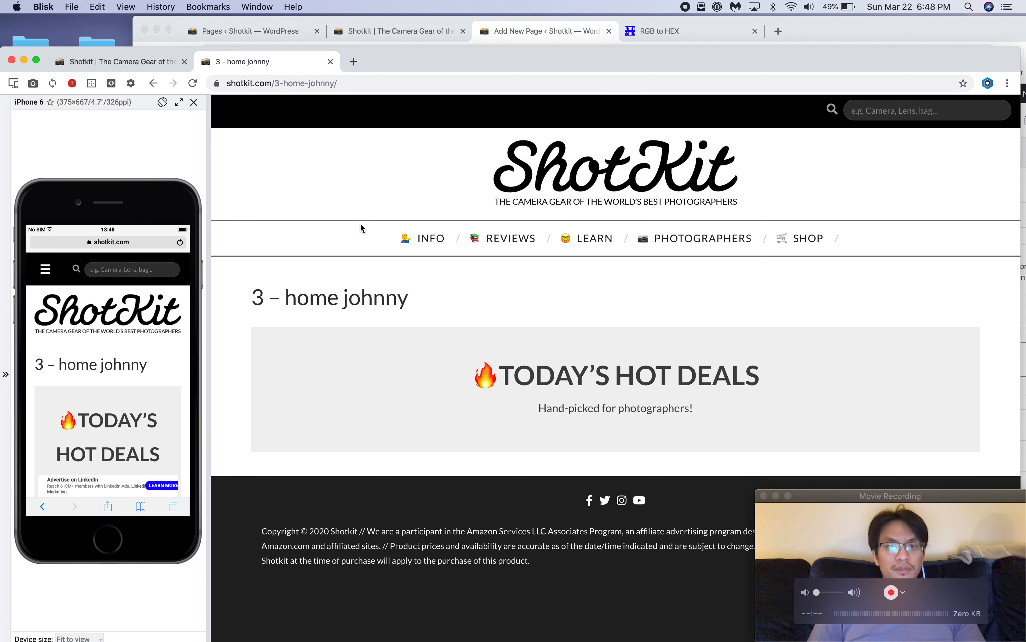
Step: Clear the Container block's right and left padding in Chrome, update the page and reload it in Blisk
click(544, 32)
drag(879, 36, 832, 38)
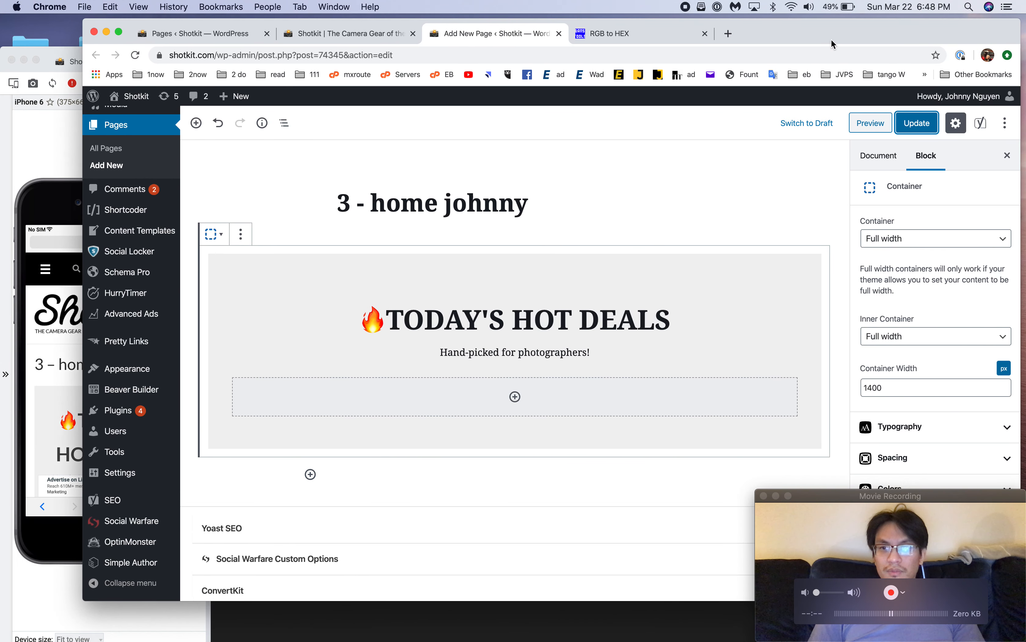
click(907, 461)
scroll(957, 461, down, 2)
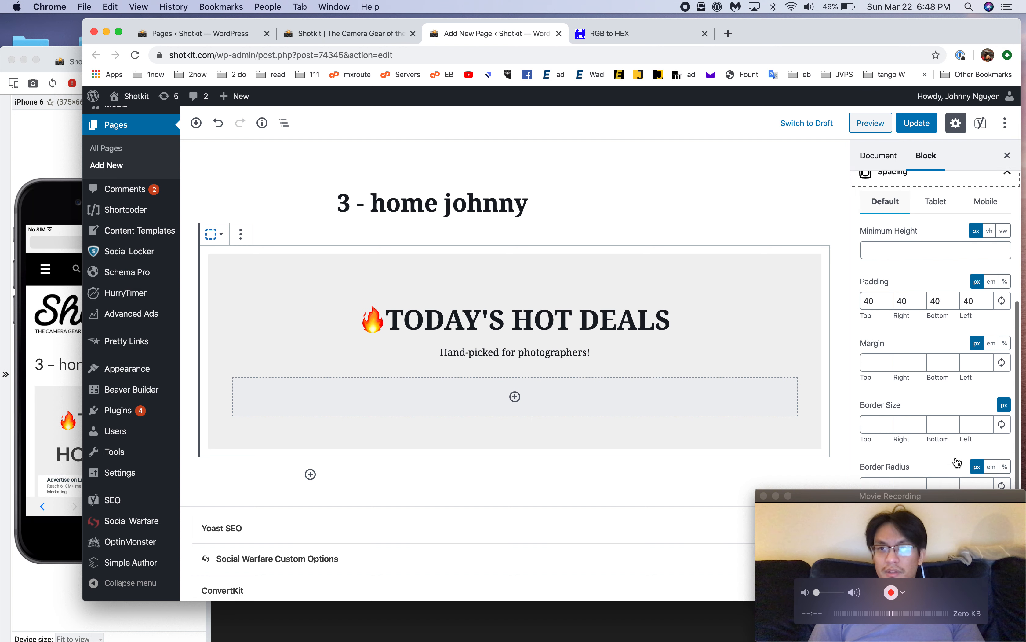
double_click(869, 316)
key(XF86AudioMute)
key(Tab)
key(BackSpace)
double_click(970, 316)
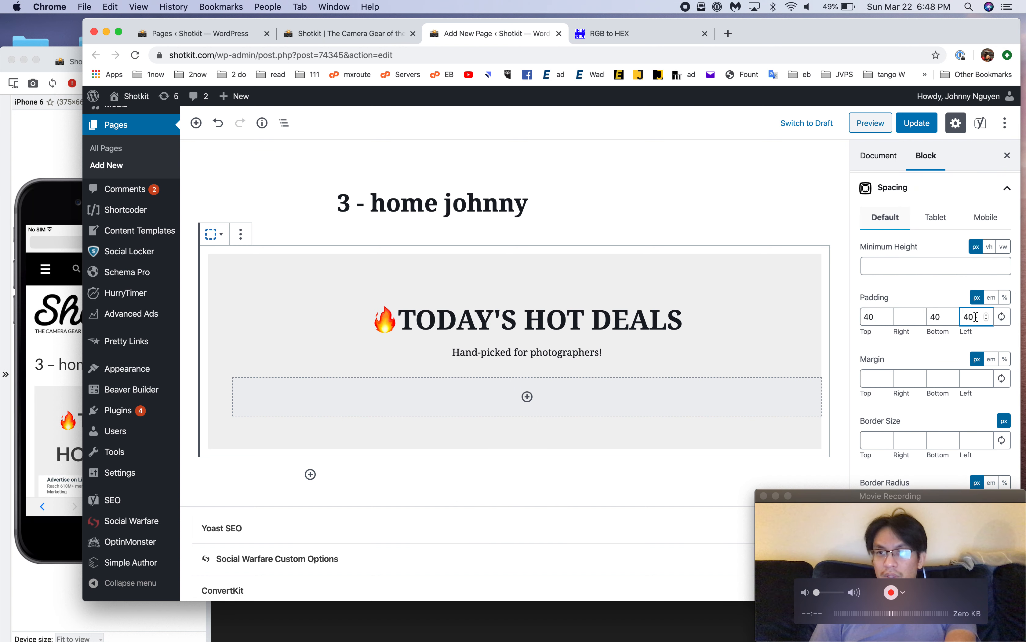
key(BackSpace)
key(super+Tab)
key(super+r)
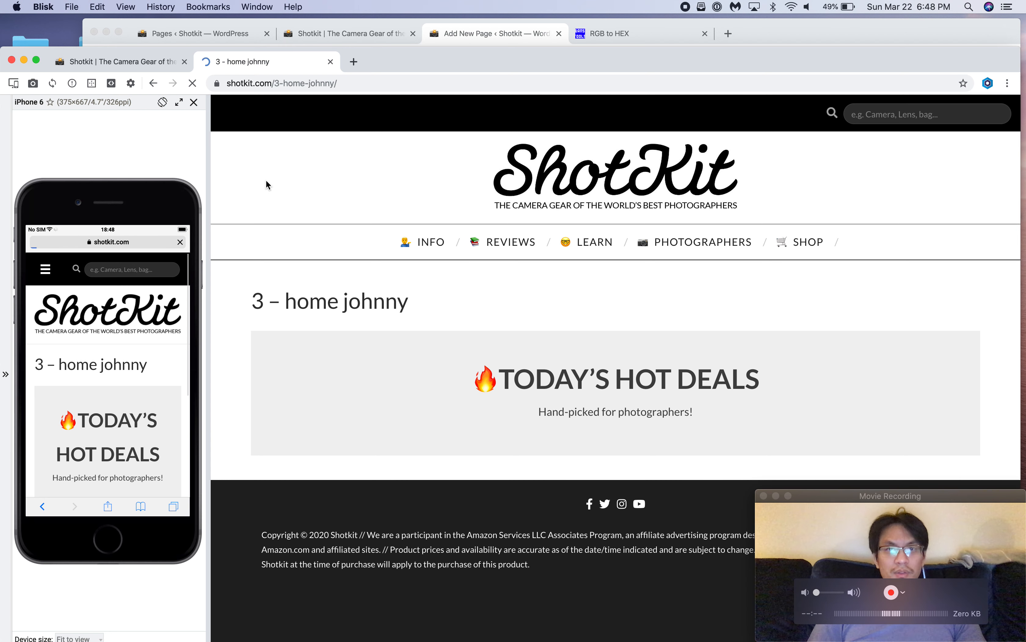
key(super+Tab)
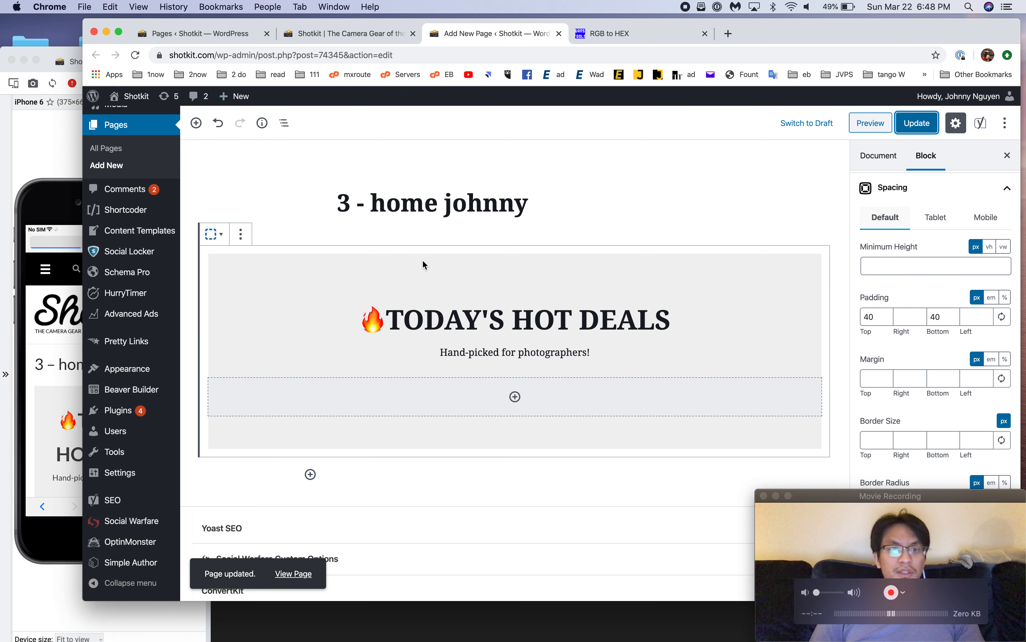
scroll(143, 312, up, 1)
scroll(143, 312, down, 3)
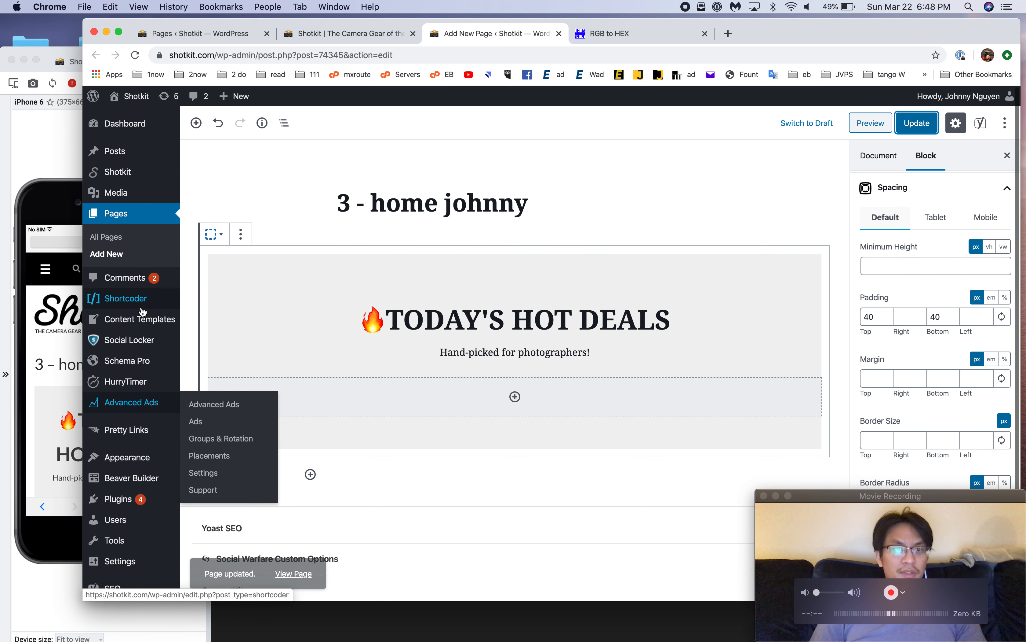
mouse_move(143, 340)
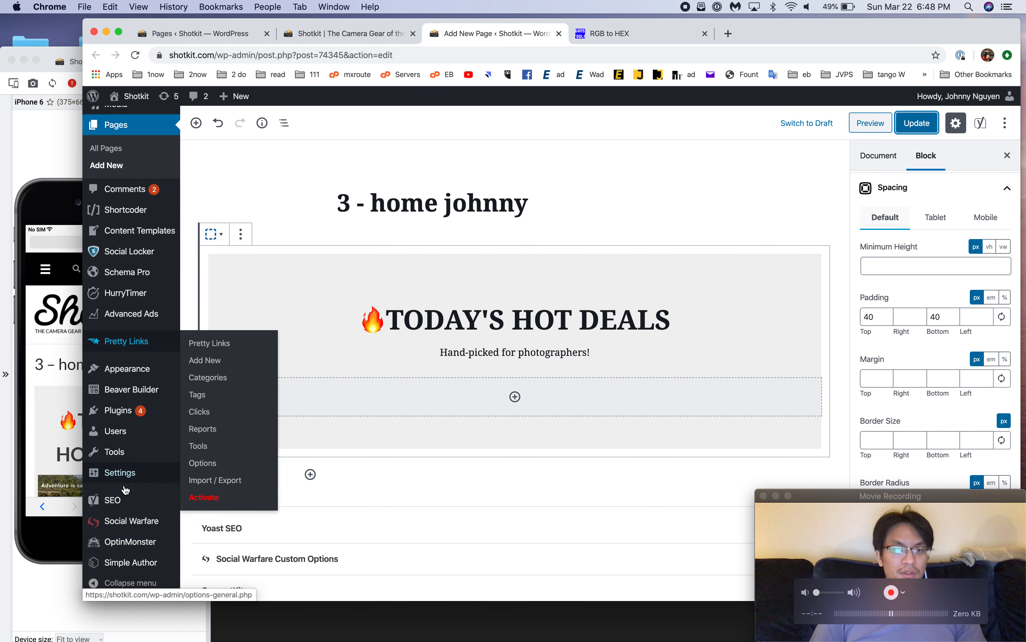
mouse_move(123, 479)
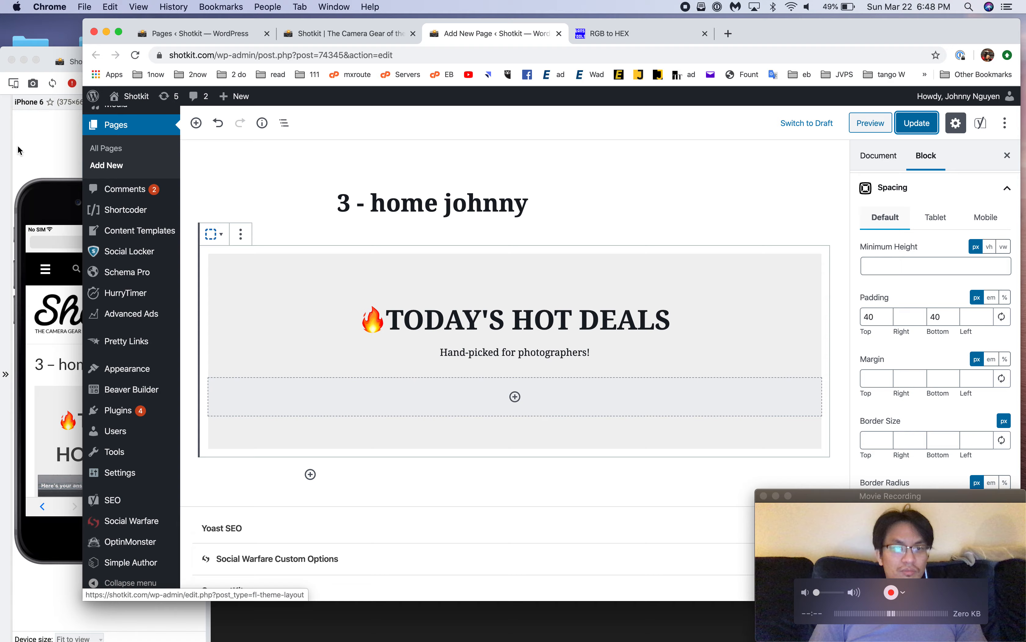
Step: Inspect the grey banner container on the 3 - home johnny page in Blisk, examining its inner div's styles and extents
click(28, 147)
right_click(326, 353)
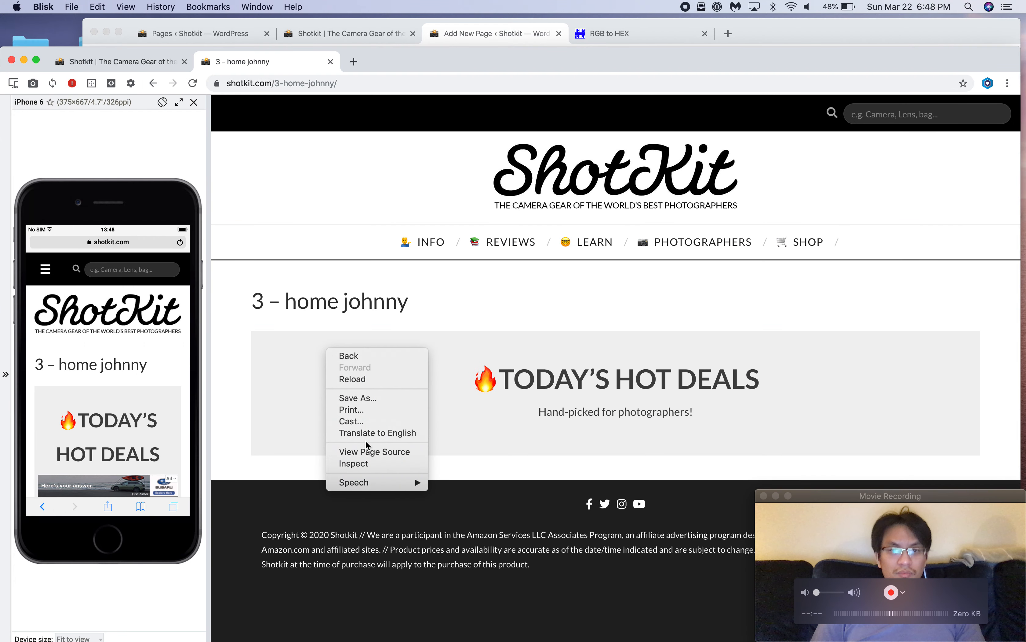
click(359, 465)
click(869, 520)
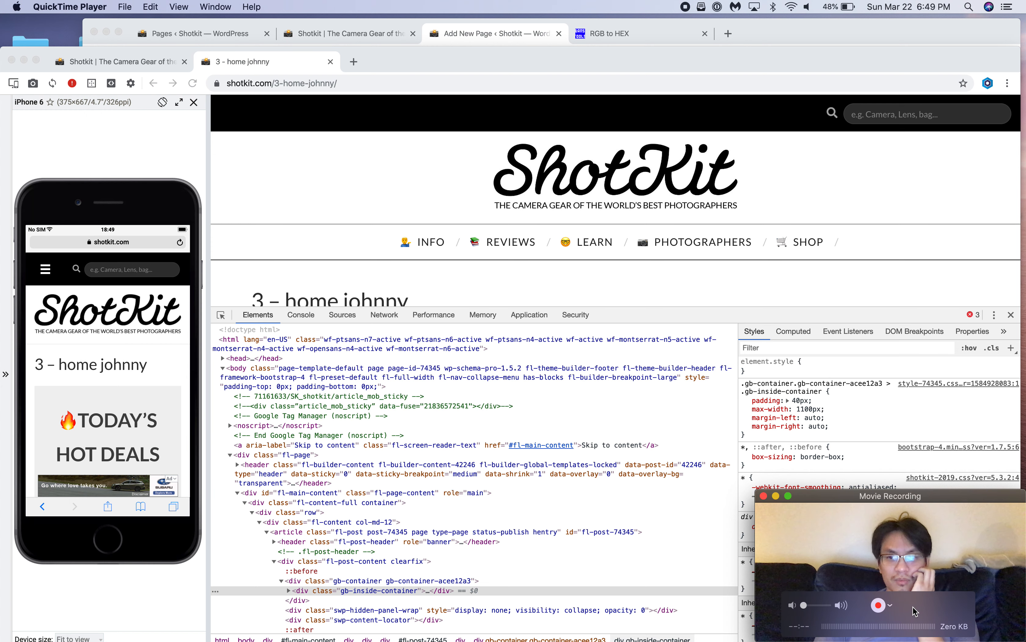
scroll(452, 549, down, 5)
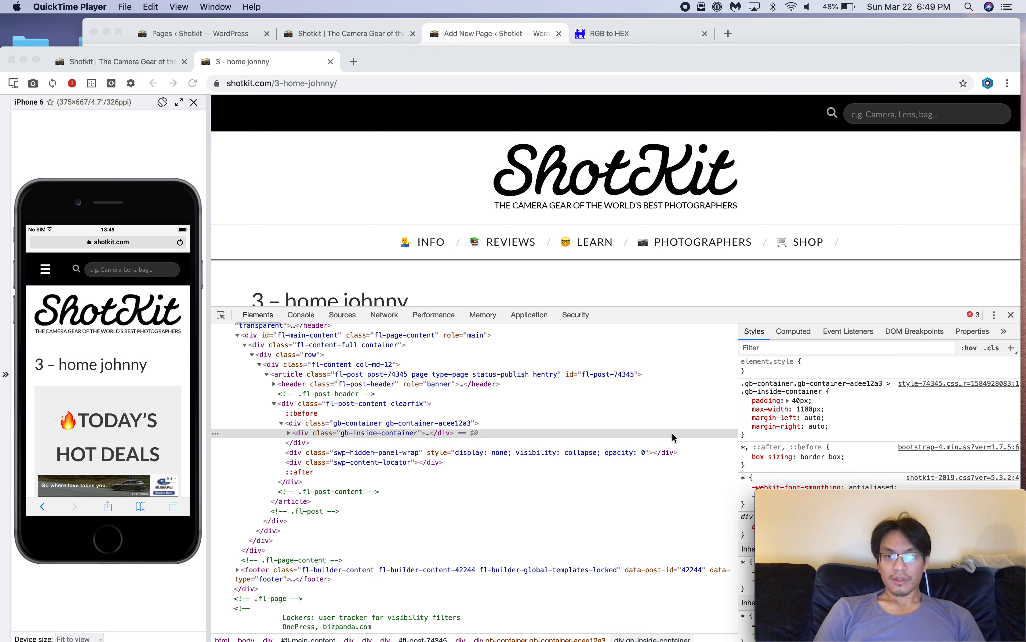
click(672, 432)
scroll(849, 438, down, 5)
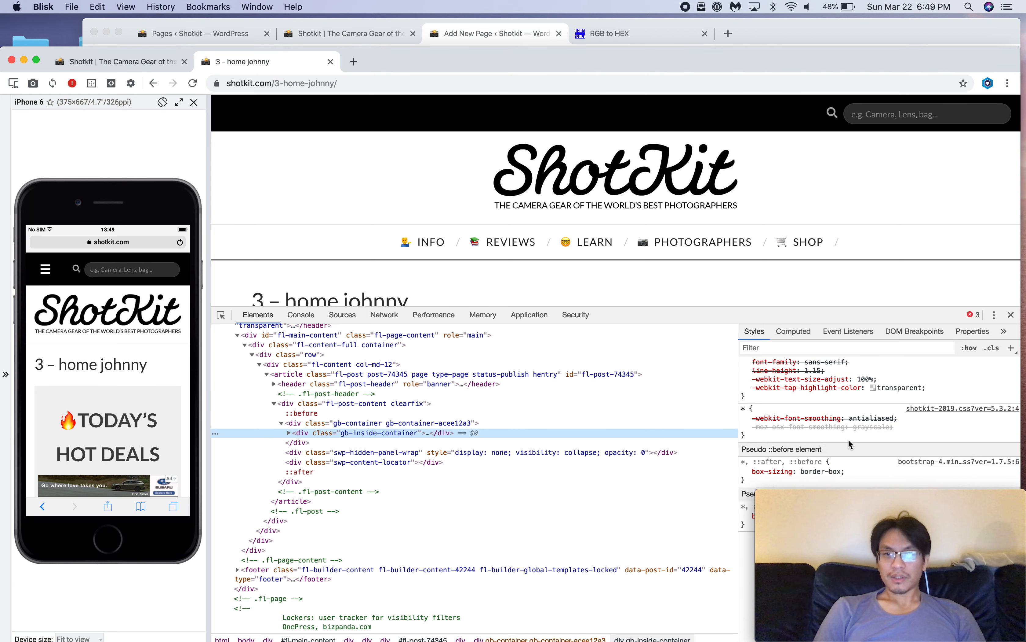
drag(868, 68, 846, 74)
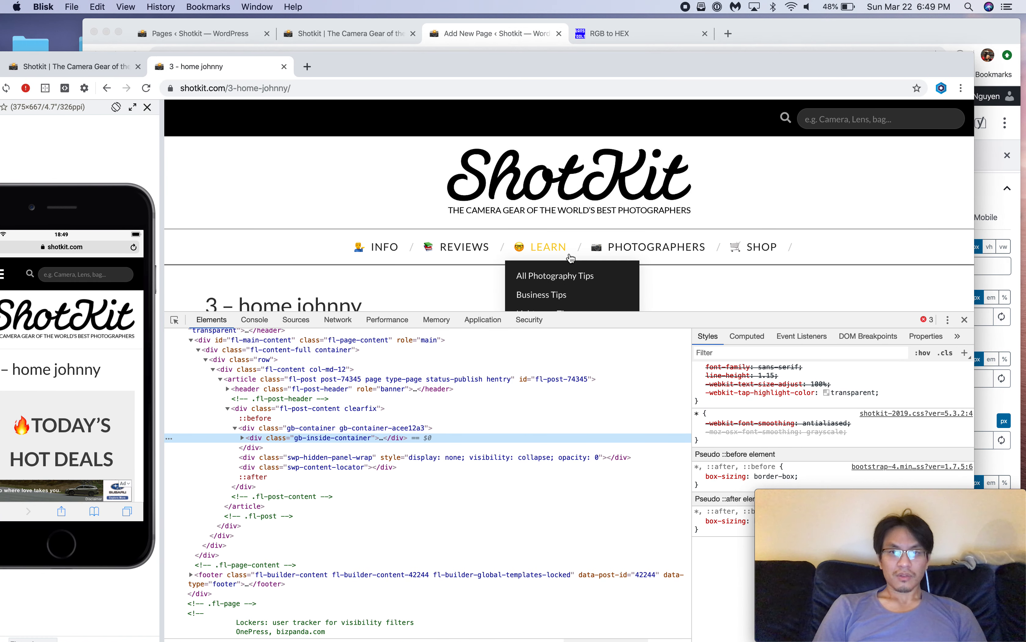
scroll(569, 258, down, 4)
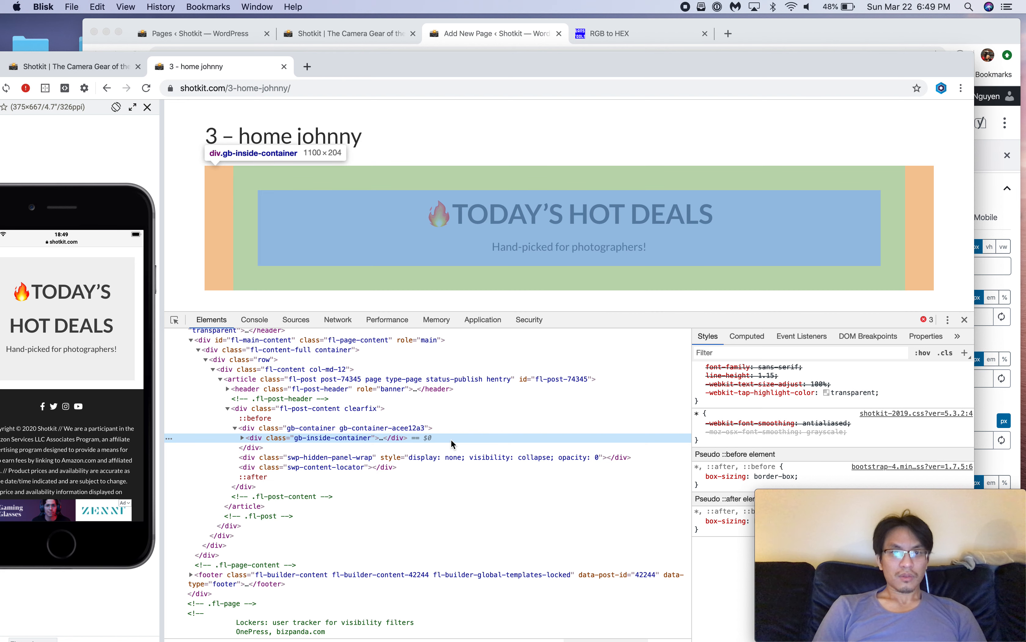
scroll(591, 175, up, 4)
scroll(591, 176, down, 3)
scroll(590, 175, up, 1)
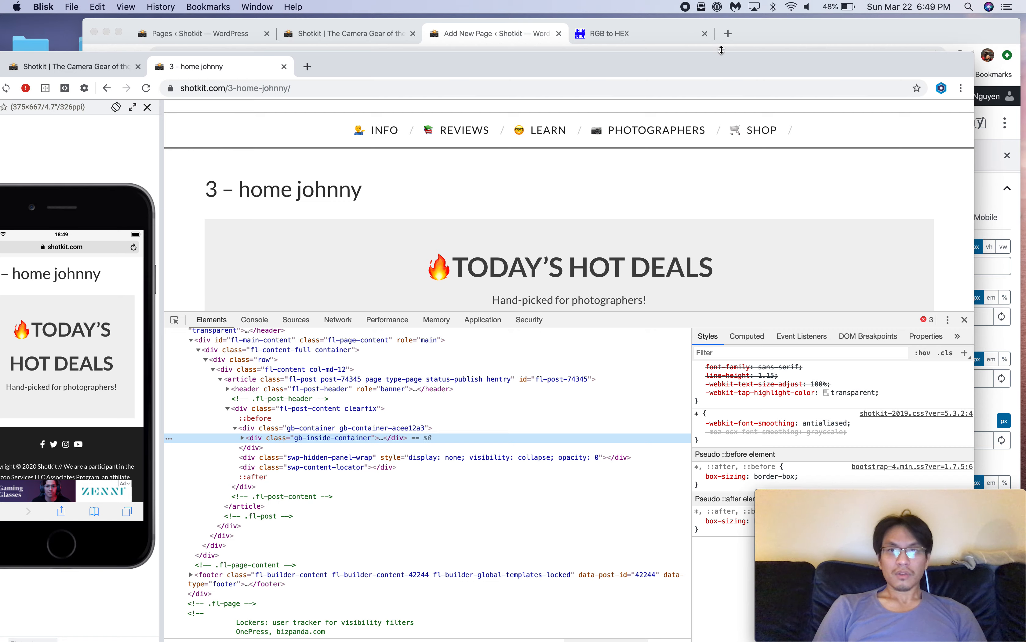
Step: Return to the block editor in Chrome and examine the heading paragraph's Advanced and Color Settings
drag(730, 66, 680, 72)
click(803, 43)
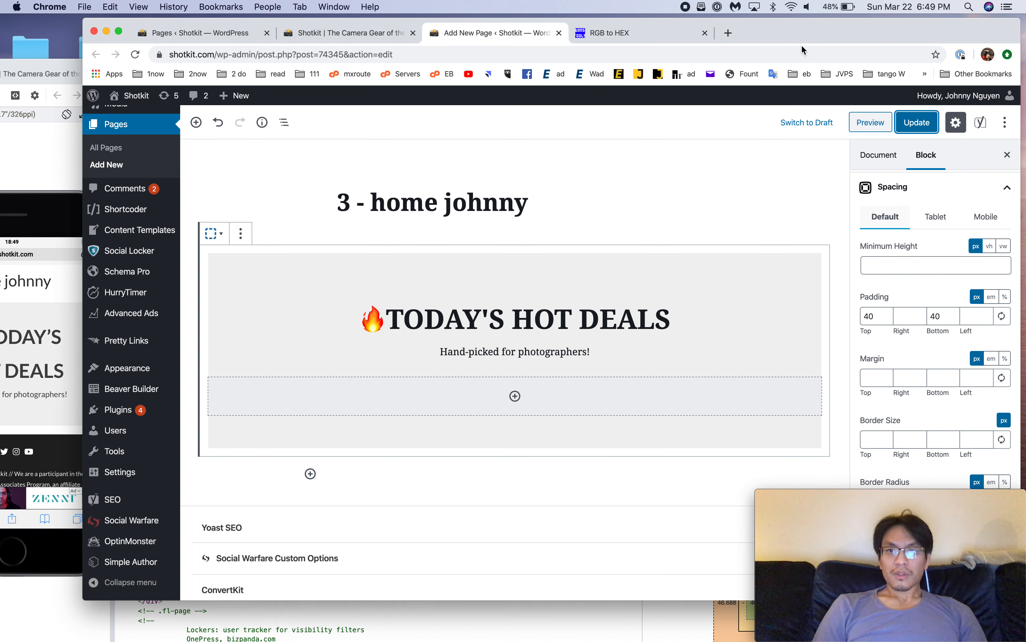
triple_click(488, 316)
click(467, 292)
click(322, 307)
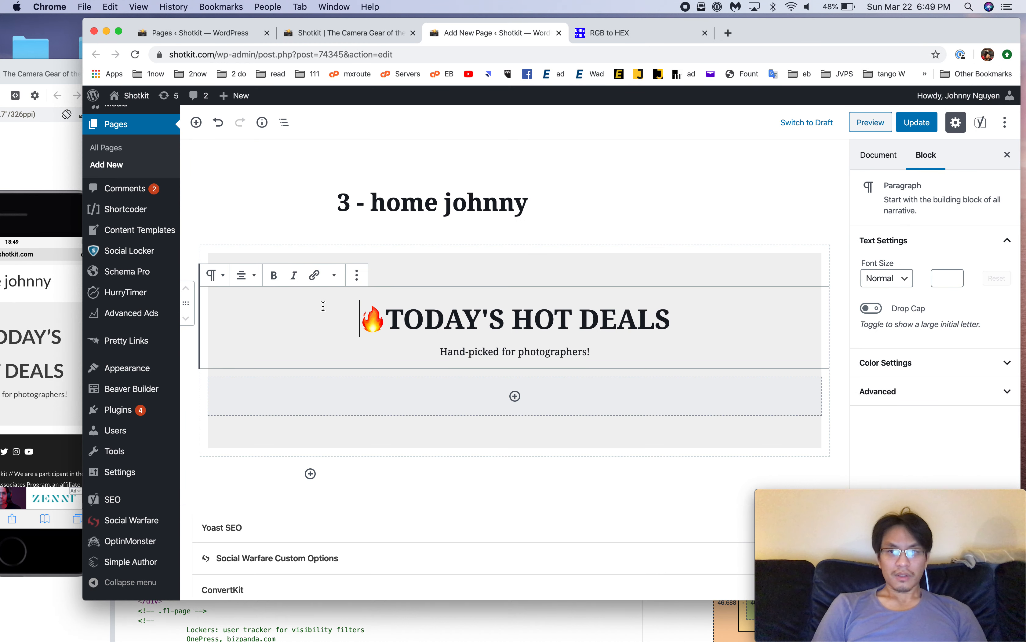
click(896, 387)
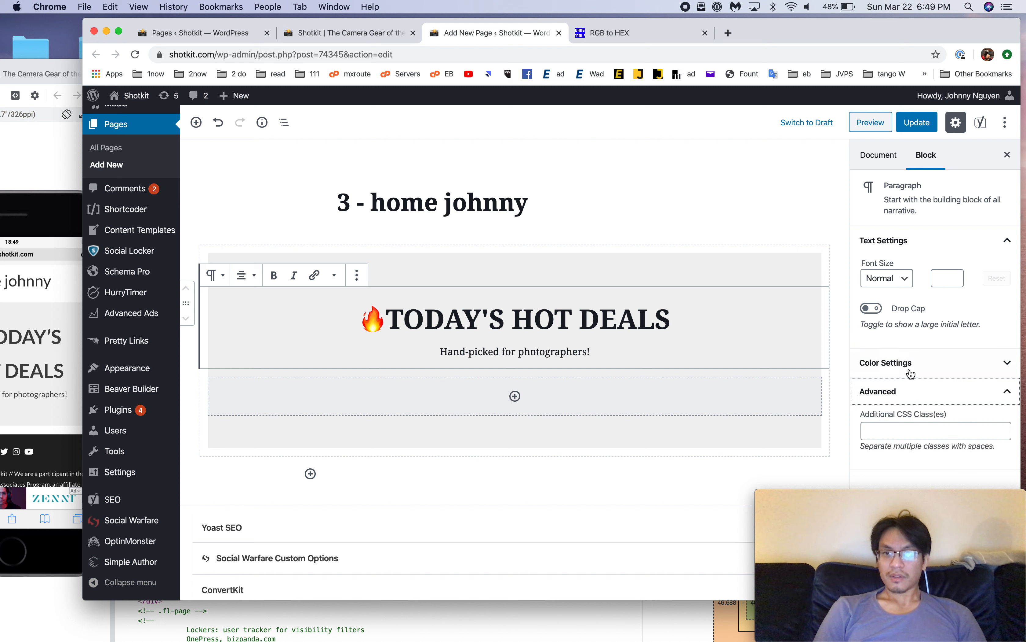
click(911, 372)
triple_click(581, 341)
click(566, 344)
Step: Select the Container block and review its width and spacing settings
click(578, 274)
scroll(950, 374, down, 2)
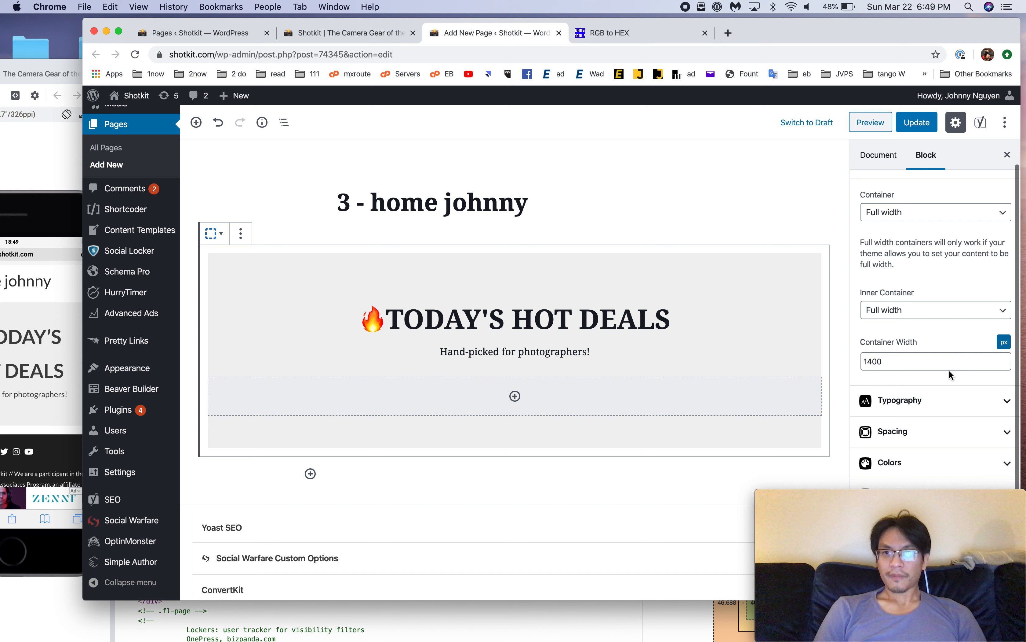
click(923, 426)
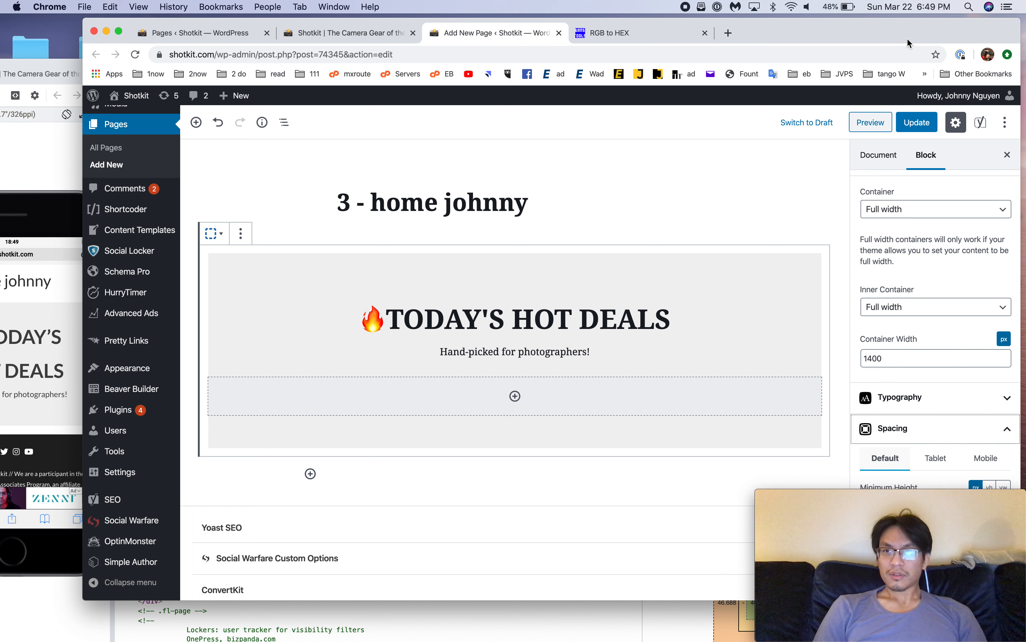
drag(908, 43, 624, 56)
scroll(648, 360, down, 10)
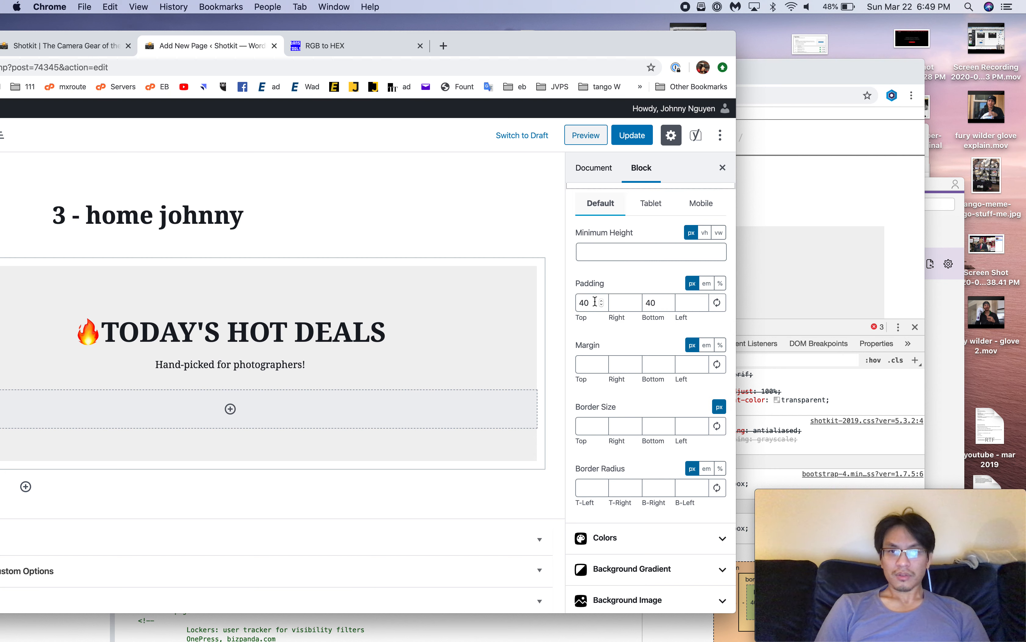
scroll(598, 300, up, 10)
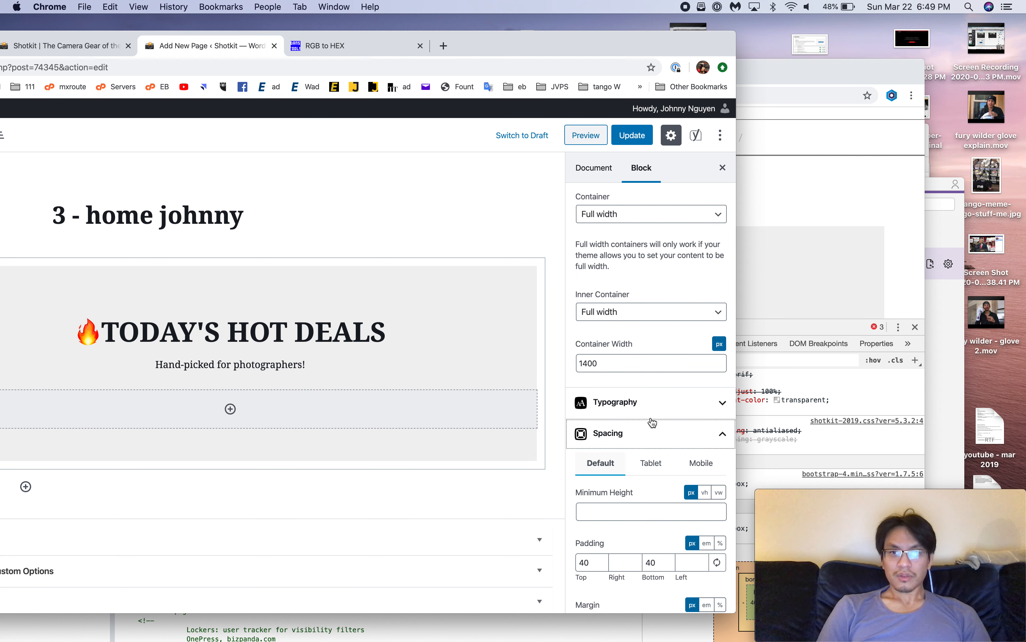
Step: Review the page's document settings, including permalink and page attributes, and update the page
drag(649, 53, 870, 51)
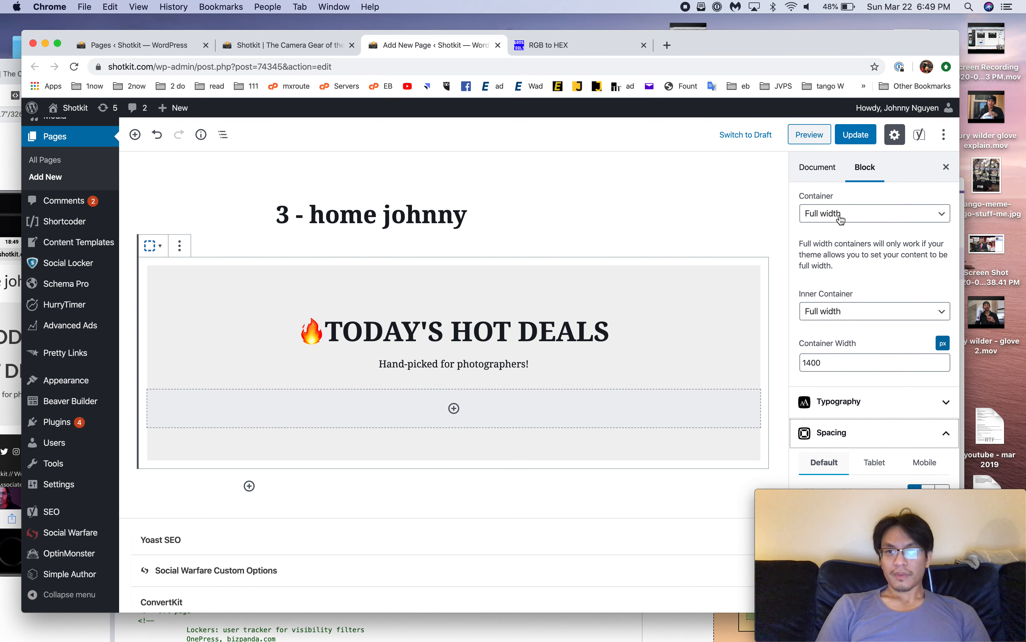
click(829, 175)
click(865, 169)
drag(861, 54, 747, 48)
click(708, 163)
scroll(727, 323, down, 3)
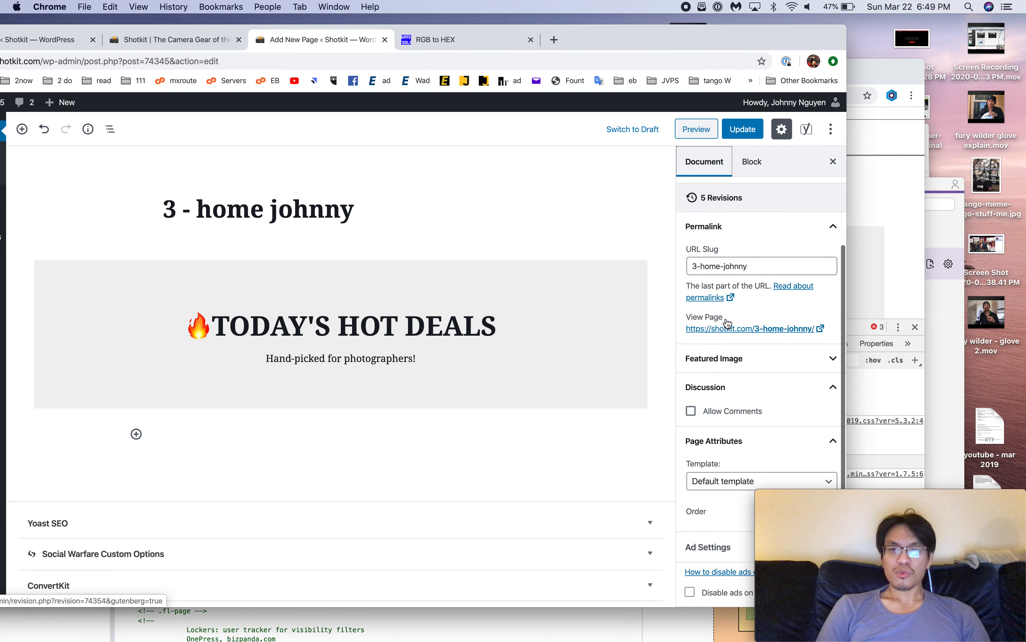
drag(705, 50, 891, 56)
key(super+s)
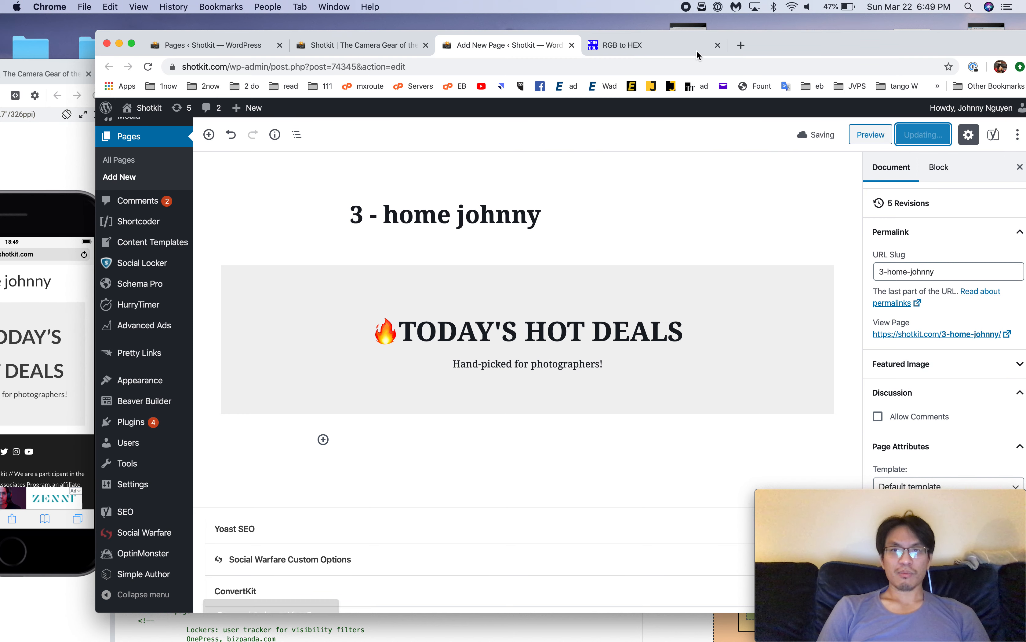
drag(699, 55, 733, 55)
Step: Switch to Blisk, show the live Shotkit homepage and inspect the styles of its GET DISCOUNTS button
click(118, 82)
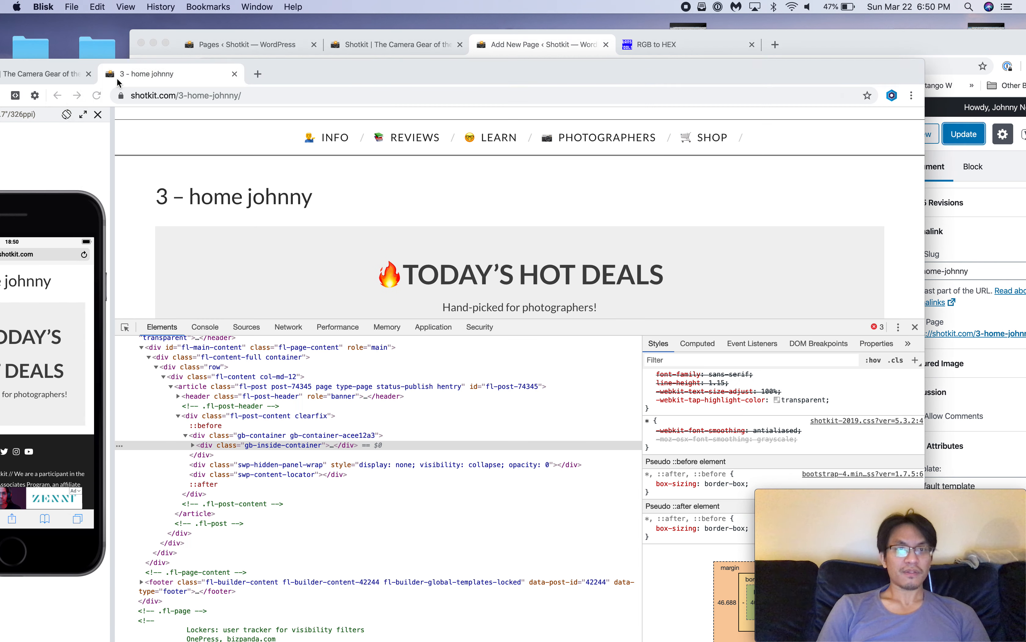
scroll(353, 249, down, 3)
drag(433, 77, 611, 93)
click(208, 68)
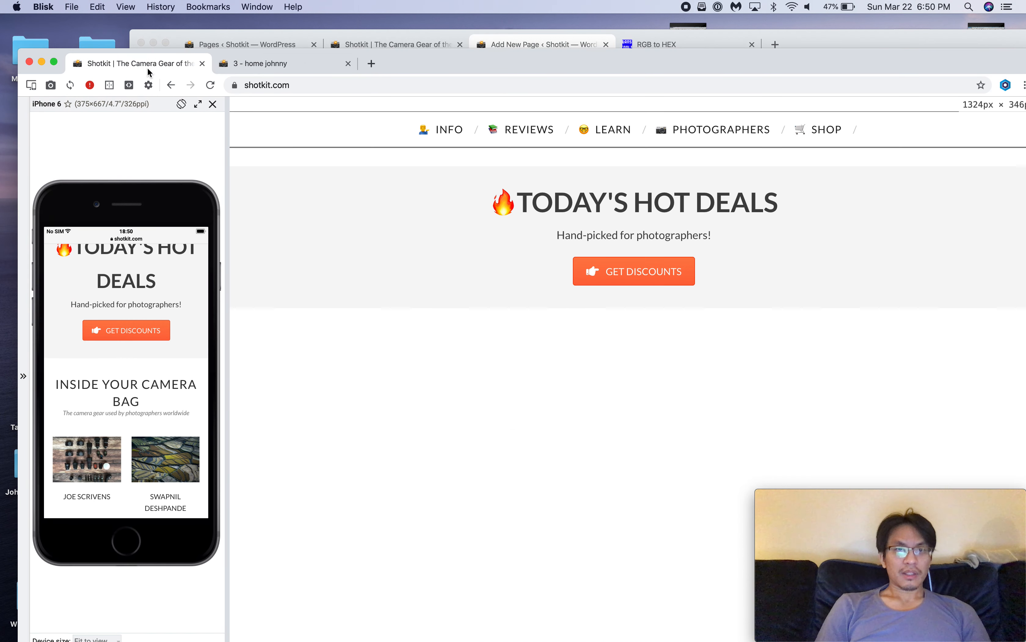
right_click(611, 281)
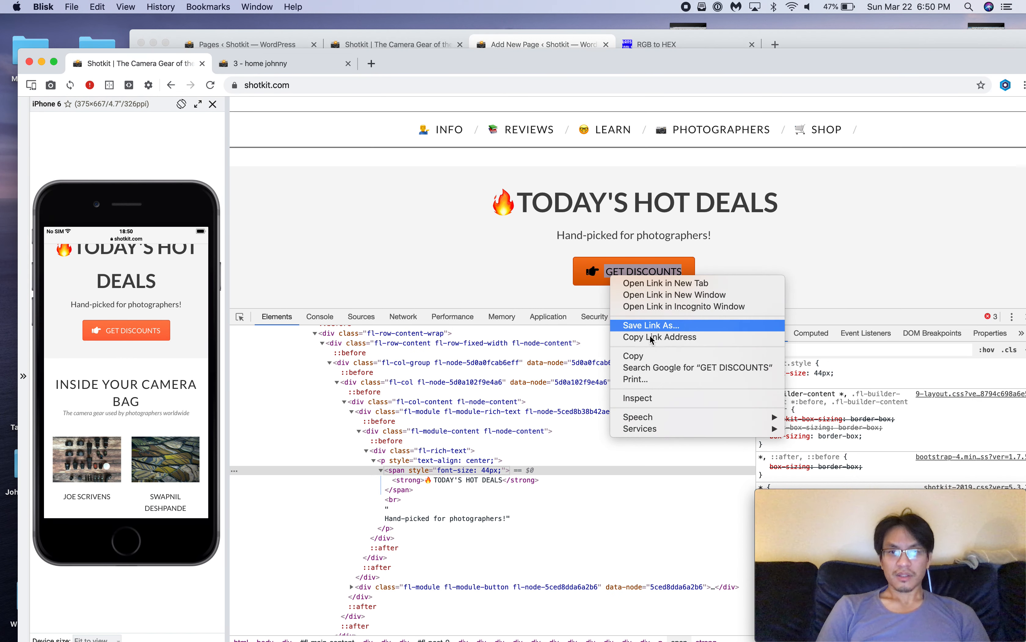
click(657, 399)
mouse_move(723, 132)
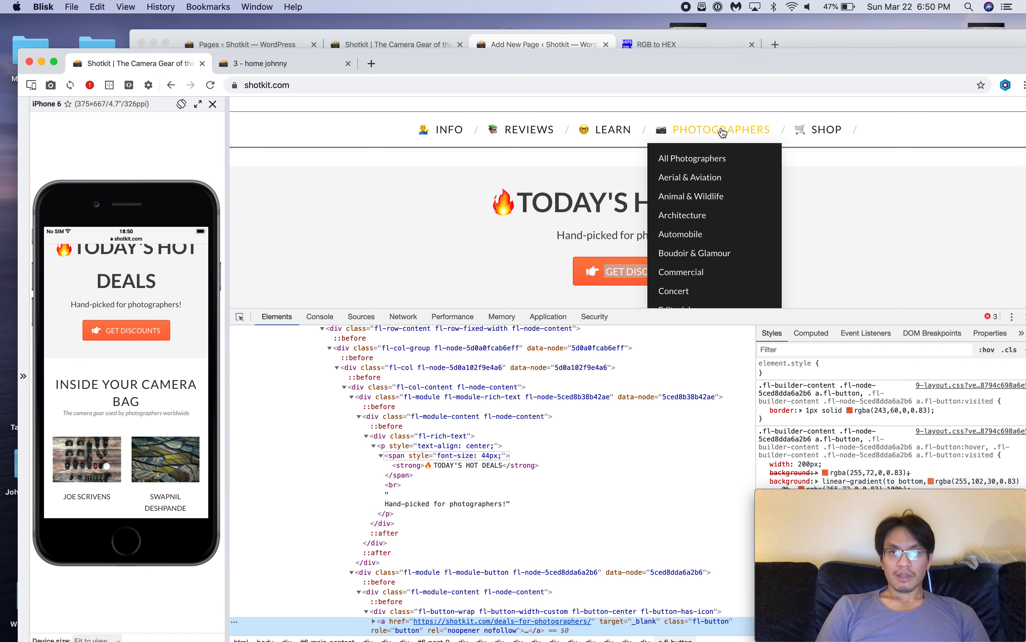
click(746, 90)
drag(767, 62, 452, 72)
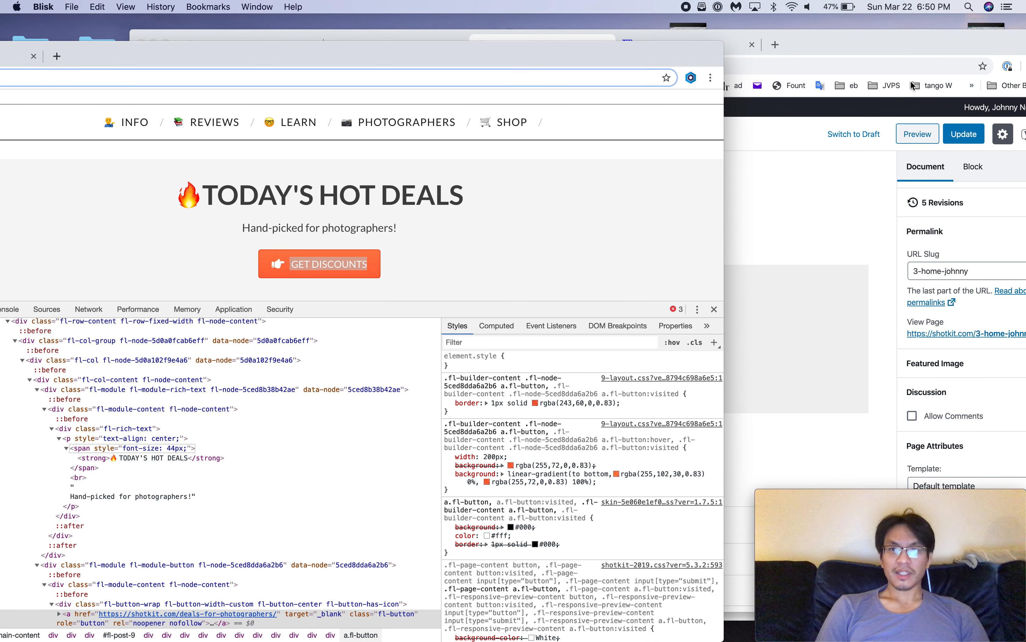
Step: Return to the block editor in Chrome and insert a GenerateBlocks Buttons block below the Hot Deals paragraph inside the Container
click(902, 49)
click(616, 361)
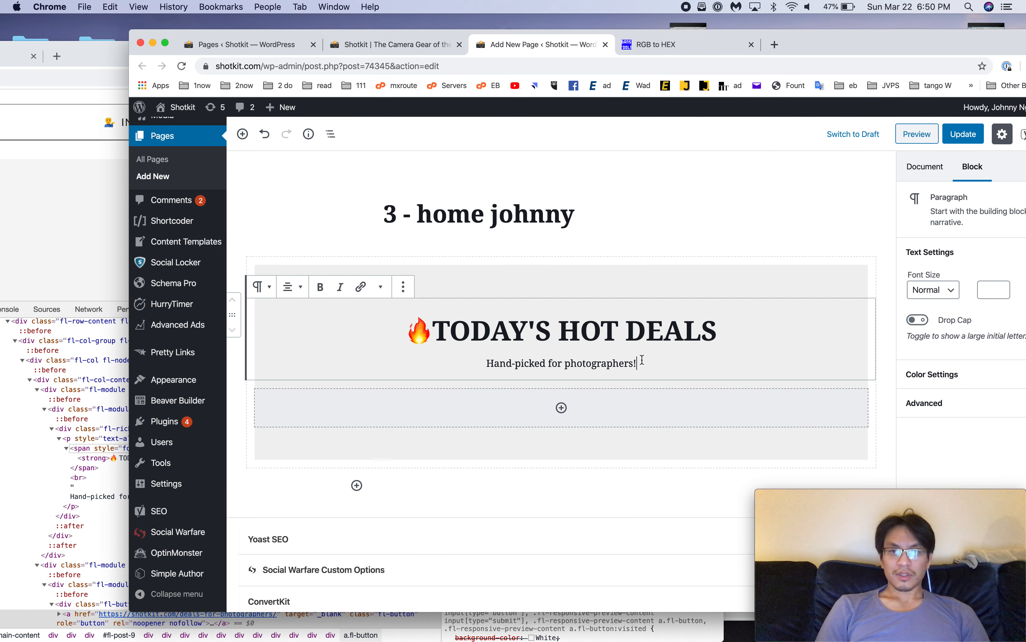
key(Return)
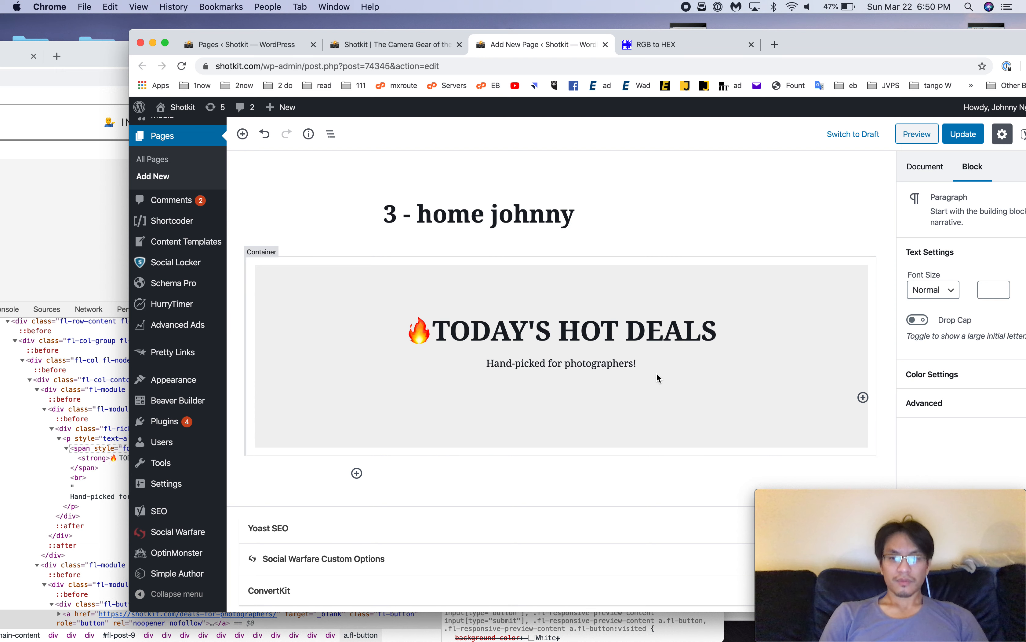
click(562, 408)
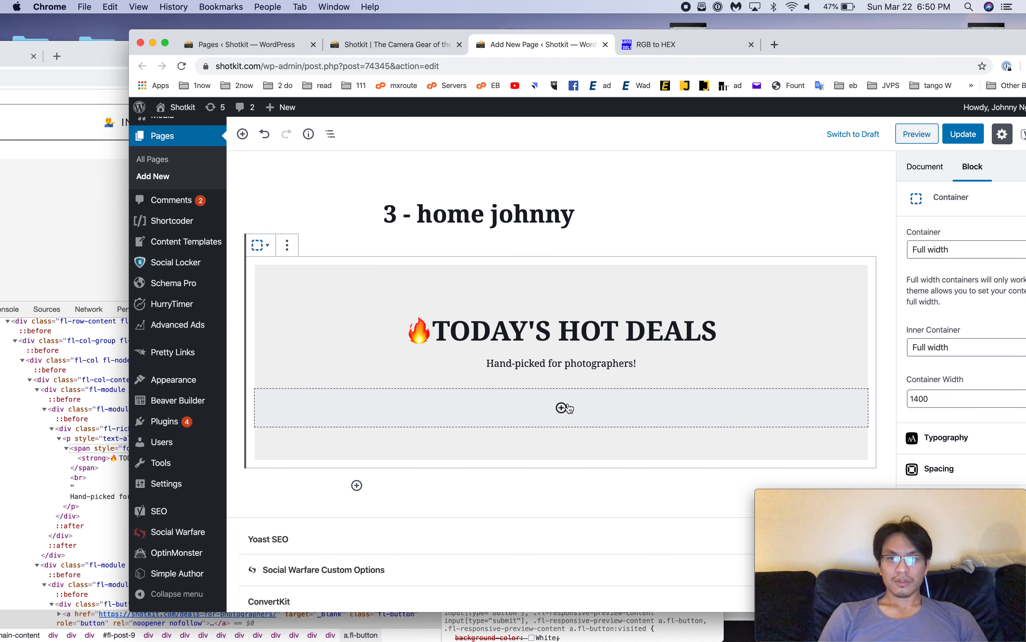
click(562, 408)
text(button)
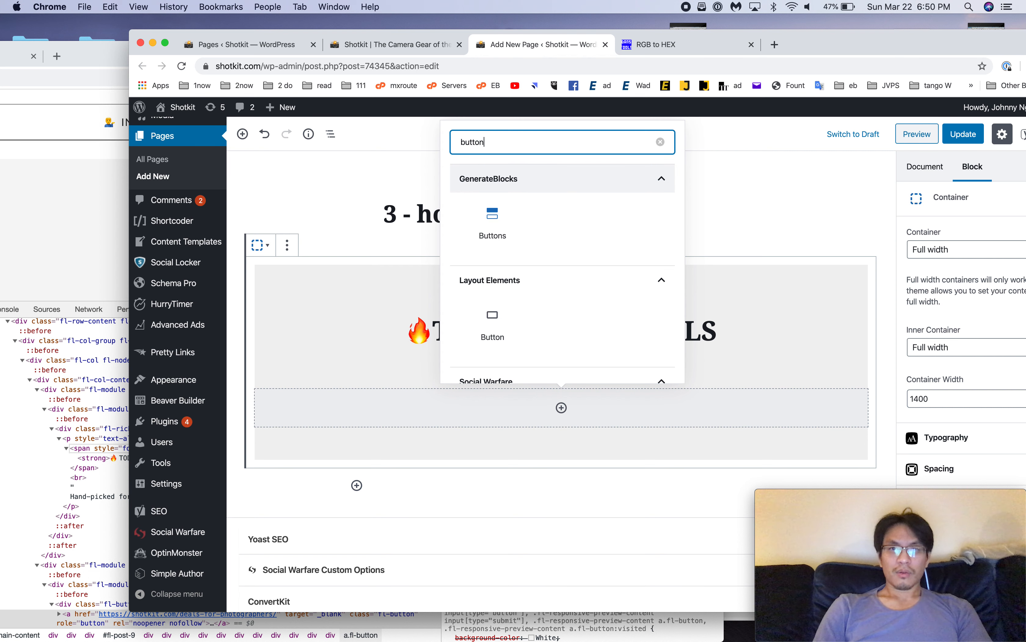
click(492, 218)
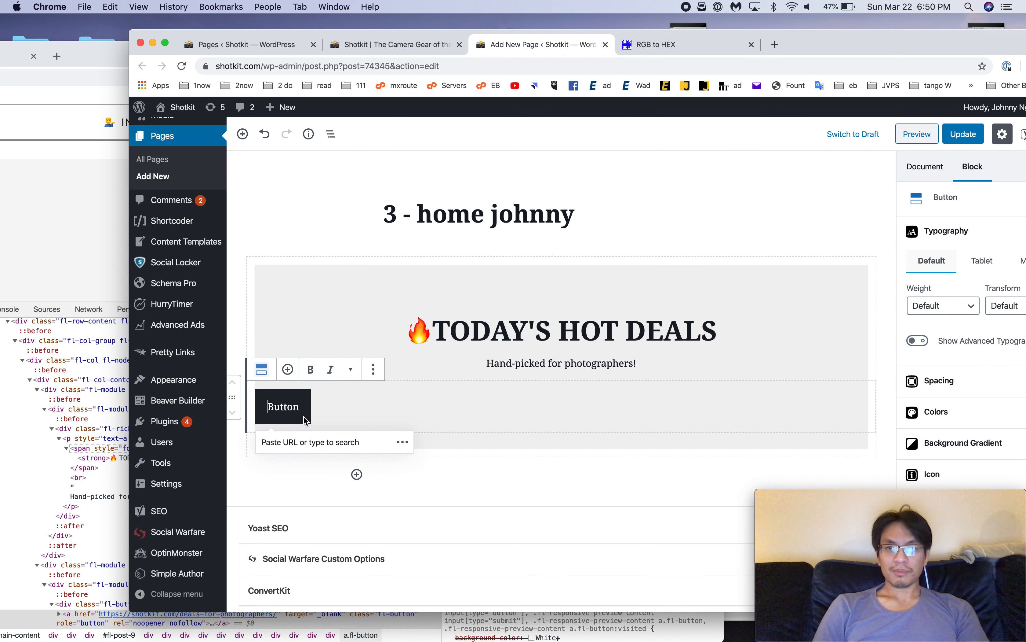
click(372, 373)
click(372, 372)
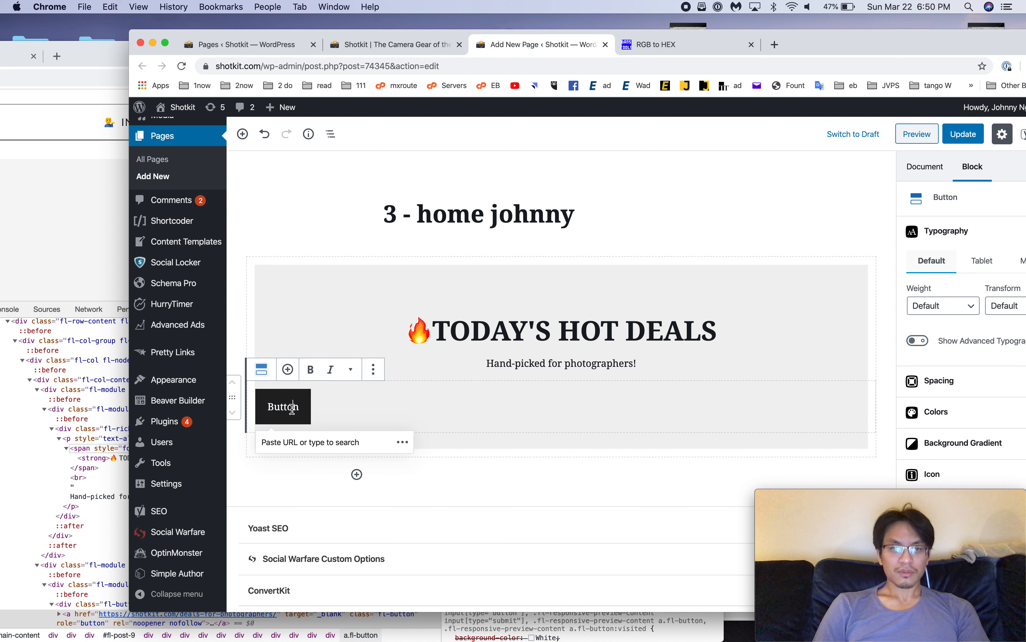
click(405, 420)
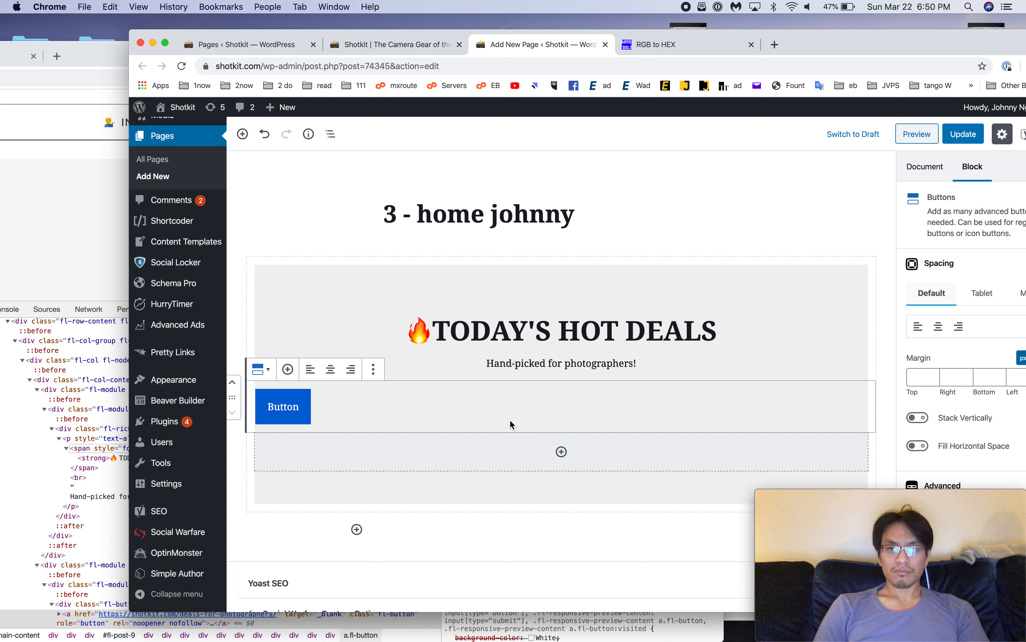
Step: Remove the Buttons block from the Hot Deals Container
drag(904, 51, 932, 62)
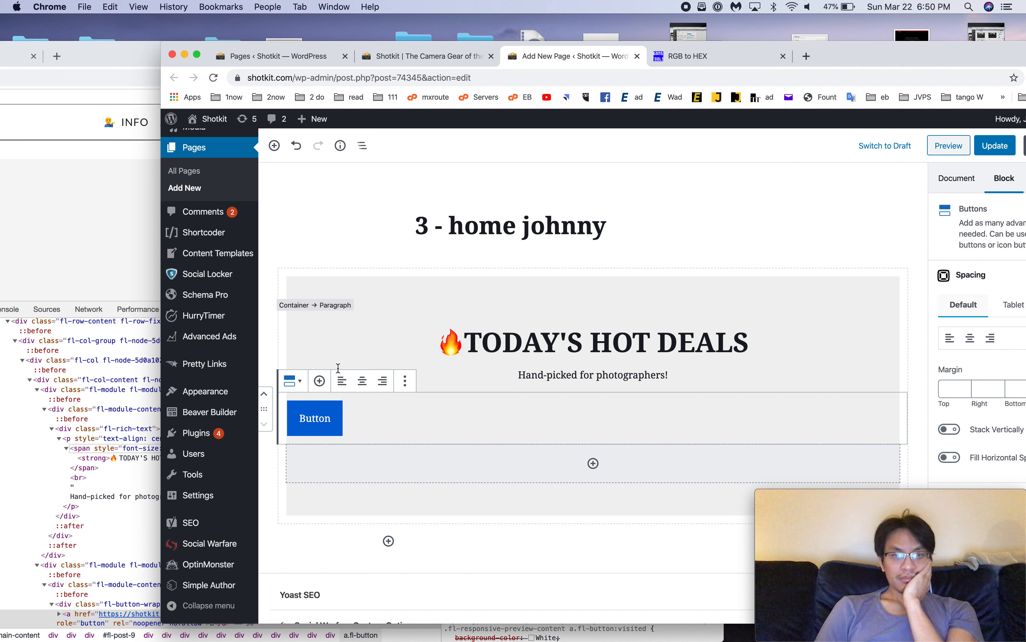
click(405, 382)
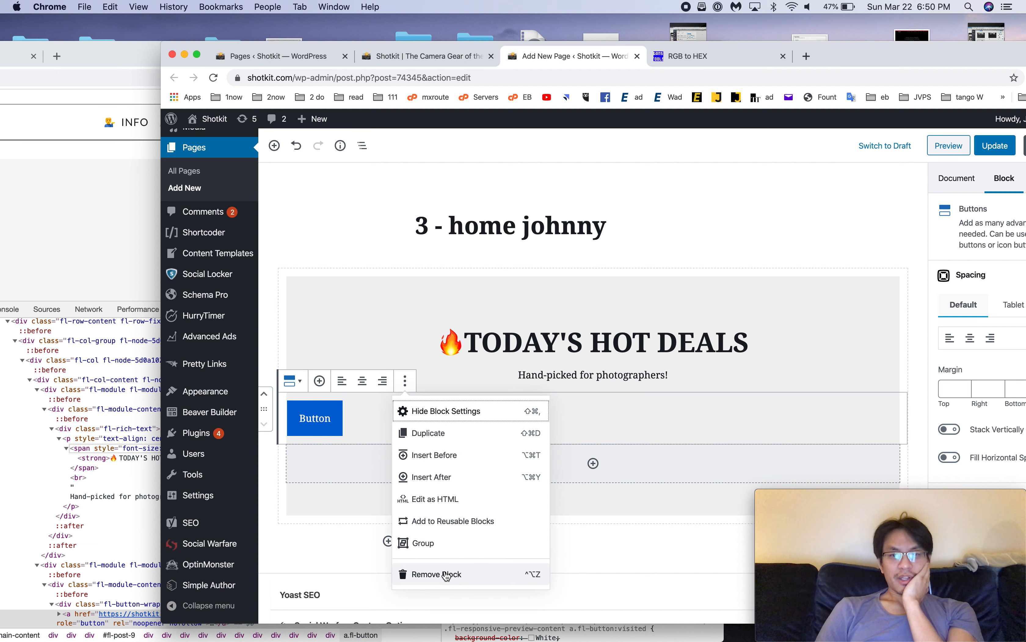
click(448, 574)
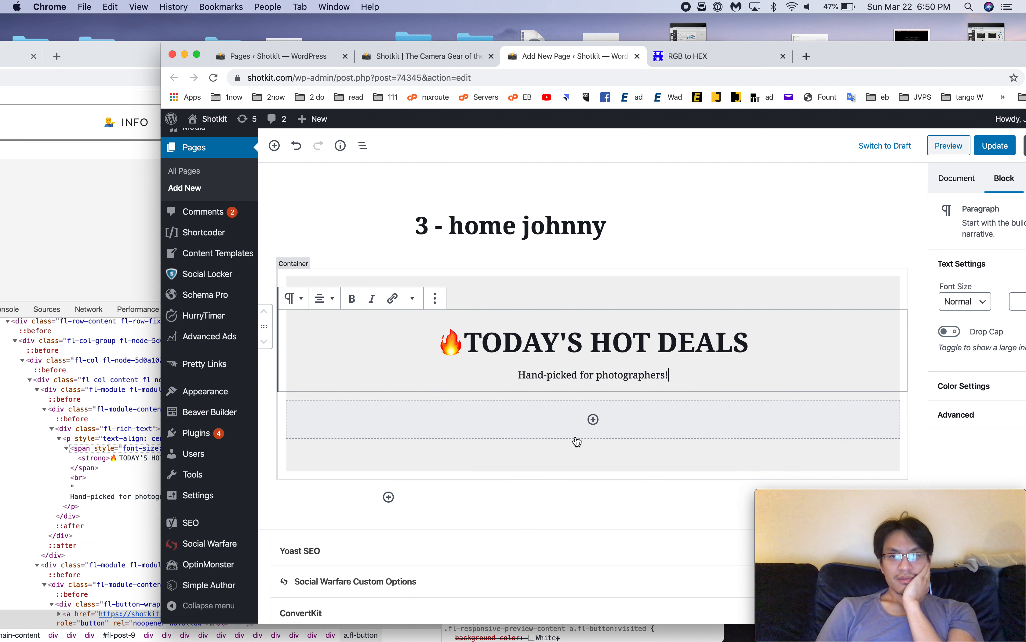
Step: Insert a nested Container below the Hot Deals paragraph and add a GenerateBlocks Buttons block inside it
click(594, 420)
click(594, 420)
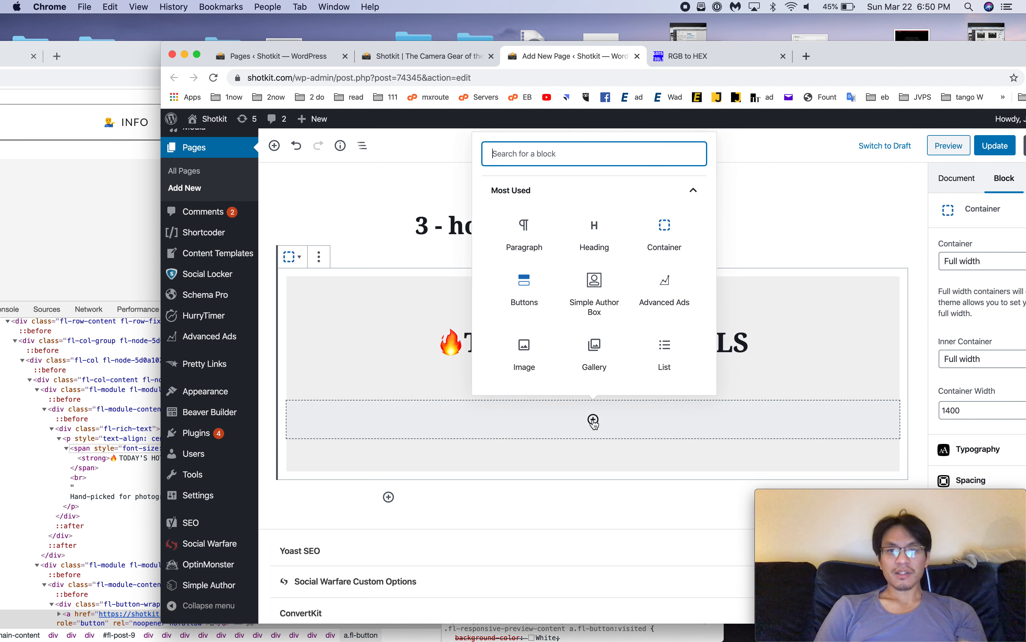
click(672, 246)
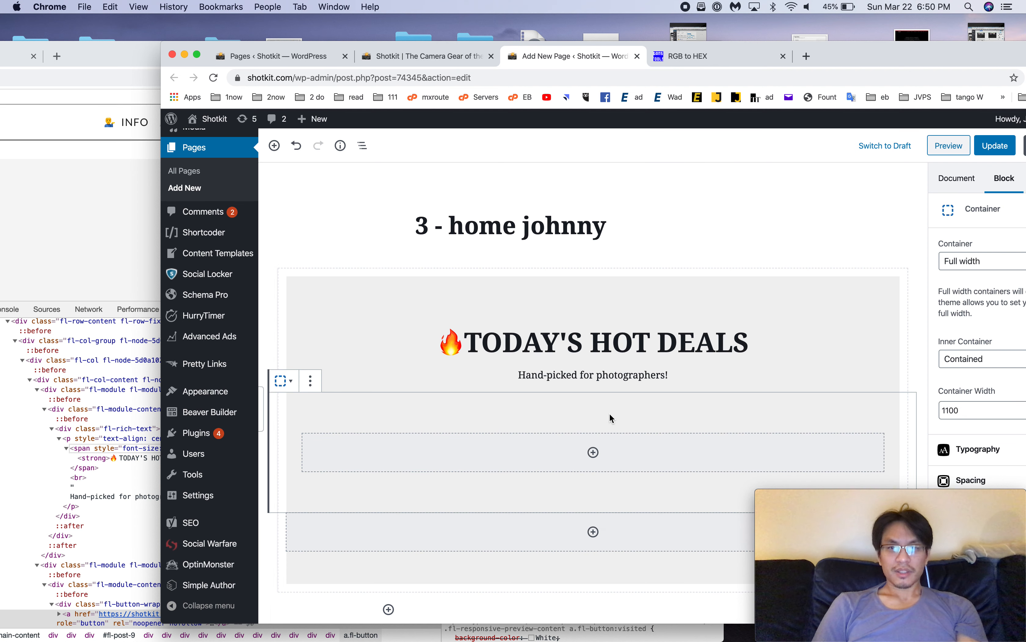
click(593, 453)
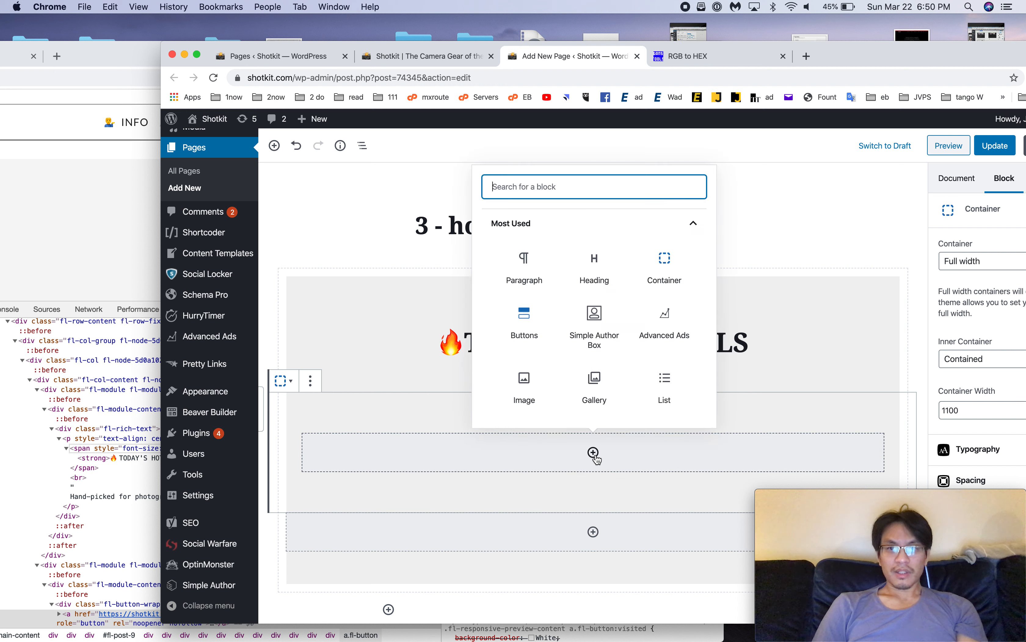
click(525, 323)
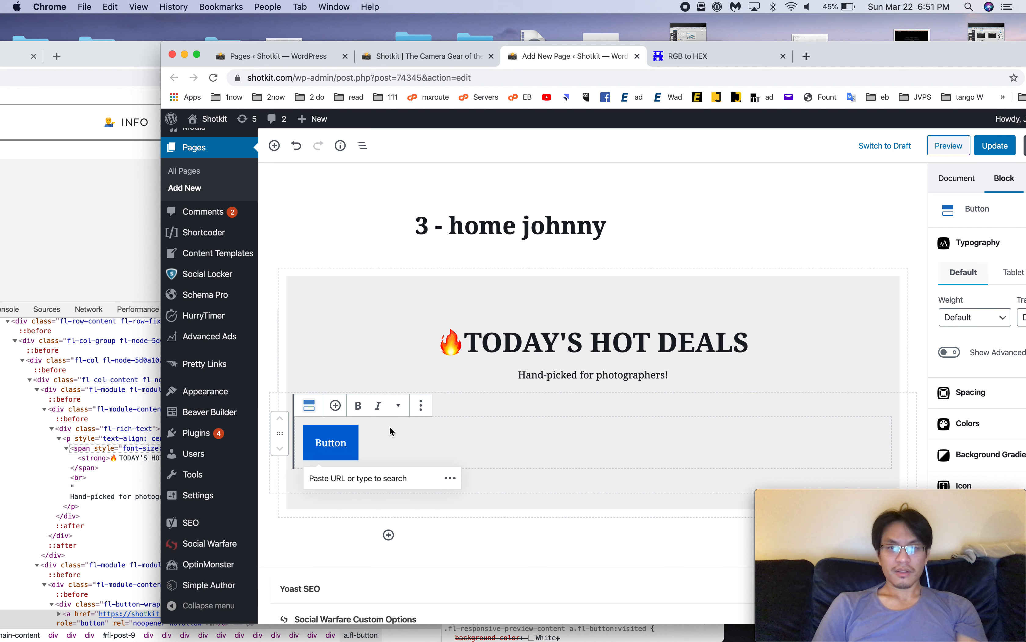
Step: Make the Buttons block fill the horizontal space and select the nested Container around it
click(541, 434)
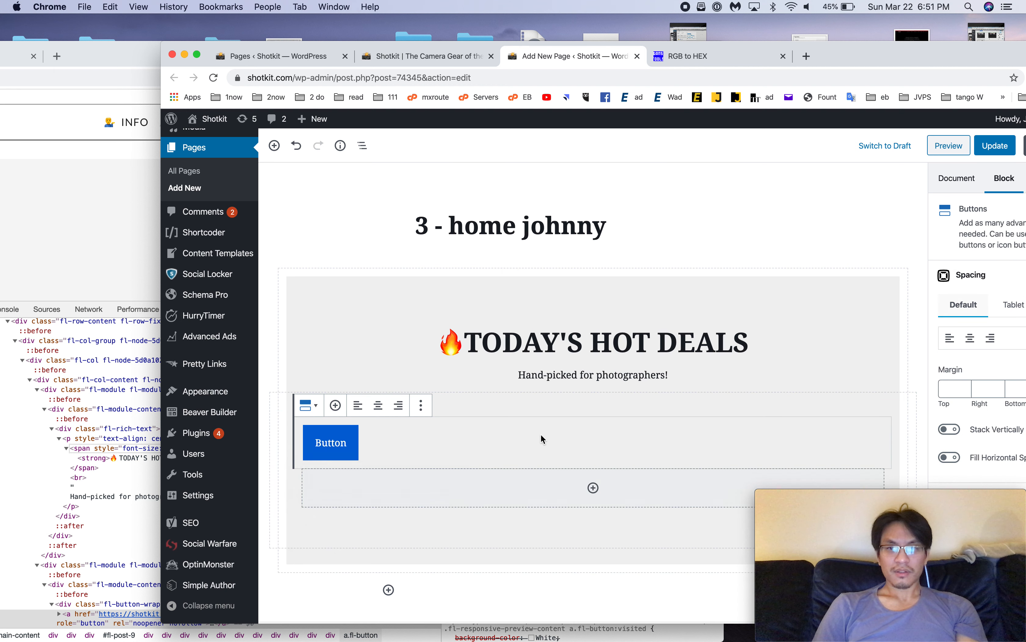
click(949, 457)
click(862, 403)
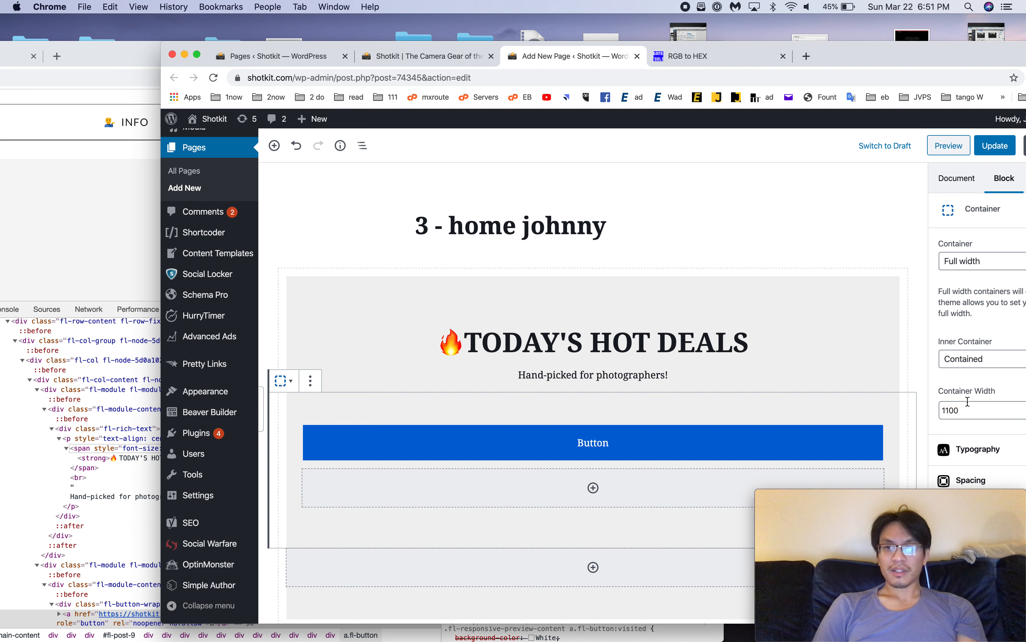
Step: Switch to Blisk and inspect the live GET DISCOUNTS button again to check its width
click(135, 61)
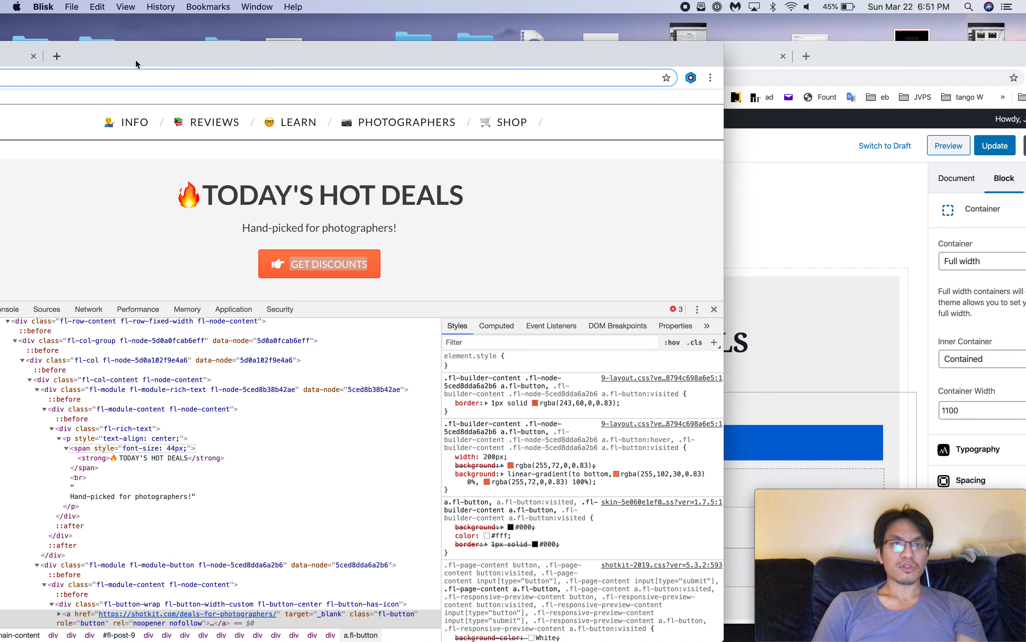
right_click(351, 275)
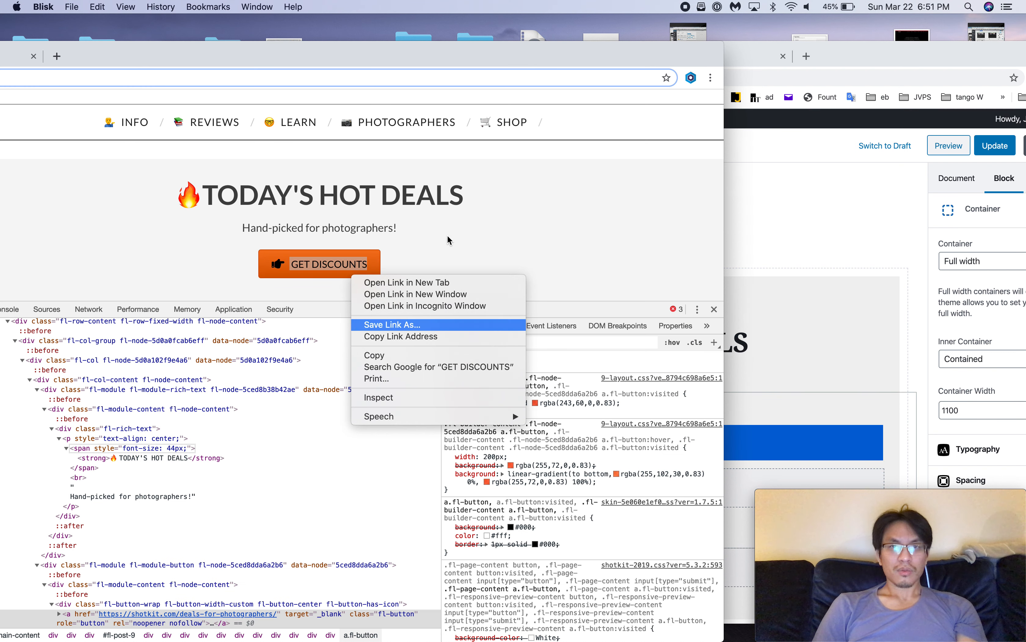
click(452, 66)
double_click(412, 59)
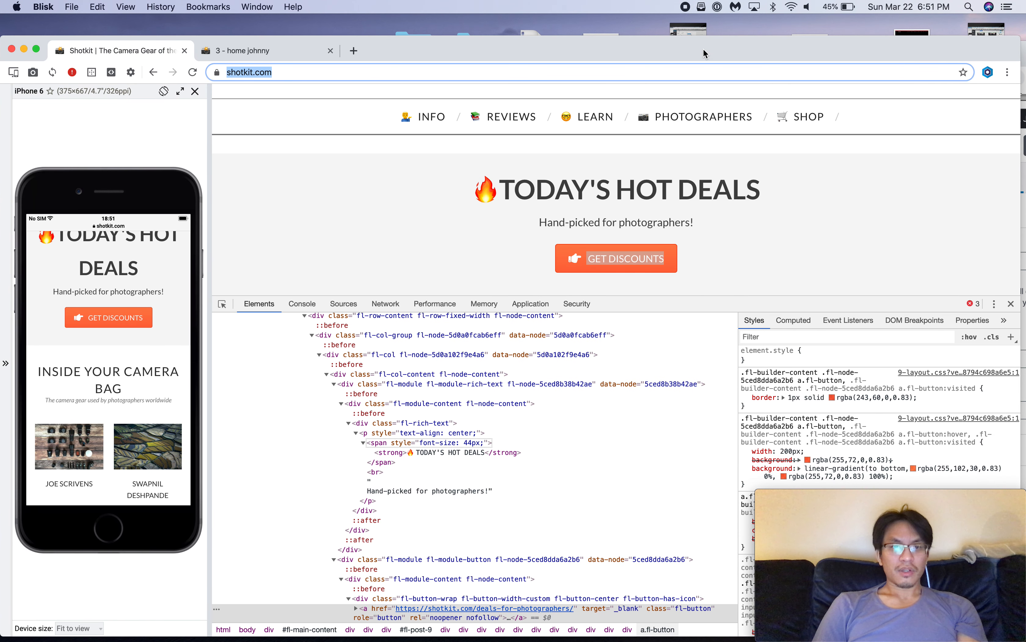
right_click(571, 275)
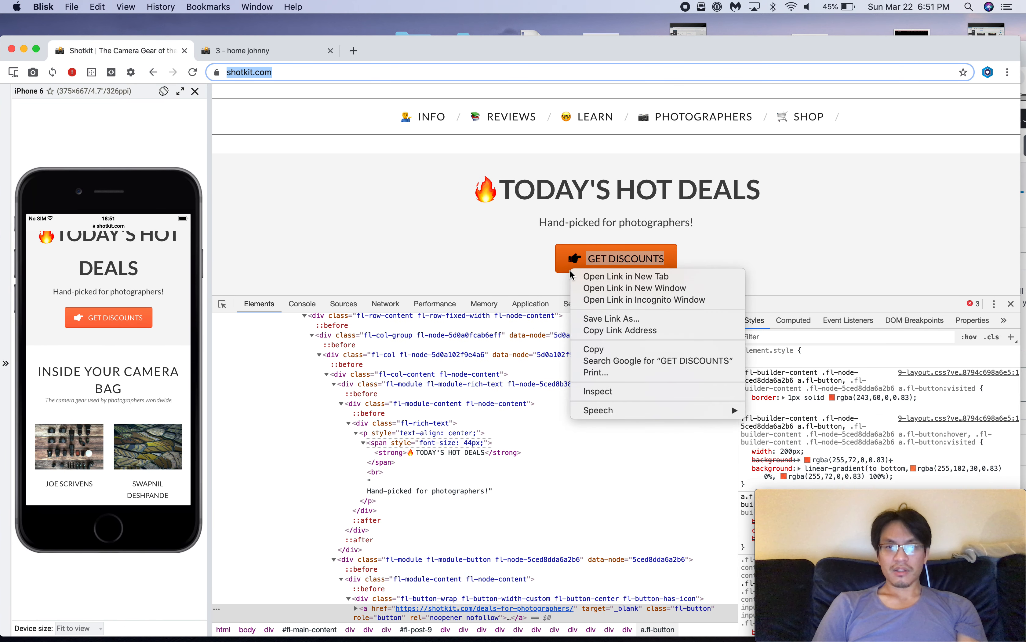
click(614, 393)
drag(808, 61, 691, 55)
scroll(580, 394, down, 5)
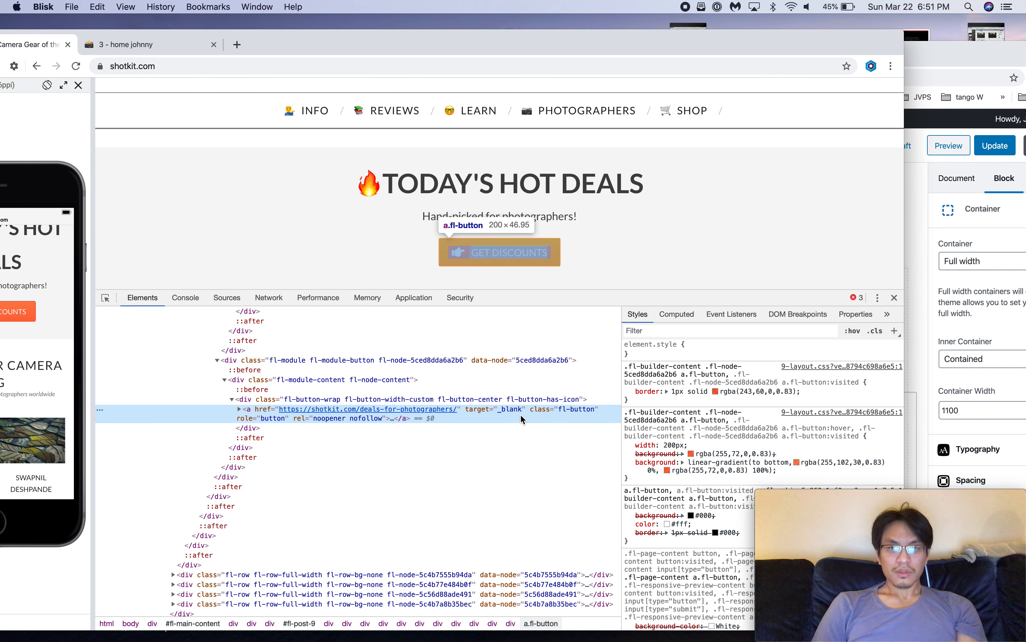
Step: Back in Chrome, set the nested Container's width to 200 px and update the page
click(944, 83)
drag(794, 397, 744, 394)
text(2)
click(821, 132)
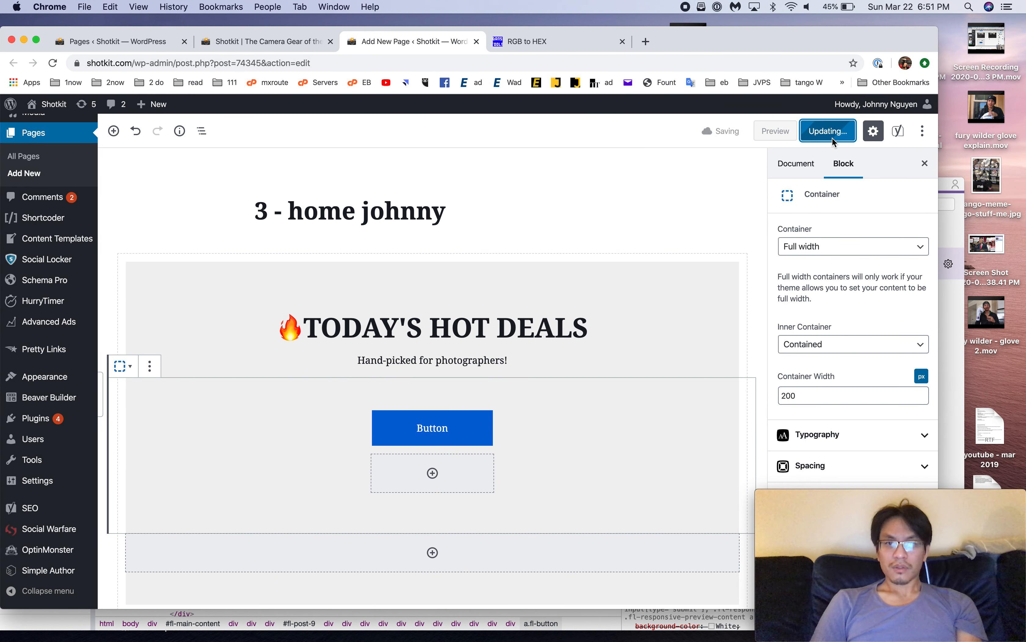
drag(699, 44, 840, 40)
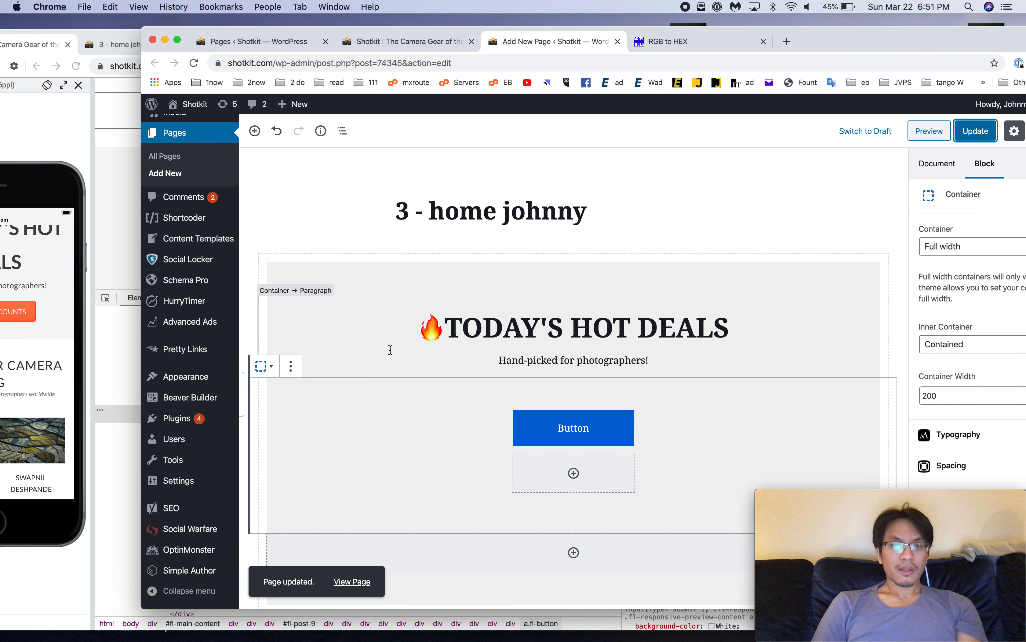
Step: Replace the blue button's label with GET DISCOUNTS
click(26, 50)
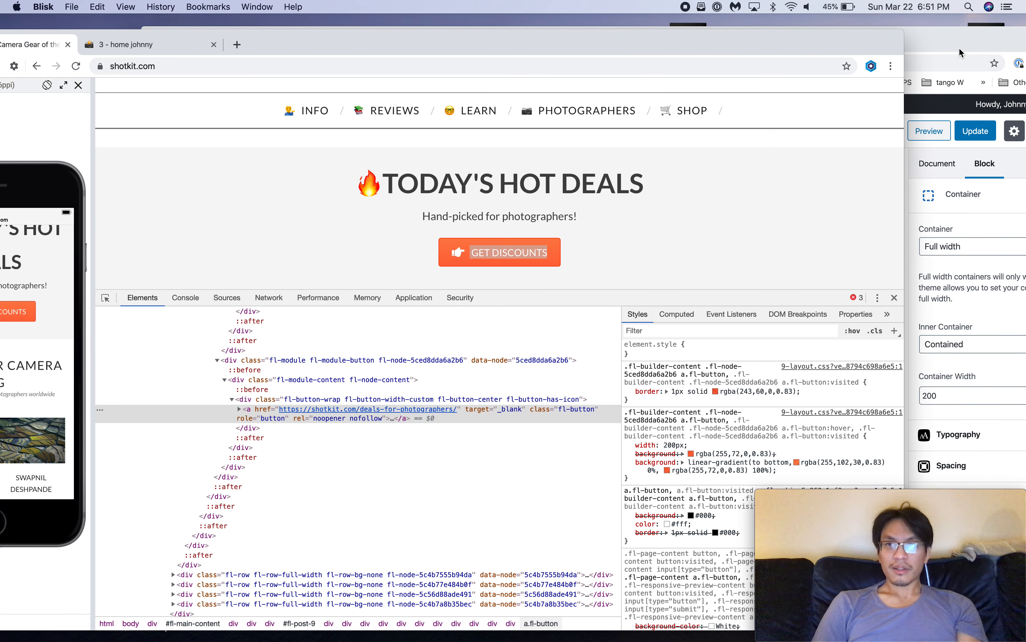
click(958, 49)
click(607, 433)
double_click(592, 433)
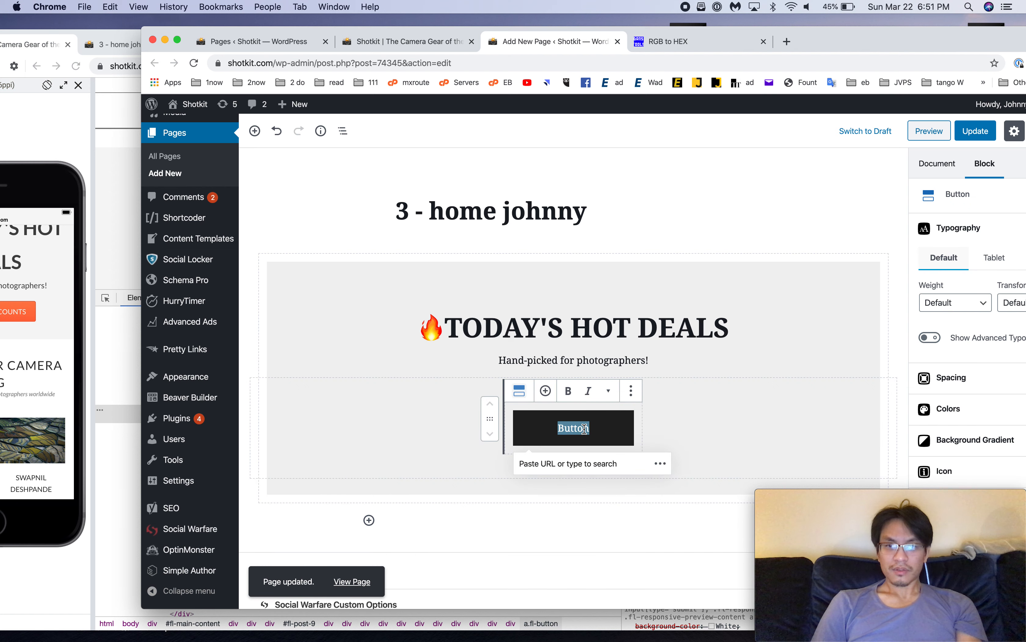
text(GET DISCOUNTS)
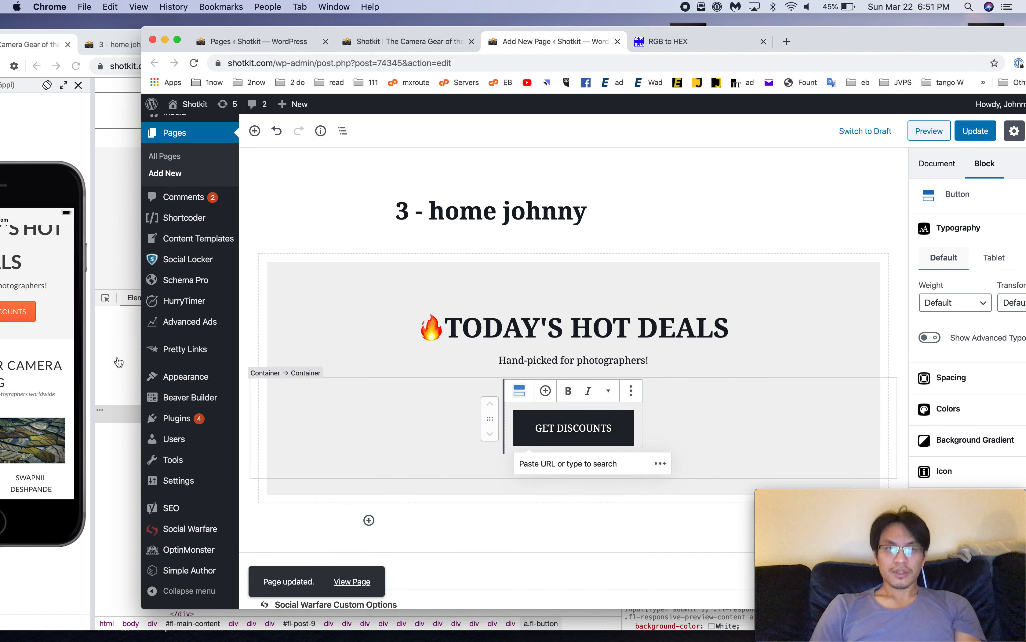
Step: Copy the live GET DISCOUNTS button's link address in Blisk and paste it as the new button's URL back in Chrome
click(119, 443)
right_click(463, 249)
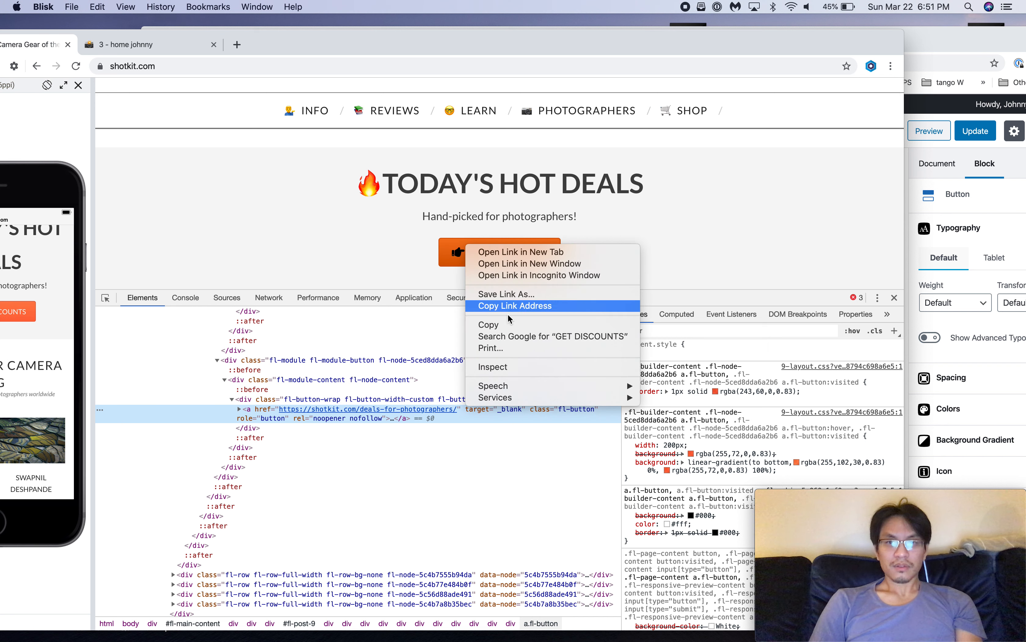
click(516, 306)
click(918, 59)
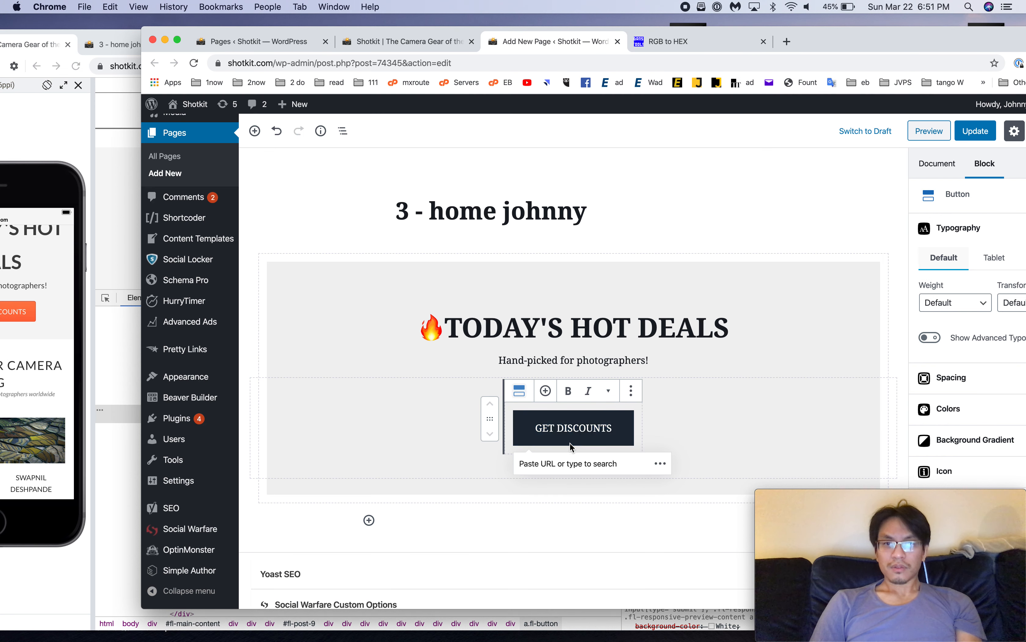
click(569, 458)
key(super+v)
click(730, 427)
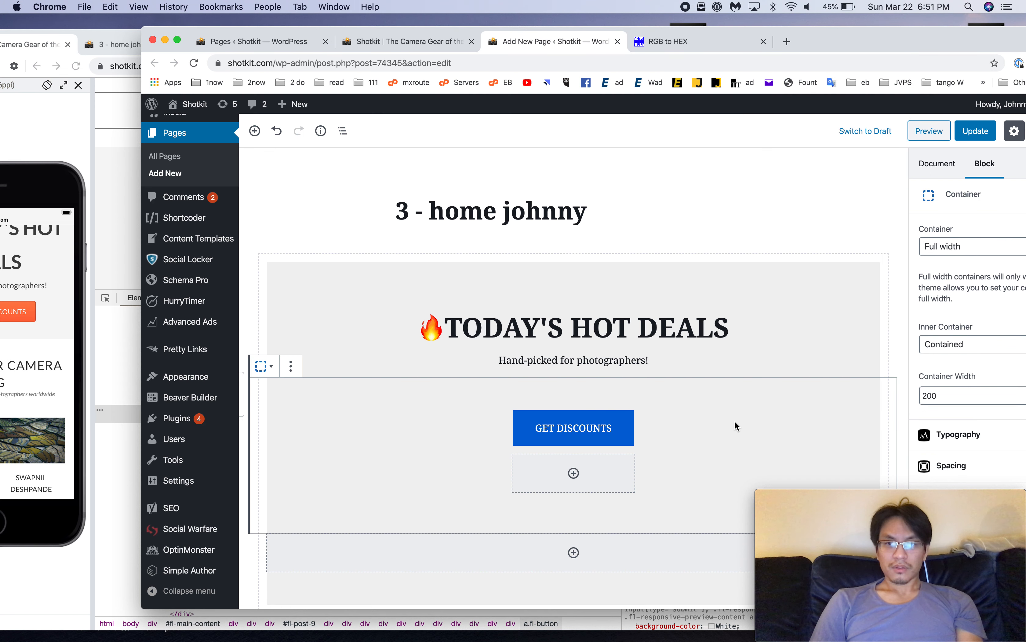
Step: Enable a background gradient on the GET DISCOUNTS button and set its direction to 180
drag(863, 51, 732, 42)
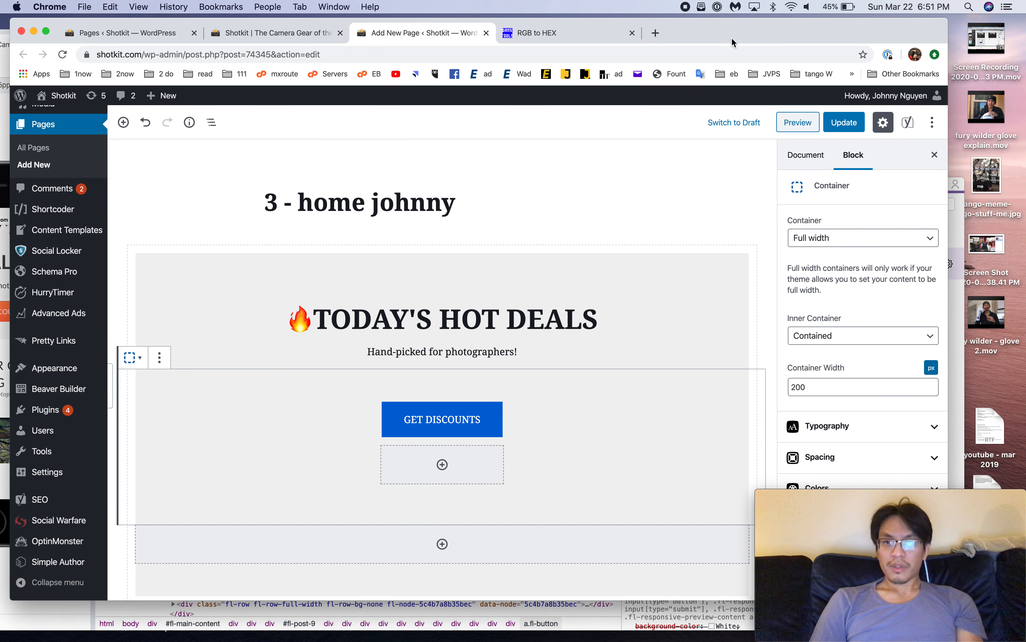
click(498, 427)
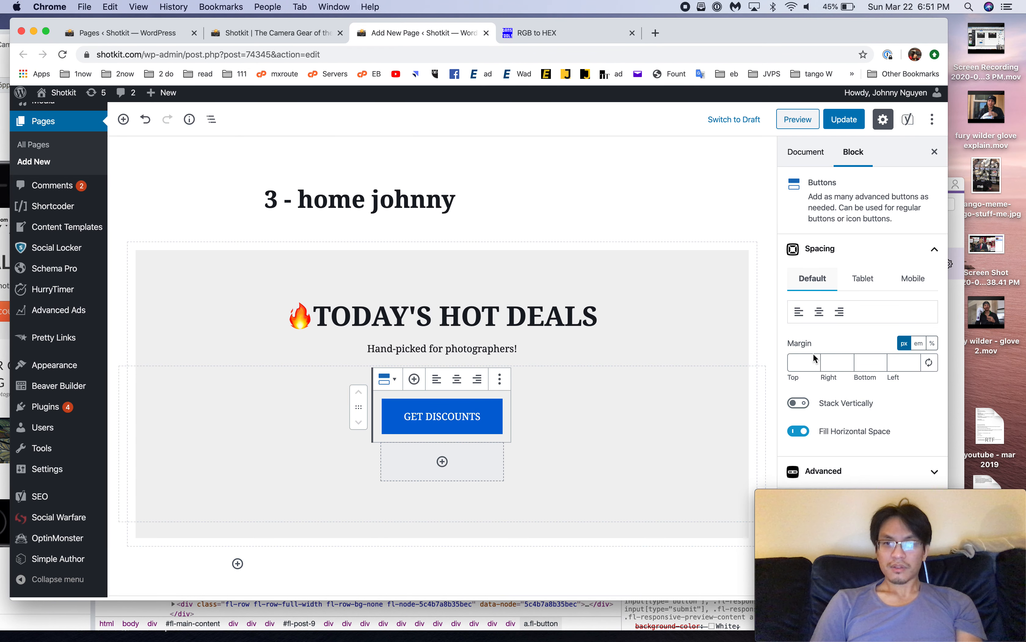
click(484, 430)
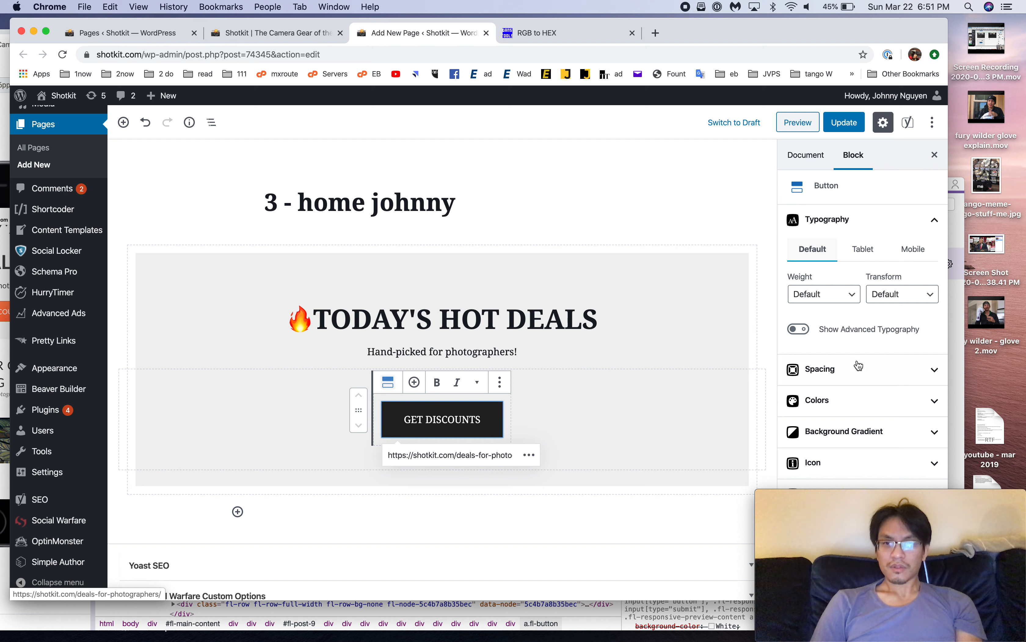
click(841, 429)
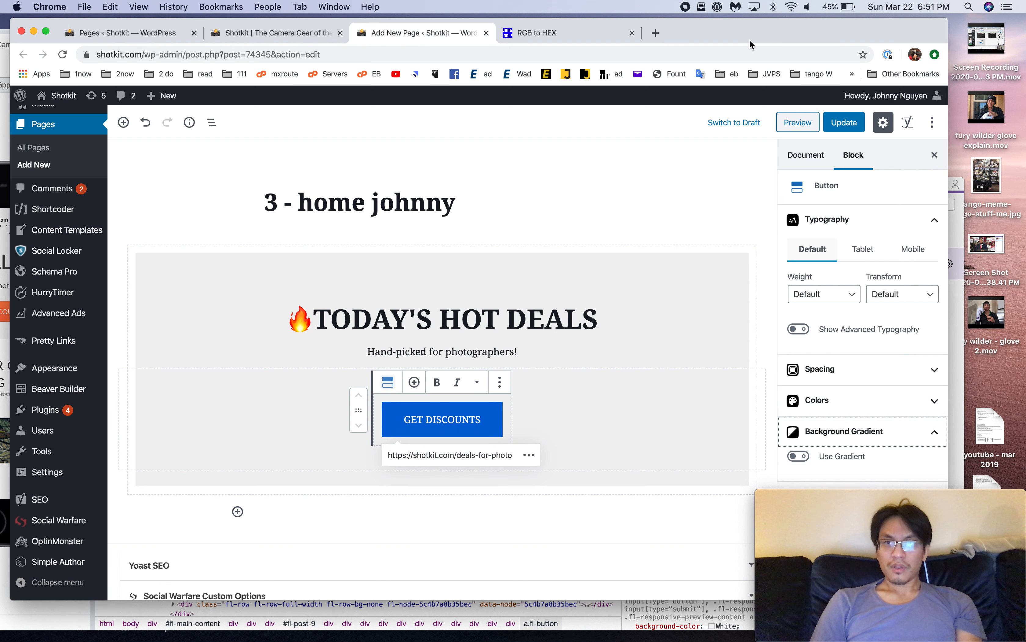
drag(751, 44, 740, 43)
click(789, 453)
scroll(847, 404, down, 3)
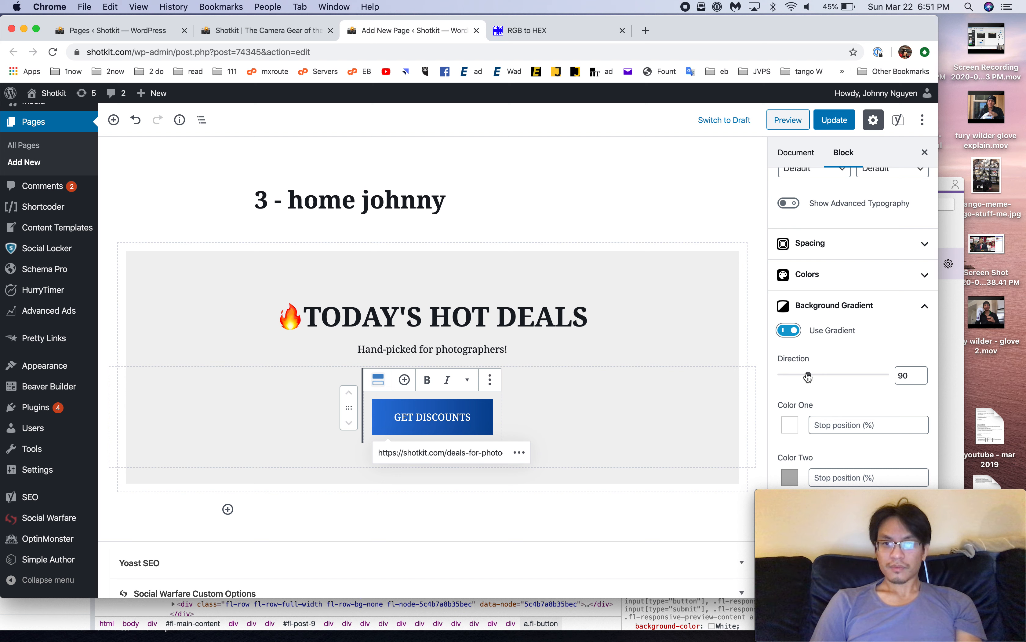
drag(808, 377, 839, 373)
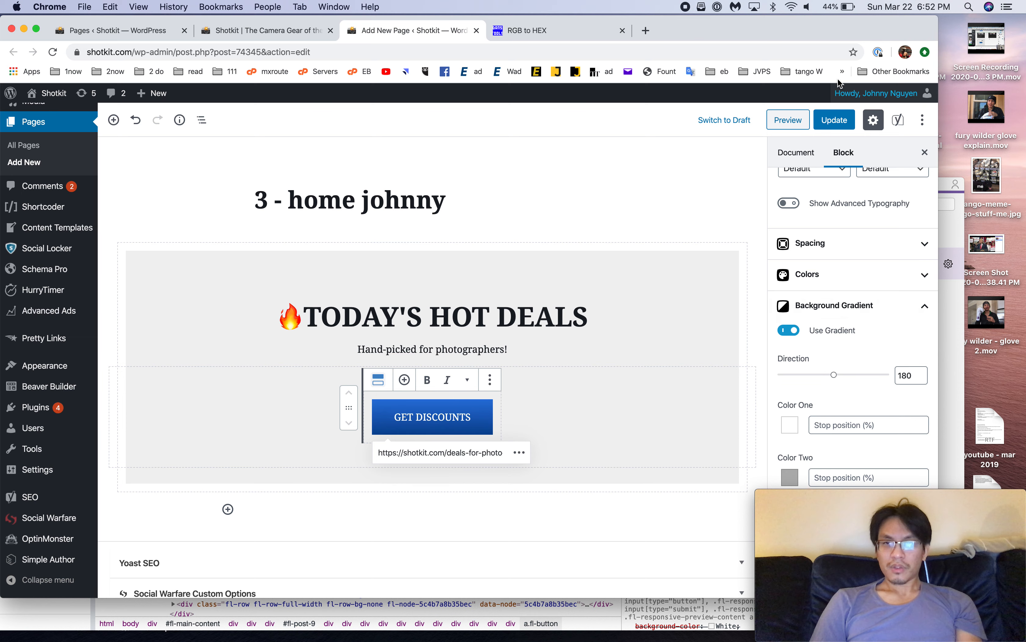
Step: Switch to Blisk and copy the live GET DISCOUNTS button's background color value, rgba(255,72,0,0.83)
drag(801, 30, 934, 35)
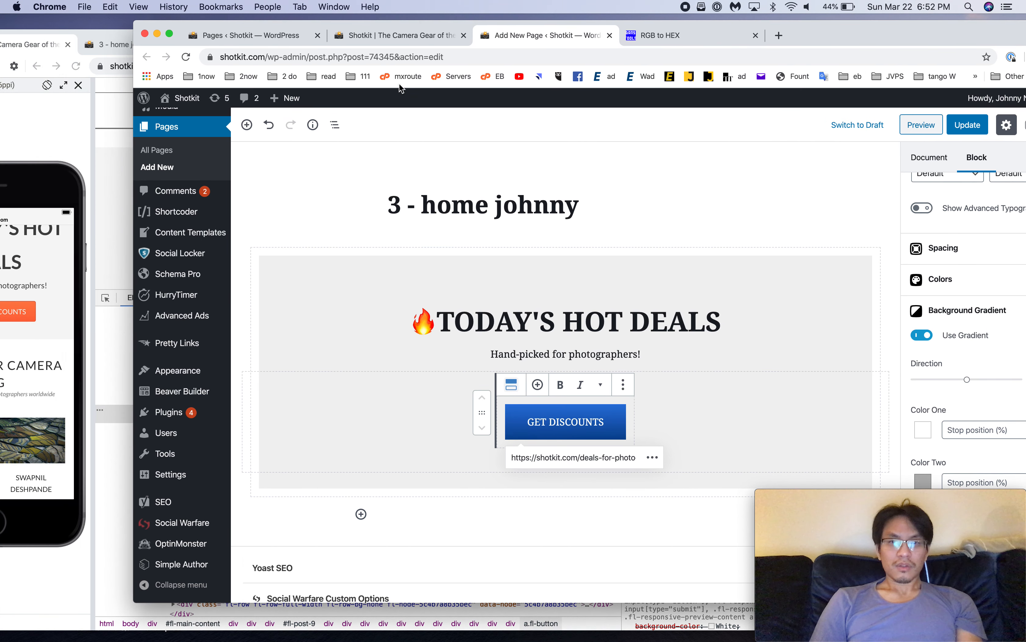
click(111, 46)
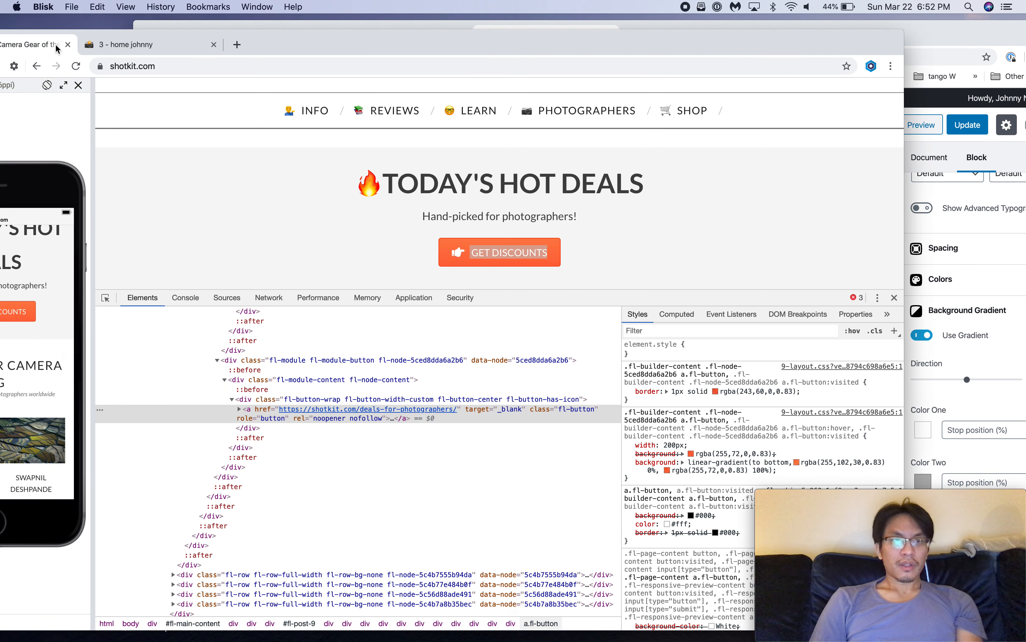
click(731, 453)
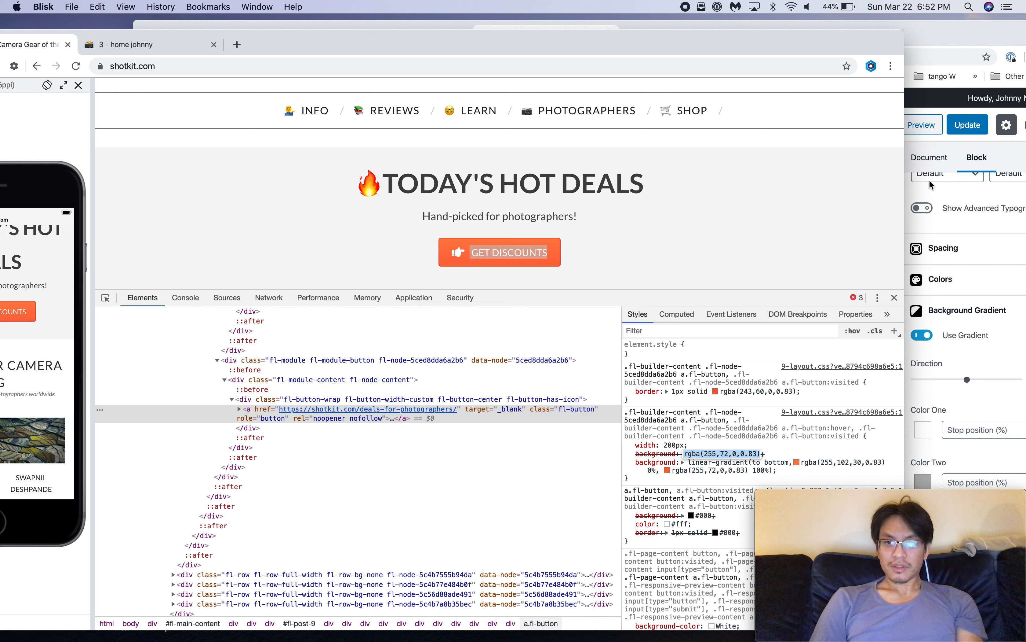
drag(956, 44, 936, 43)
click(59, 48)
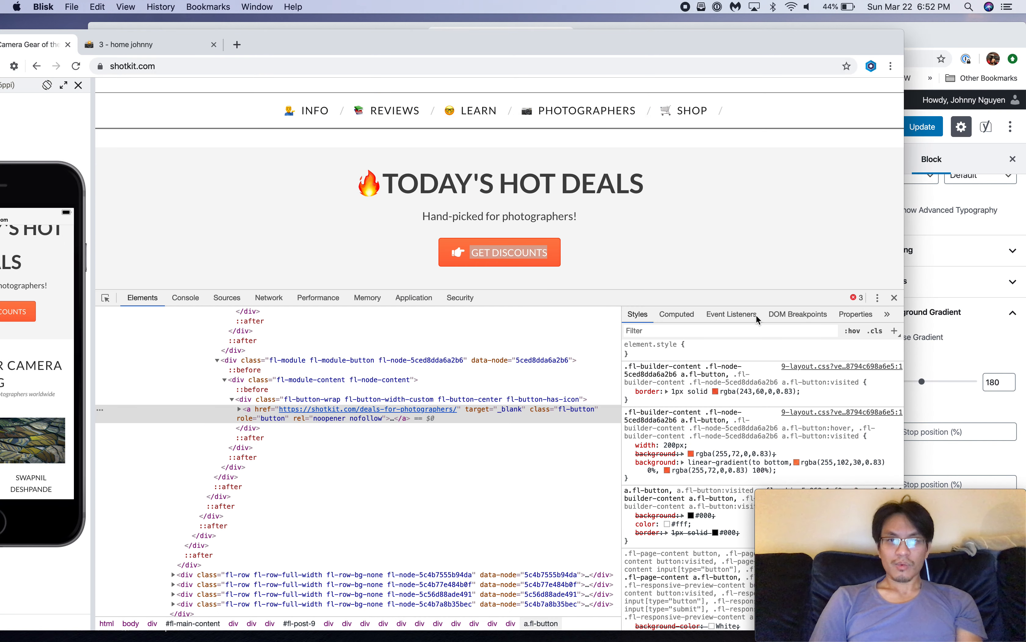
click(703, 260)
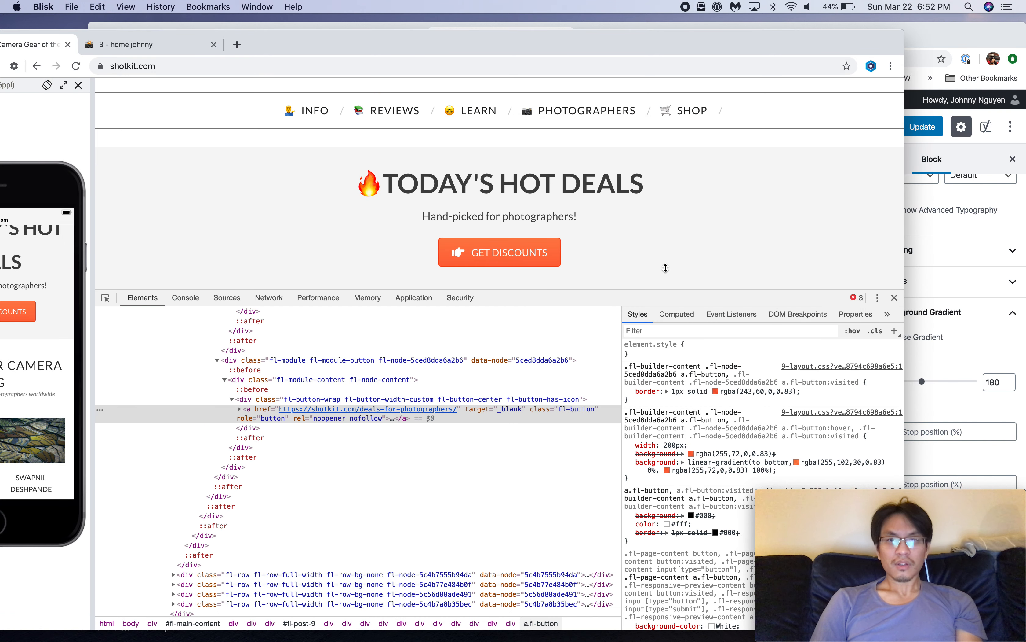
scroll(665, 267, down, 2)
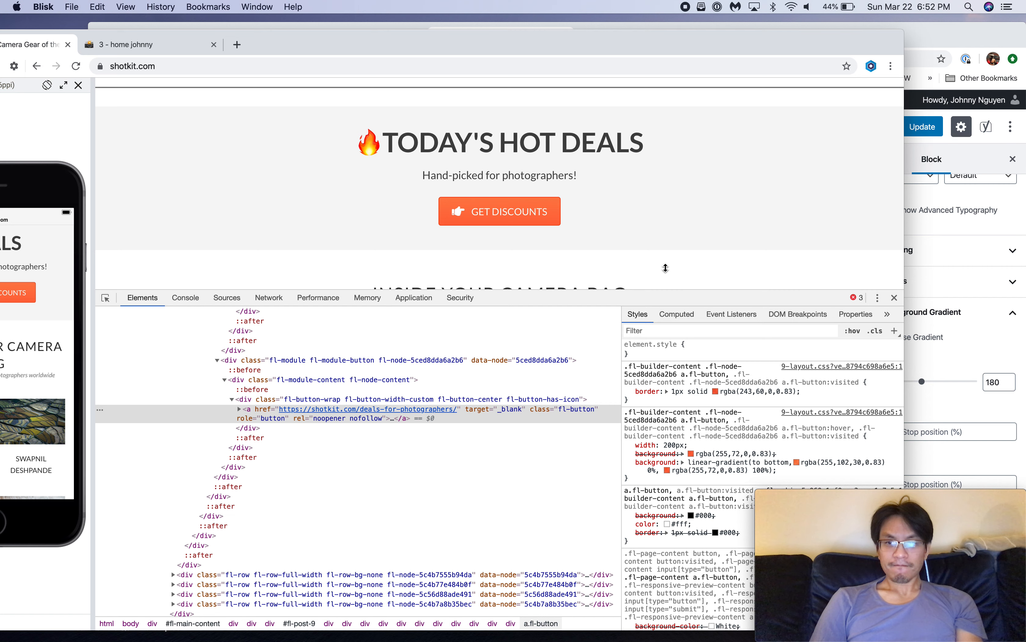
click(237, 44)
text(rg)
key(BackSpace)
key(BackSpace)
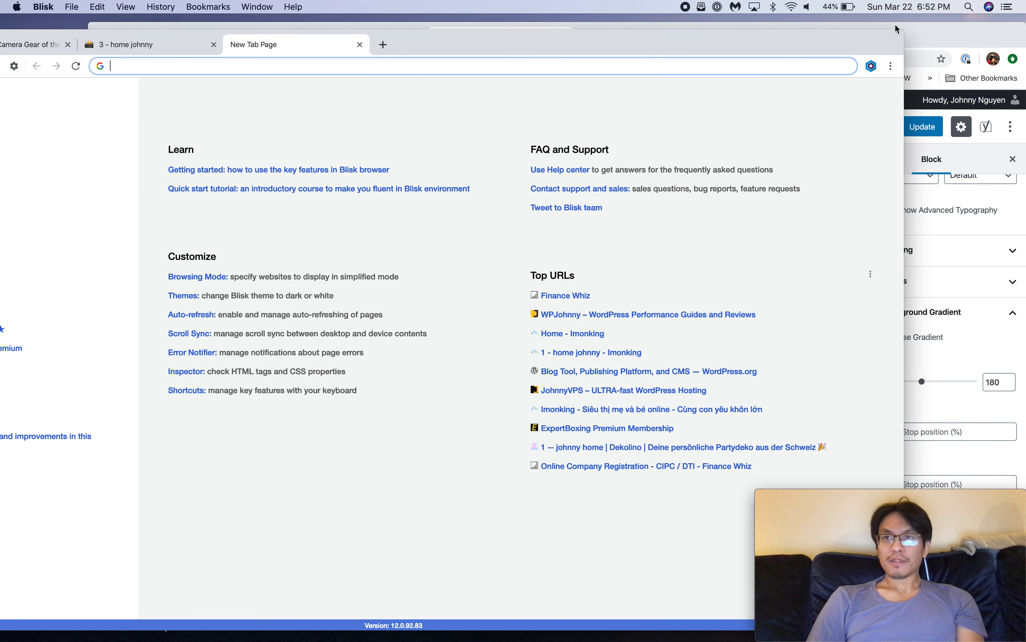
Step: Switch to the RGB to HEX page in Chrome and paste the copied rgba(255,72,0,0.83) into the address bar for reference
click(885, 27)
click(641, 30)
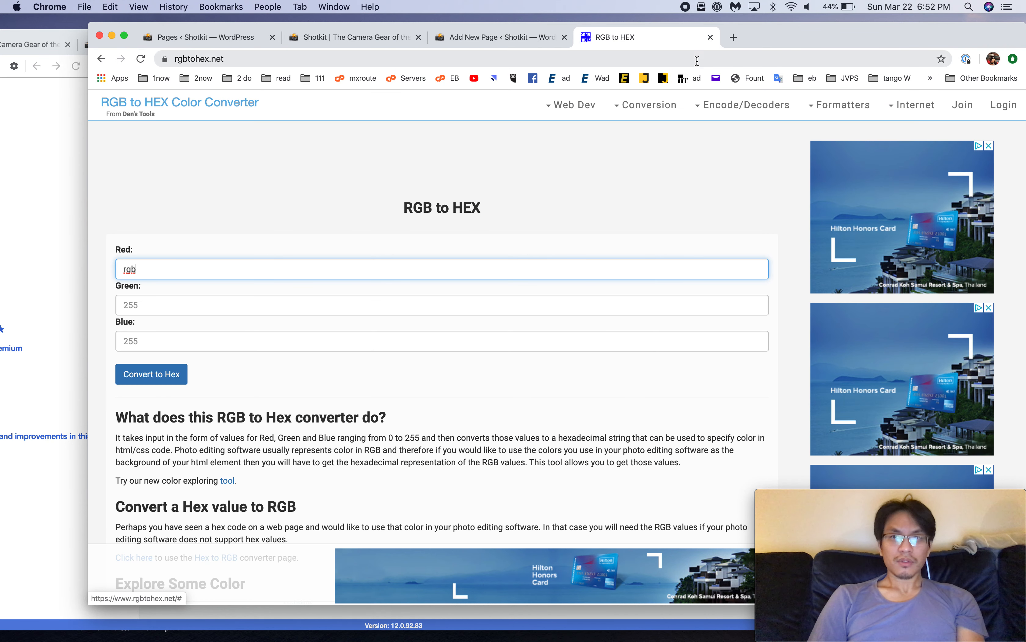
click(708, 67)
key(super+v)
Step: Convert red 255, green 72 and blue 0 to hexadecimal and select the resulting color code
click(149, 271)
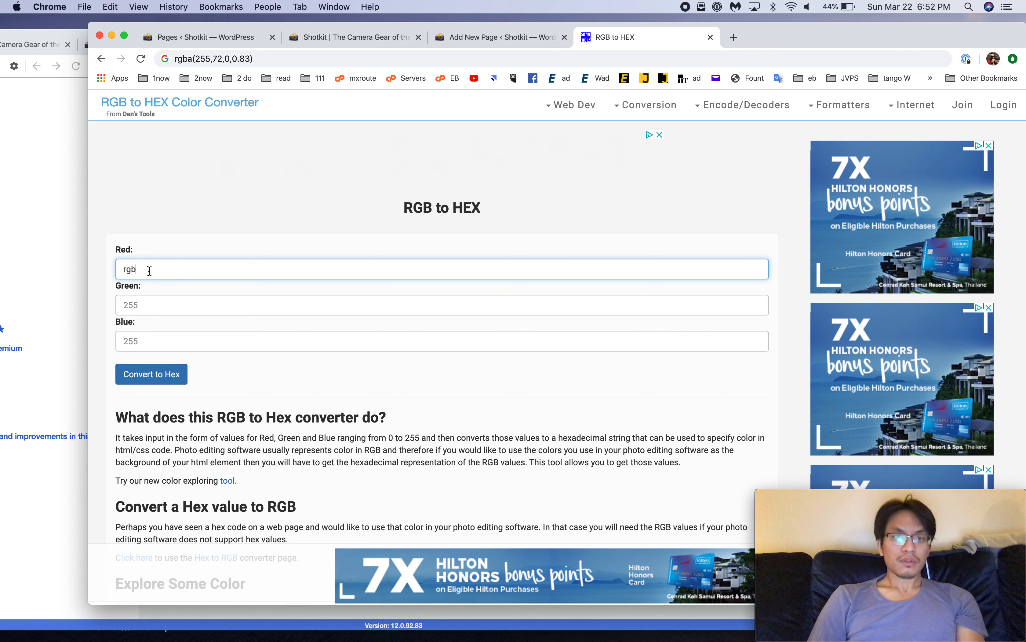
text(255)
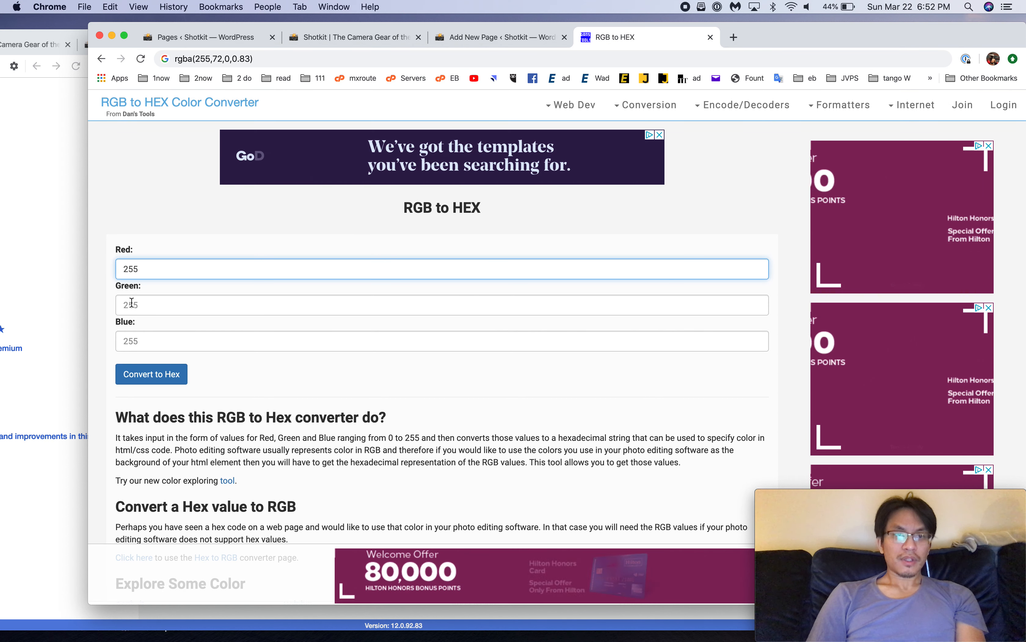
click(142, 303)
text(72)
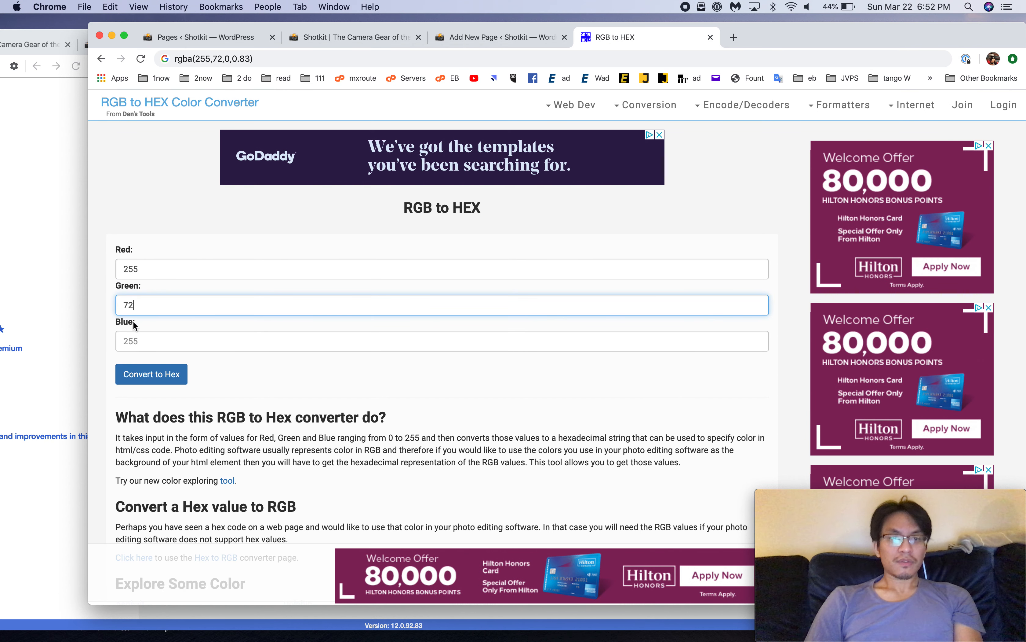
click(142, 335)
text(0)
click(140, 375)
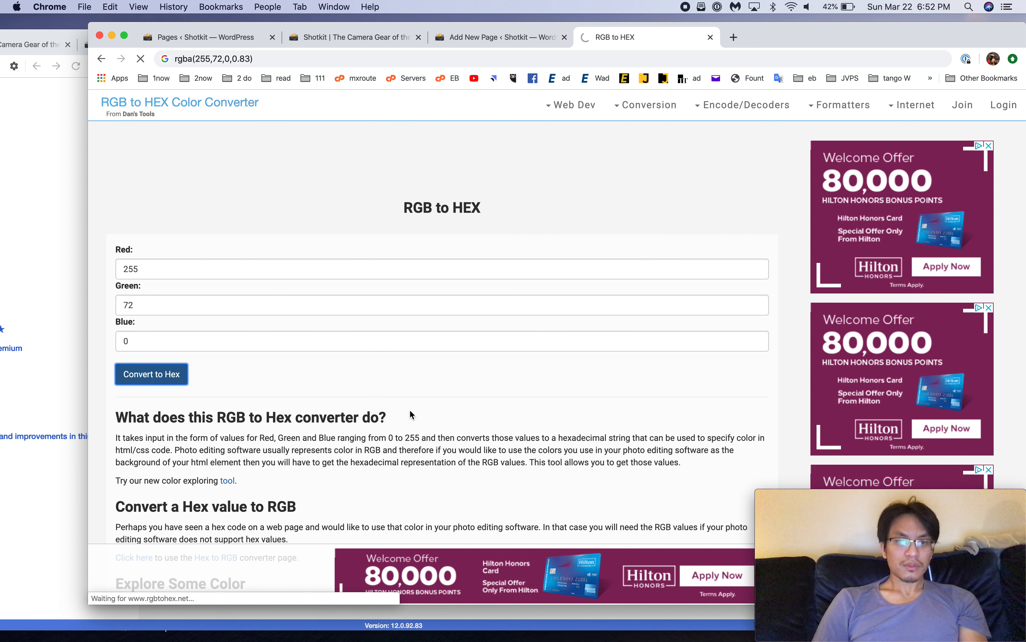
scroll(410, 409, down, 3)
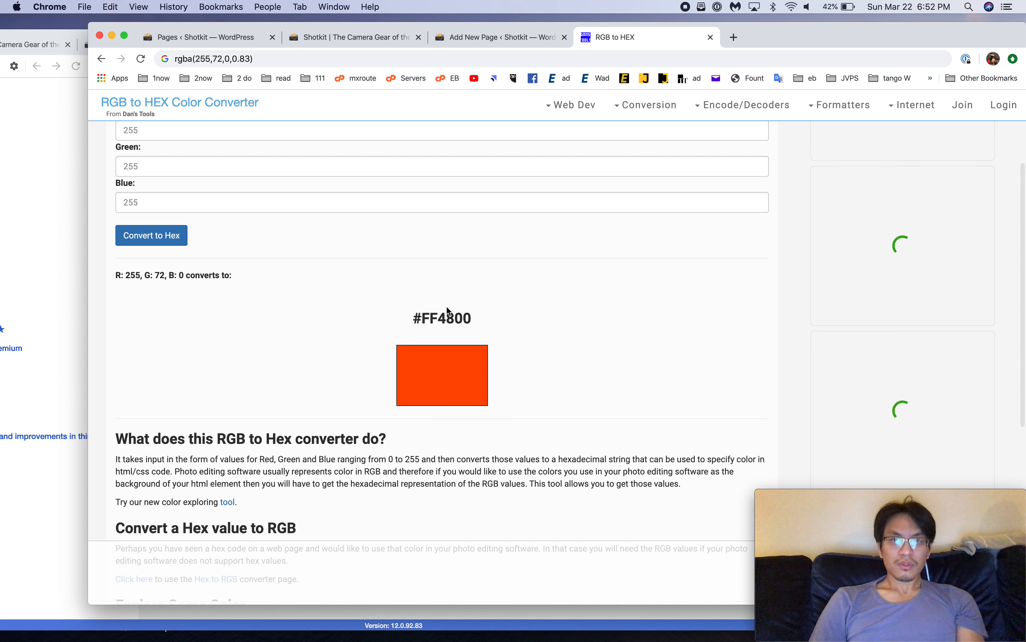
double_click(447, 318)
Step: Return to the 3 - home johnny page editor and set the button gradient's Color One to #ff4800
click(465, 38)
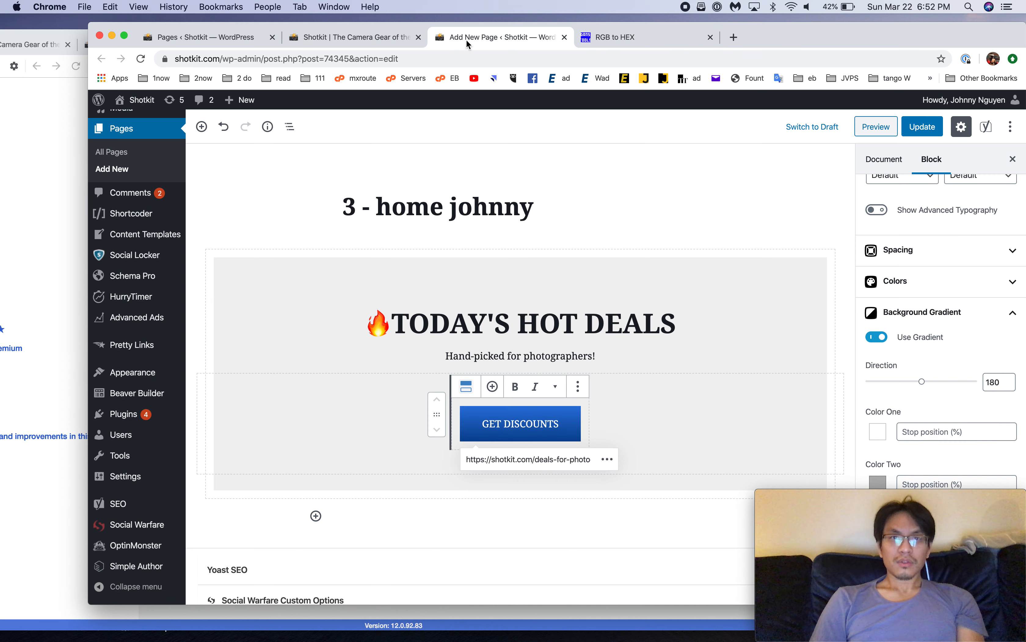
click(374, 38)
click(233, 41)
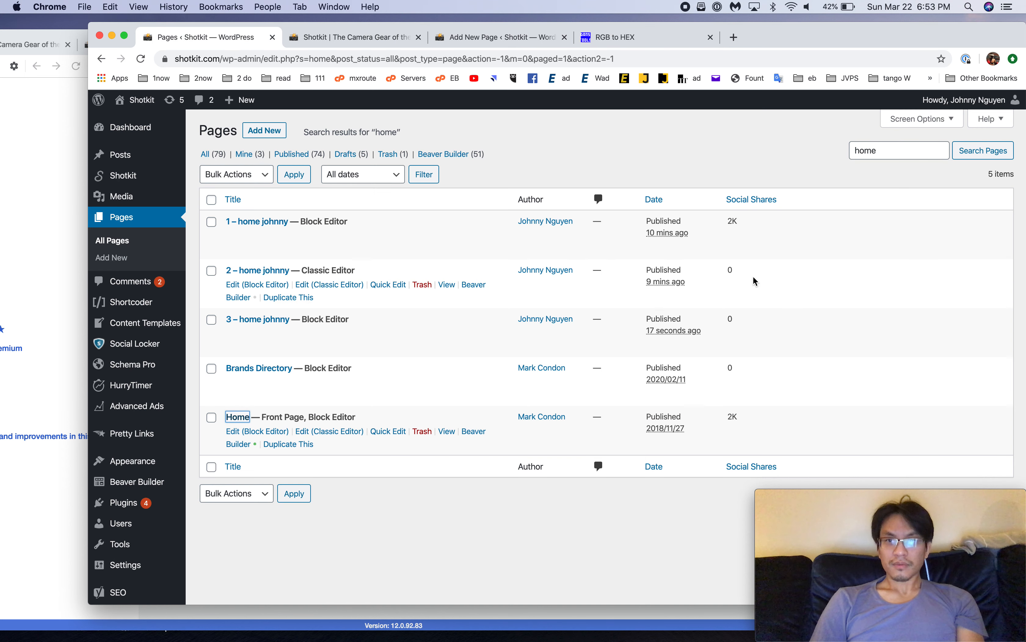
click(498, 37)
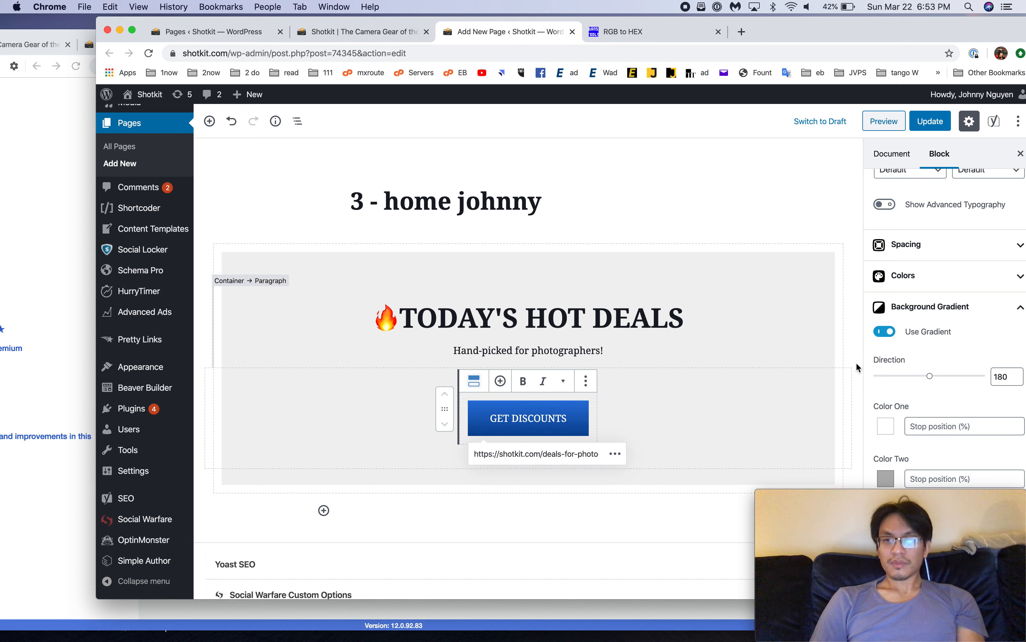
click(927, 426)
click(887, 427)
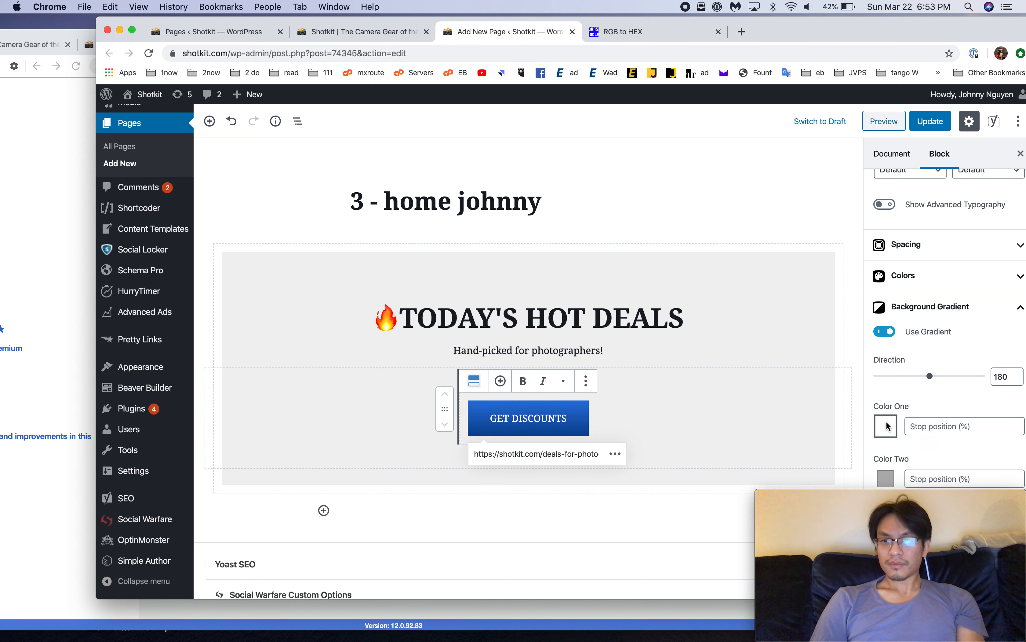
drag(899, 35, 873, 19)
scroll(888, 381, down, 5)
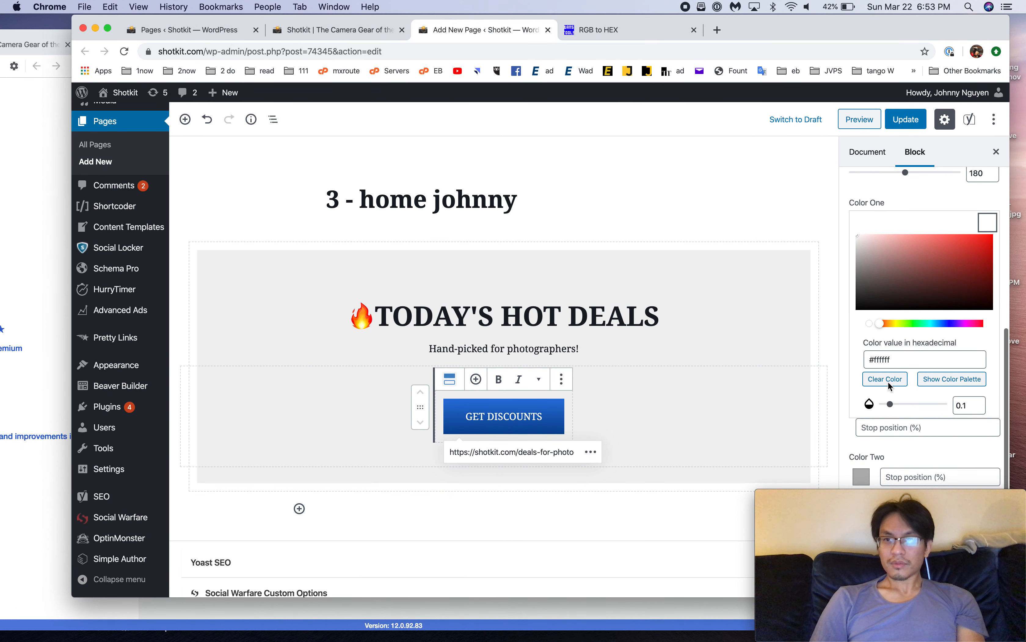
double_click(923, 361)
text(ff4800)
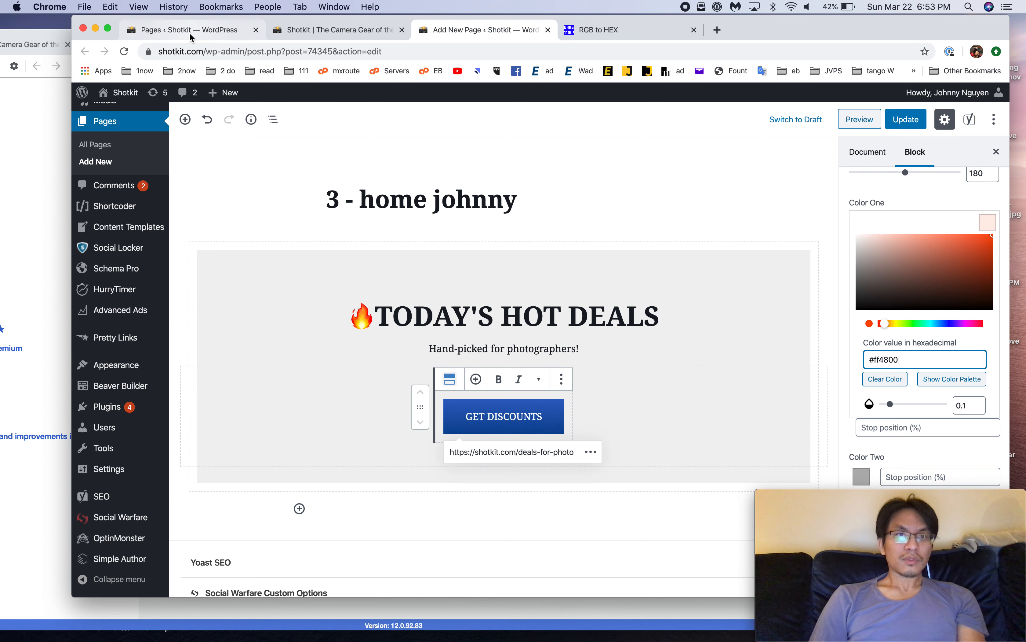
Step: Recheck the live button's color values in Blisk and set Color One's opacity to 0.83 back in Chrome
click(52, 46)
click(89, 45)
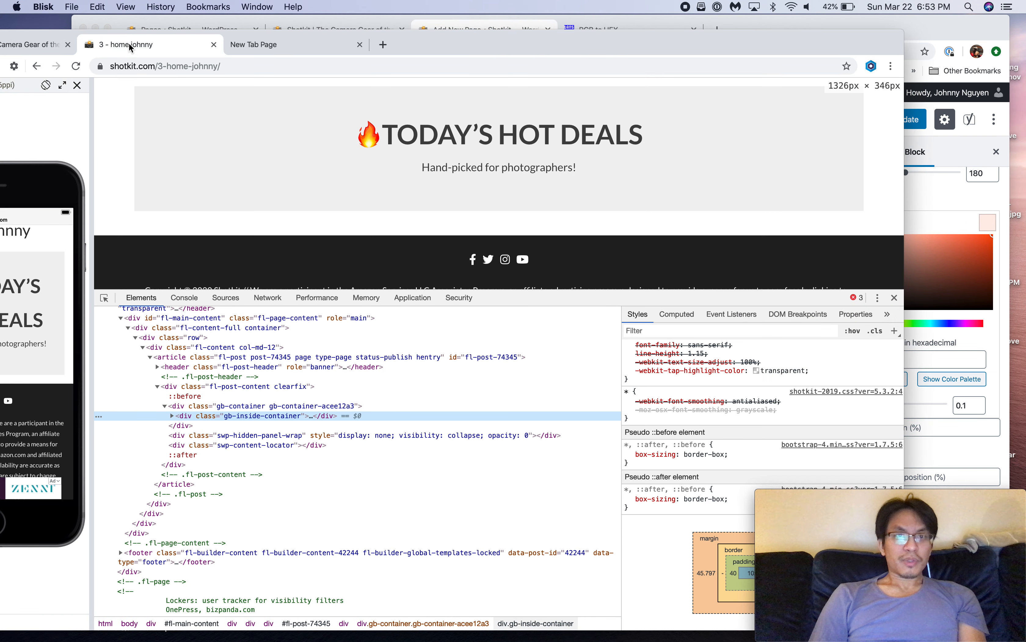
click(306, 49)
click(55, 50)
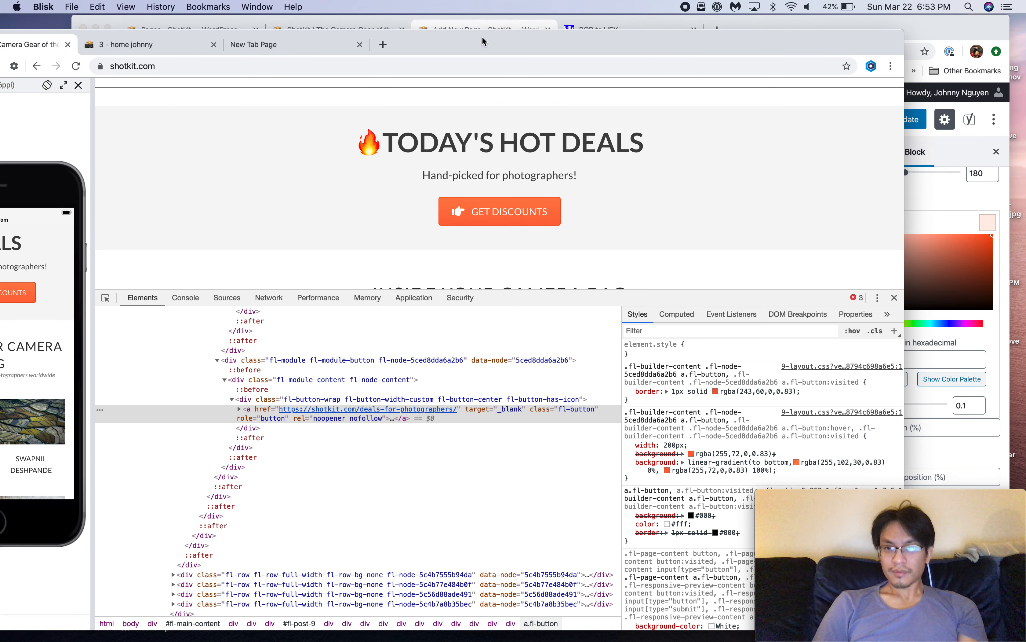
click(911, 41)
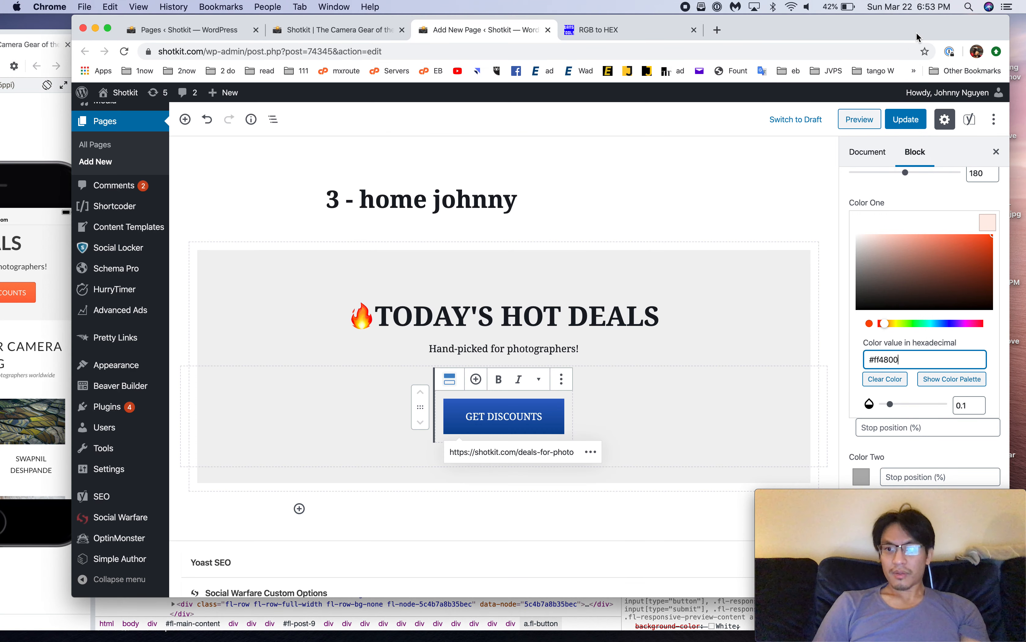
click(970, 408)
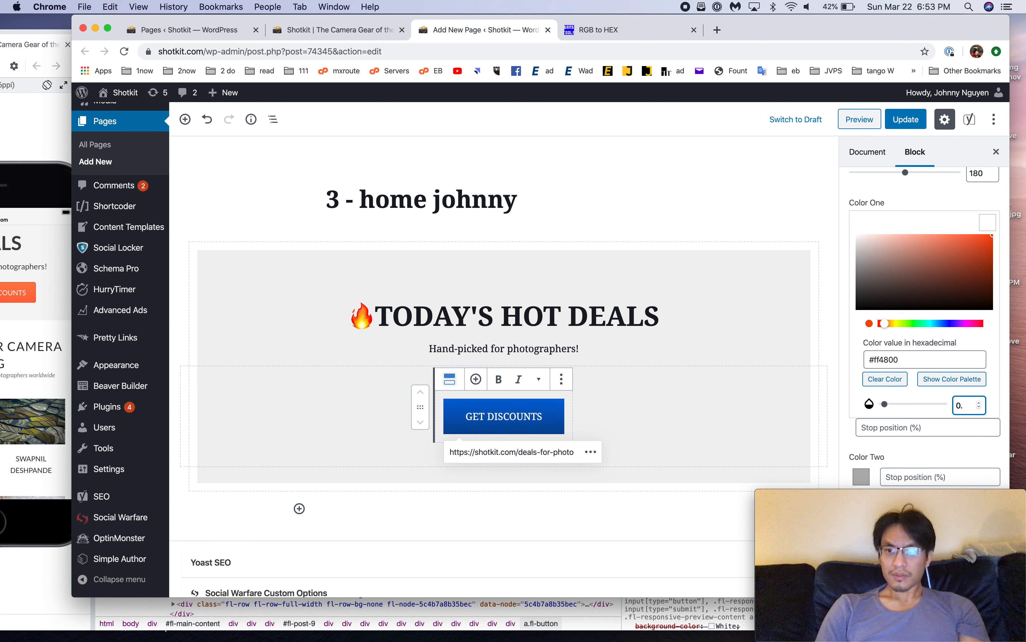
text(83)
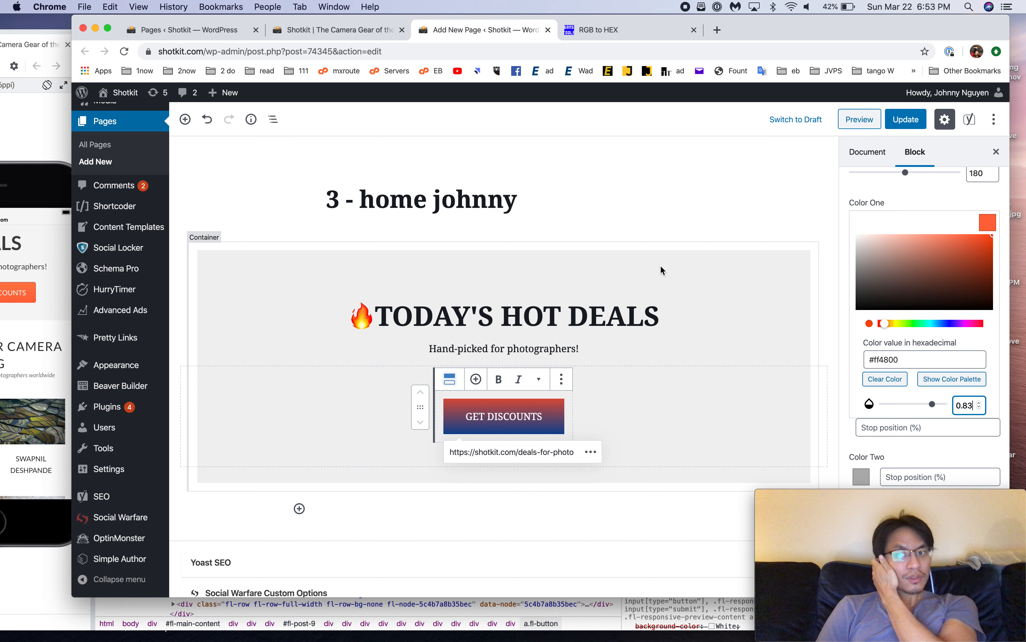
click(908, 426)
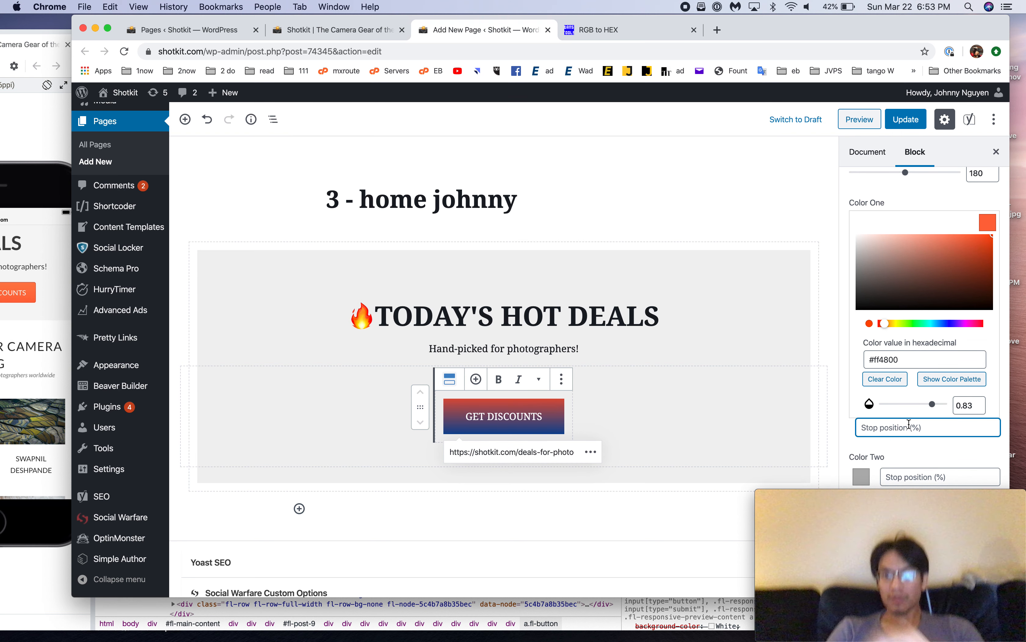
text(23)
key(BackSpace)
key(BackSpace)
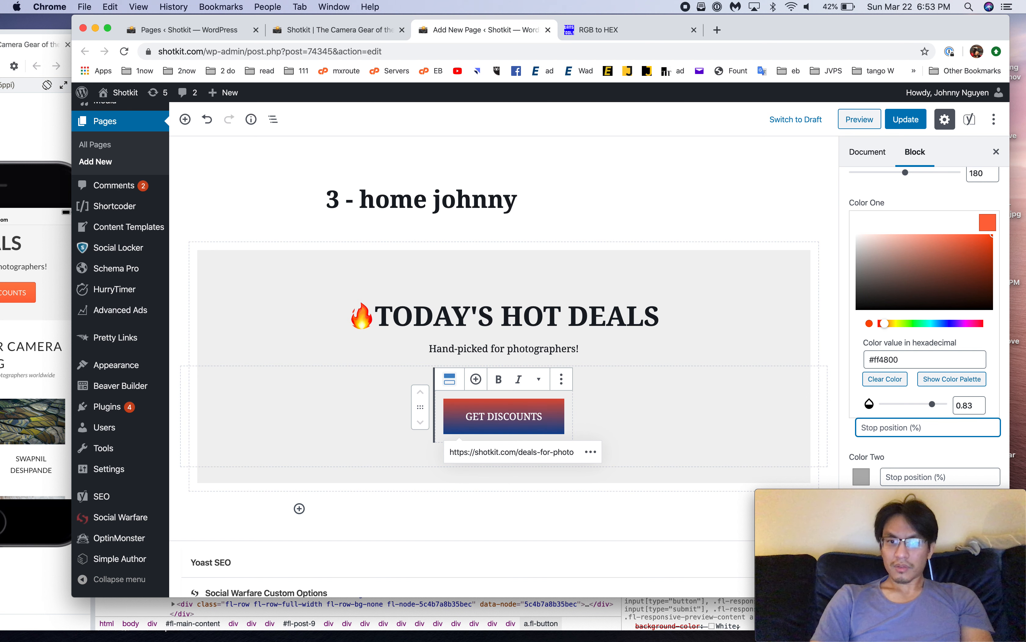
text(83)
key(BackSpace)
key(BackSpace)
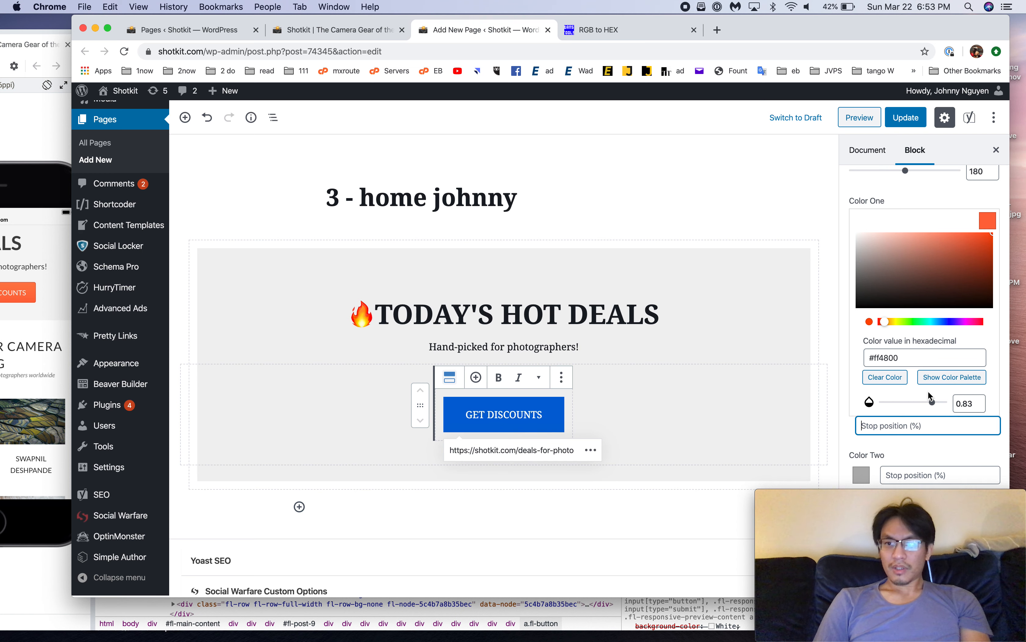
Step: Switch to Blisk and examine the linear-gradient color values in the live GET DISCOUNTS button's style rules
click(61, 64)
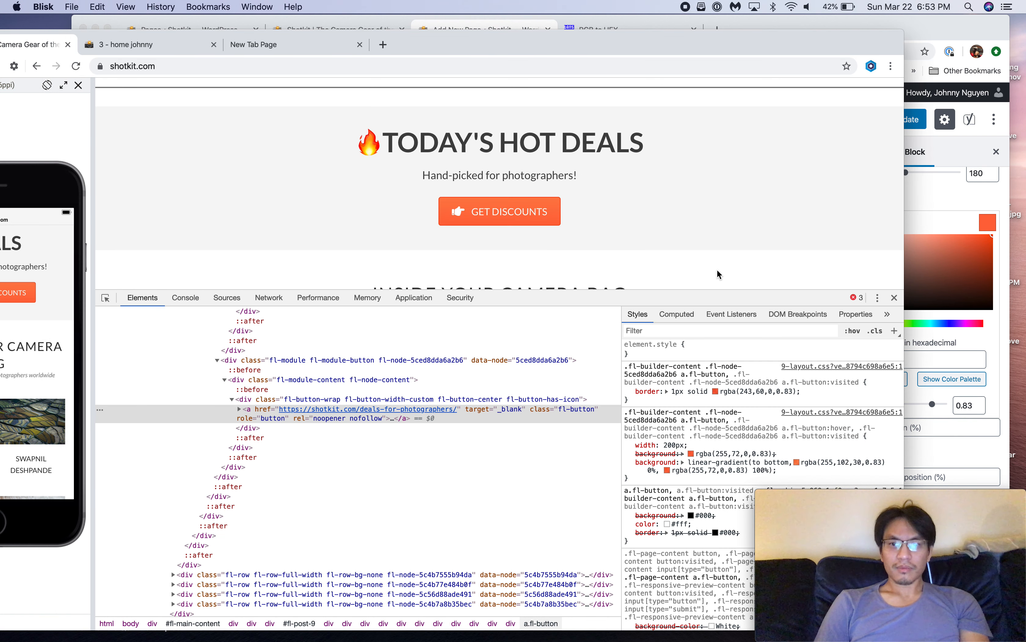
click(727, 470)
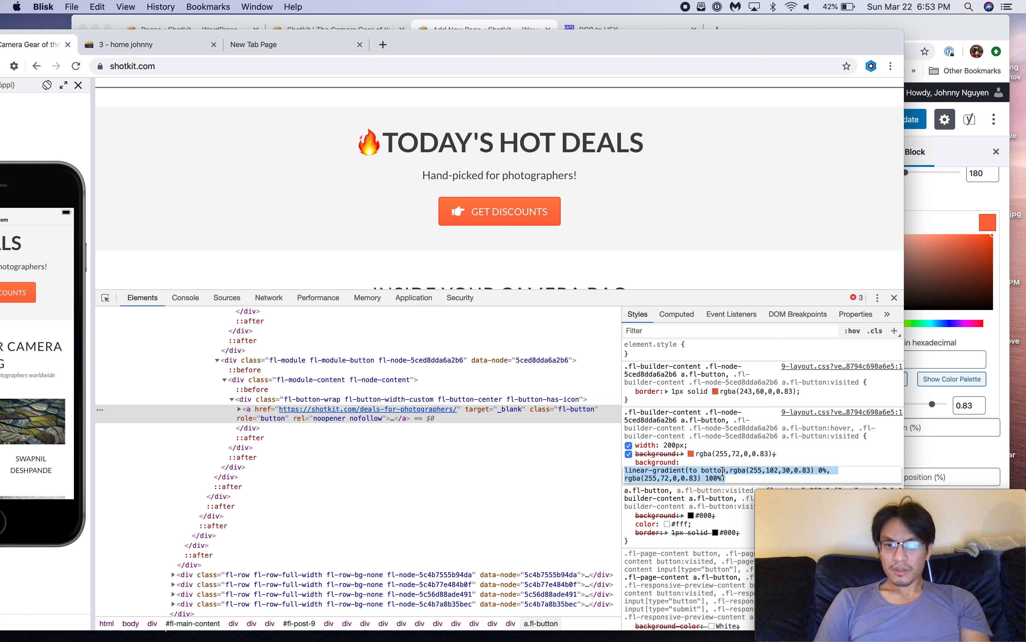
click(686, 471)
drag(645, 479, 683, 478)
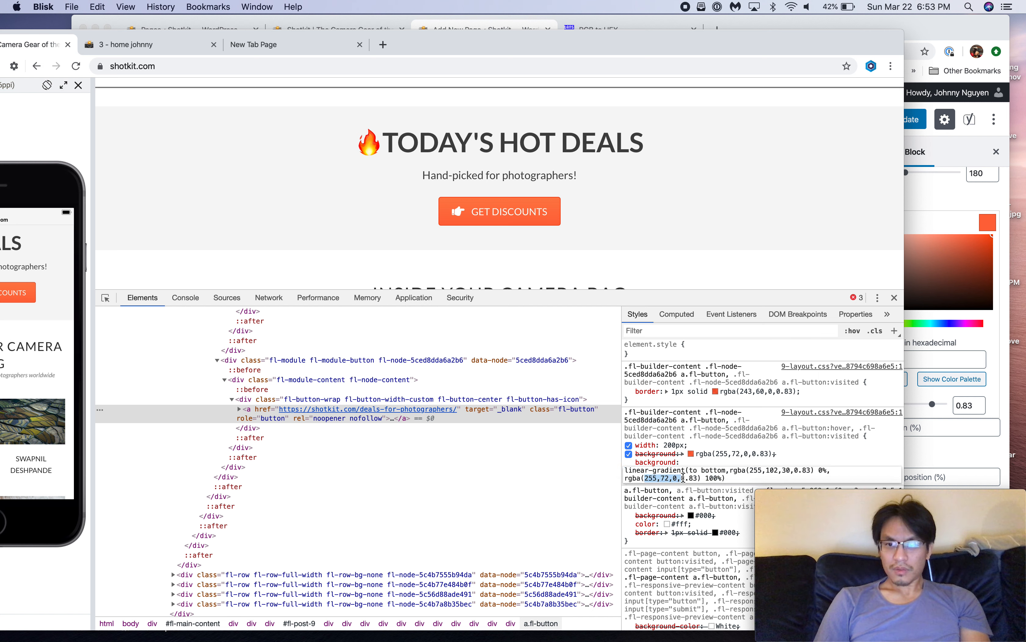
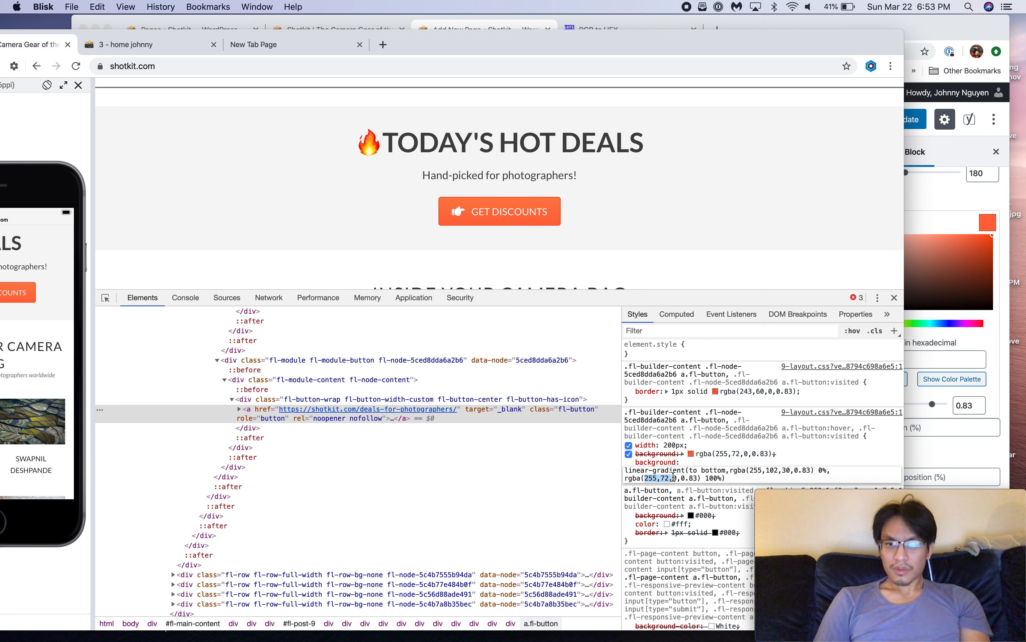
click(742, 432)
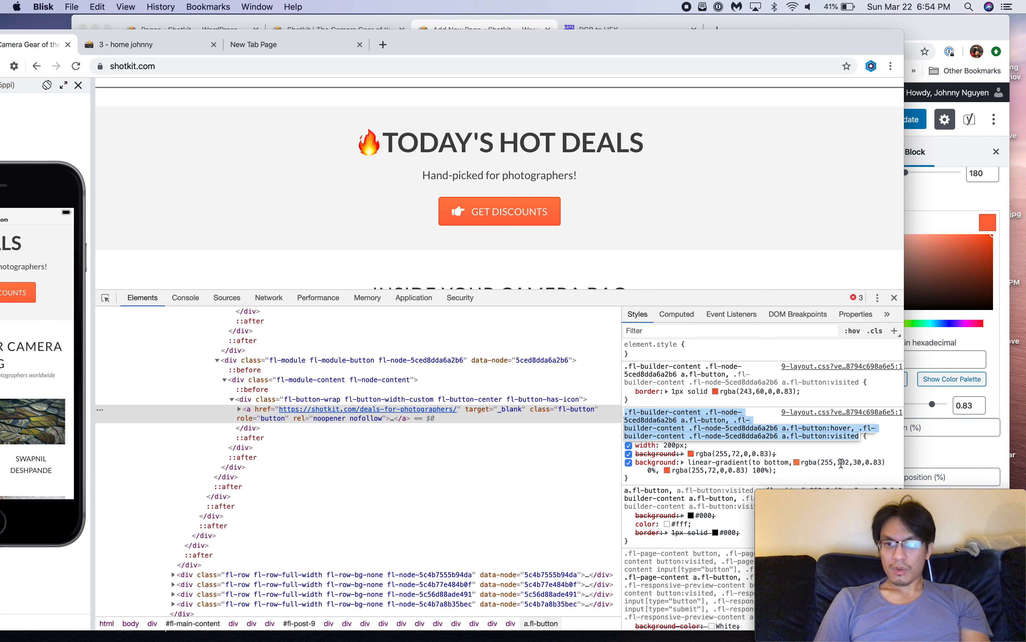
Step: Return to the page editor in Chrome and copy the button gradient's Color One hexadecimal code
click(939, 35)
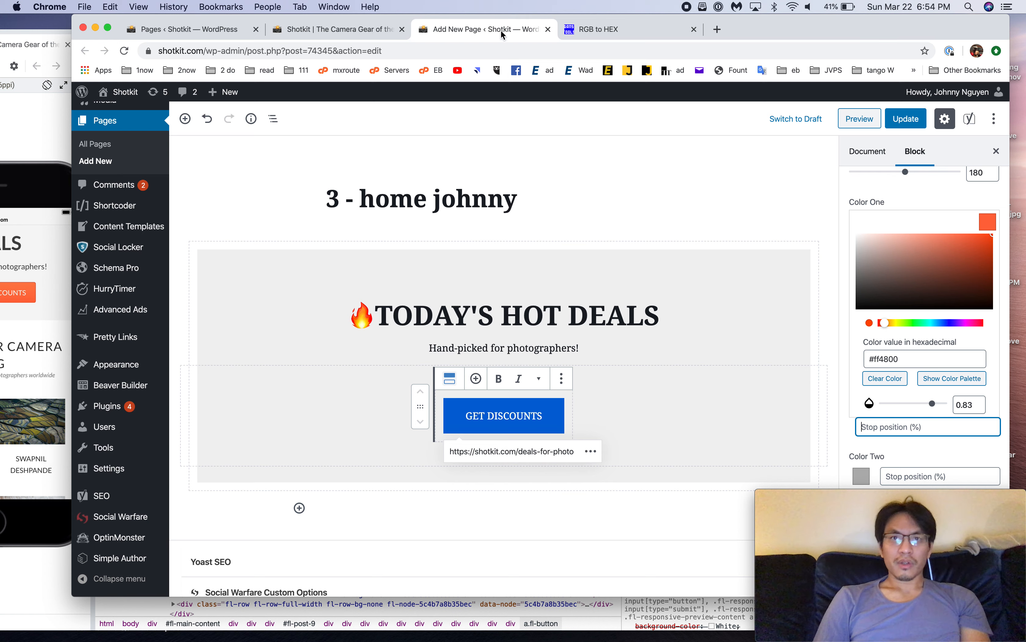
click(615, 30)
click(540, 33)
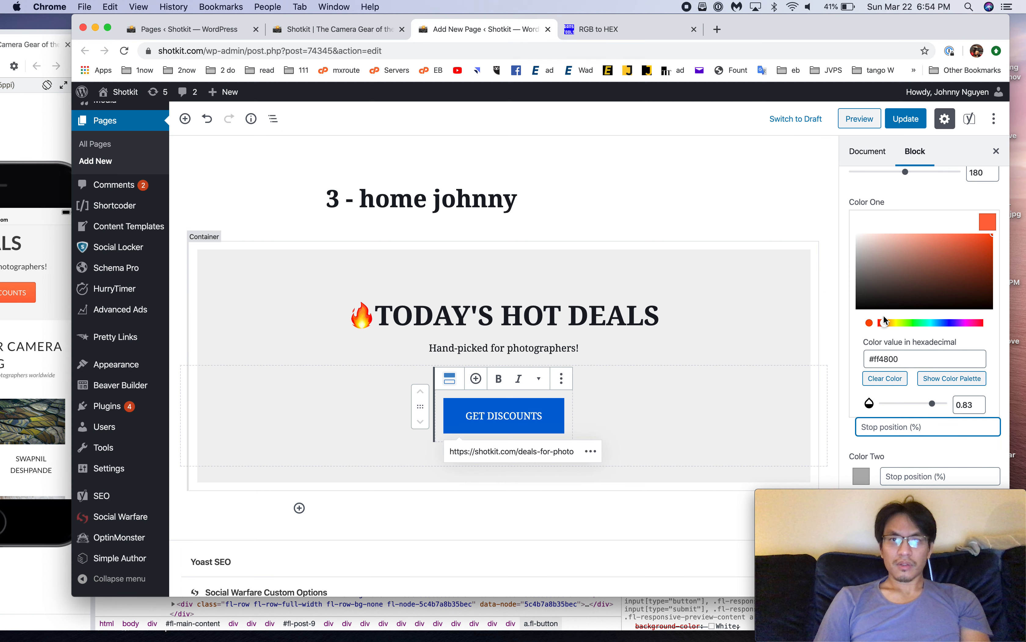
double_click(895, 359)
key(super+c)
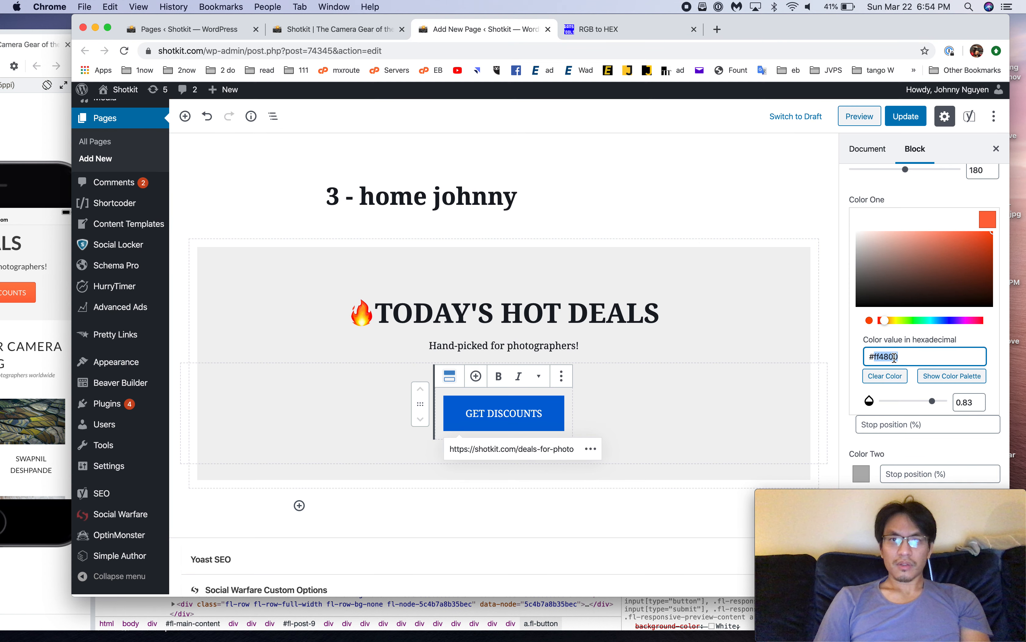
Step: Set the button gradient's Color Two to the copied #ff4800 with an opacity of 0.83
scroll(827, 390, down, 2)
drag(875, 37, 605, 37)
click(593, 473)
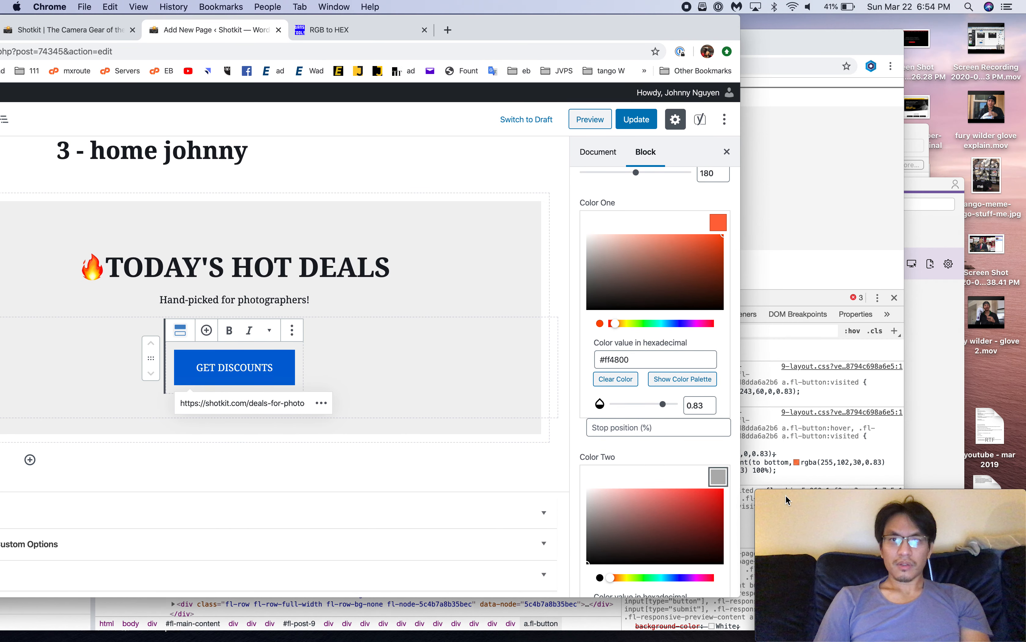
scroll(673, 444, down, 5)
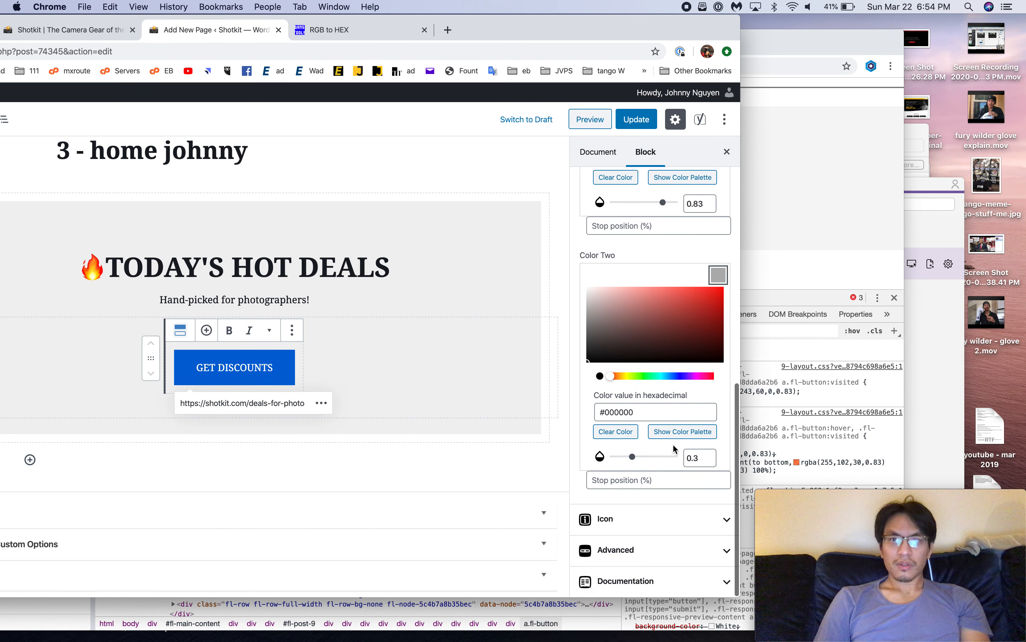
triple_click(624, 411)
key(super+v)
click(632, 479)
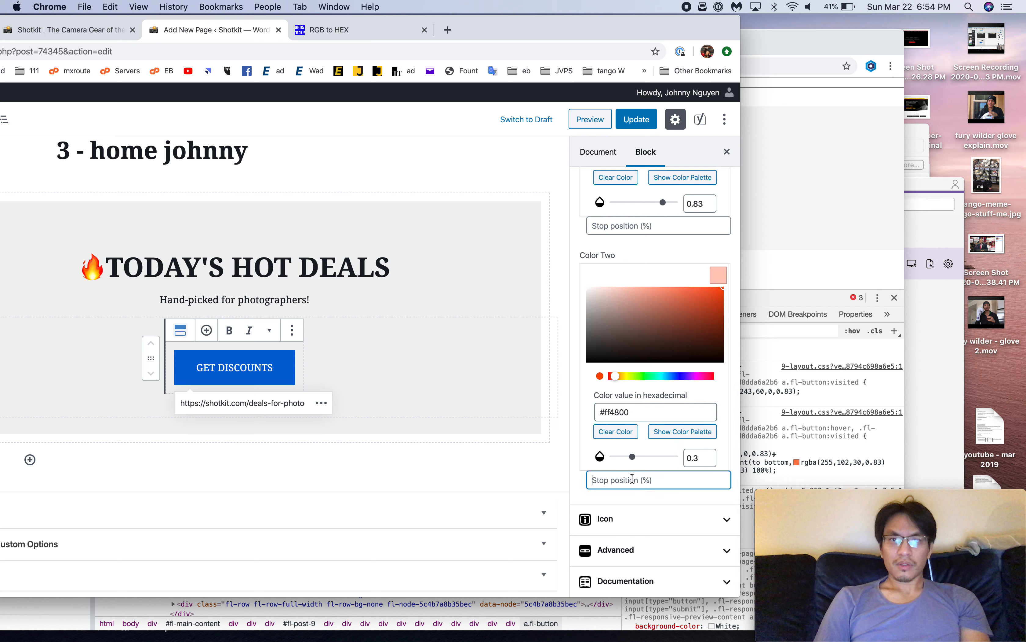
click(705, 460)
key(BackSpace)
text(83)
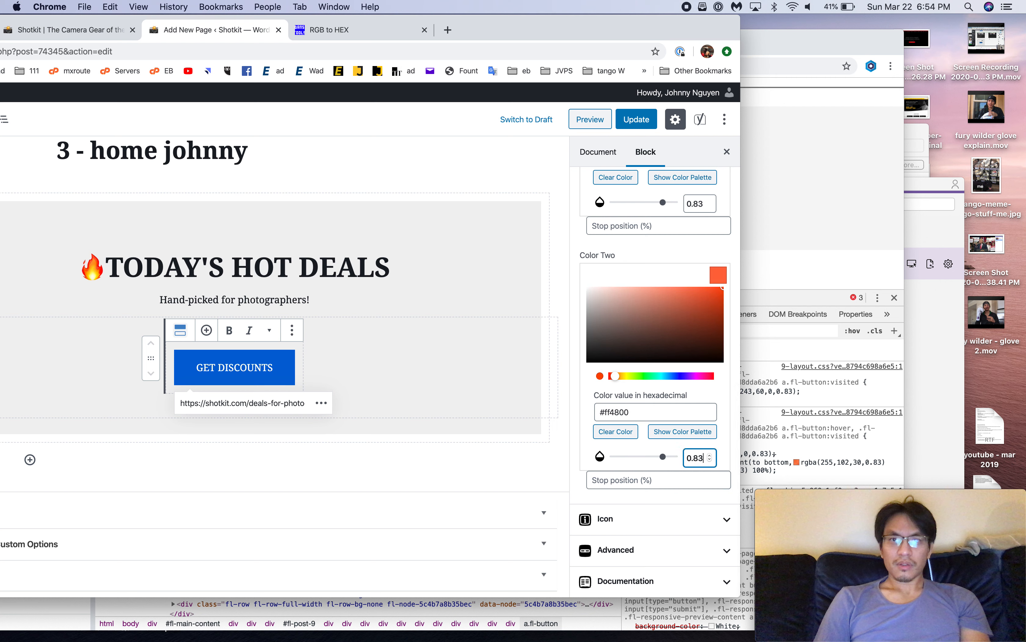
Step: Shrink and move aside QuickTime Player's Movie Recording window, and bring the Chrome window fully back into view
mouse_move(794, 499)
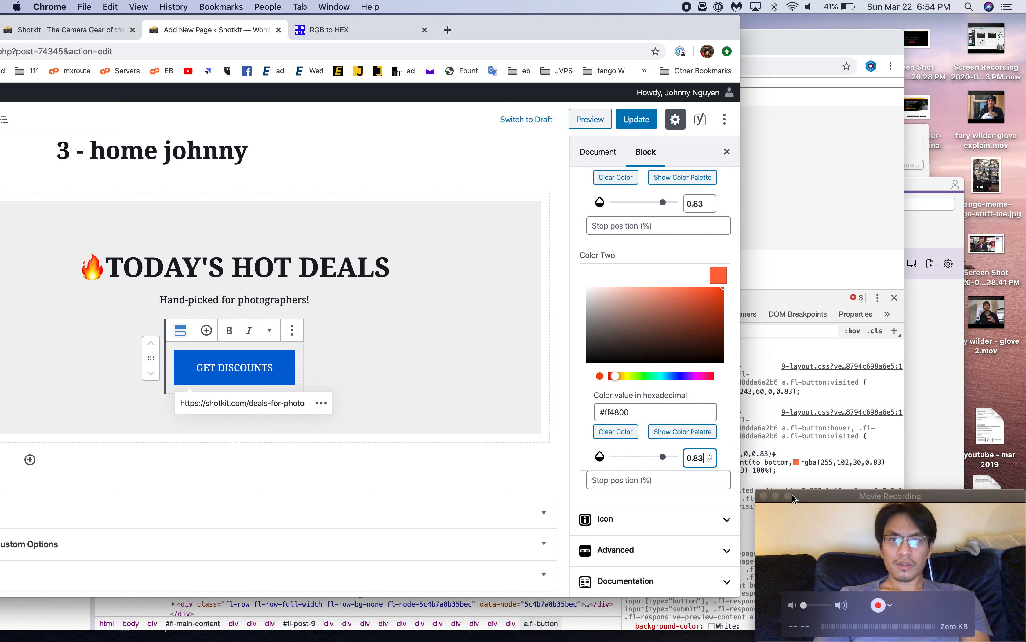
click(754, 492)
drag(755, 492, 780, 508)
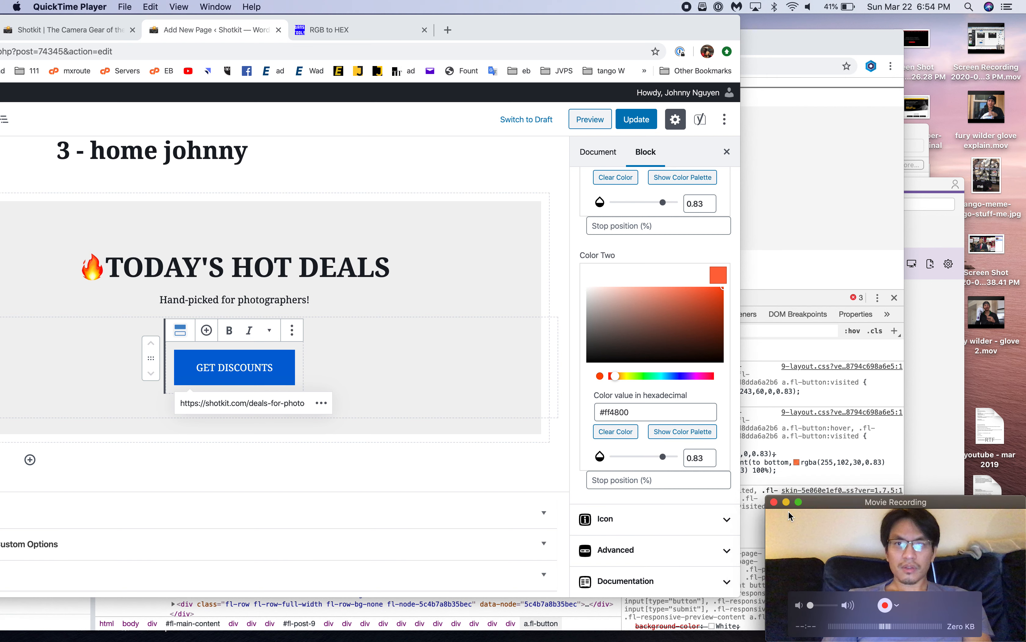
drag(870, 507, 914, 506)
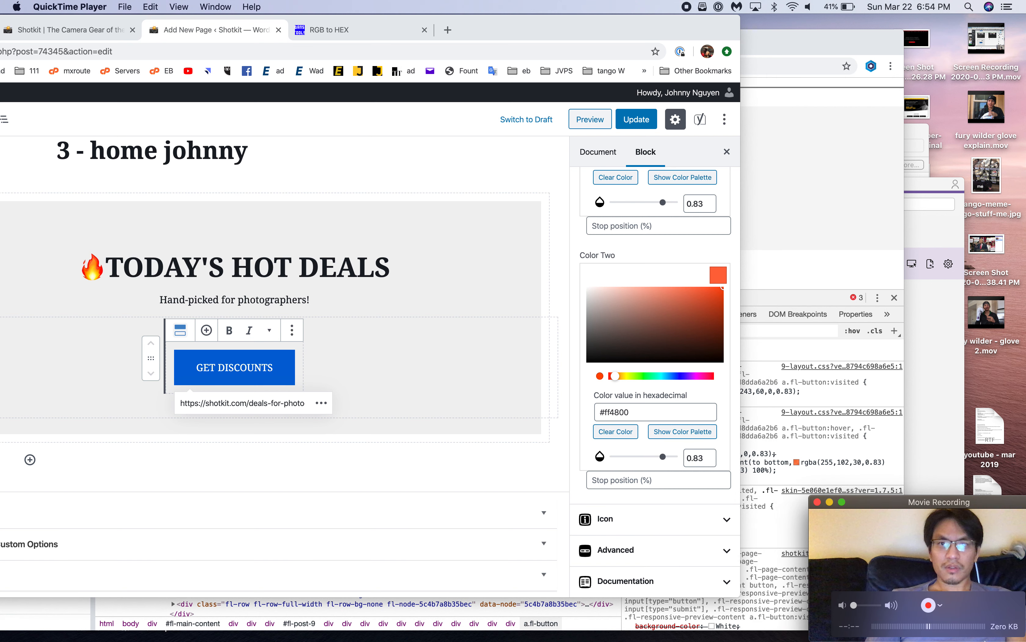
drag(506, 34, 785, 27)
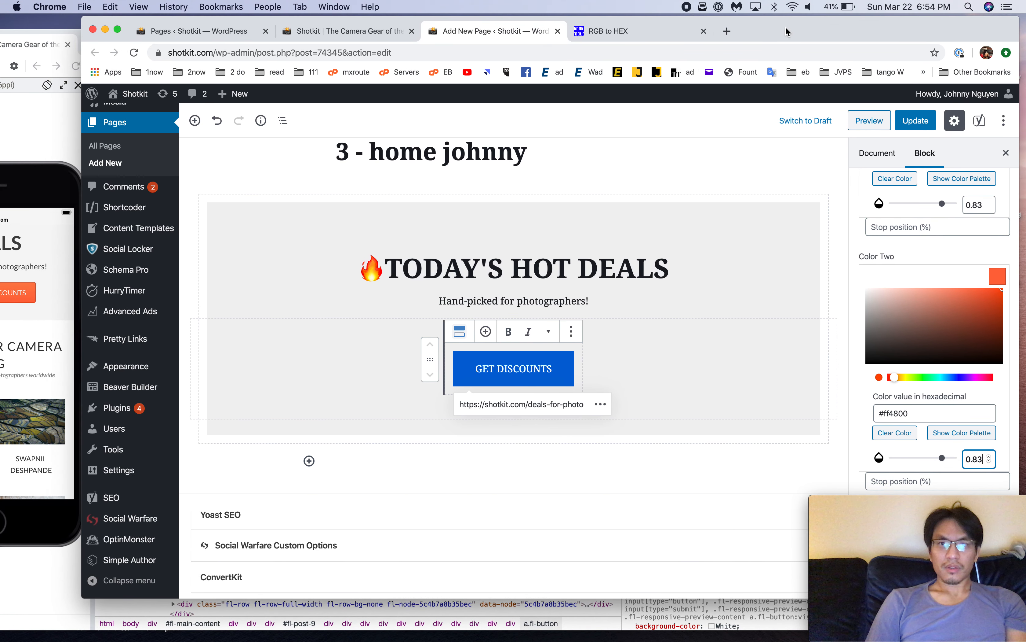
Step: Close the Movie Recording window in QuickTime Player and open a new movie recording
drag(892, 501, 872, 467)
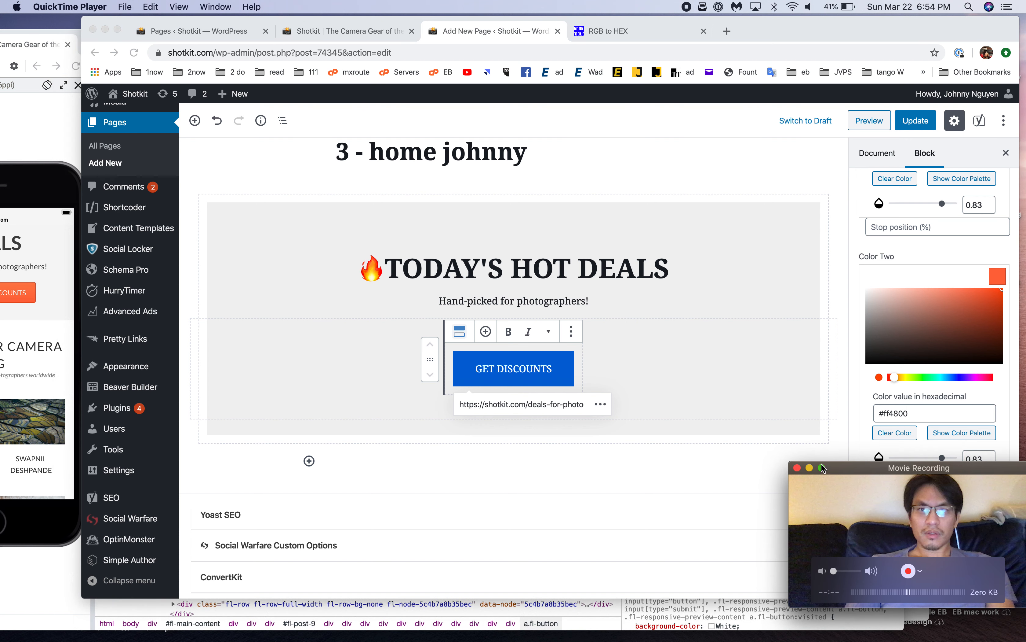
click(797, 468)
click(124, 7)
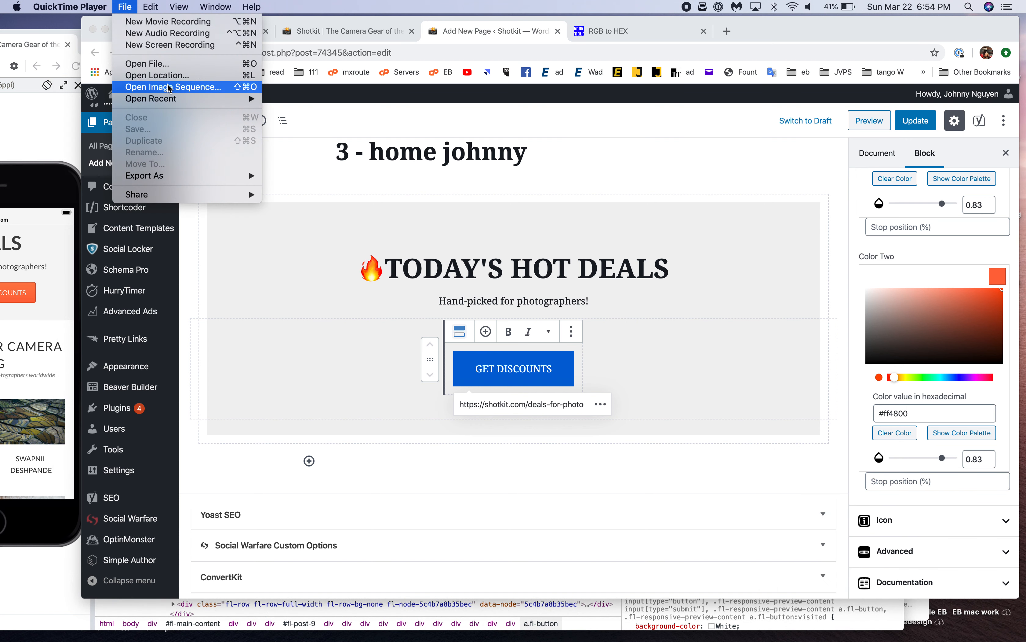
click(175, 23)
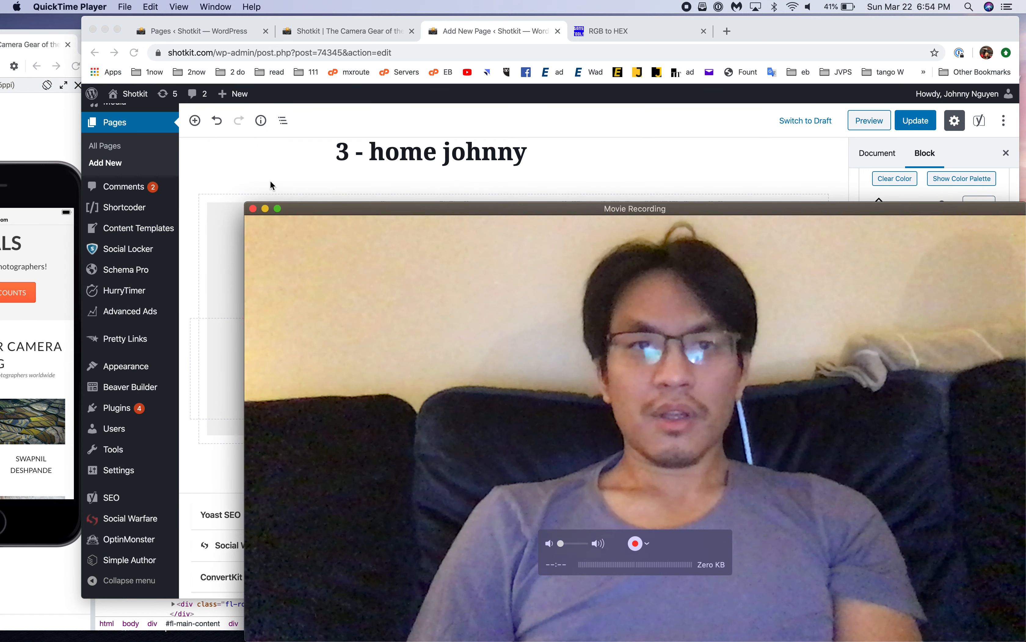
Step: Shrink the new Movie Recording window, move it clear of most block settings, and make it float on top
drag(248, 205, 763, 424)
drag(831, 433, 880, 537)
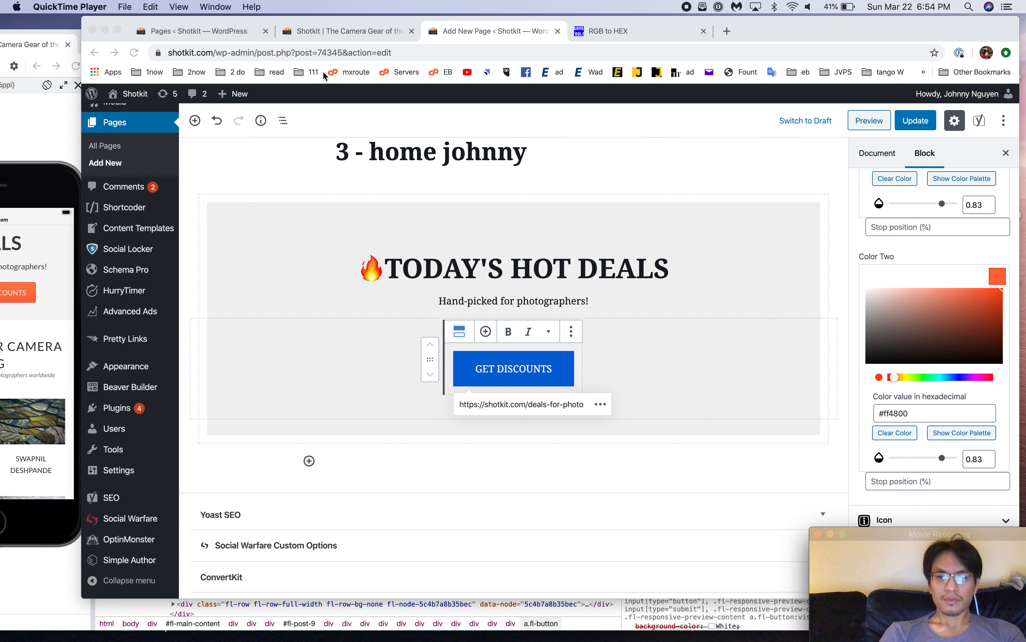
click(132, 6)
mouse_move(192, 5)
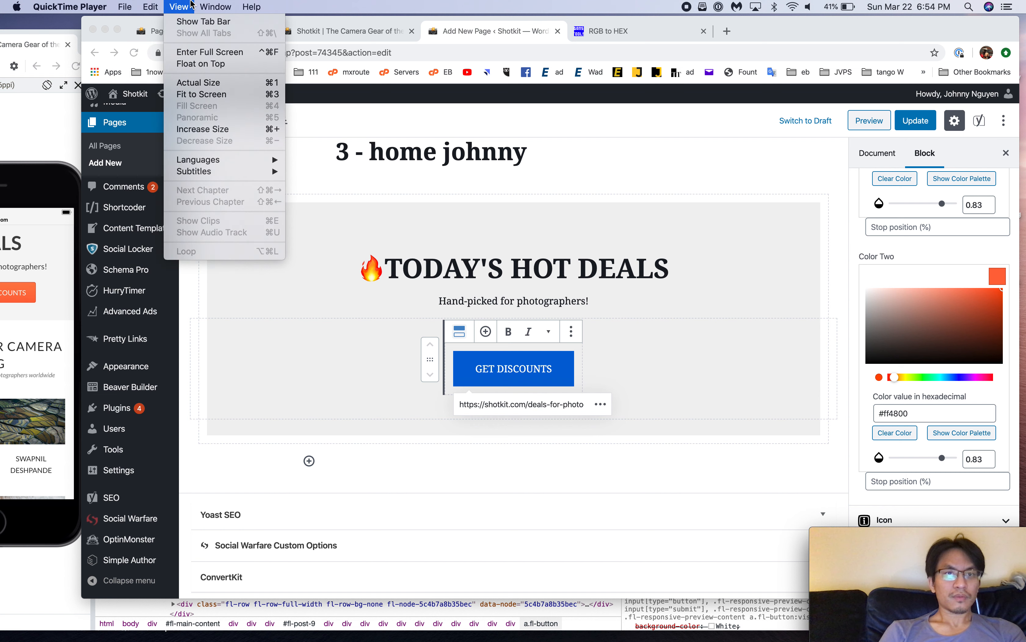
click(206, 65)
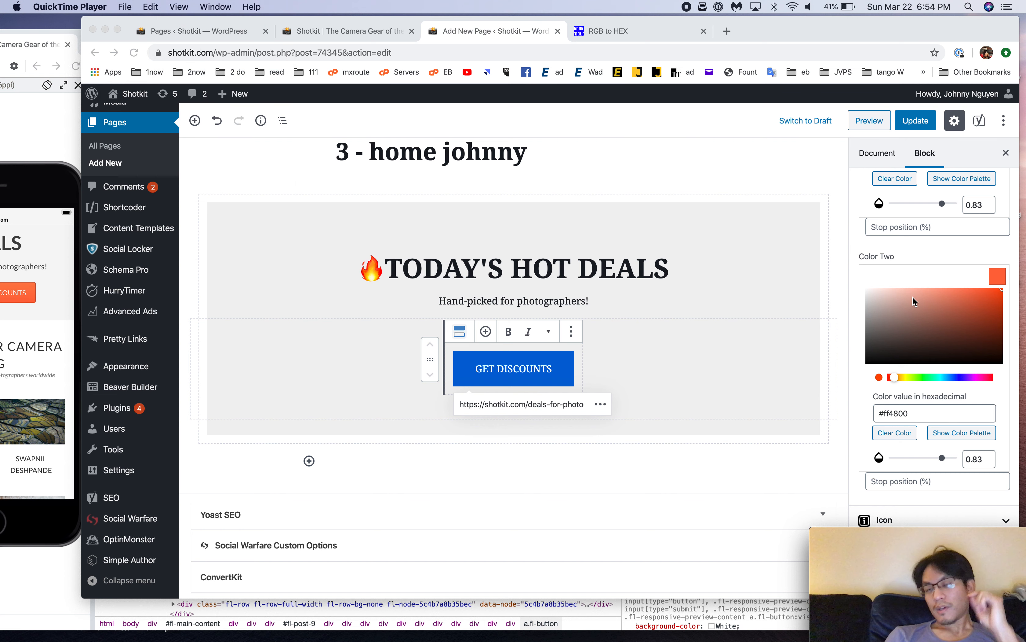
Step: Check the live button's first gradient color in Blisk and return to the RGB to HEX page in Chrome
scroll(868, 364, down, 3)
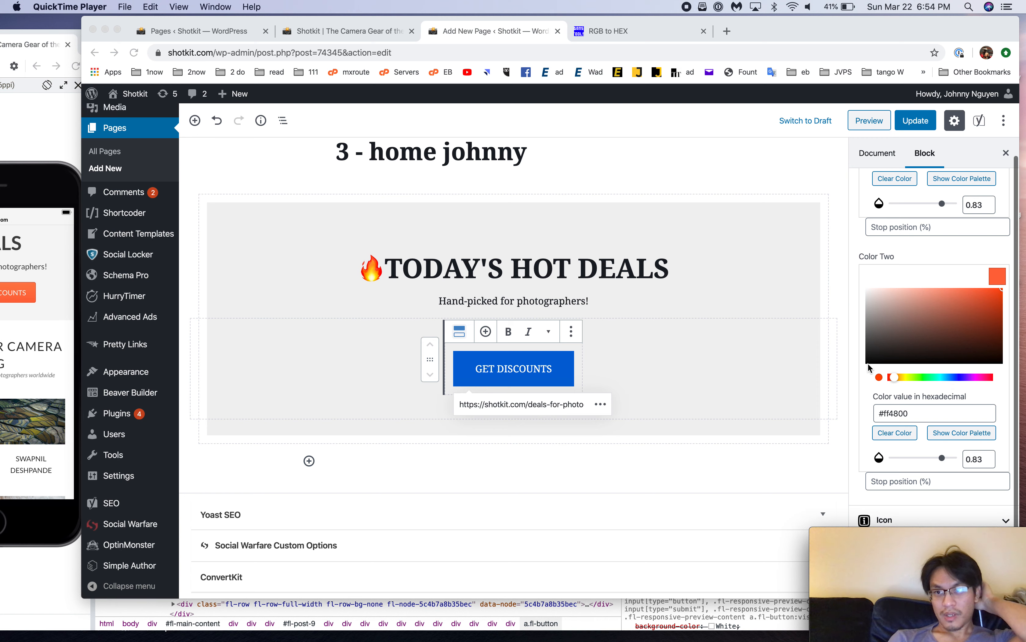
scroll(903, 300, up, 4)
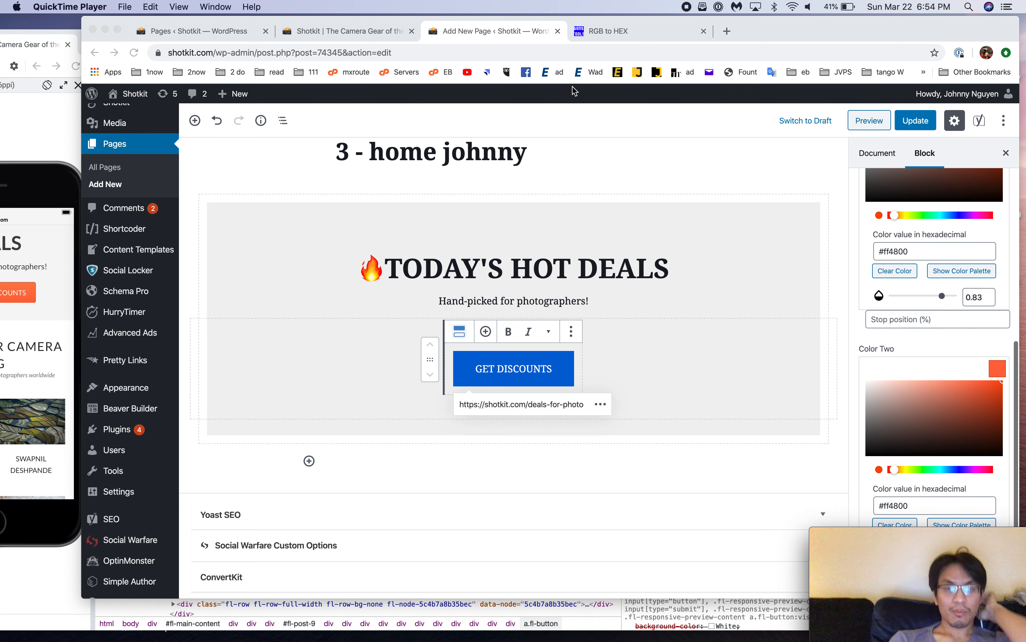
click(51, 42)
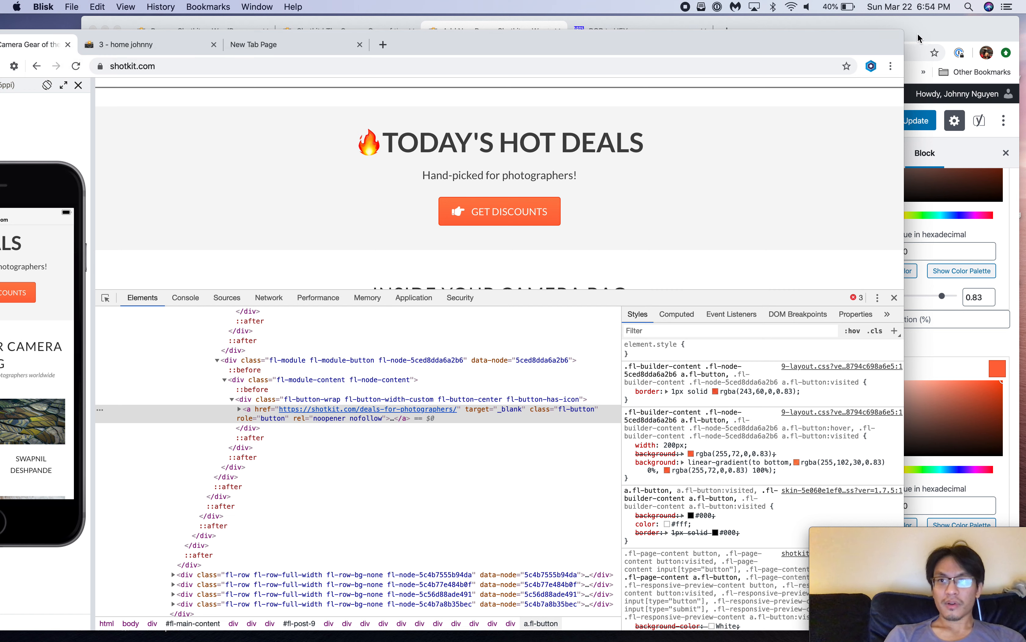
click(907, 38)
click(619, 37)
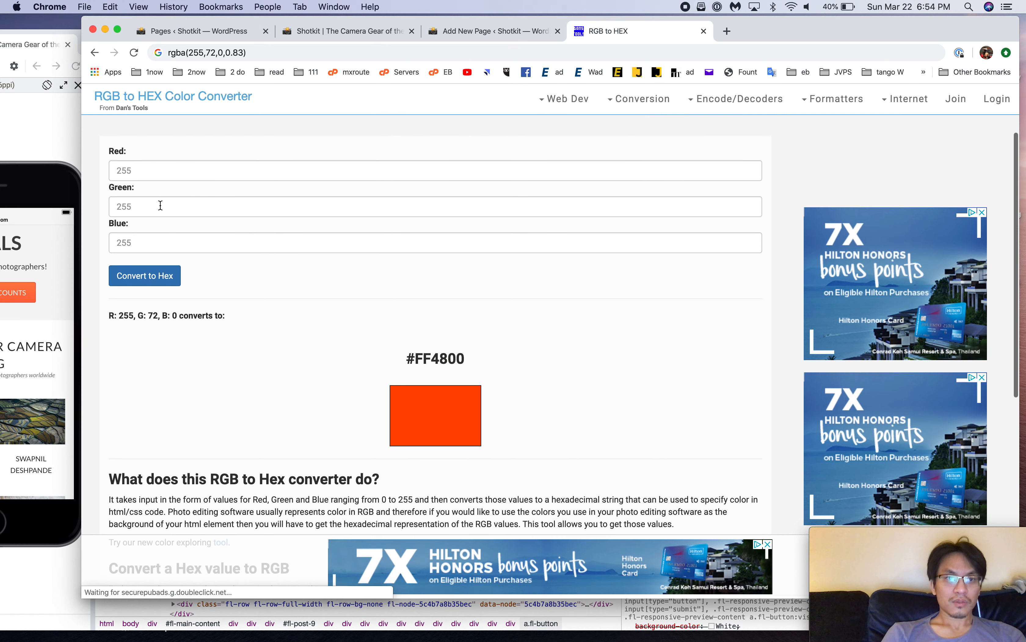
Step: Convert red 255, green 102 and blue 30 to hexadecimal and select the resulting color code
click(158, 201)
key(shift+Tab)
text(255)
key(Tab)
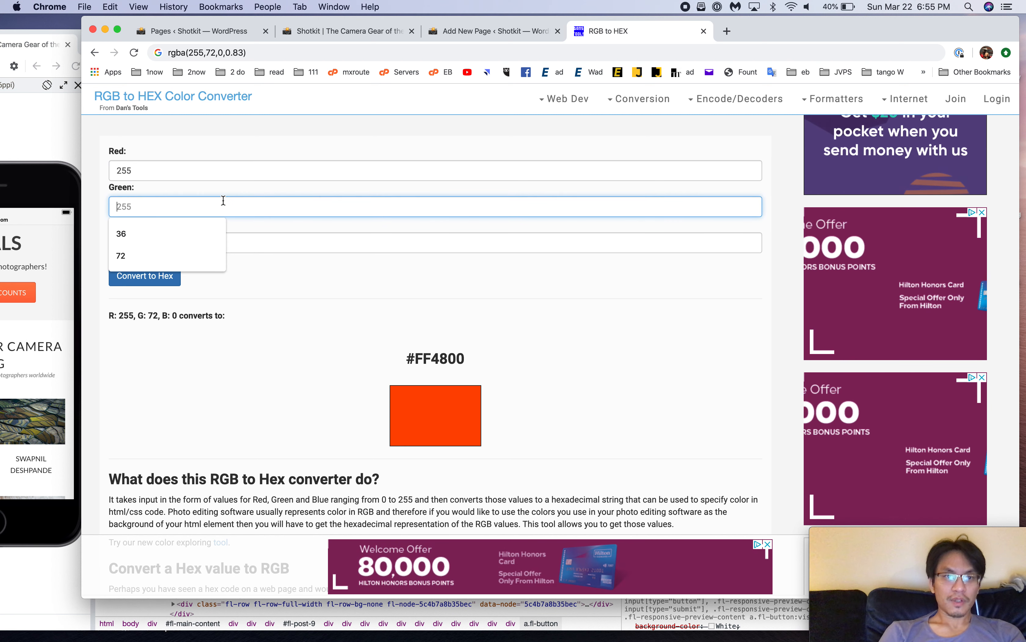
text(102)
key(Tab)
text(30)
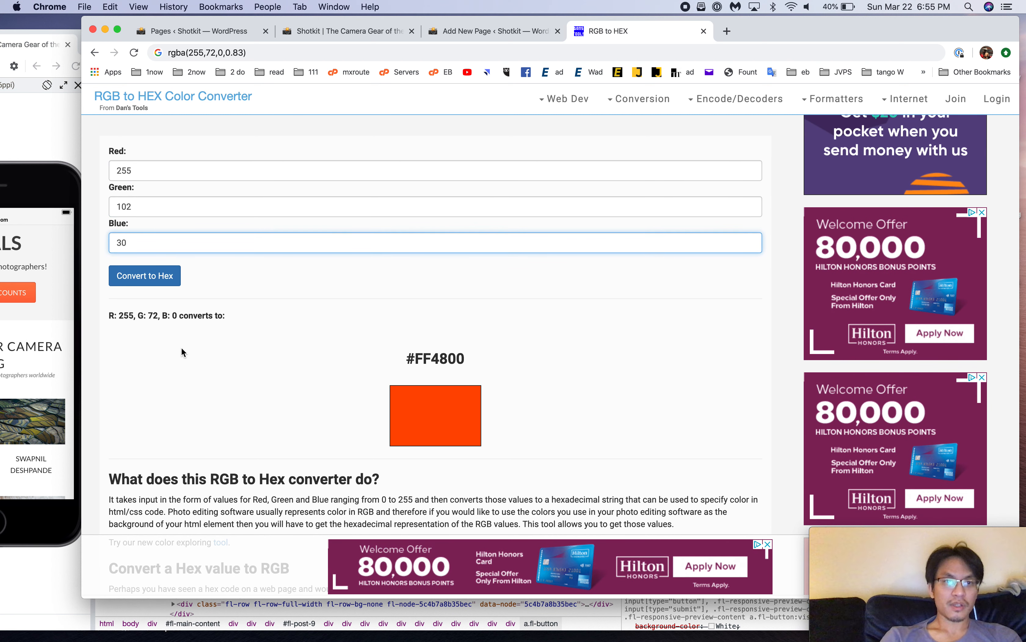
click(160, 280)
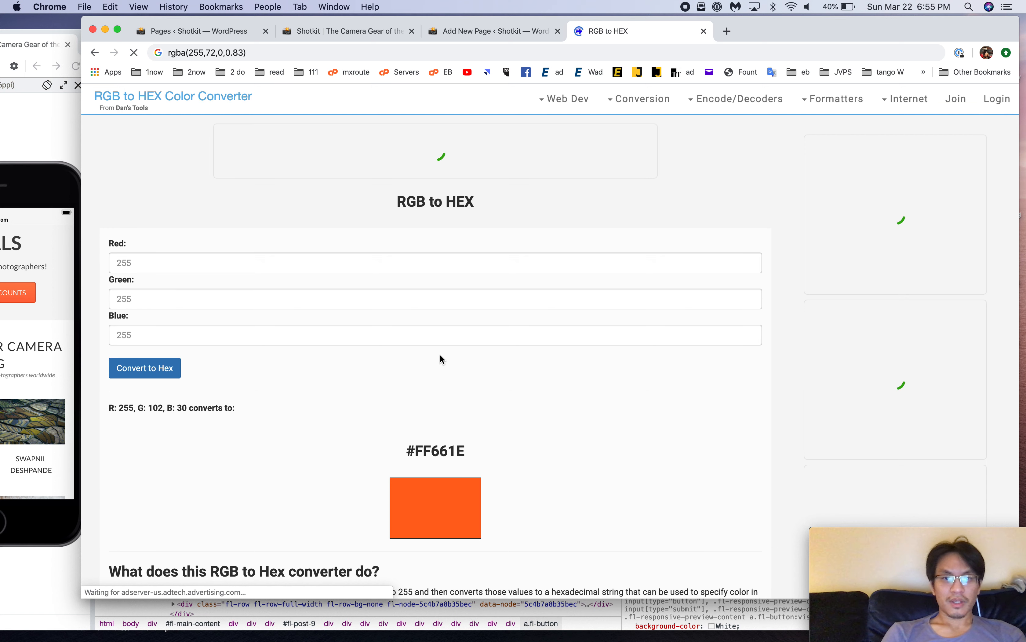
double_click(445, 450)
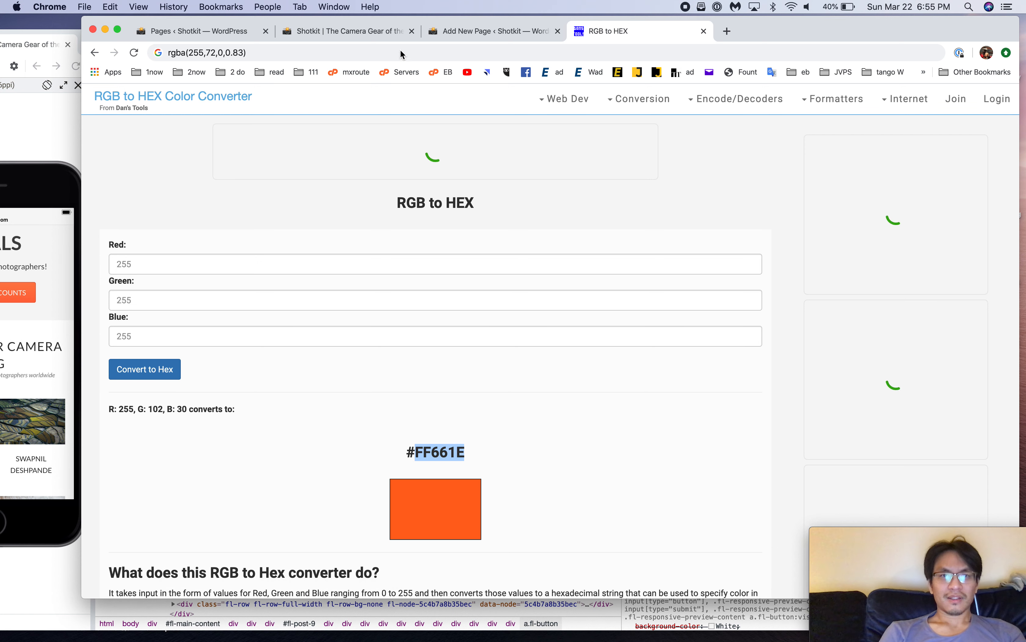
Step: Return to the page editor and set the button gradient's Color One to #ff661e
click(387, 35)
click(234, 37)
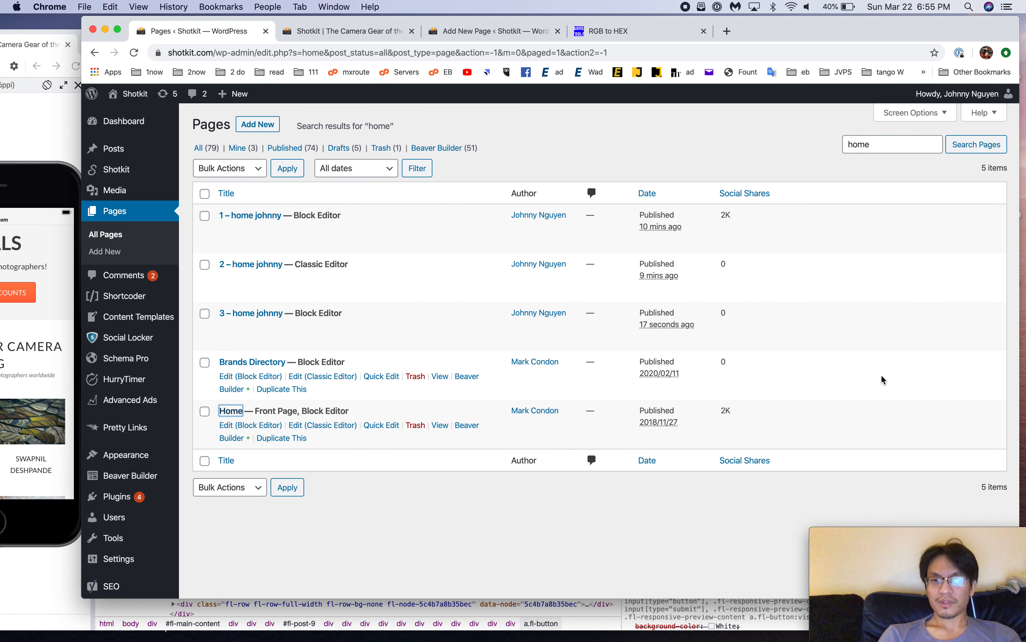
click(492, 33)
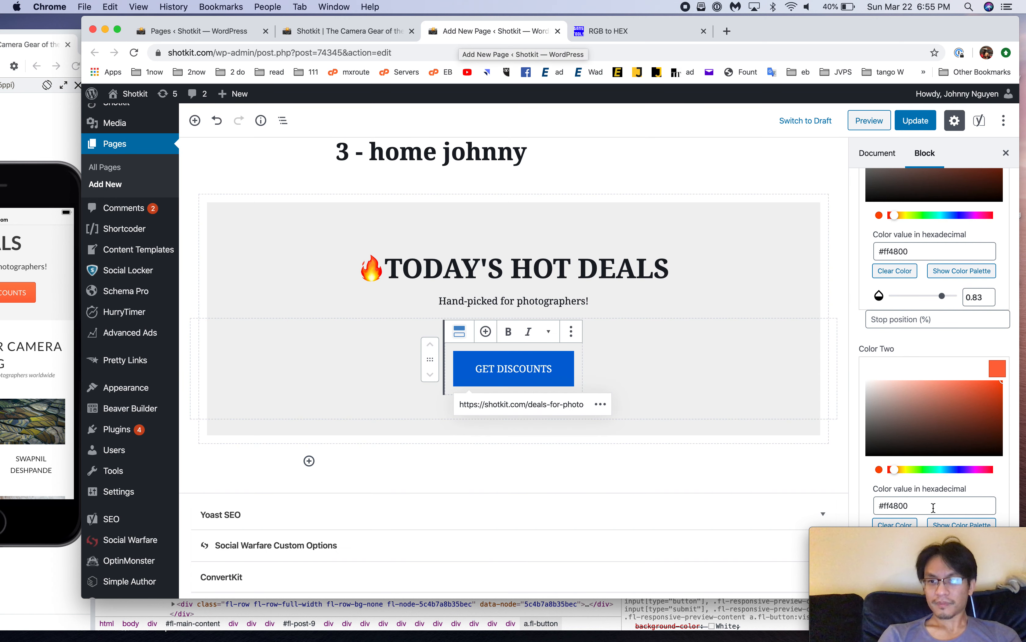
triple_click(899, 251)
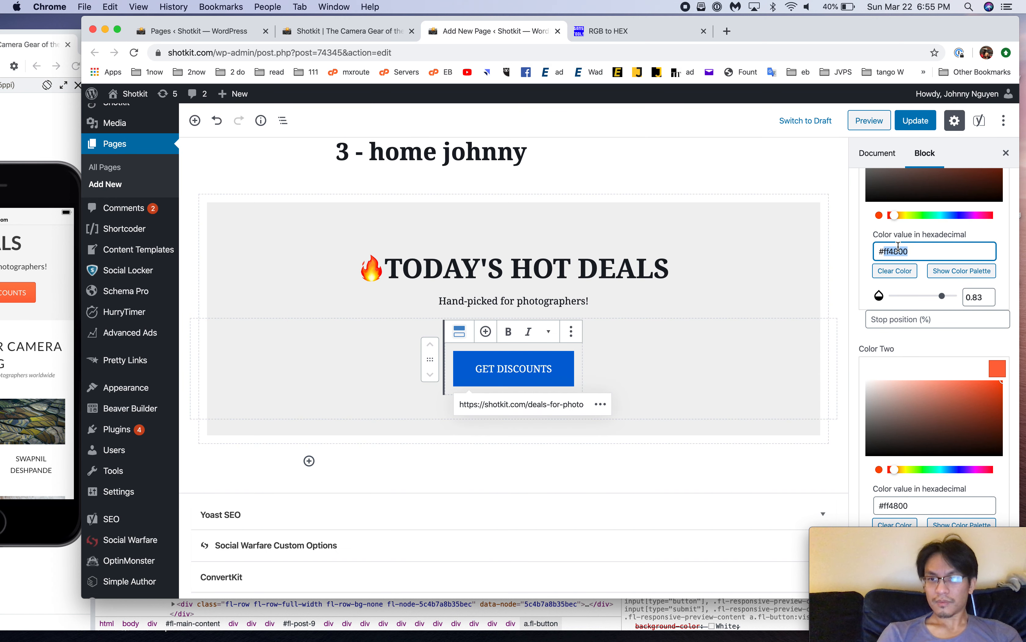
text(#ff601e)
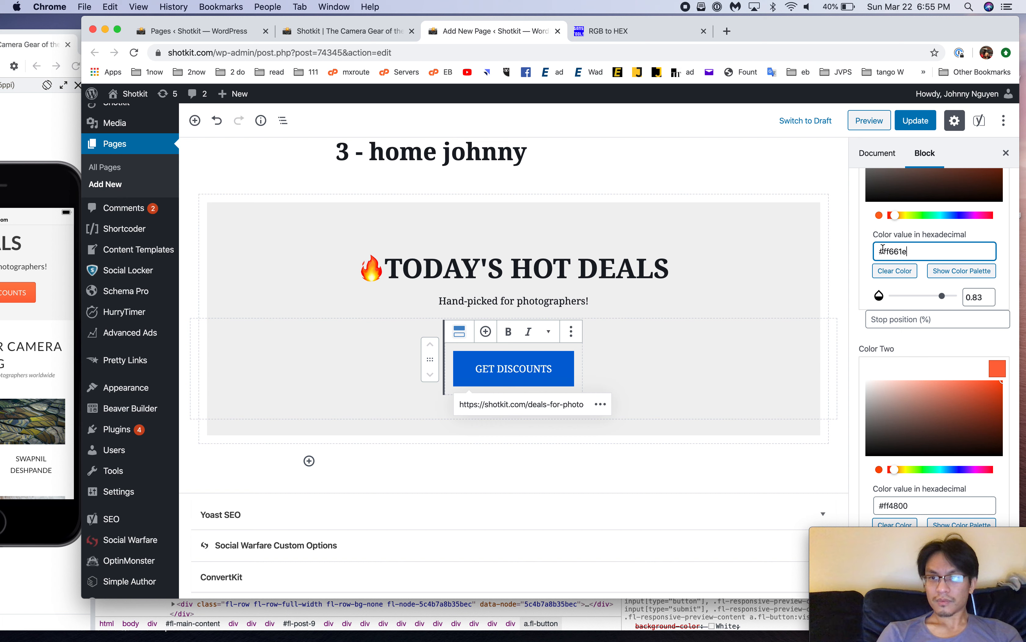
Step: Update the page and clear the GET DISCOUNTS button's normal background color
click(916, 122)
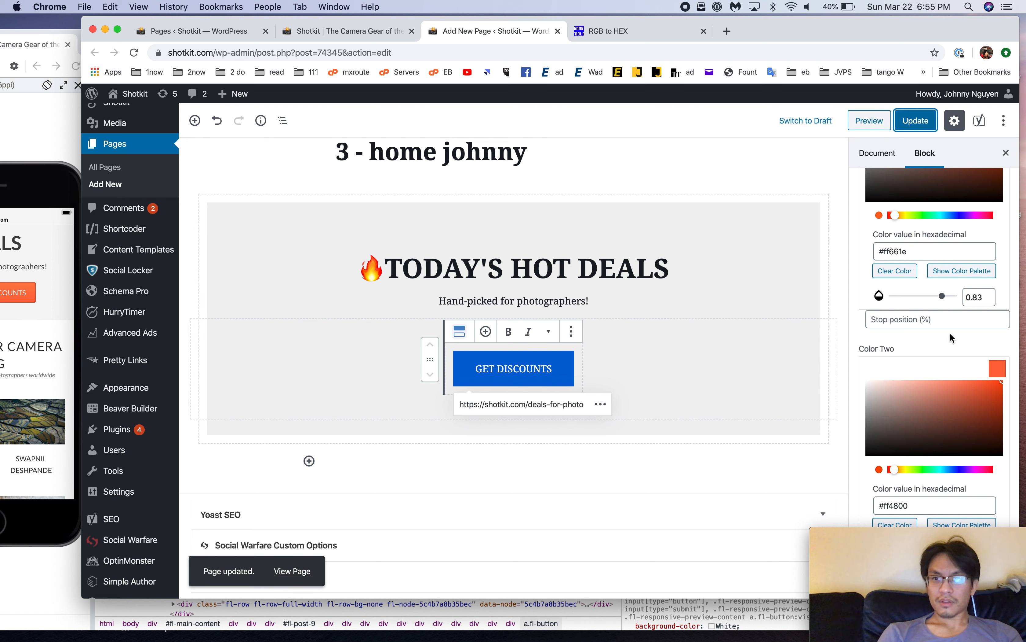
scroll(950, 333, up, 10)
scroll(951, 338, up, 1)
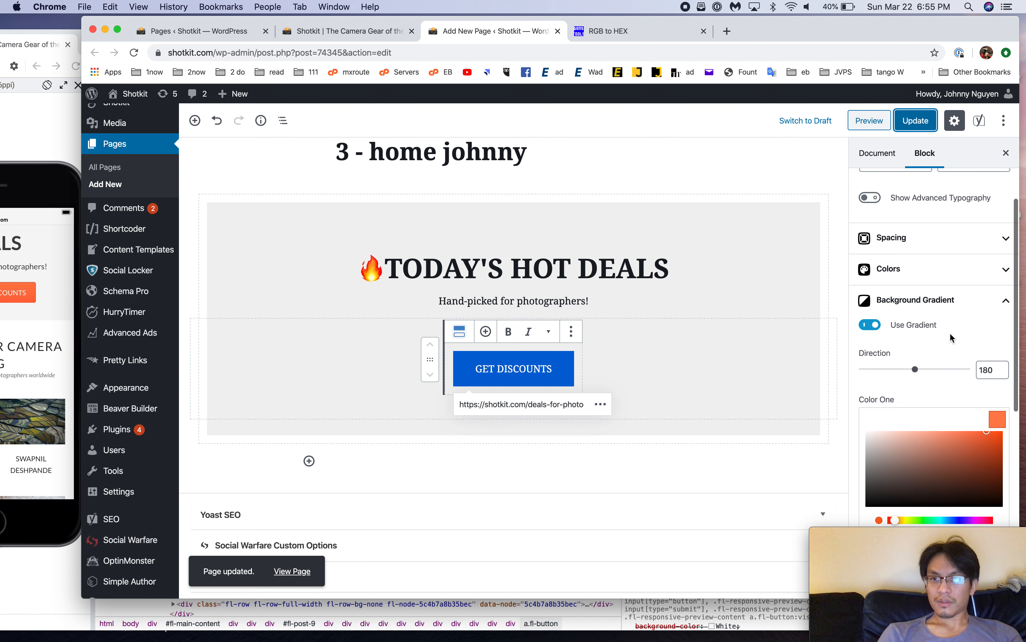
click(968, 272)
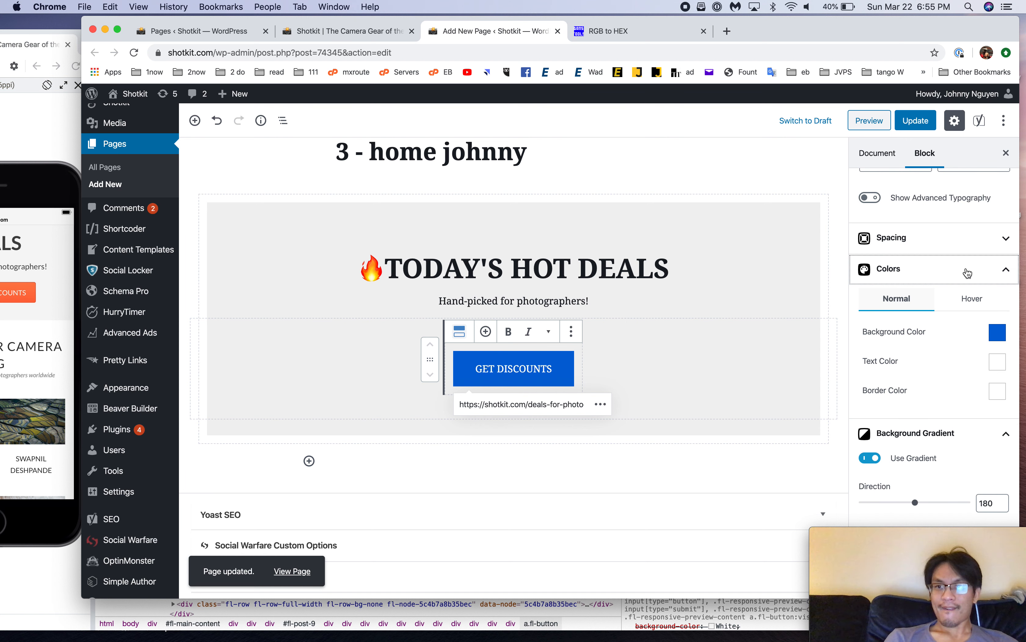
click(997, 332)
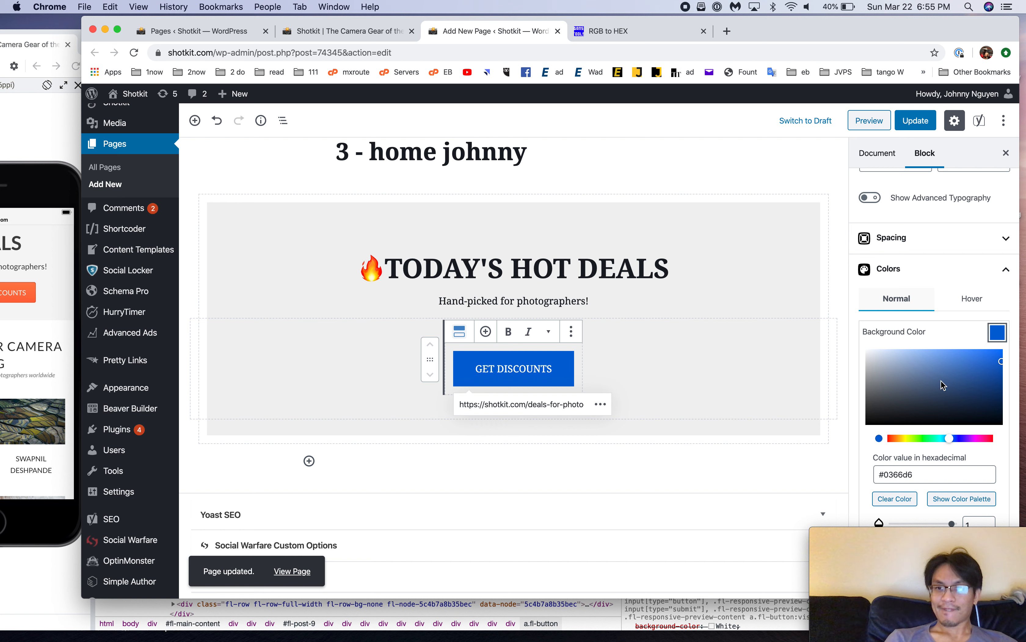
scroll(942, 384, down, 3)
click(902, 474)
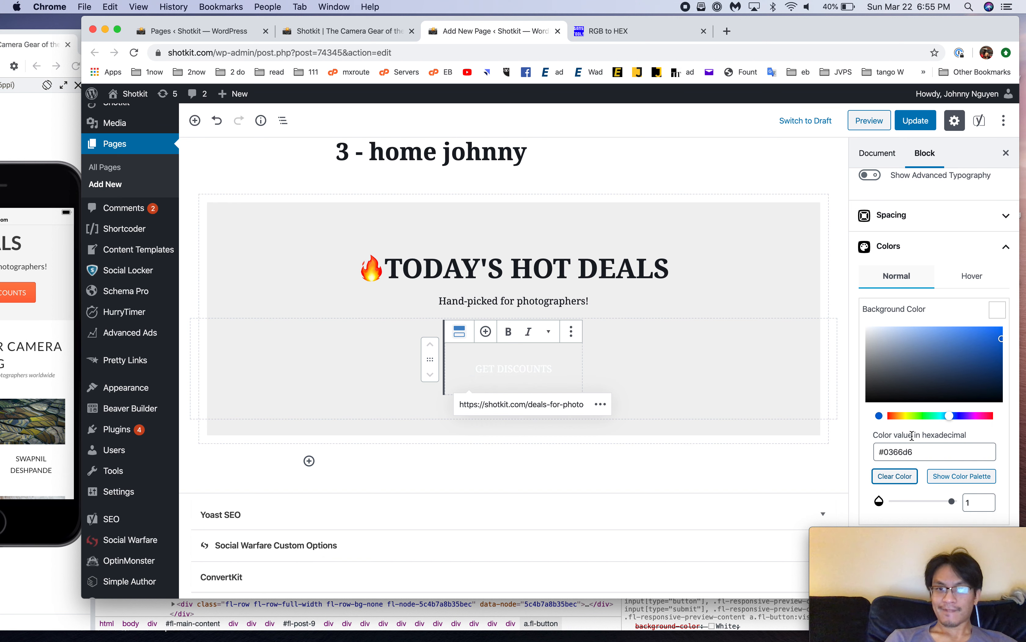
Step: Compare the button's normal and hover color settings with the live button's styles in Blisk, returning to Chrome
scroll(933, 308, down, 5)
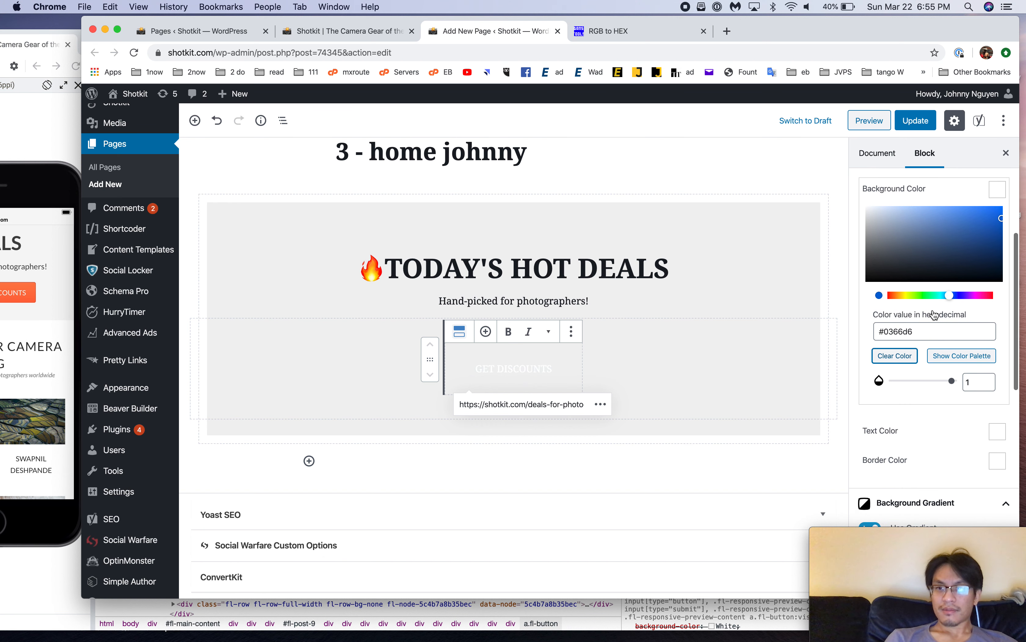
scroll(935, 310, up, 5)
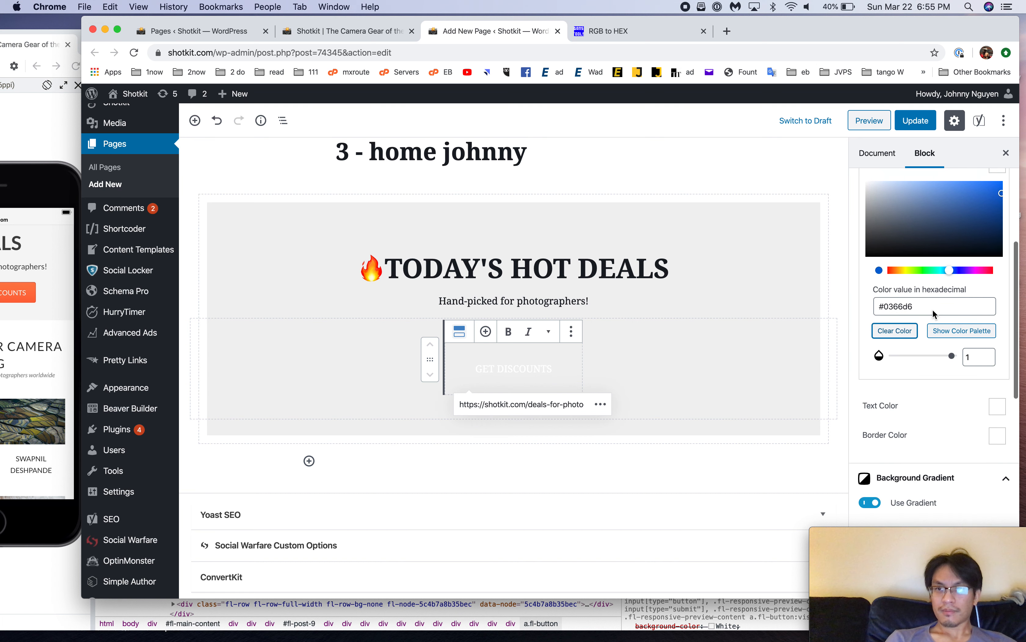
click(961, 212)
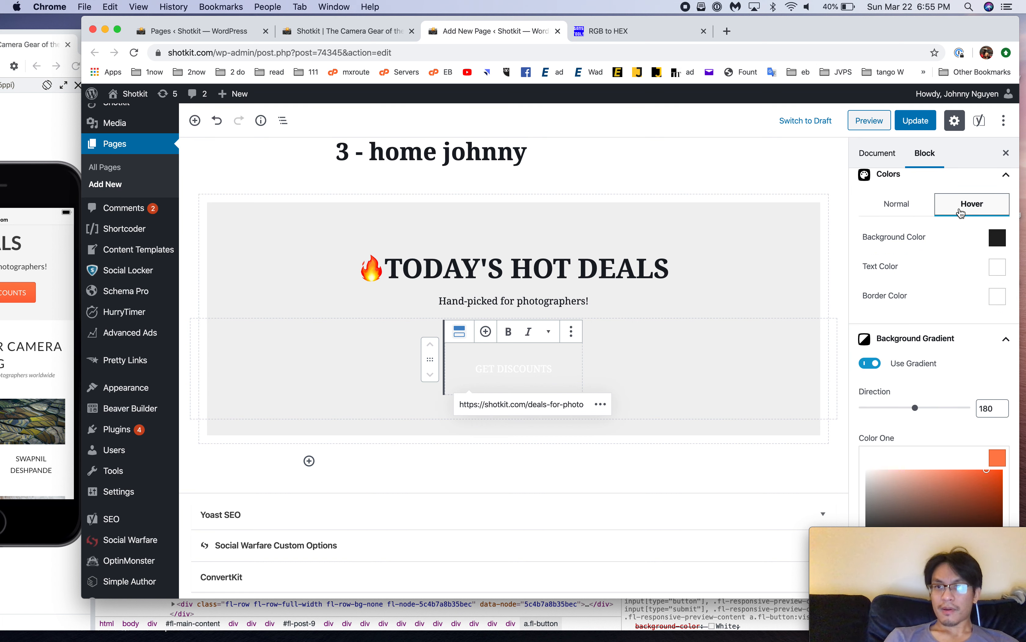
click(896, 205)
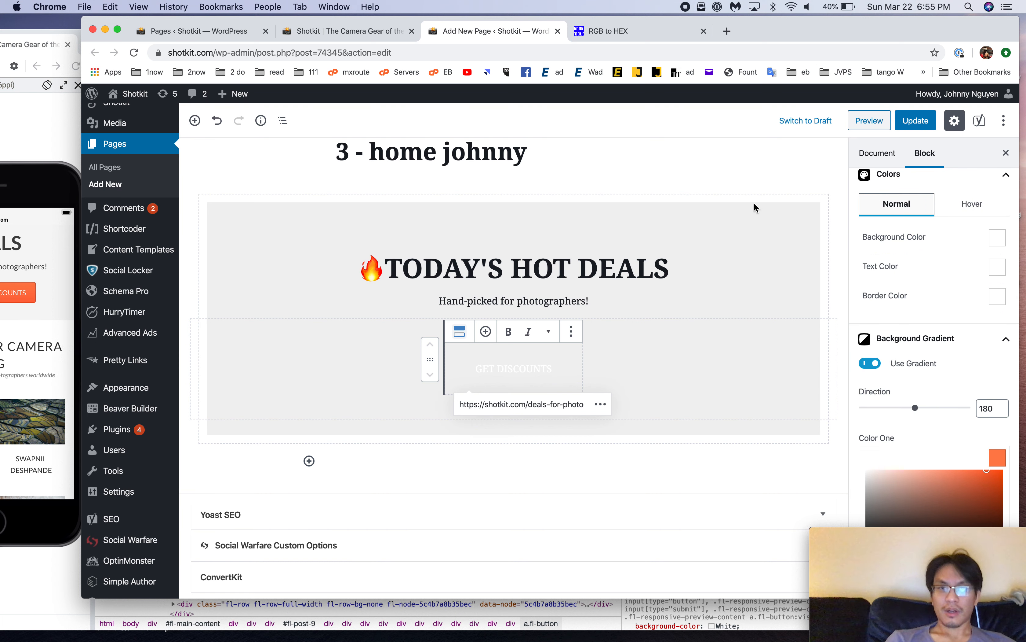
click(60, 57)
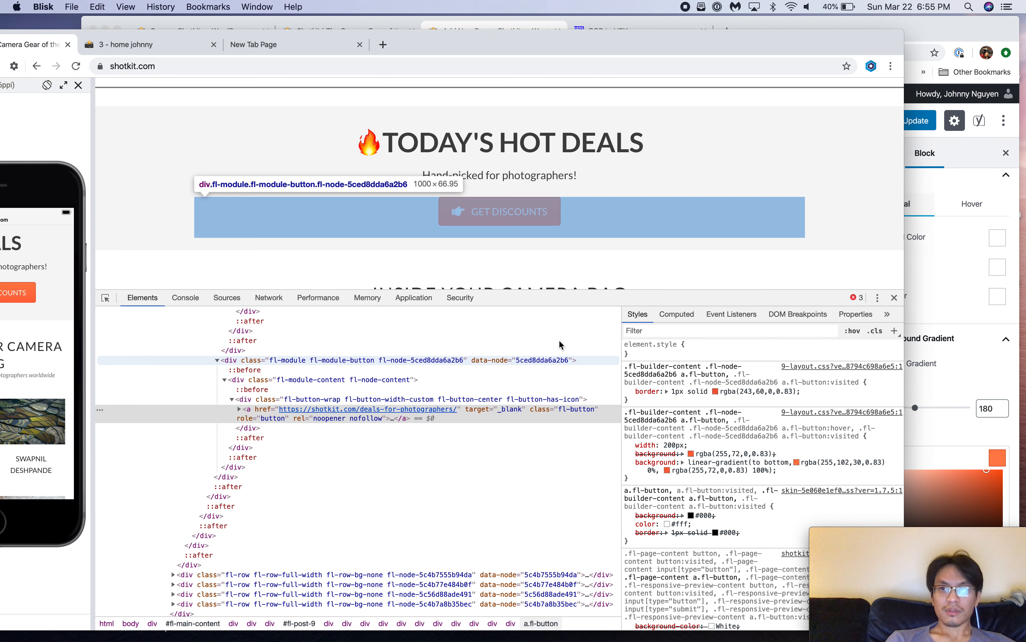
click(980, 207)
click(971, 204)
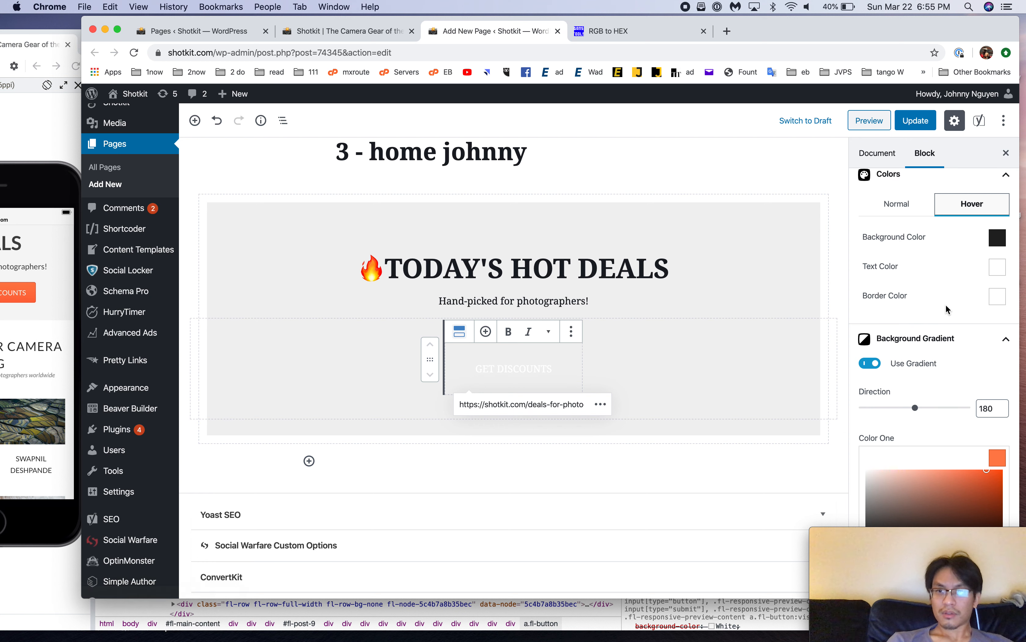
Step: Set the opacity of the button gradient's Color One to 1
scroll(947, 310, down, 3)
scroll(947, 310, down, 5)
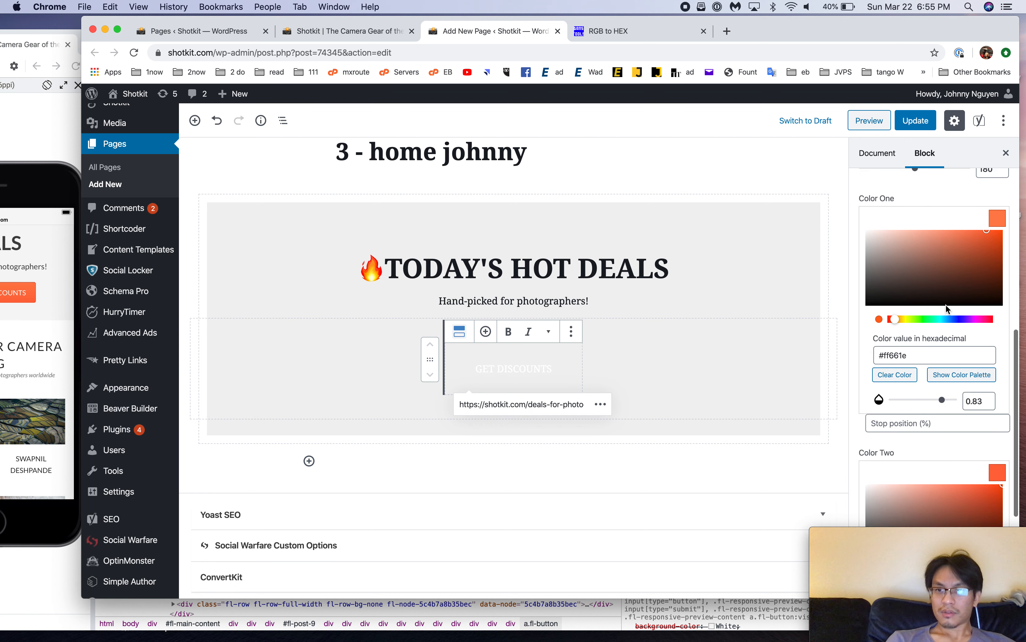
scroll(945, 305, down, 3)
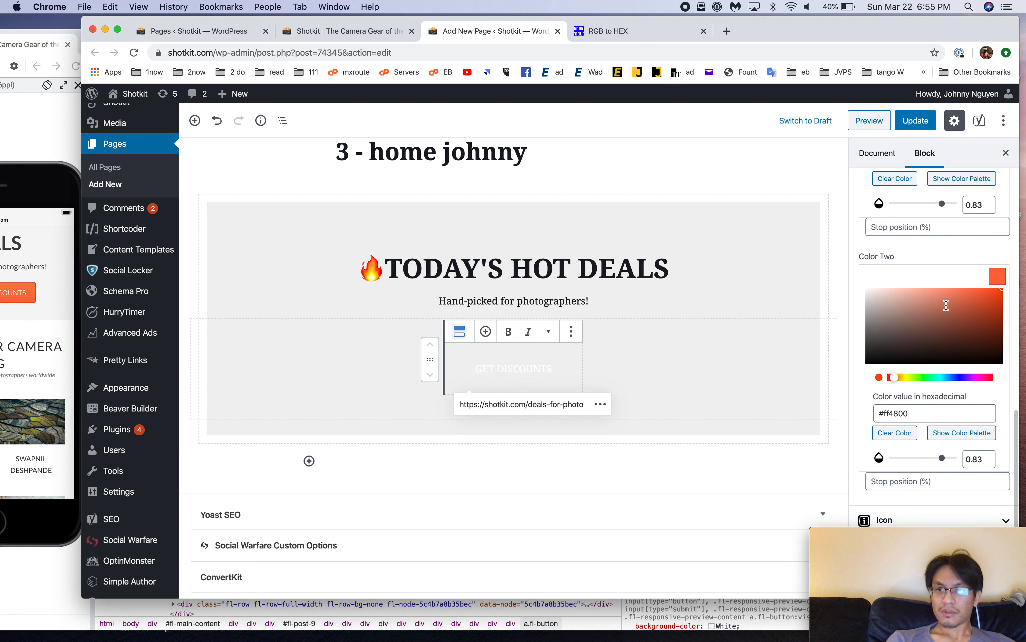
scroll(942, 401, up, 5)
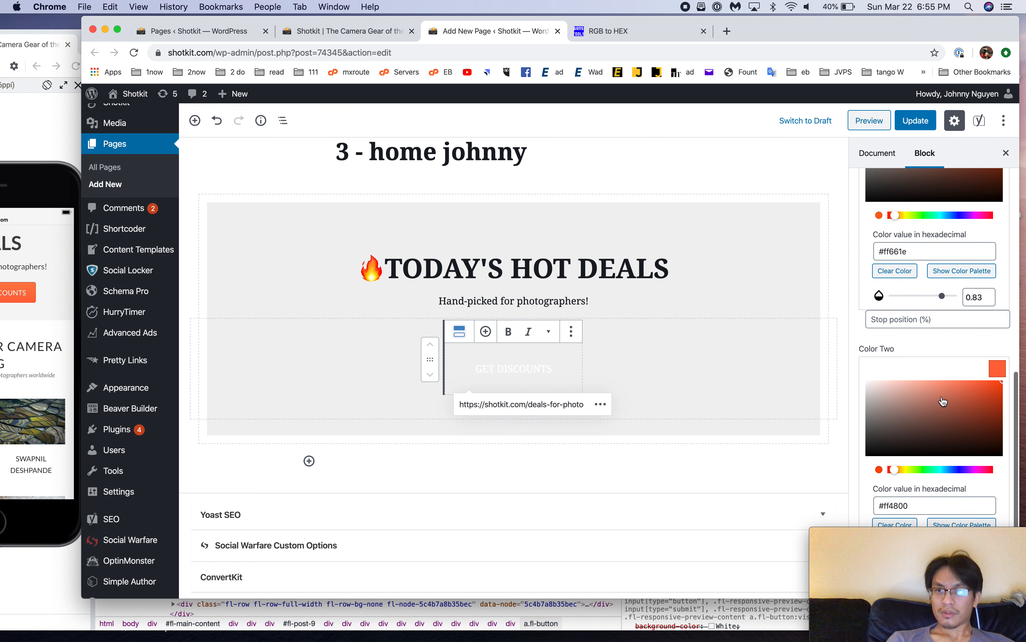
drag(942, 412, 954, 411)
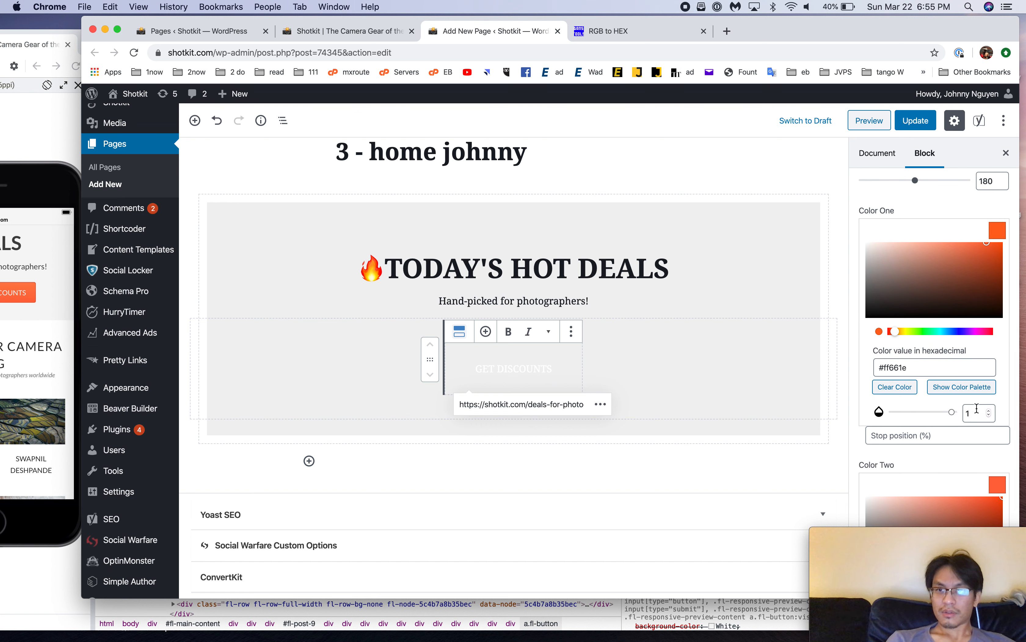
Step: Collapse the gradient settings and set the button's normal background color to #ff661e
scroll(972, 399, up, 5)
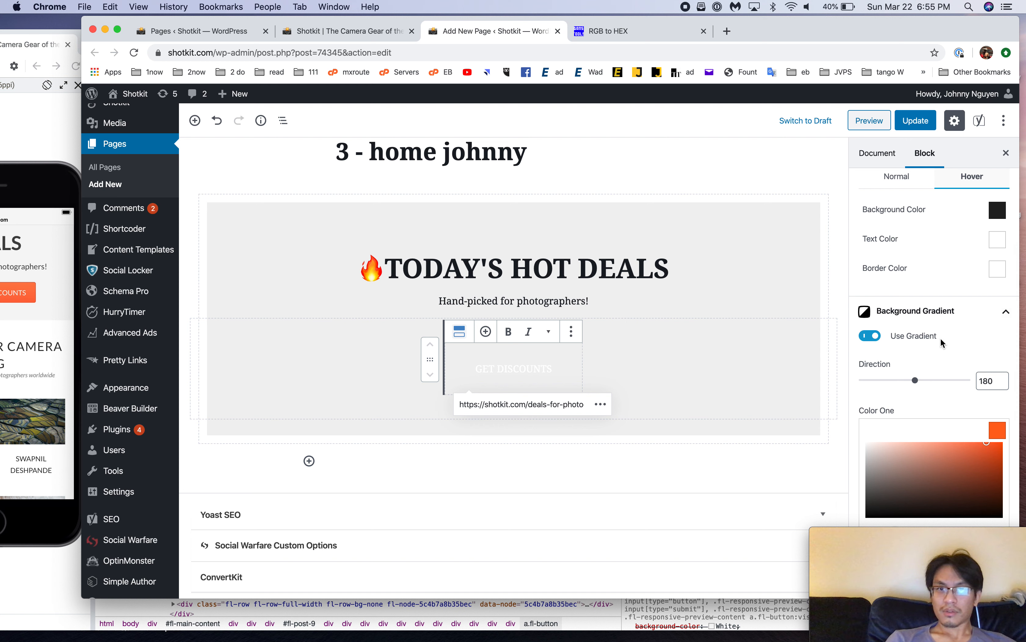
scroll(948, 335, up, 6)
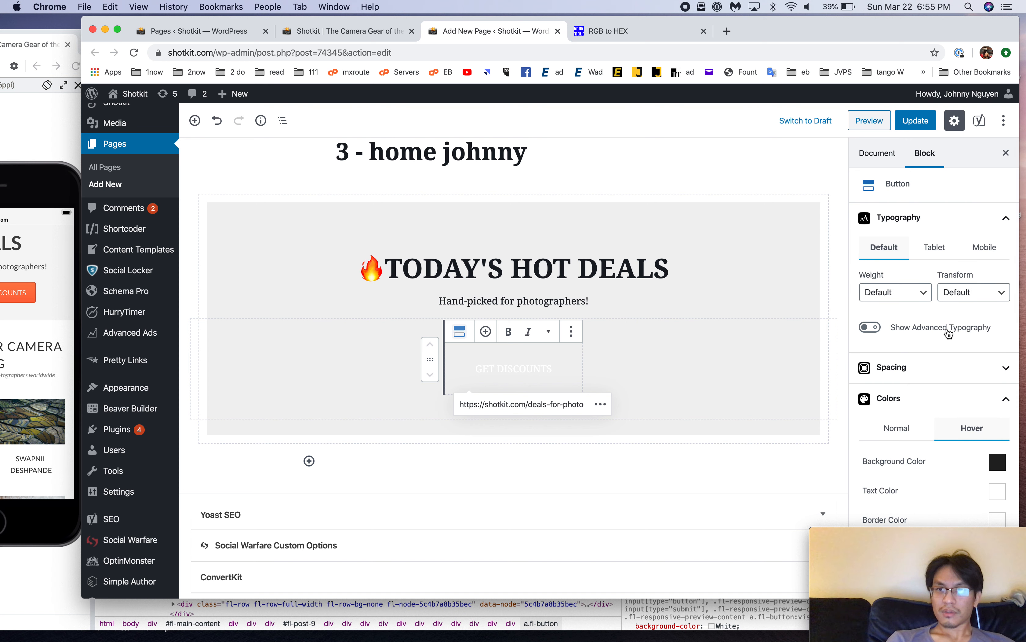
scroll(947, 327, down, 6)
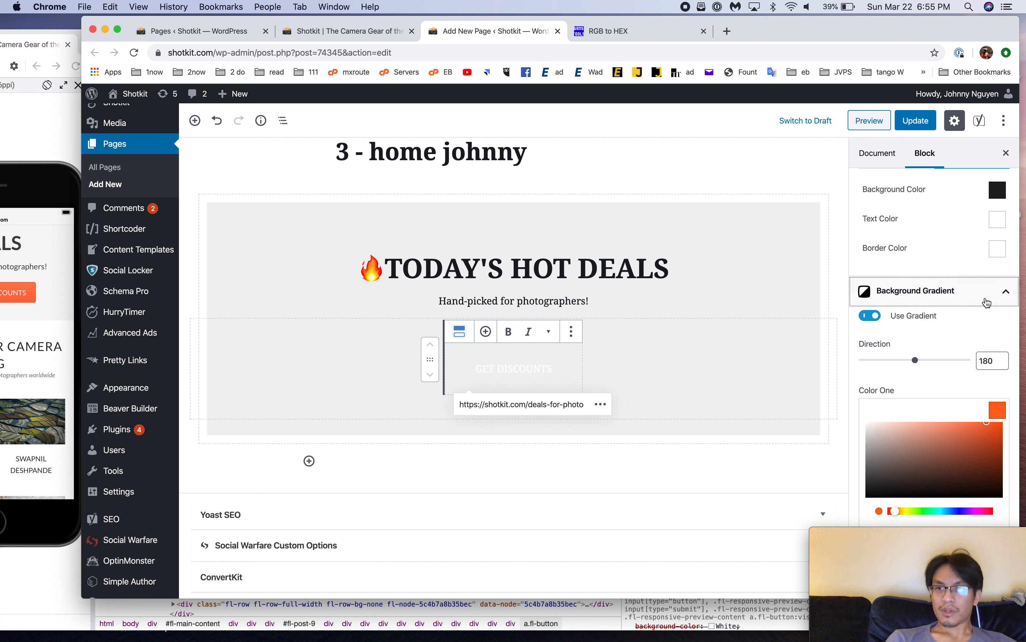
click(986, 304)
click(891, 355)
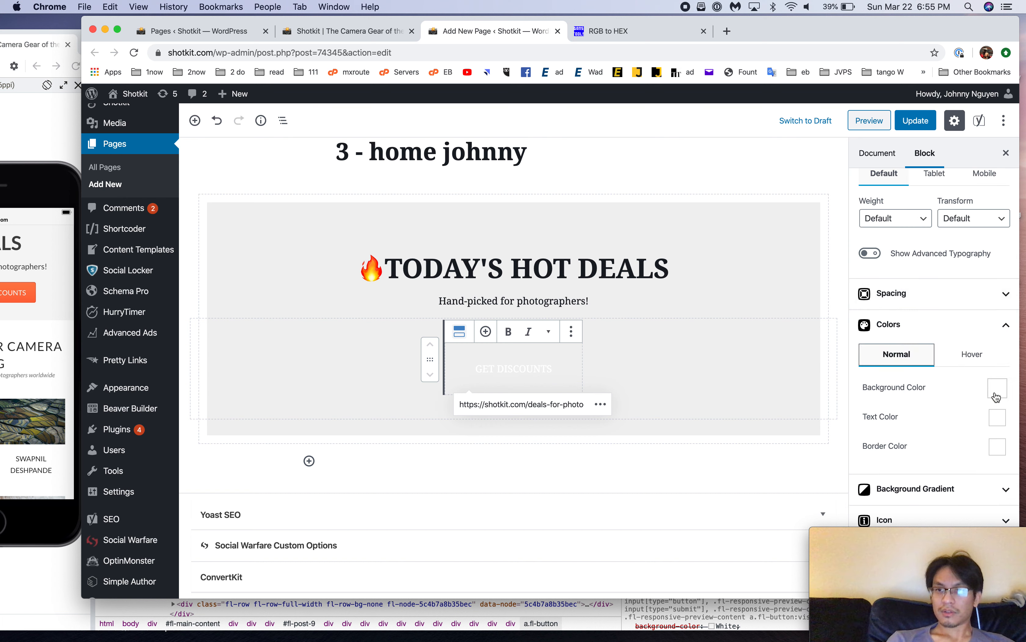
click(997, 389)
double_click(905, 332)
text(ff661e)
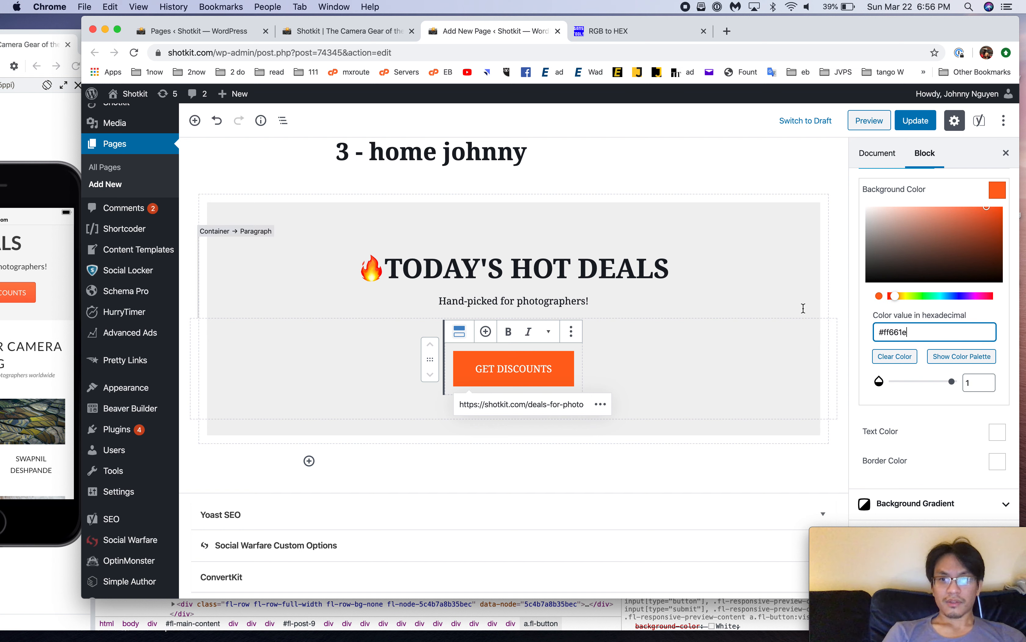
Step: Inspect the live GET DISCOUNTS button's link element in Blisk and examine its border color
click(63, 73)
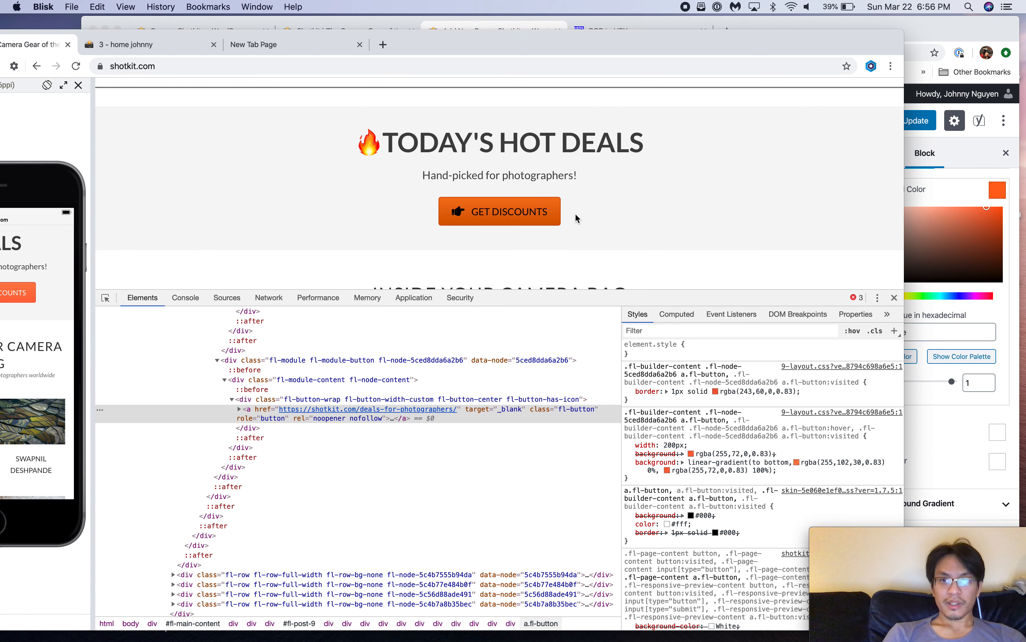
click(430, 400)
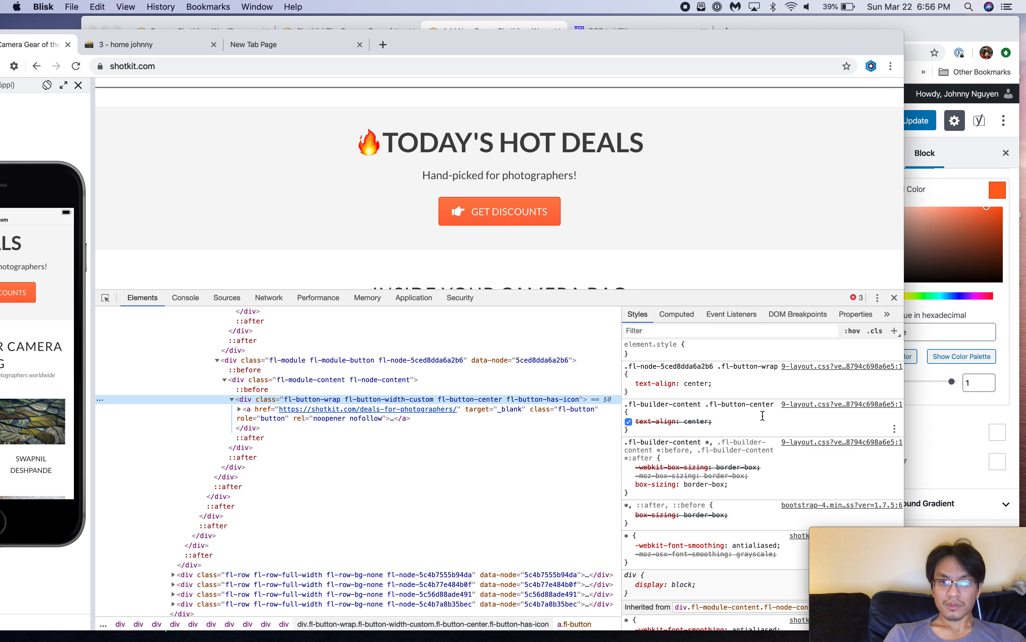
click(530, 414)
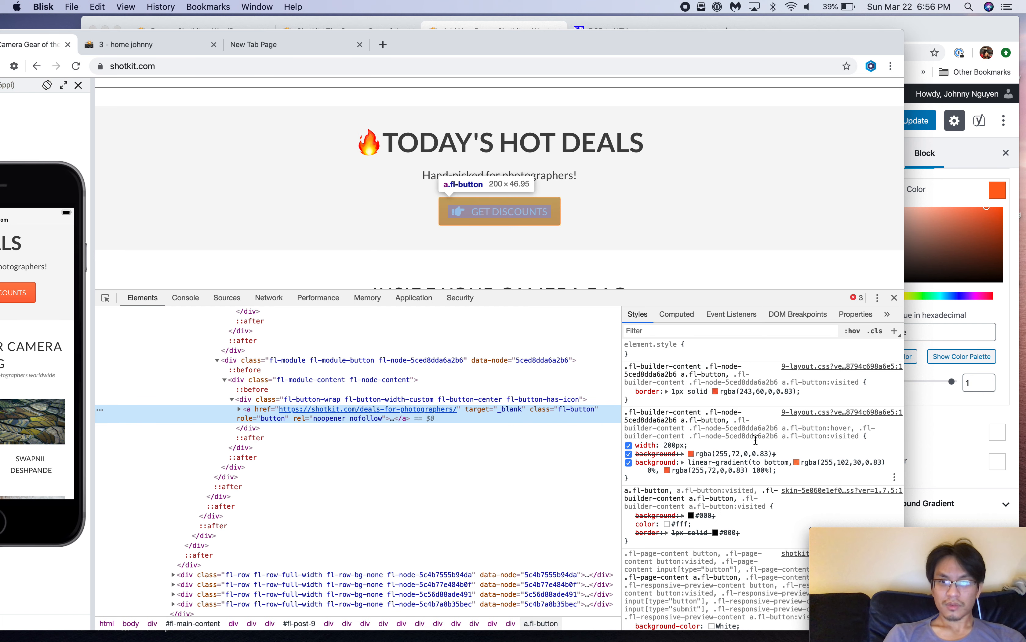
click(746, 390)
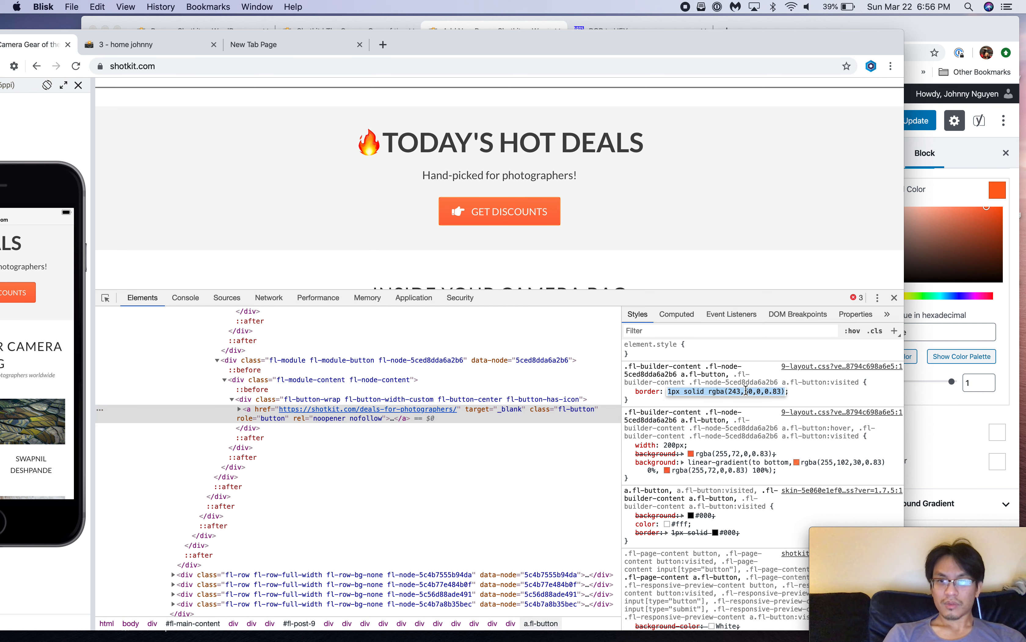
Step: Return to the RGB to HEX page in Chrome, convert red 243, green 60, blue 0, and select the resulting color code
click(929, 27)
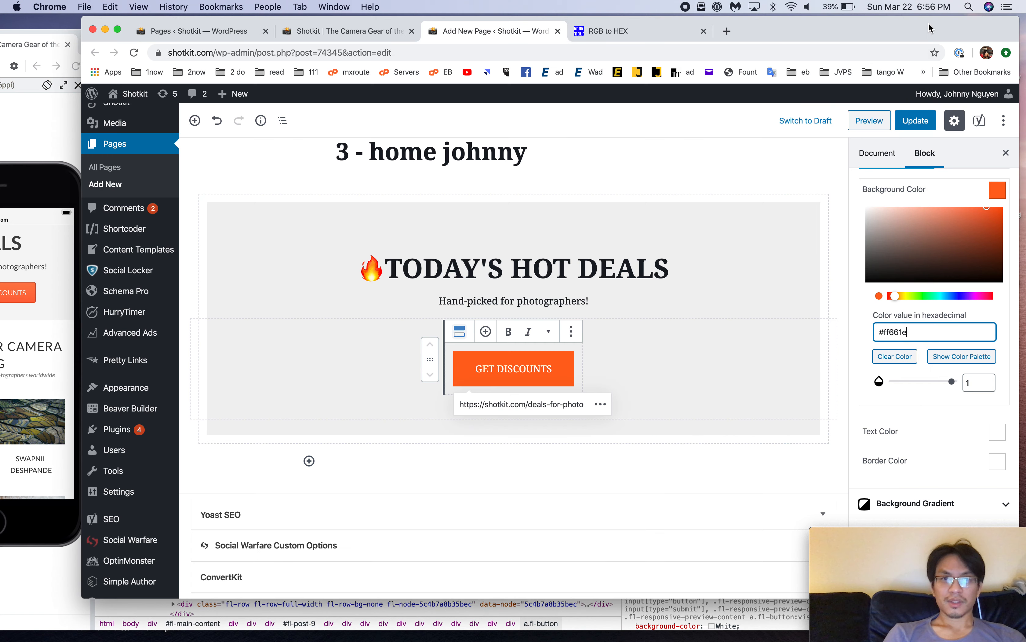
click(570, 36)
click(217, 262)
text(243)
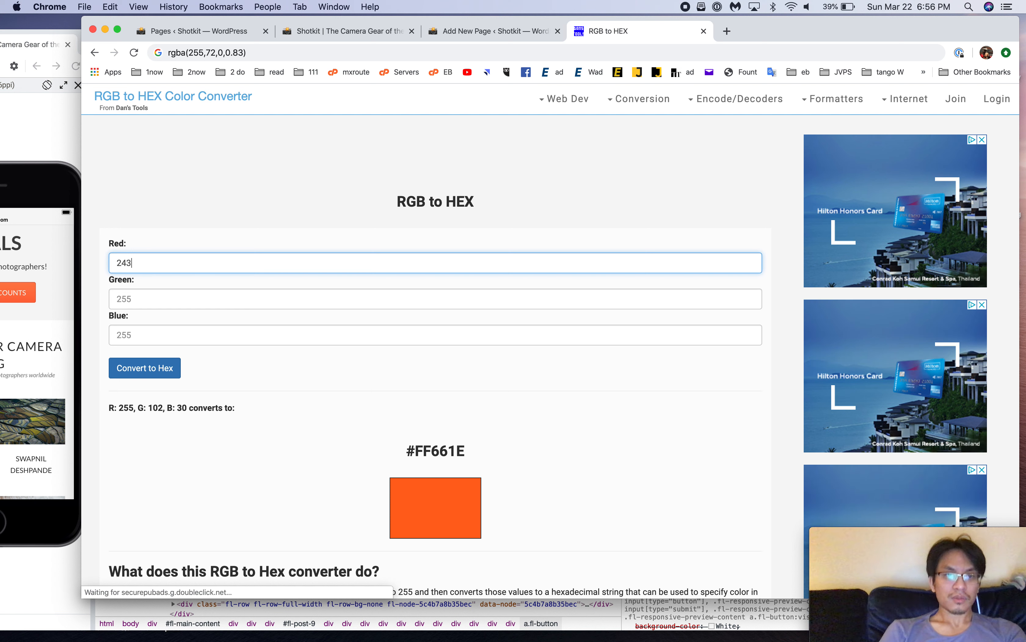
click(171, 300)
text(60)
key(Tab)
text(0)
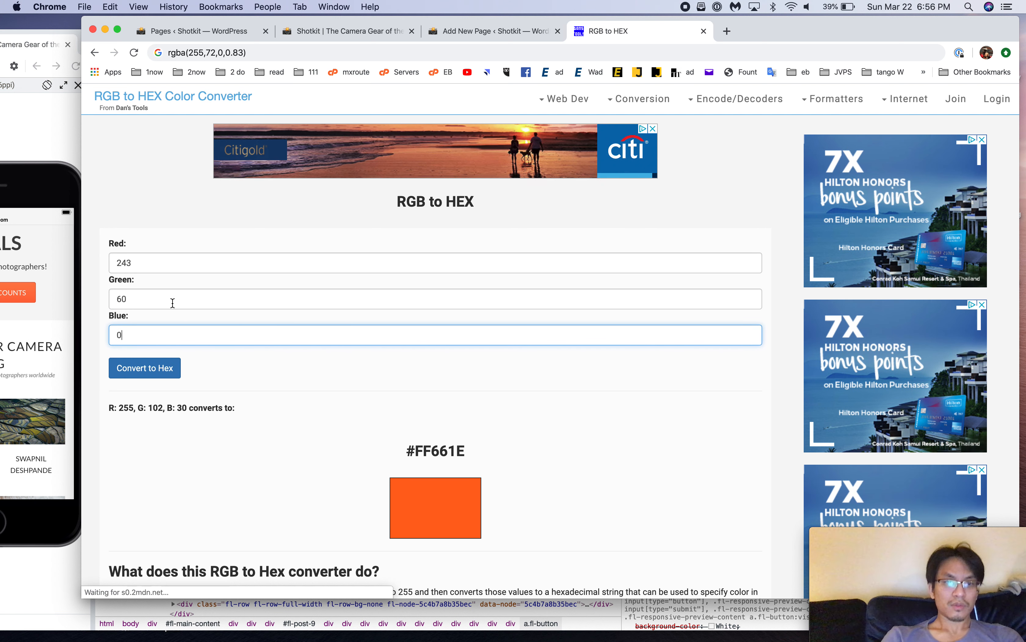
key(Return)
double_click(451, 449)
Step: Return to the page editor and set the button's normal border color to #f33c00
click(382, 33)
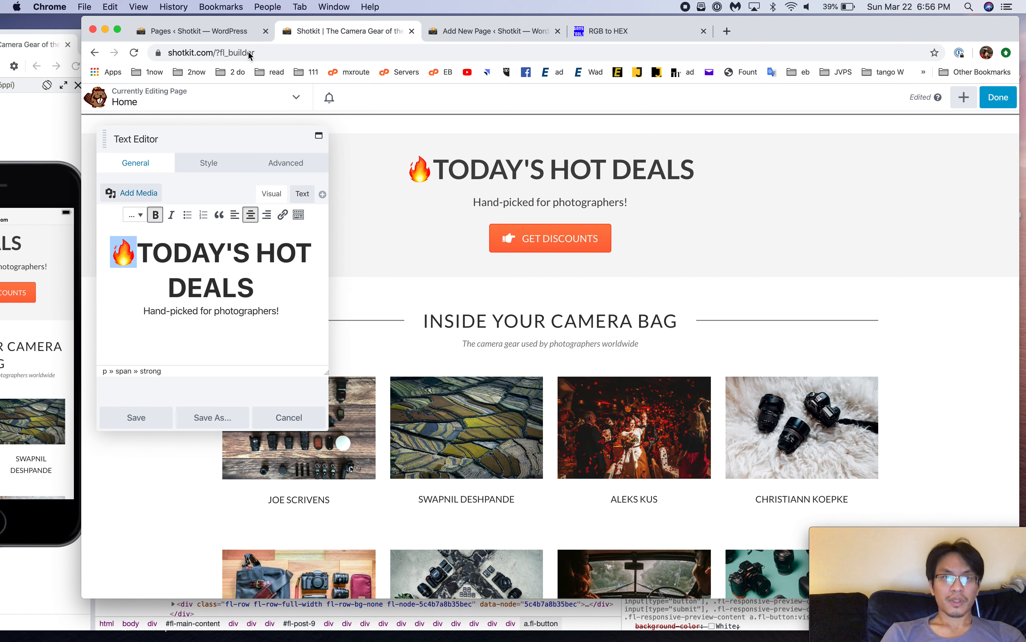
click(239, 37)
click(455, 39)
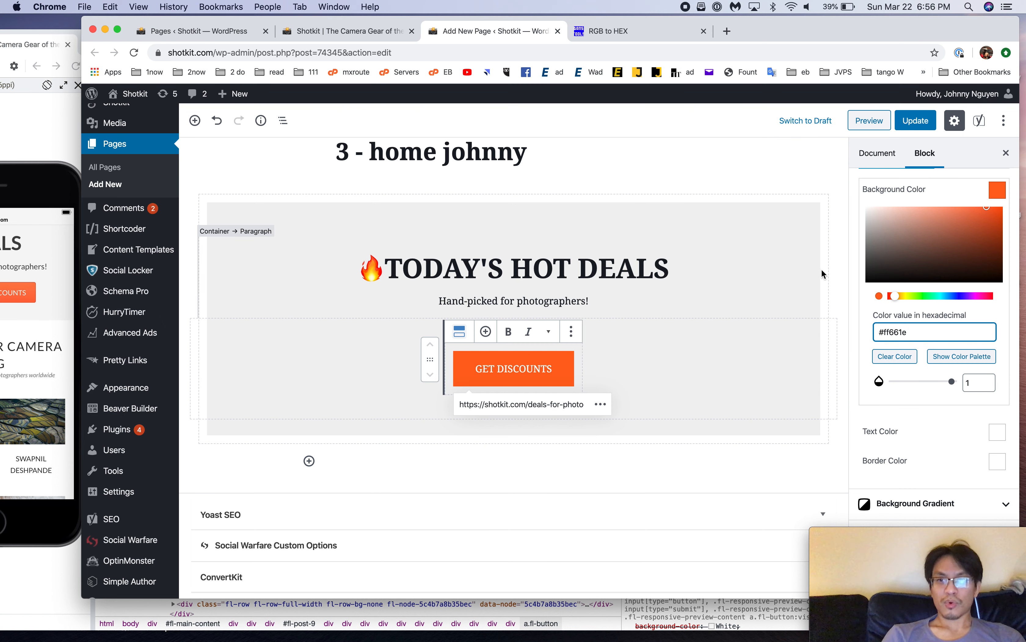
scroll(904, 372, down, 1)
click(988, 444)
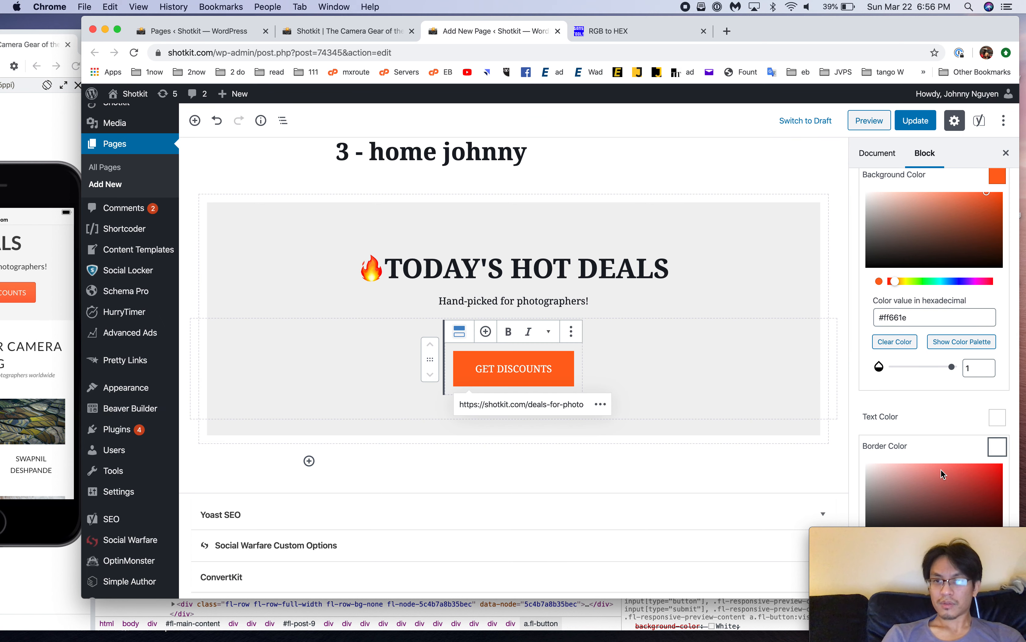
double_click(915, 371)
text(f33c00)
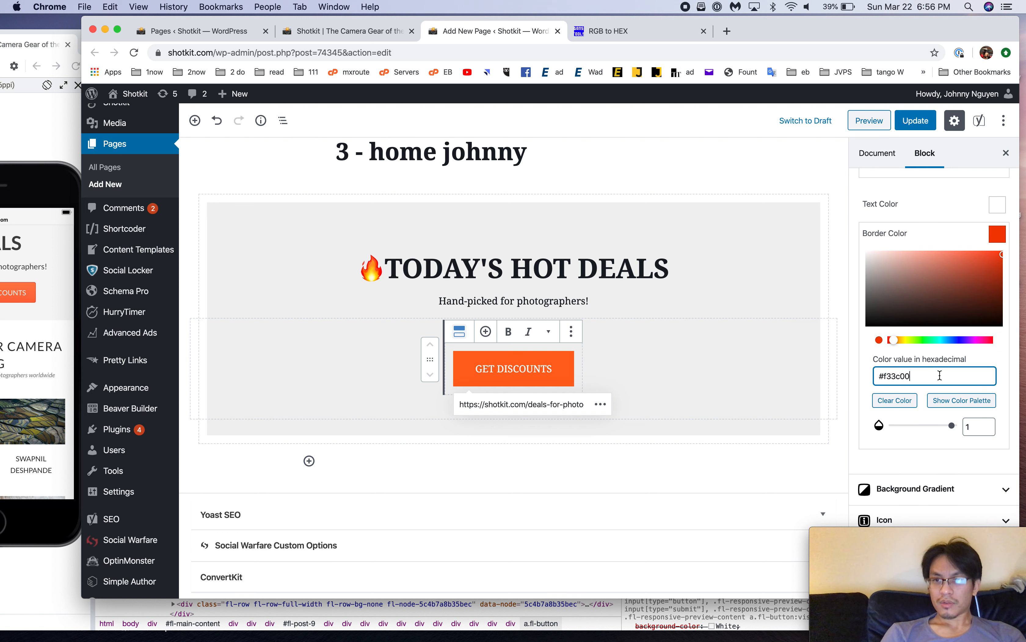
click(853, 256)
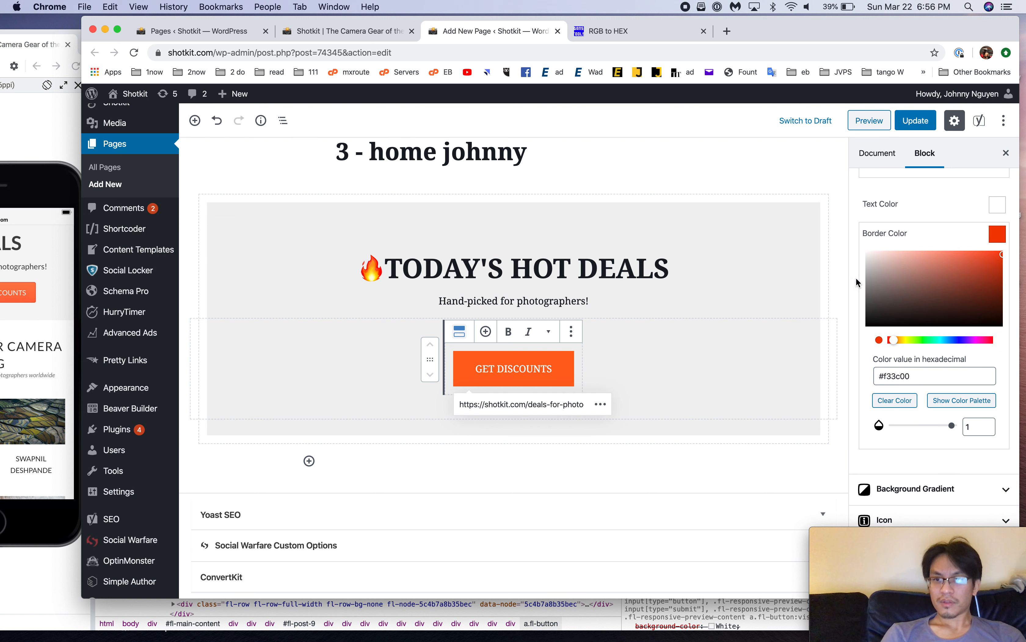
scroll(861, 330, up, 3)
scroll(905, 344, up, 10)
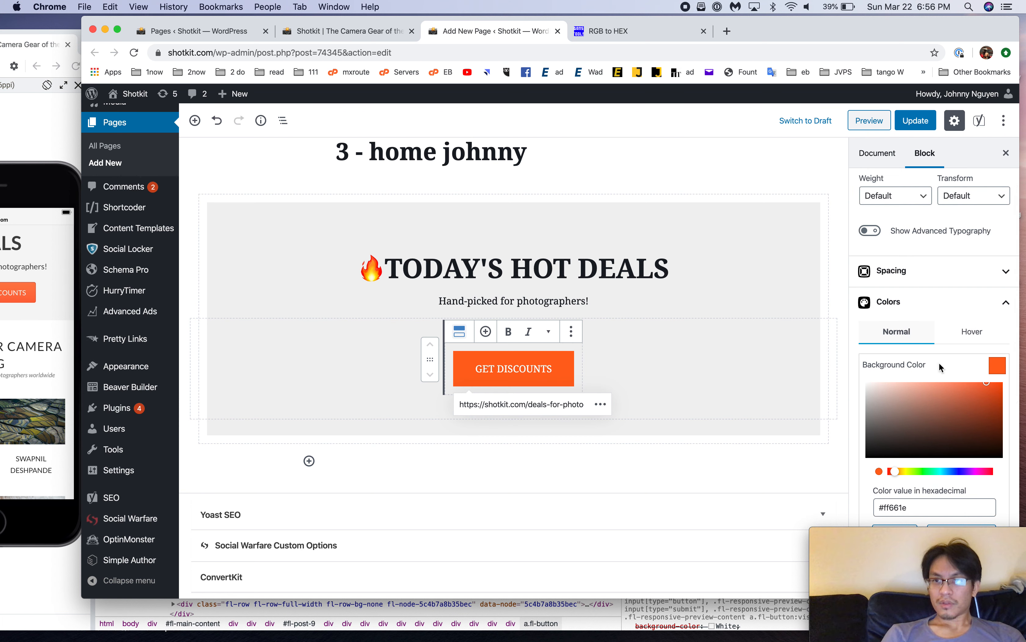
scroll(924, 353, down, 9)
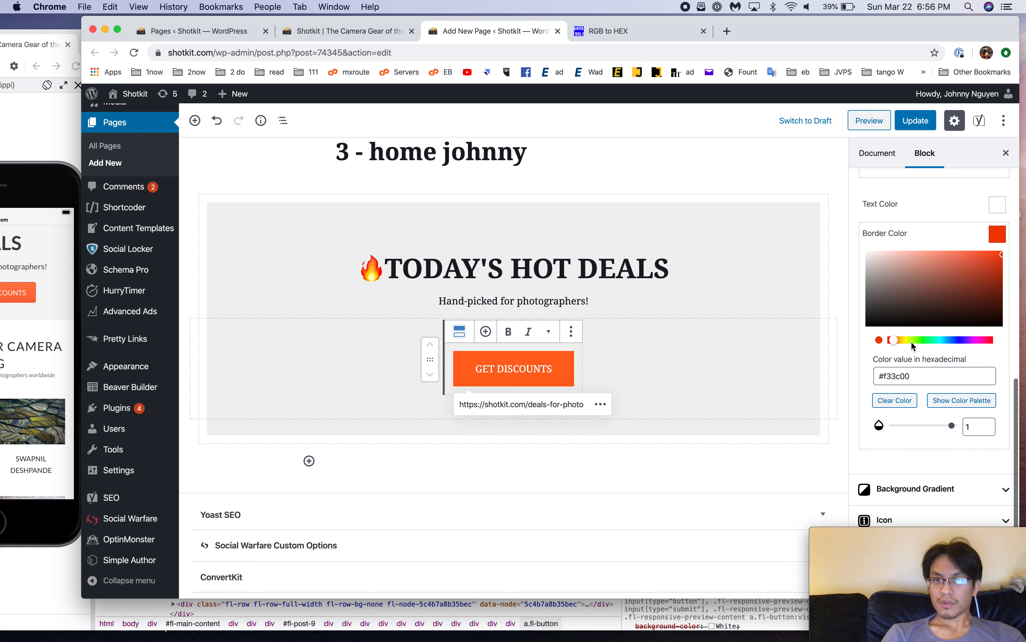
scroll(957, 338, up, 2)
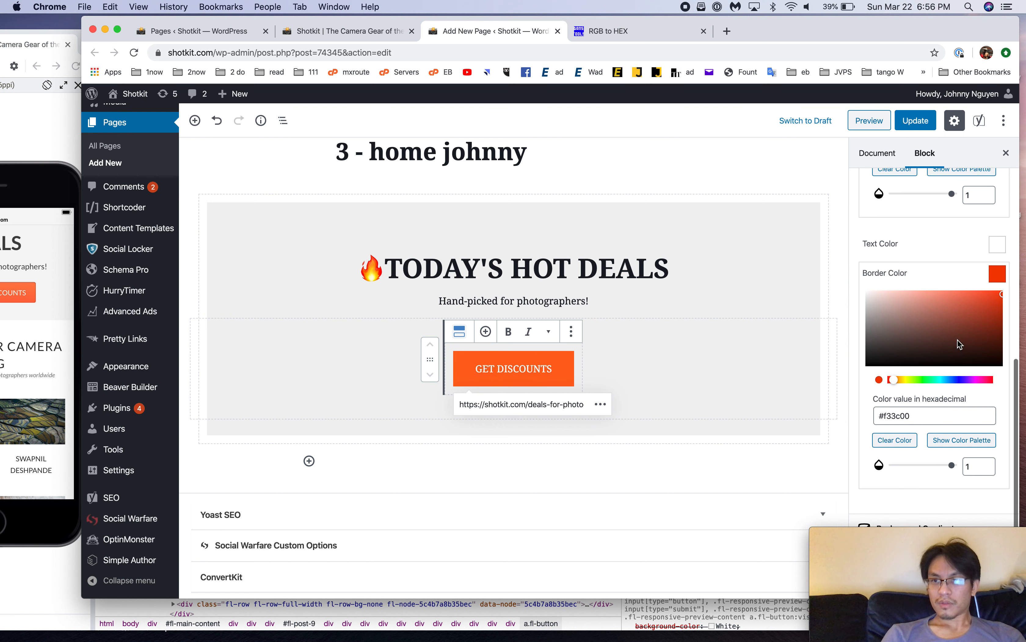
Step: Expand the button's background gradient settings to review the direction and both colors, and collapse them again
scroll(937, 276, down, 5)
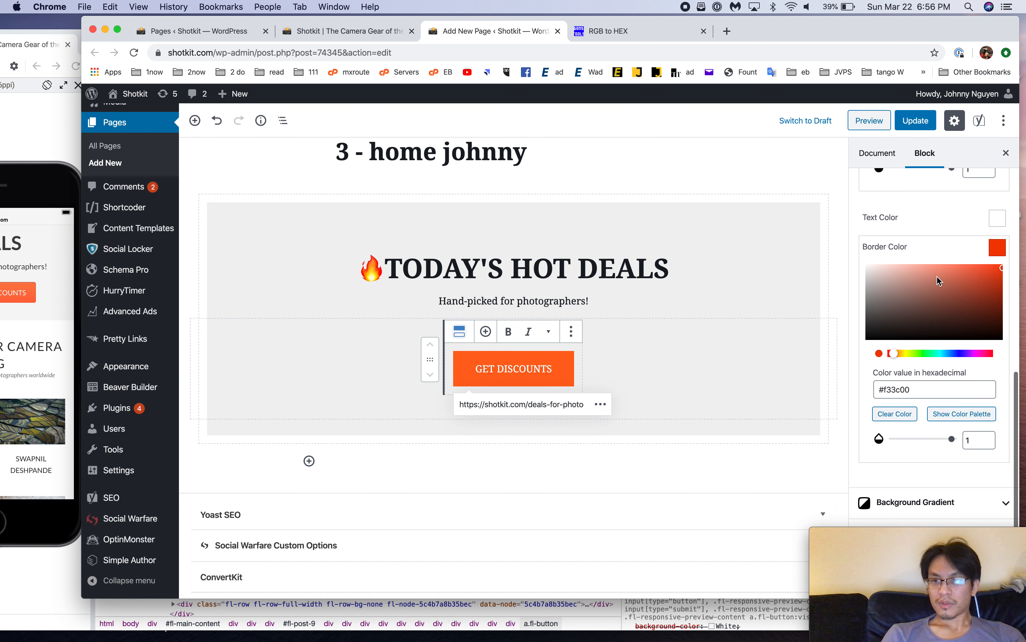
click(932, 487)
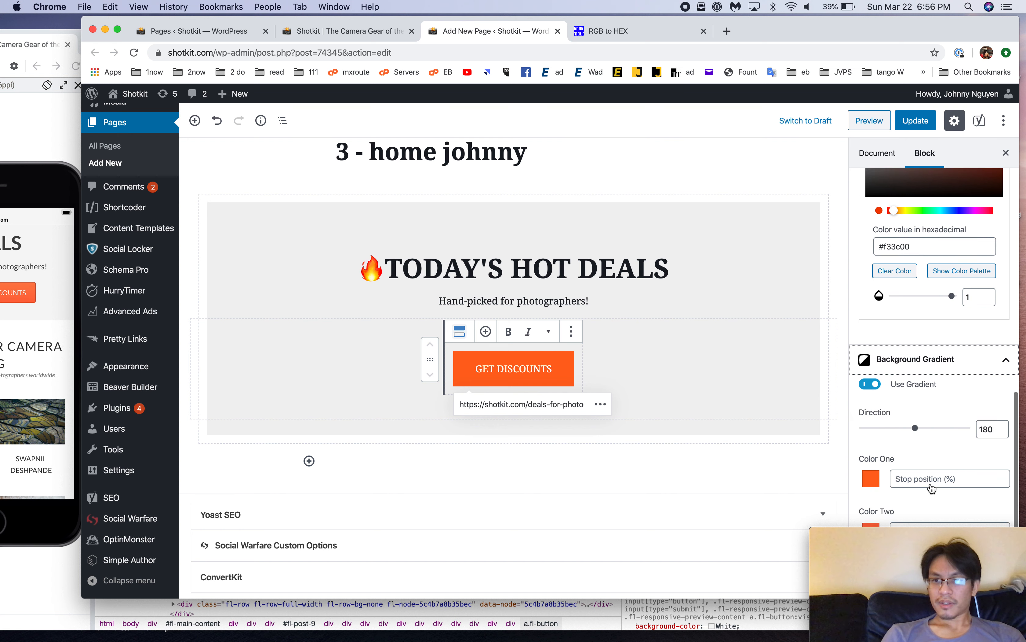
mouse_move(916, 375)
mouse_down()
mouse_move(958, 375)
mouse_move(914, 381)
mouse_up()
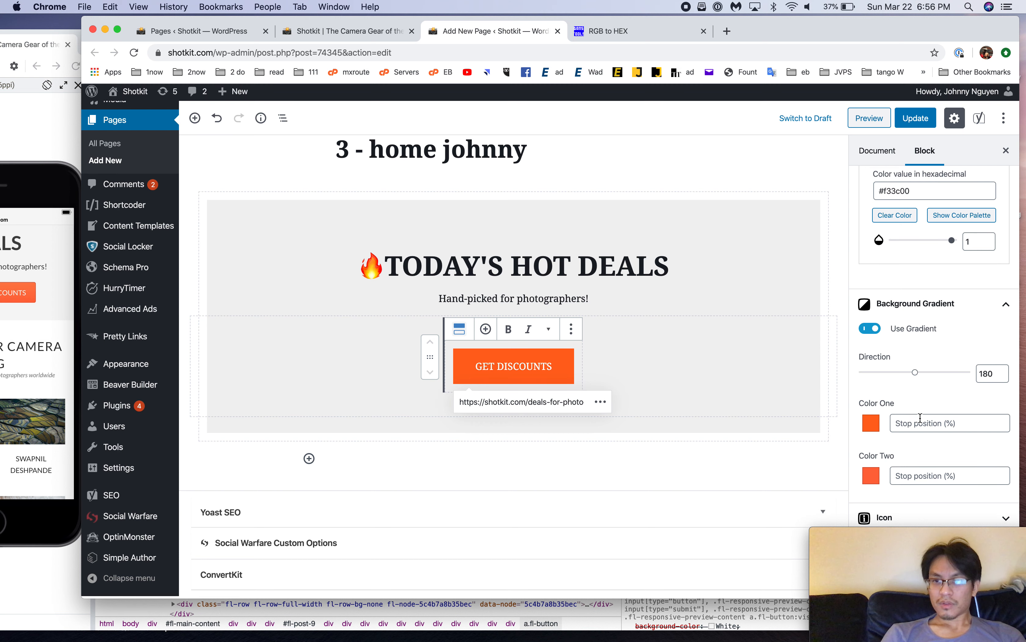
click(945, 312)
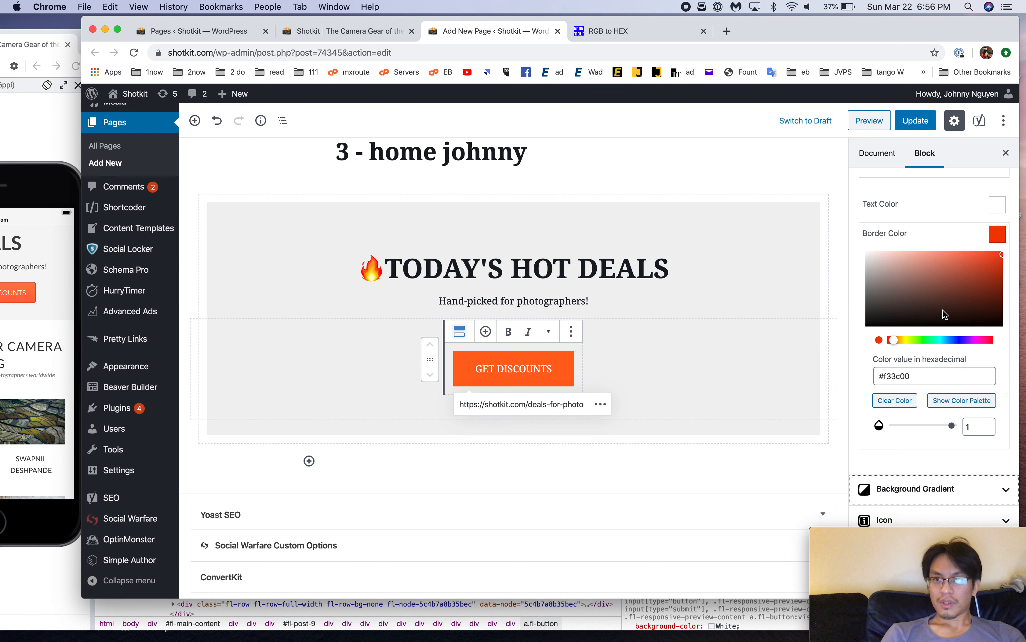
Step: Expand the button's icon settings and browse the general icons
click(946, 519)
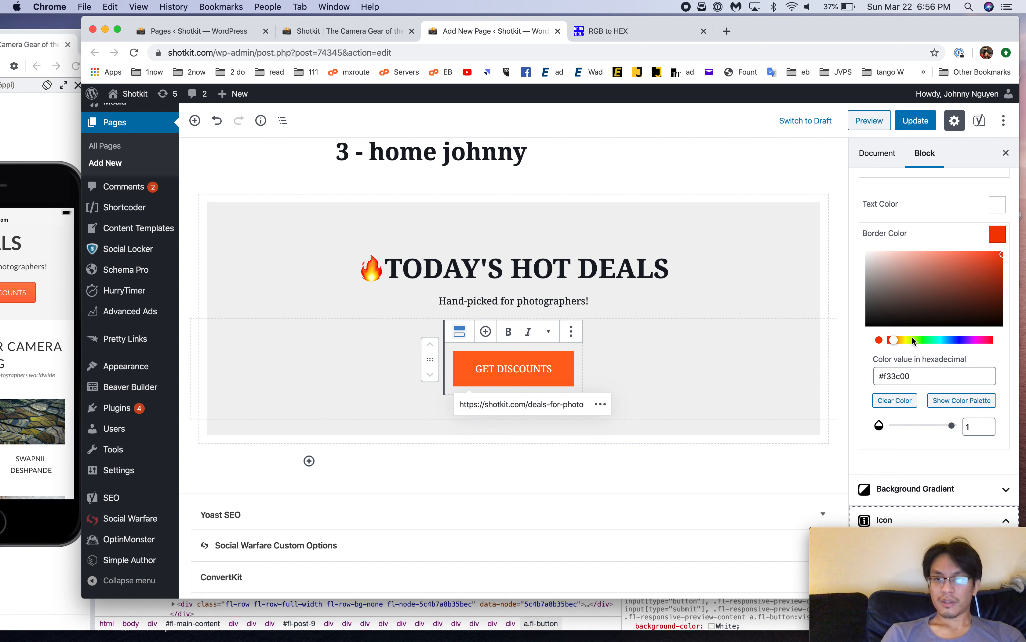
scroll(913, 338, down, 7)
scroll(918, 267, up, 2)
click(878, 310)
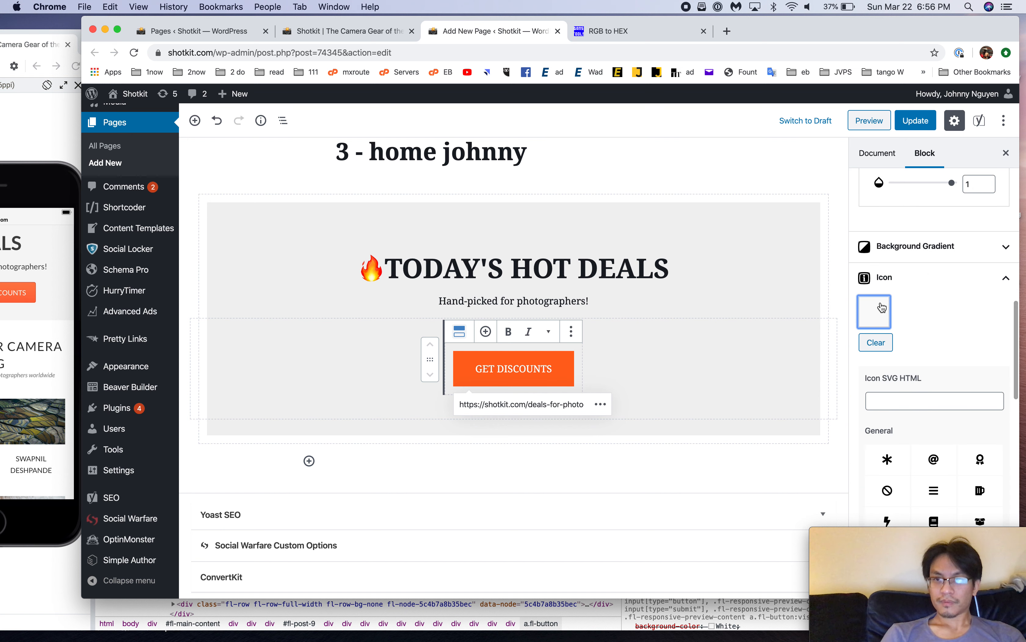
click(879, 313)
click(879, 312)
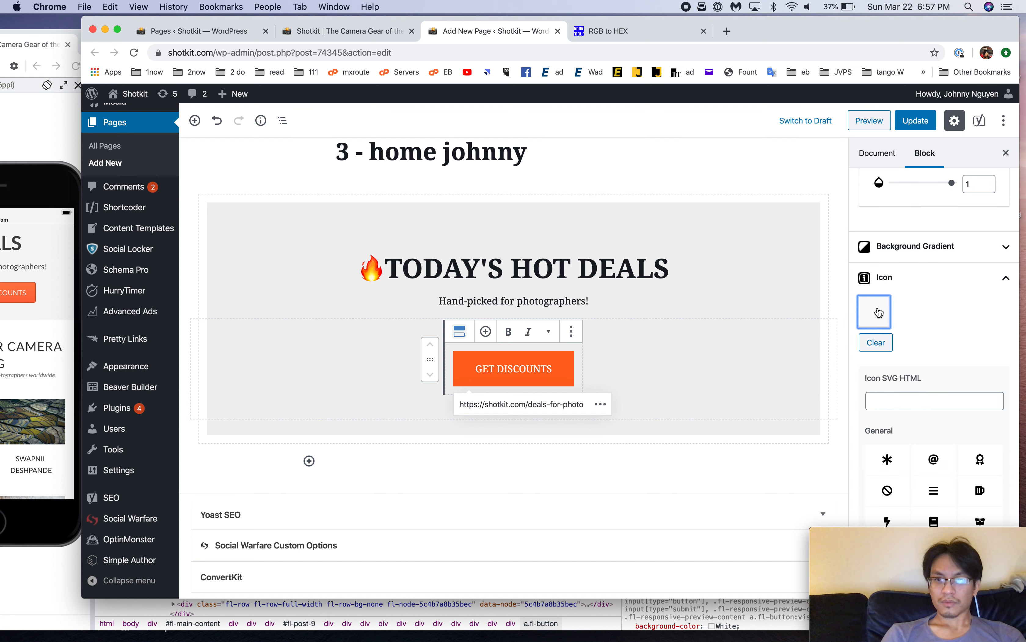
scroll(936, 329, down, 15)
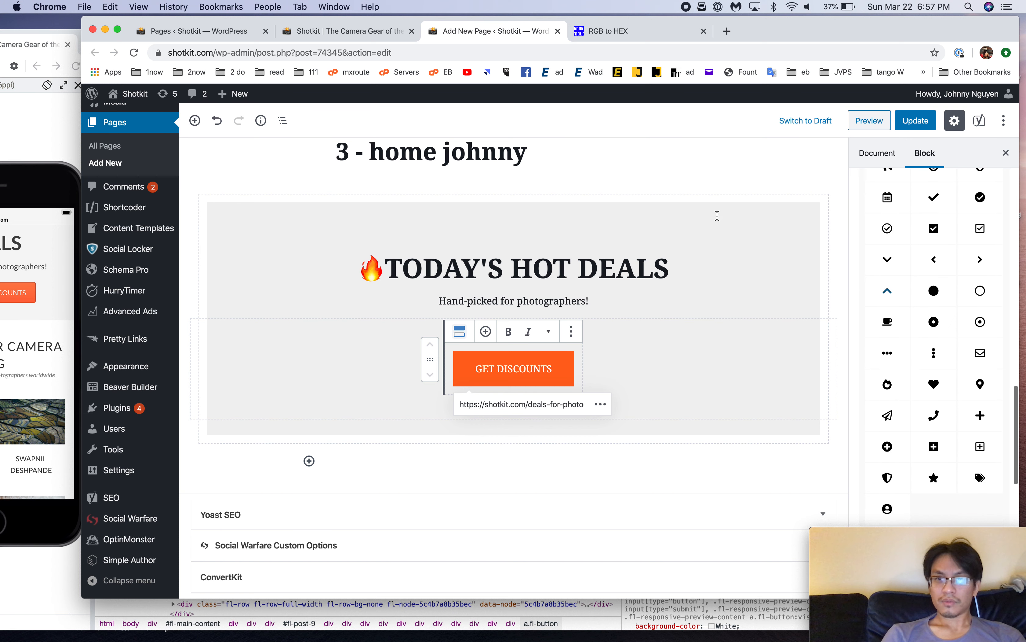
Step: Check the icon on the original GET DISCOUNTS button in Beaver Builder and look through the block's icon library for a match
click(233, 33)
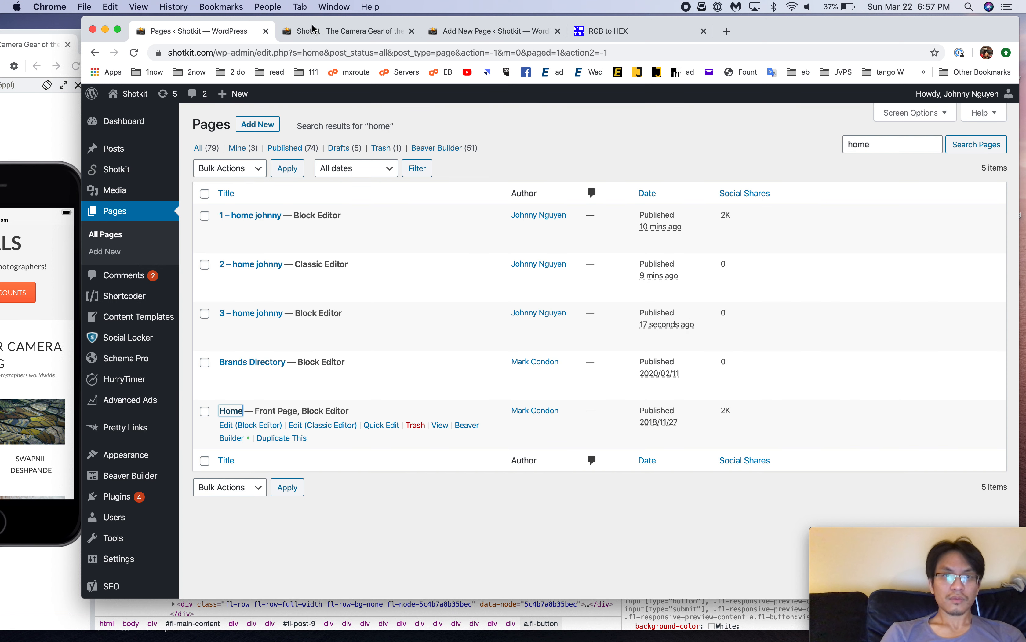
click(314, 29)
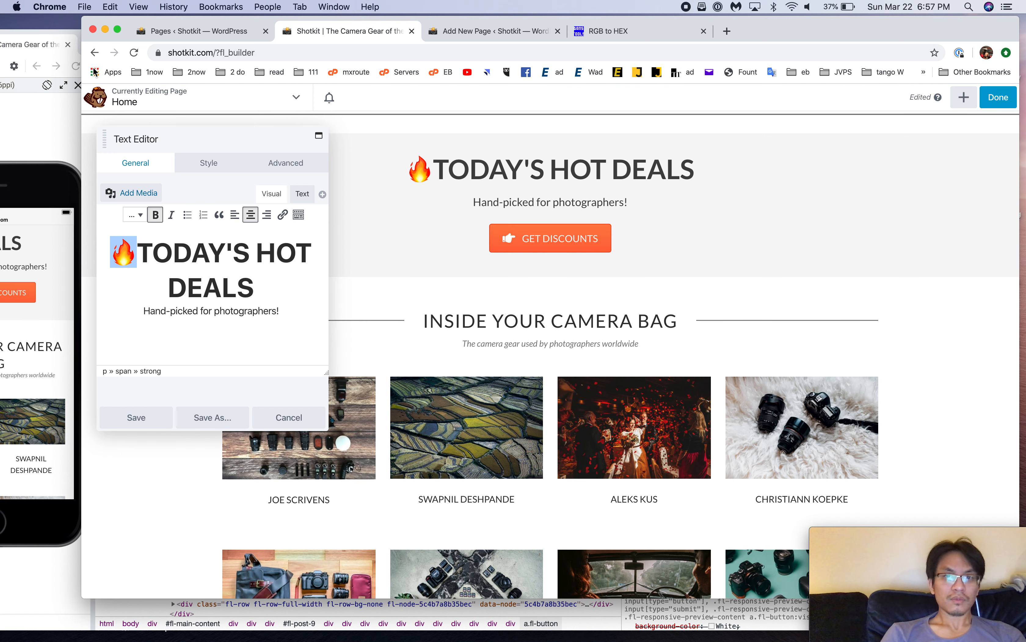
click(464, 34)
scroll(915, 358, down, 5)
scroll(915, 359, down, 6)
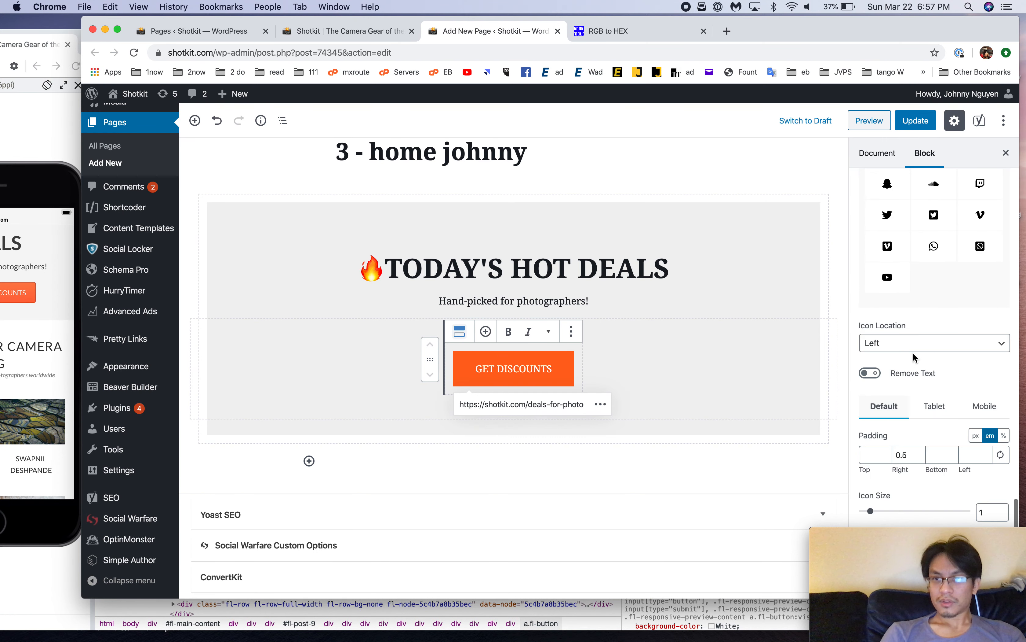
scroll(914, 354, up, 1)
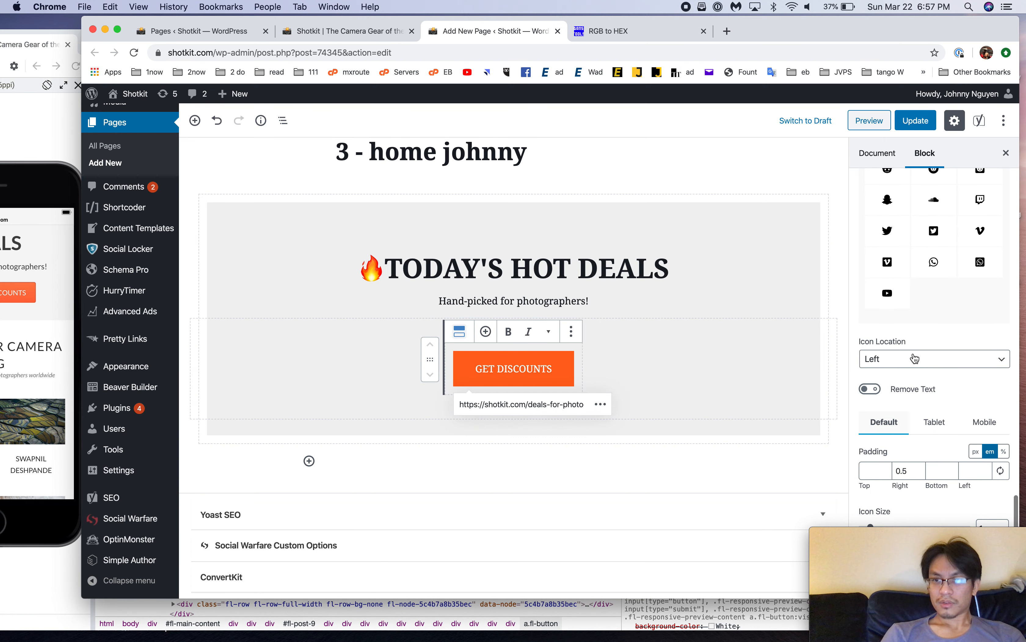
scroll(915, 359, up, 15)
scroll(915, 359, up, 6)
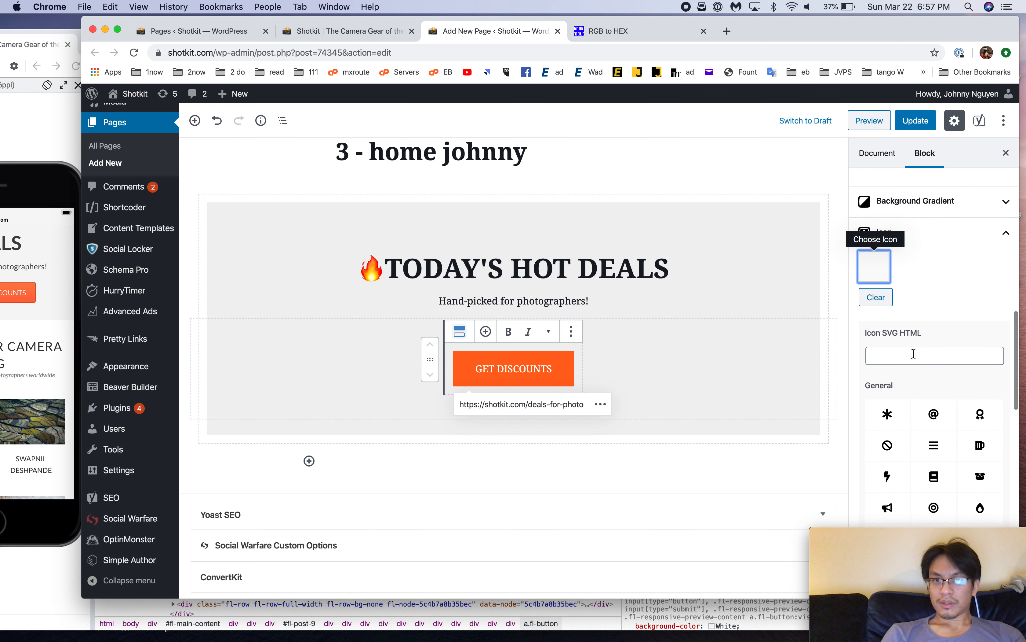
Step: Inspect the hand icon of the live GET DISCOUNTS button in Blisk and examine the styles of its ::before element
click(351, 30)
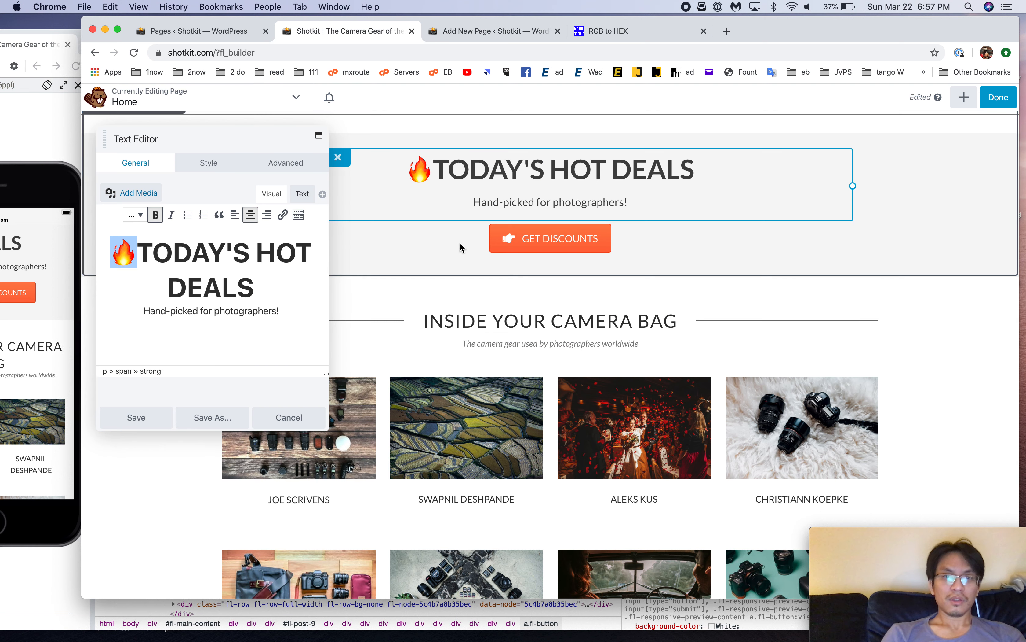
right_click(509, 239)
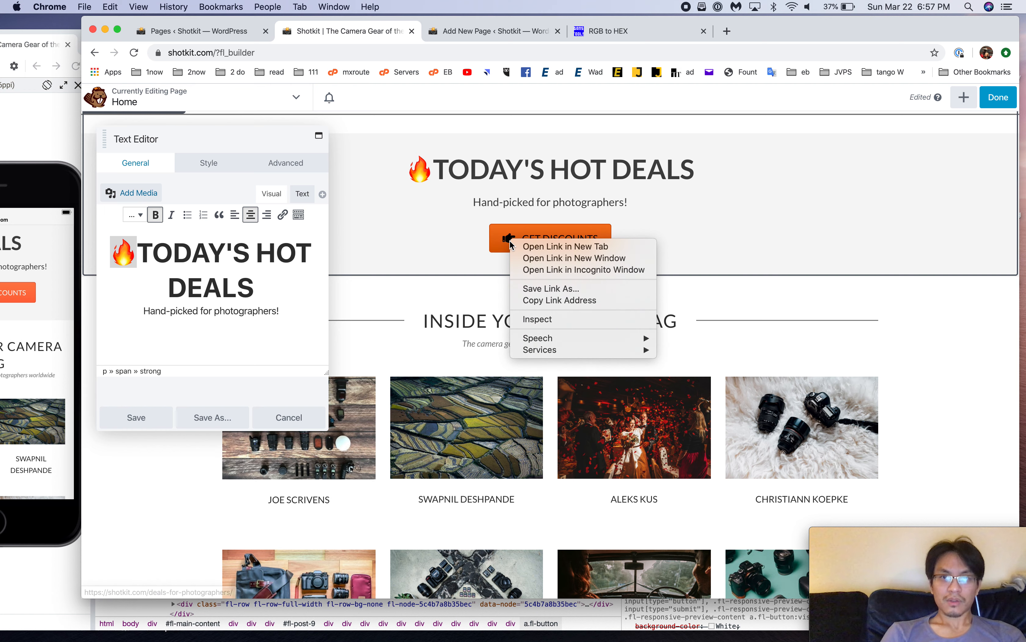
click(543, 321)
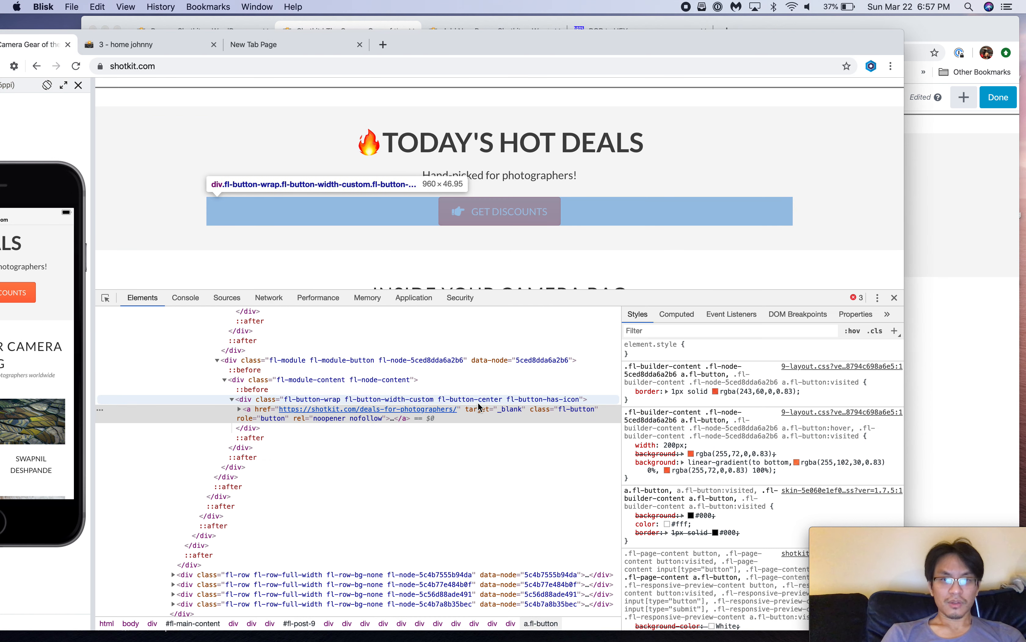
right_click(455, 215)
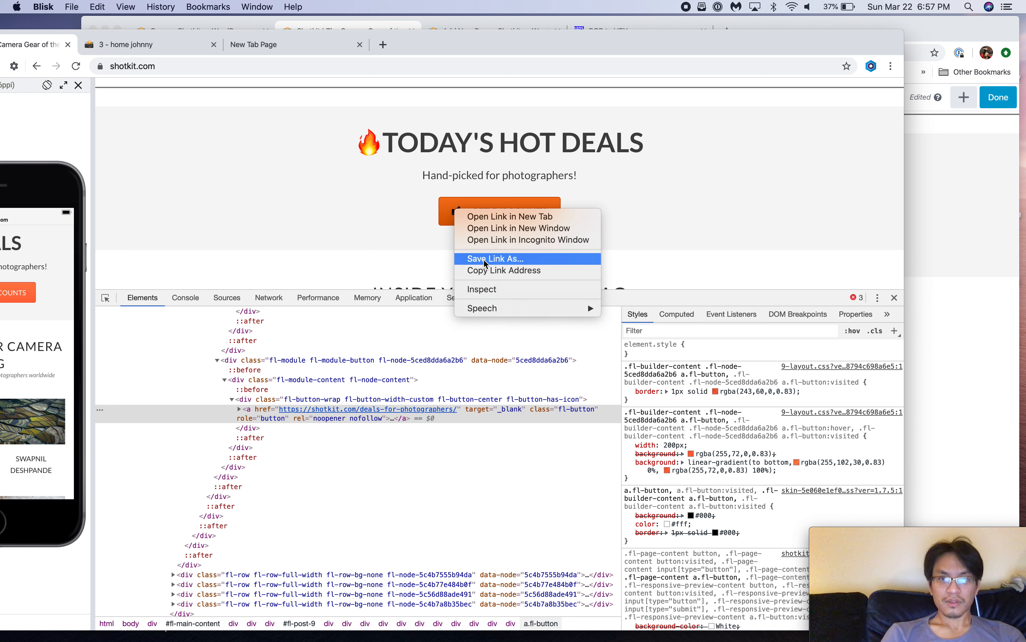
click(494, 290)
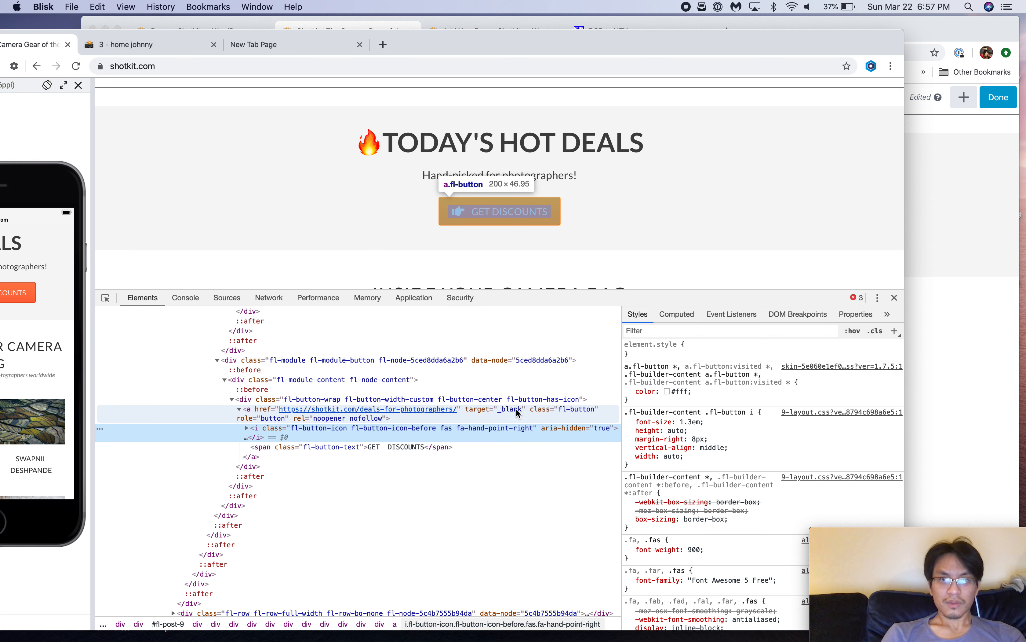
click(245, 428)
click(274, 439)
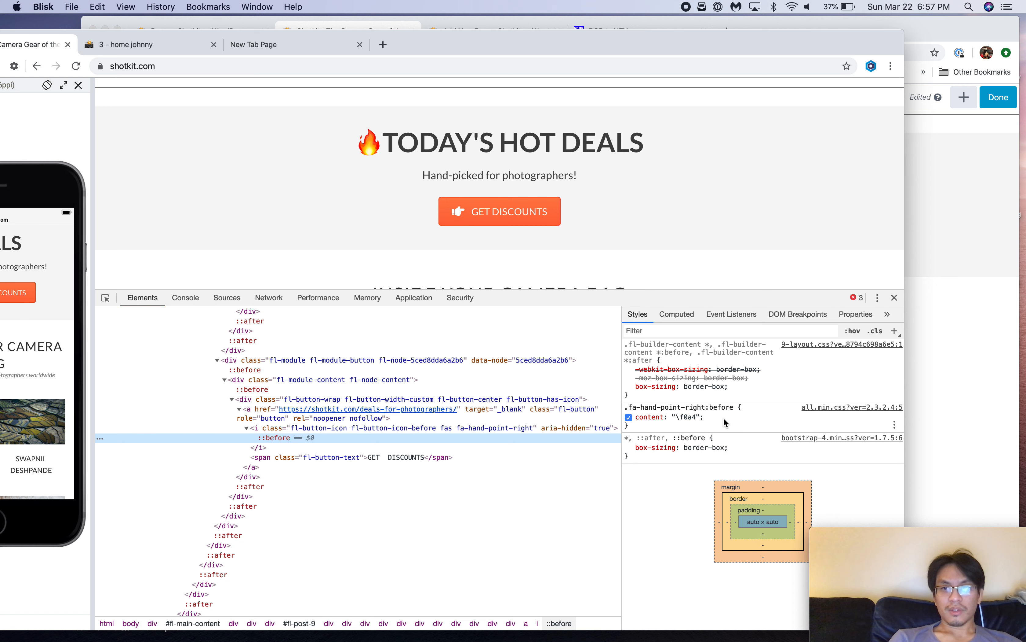
Step: Return to the page editor in Chrome and give the GET DISCOUNTS button the Chevron - Right icon
click(929, 36)
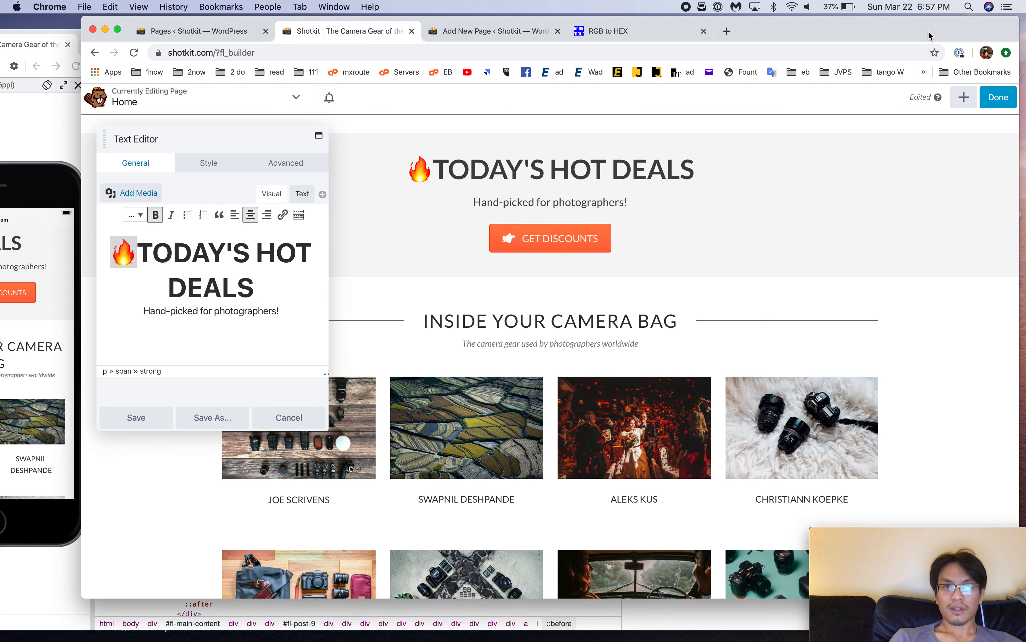
click(476, 33)
scroll(908, 389, down, 5)
scroll(907, 388, down, 6)
scroll(937, 437, down, 8)
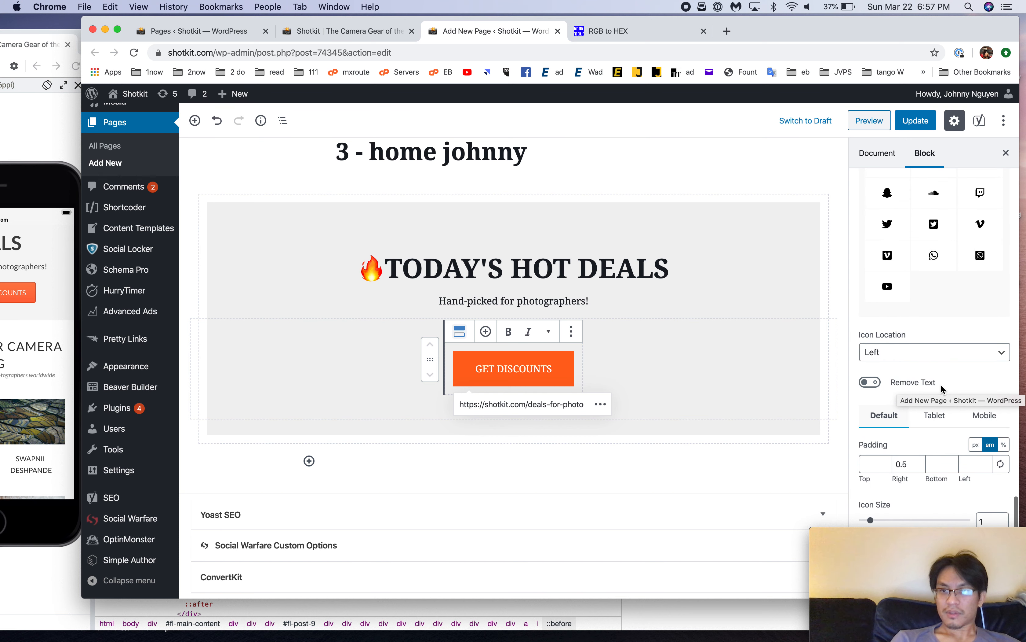
scroll(949, 323, up, 10)
scroll(950, 327, up, 8)
scroll(950, 328, down, 8)
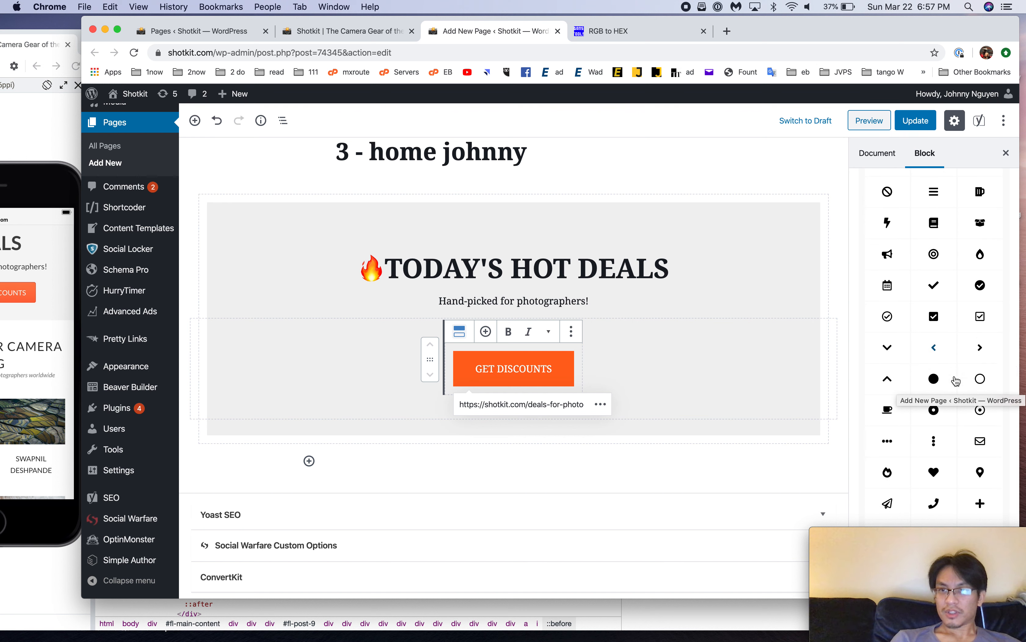
scroll(973, 420, down, 1)
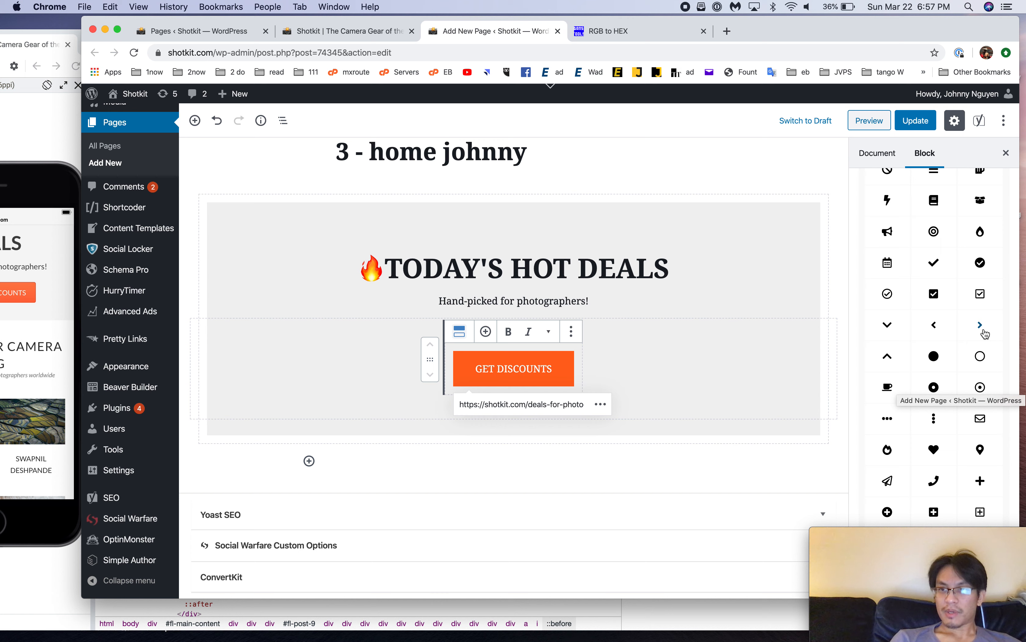
click(984, 331)
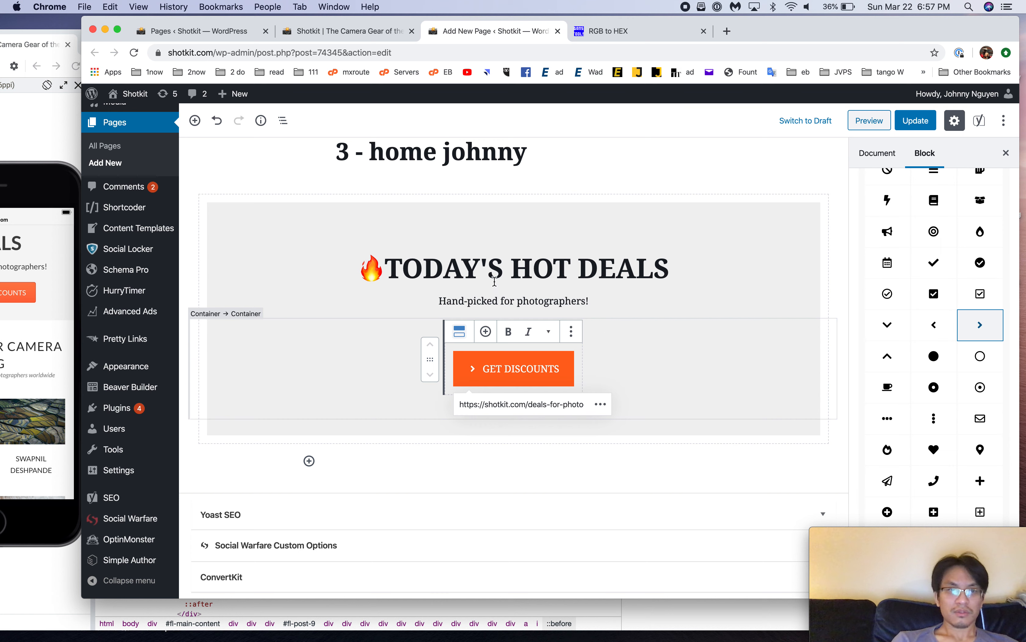
Step: View the original homepage in Beaver Builder for comparison and return to the page editor
click(230, 30)
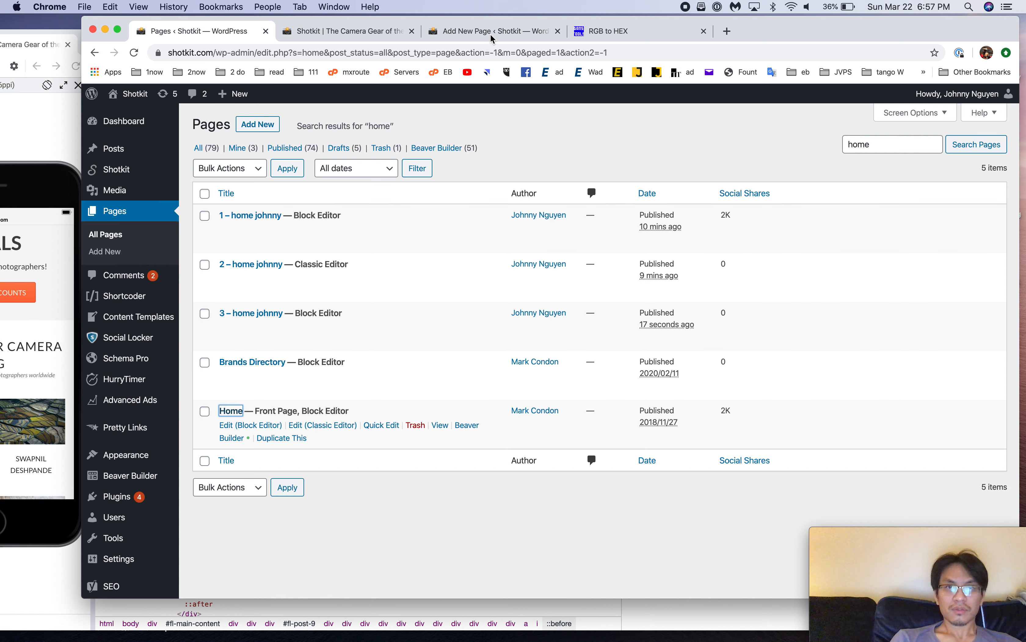
click(376, 31)
click(493, 37)
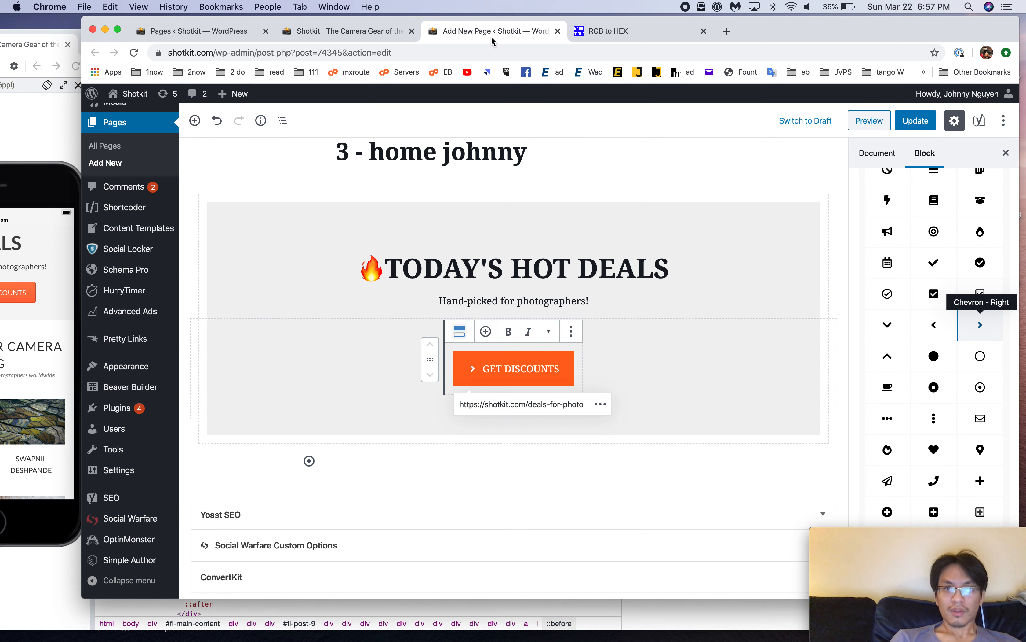
Step: Set the border size of the GET DISCOUNTS button to 1 px on all four sides
scroll(910, 217, up, 5)
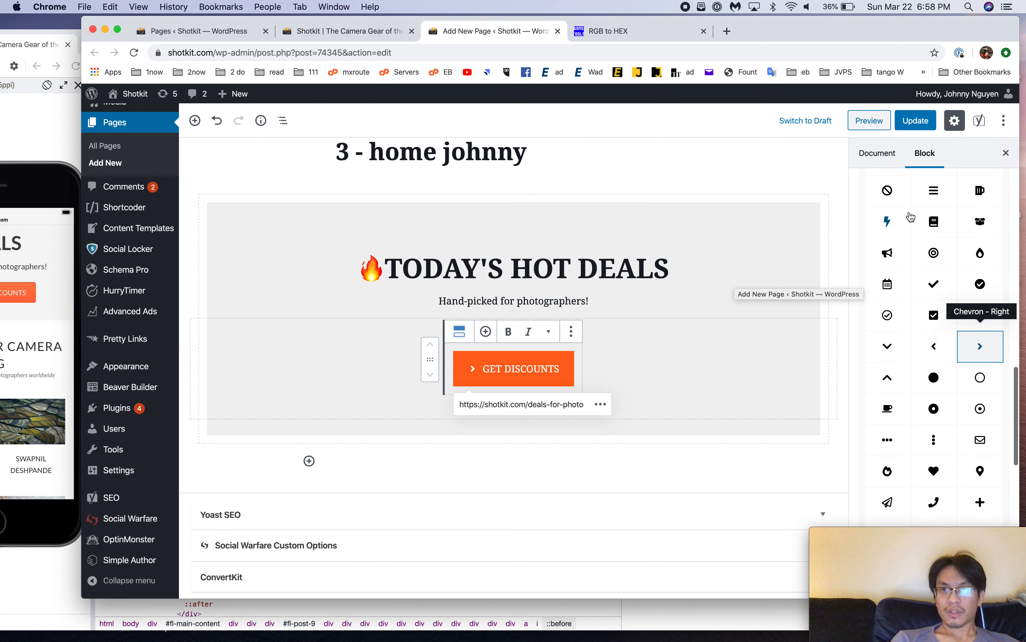
click(894, 166)
click(925, 153)
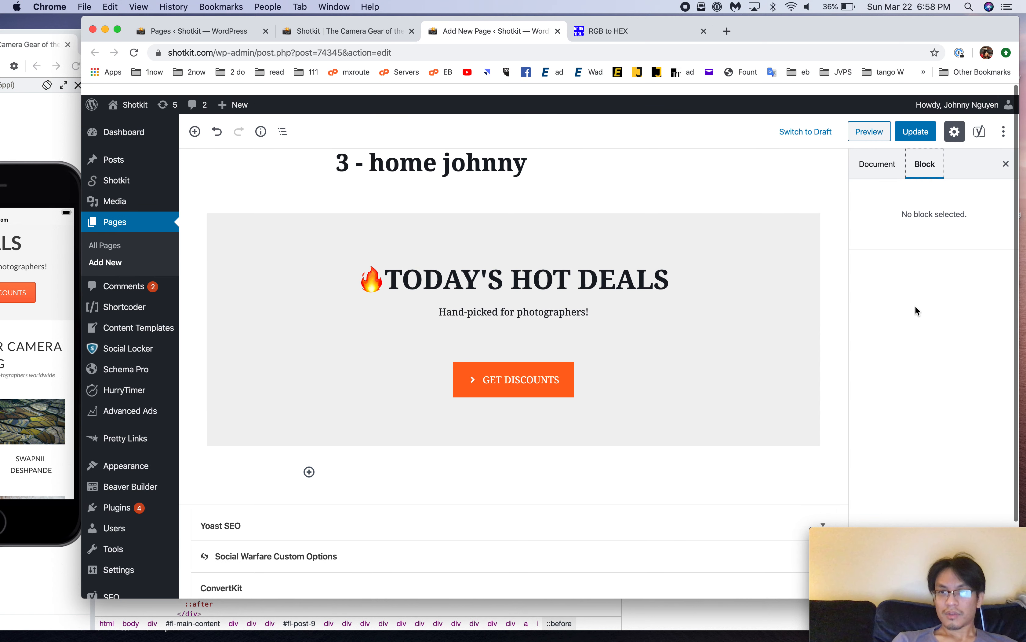
click(543, 368)
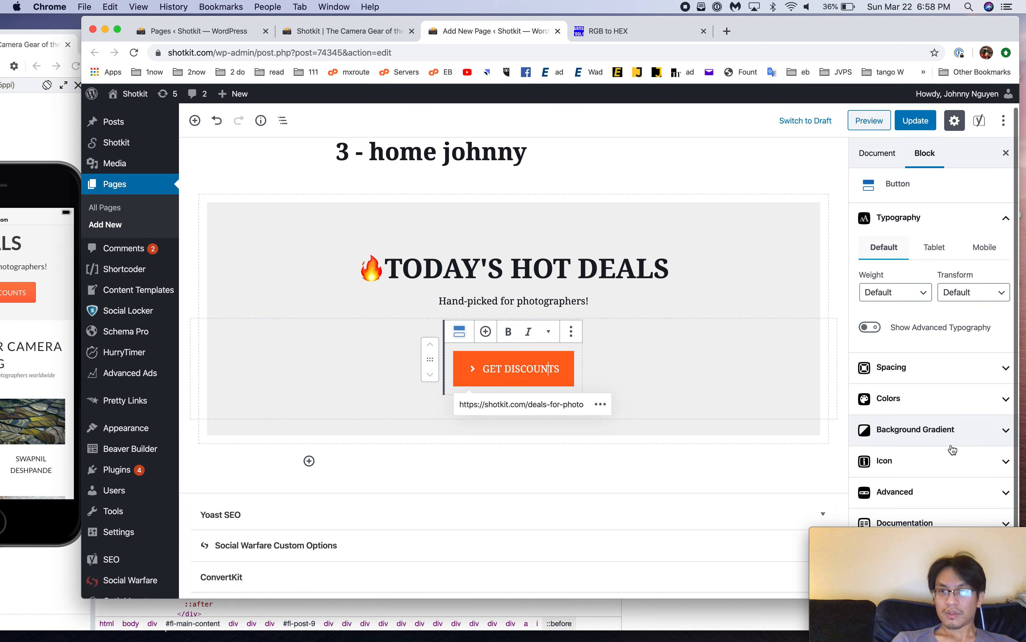
click(950, 367)
scroll(912, 361, down, 5)
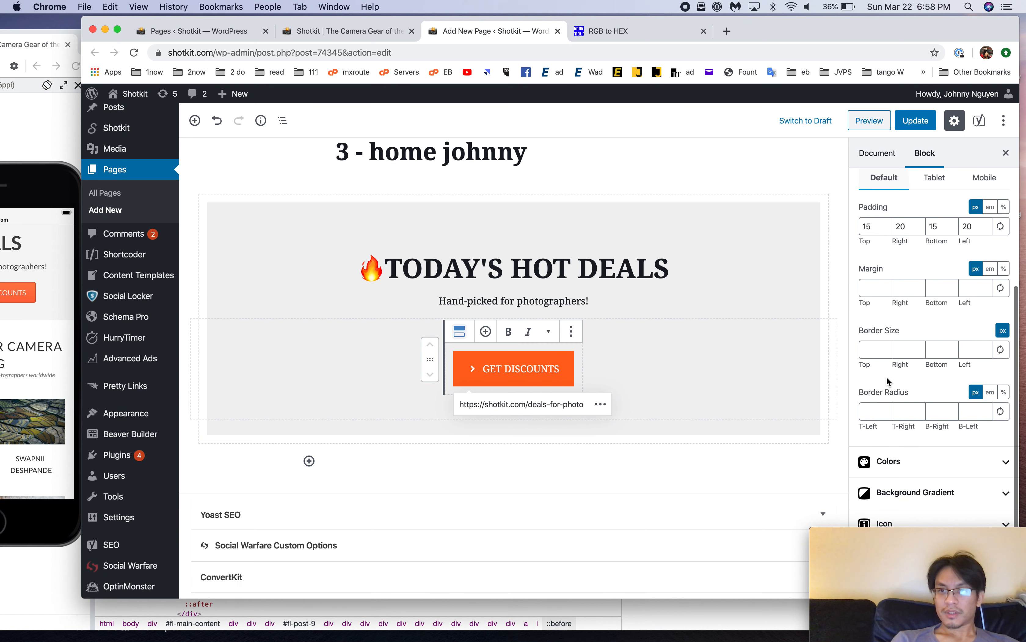
text(1)
key(Tab)
text(1)
key(Tab)
text(1)
key(Tab)
text(1)
Step: Set the button's border radius to 1 px on all four corners and update the page
click(874, 409)
text(1)
click(918, 406)
text(1)
click(937, 412)
text(1)
key(Tab)
text(1)
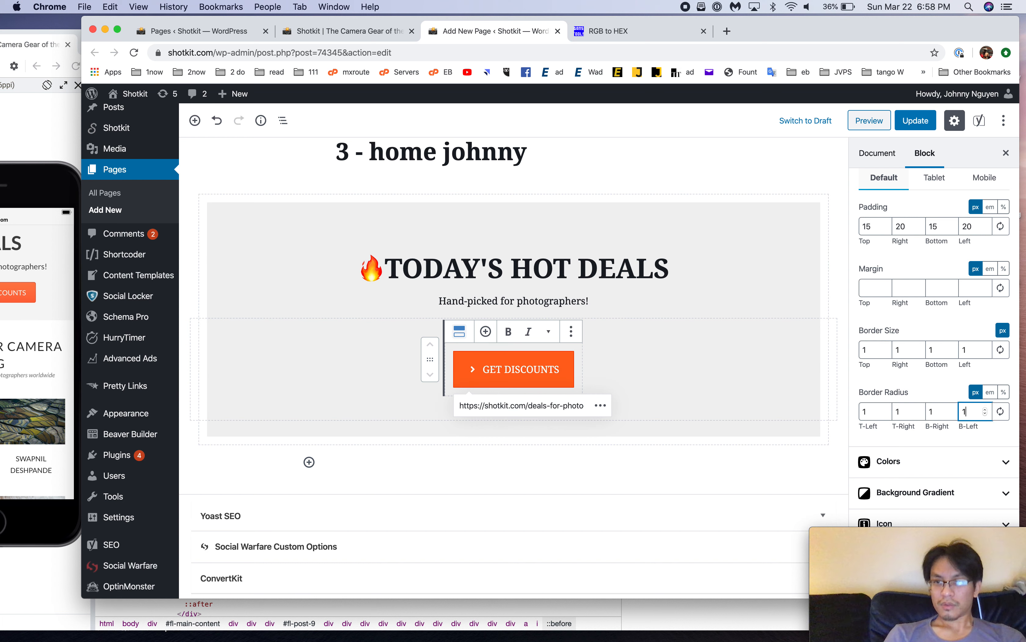
click(915, 121)
Step: Switch to Blisk and examine the CSS rules of the original GET DISCOUNTS button link, looking for its border radius
key(super+Tab)
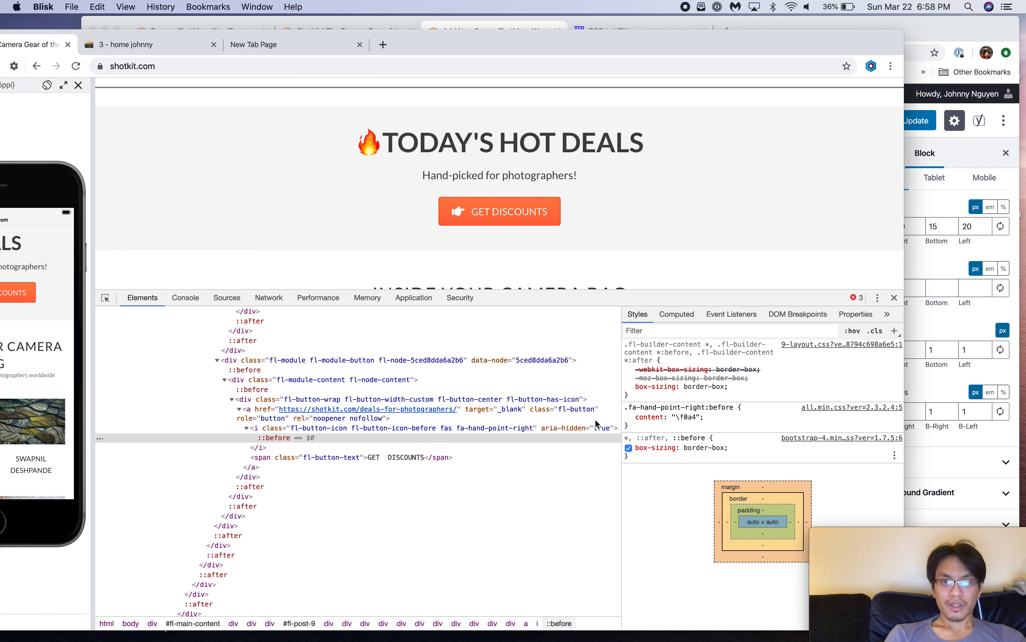
click(527, 418)
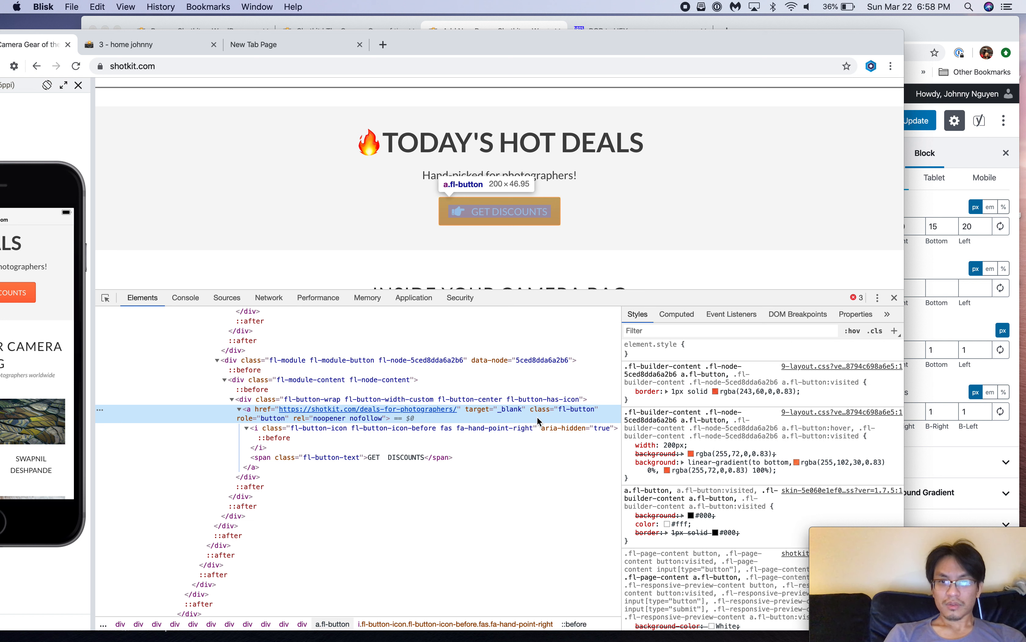
click(537, 399)
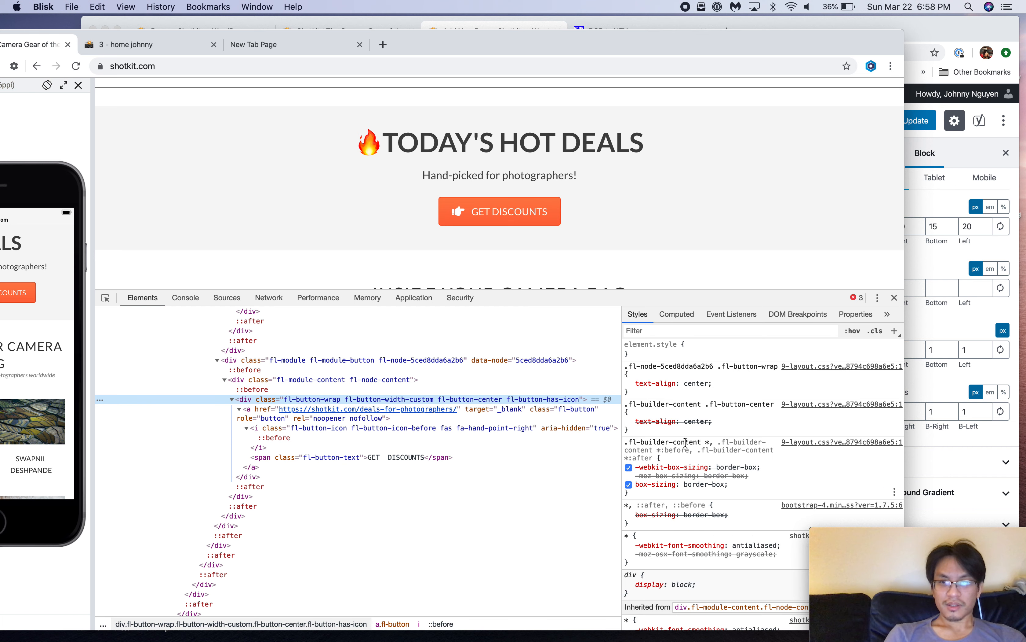
scroll(686, 445, down, 10)
scroll(686, 445, down, 4)
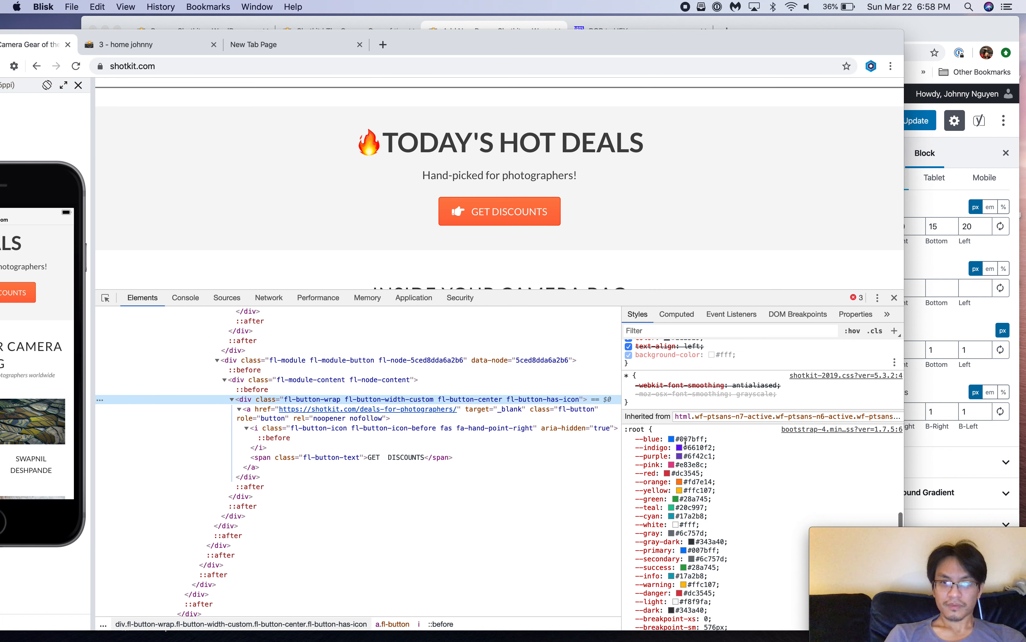
scroll(685, 443, up, 8)
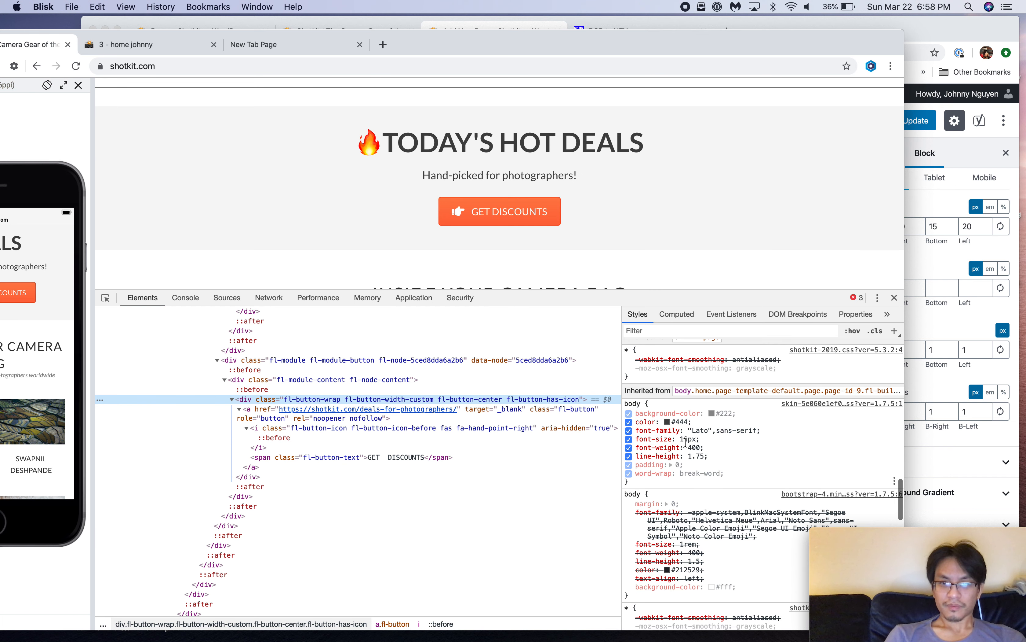
click(556, 415)
scroll(770, 472, up, 8)
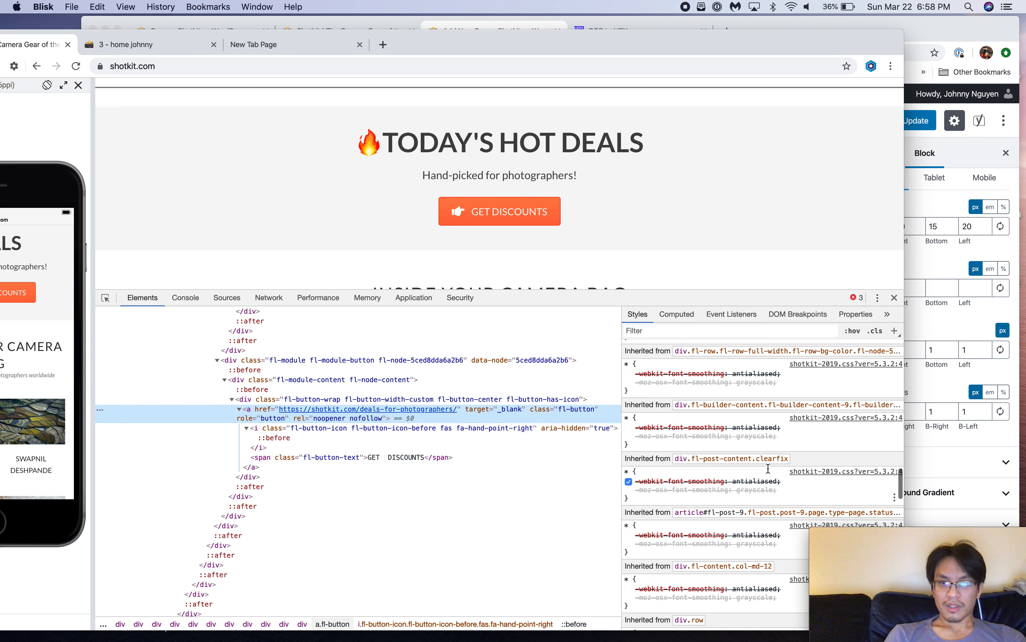
scroll(768, 468, up, 10)
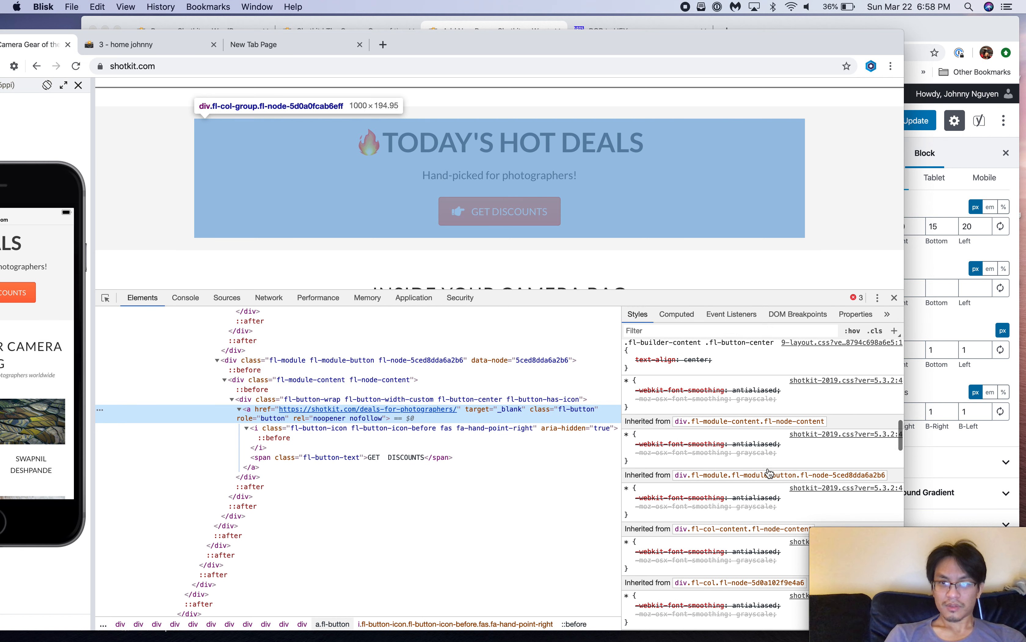
scroll(769, 469, up, 10)
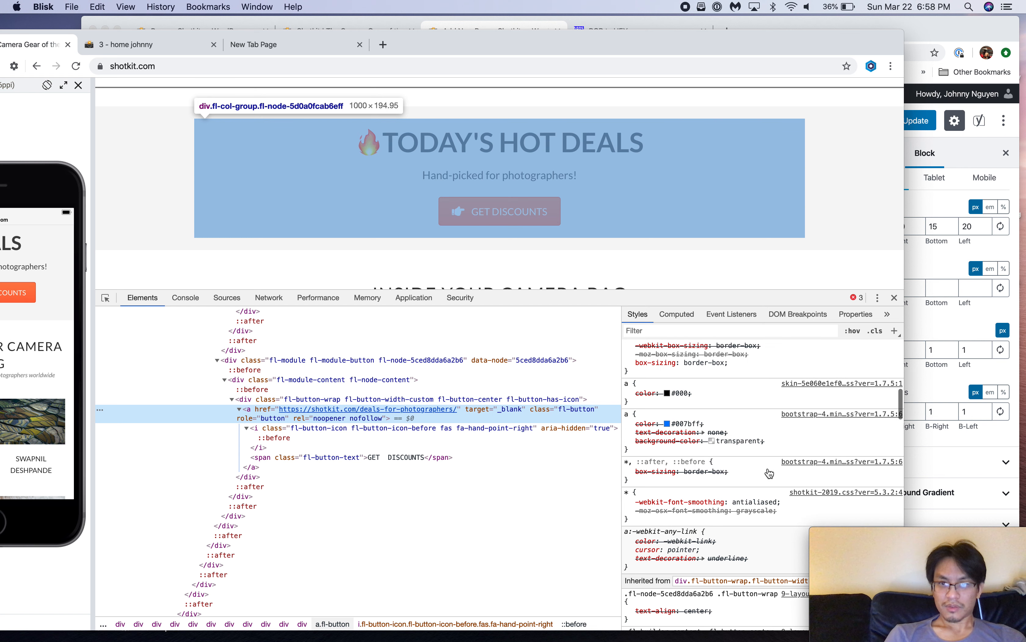
scroll(768, 469, up, 10)
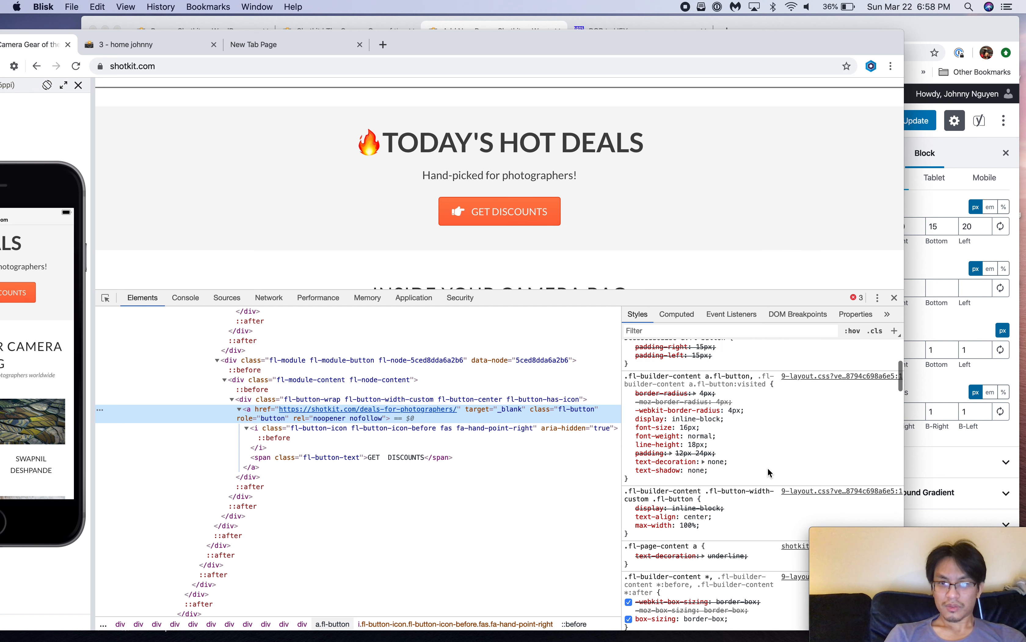
scroll(768, 469, up, 1)
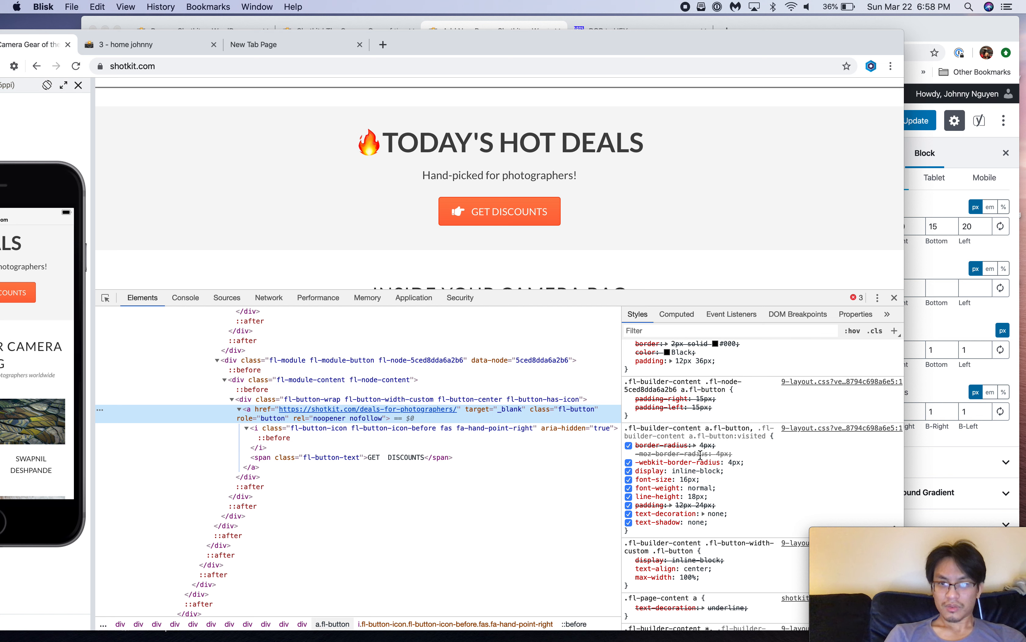
Step: Toggle the original button's -webkit-border-radius rule off and on to compare its corners, and review its remaining styles
click(630, 463)
click(629, 463)
click(629, 463)
click(630, 464)
click(629, 464)
click(630, 464)
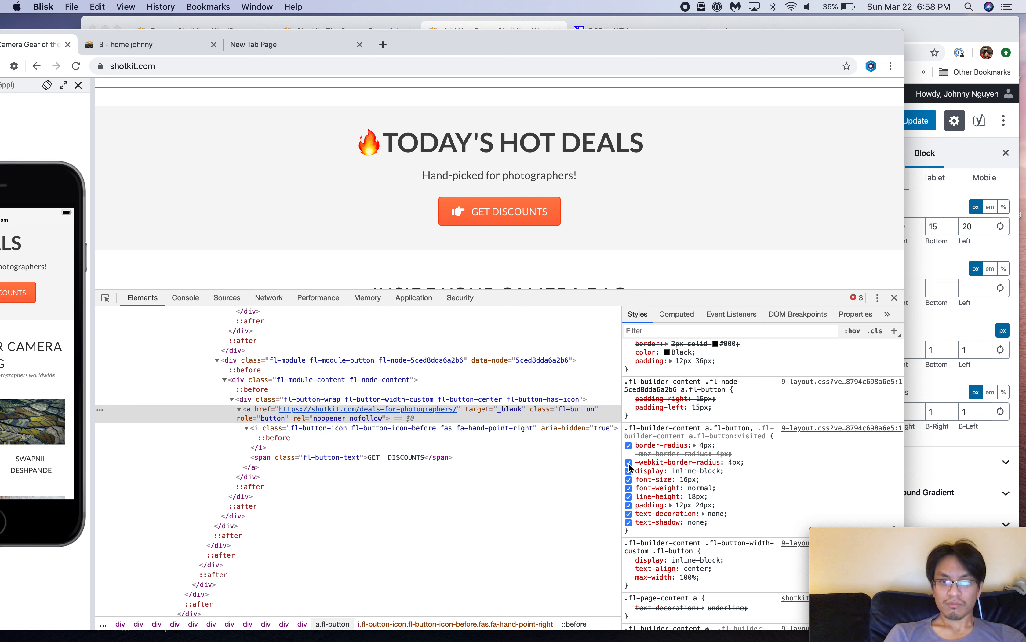
scroll(659, 455, up, 6)
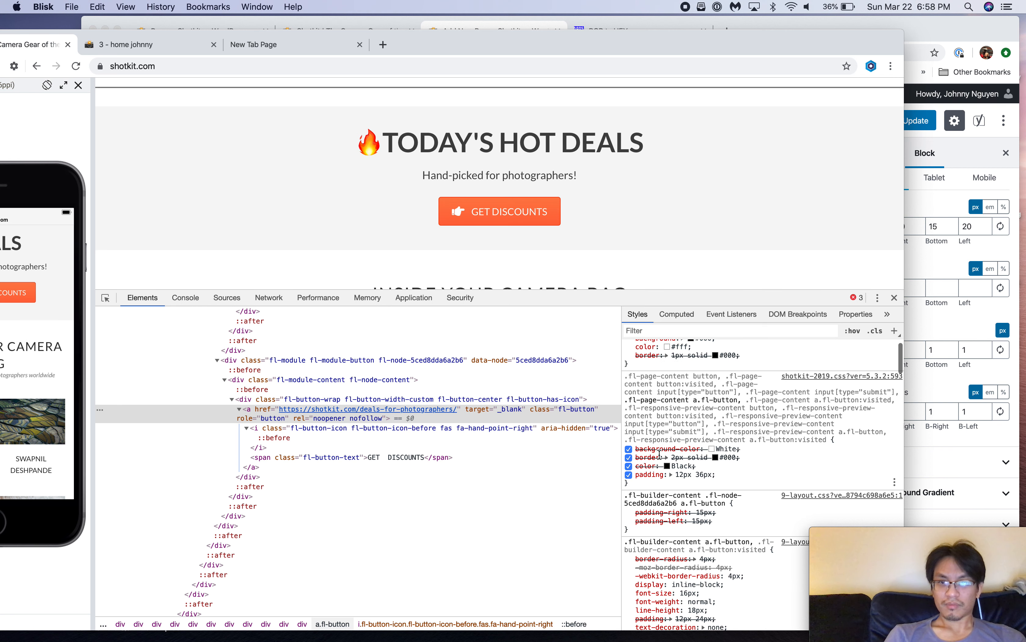
scroll(660, 455, up, 7)
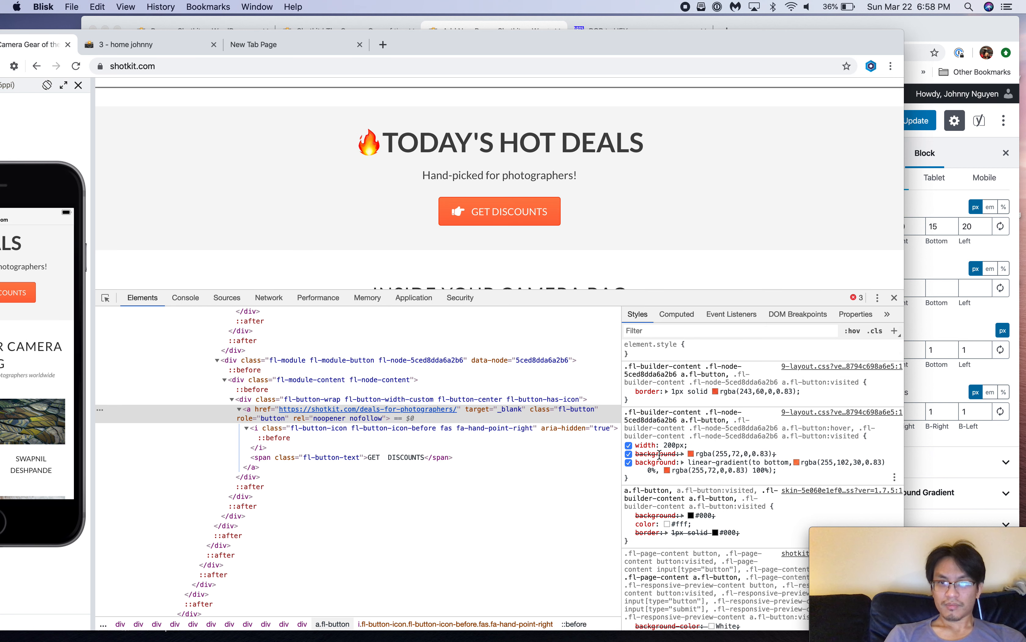
Step: Back in the WordPress editor in Chrome, set the button's border radius to 4 px on all corners and update the page
click(957, 35)
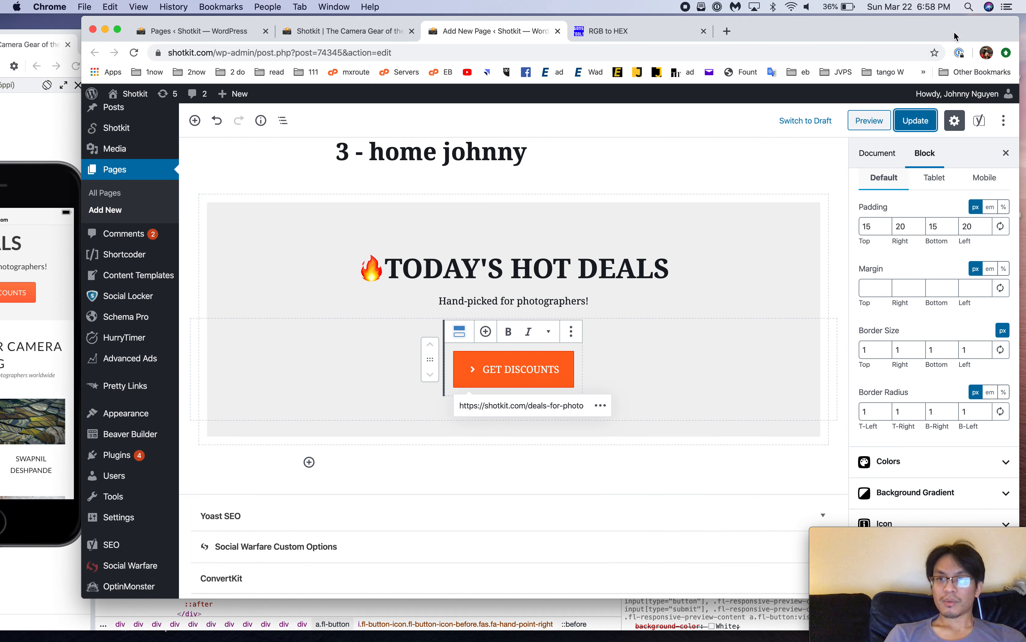
click(870, 409)
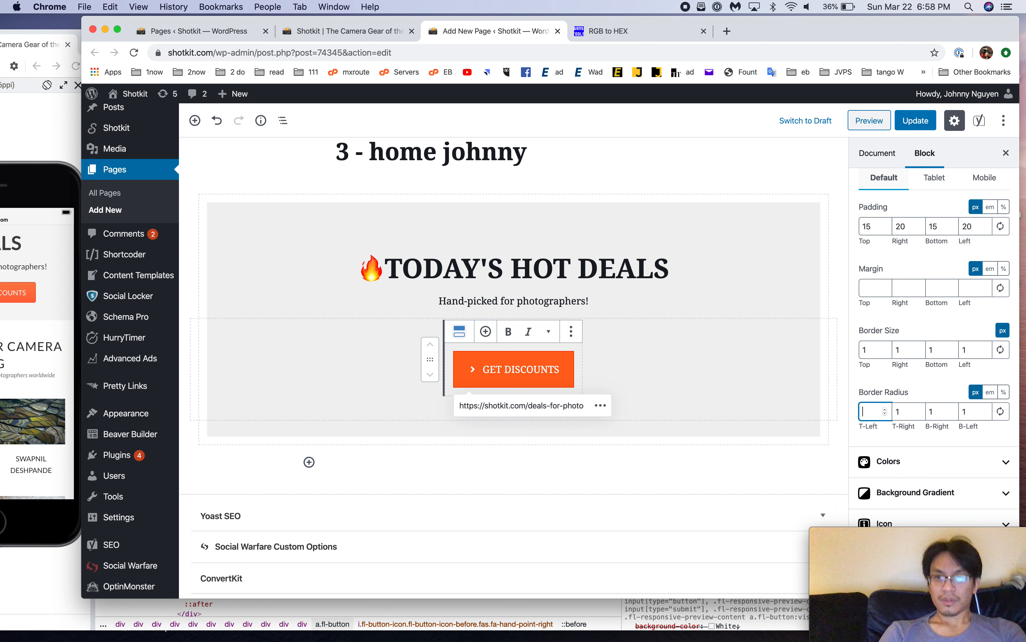
text(4)
click(897, 412)
drag(937, 414, 926, 412)
double_click(971, 416)
text(4)
click(930, 128)
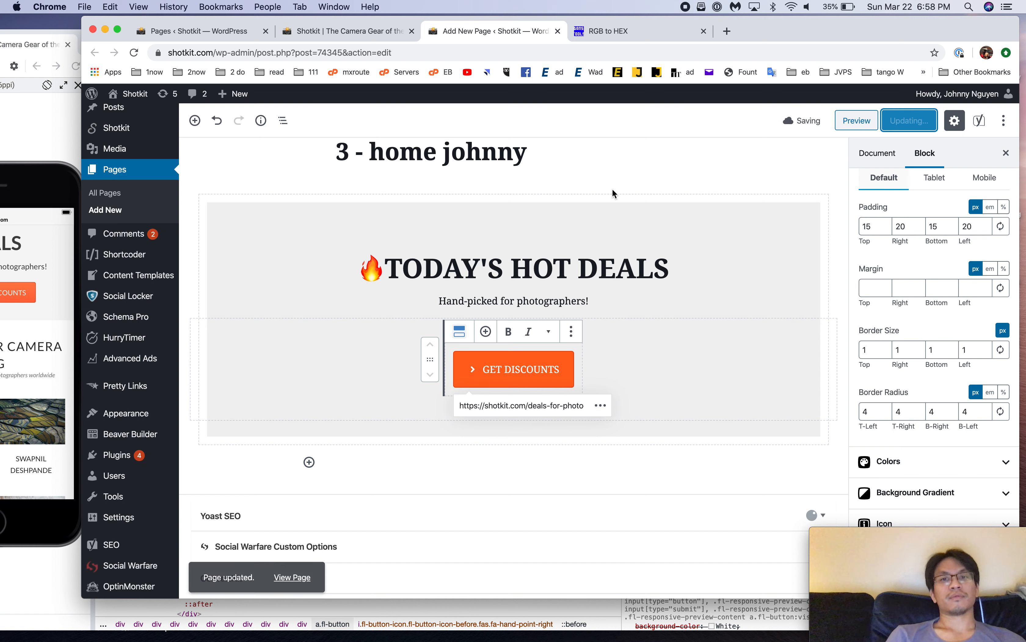
Step: Compare with the original design in the Beaver Builder page, and set the new button's top padding to 10 px
click(313, 32)
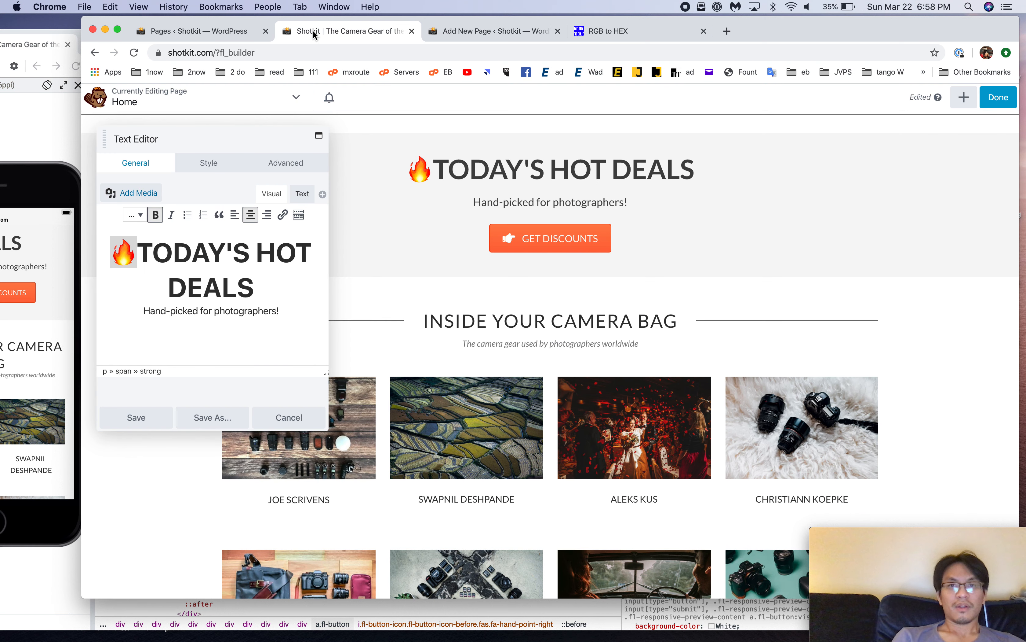
click(493, 35)
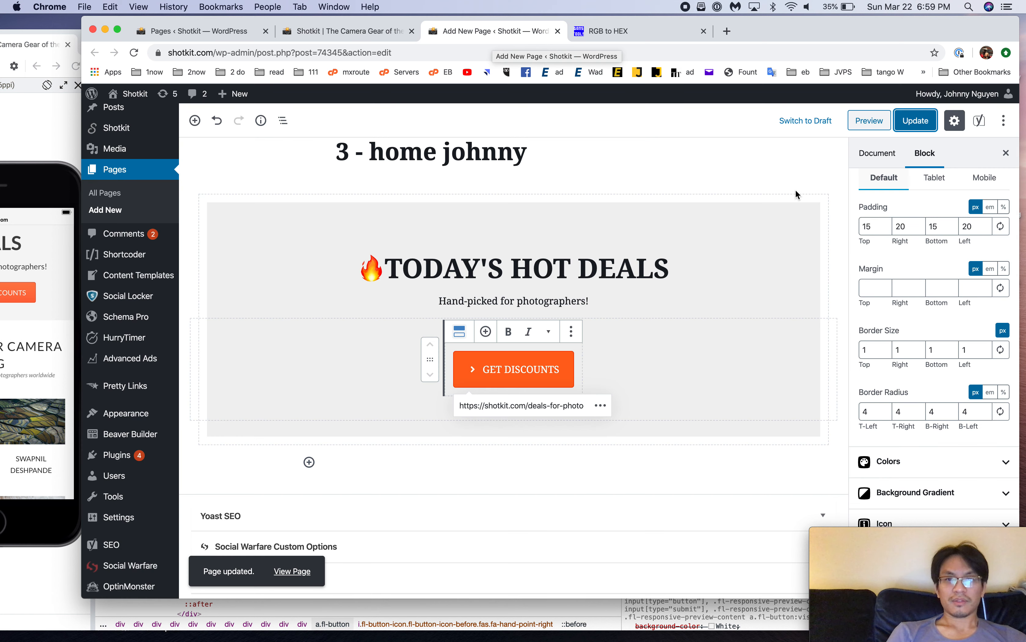
click(899, 229)
key(BackSpace)
text(0)
click(870, 225)
key(BackSpace)
text(2)
key(Down)
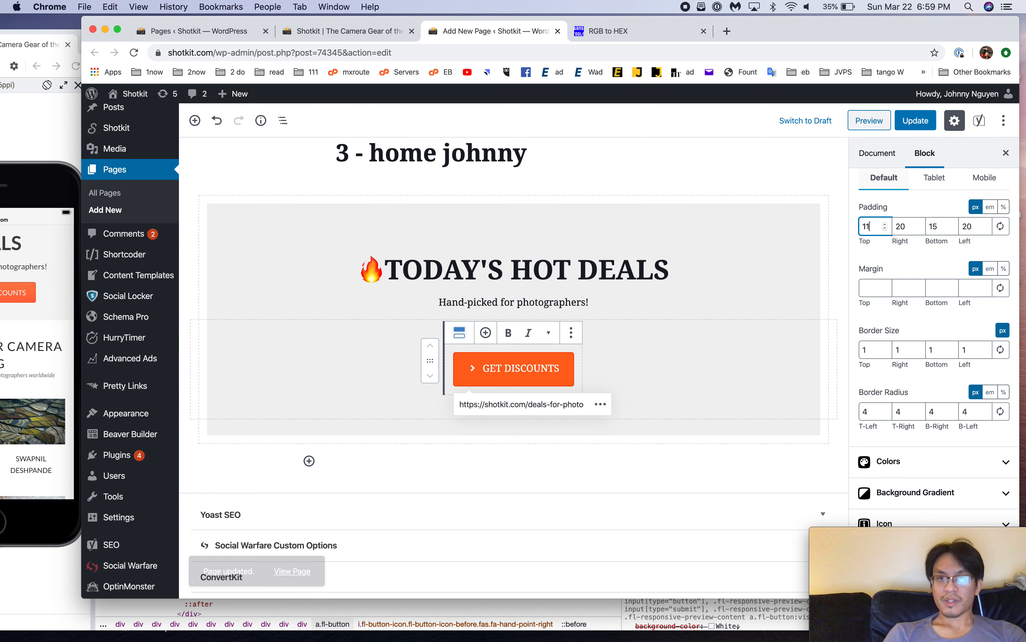
key(Down)
Step: Set the button's bottom padding to 10 px and update the page
click(937, 227)
key(BackSpace)
text(1)
key(Down)
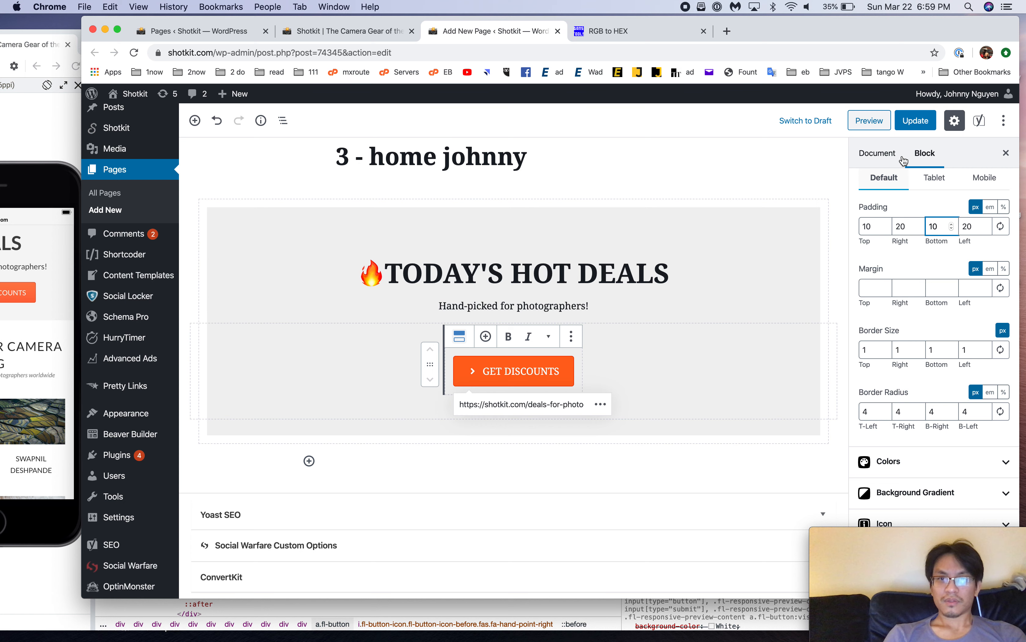
click(919, 121)
Step: Check the updated page's hot deals section and button in Blisk with the developer tools closed, saving the page again in Chrome
click(46, 41)
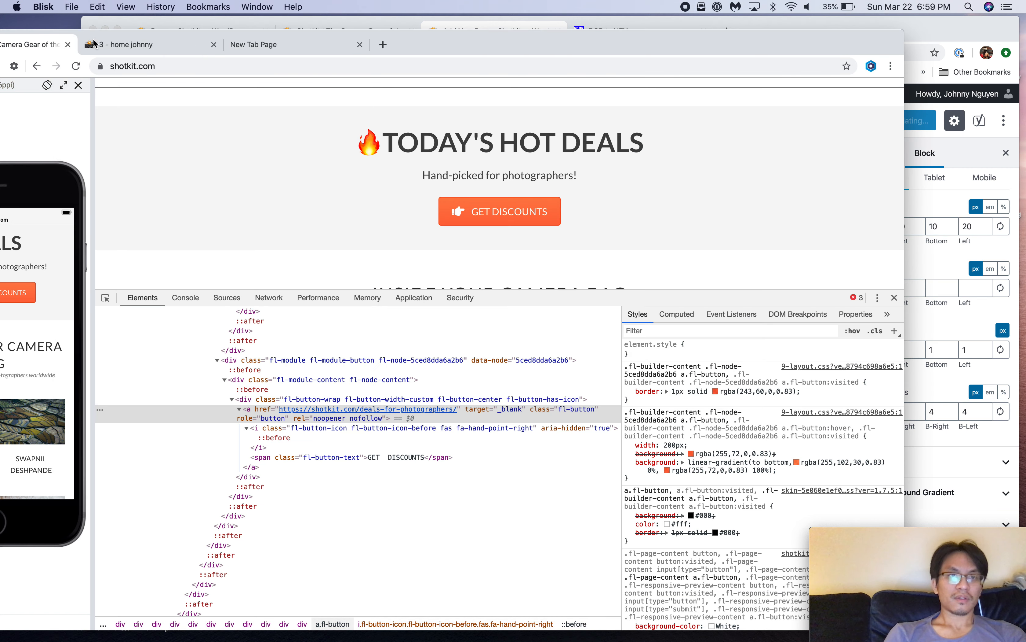
click(94, 42)
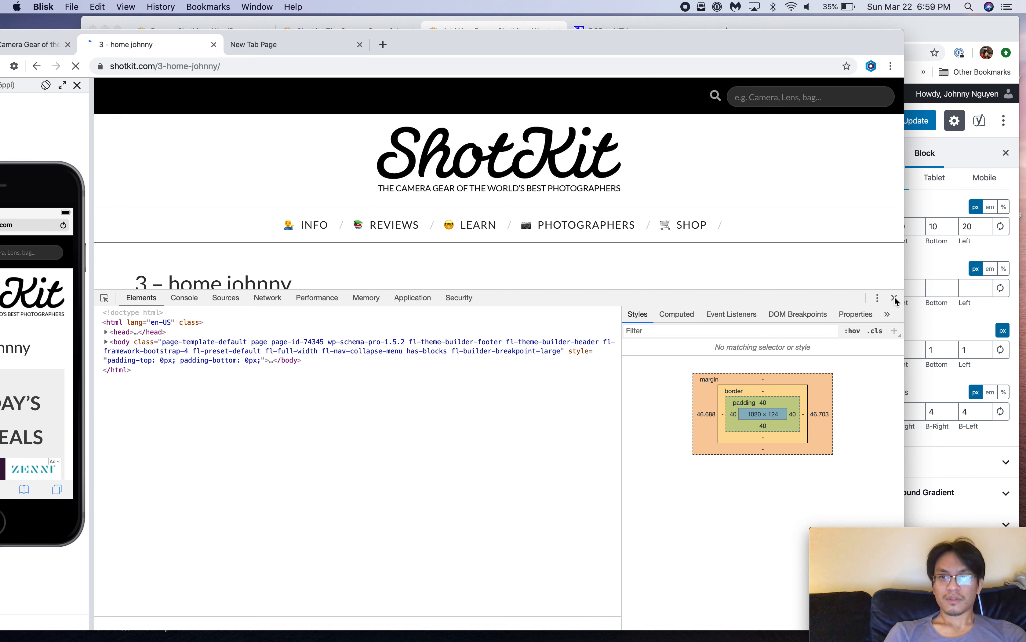
click(895, 298)
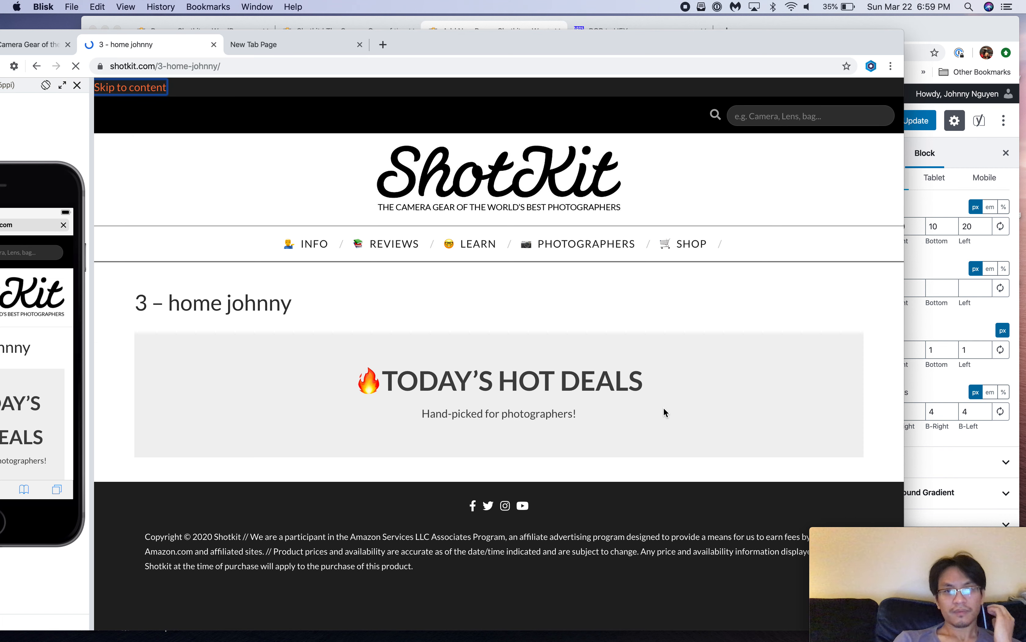
click(922, 105)
click(916, 122)
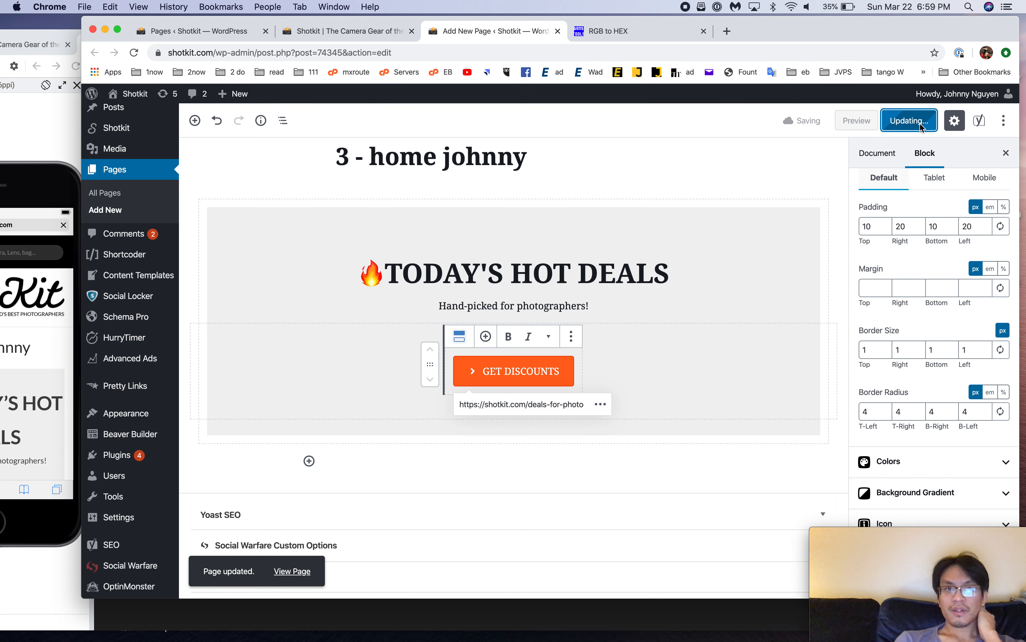
click(58, 138)
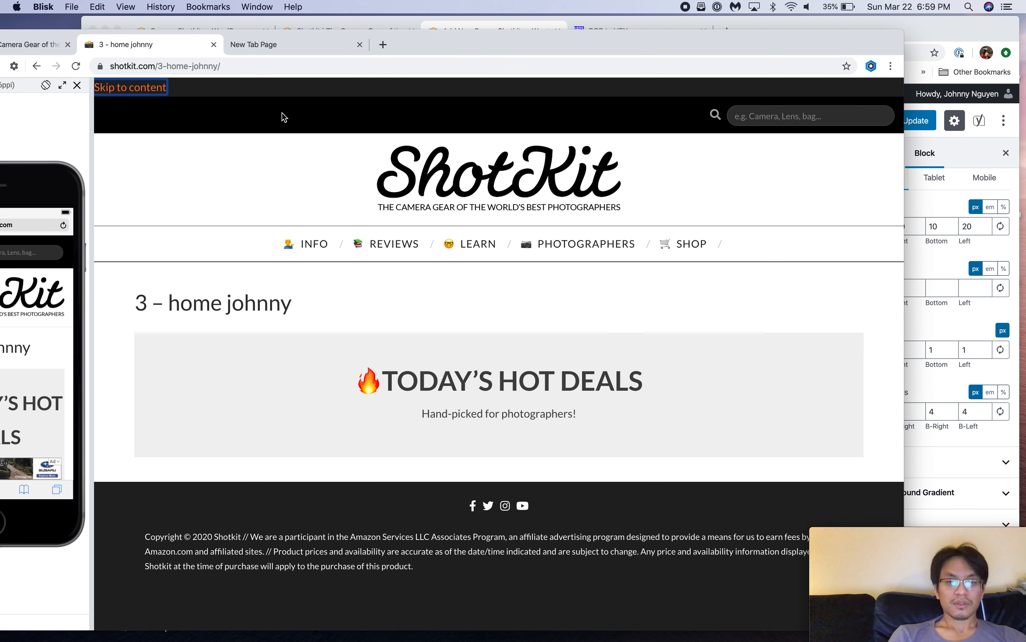
click(935, 35)
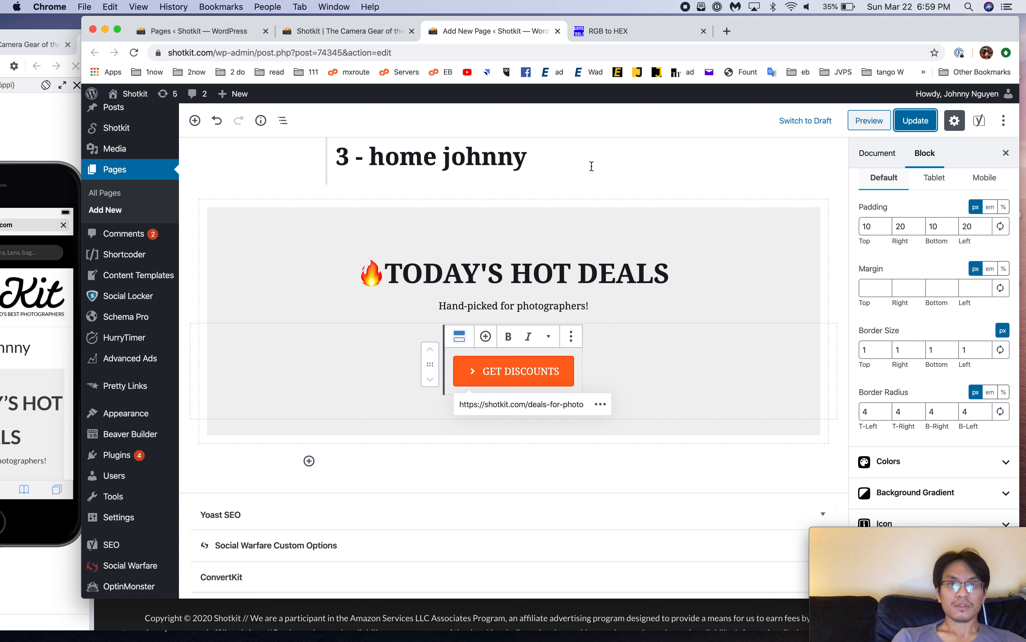
click(59, 114)
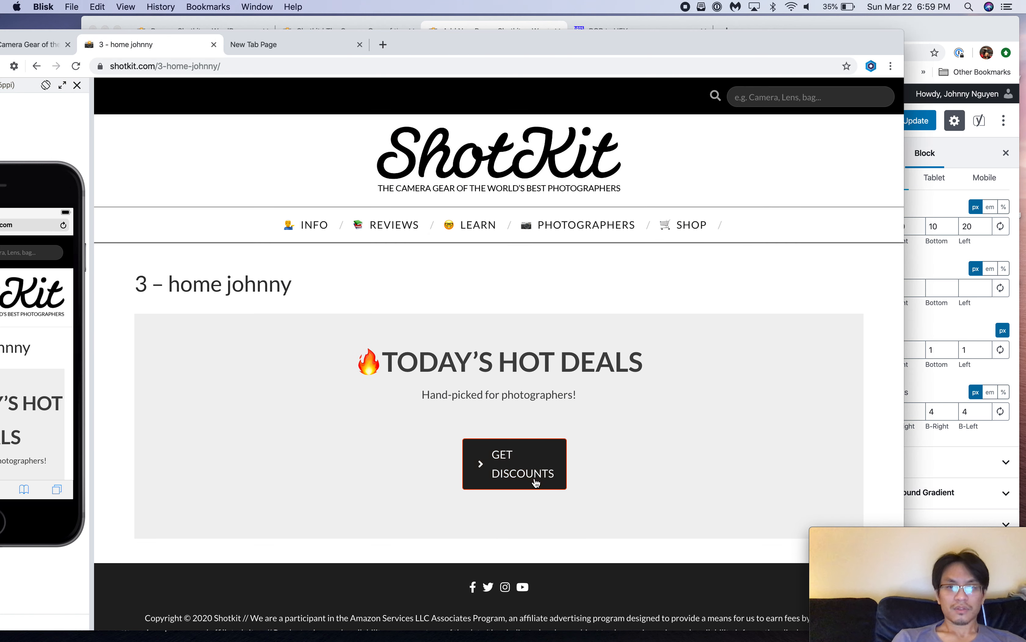
Step: Back in the WordPress editor in Chrome, clear the top and right padding of the container holding the GET DISCOUNTS button
click(965, 41)
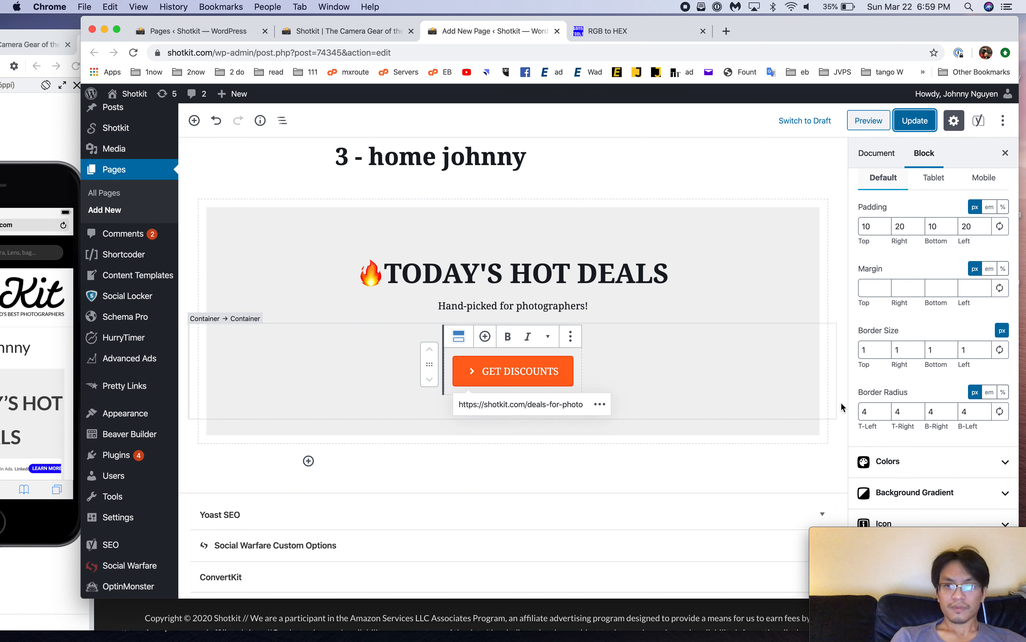
click(640, 357)
click(927, 416)
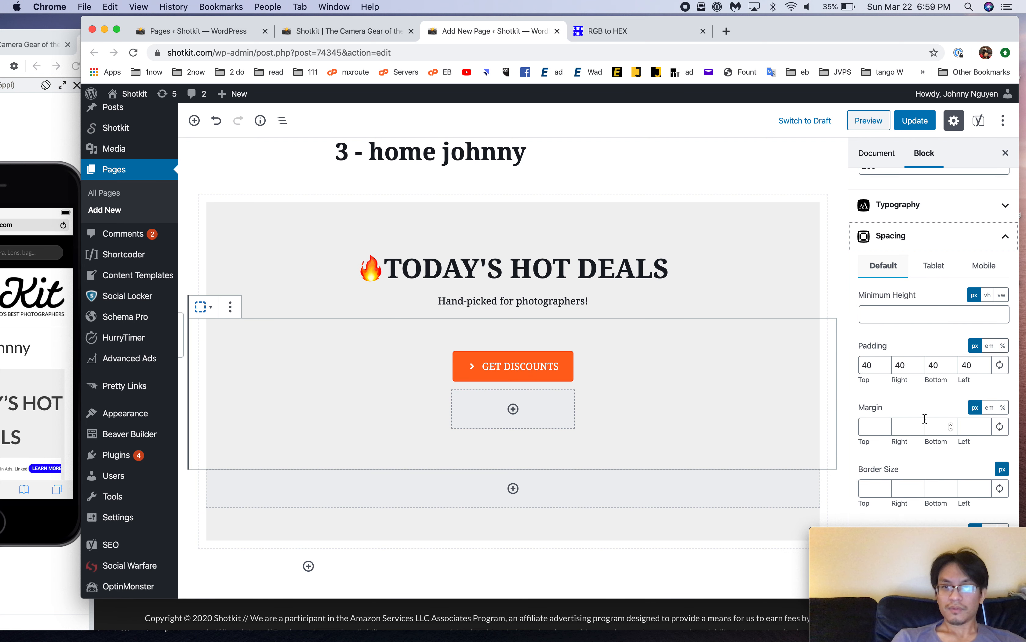
click(876, 365)
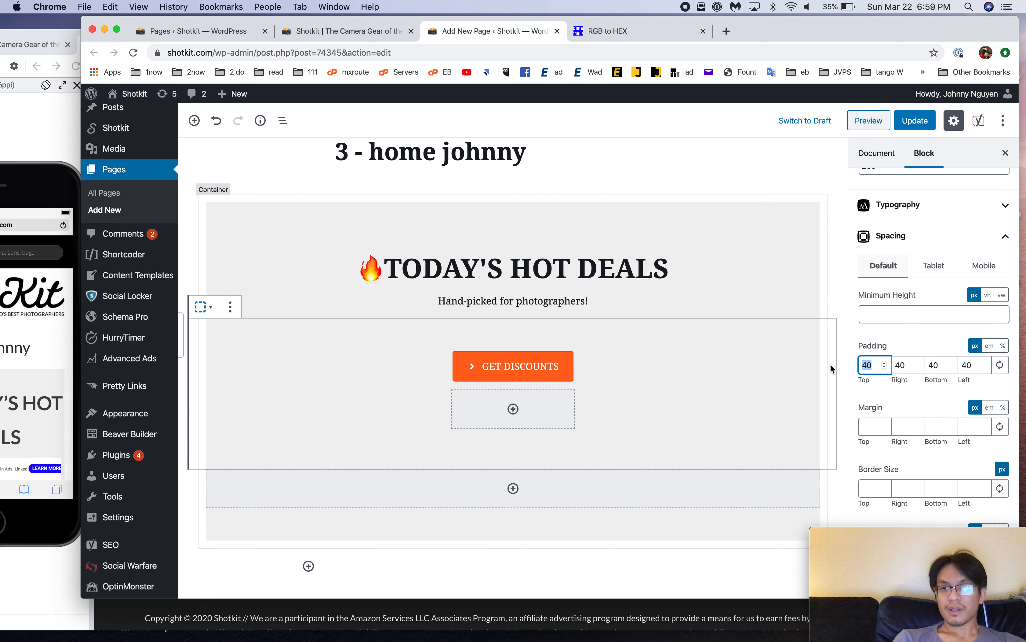
key(BackSpace)
key(BackSpace)
click(903, 368)
key(BackSpace)
key(BackSpace)
Step: Clear the bottom and left padding of the button's container and update the page
click(938, 366)
key(BackSpace)
key(BackSpace)
click(971, 366)
key(BackSpace)
key(BackSpace)
click(915, 121)
Step: Switch to Blisk, reload the 3 – home johnny page and inspect the GET DISCOUNTS button's styles
click(55, 41)
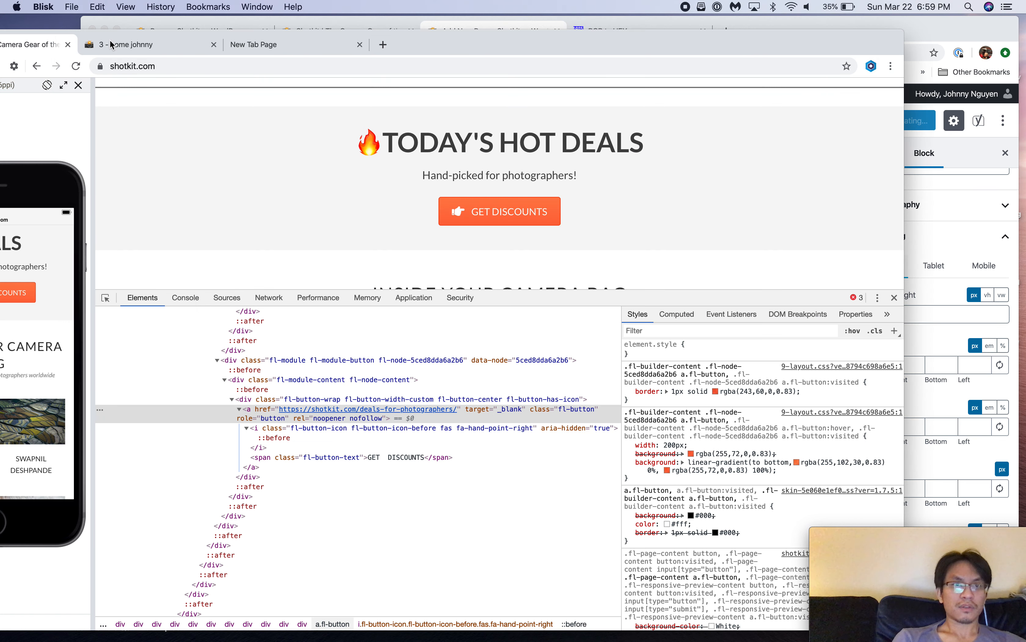
click(140, 45)
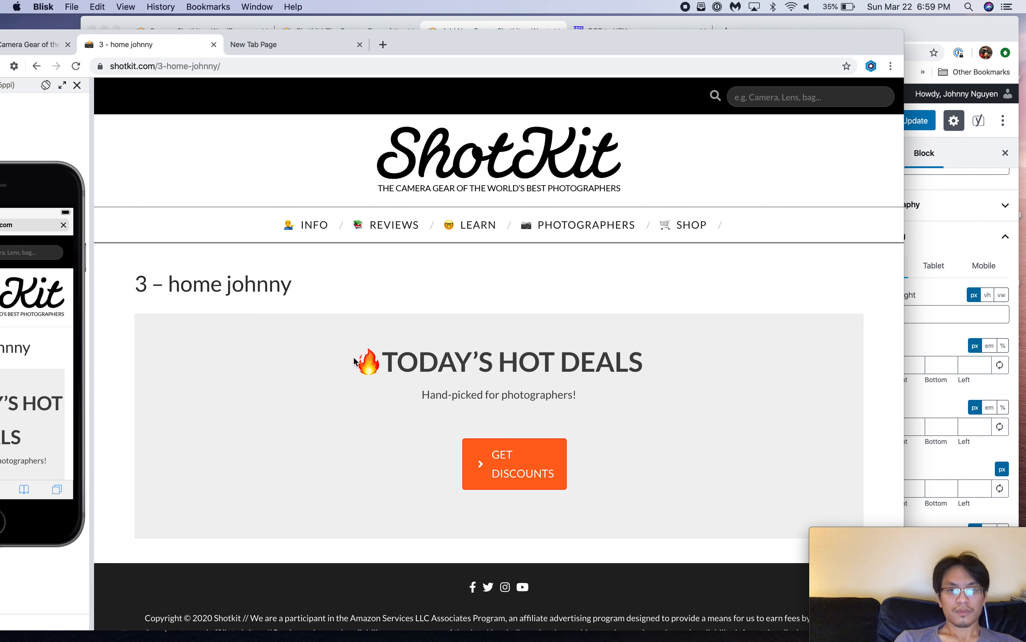
key(super+r)
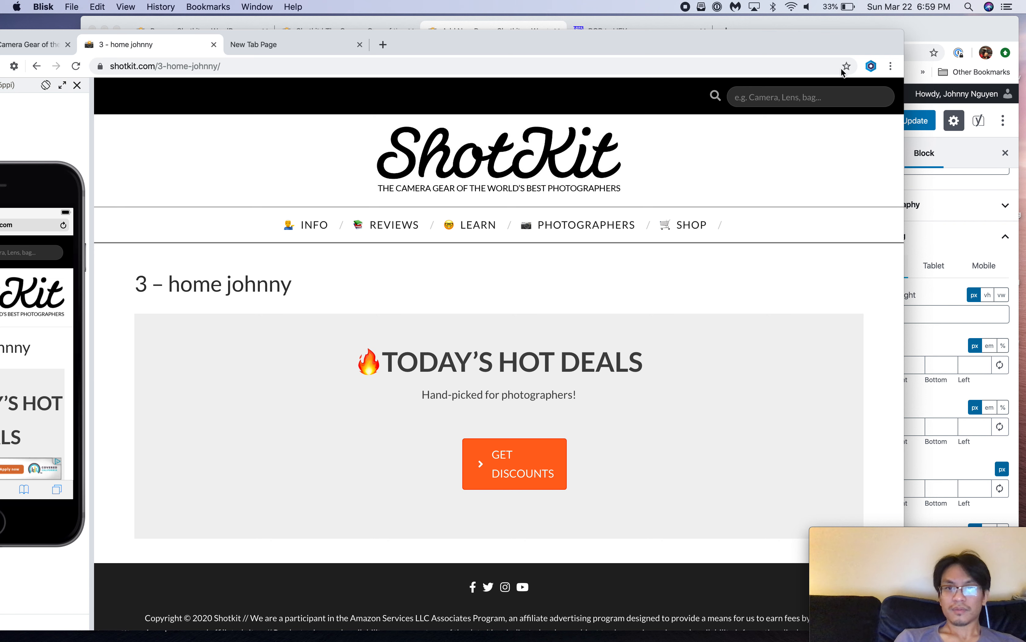
right_click(532, 446)
click(723, 438)
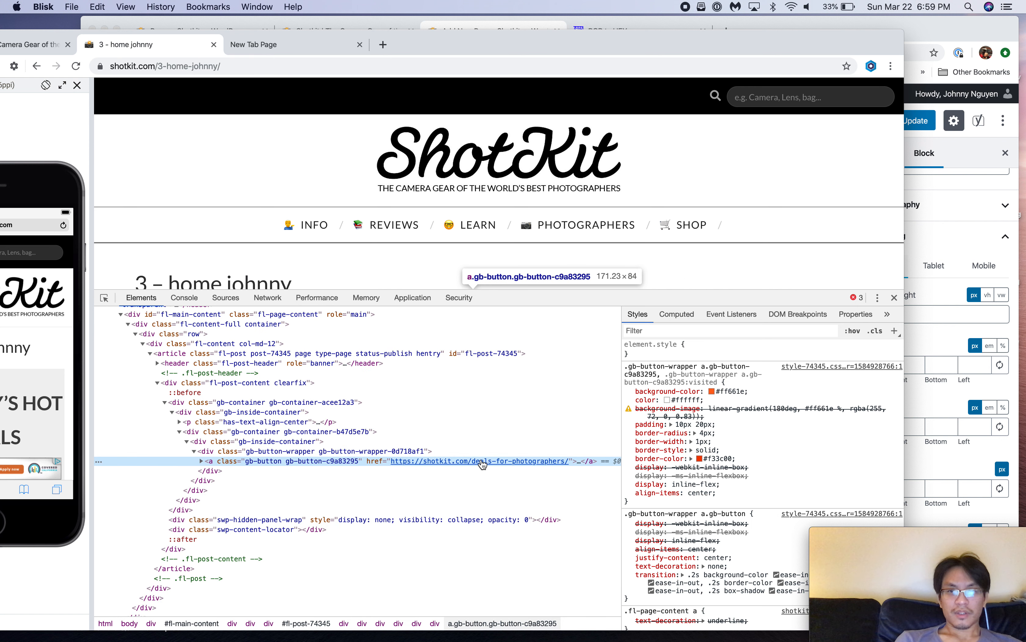
scroll(584, 246, down, 5)
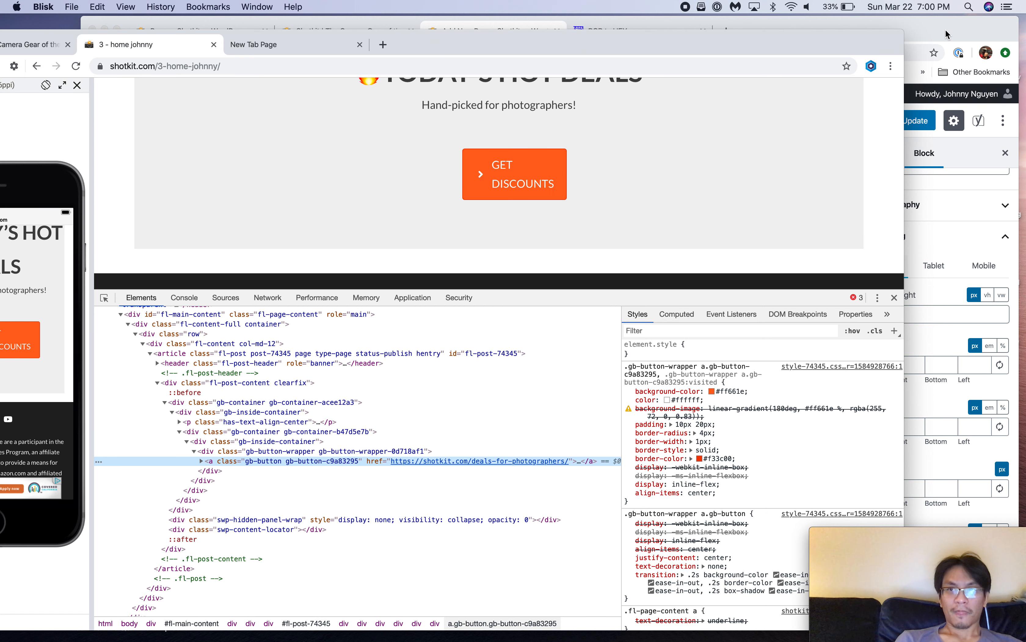
Step: Return to the editor in Chrome, clear the GET DISCOUNTS button's right and left padding, and update the page
key(super+Tab)
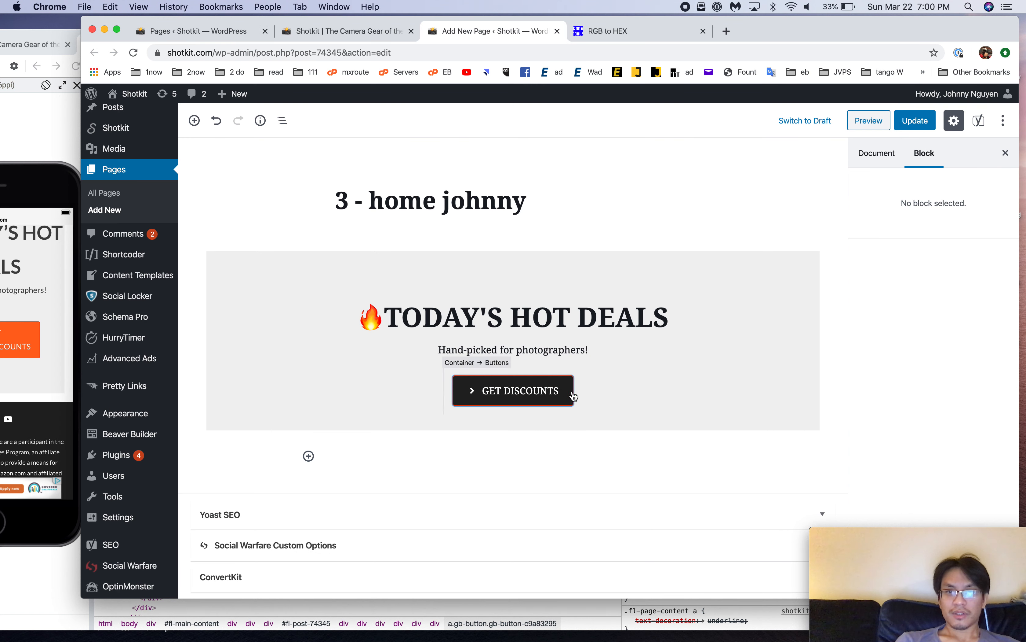
click(516, 412)
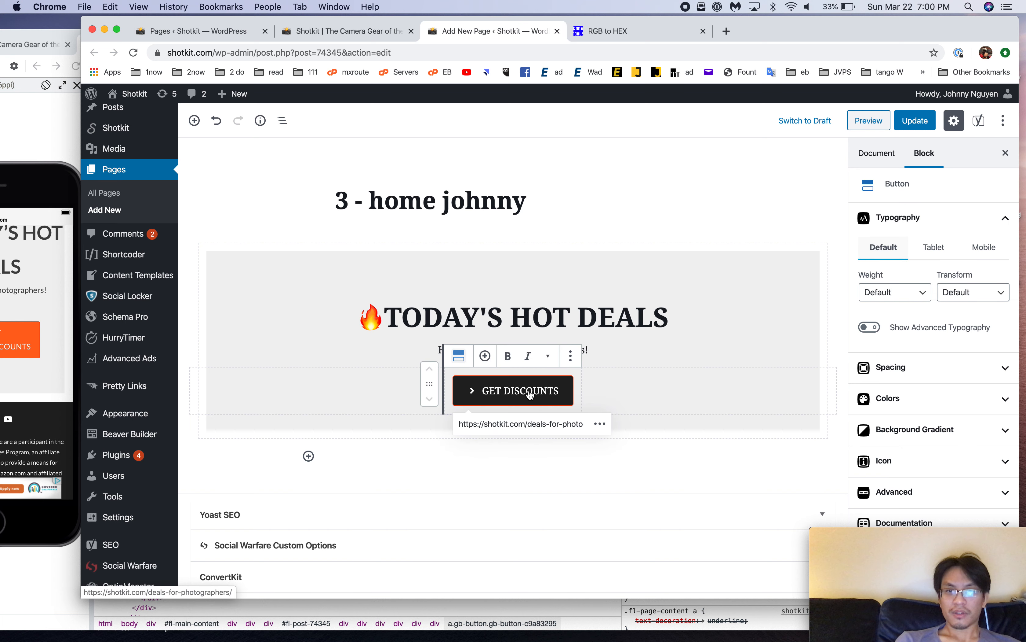
click(892, 373)
scroll(899, 399, down, 5)
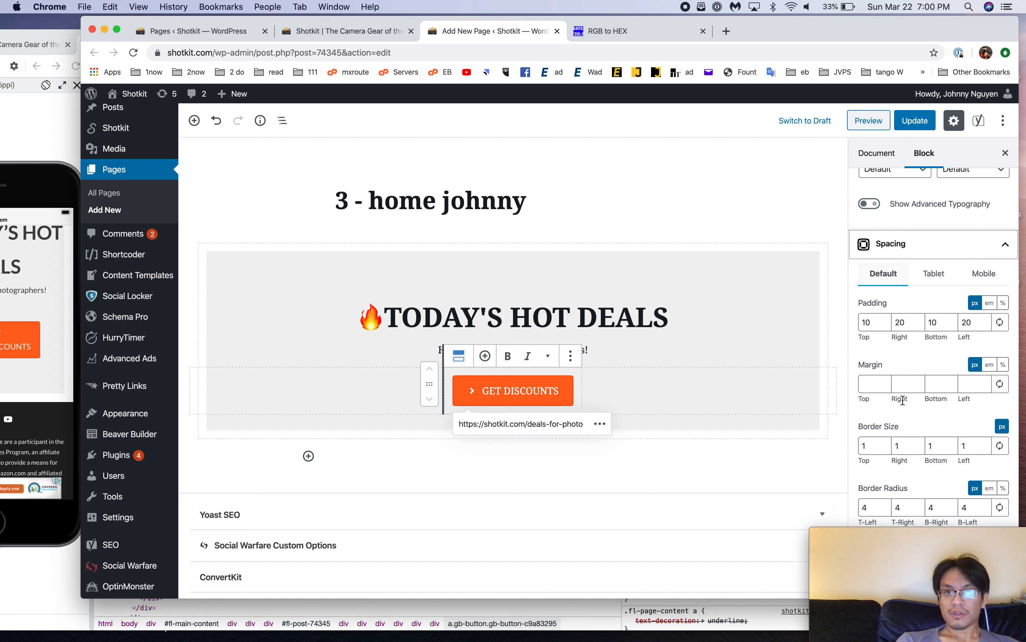
double_click(909, 323)
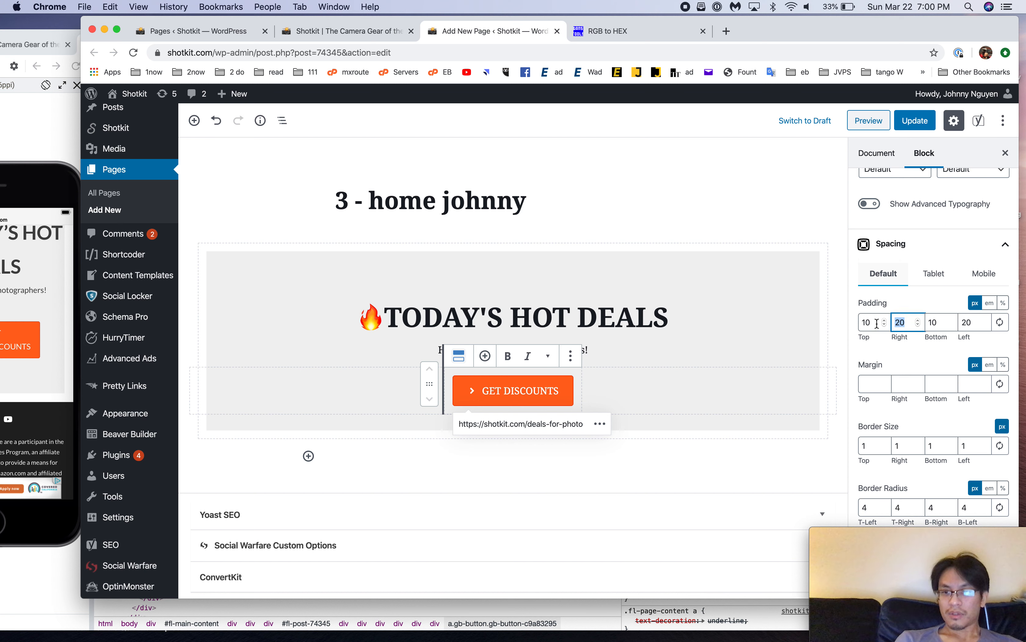
key(BackSpace)
drag(979, 326, 919, 314)
key(BackSpace)
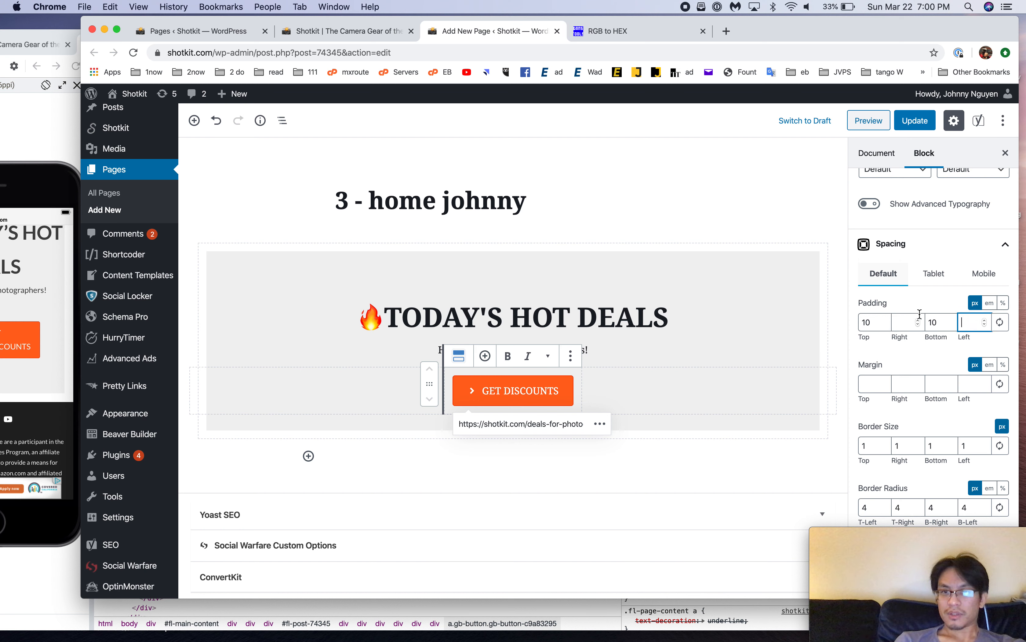
click(926, 124)
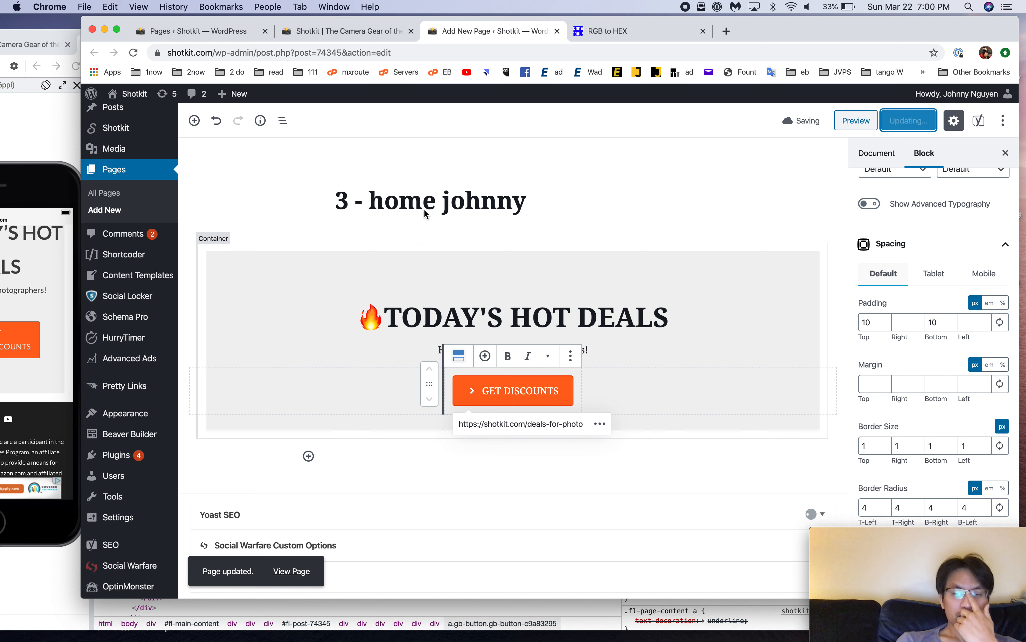
Step: Reload the page in Blisk, and recheck the spacing settings of the button and its container in Chrome
click(62, 121)
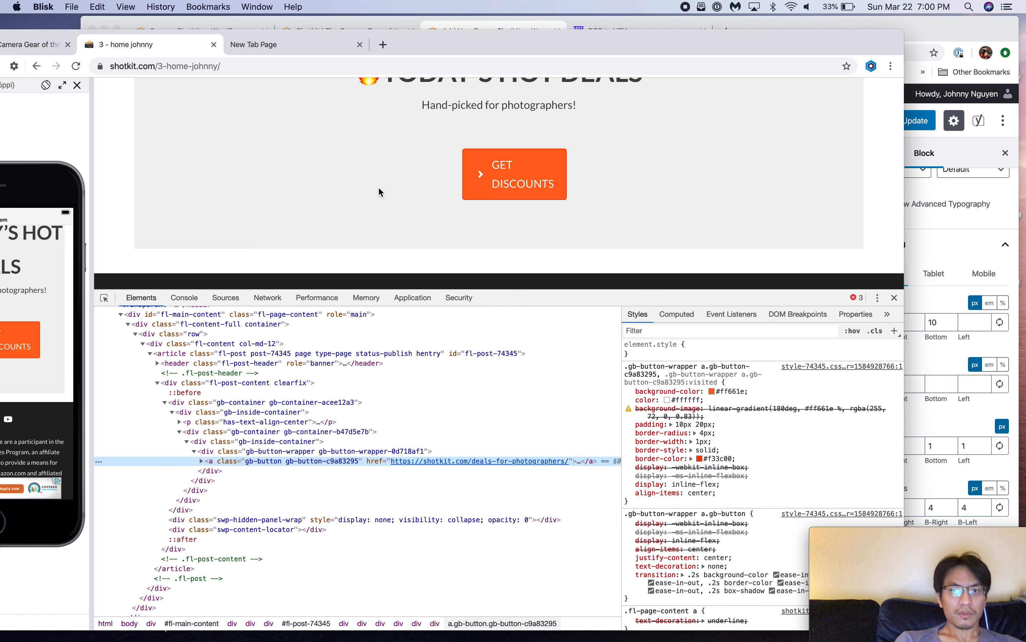
key(super+r)
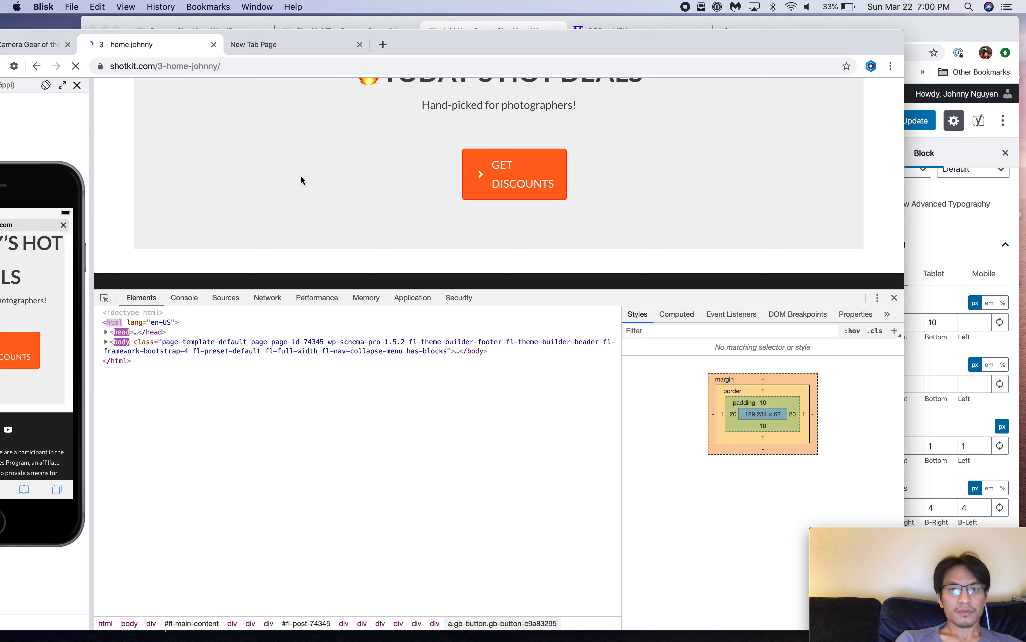
click(932, 37)
click(656, 376)
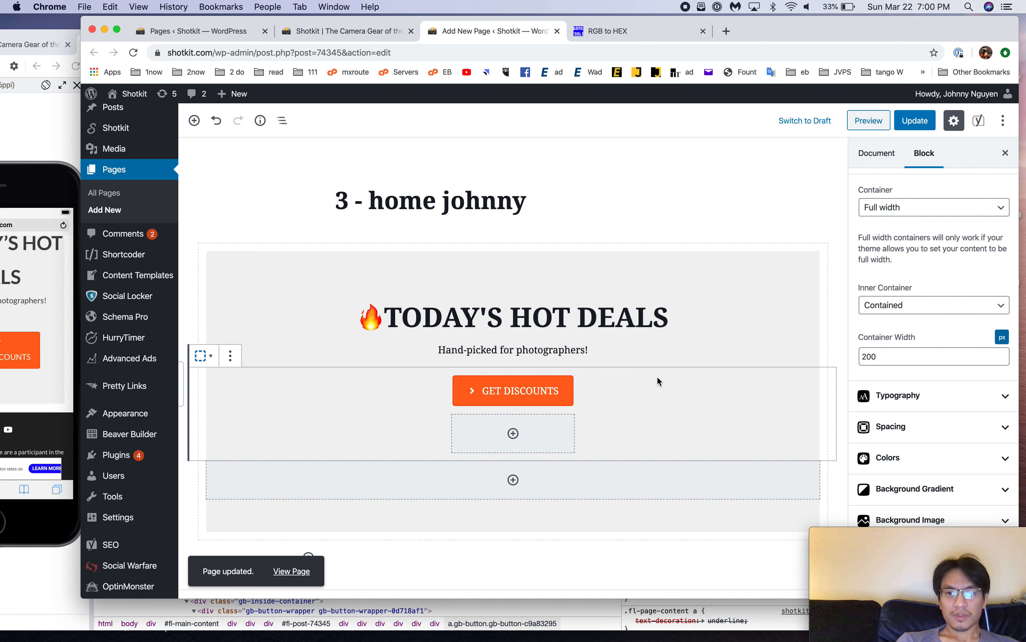
click(888, 427)
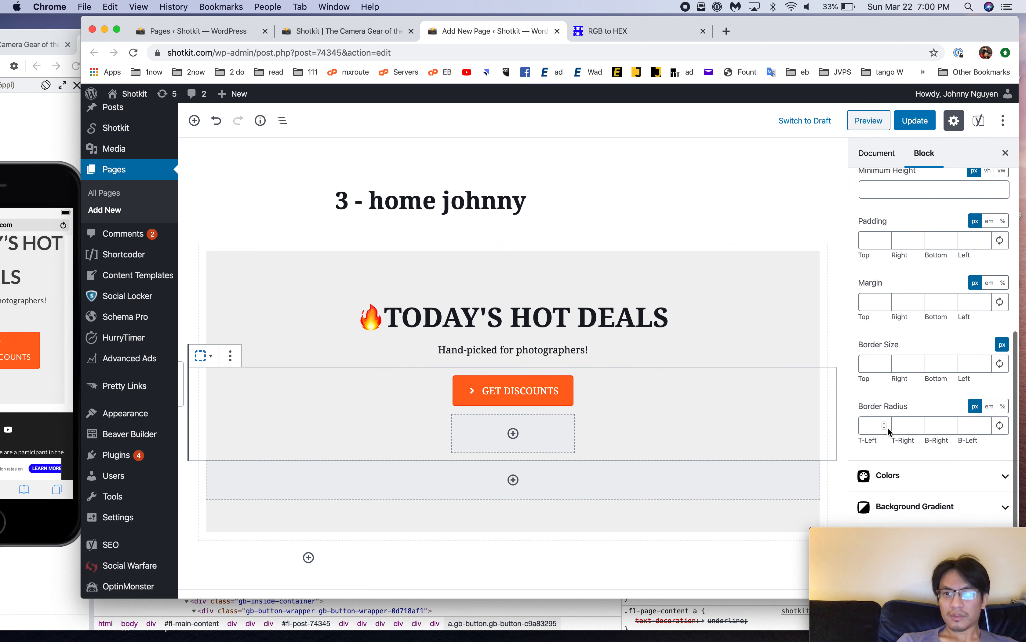
scroll(888, 426, up, 10)
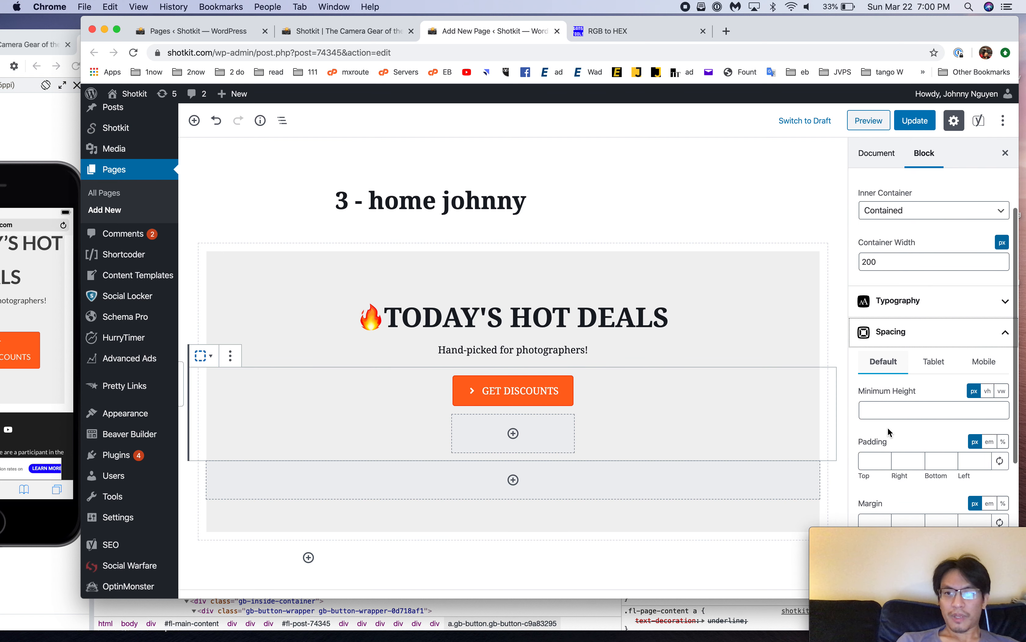
click(567, 401)
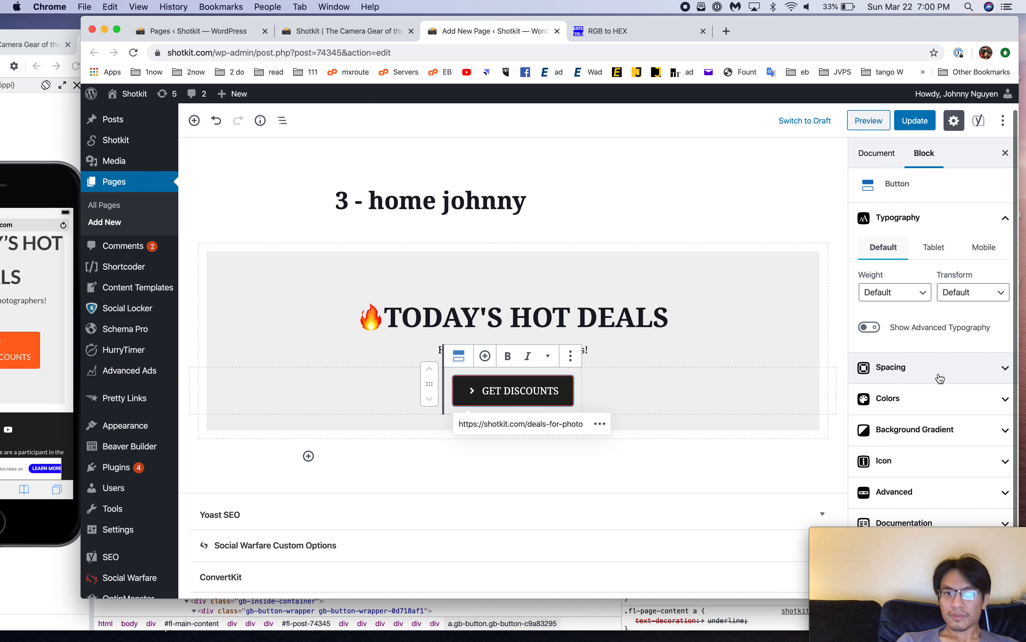
click(940, 377)
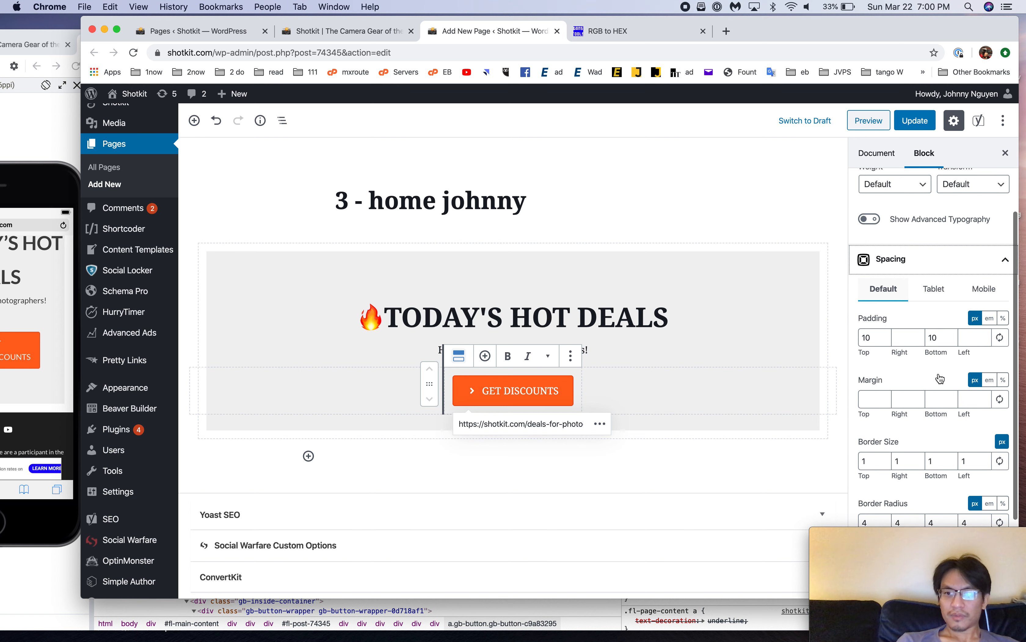
scroll(936, 382, down, 3)
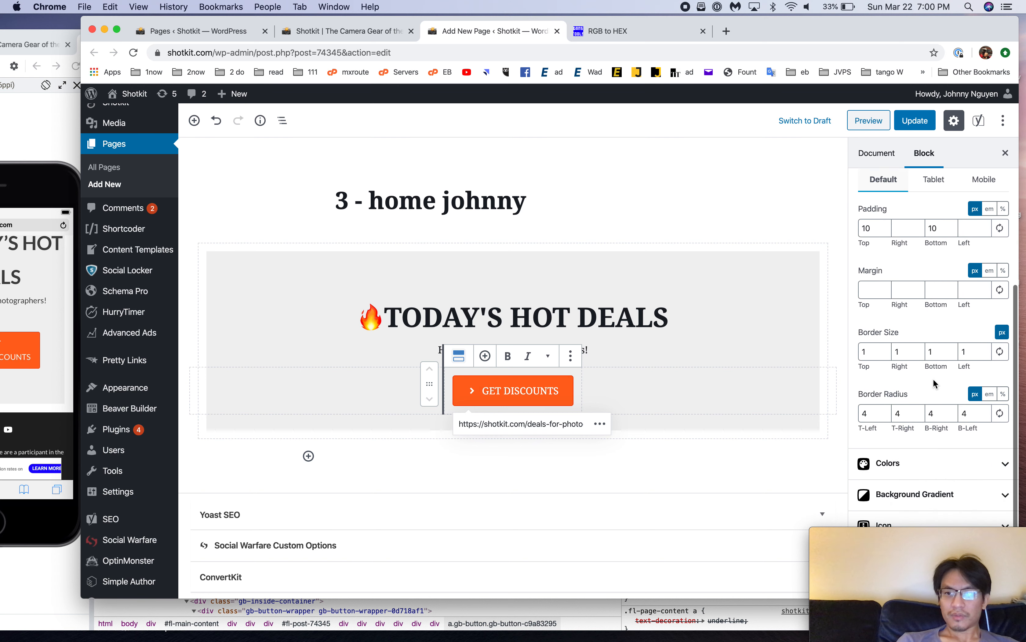
Step: Set the container width of the button's container to 220 px and update the page
click(698, 384)
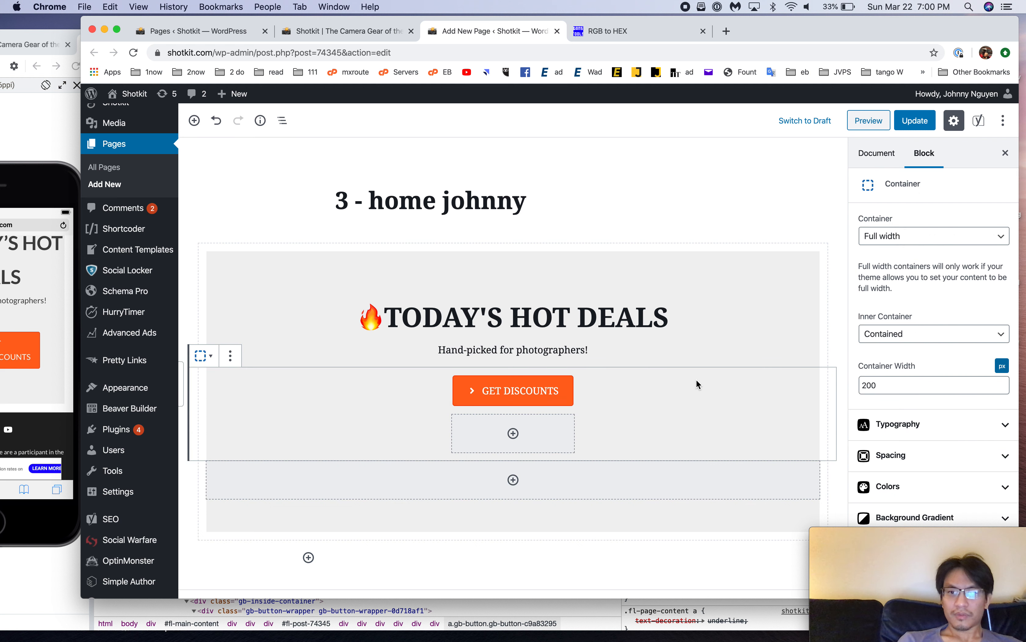
click(873, 385)
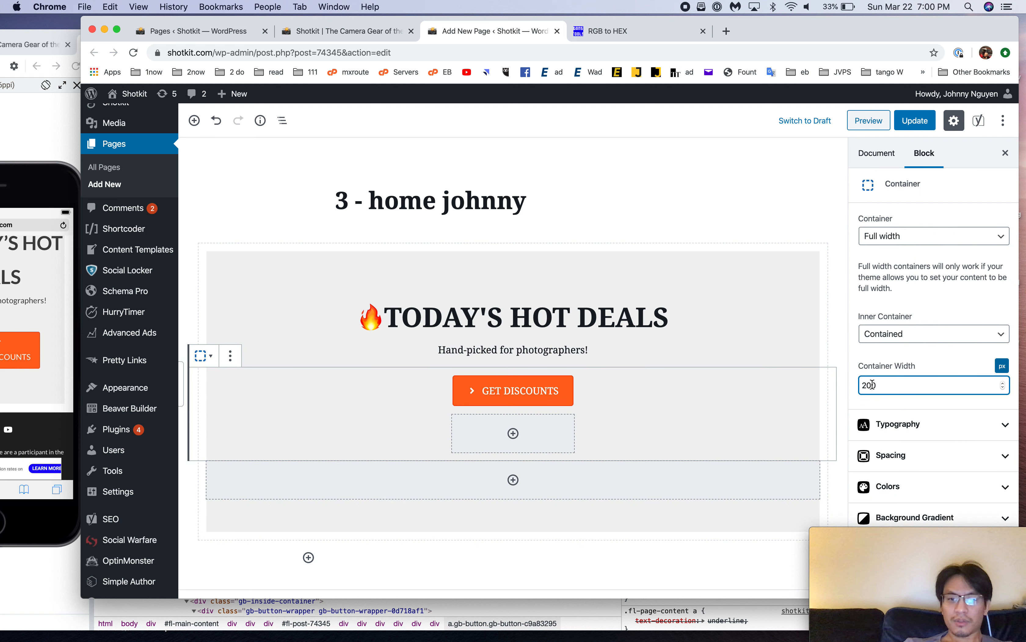
key(BackSpace)
text(2)
click(914, 118)
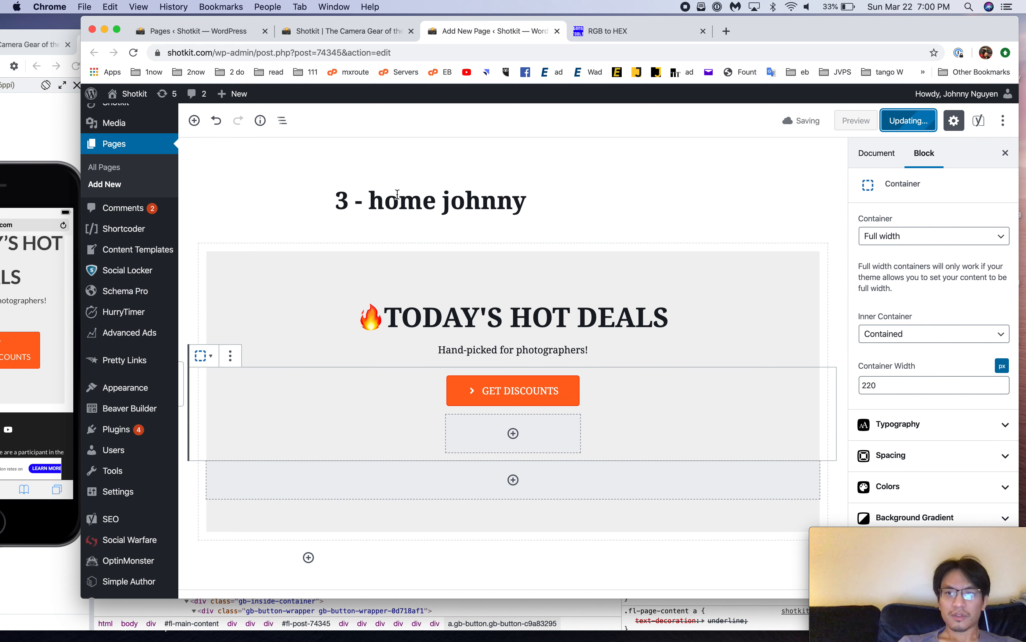
Step: Switch to Blisk, reload the page, and inspect the button text and the styles of its inner container
click(51, 47)
key(super+r)
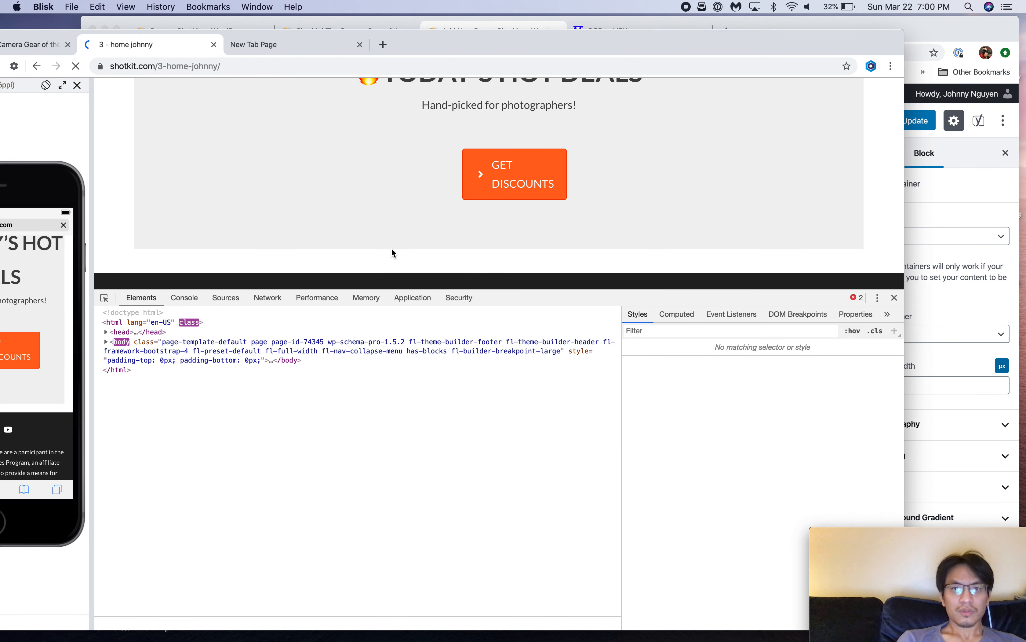
right_click(508, 185)
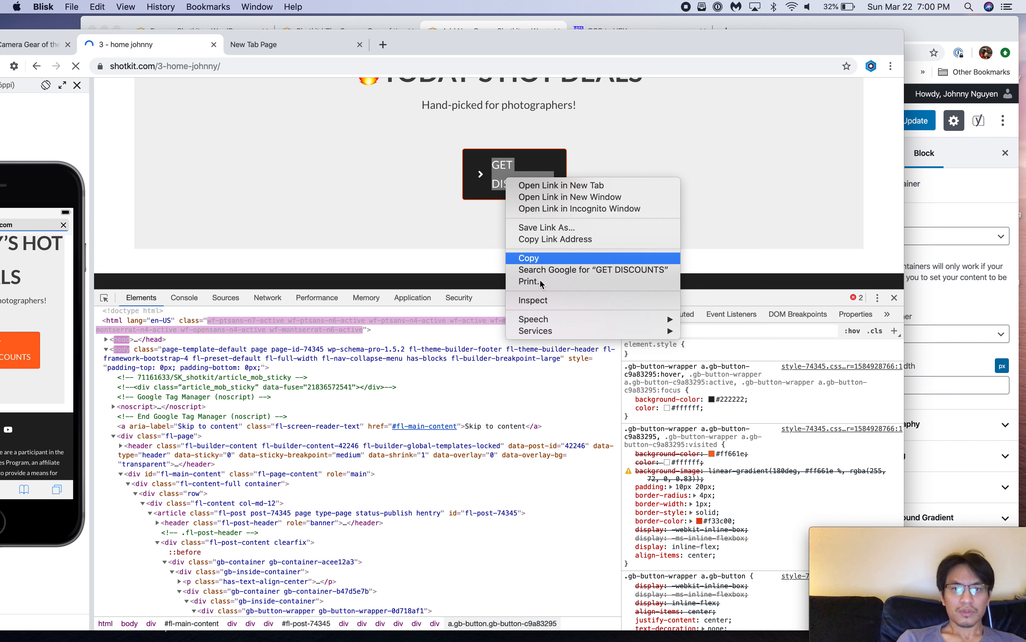
click(526, 300)
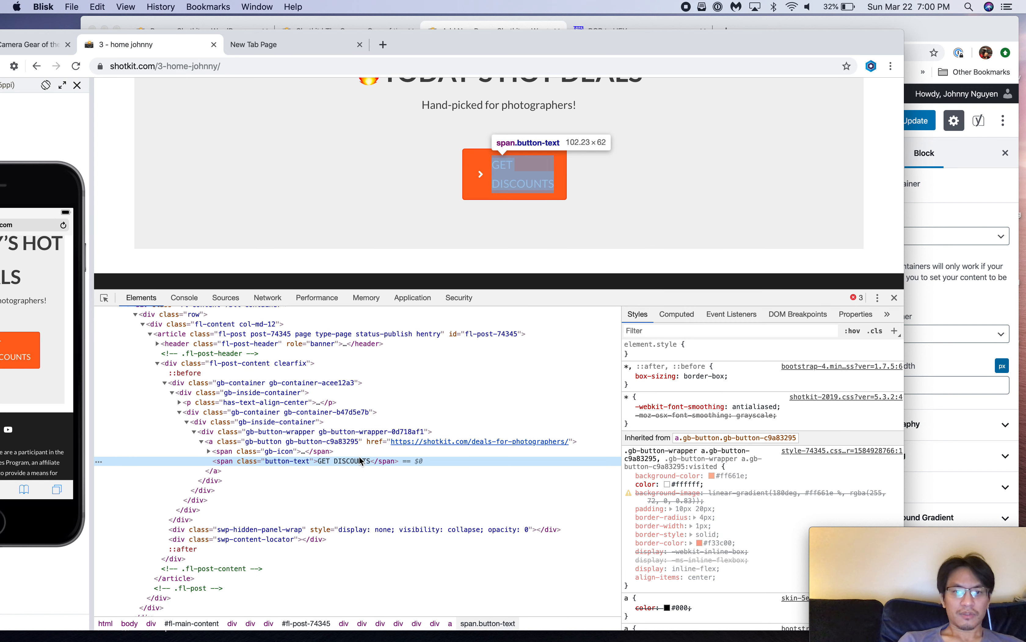
click(364, 428)
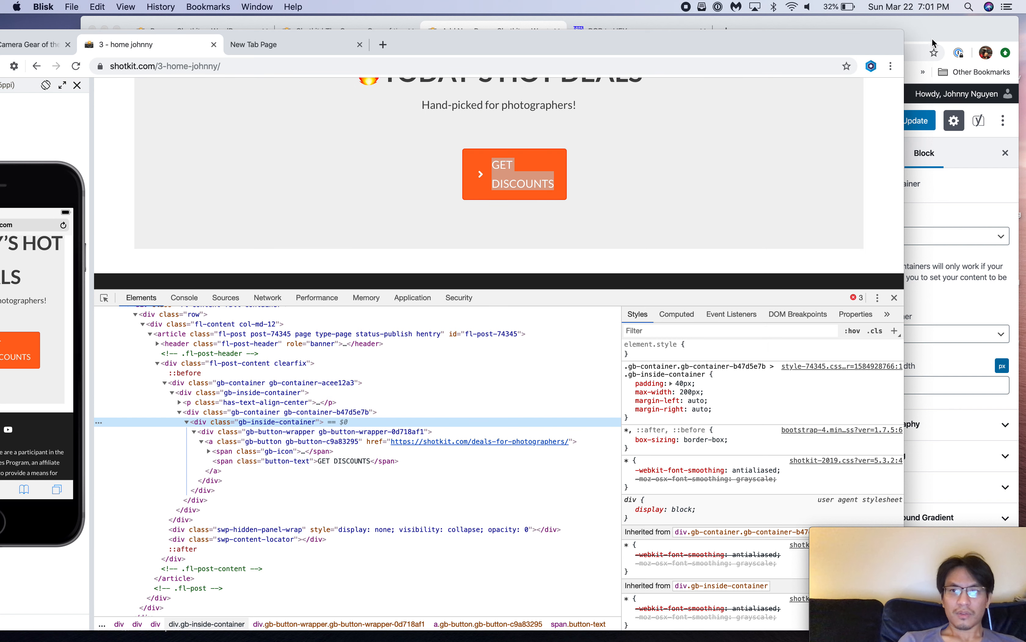
Step: In the Chrome editor, review the container's width and spacing settings and the button's padding, border size and radius
click(907, 102)
scroll(895, 341, down, 1)
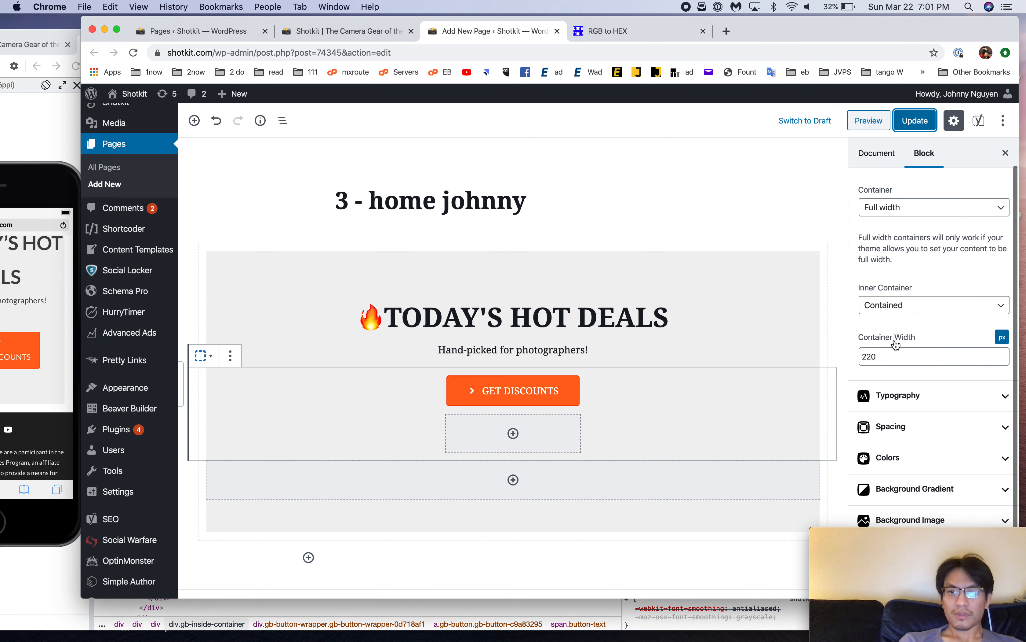
click(909, 407)
scroll(911, 414, down, 3)
scroll(925, 322, up, 2)
click(938, 238)
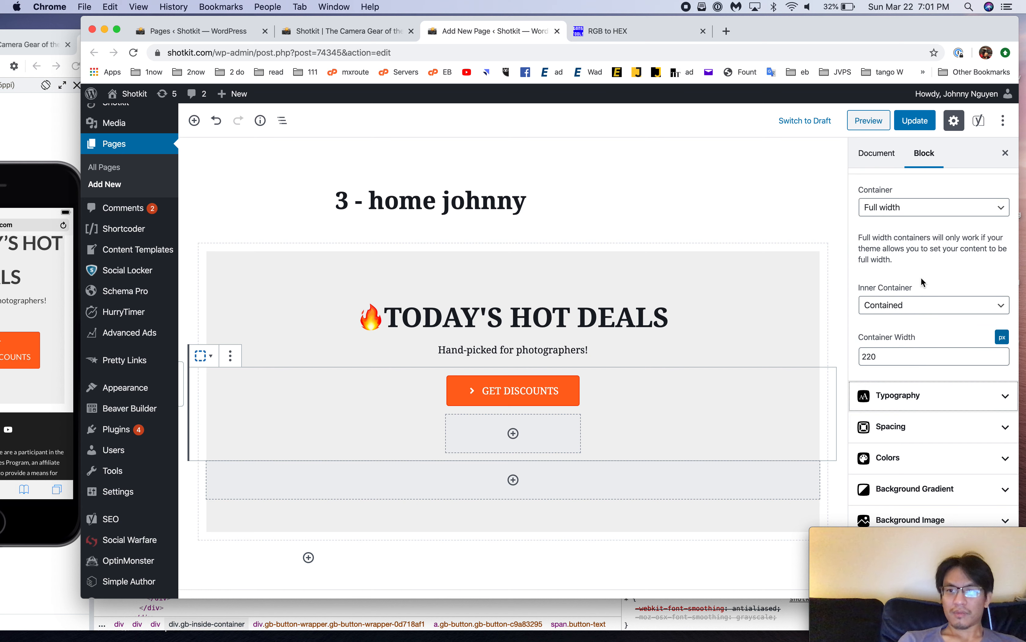
click(911, 427)
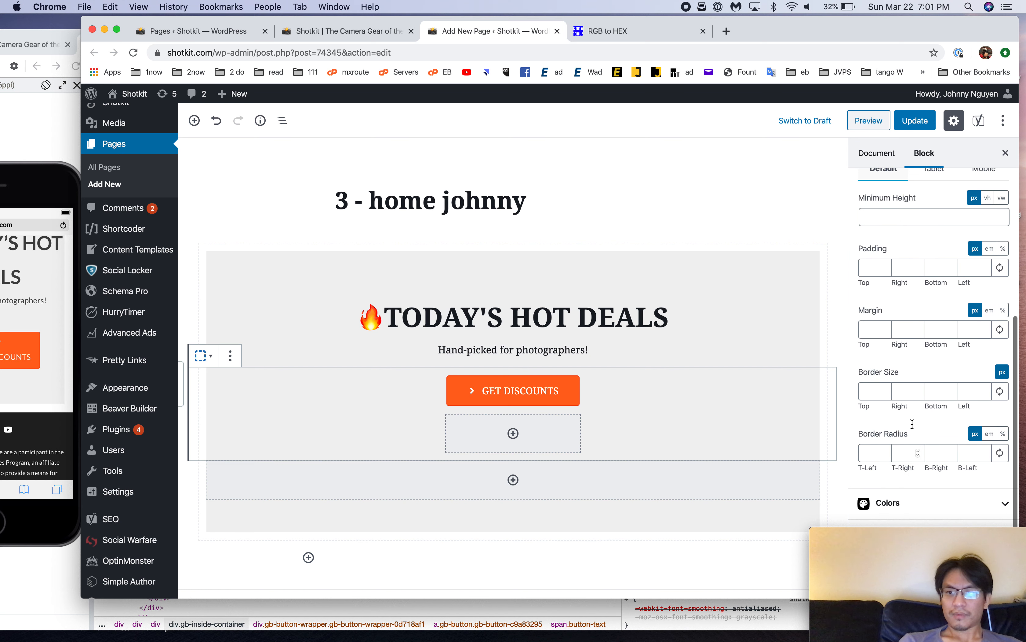
scroll(912, 425, down, 5)
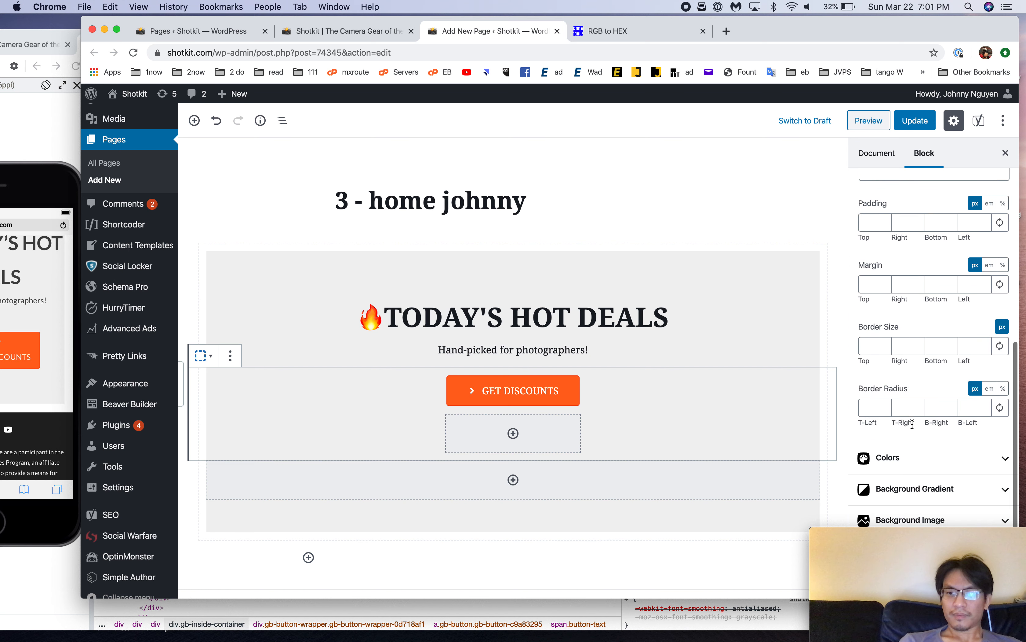
click(572, 390)
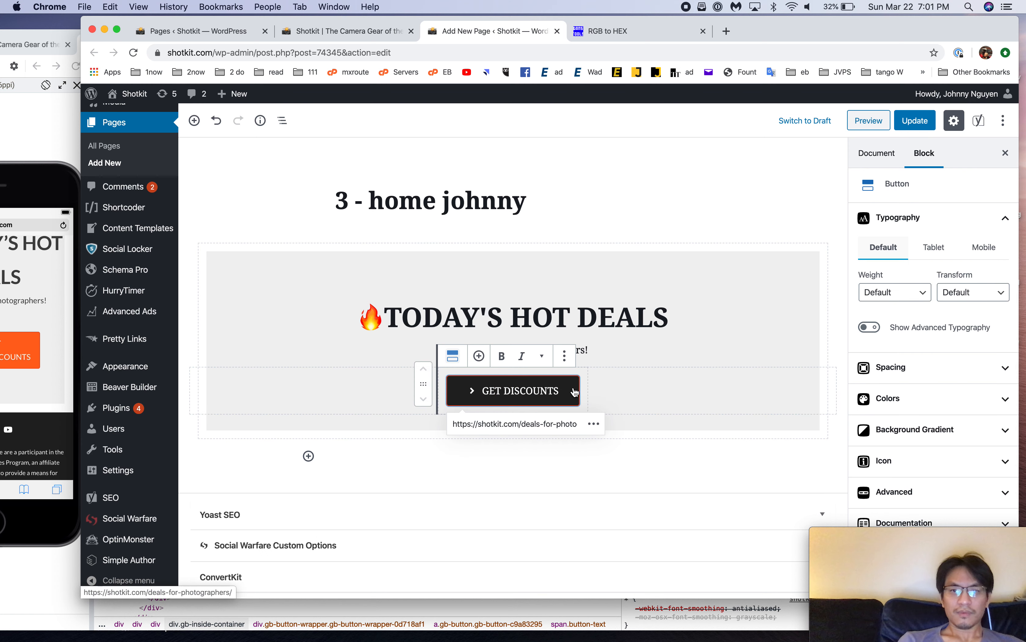
click(954, 368)
scroll(954, 374, down, 2)
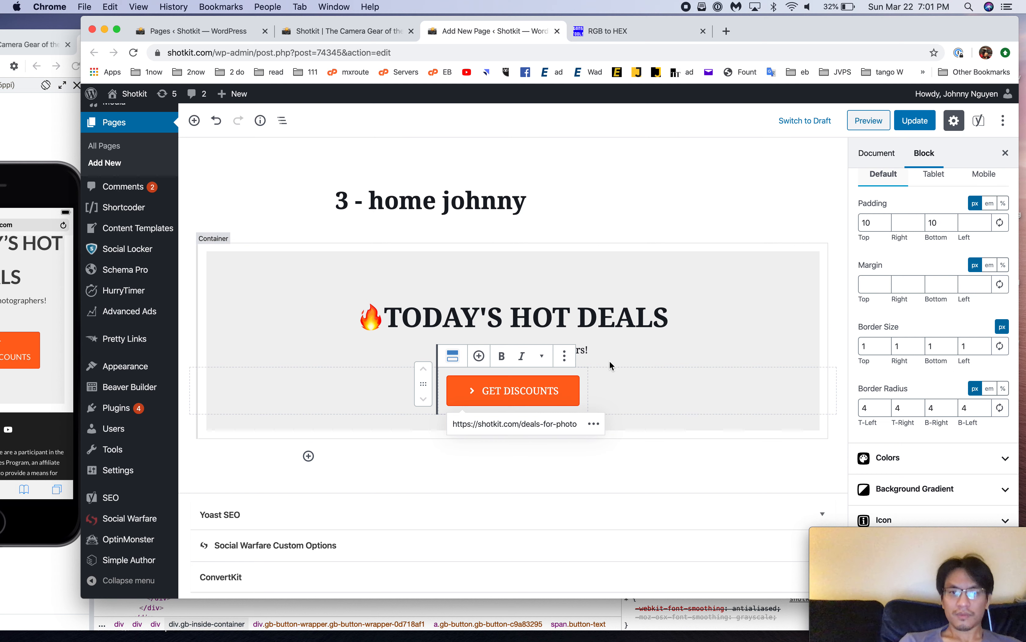
Step: Set the inner container of the button's container to Full width, update the page, and reload it in Blisk
click(665, 386)
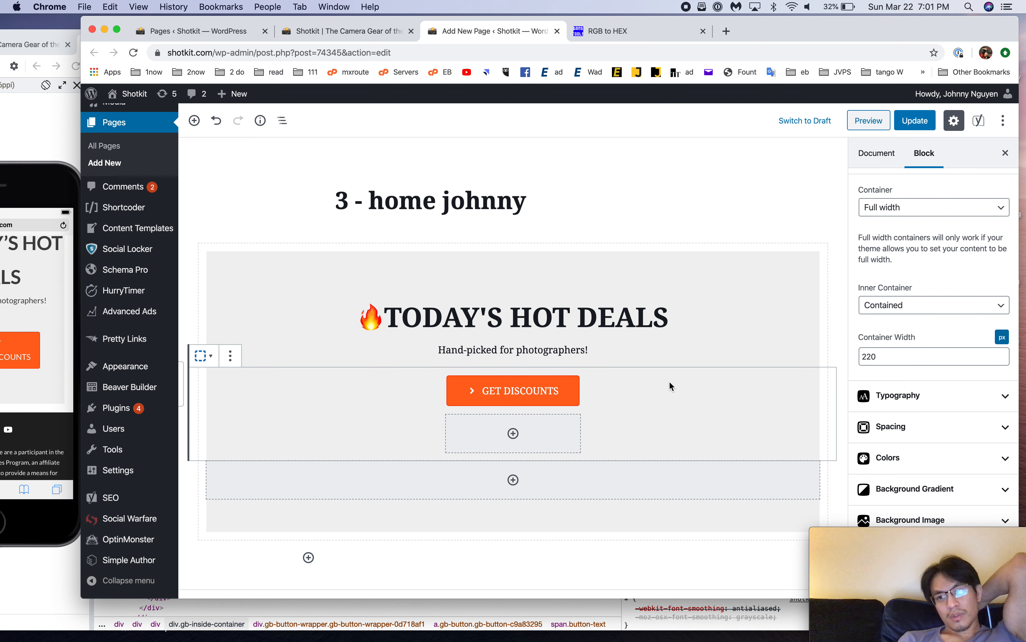
scroll(925, 364, up, 1)
click(930, 327)
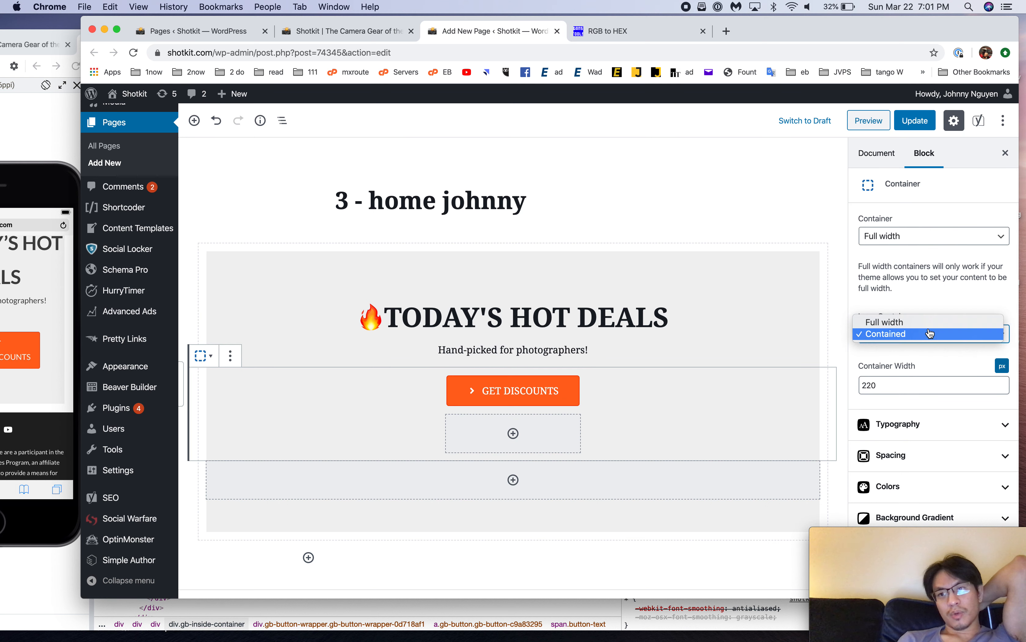
click(929, 323)
click(916, 120)
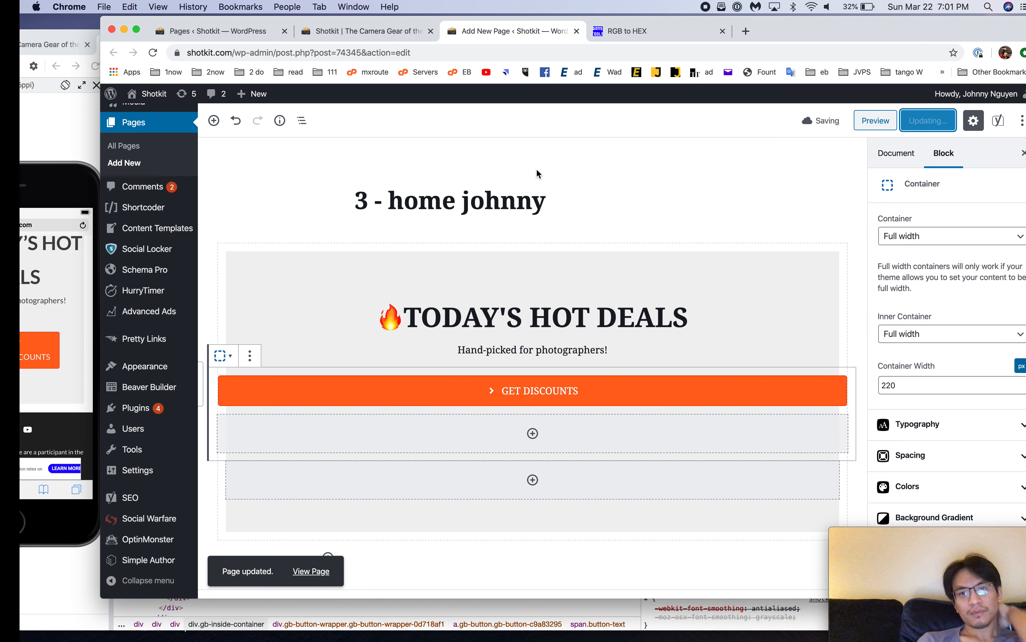
click(29, 136)
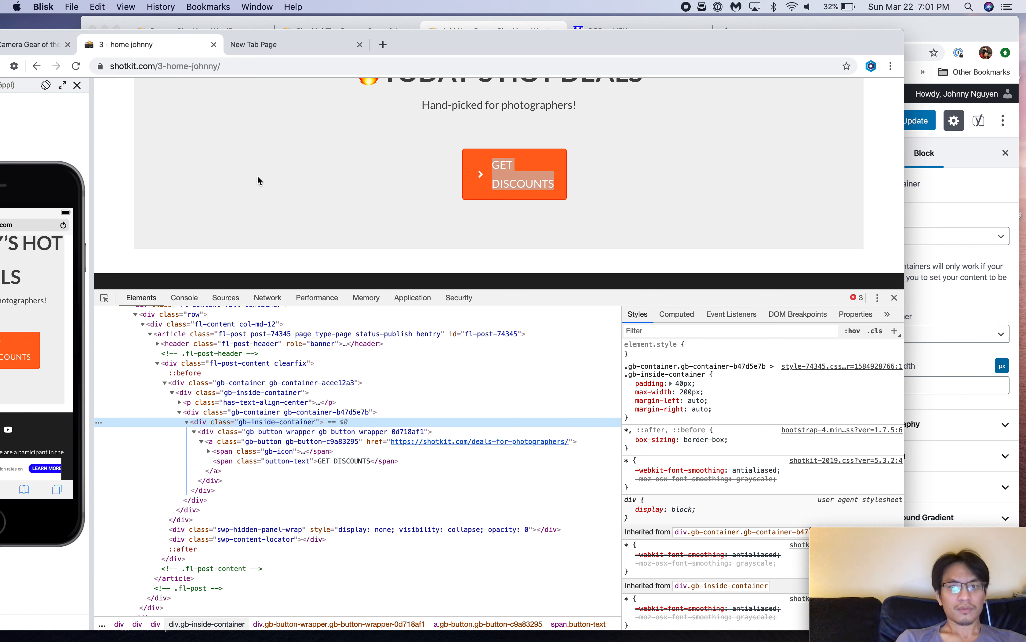
key(super+r)
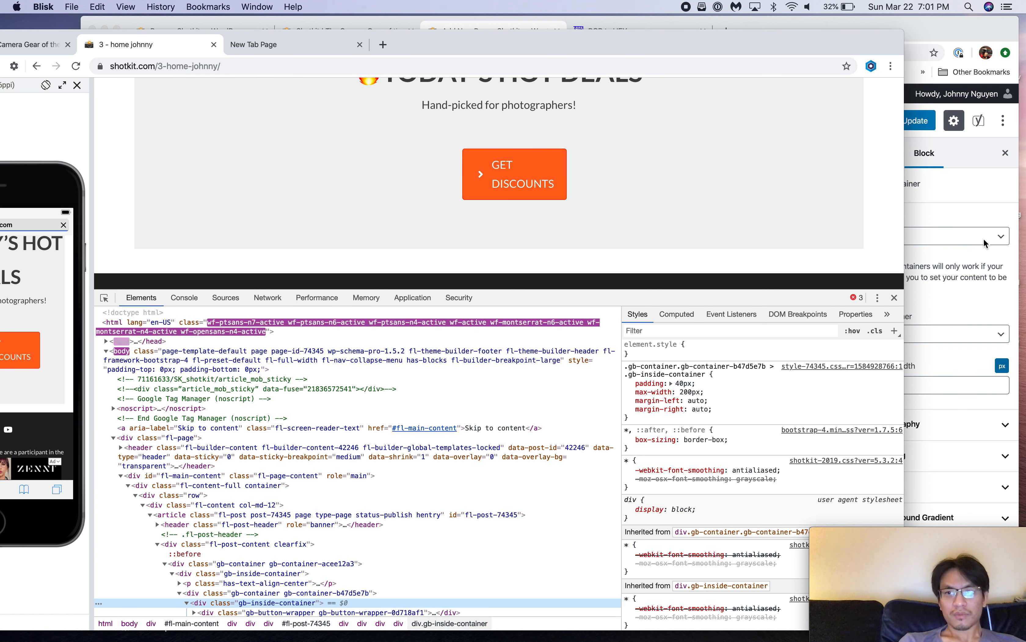
Step: Back in the Chrome editor, review the button container's width options and spacing settings, and update the page again
click(988, 208)
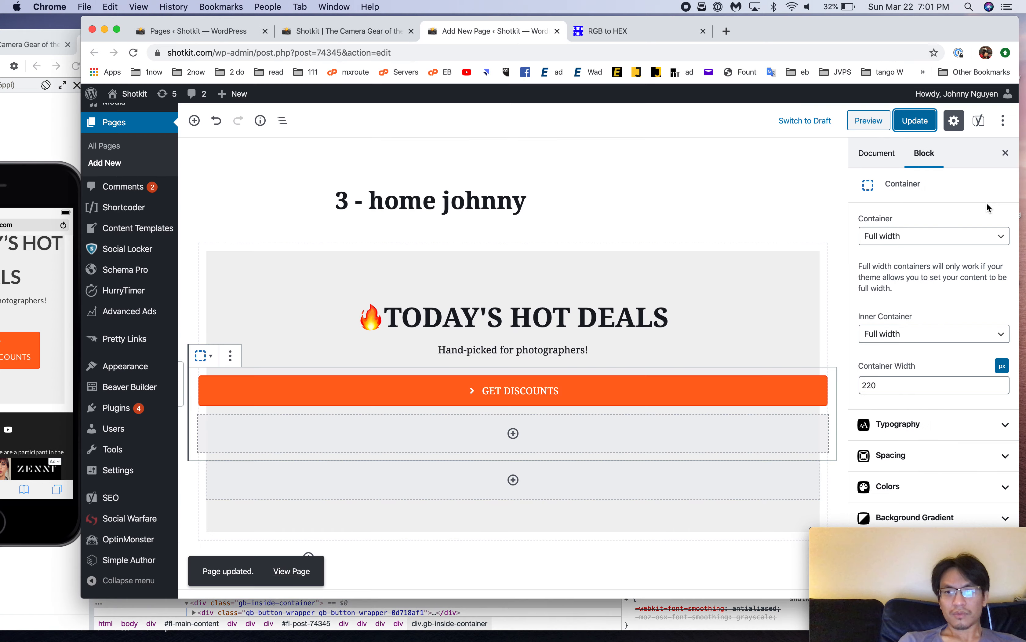
click(924, 241)
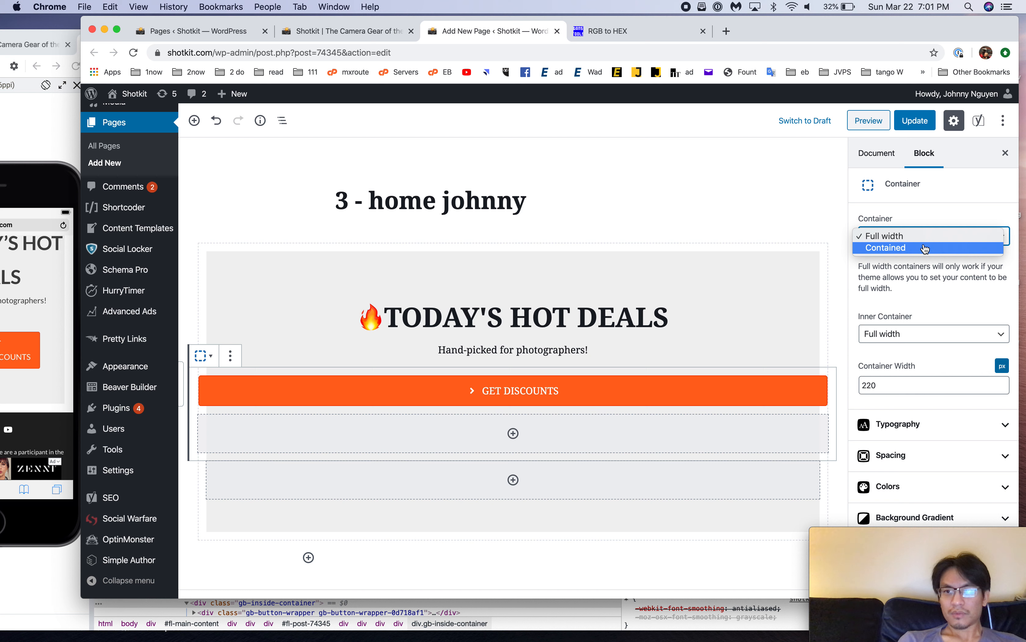
click(931, 282)
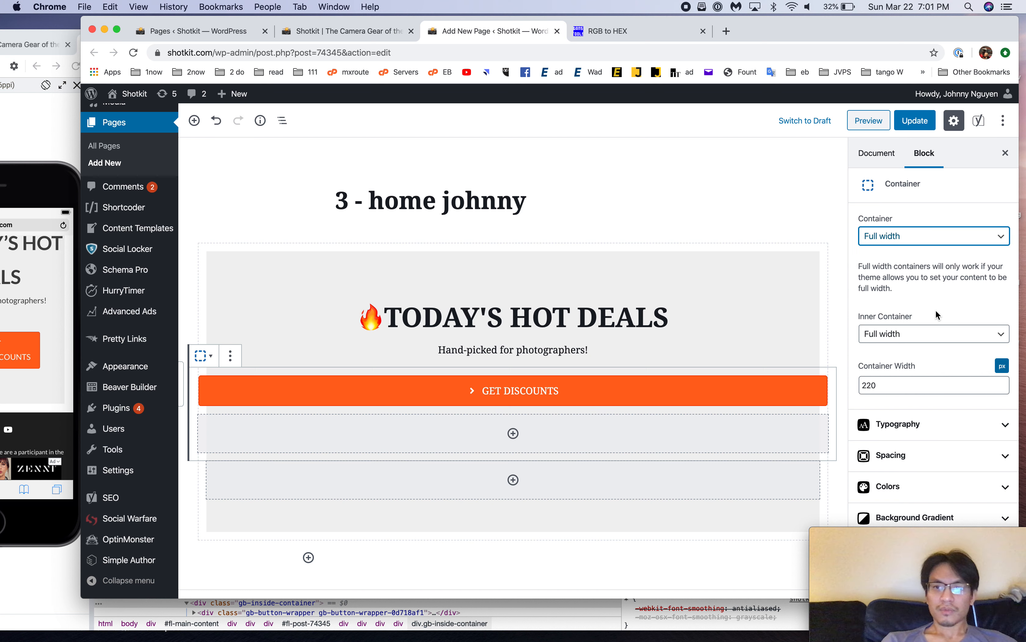
scroll(908, 390, down, 2)
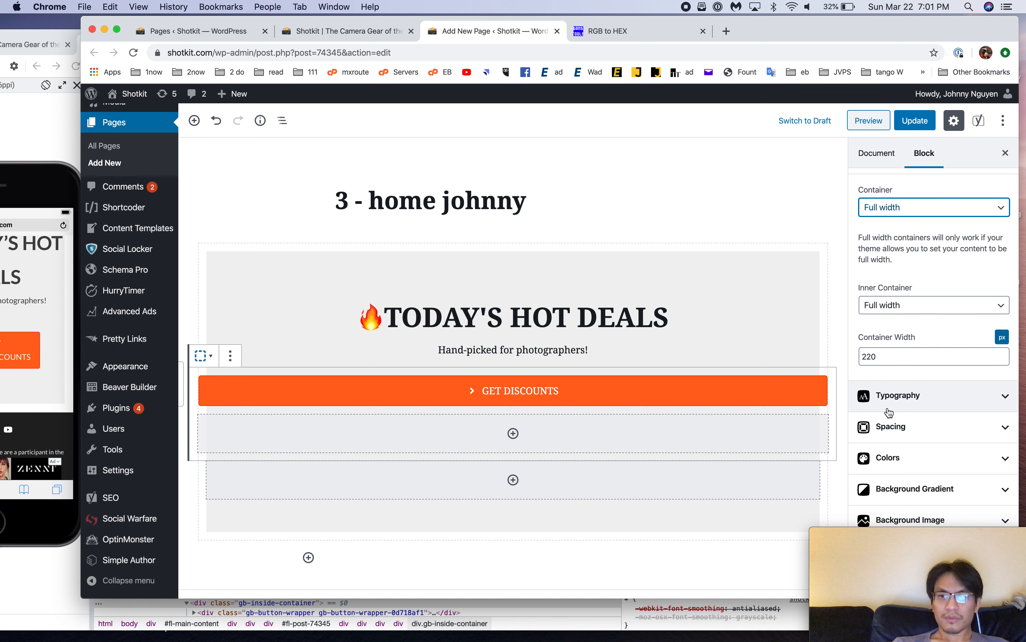
click(898, 425)
scroll(899, 422, down, 10)
scroll(900, 421, up, 10)
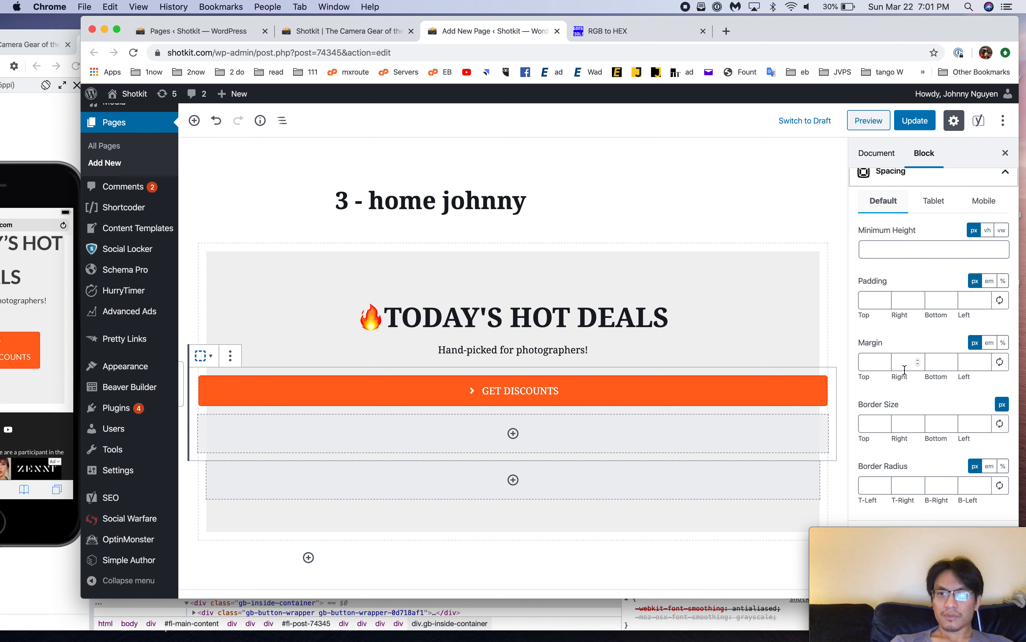
click(915, 120)
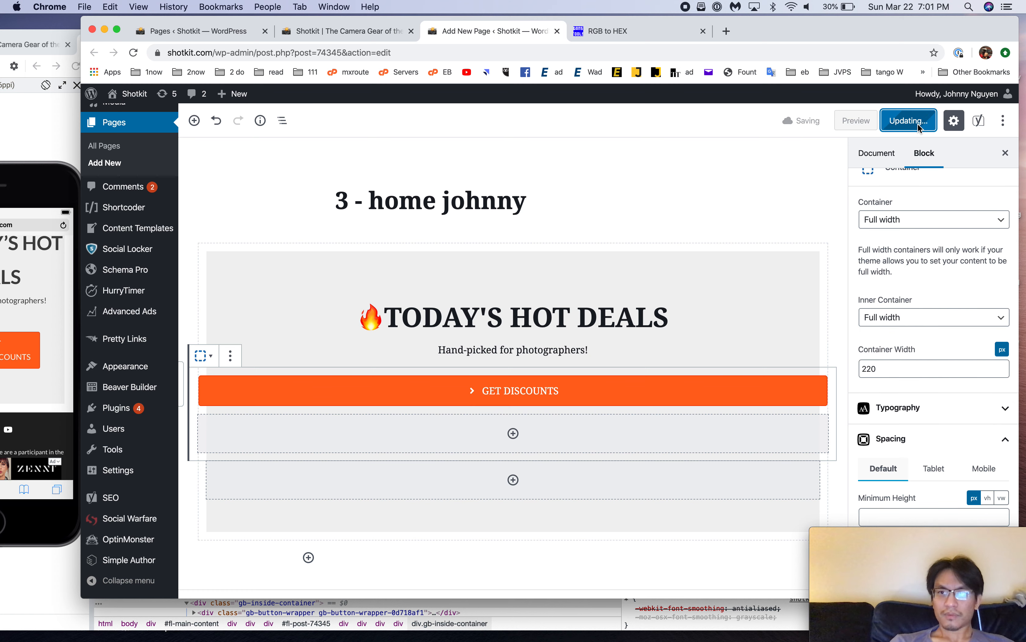
Step: In Blisk, reopen shotkit.com/3-home-johnny/ in a fresh tab and close the old page tab and the blank one
click(21, 144)
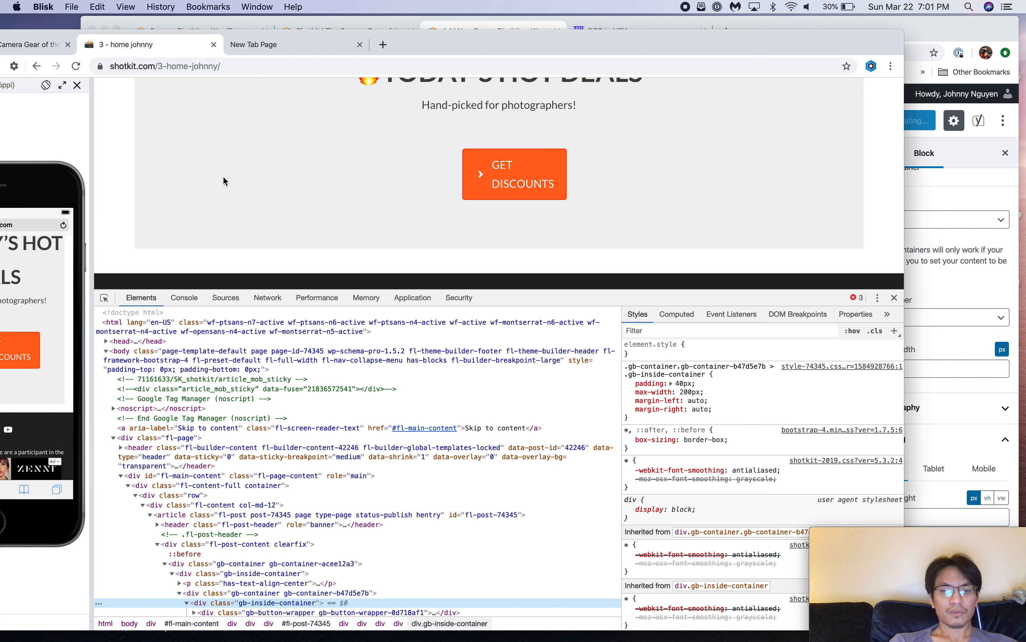
key(super+r)
click(239, 66)
key(super+c)
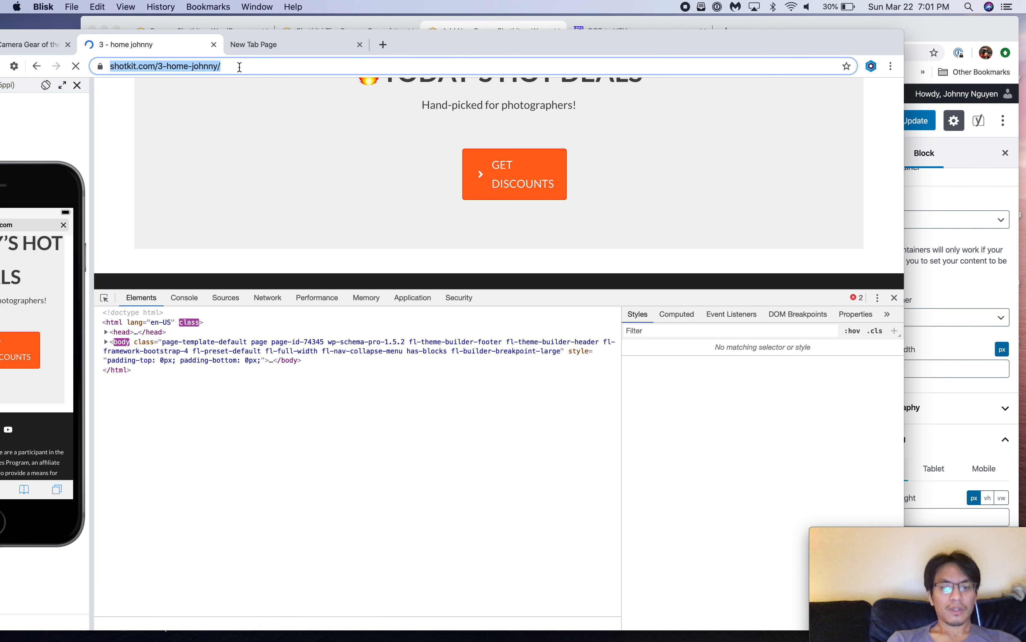
key(super+w)
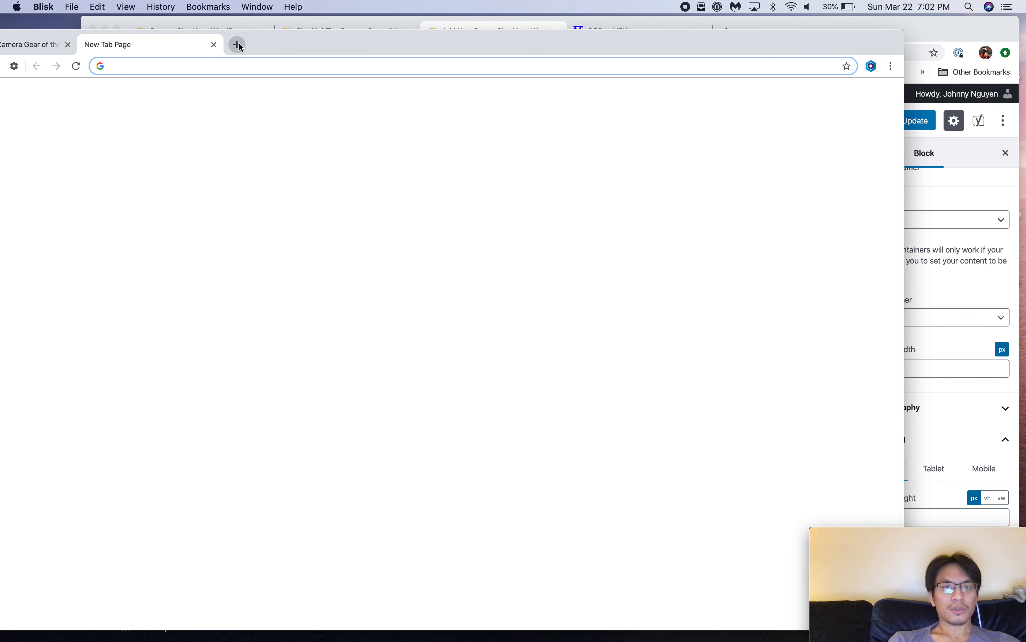
click(238, 45)
key(super+v)
key(Return)
click(214, 44)
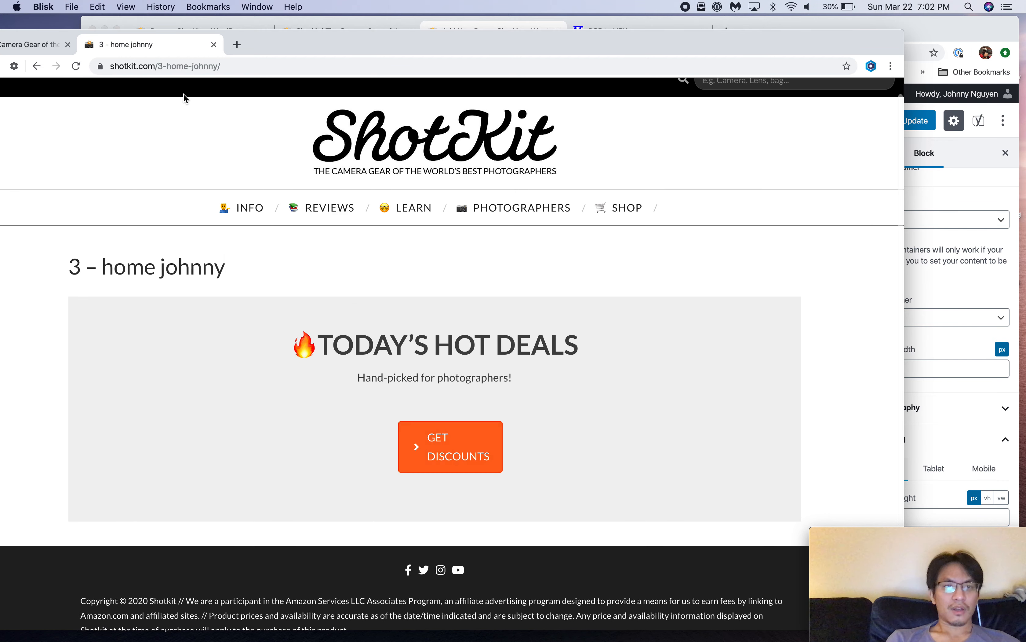
Step: Look at the "Inside Your Camera Bag" section on the original Shotkit homepage
click(55, 44)
scroll(408, 272, down, 5)
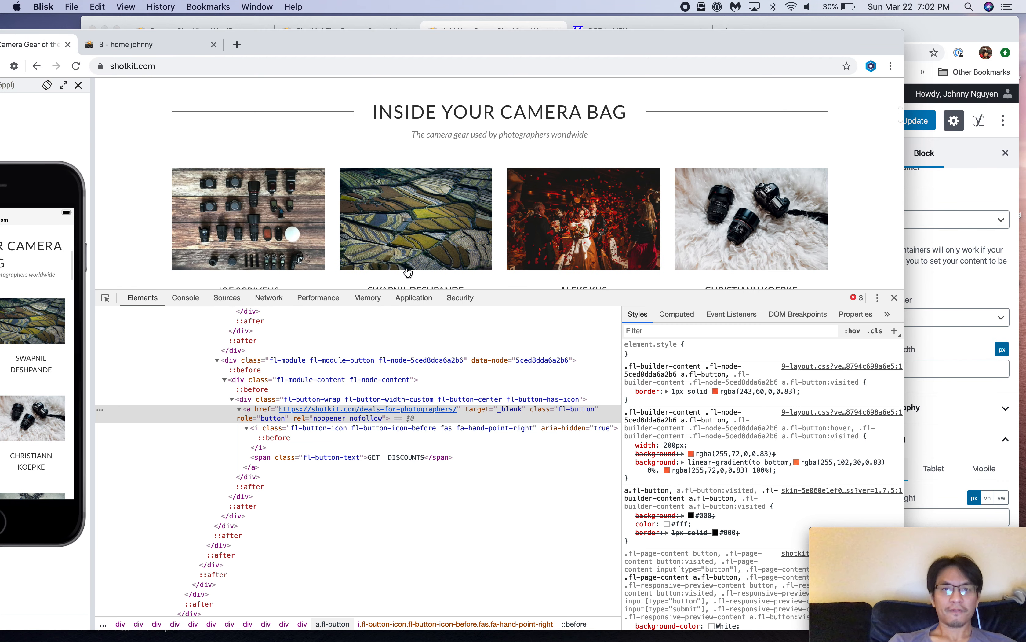
scroll(730, 272, up, 3)
Step: In the Chrome editor, insert a GenerateBlocks Headline below the deals container with the text "INSIDE THE CAMERA BAG"
click(971, 204)
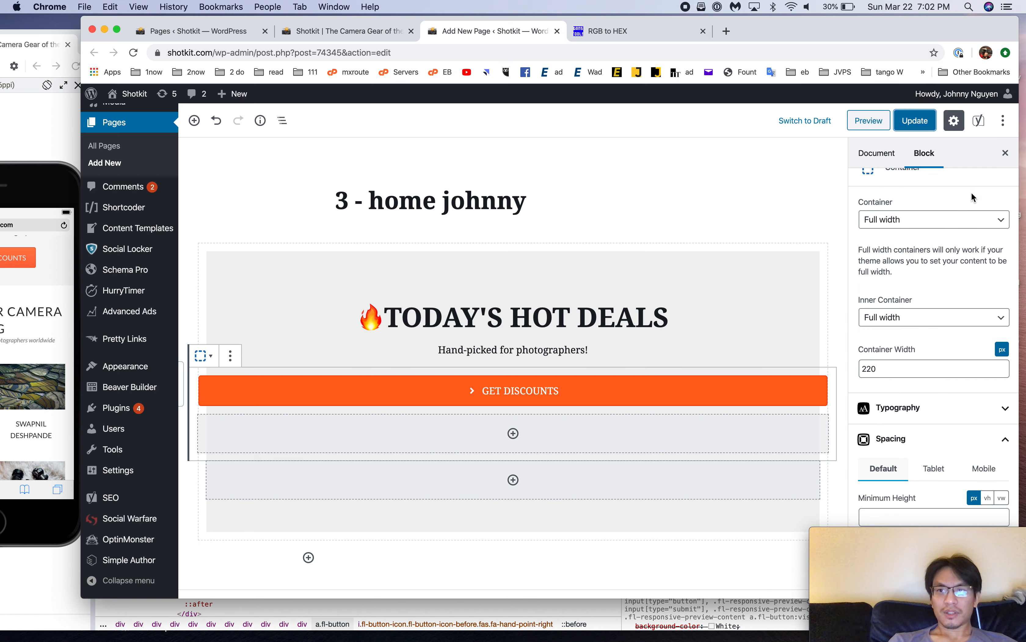
scroll(661, 373, down, 3)
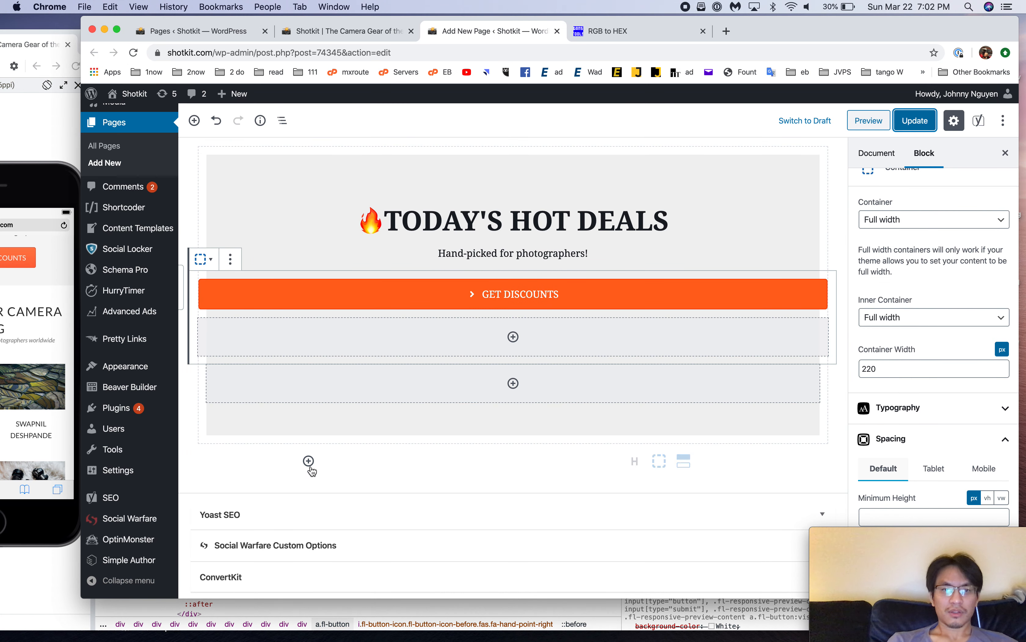
click(342, 463)
text(I)
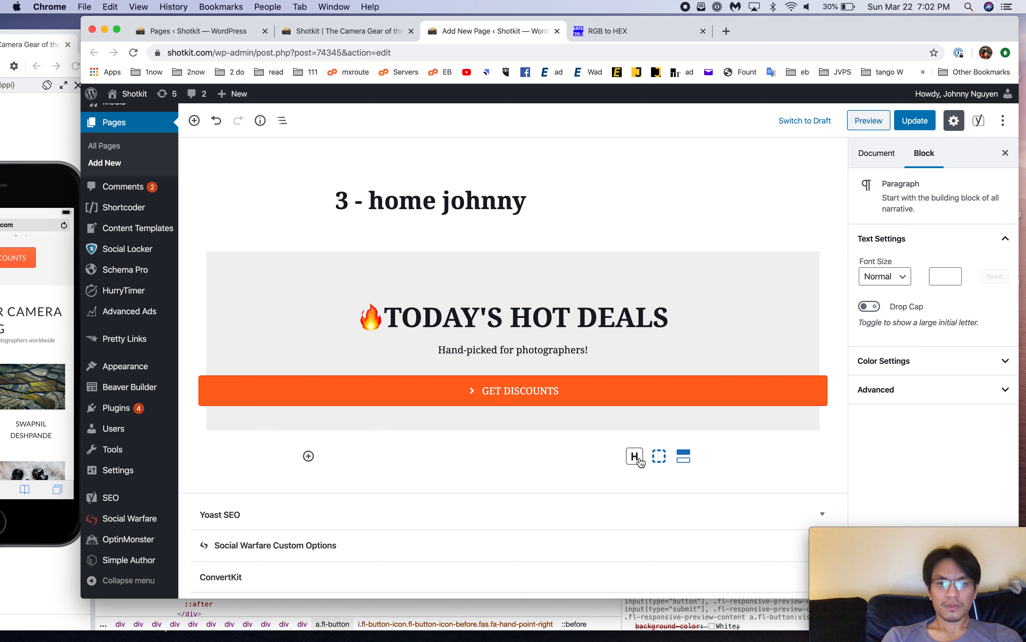
click(308, 456)
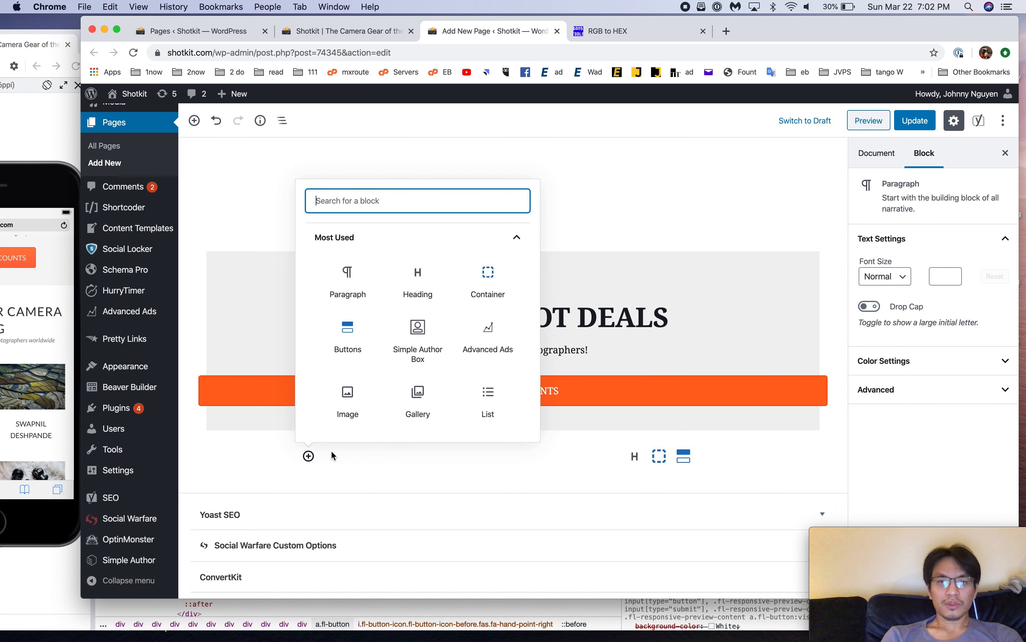
text(headline)
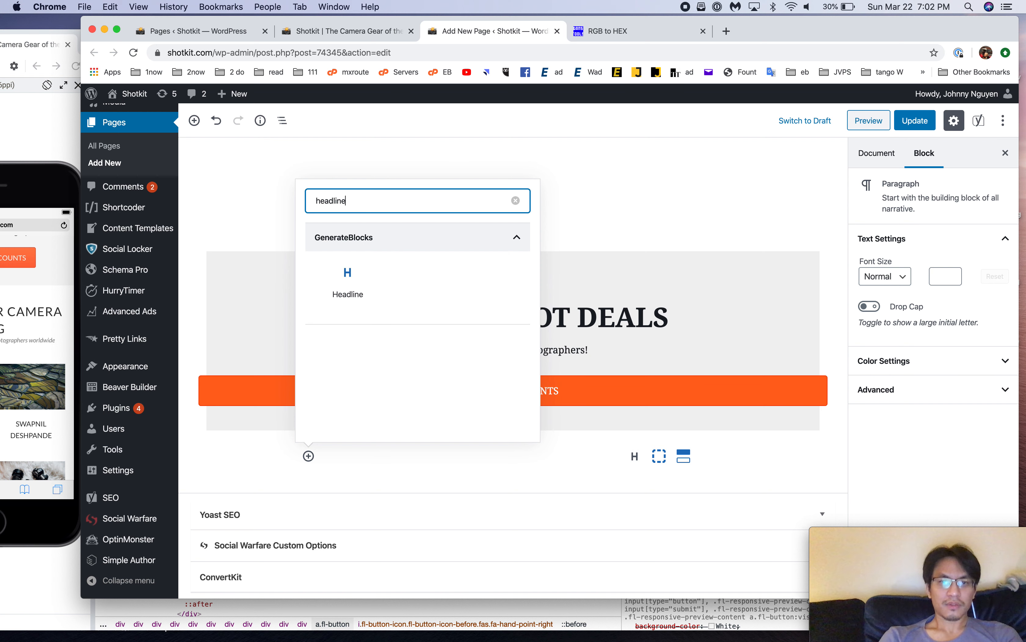
click(348, 280)
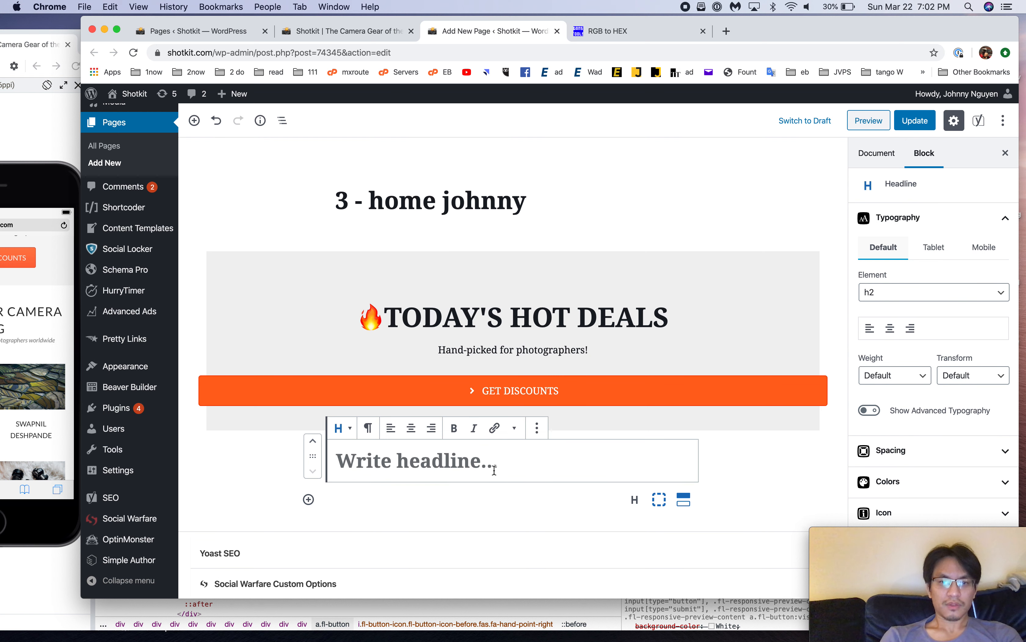
text(INSIDE THE C)
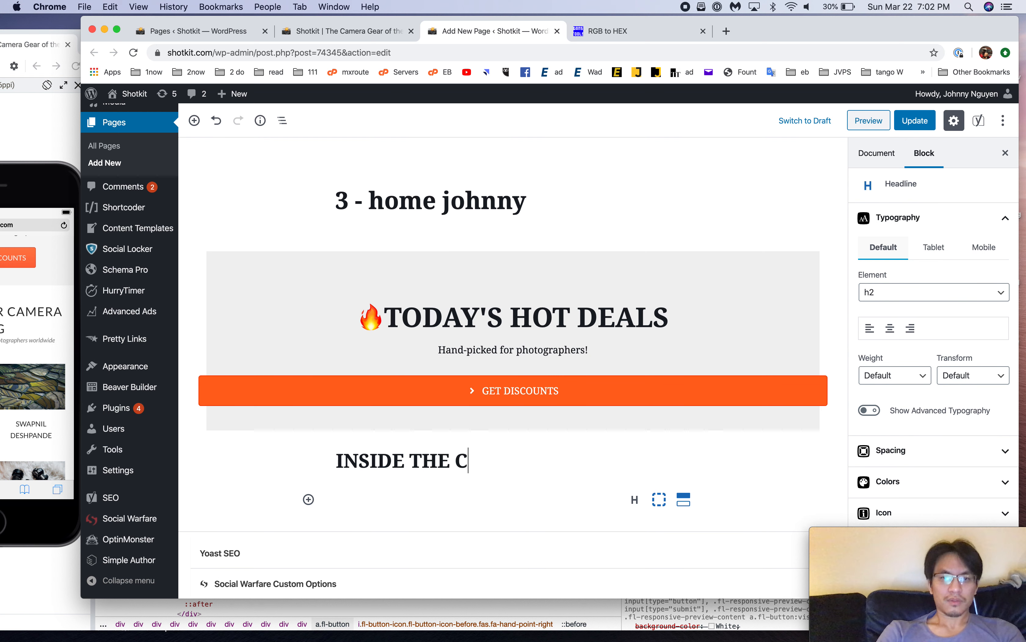
text(AMERA BAG)
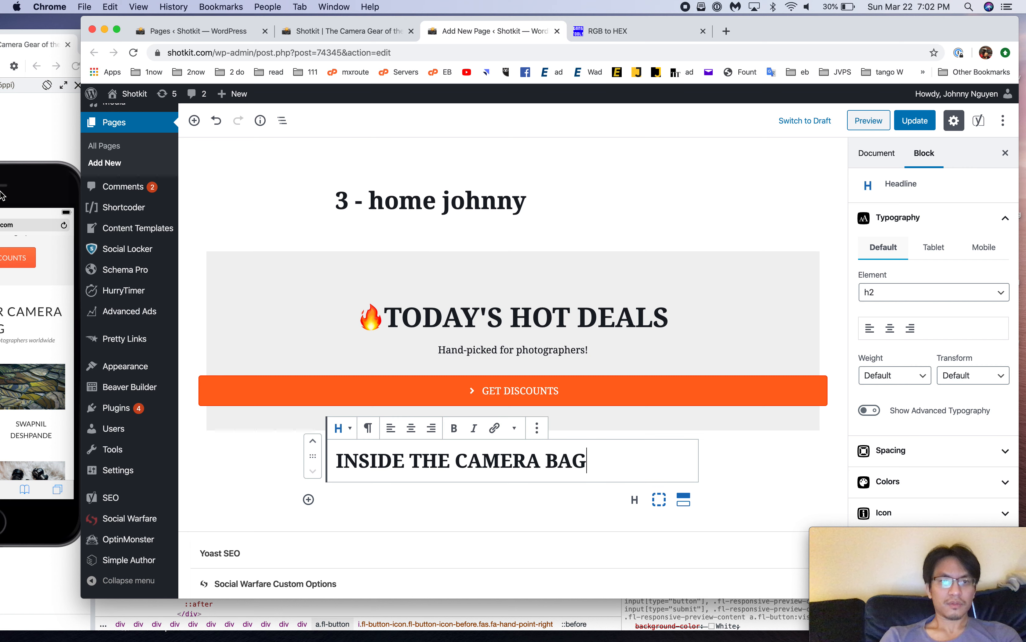
Step: Check the original heading's wording in Blisk and replace "THE" with "YOUR" in the new headline
click(30, 153)
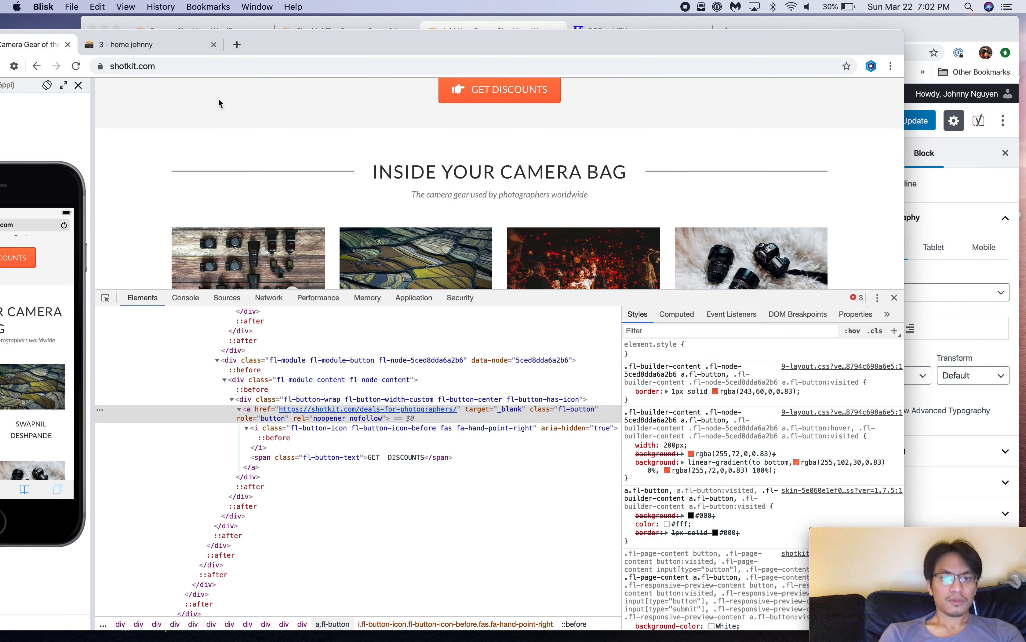
click(501, 31)
double_click(422, 467)
text(YOUR)
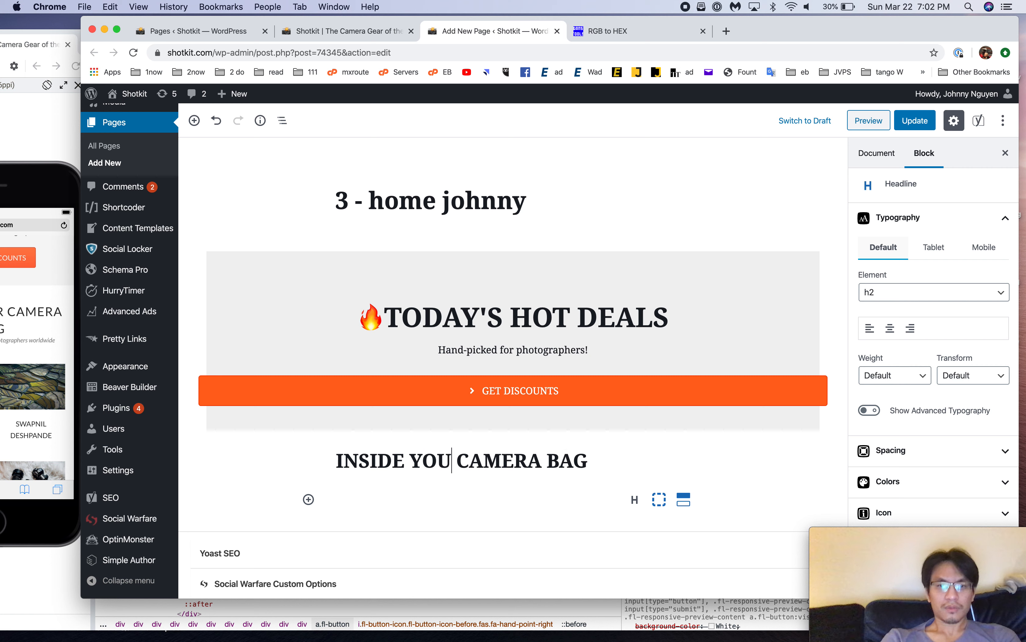
Step: In Blisk, inspect the original "Inside Your Camera Bag" text and the styles of its parent h1 heading
click(56, 155)
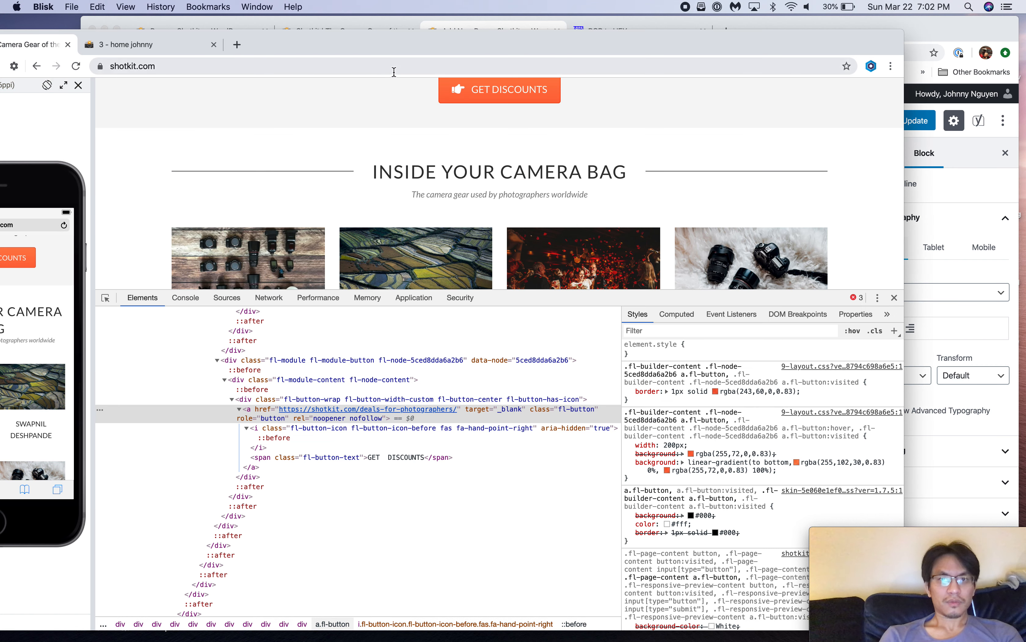
click(848, 18)
click(65, 137)
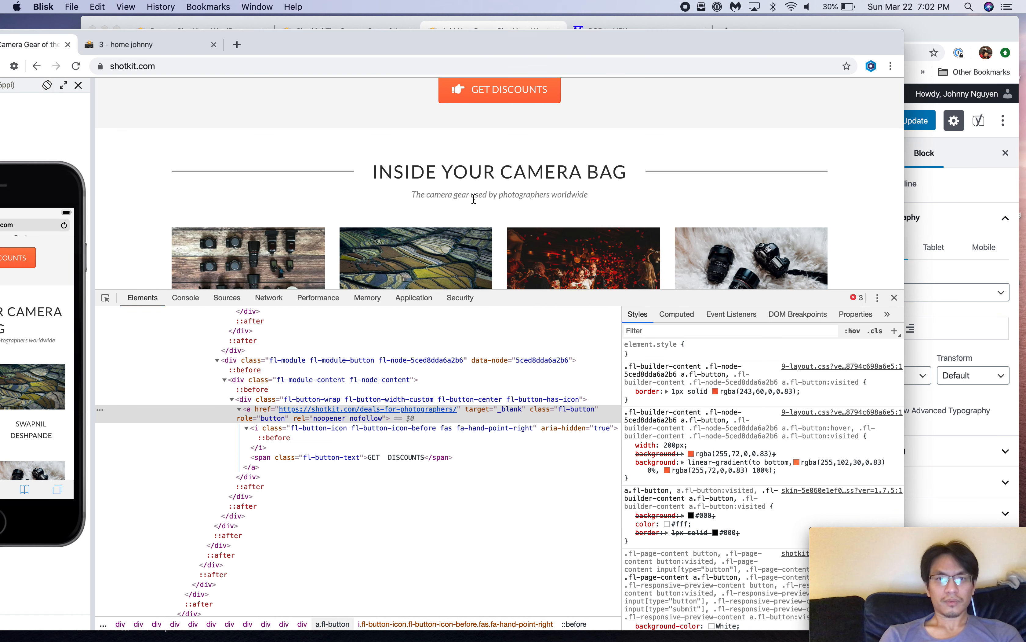
right_click(396, 176)
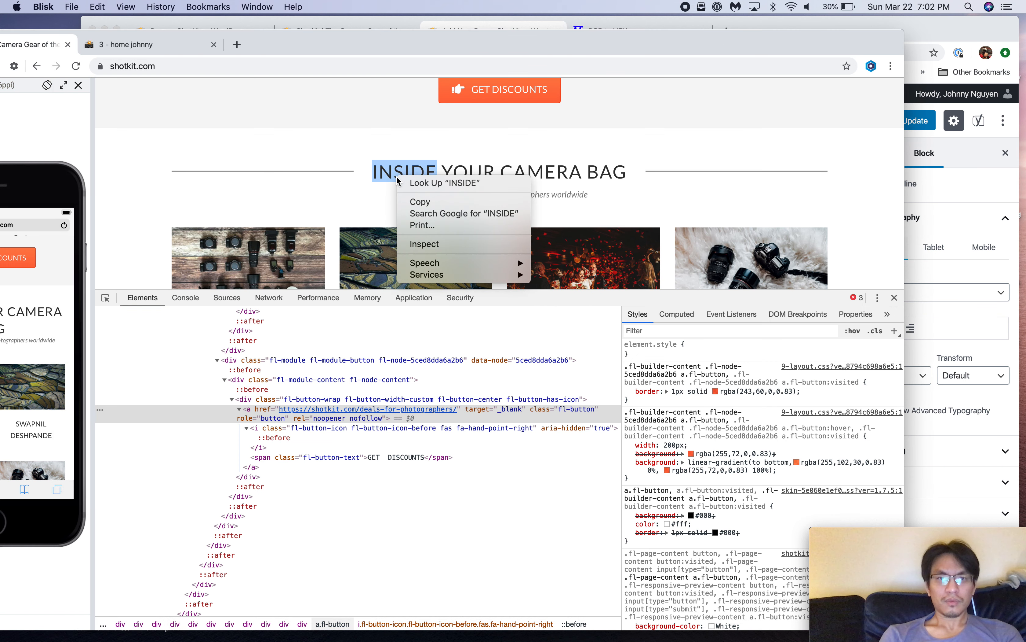
click(420, 245)
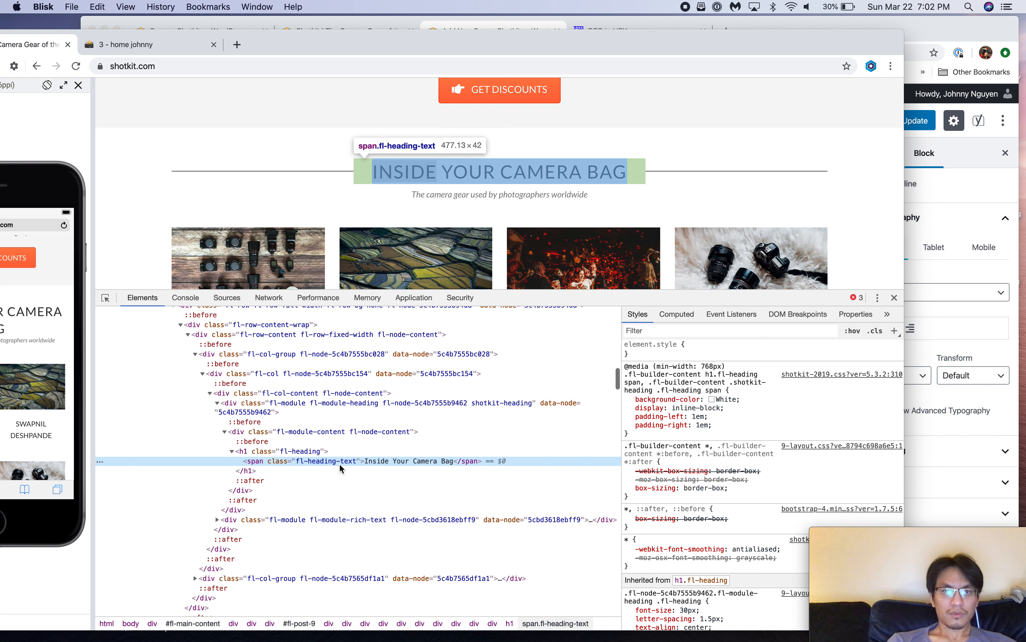
click(343, 453)
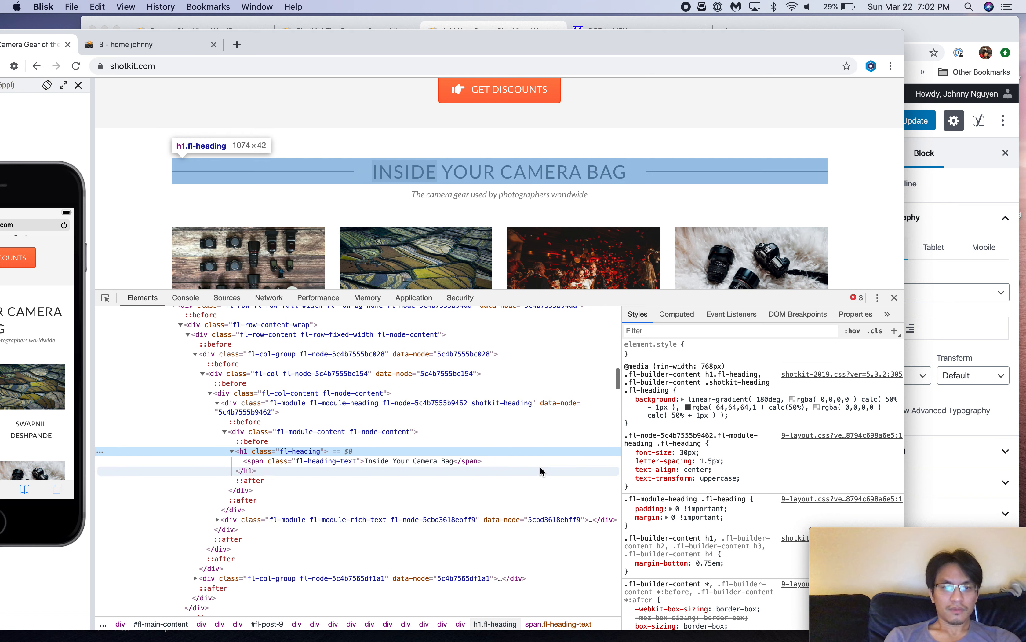
Step: In the Chrome editor, set the "INSIDE YOUR CAMERA BAG" headline's element to h1 and center its text
click(931, 39)
click(465, 463)
triple_click(366, 452)
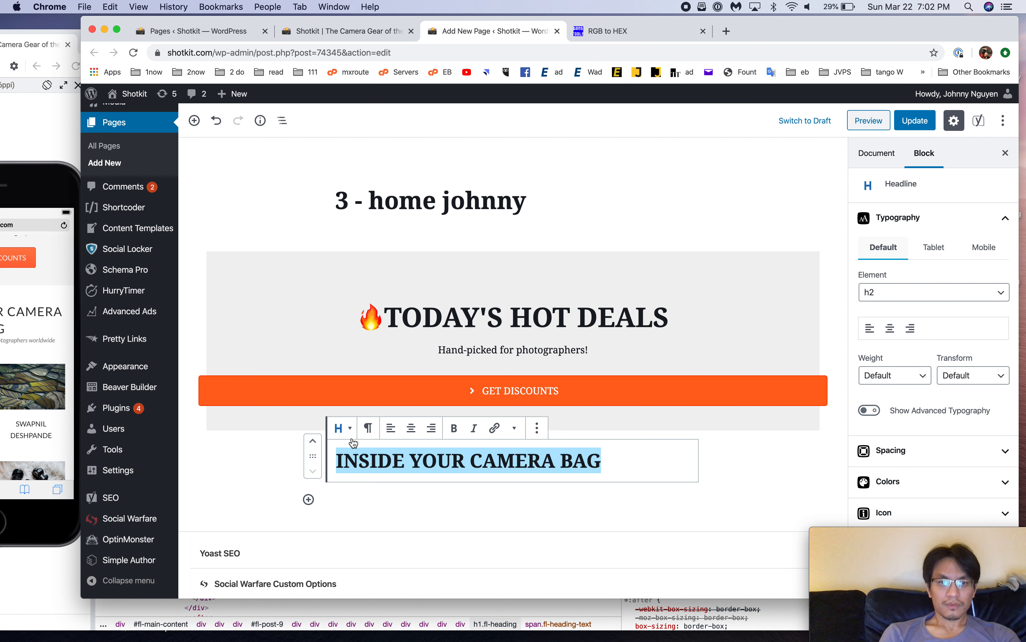
click(910, 293)
click(910, 280)
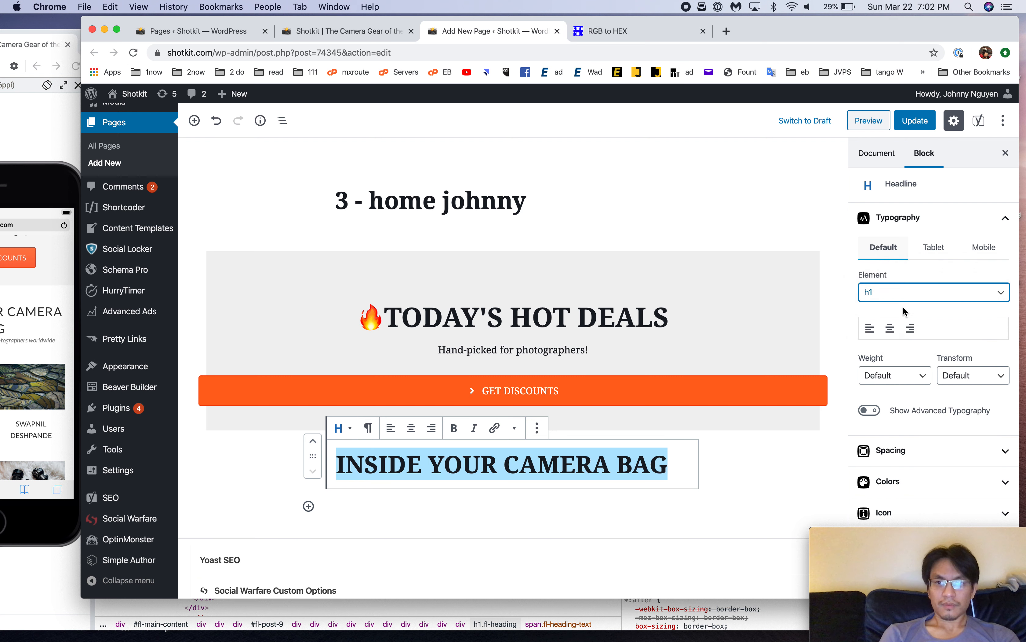
click(890, 328)
Step: Give the "INSIDE YOUR CAMERA BAG" headline the CSS class headline-bars and update the page
scroll(630, 464, down, 2)
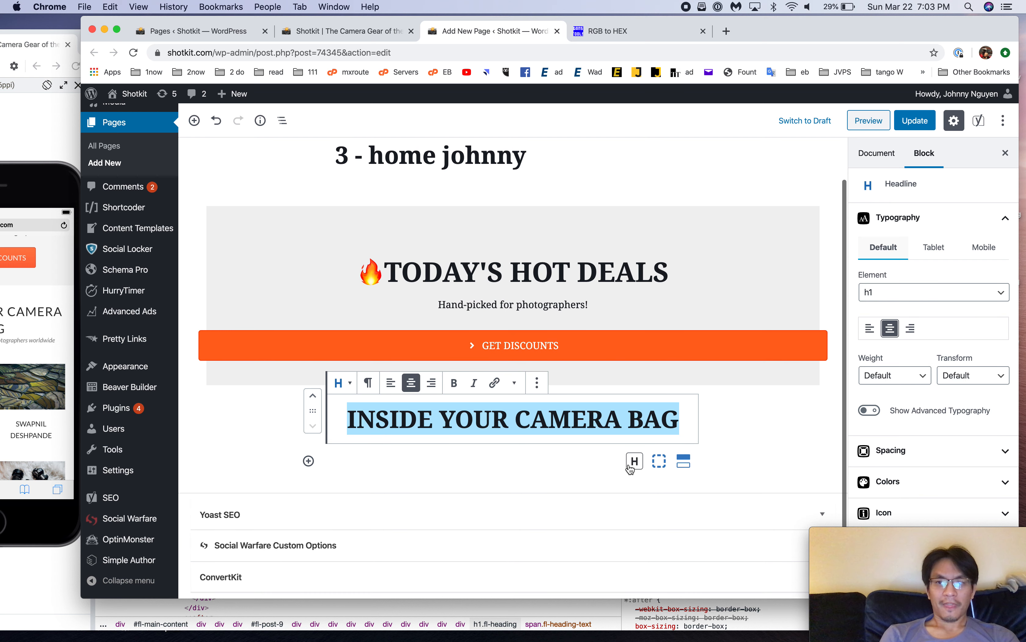
scroll(967, 454, down, 2)
drag(889, 33, 751, 36)
click(749, 545)
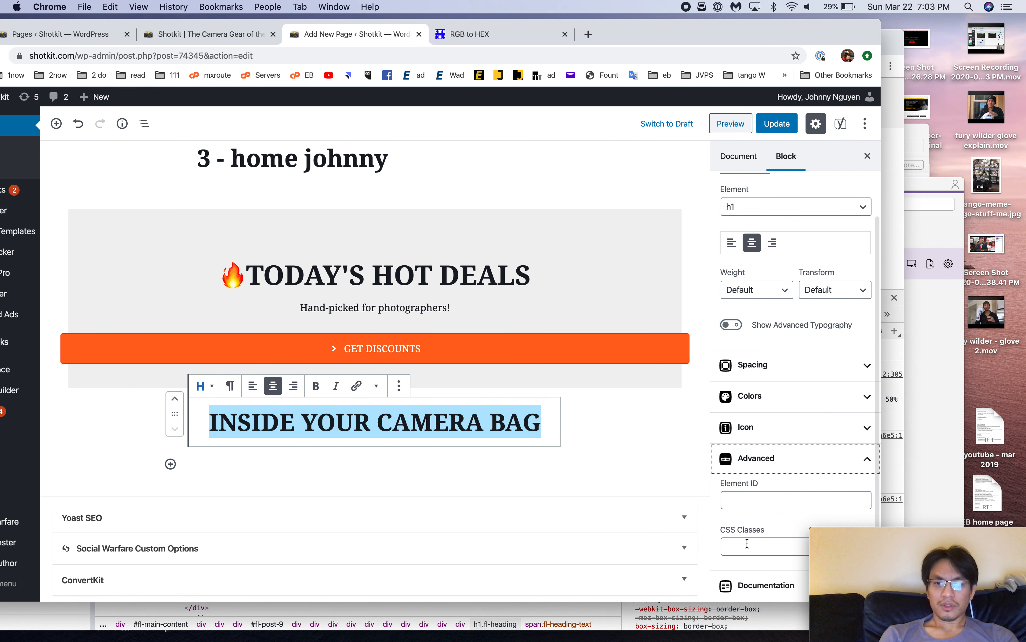
click(748, 545)
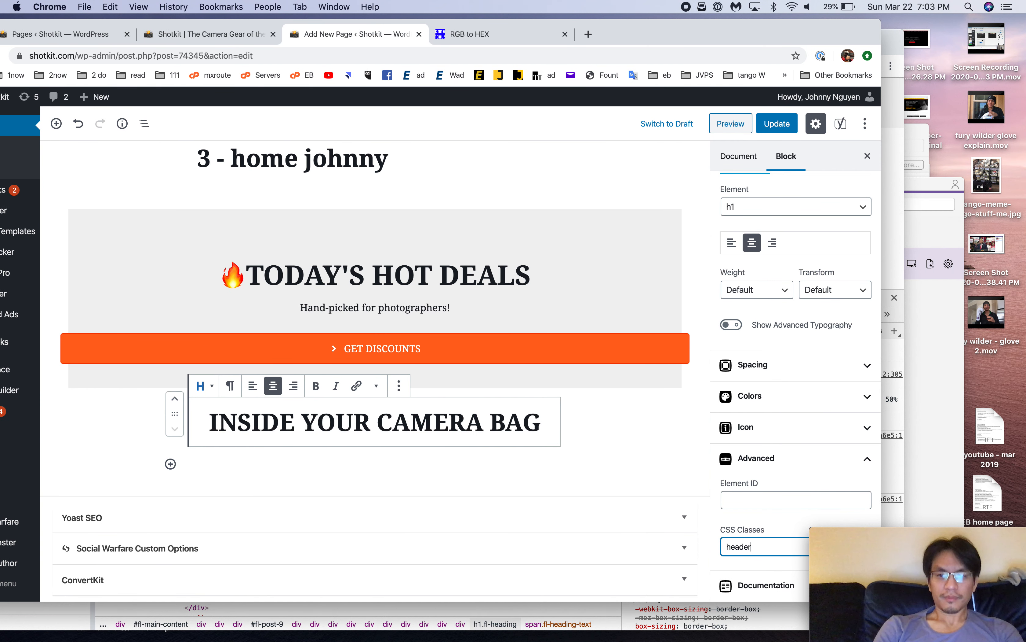
text(headline-bars)
click(777, 123)
Step: In Blisk, toggle the original h1 heading's linear-gradient background off and on, and copy that background declaration
drag(751, 50, 893, 51)
click(338, 37)
click(230, 58)
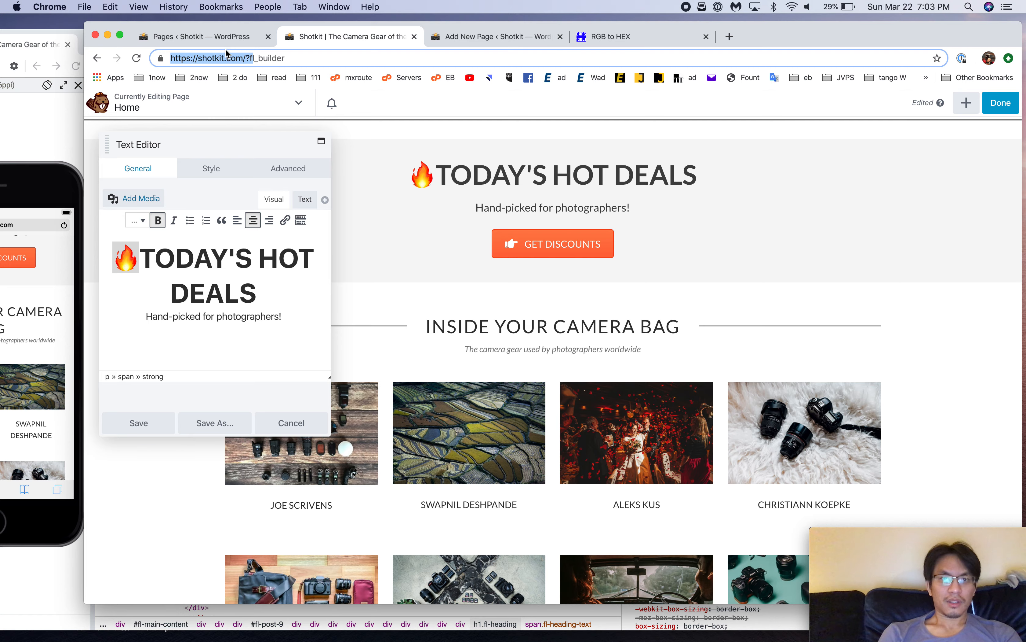
click(231, 39)
click(68, 66)
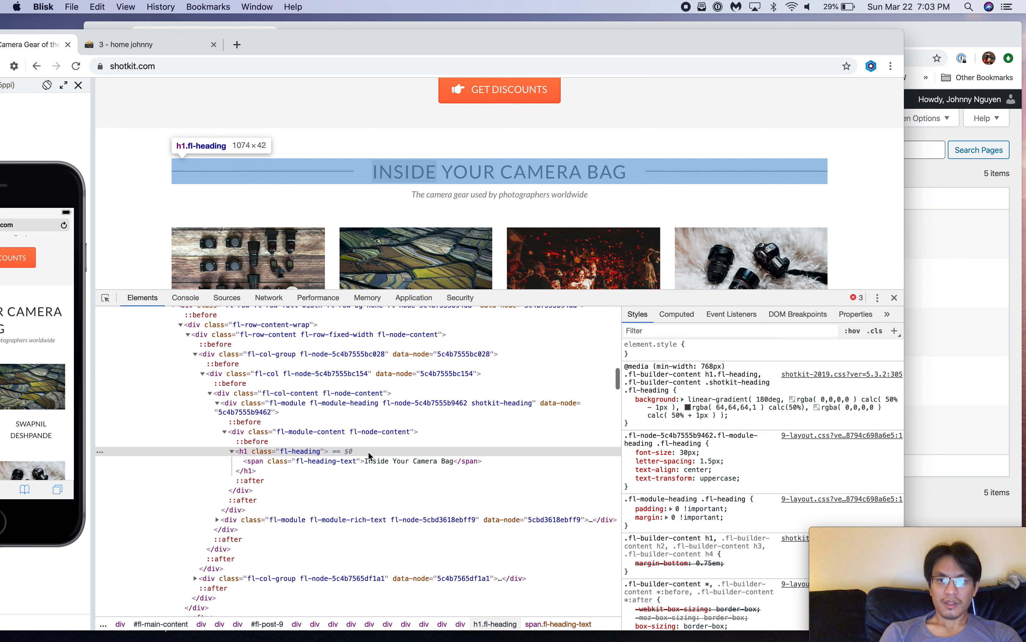
click(629, 399)
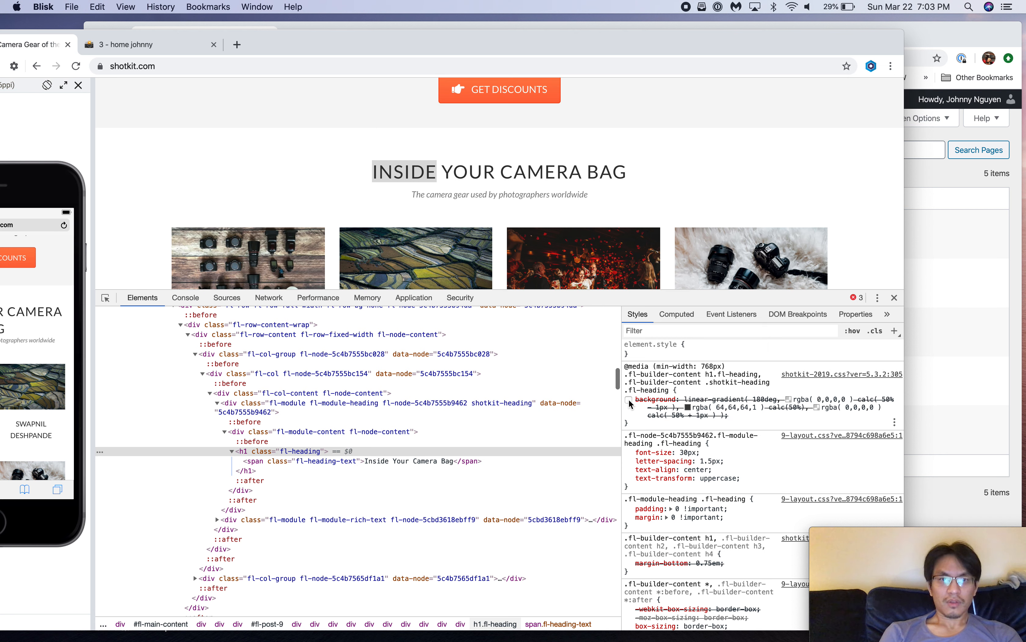
click(628, 399)
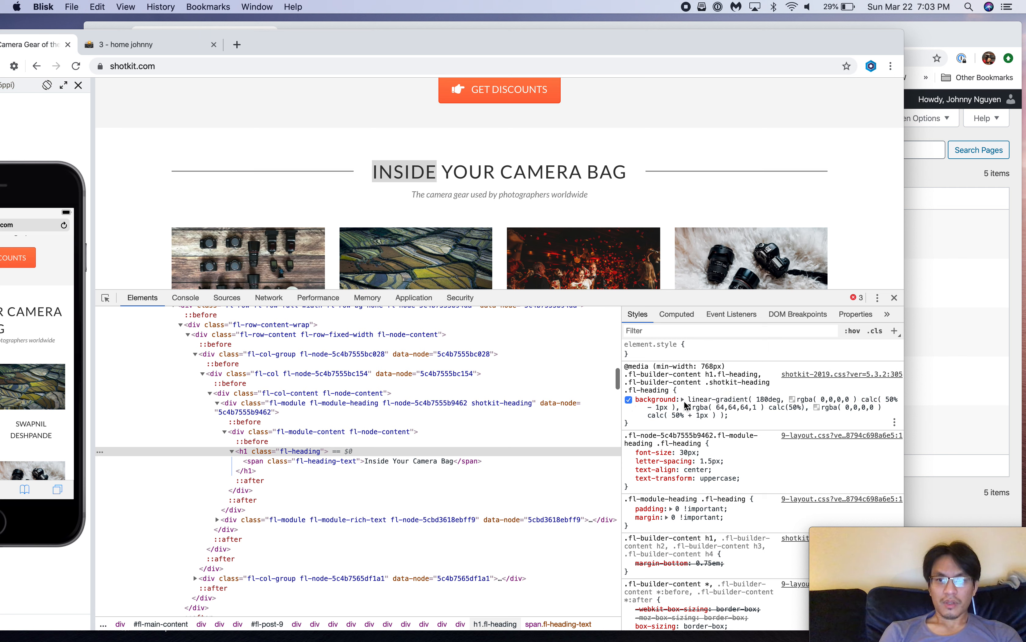
click(743, 421)
drag(740, 418, 635, 400)
Step: In Chrome, open the theme Customizer in its own tab and go to its Additional CSS section
click(959, 280)
super+click(204, 476)
click(495, 35)
click(619, 35)
drag(620, 33, 475, 33)
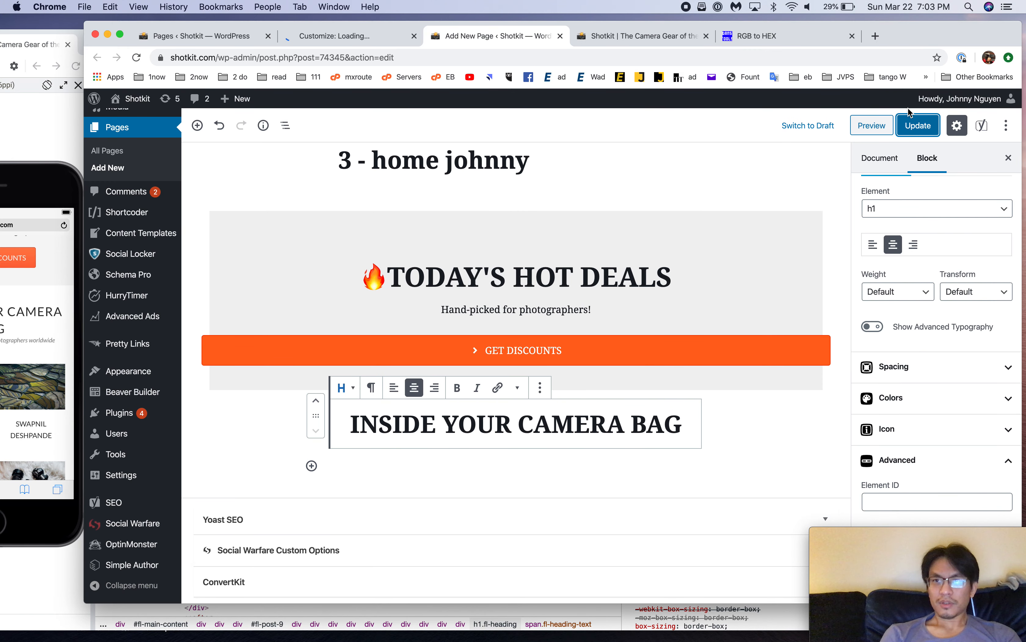
mouse_move(930, 43)
mouse_down()
mouse_move(724, 48)
mouse_move(924, 41)
mouse_up()
click(378, 41)
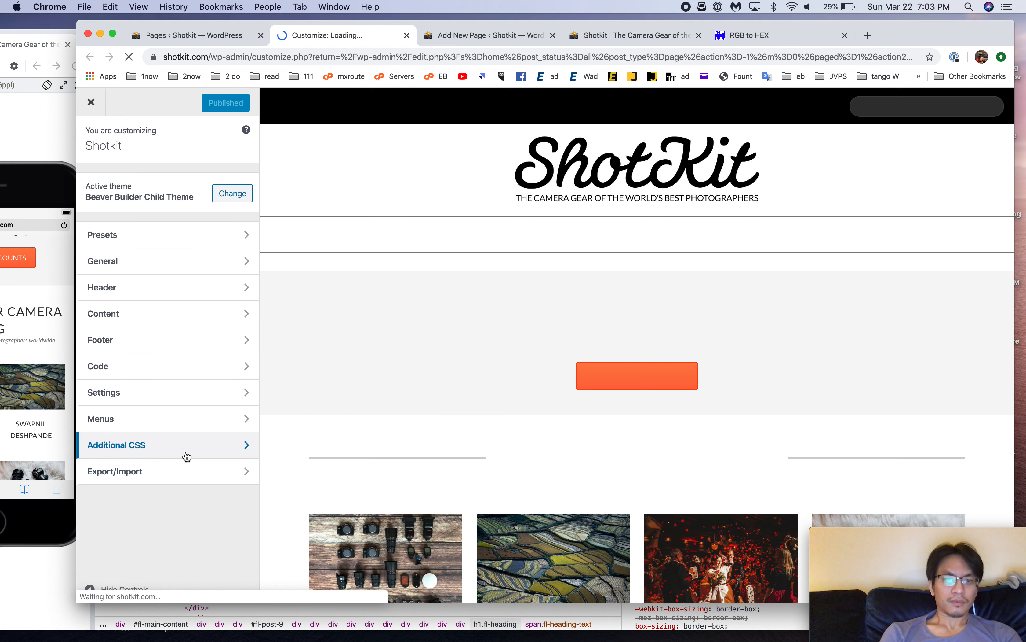
click(186, 456)
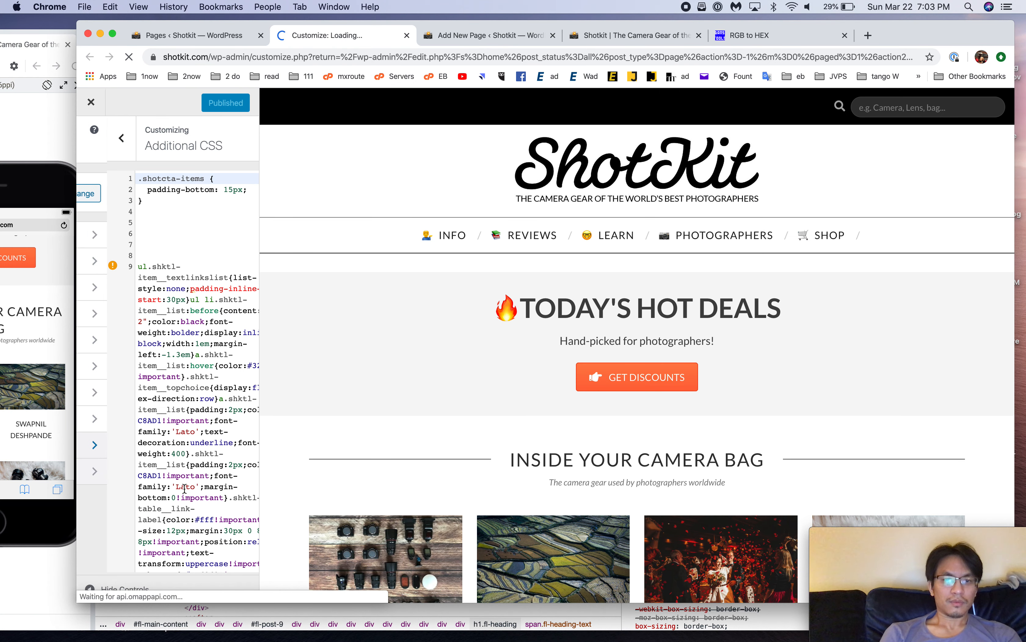
Step: At the end of the existing Additional CSS, add a comment line labelling the new add-on CSS with the author's first name
scroll(212, 487, down, 20)
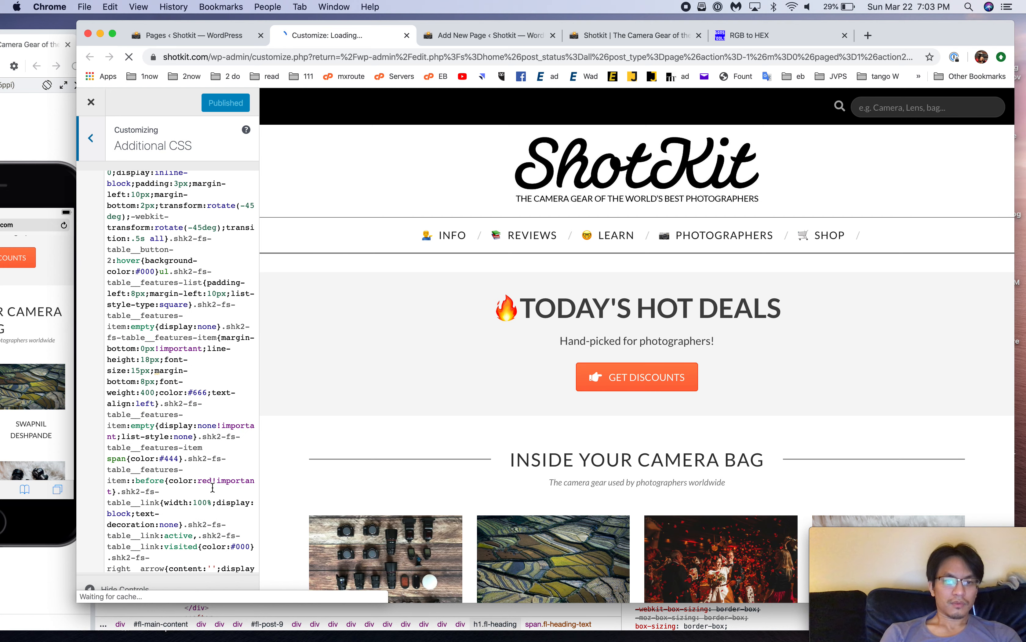
scroll(213, 486, down, 10)
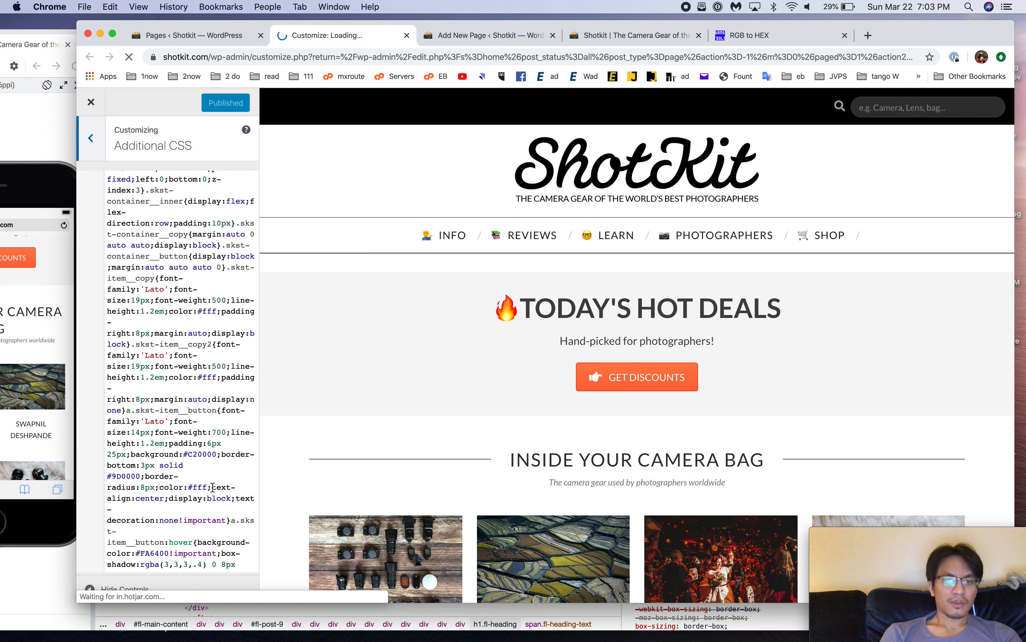
scroll(213, 486, down, 5)
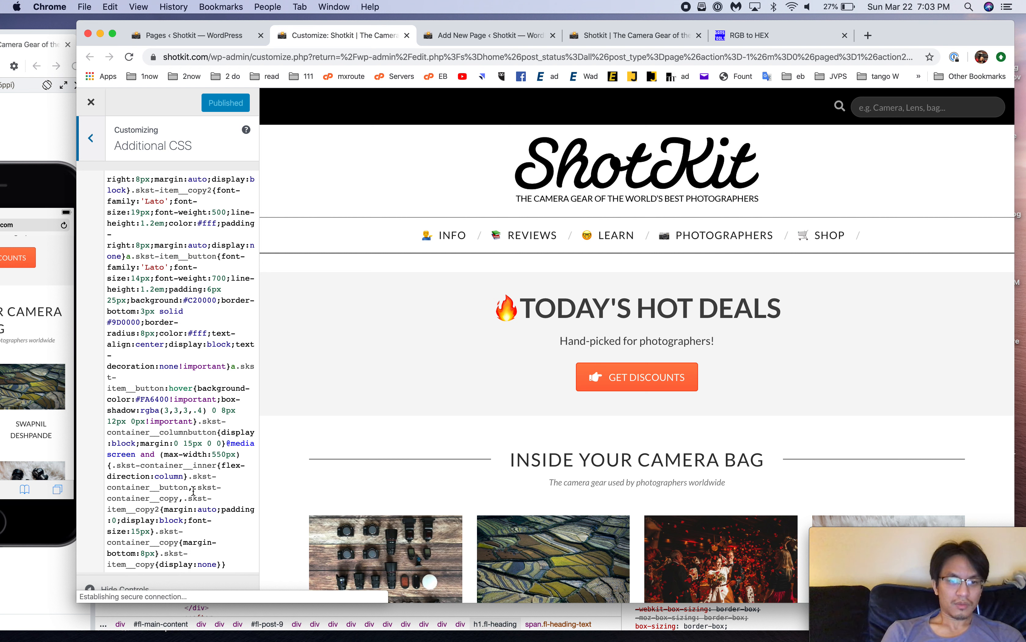
key(super+a)
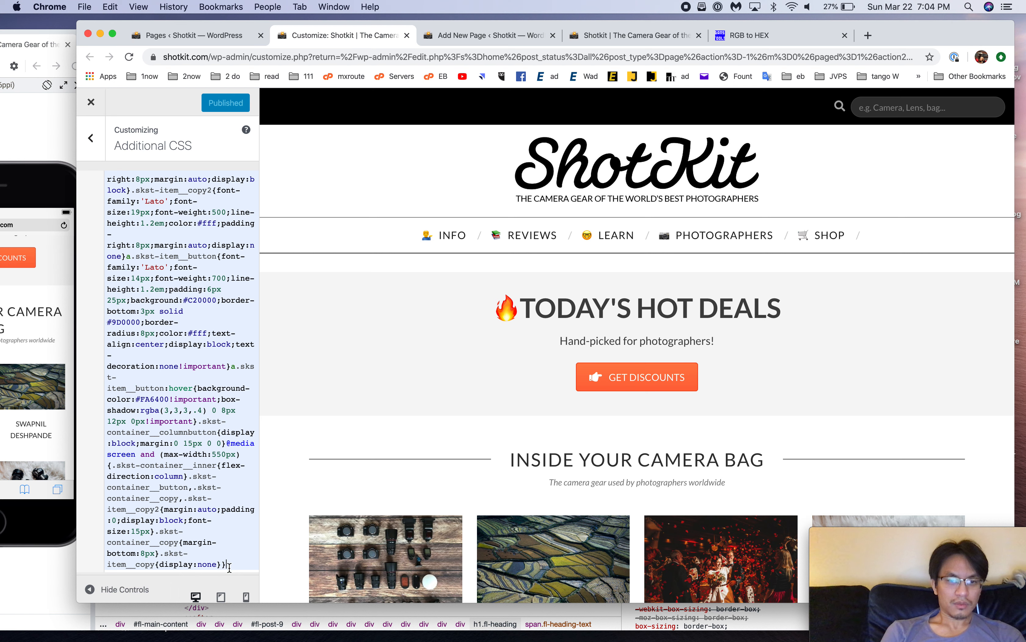
click(232, 564)
key(Return)
key(Return)
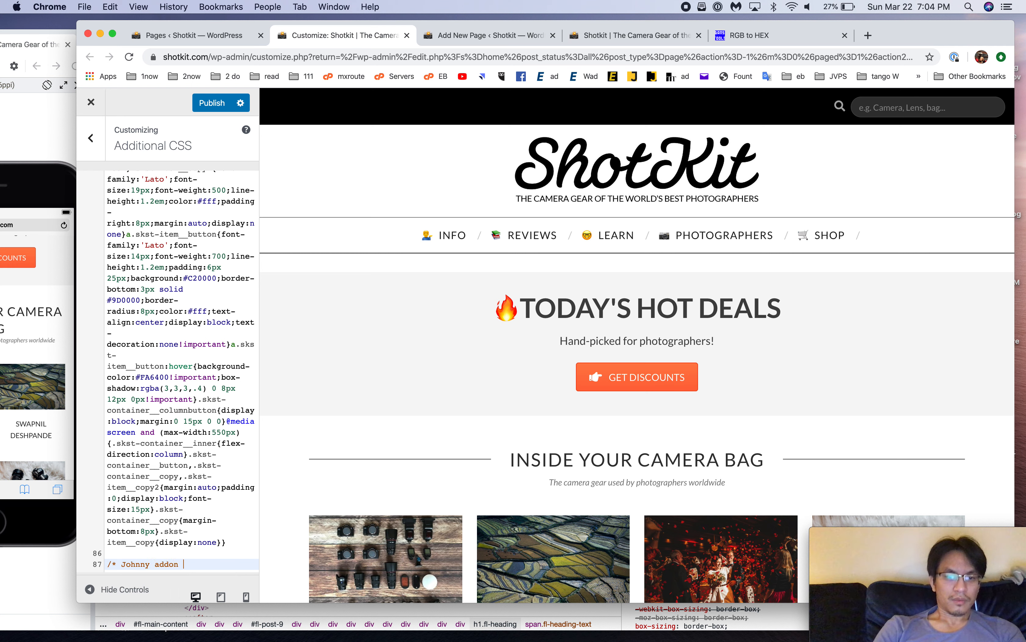
text(/* Johnny addon css )
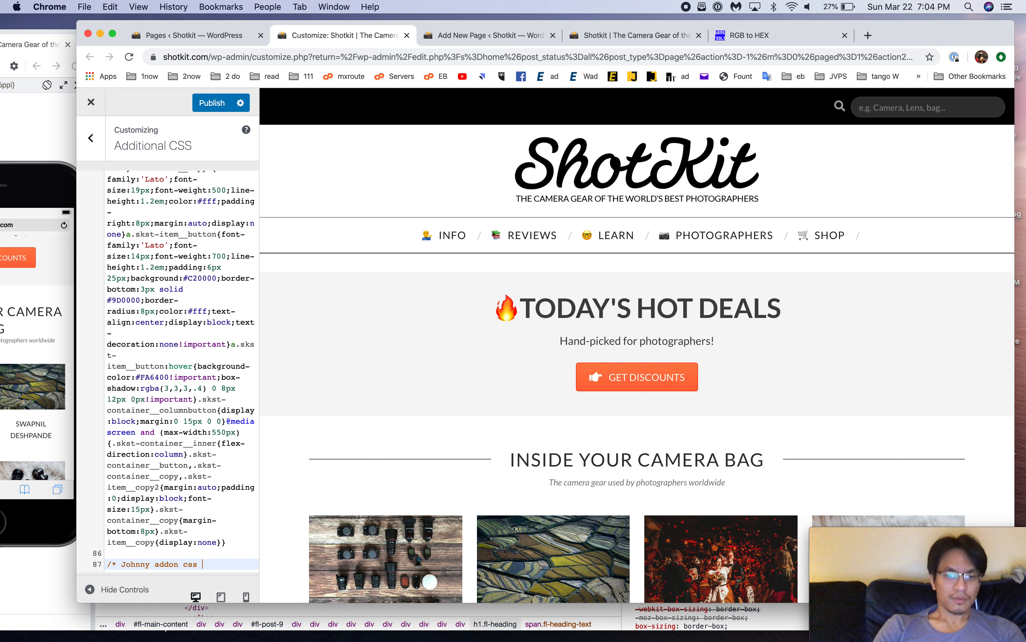
text(*/)
Step: Add a .headline-bars rule containing the copied linear-gradient background below the comment, tidy its indentation, and publish the CSS
key(Return)
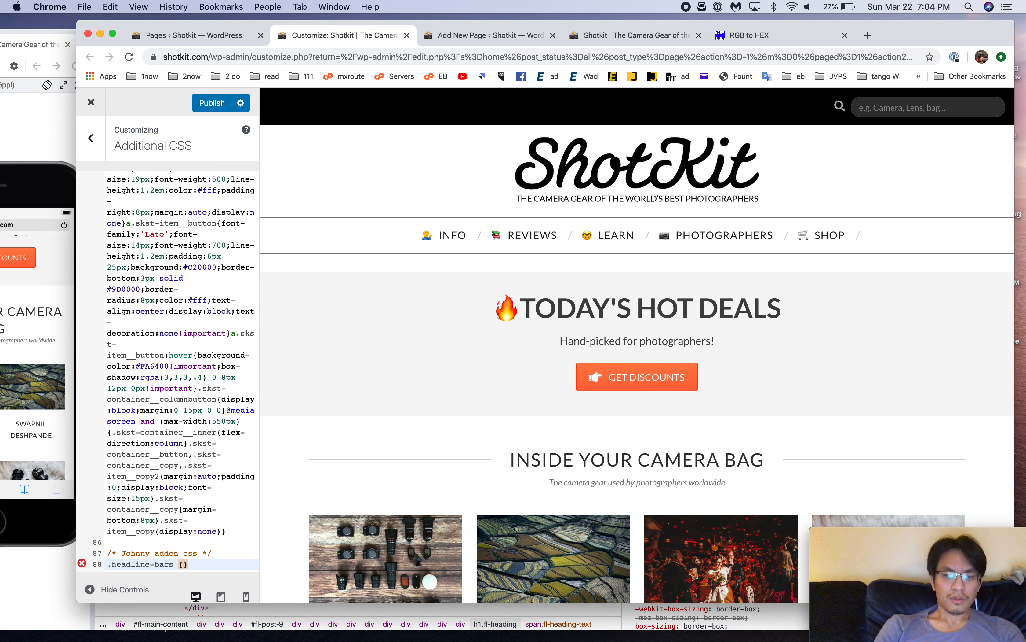
key(Return)
text(background: linear-gradient( 180deg, rgba( 0,0,0,0 ) calc( 50% - 1px ), rgba( 64,64,64,1 ) calc(50%), rgba( 0,0,0,0 ) calc( 50% + 1px ) );)
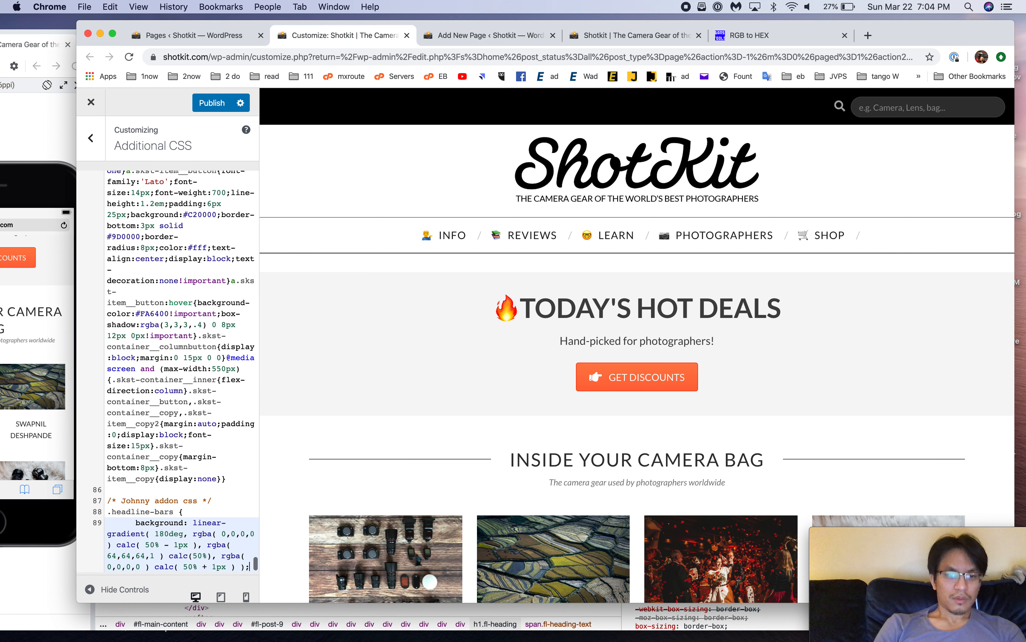
click(136, 523)
key(BackSpace)
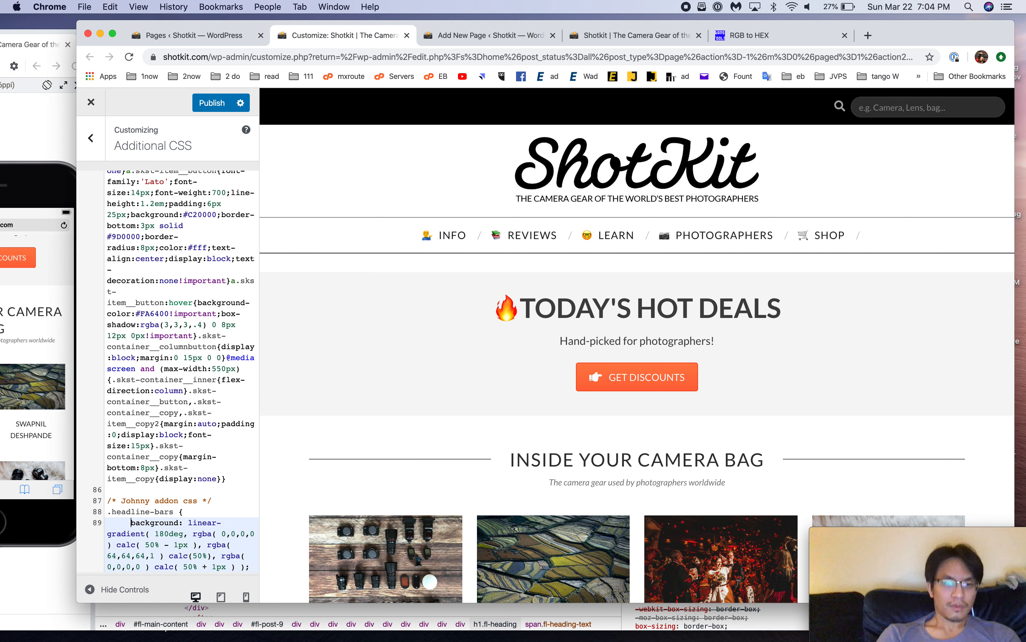
scroll(172, 515, down, 1)
key(BackSpace)
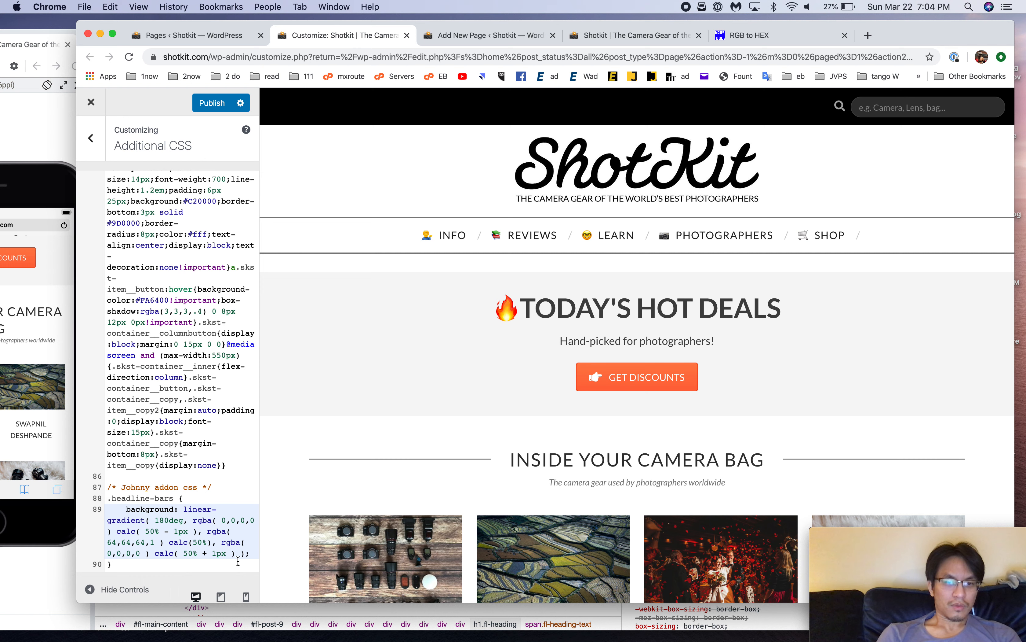
click(212, 102)
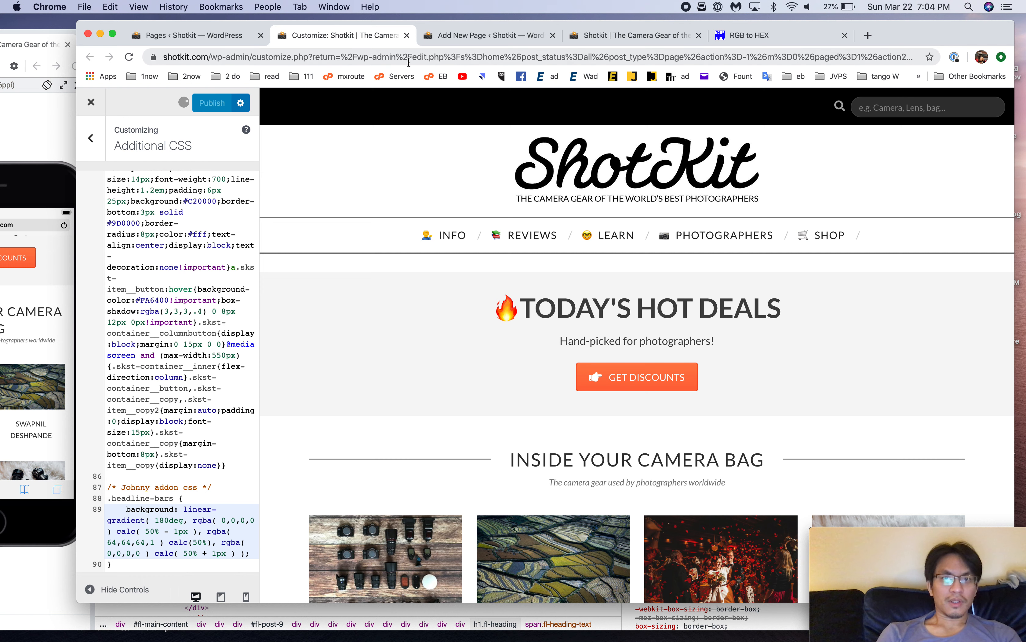
Step: Save the page in the Chrome editor and reload its live version in Blisk
click(483, 35)
key(super+s)
click(70, 130)
click(156, 48)
key(super+r)
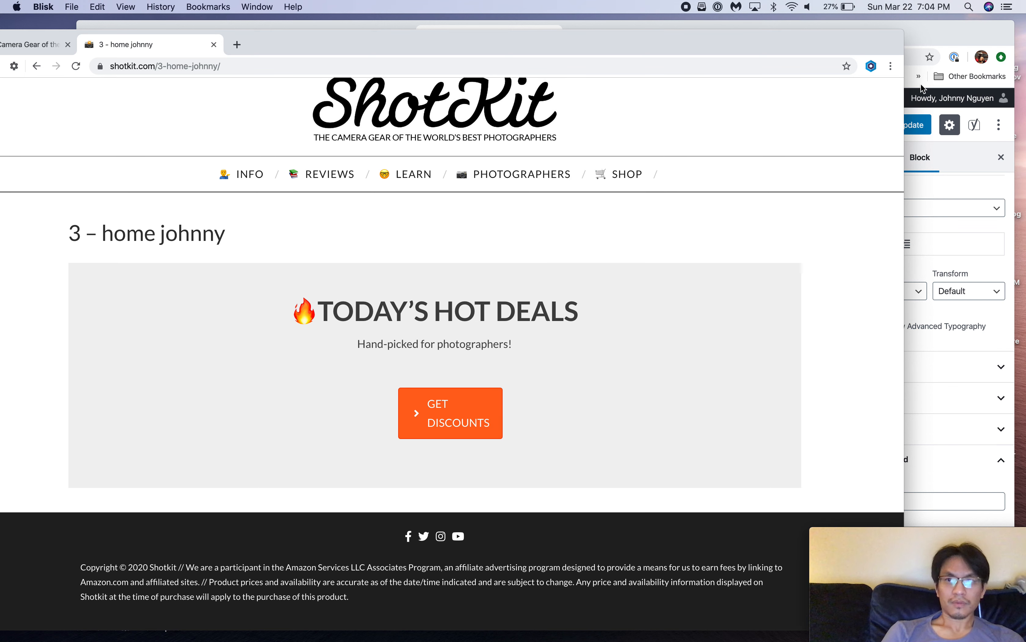
Step: In Chrome, open the updated page in a new tab and examine the bars behind the "INSIDE YOUR CAMERA BAG" headline
key(super+Tab)
scroll(597, 356, up, 2)
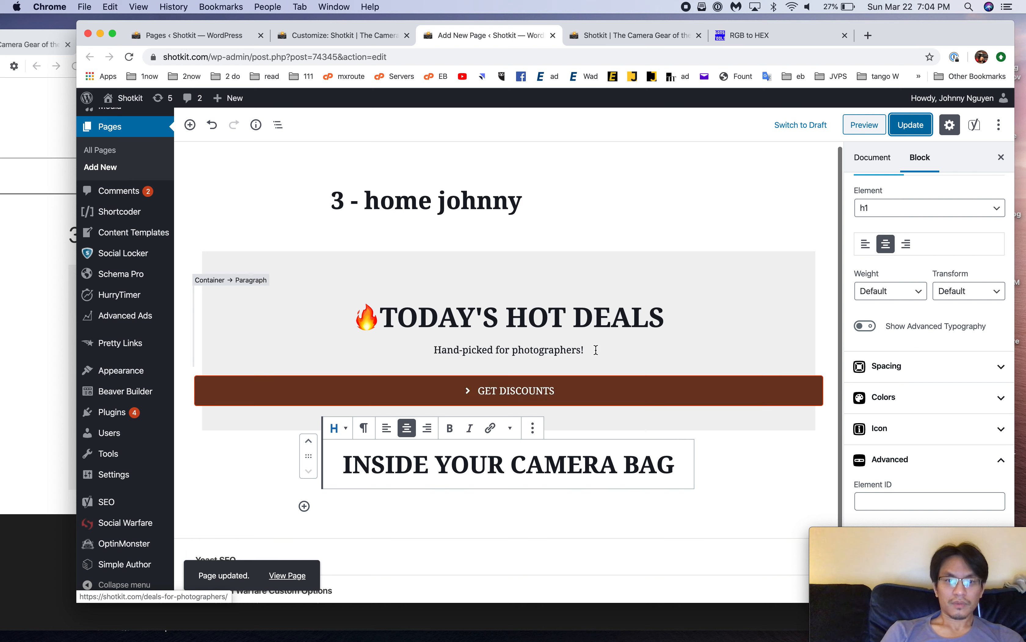
super+click(292, 576)
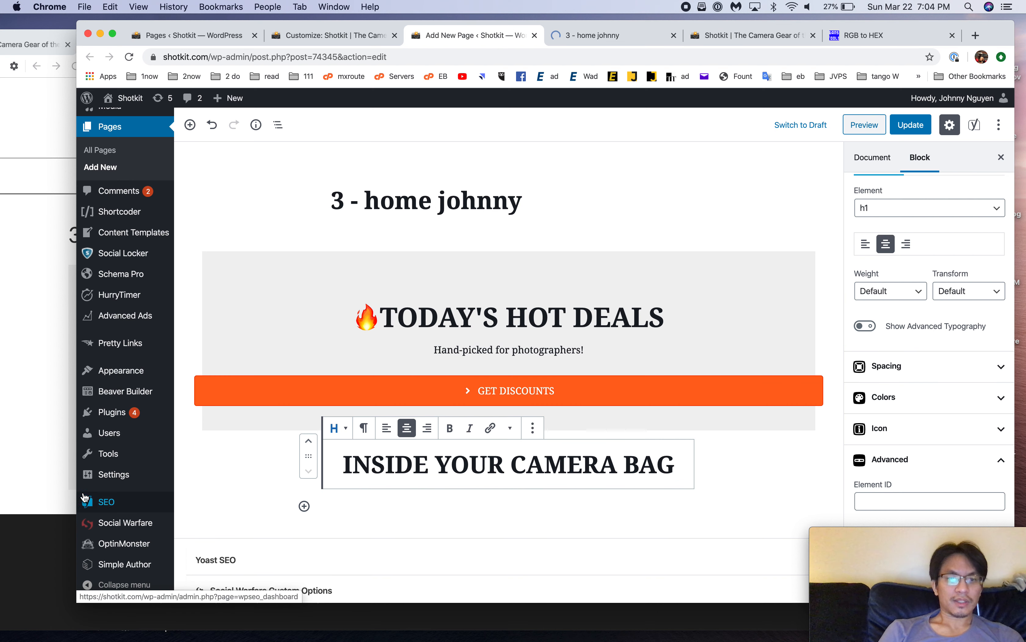
mouse_move(107, 469)
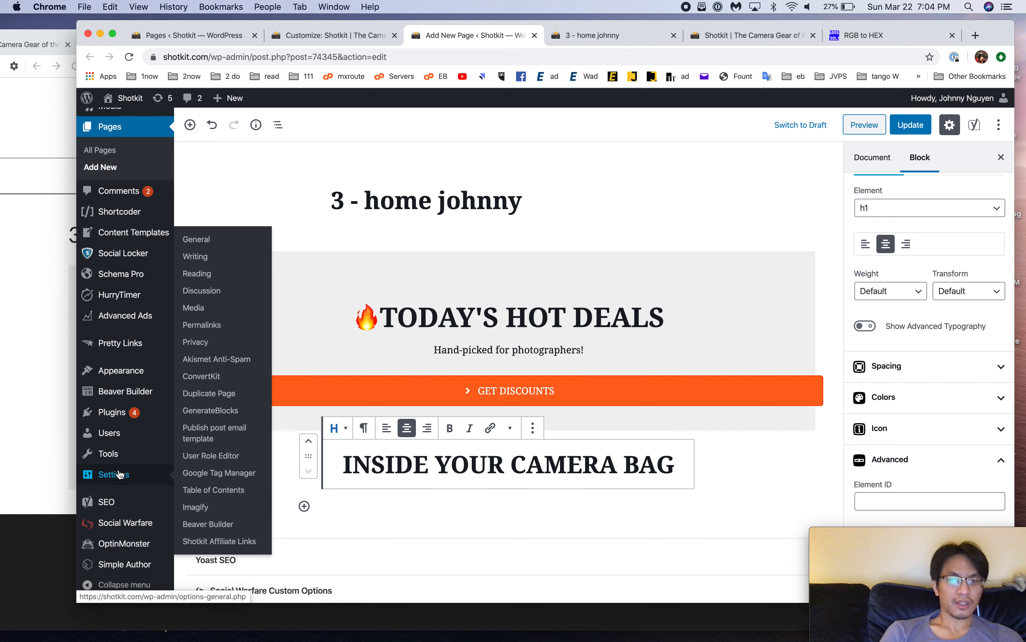
click(635, 38)
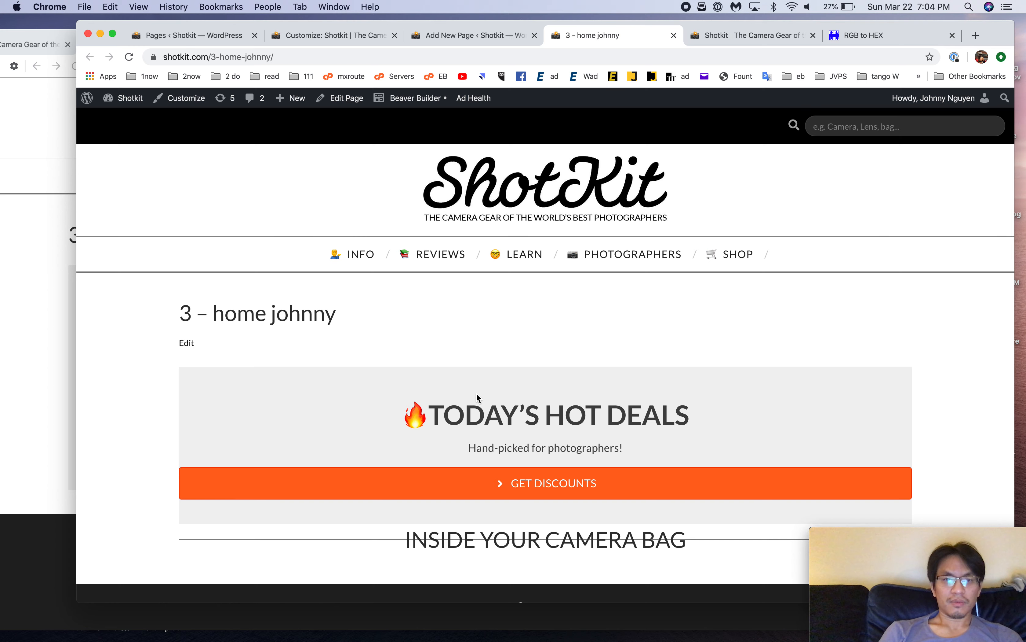
scroll(476, 395, down, 3)
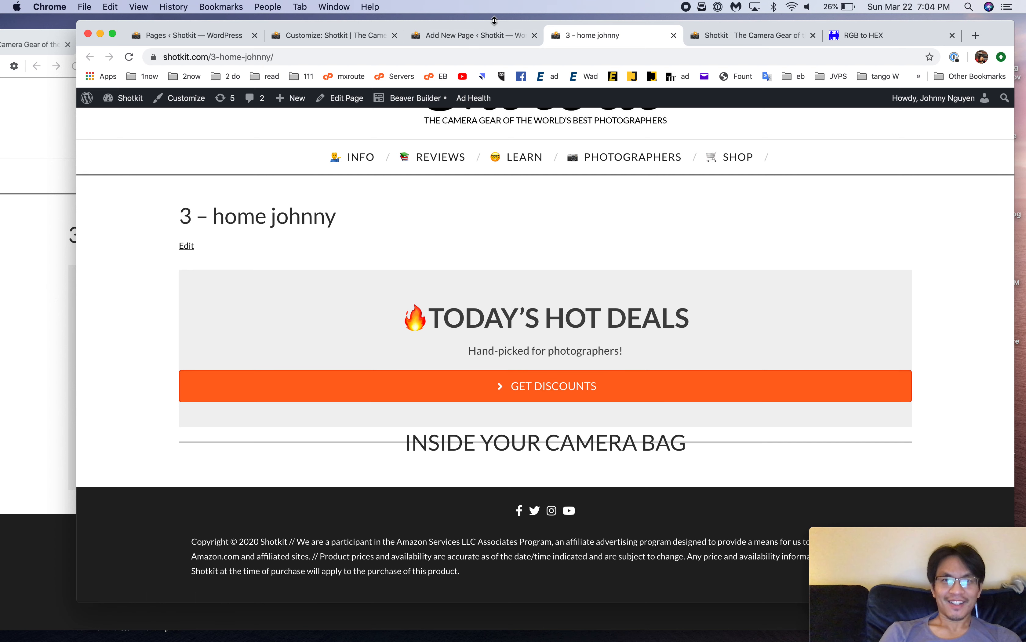
Step: Back in the editor, set the Hot Deals container's width to 200 px and update the page
click(488, 37)
click(789, 408)
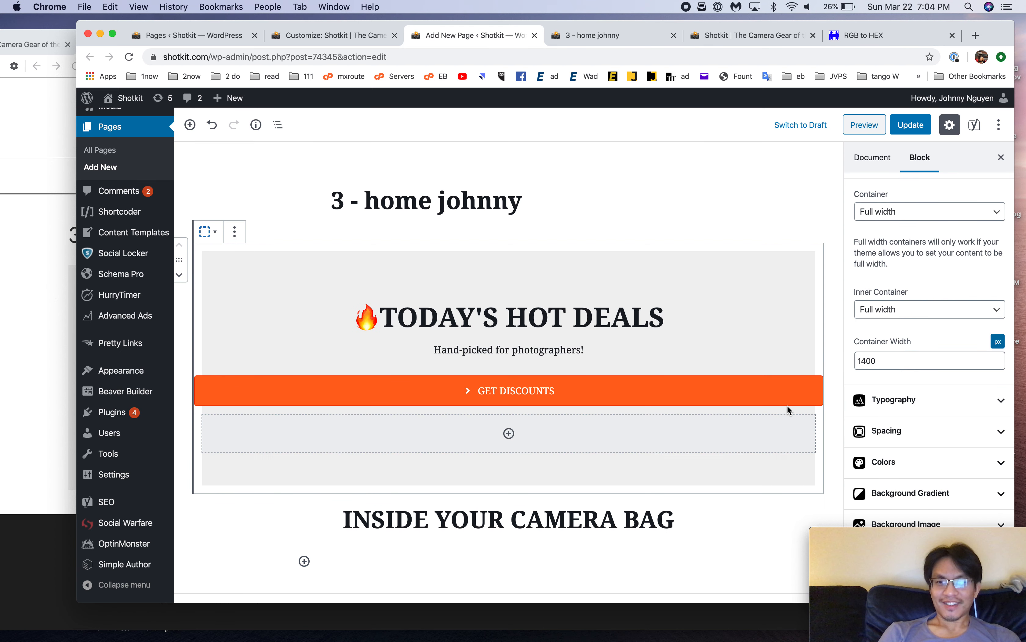
click(789, 397)
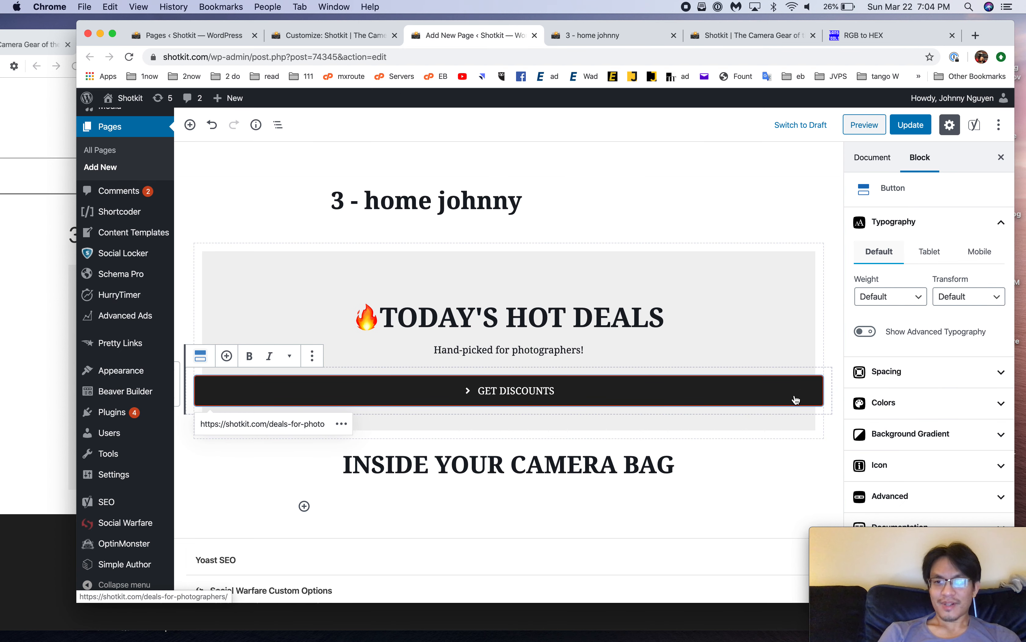
click(896, 375)
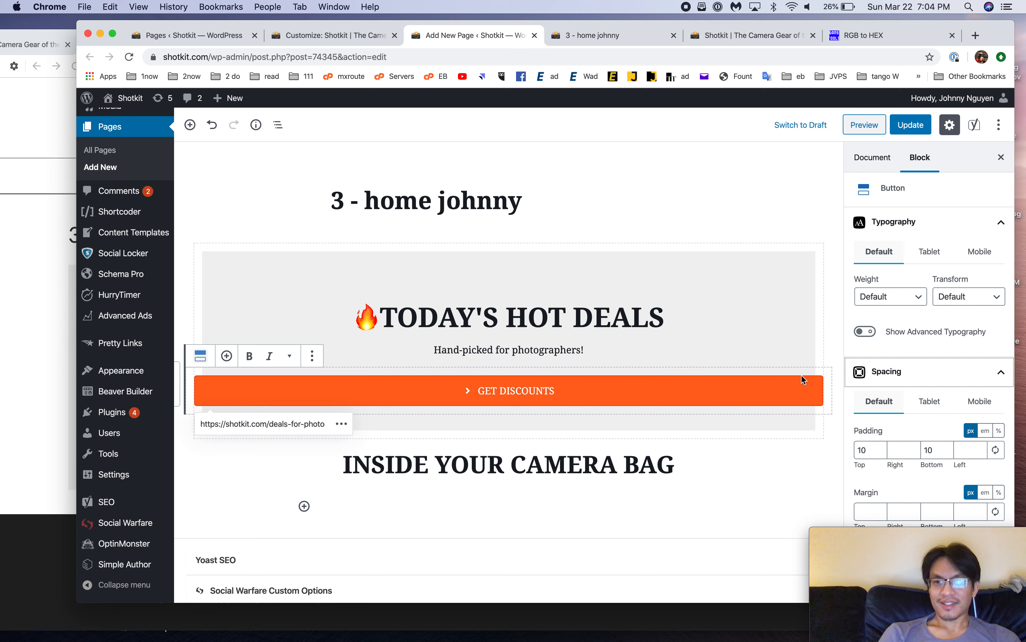
click(743, 368)
double_click(865, 388)
key(BackSpace)
text(2)
Step: Reload the live page in Chrome to check the Hot Deals section and its button width
click(603, 35)
key(cmd+r)
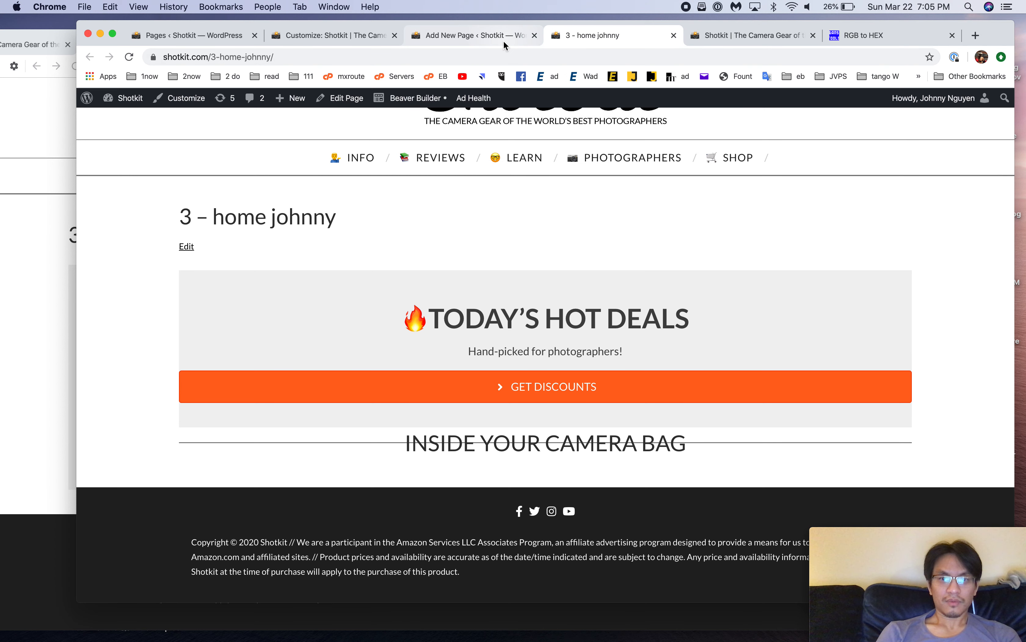
key(cmd+r)
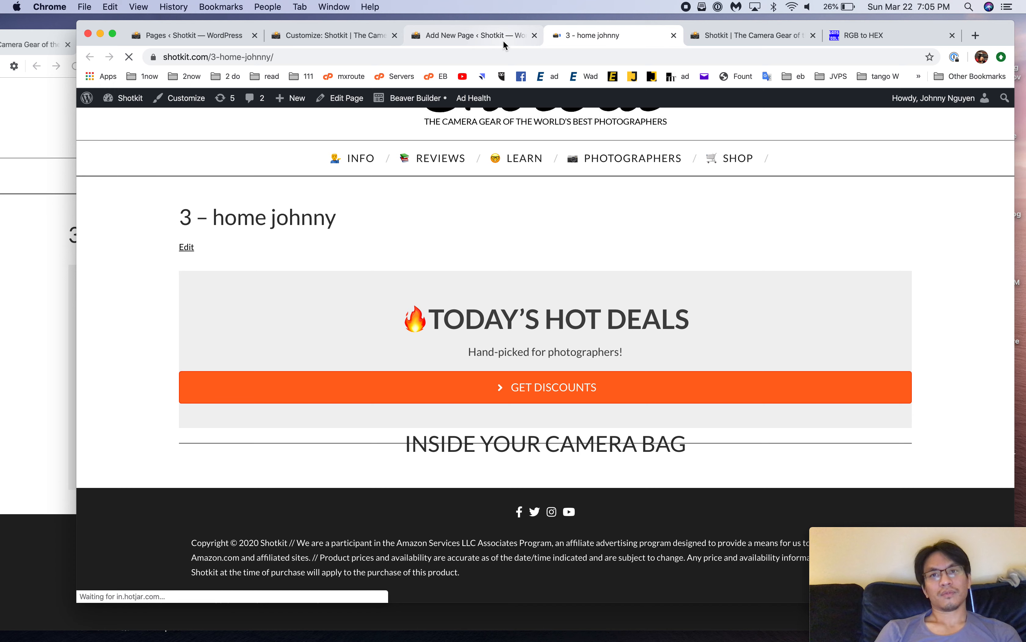
Step: Back in the page editor, compare the settings of the Get Discounts button and its Hot Deals container for width options
click(502, 40)
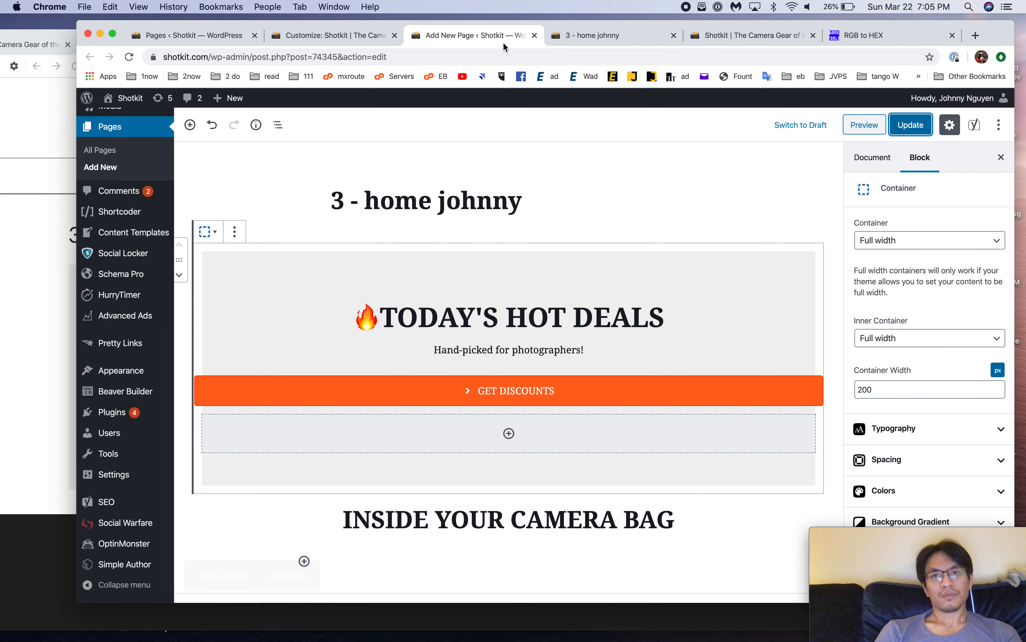
click(784, 394)
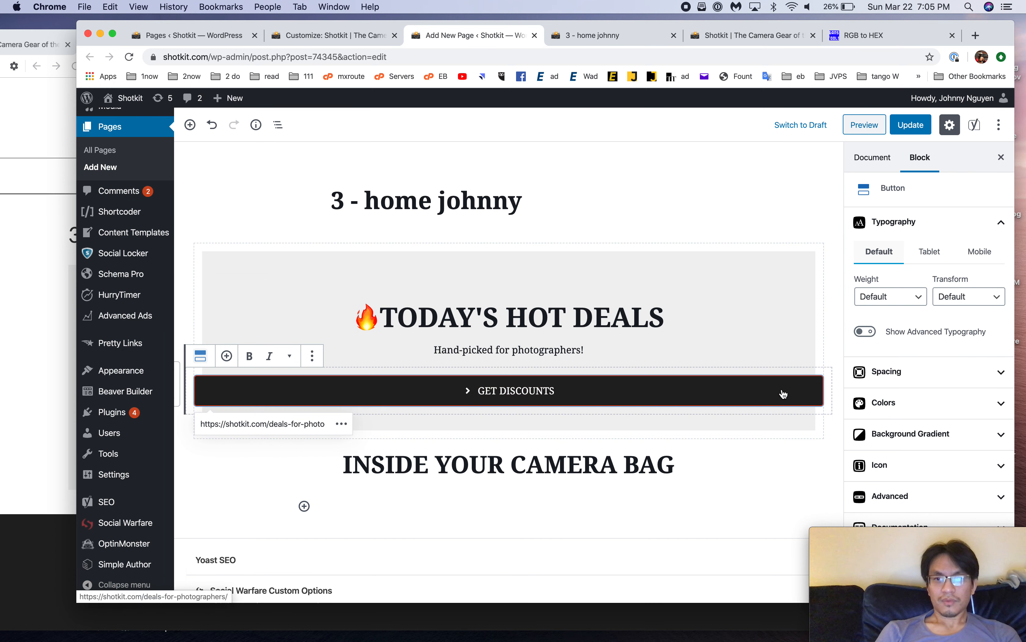
click(914, 375)
click(764, 364)
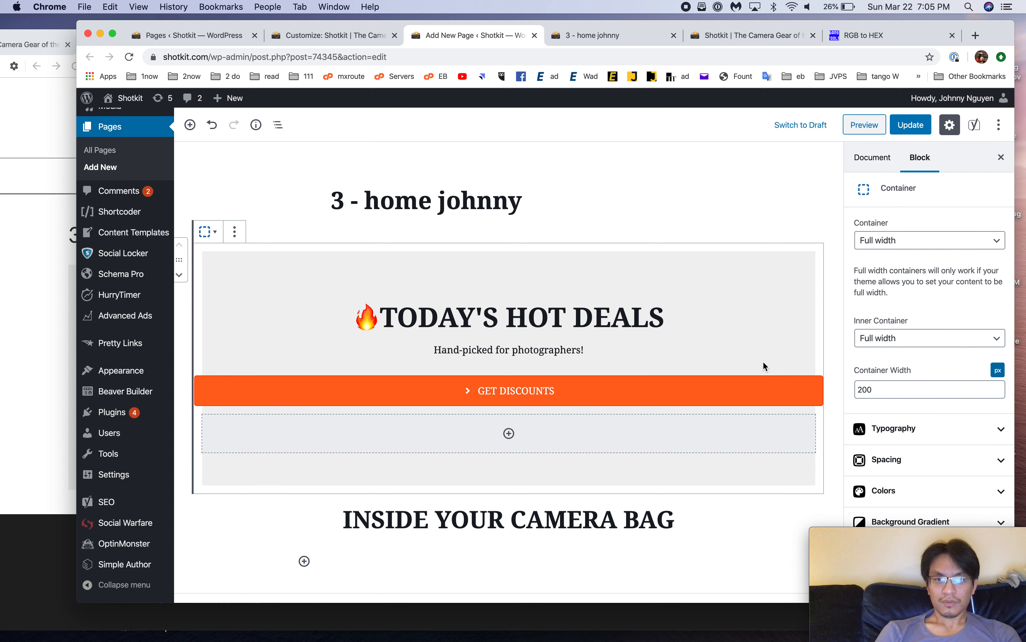
click(752, 394)
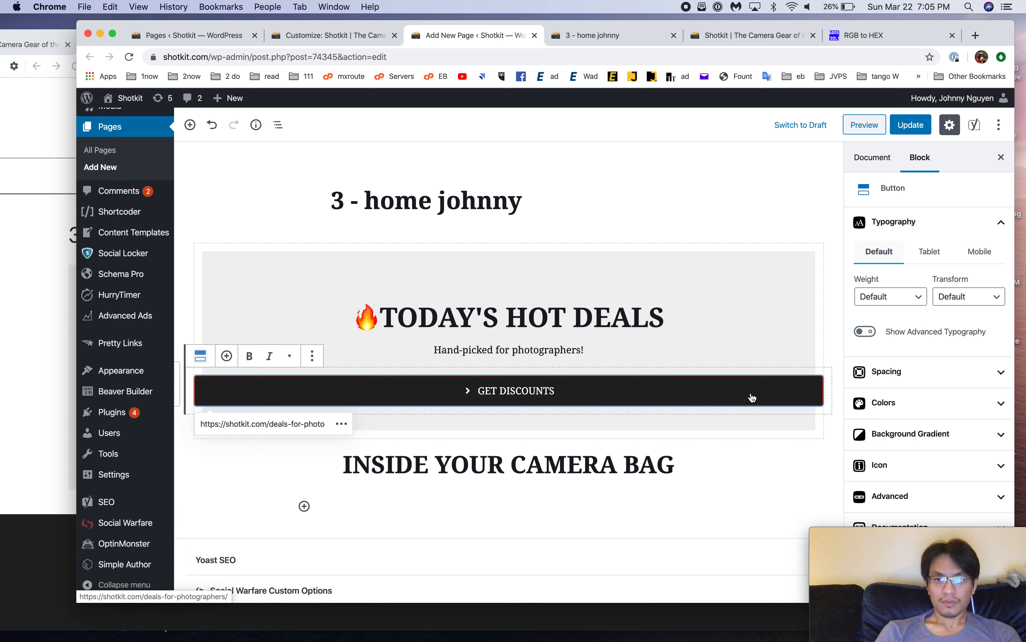
click(720, 413)
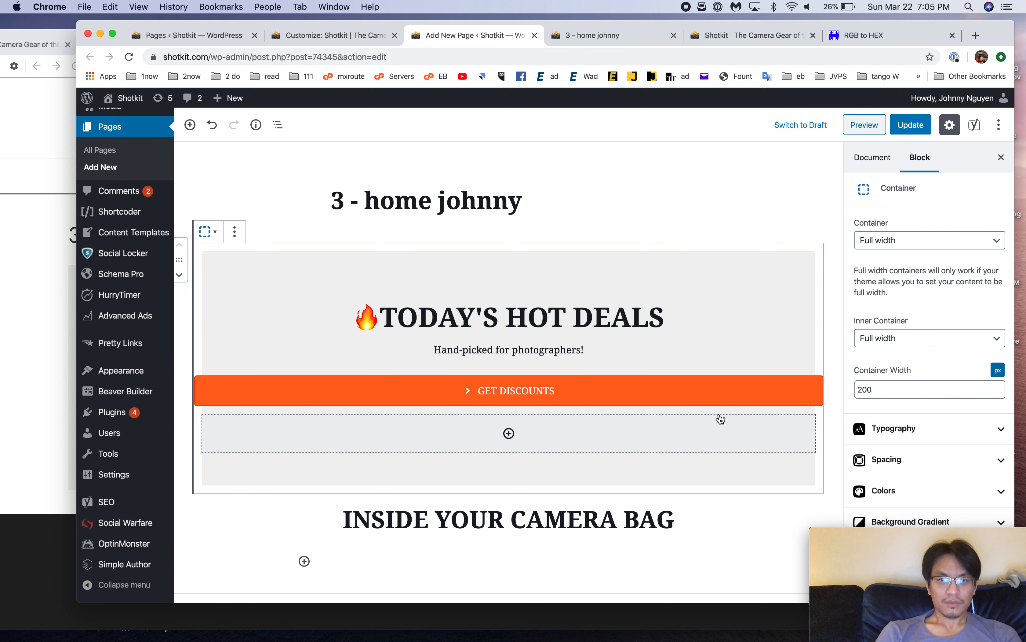
click(654, 382)
click(631, 368)
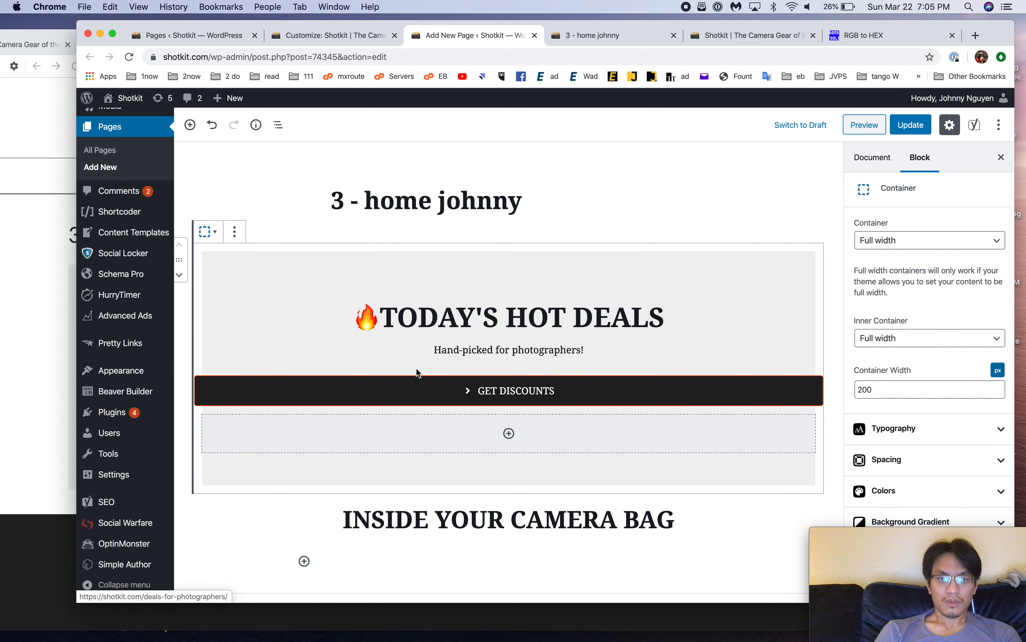
Step: Try the Contained option for the Hot Deals container's inner container, then undo it
click(948, 344)
click(949, 350)
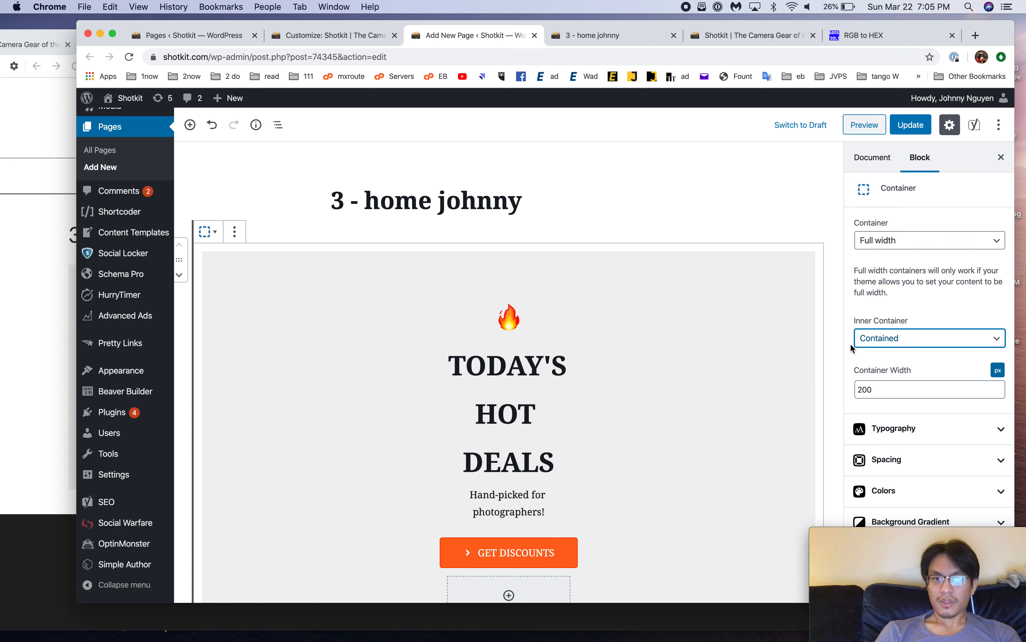
scroll(840, 382, down, 3)
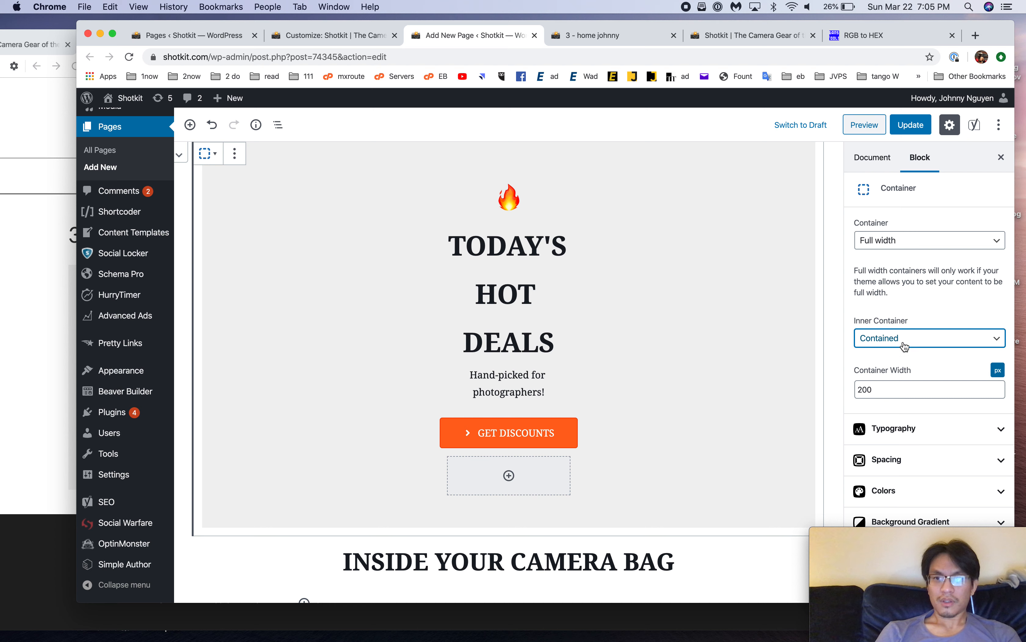
key(super+z)
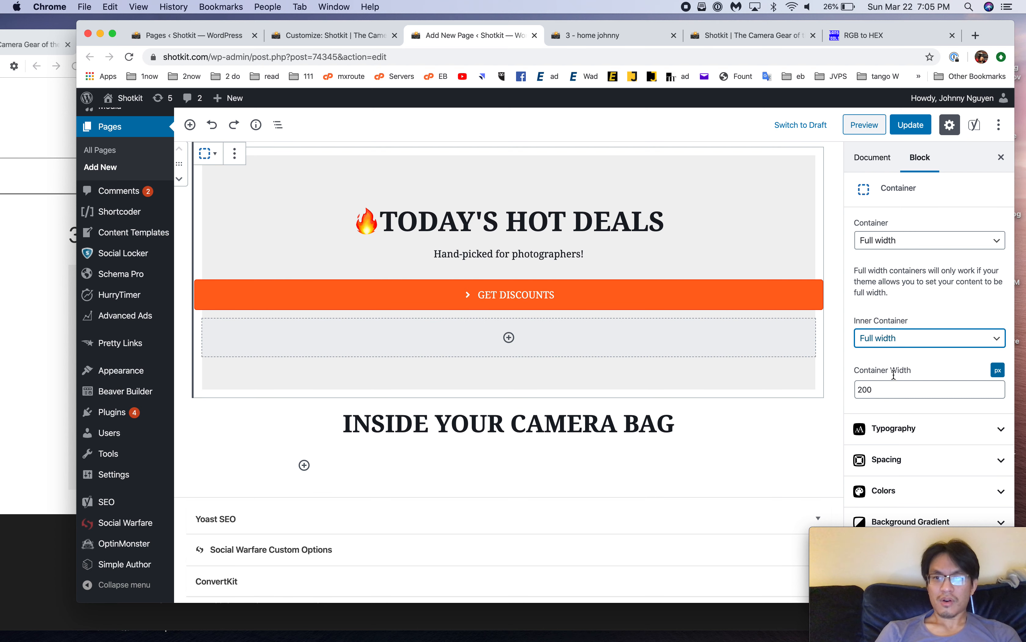
Step: Set the Hot Deals container's width to 1400 px
double_click(891, 388)
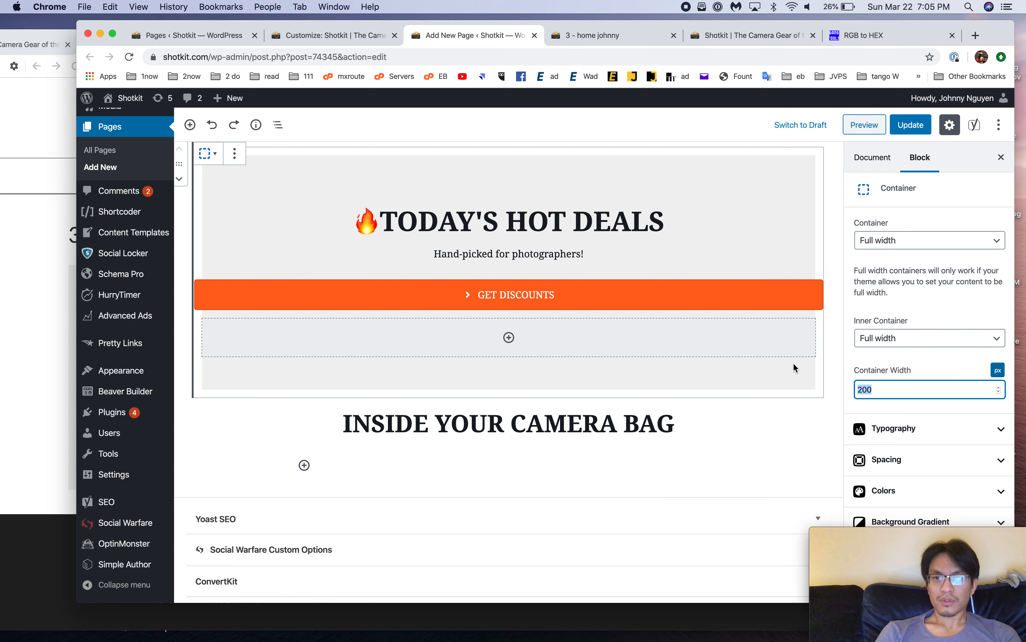
text(1400)
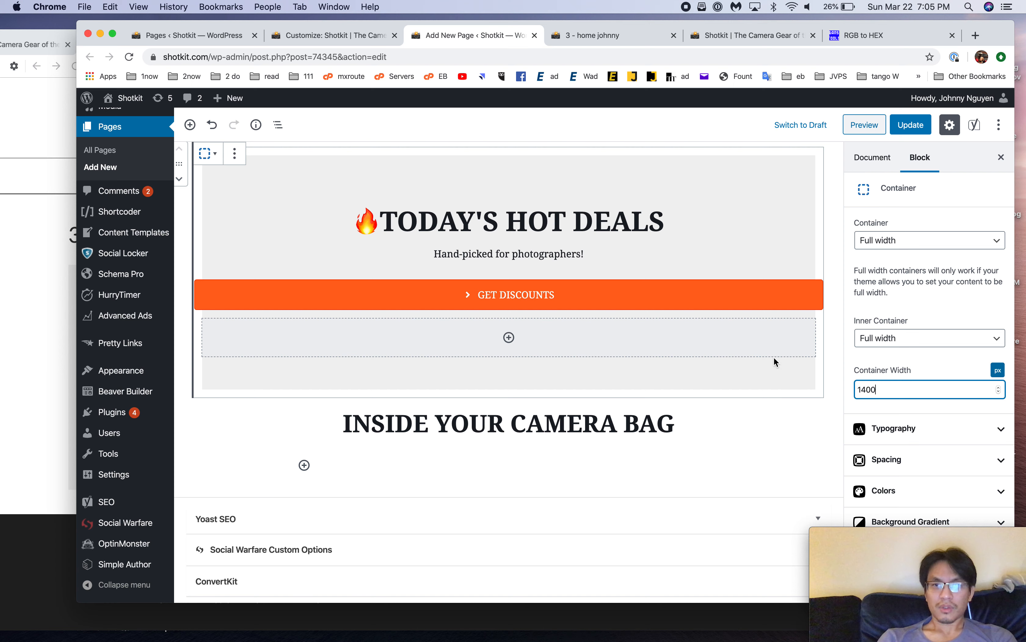
click(603, 260)
click(394, 348)
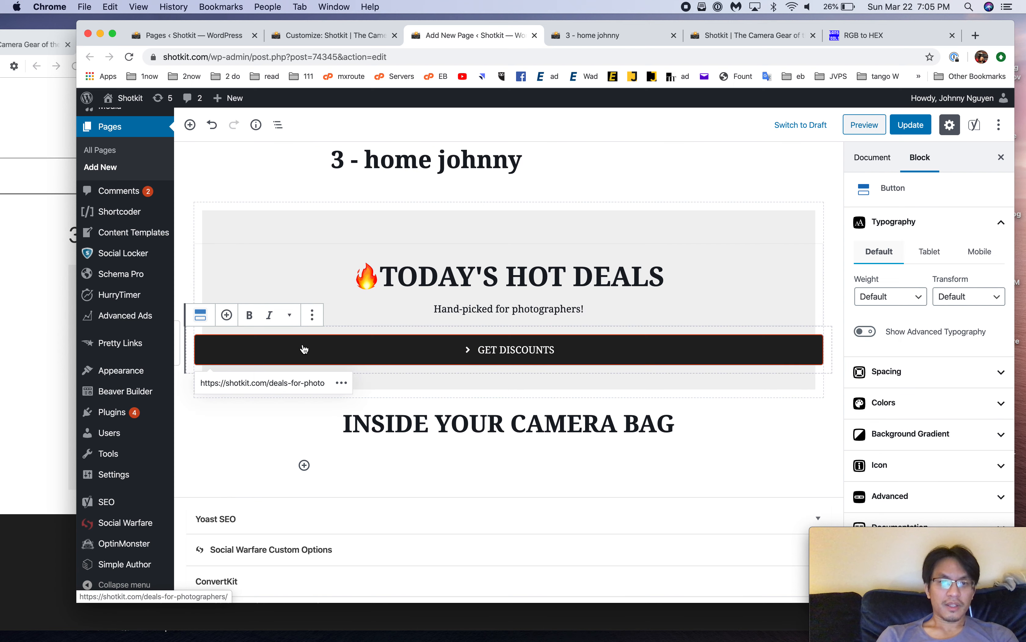
click(327, 330)
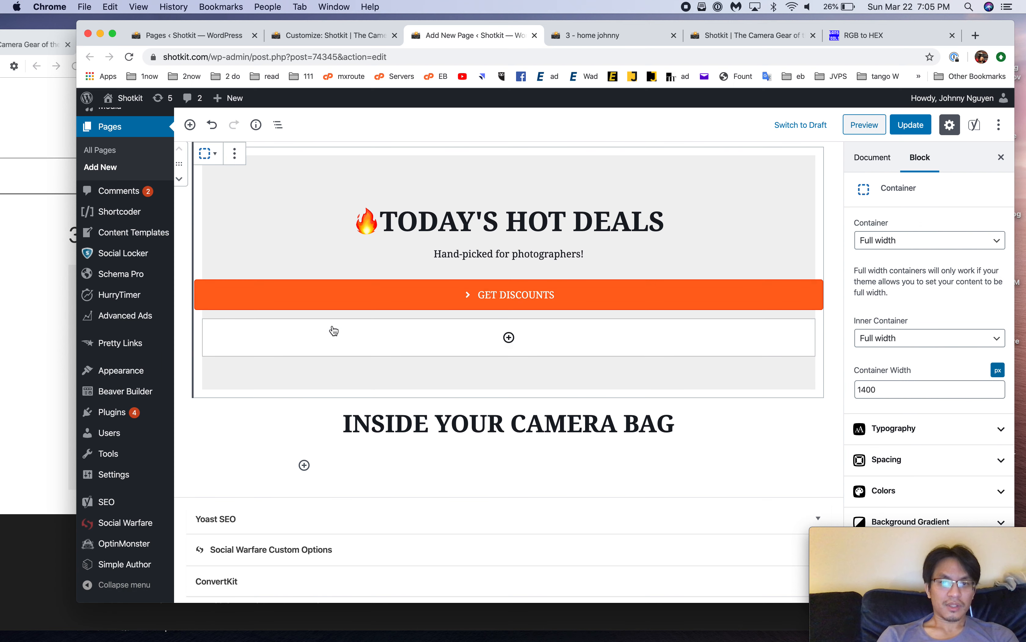
Step: Examine the Get Discounts button's spacing settings for a way to control its width
click(335, 332)
click(353, 316)
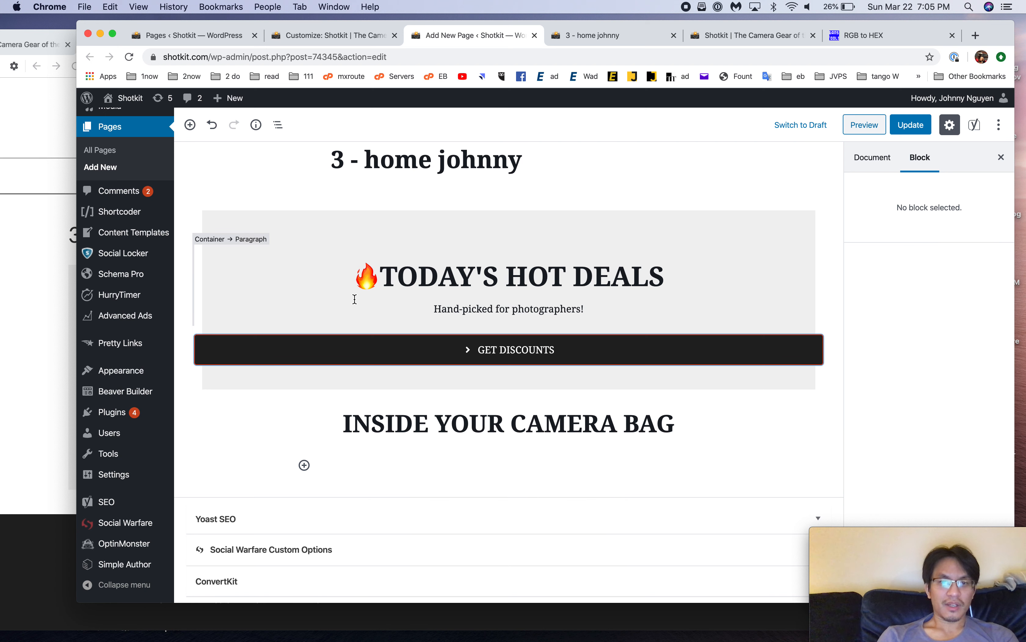
click(312, 334)
click(360, 297)
click(934, 321)
scroll(940, 382, down, 5)
scroll(940, 382, up, 1)
scroll(940, 380, up, 4)
scroll(508, 381, up, 1)
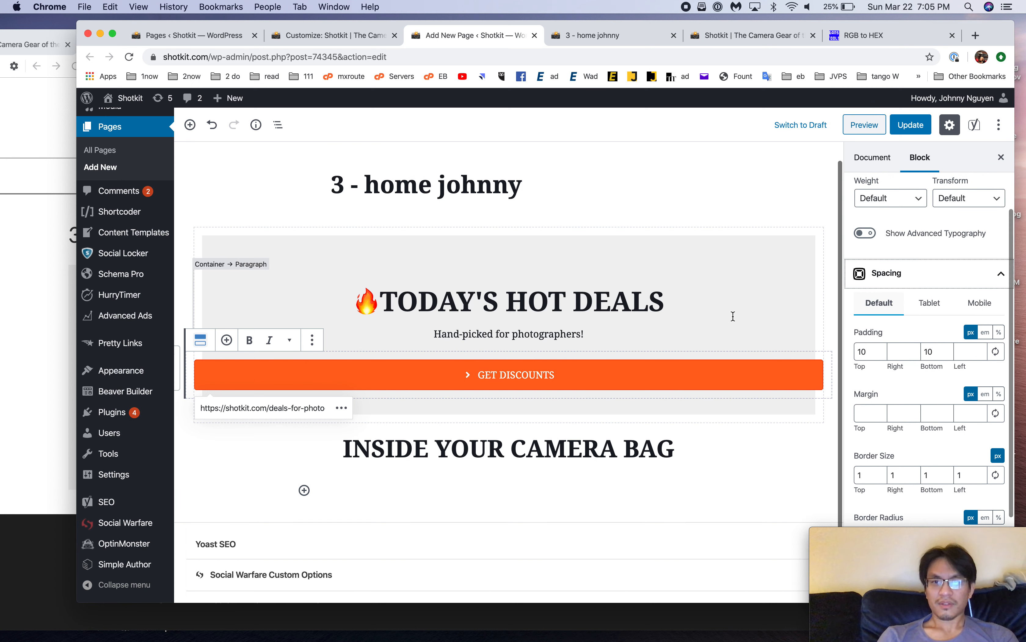
Step: Insert a nested container below the Get Discounts button and set its container width to 200 px
click(476, 408)
click(509, 418)
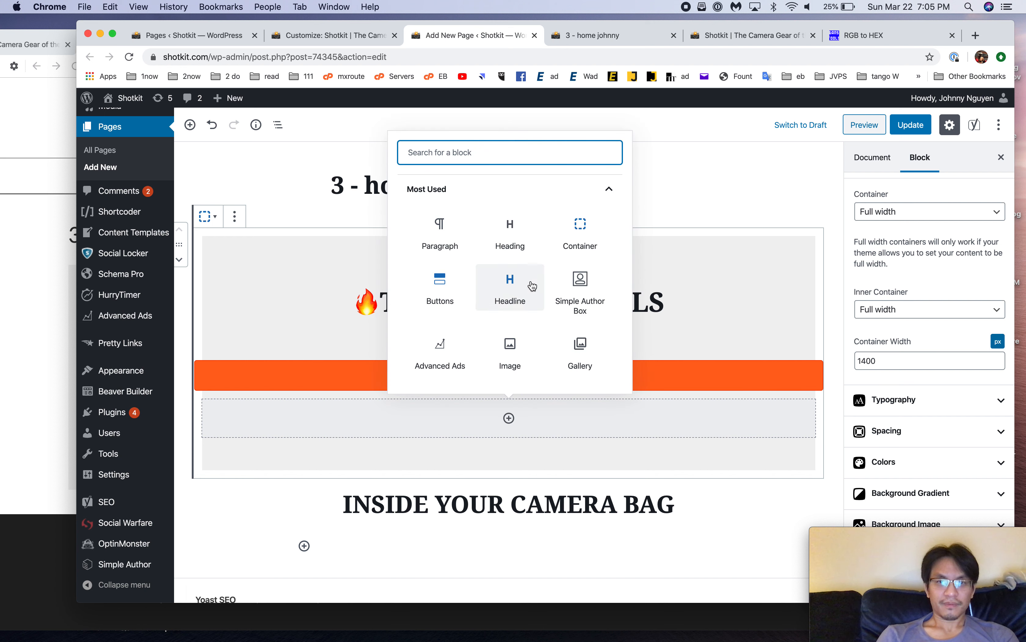
click(579, 231)
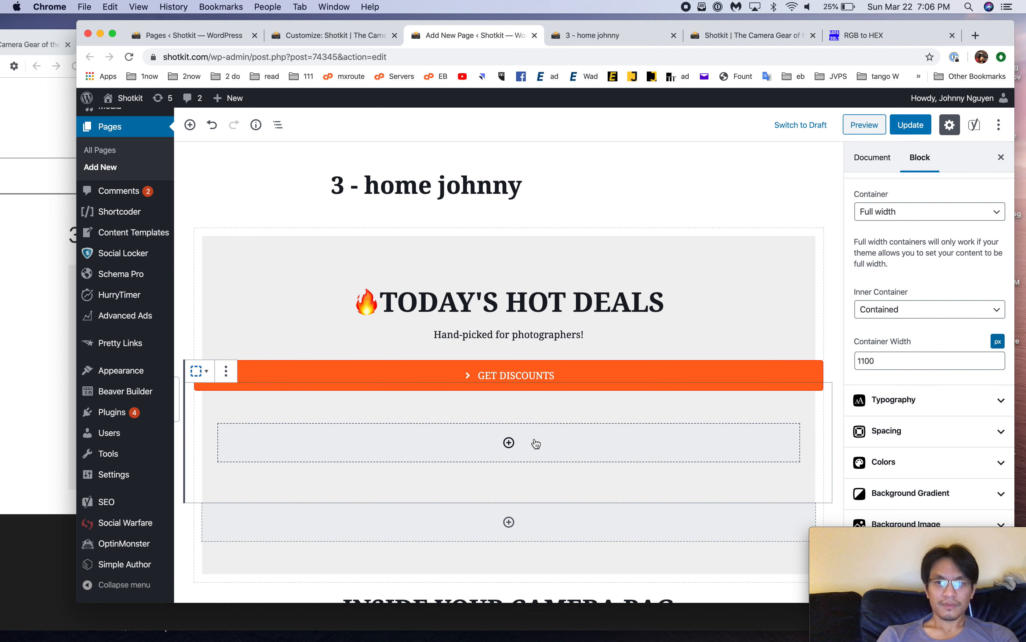
double_click(866, 361)
text(2)
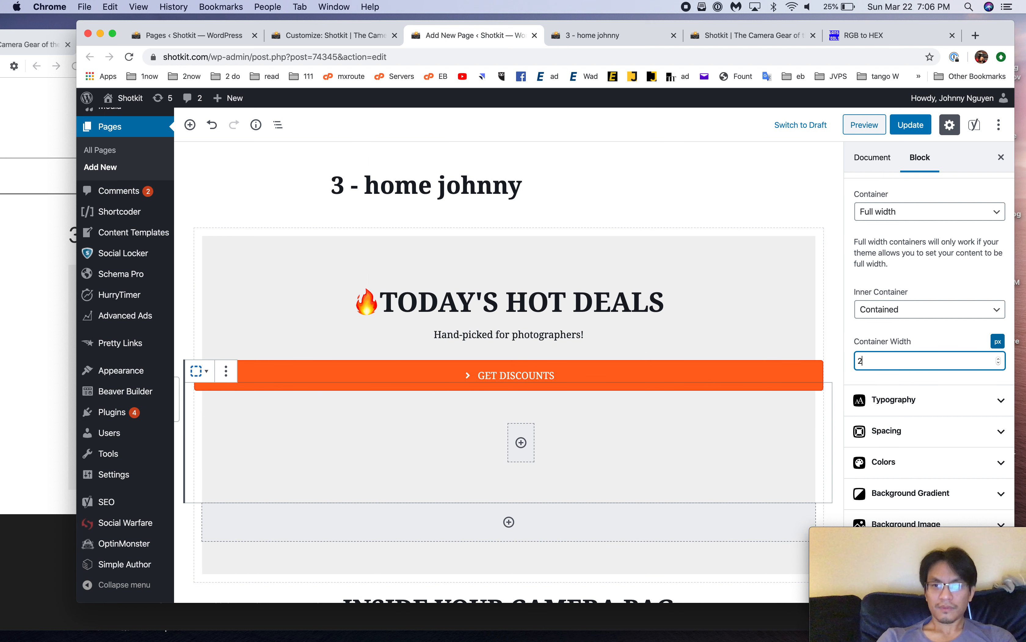
text(0)
key(BackSpace)
text(00)
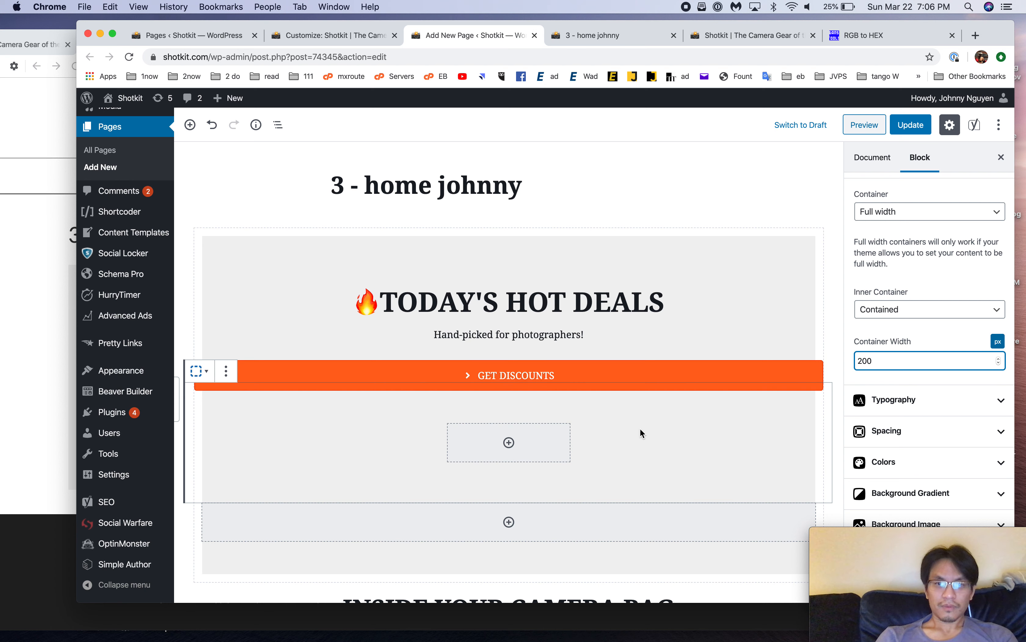
Step: Add a paragraph with the filler text "sdfdfdfd" inside the nested 200 px container
click(566, 380)
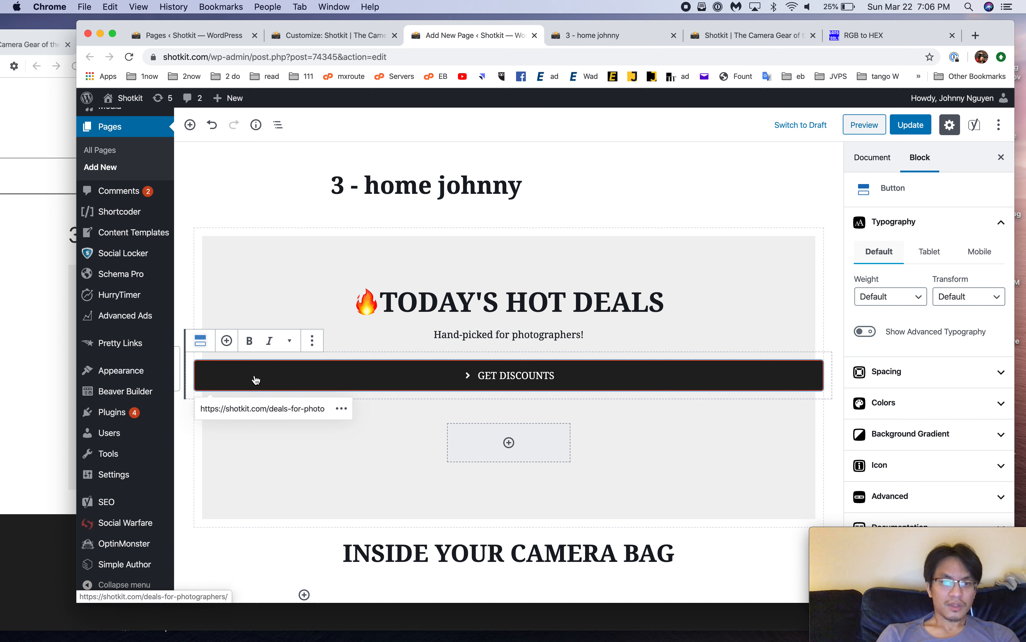
click(188, 372)
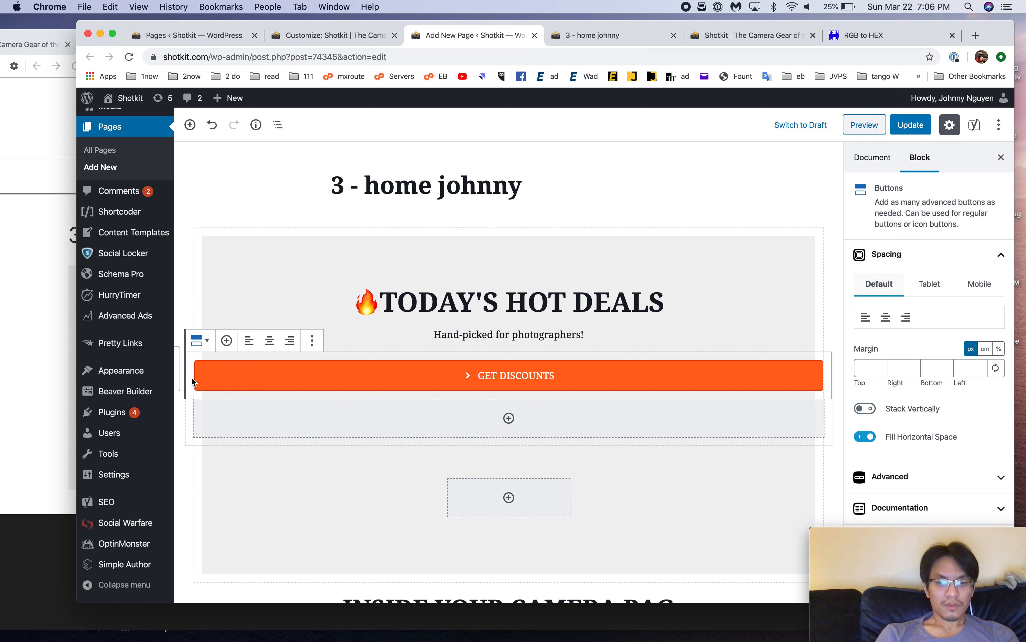
click(475, 496)
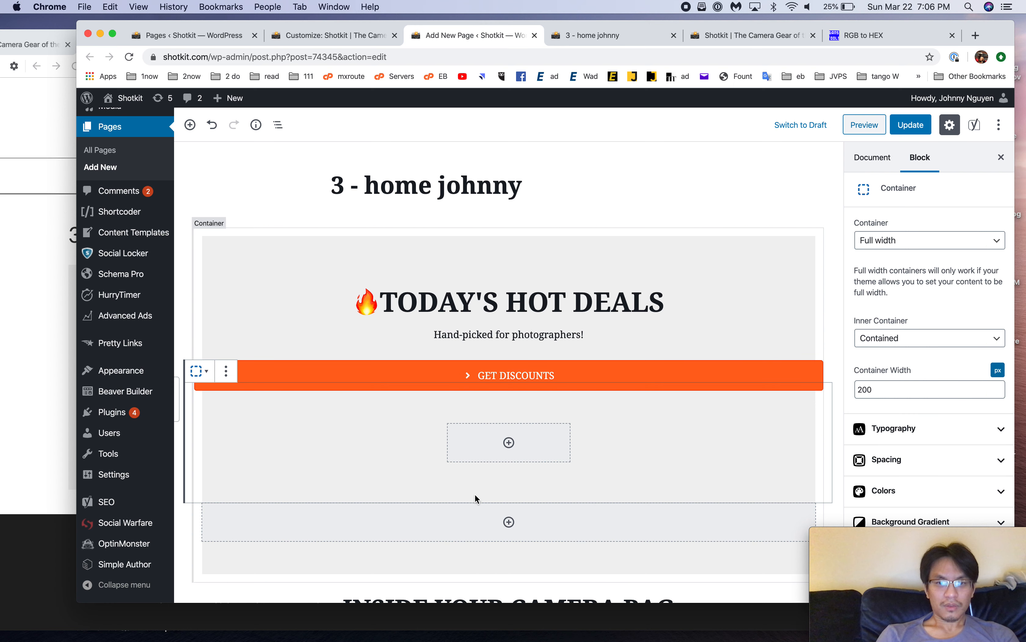
click(483, 459)
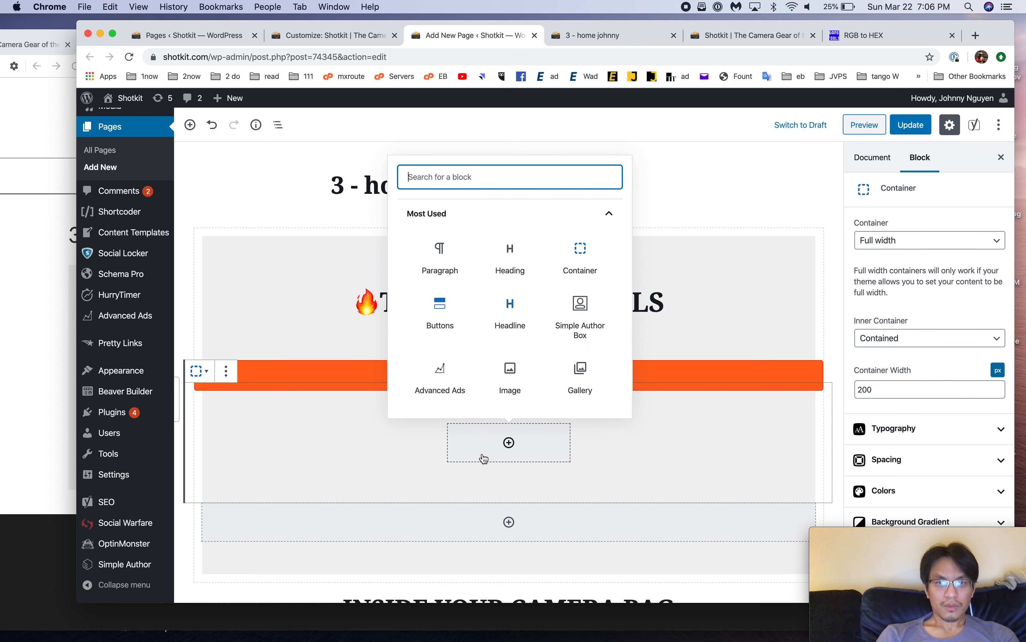
click(360, 441)
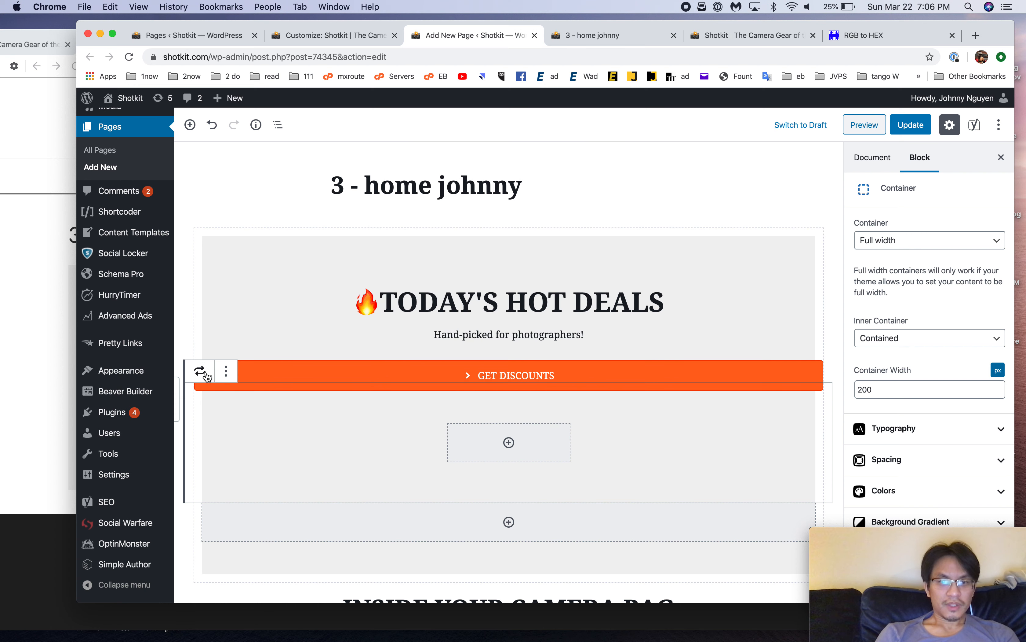
click(509, 442)
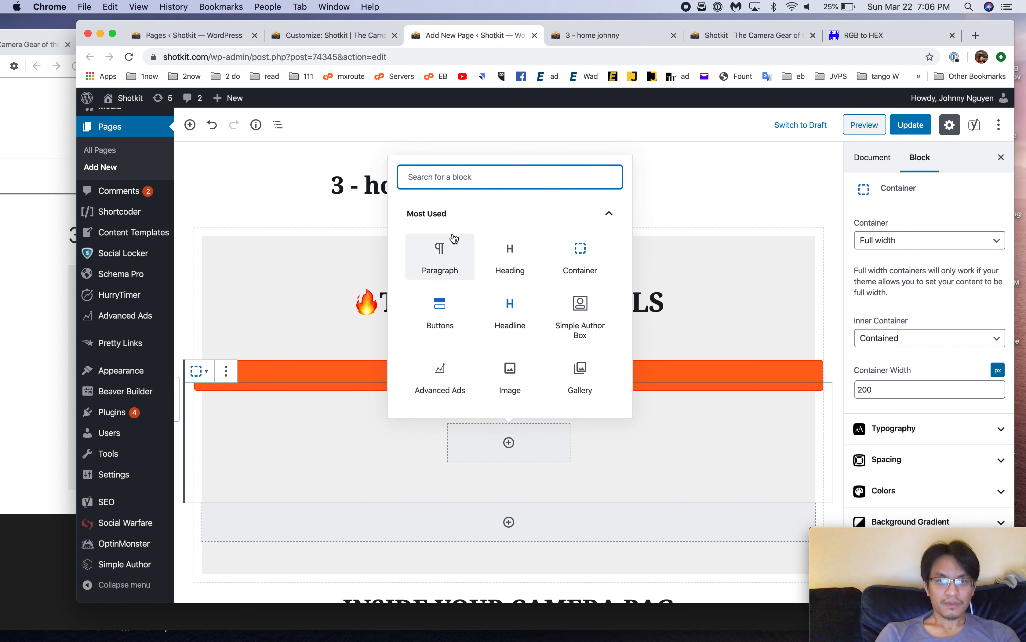
click(440, 250)
scroll(529, 396, down, 3)
text(sdfdfdfd)
Step: Widen the browser window and close the block settings sidebar to give the page content more room
click(320, 248)
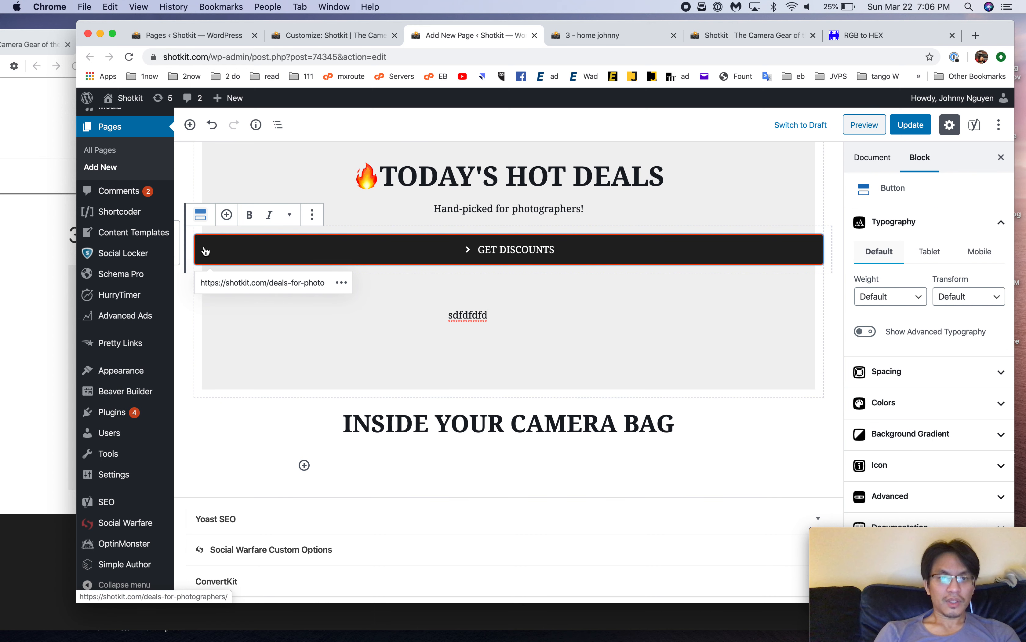
drag(76, 252, 28, 252)
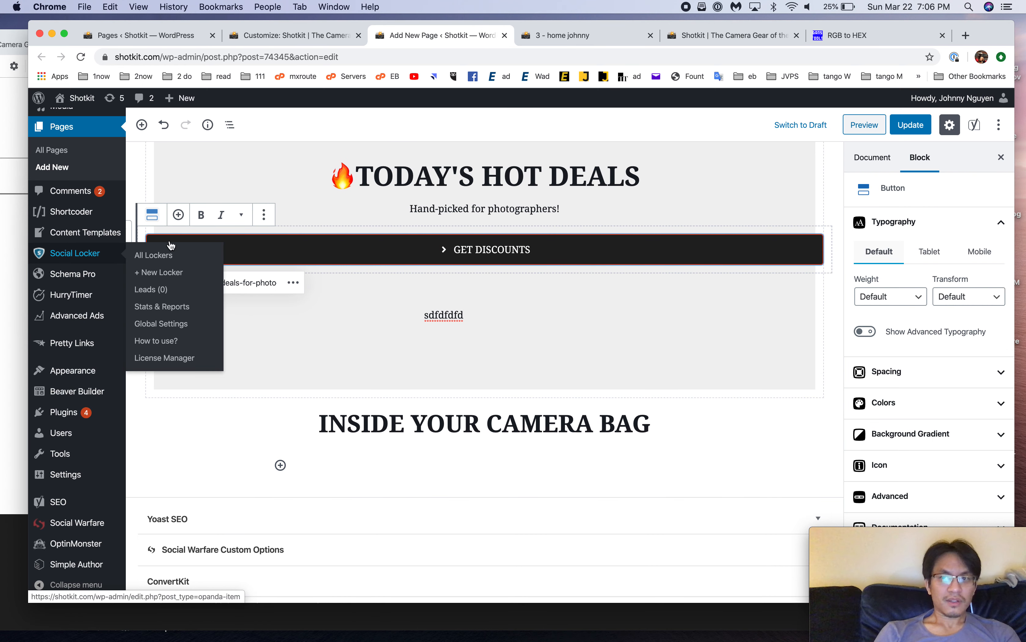
click(1002, 157)
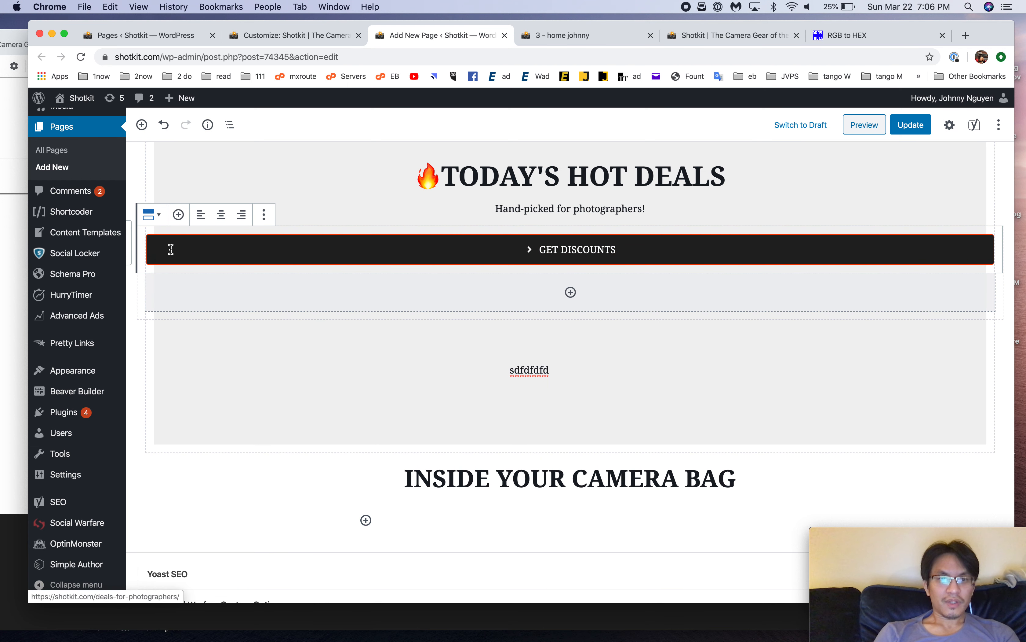
Step: Try to move the Get Discounts button block into the nested container next to the "sdfdfdfd" paragraph
click(135, 250)
click(141, 249)
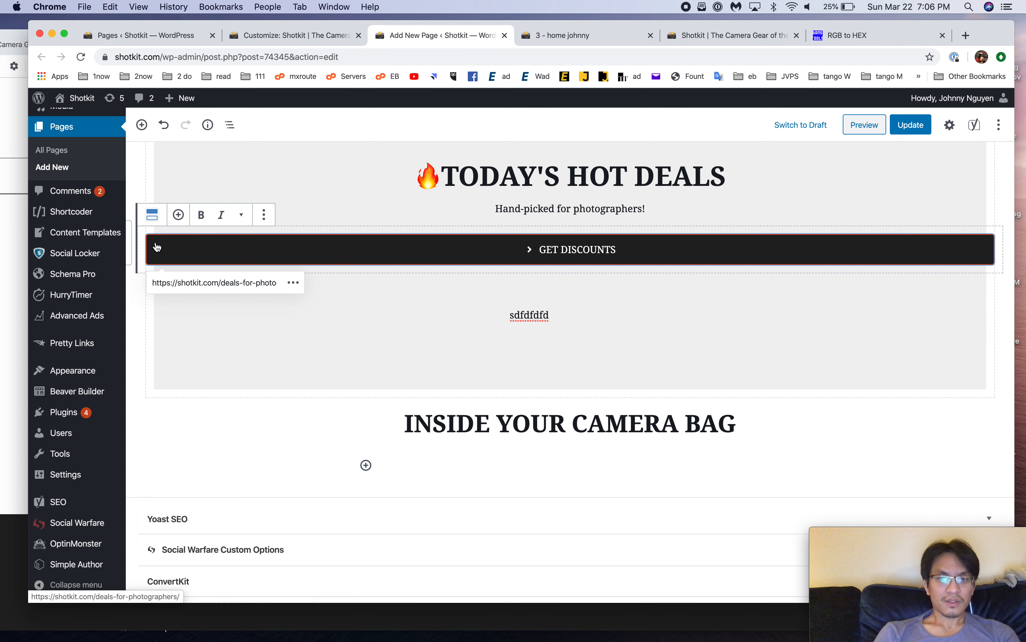
drag(167, 253, 453, 327)
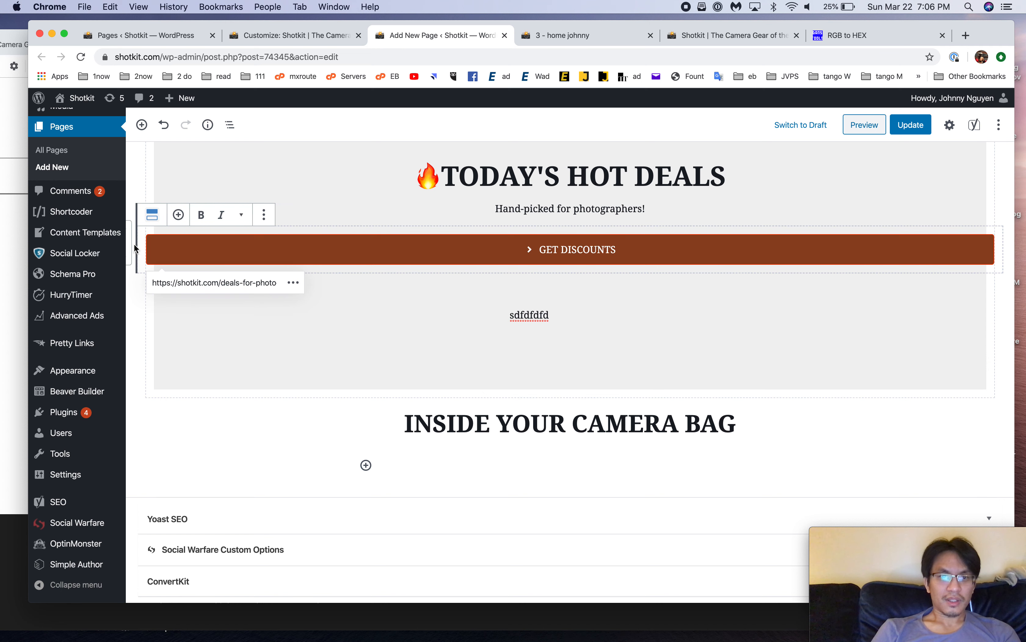
drag(131, 249, 524, 312)
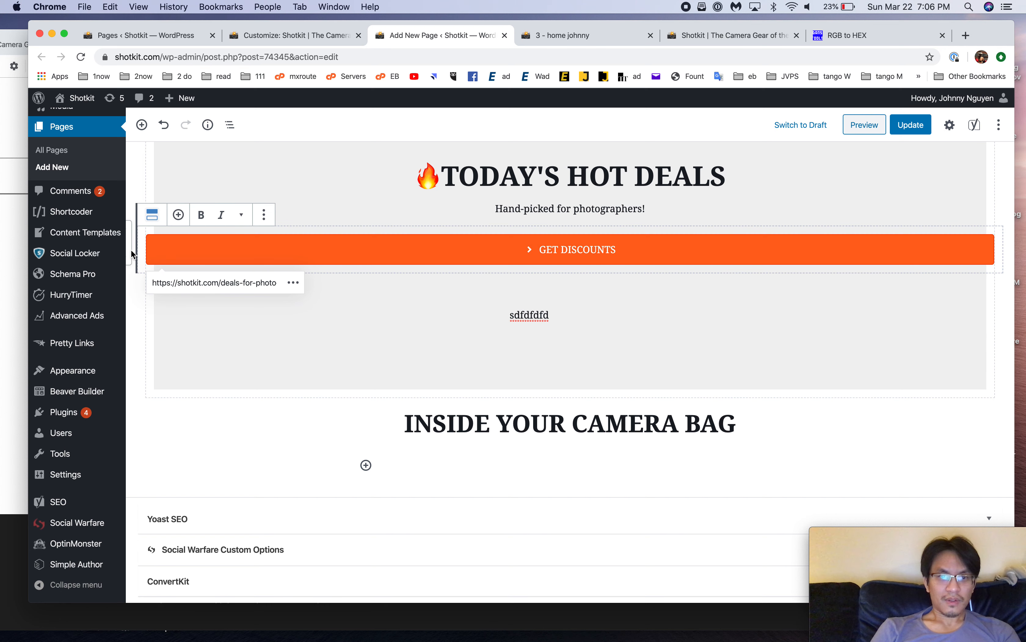
drag(130, 245, 533, 309)
Step: Add two more filler paragraphs, "sdfdsfdsf" and "dfsfdf", below the first one in the nested container
click(530, 315)
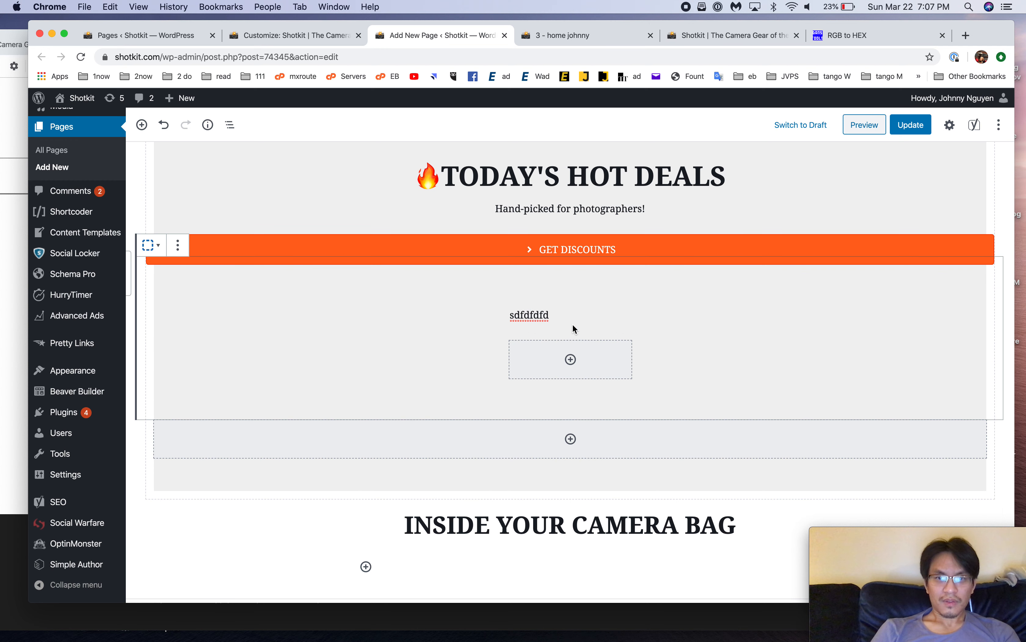
key(Return)
text(sdfdsfdsf)
key(Return)
text(dfsfdf)
Step: Move the Get Discounts button block below the nested container holding the filler paragraphs
click(140, 182)
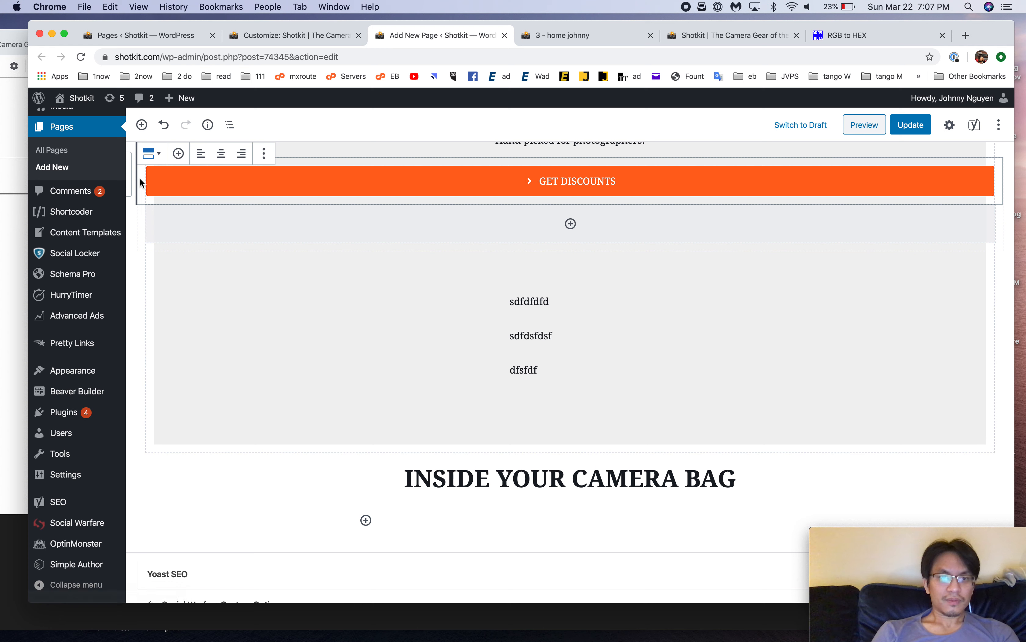
drag(133, 181, 534, 349)
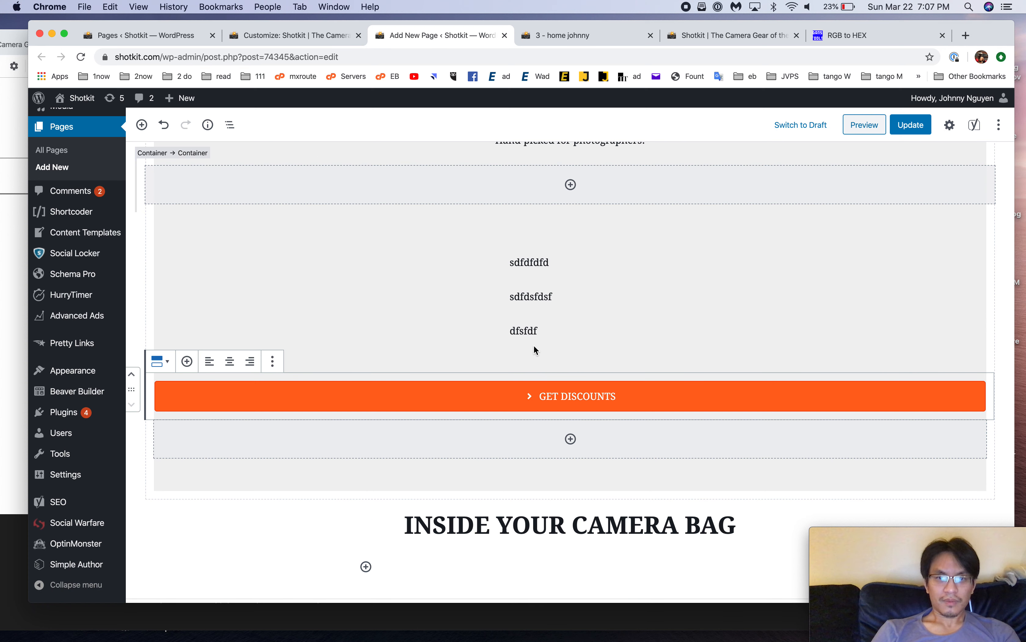
Step: Try to move the Get Discounts button block up between the filler paragraphs inside the nested container
drag(141, 390, 530, 293)
drag(133, 389, 539, 297)
click(538, 297)
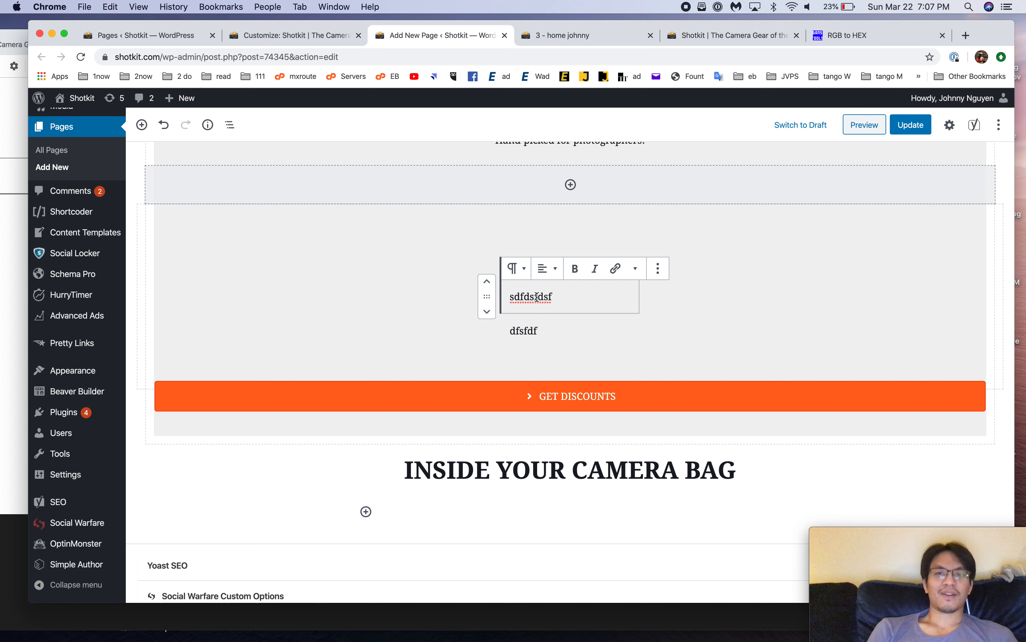
Step: Try to move the Get Discounts button block into the empty nested container under the "Hand-picked for photographers!" line
click(490, 401)
scroll(387, 294, up, 3)
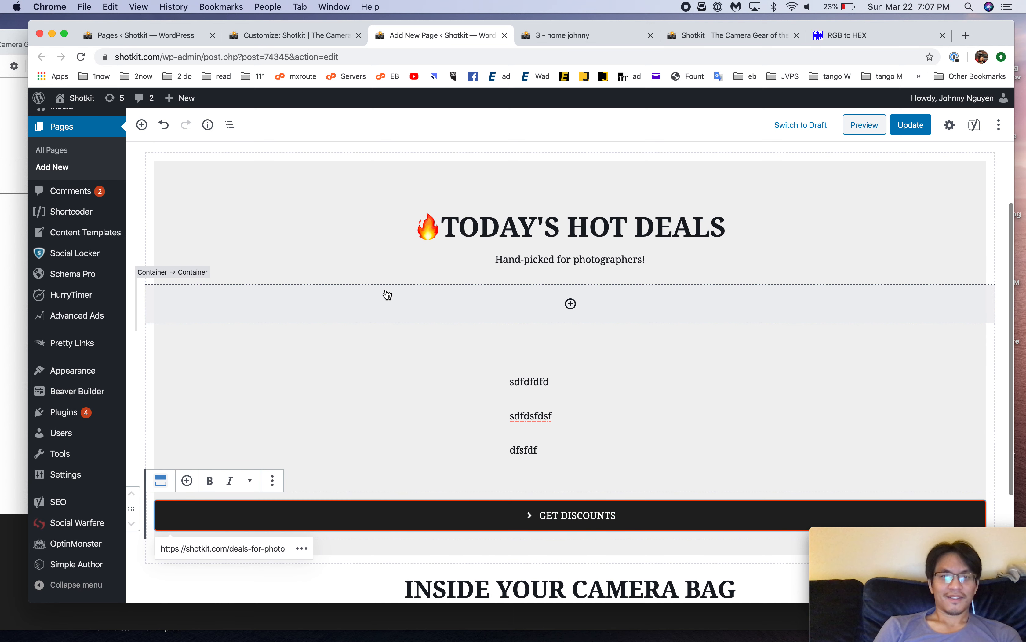
click(363, 303)
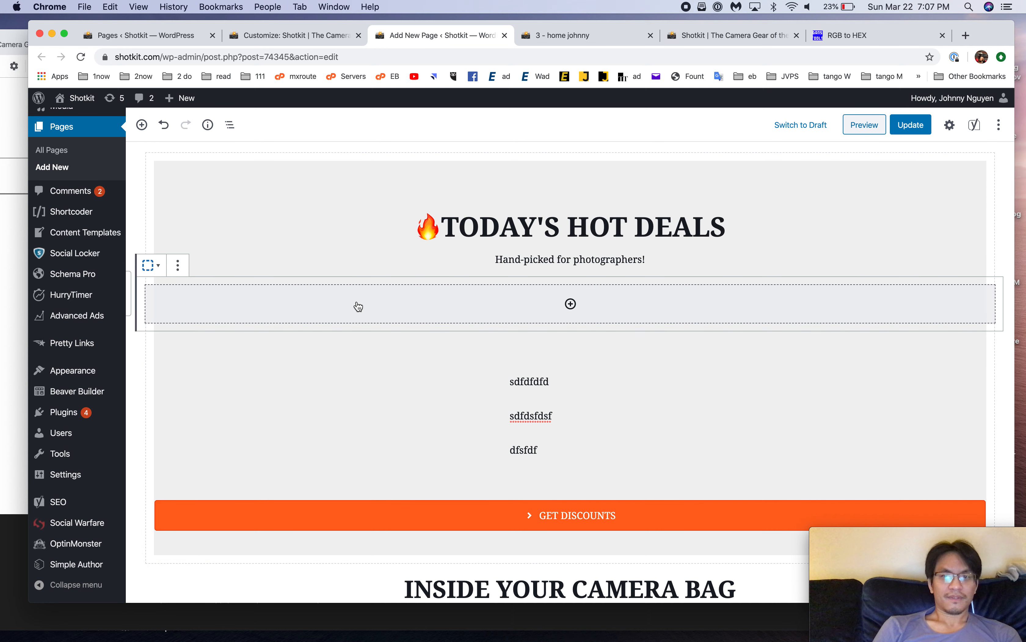
click(153, 517)
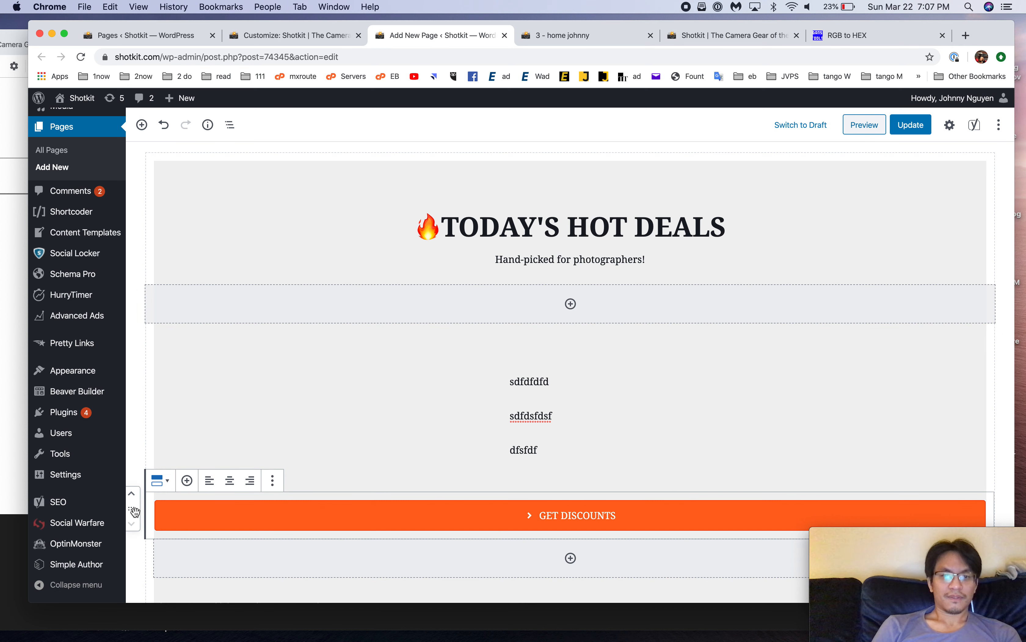
drag(134, 511, 223, 298)
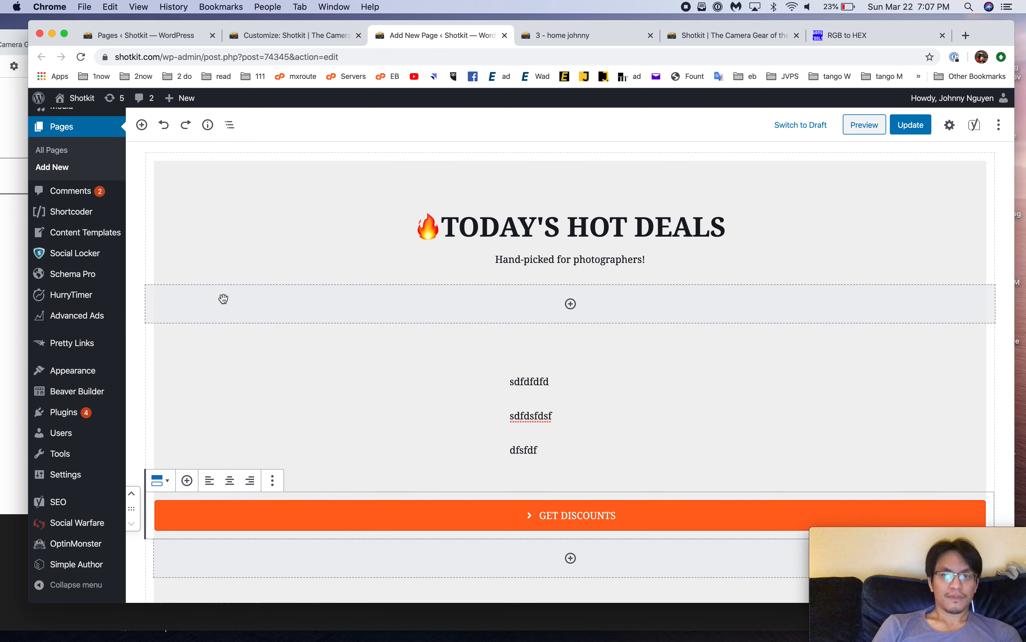
Step: Undo the earlier move of the Get Discounts button block out of the container above the filler paragraphs
click(203, 318)
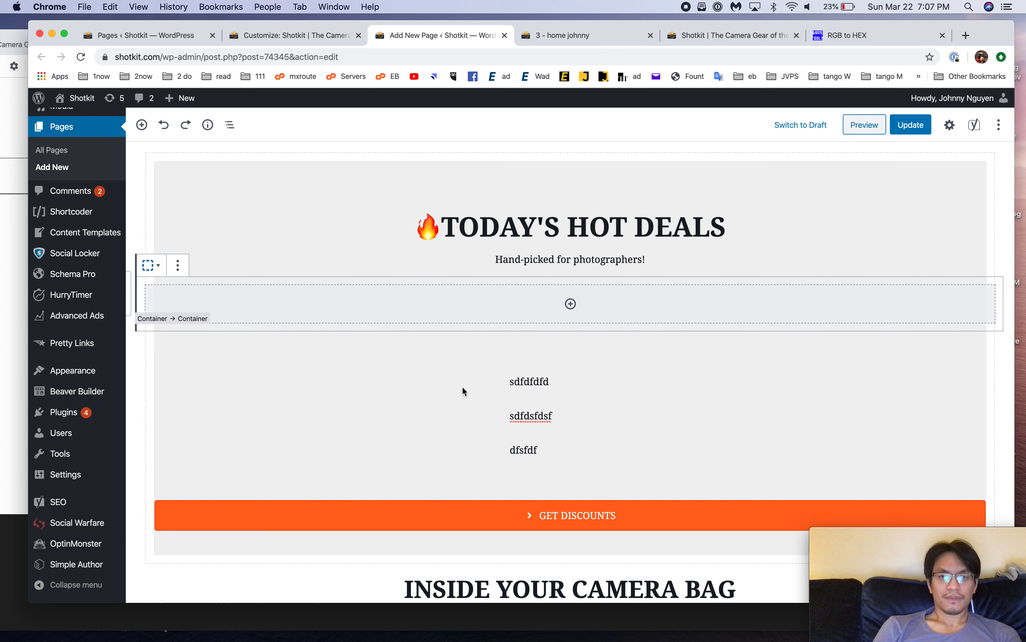
click(356, 511)
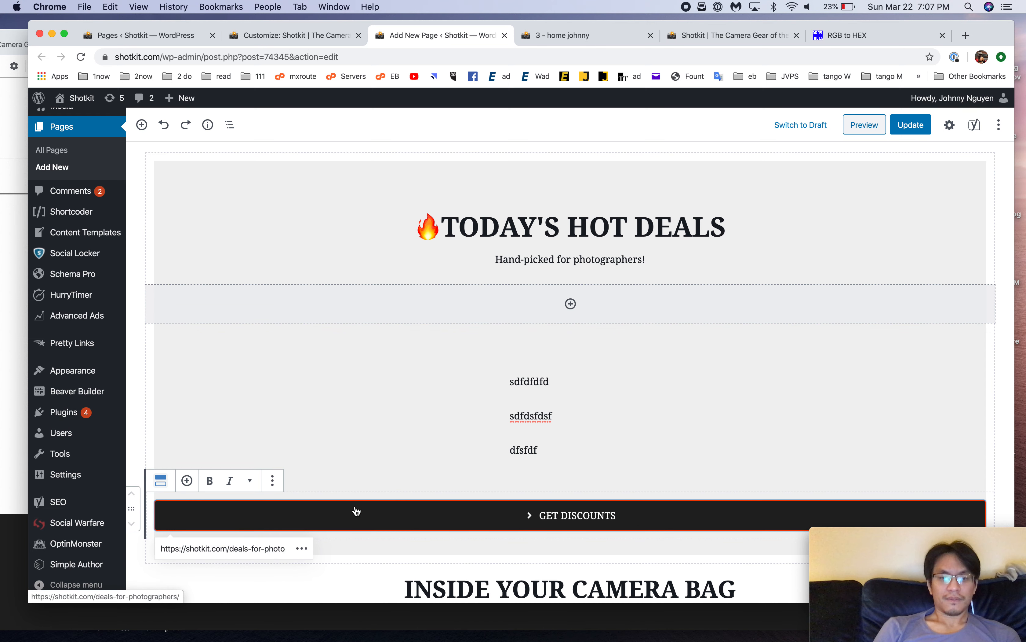
key(super+z)
click(195, 314)
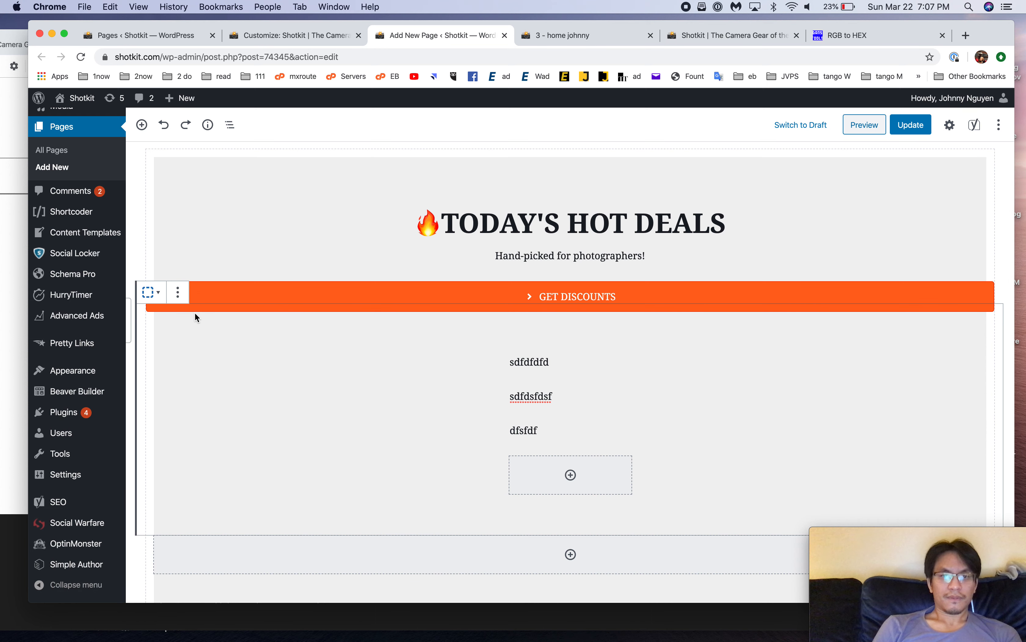
click(639, 293)
click(648, 277)
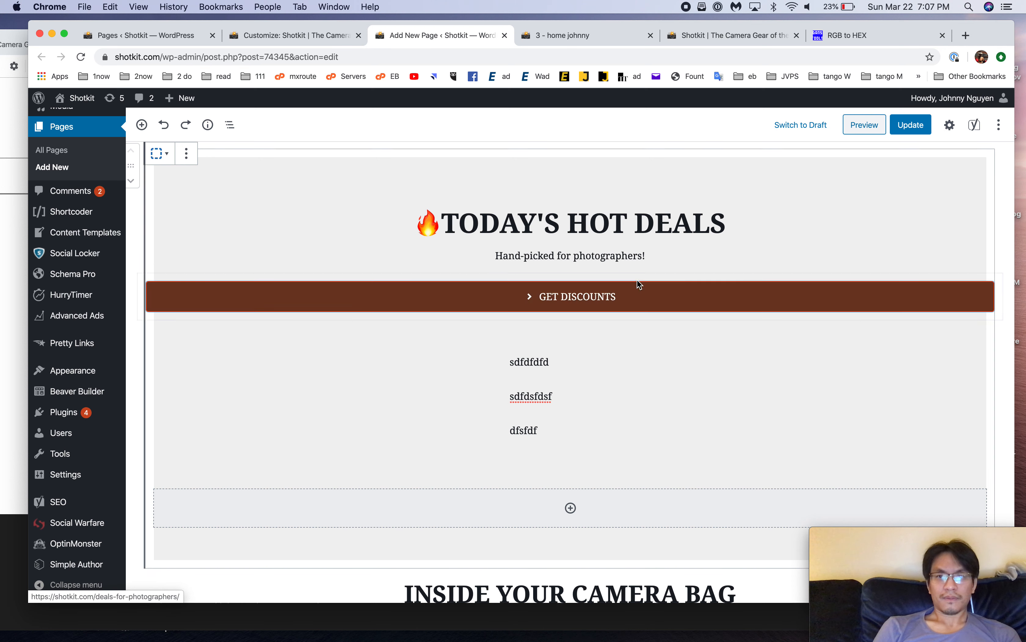
click(998, 125)
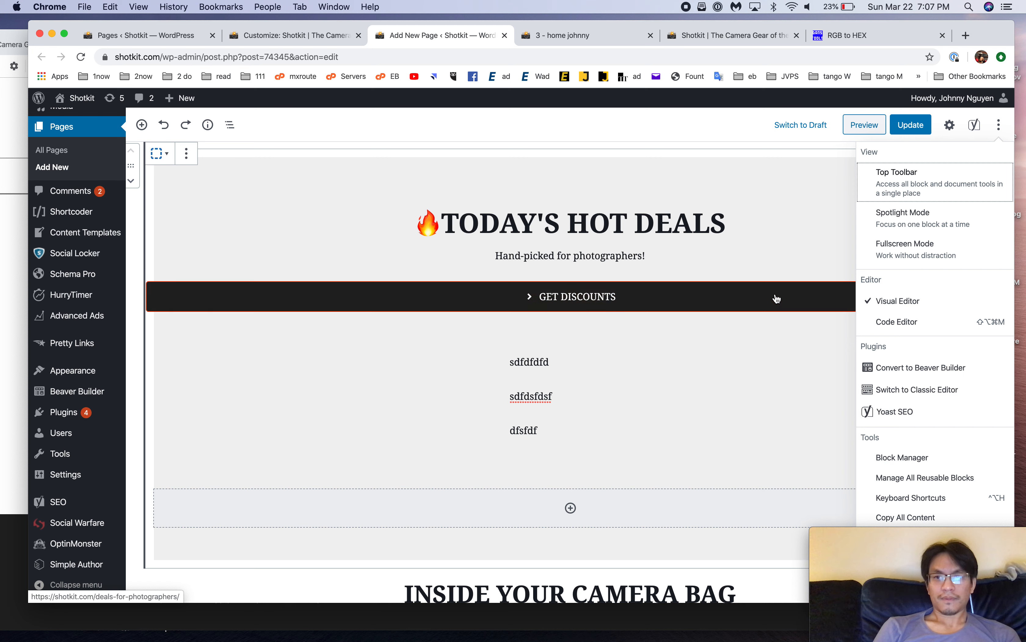
click(791, 293)
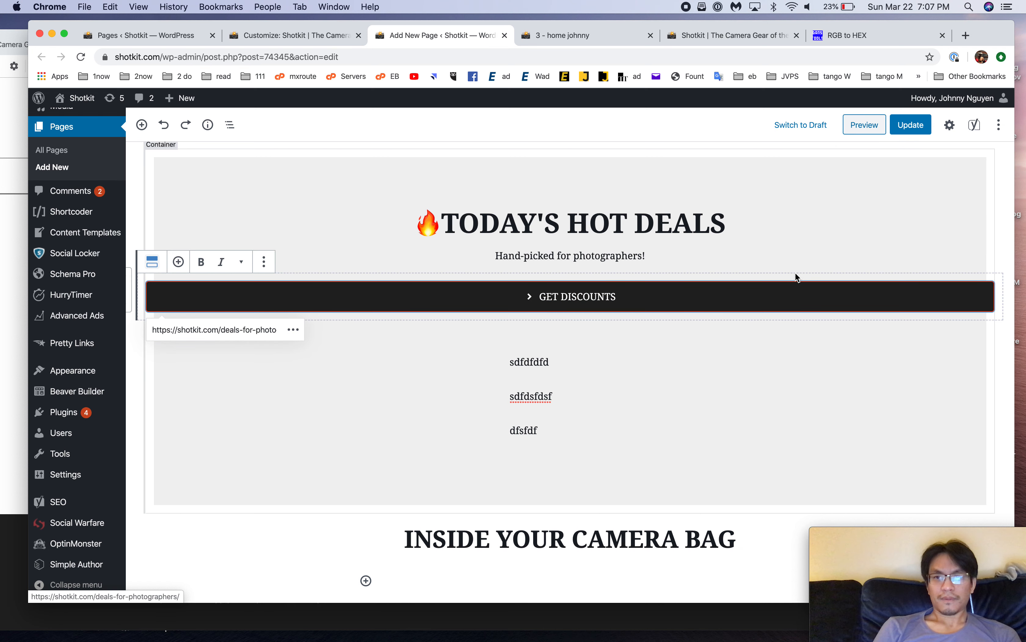
click(799, 278)
click(804, 285)
click(806, 281)
click(808, 290)
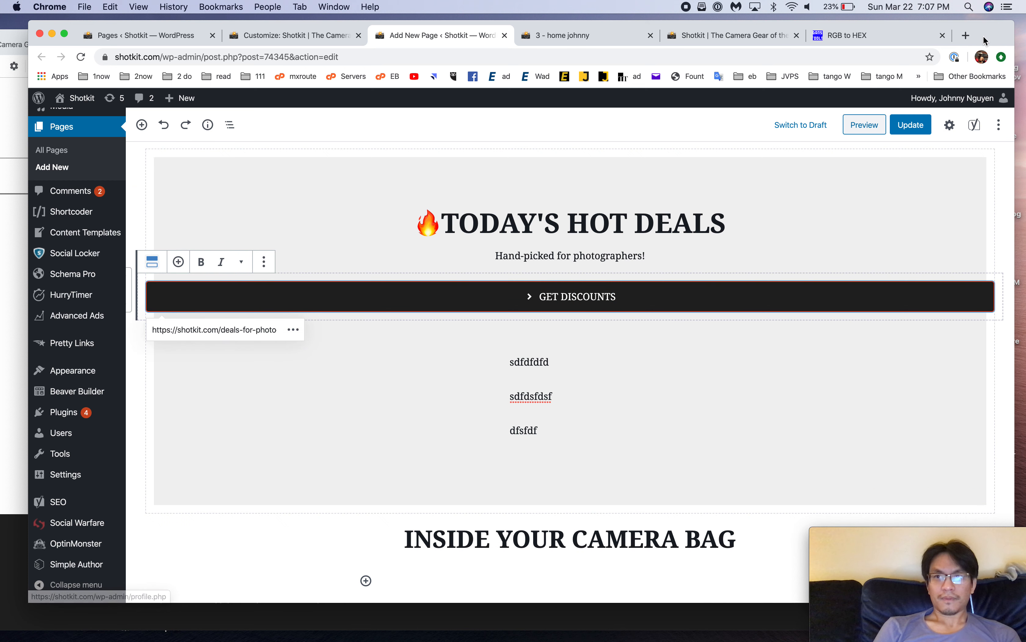
drag(984, 37, 957, 37)
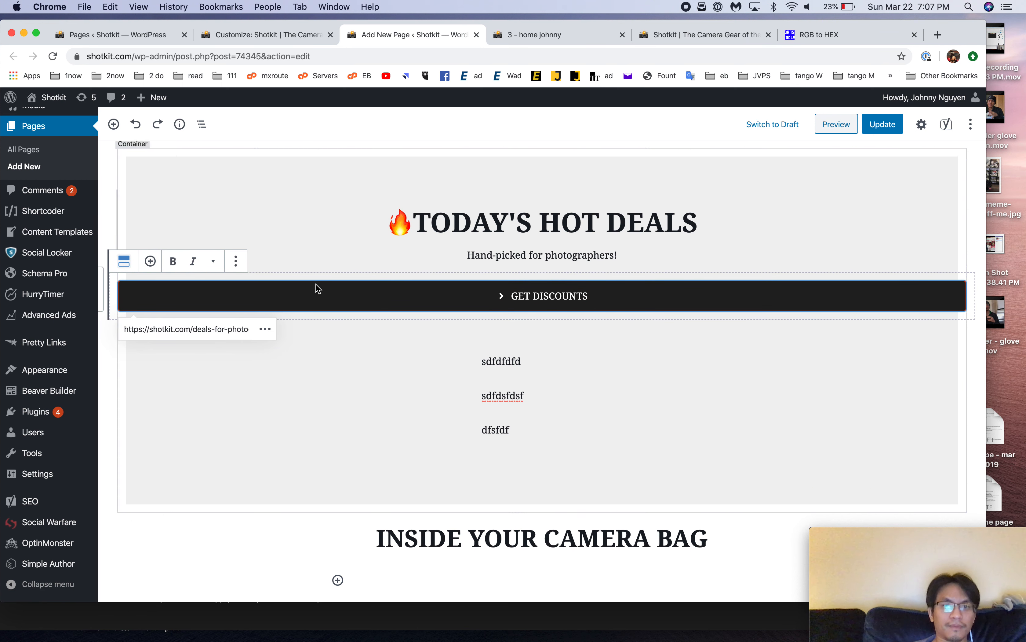
Step: Turn off Fill Horizontal Space for the Buttons block holding Get Discounts and align it to the center
click(280, 284)
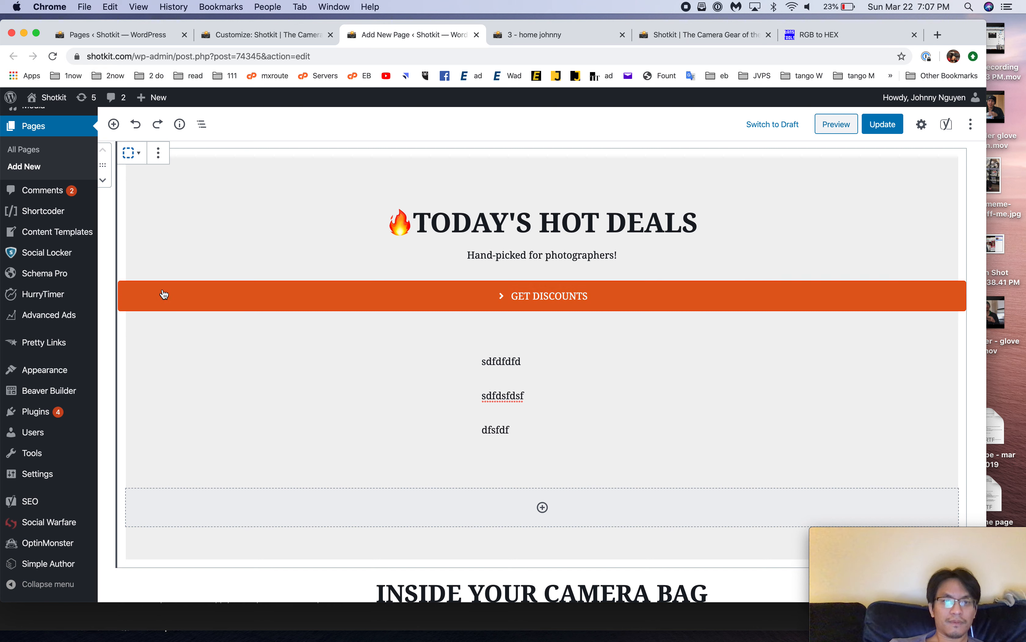
click(131, 293)
click(119, 293)
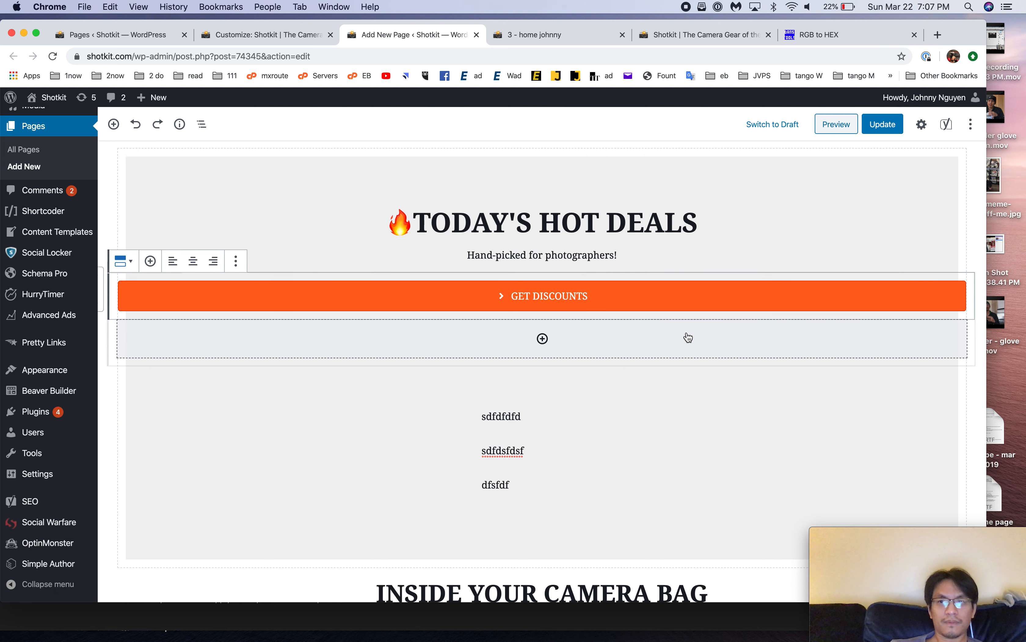
click(921, 124)
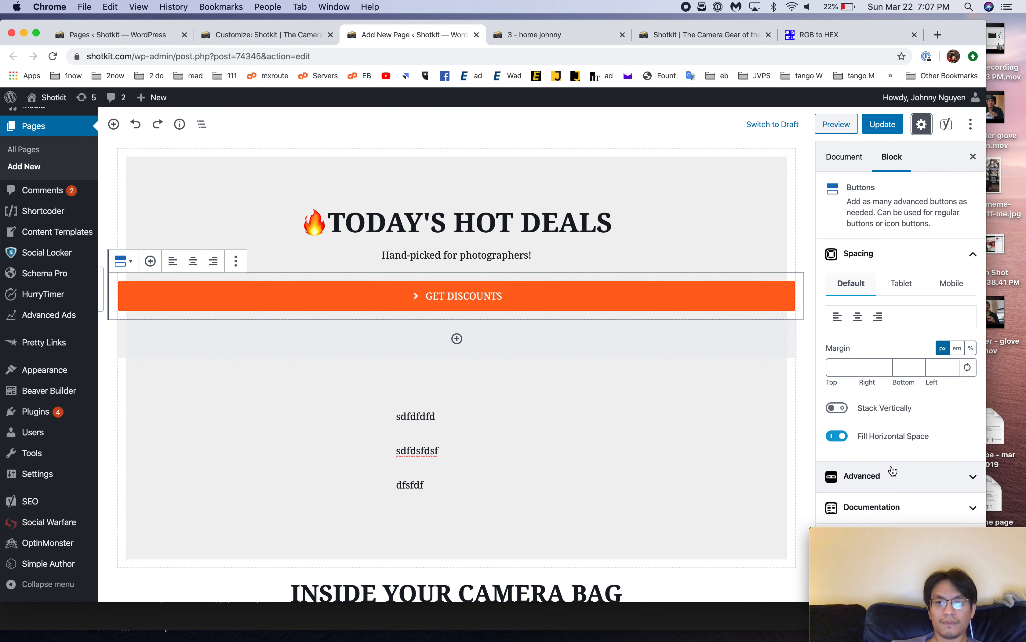
click(840, 435)
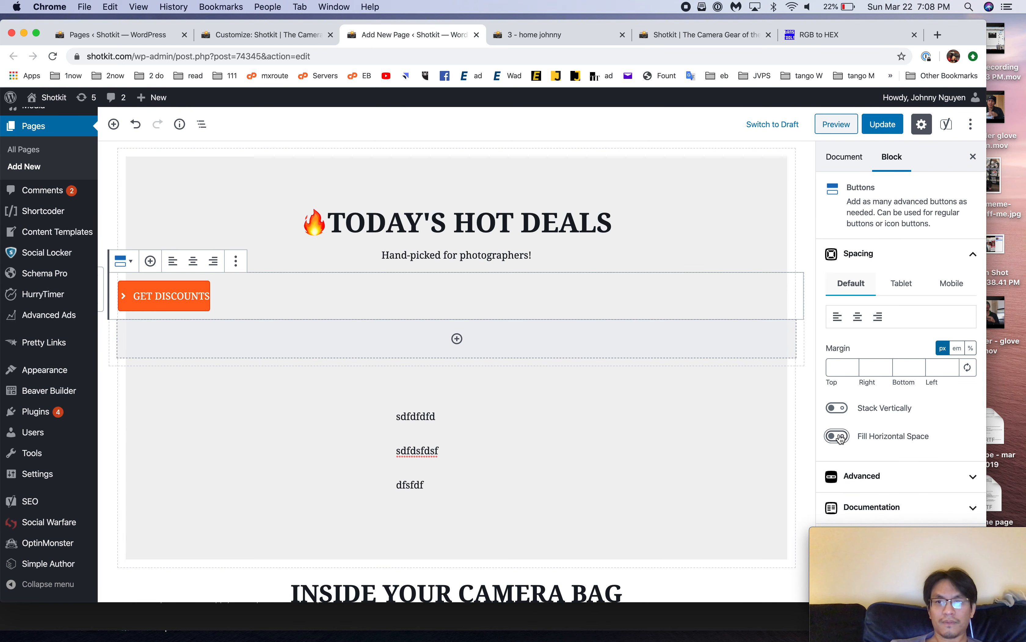
click(858, 319)
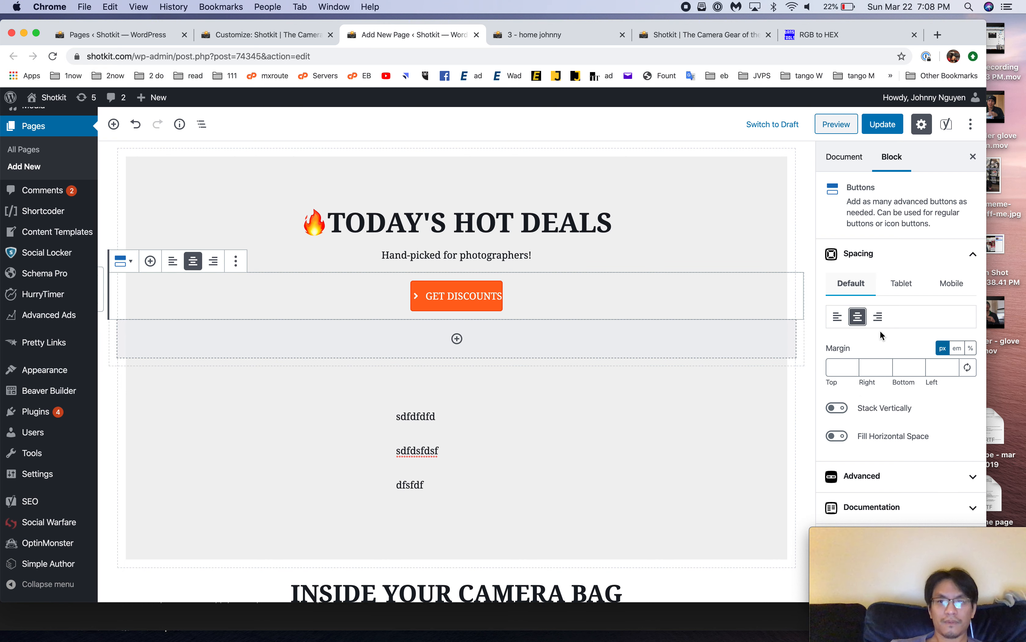
click(907, 255)
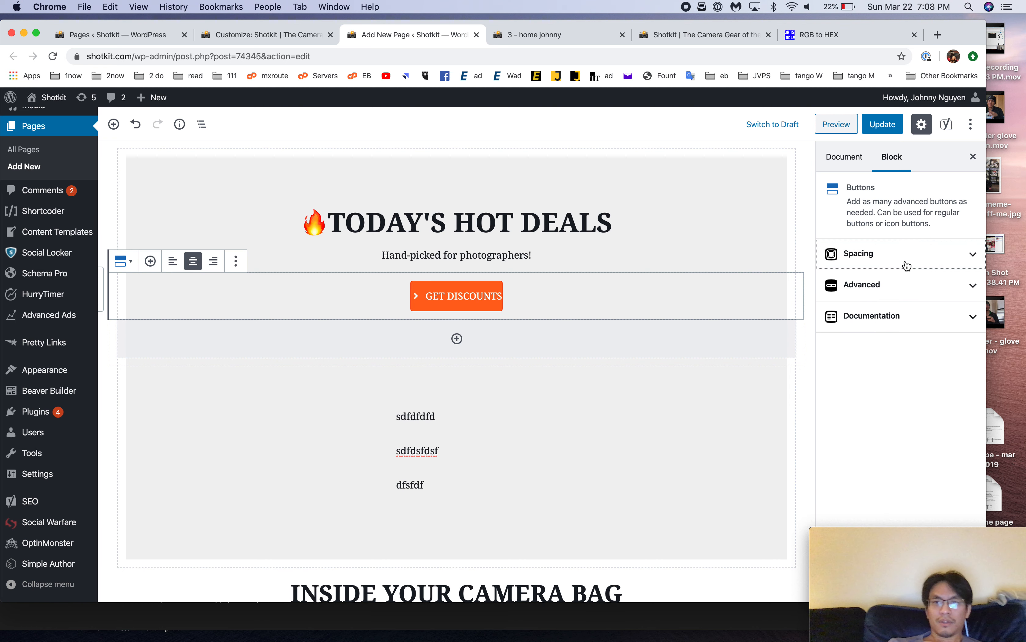
Step: Set the Get Discounts button's right and left padding to 20 px each
click(449, 300)
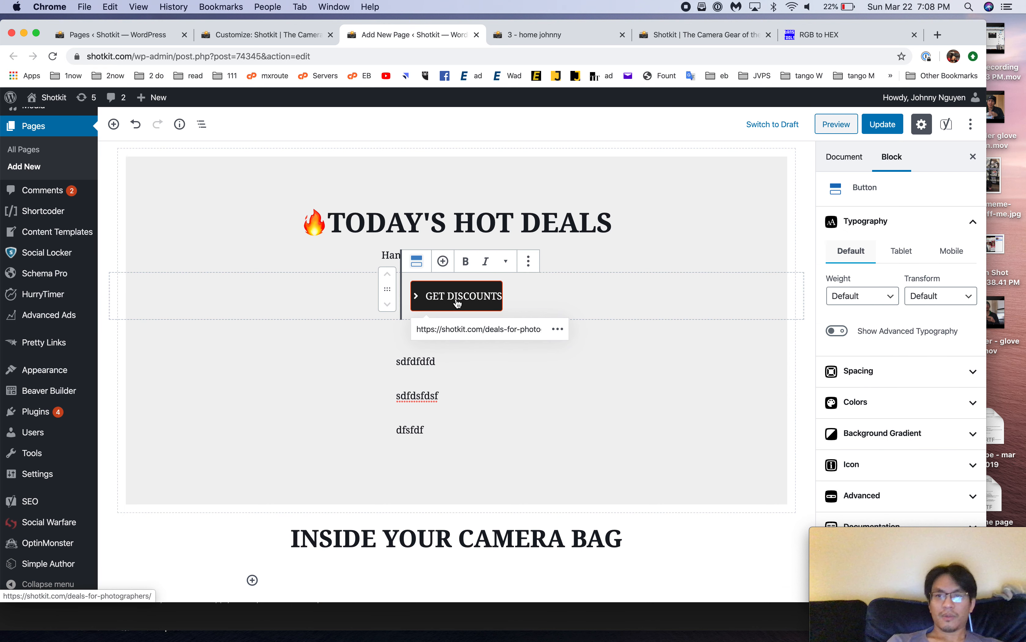
click(896, 378)
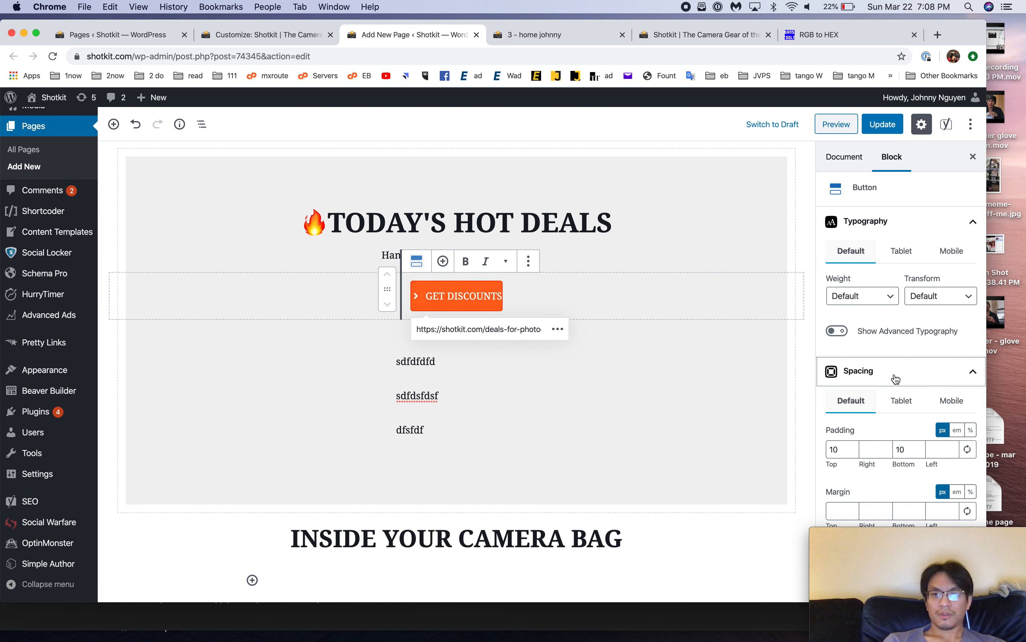
scroll(863, 442, down, 5)
click(874, 289)
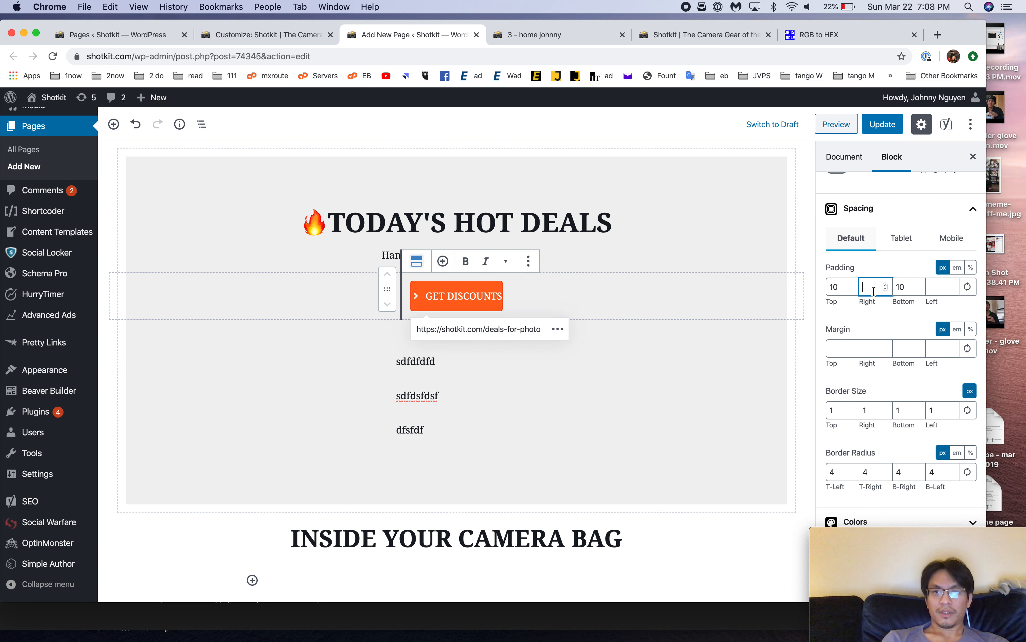
text(20)
click(928, 288)
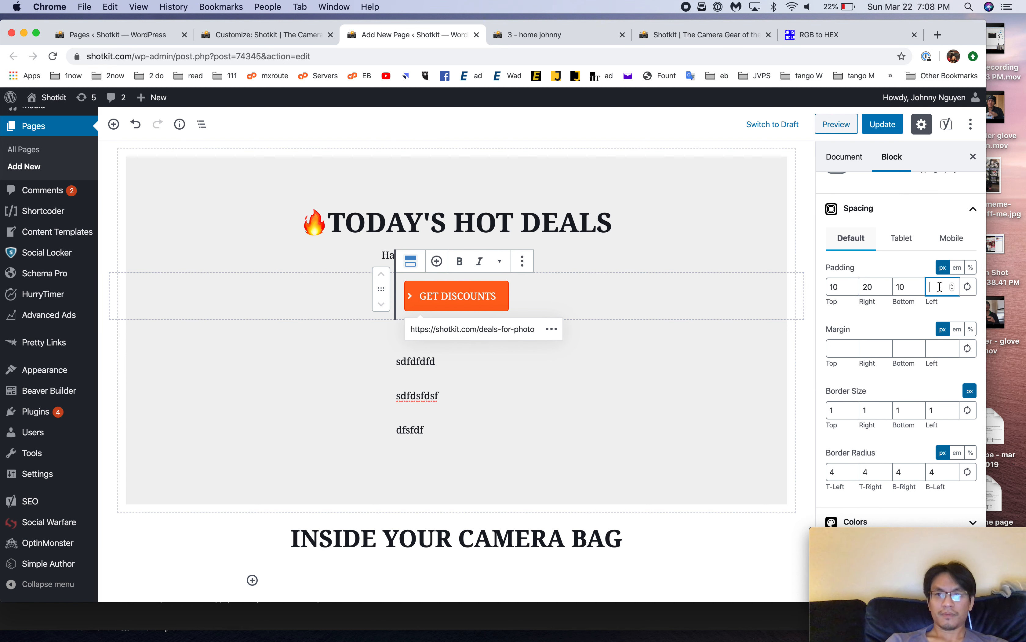
text(20)
Step: Update the page and reload the published "3 - home johnny" page to check the narrowed button
click(884, 124)
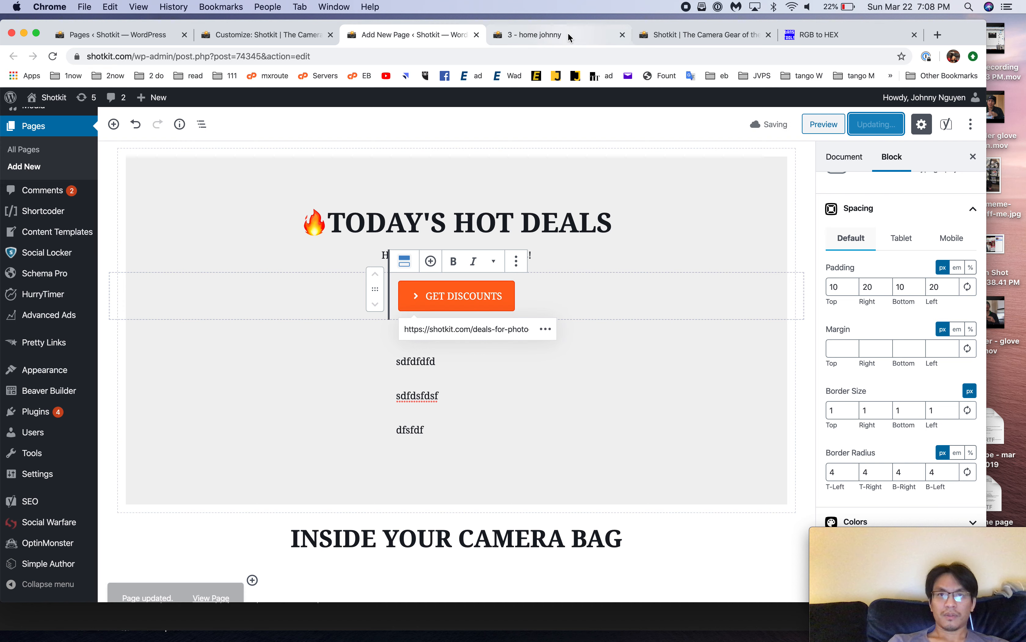
click(568, 32)
key(super+r)
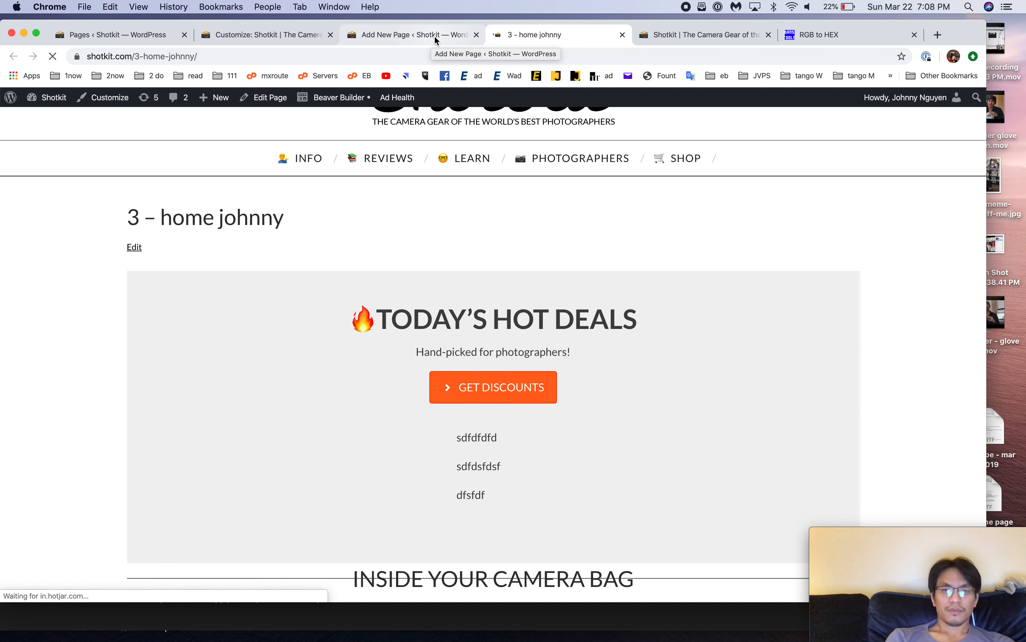
Step: Back in the page editor, delete all three filler paragraphs from the nested container below the Get Discounts button
click(436, 36)
click(446, 422)
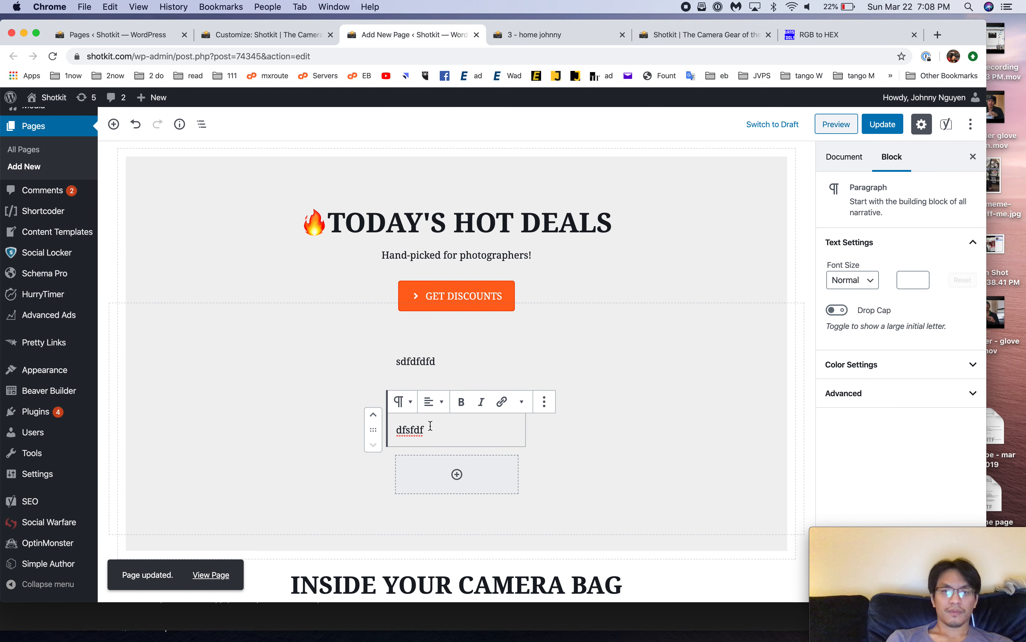
text(sdfdsfdsf)
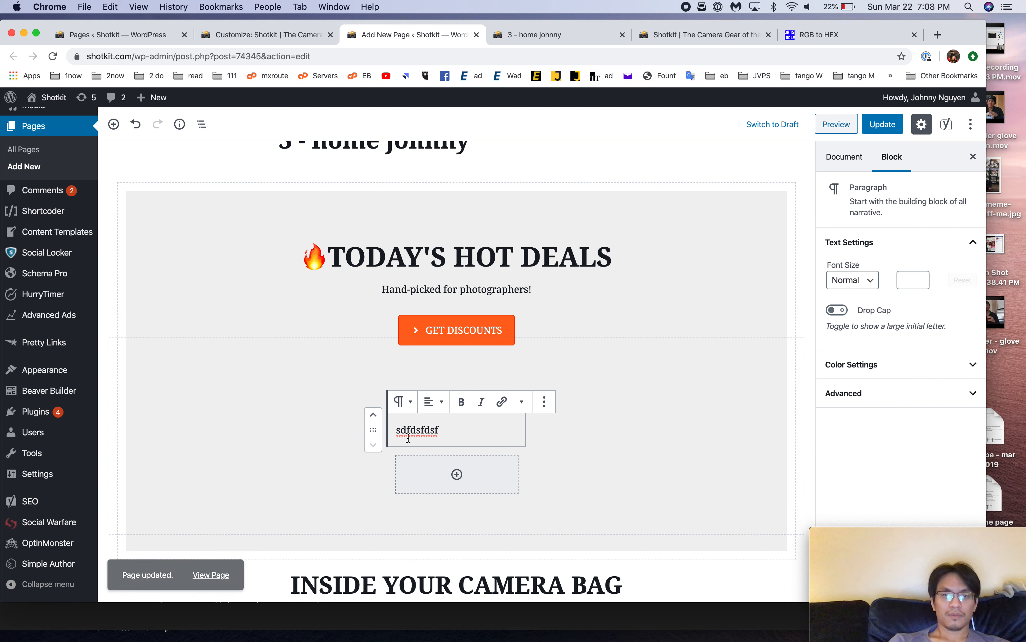
double_click(416, 430)
key(BackSpace)
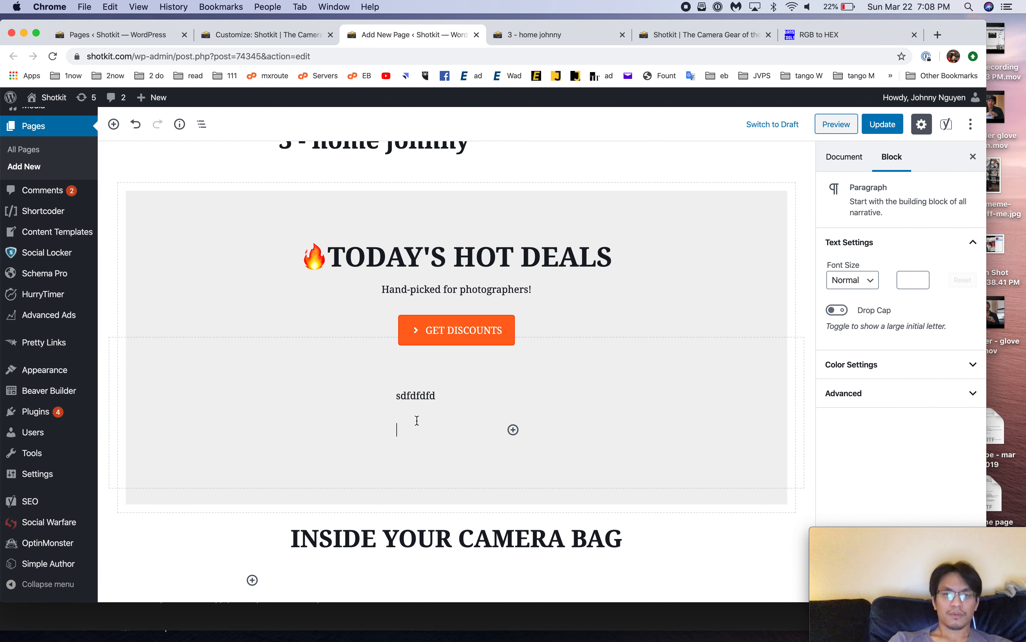
double_click(419, 396)
key(BackSpace)
key(BackSpace)
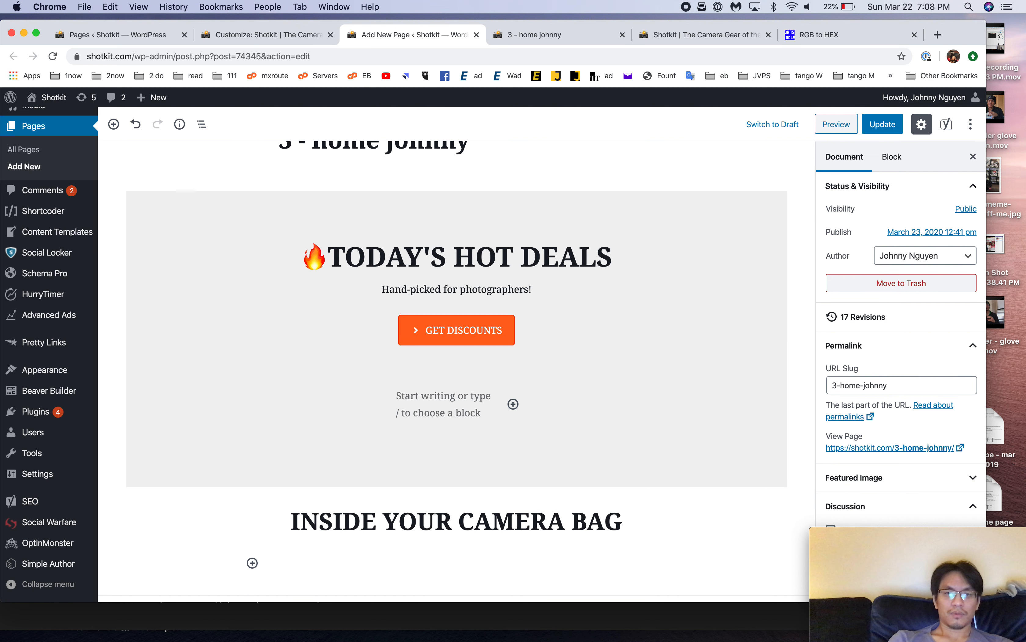
click(416, 420)
key(BackSpace)
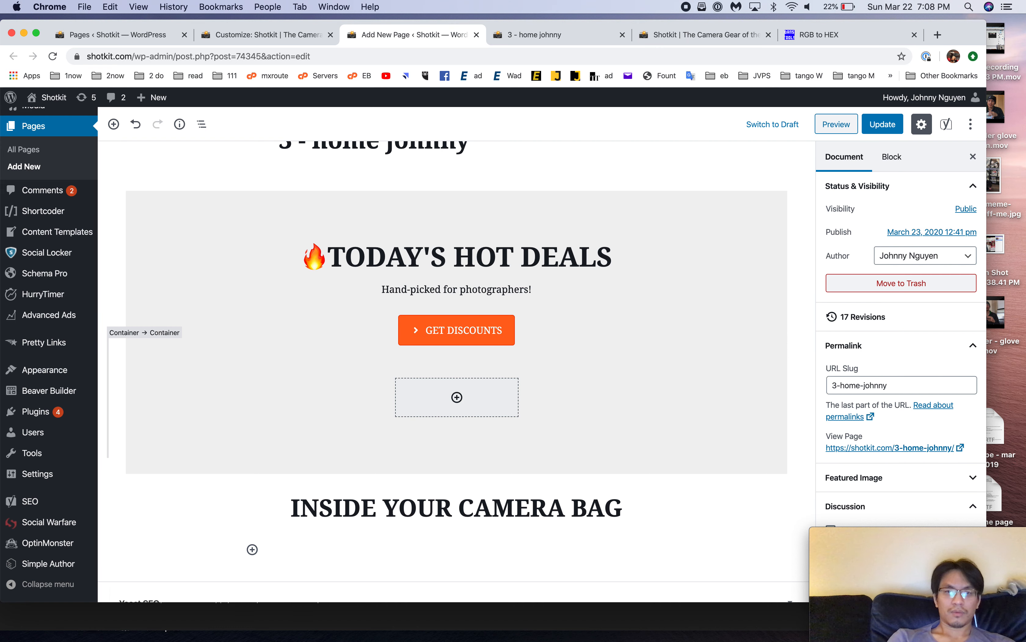
Step: Update the page and reload its published version to check the Hot Deals section without filler text
click(895, 130)
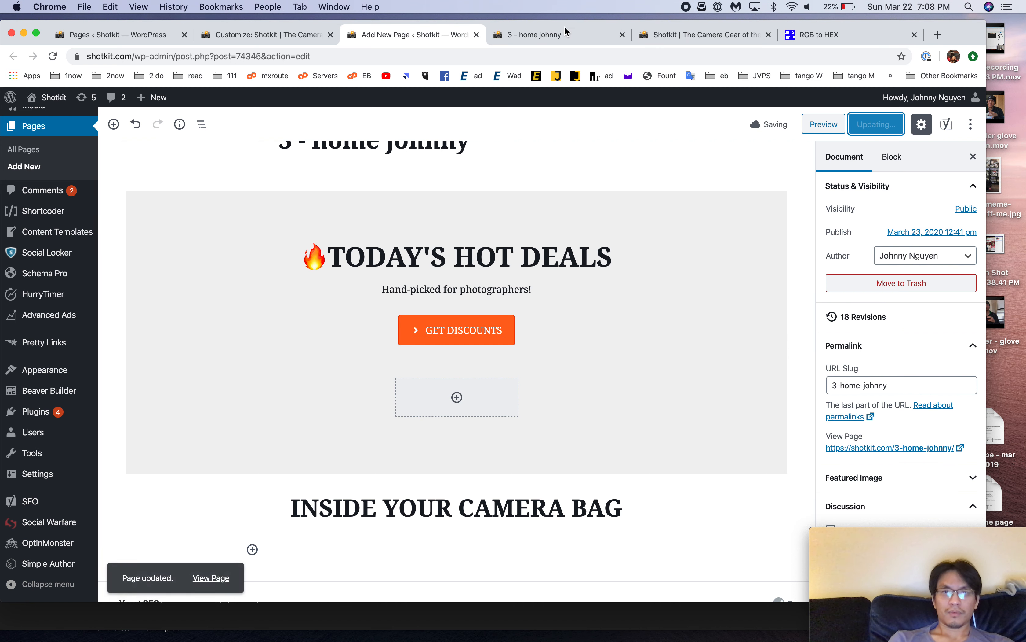
click(566, 36)
key(super+r)
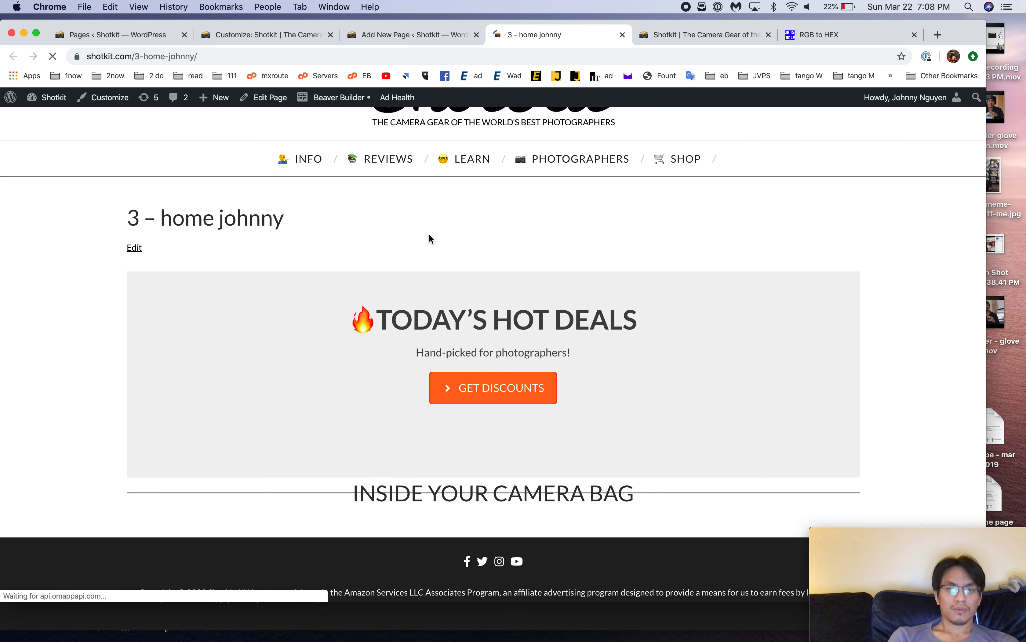
Step: Return to the page editor and select the "INSIDE YOUR CAMERA BAG" headline block
click(417, 41)
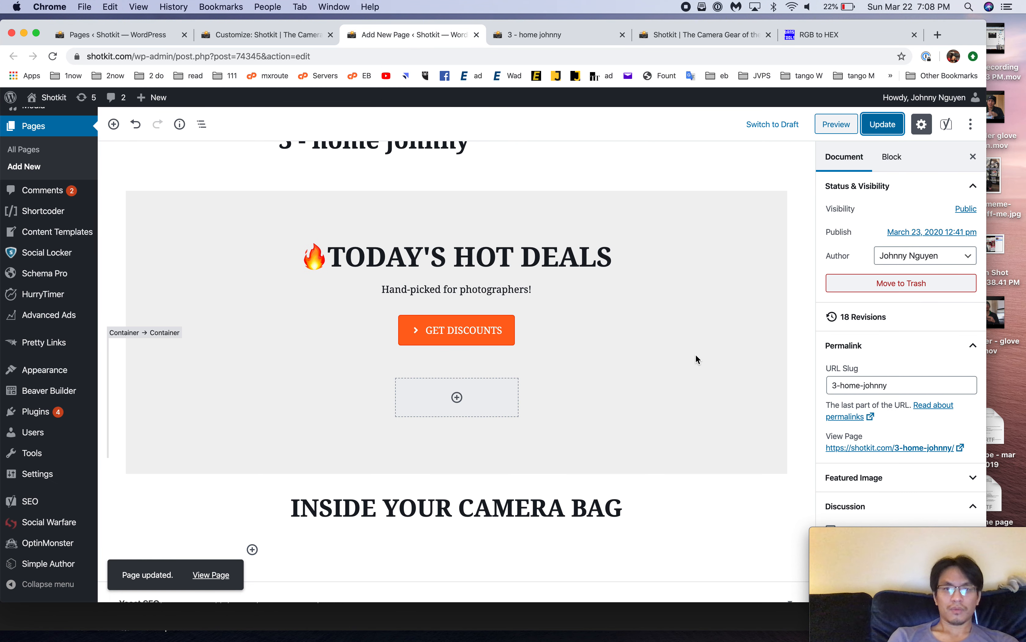
scroll(698, 359, down, 4)
click(606, 422)
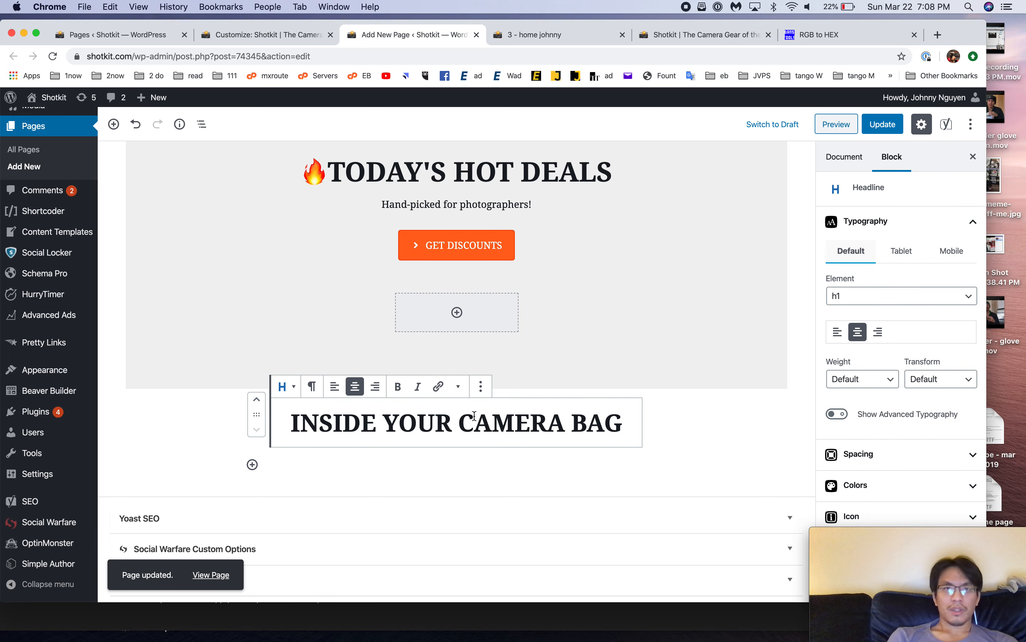
key(ctrl+Left)
key(ctrl+Right)
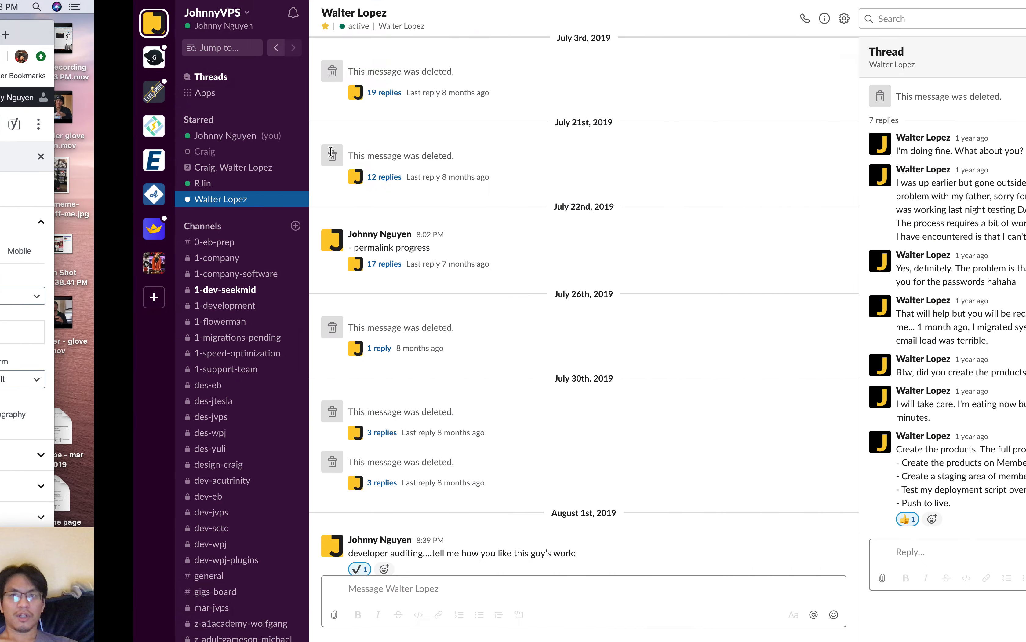
key(ctrl+Left)
key(F4)
key(Escape)
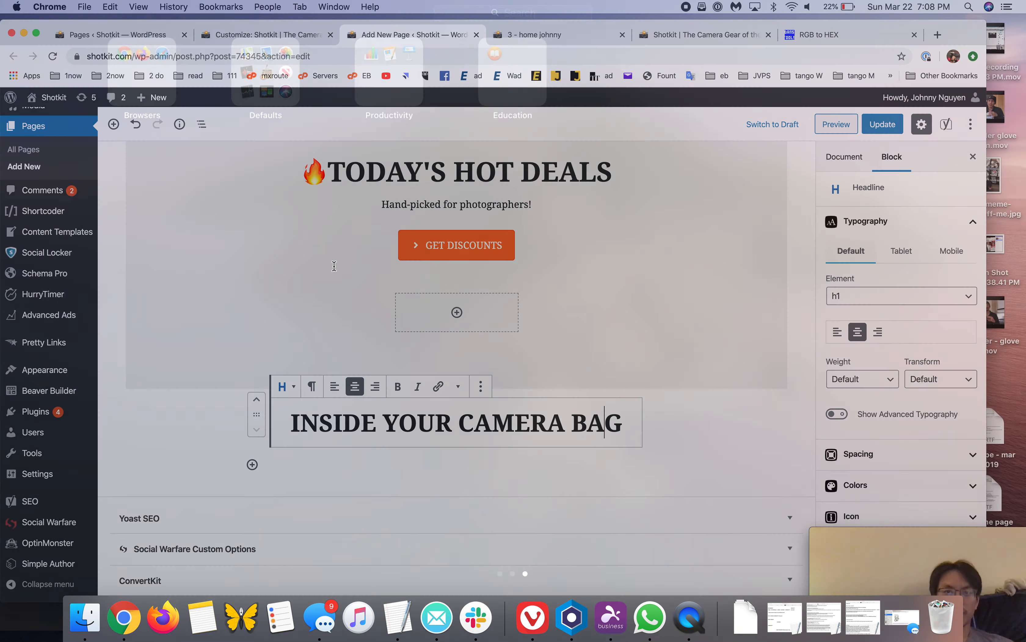
Step: Switch to Blisk and inspect the live "Inside Your Camera Bag" heading's wrapper divs and h1, toggling its linear-gradient background off and on
key(ctrl+Up)
key(ctrl+Up)
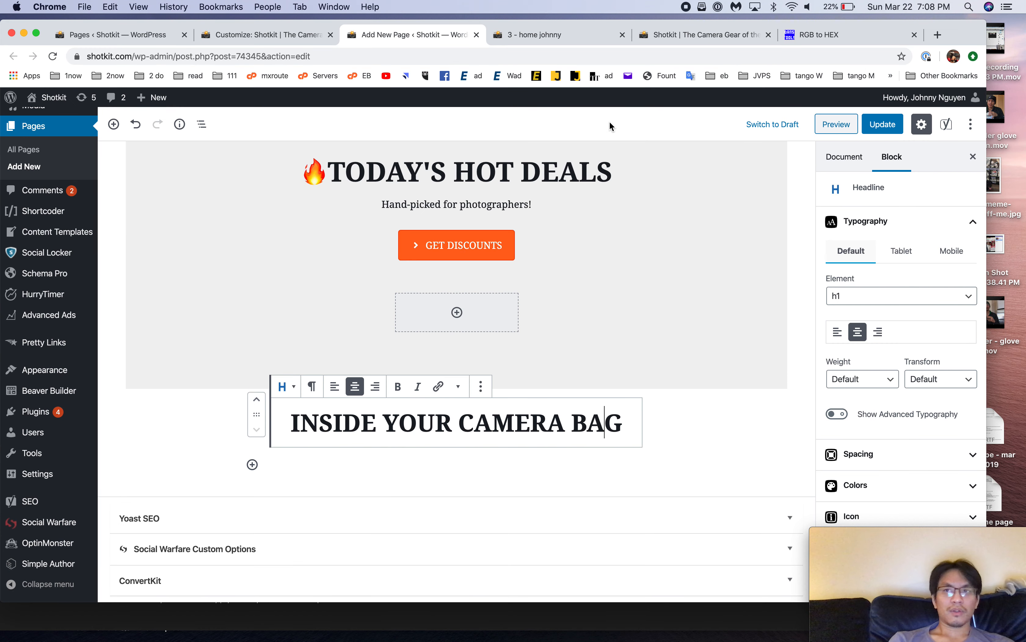
drag(943, 33, 989, 35)
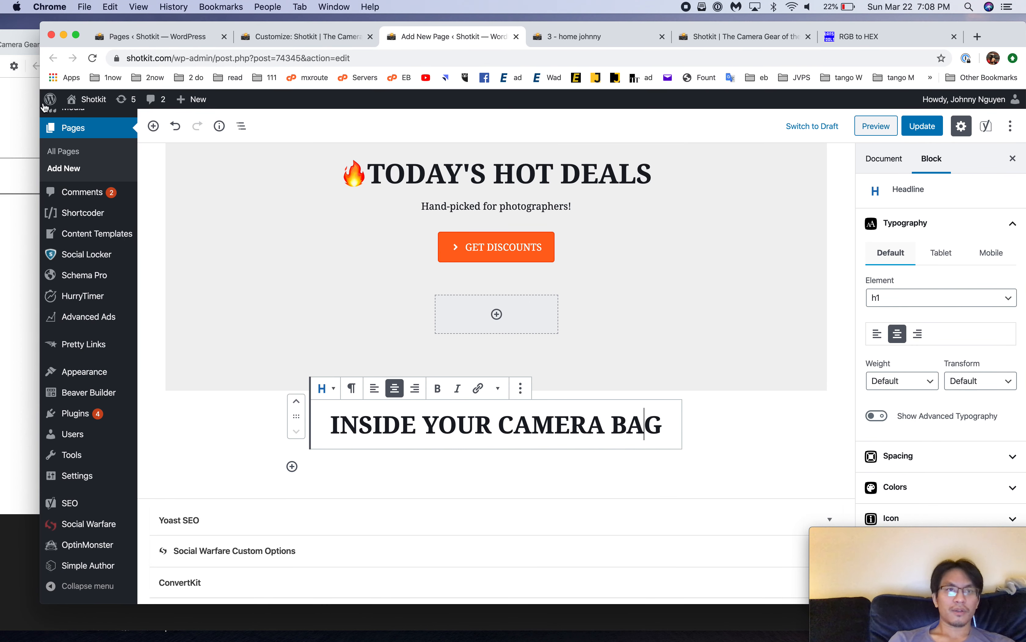
click(2, 138)
click(36, 47)
drag(315, 37, 323, 37)
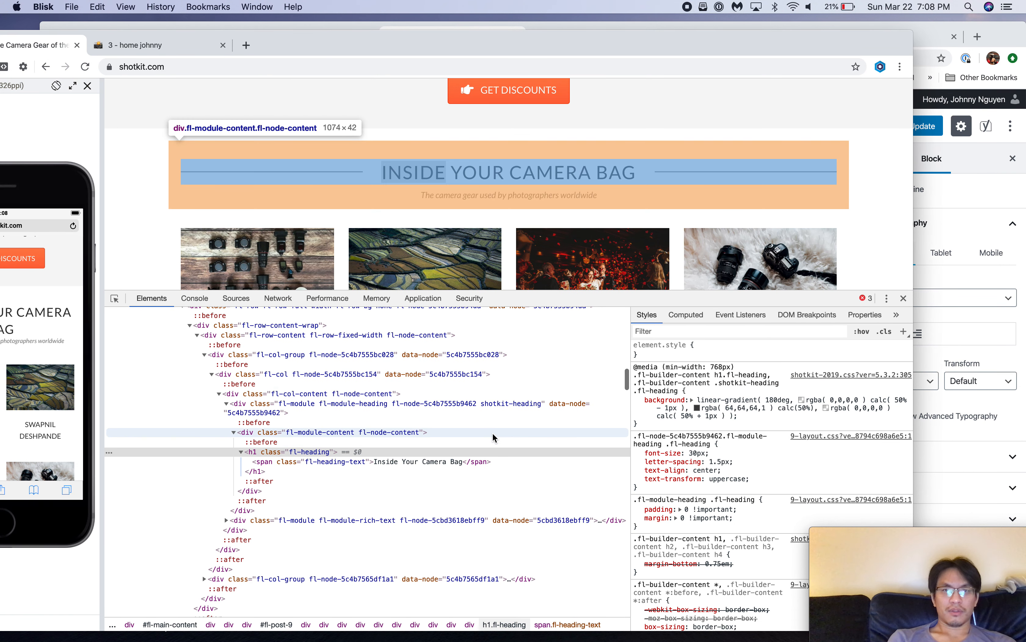
click(493, 435)
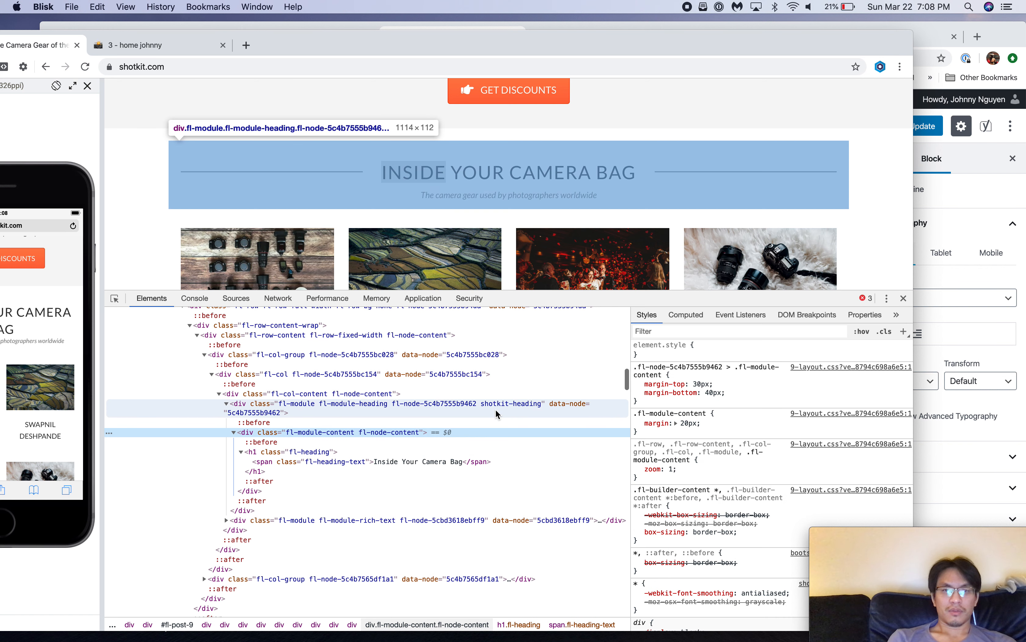
click(497, 409)
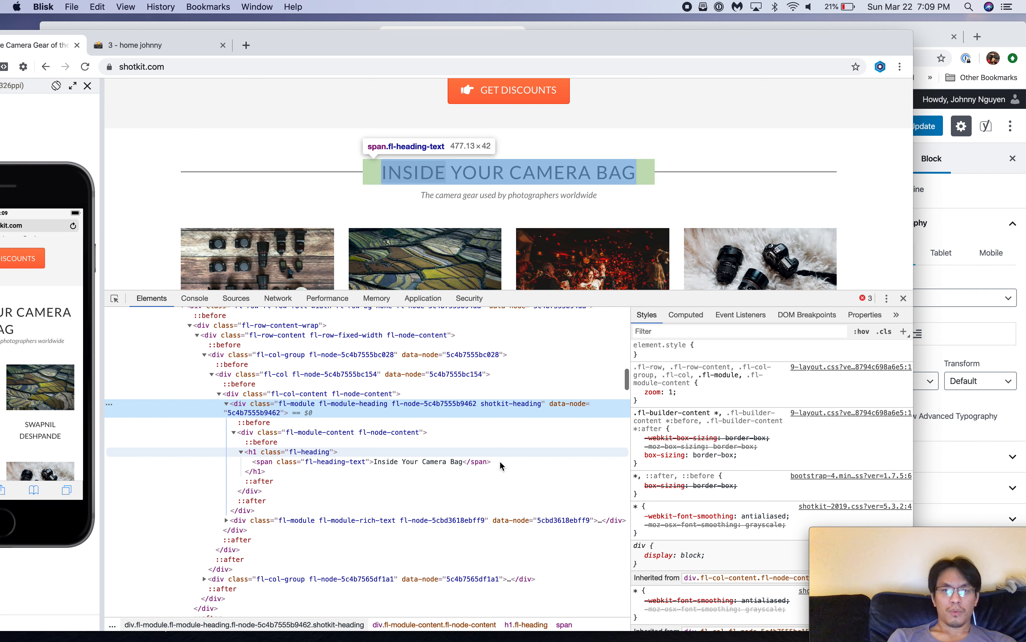
click(500, 462)
click(500, 453)
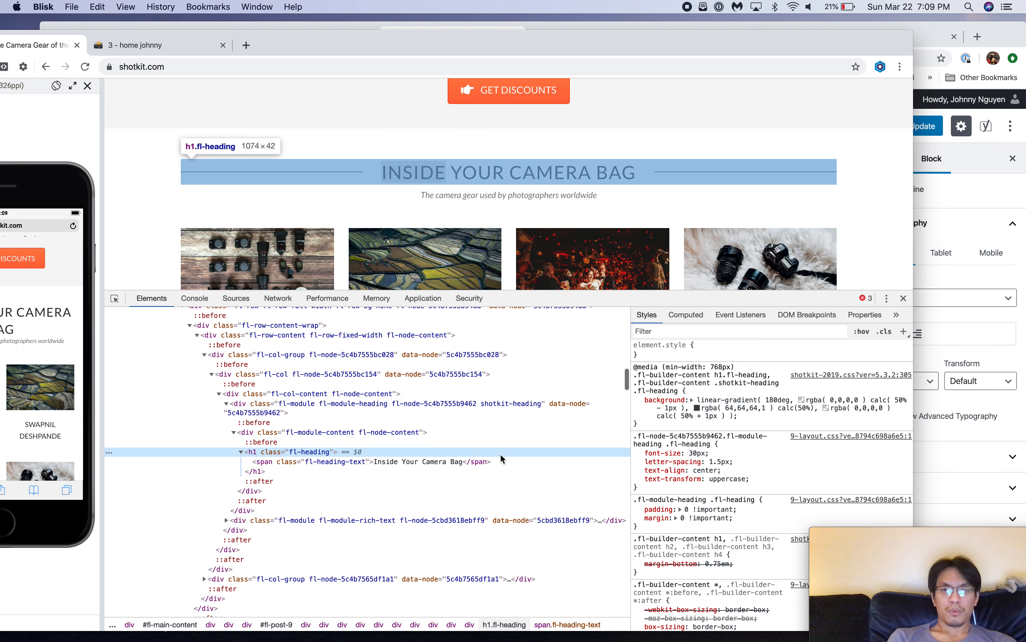
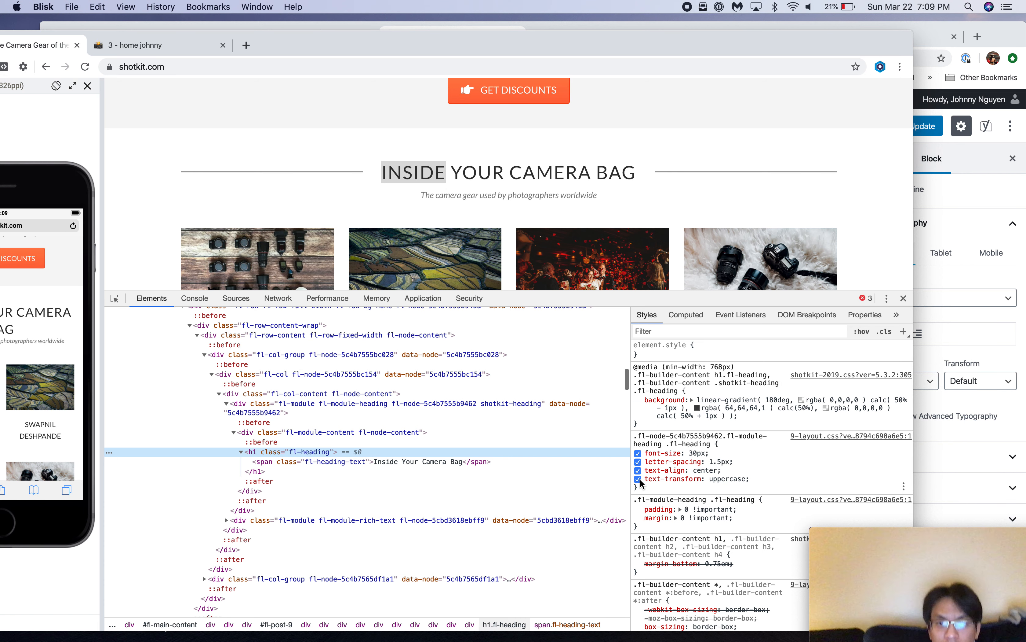
click(637, 401)
click(638, 400)
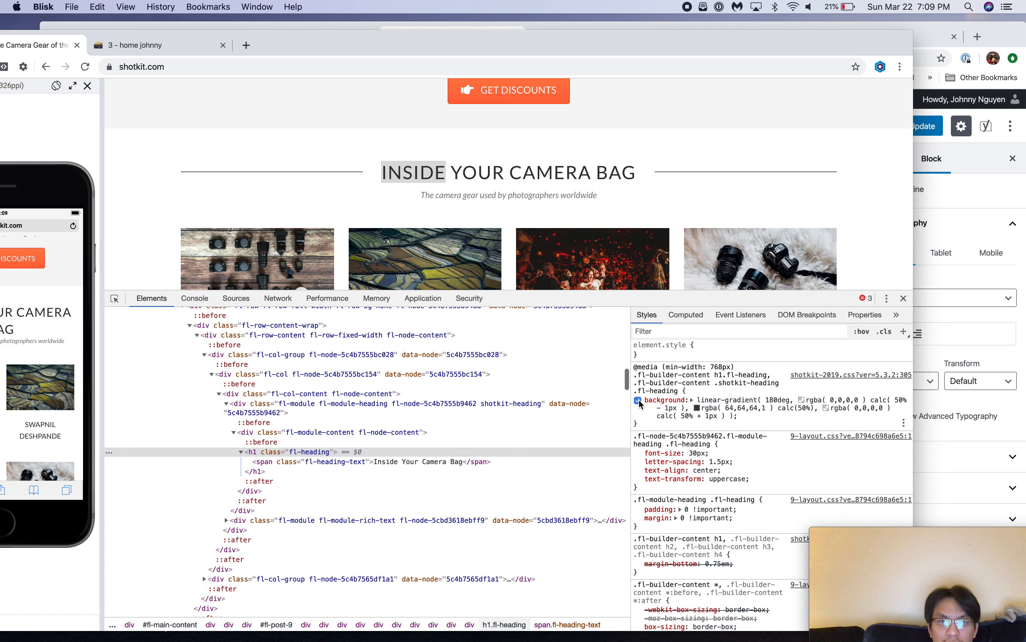
Step: Inspect the fl-heading-text span inside the h1 and toggle its white background-color and other declarations to see how they affect the heading line
click(509, 456)
click(511, 450)
click(508, 459)
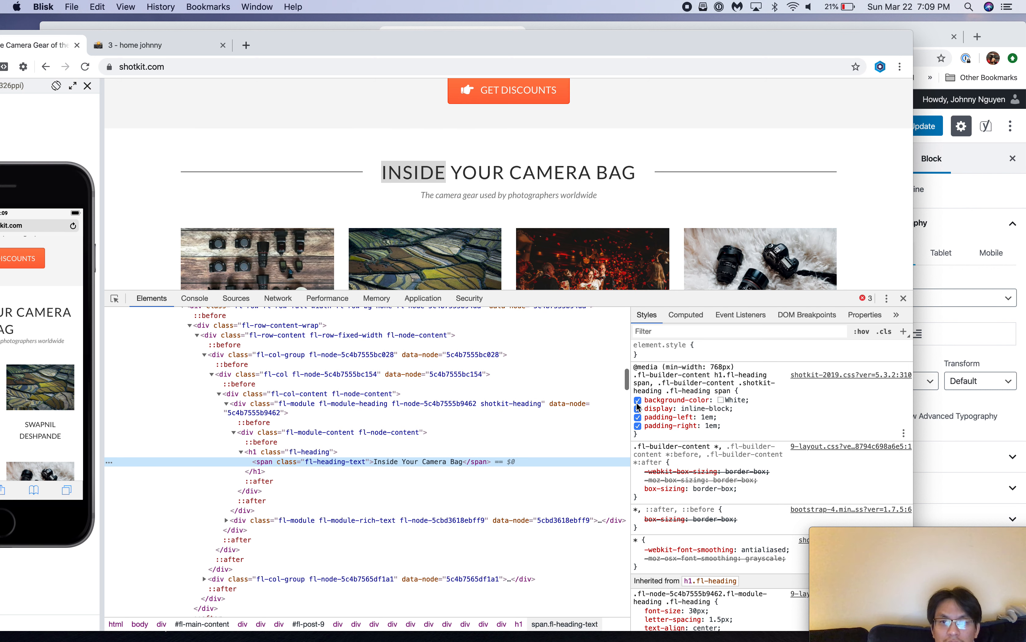
click(638, 401)
click(638, 400)
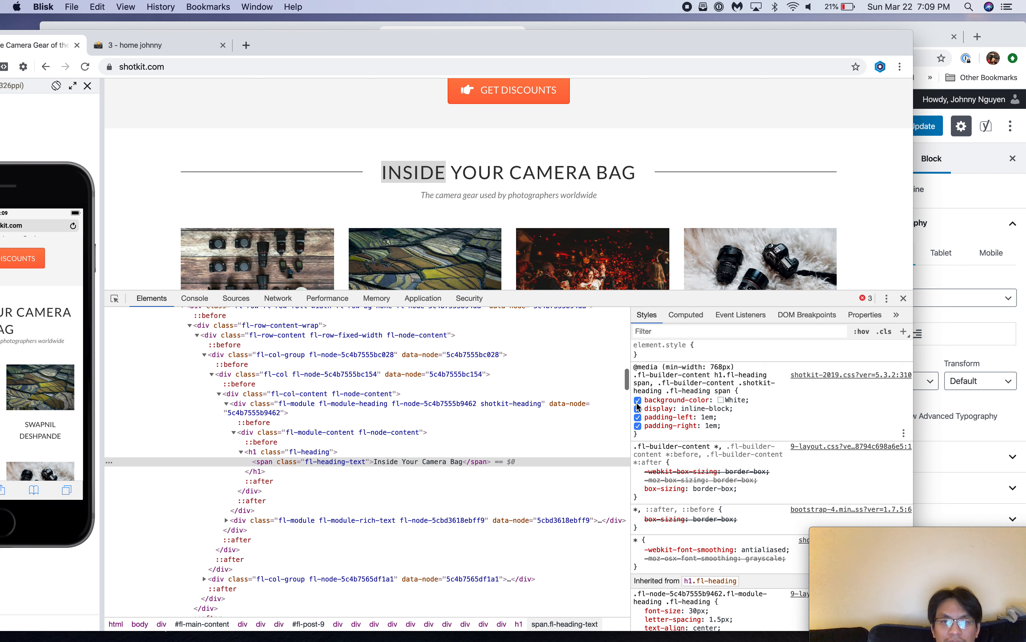
click(638, 400)
click(638, 401)
click(638, 401)
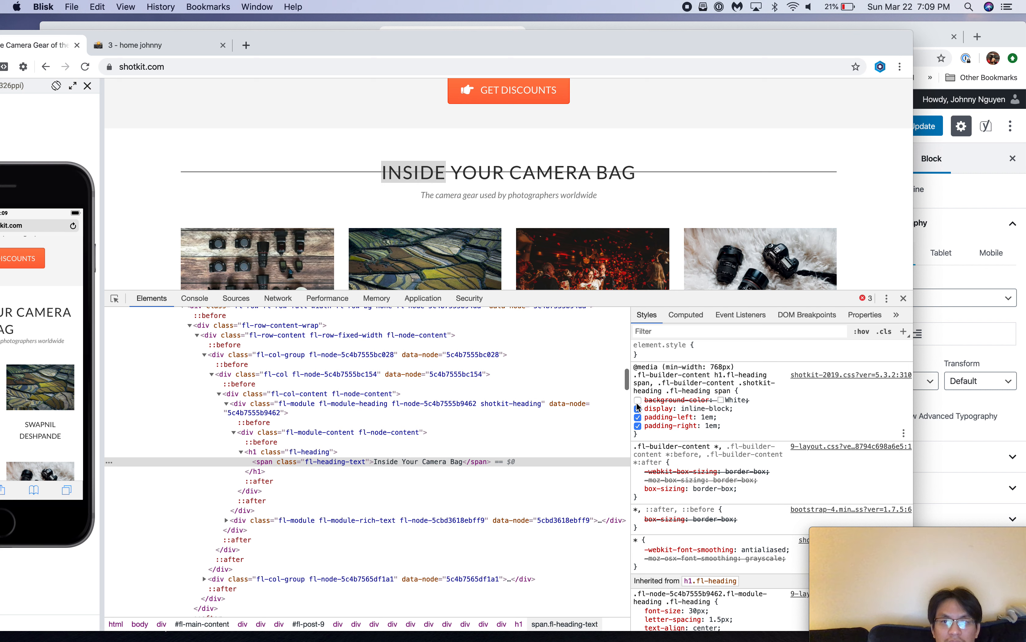
click(638, 401)
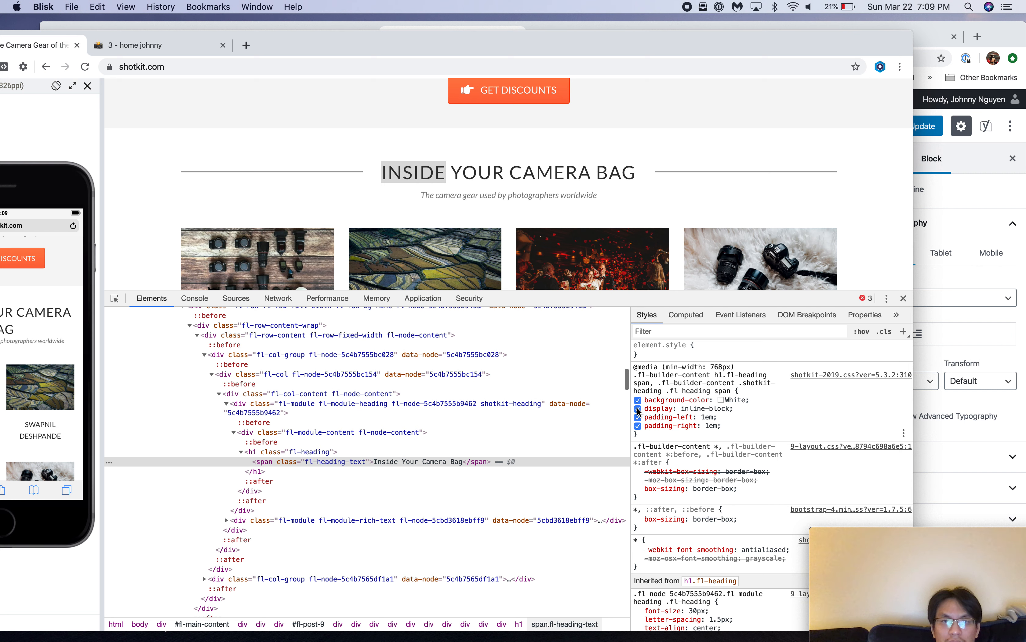
click(637, 400)
click(638, 409)
click(638, 417)
click(638, 417)
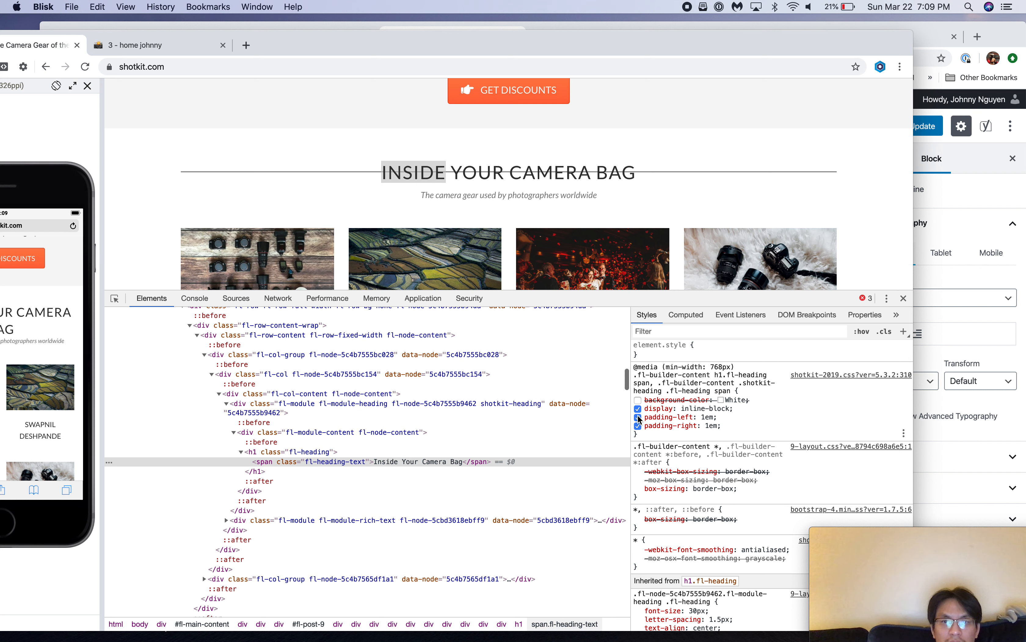
click(639, 400)
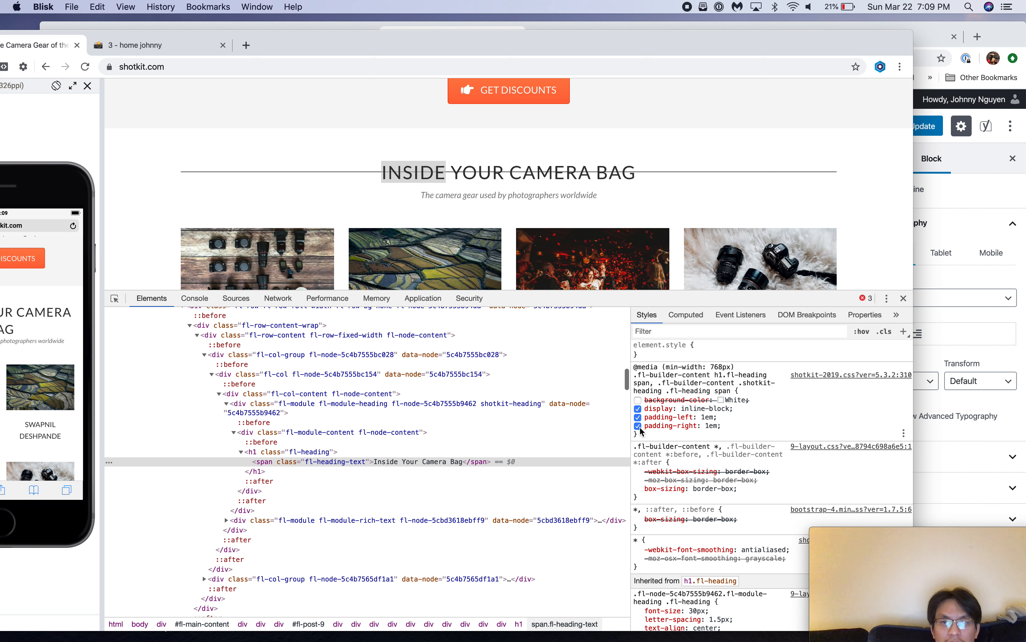
key(ctrl+Right)
key(ctrl+Left)
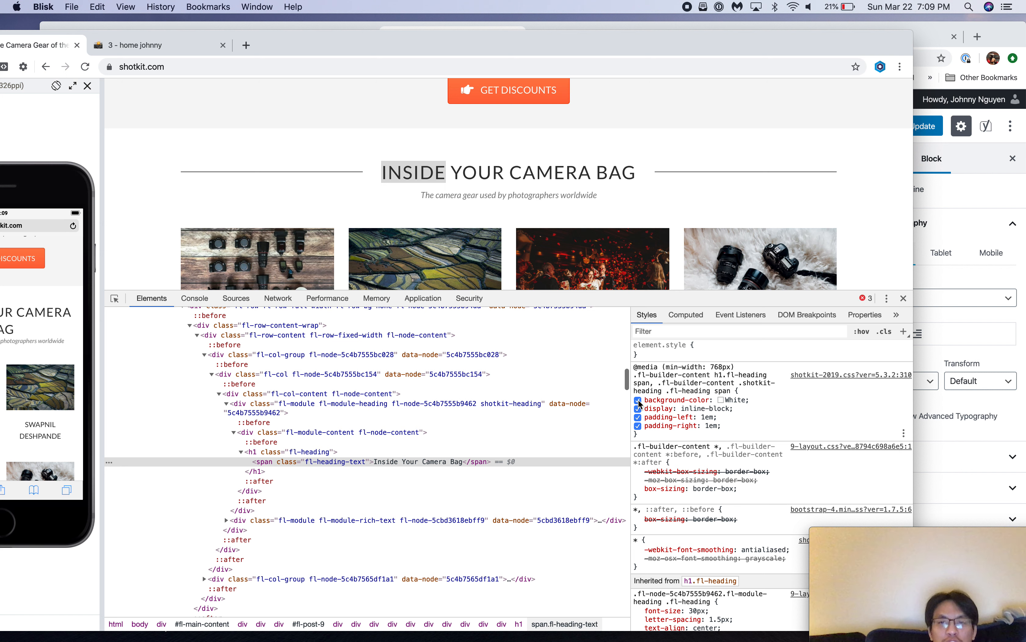
Step: Copy the heading span's background-color, display, padding-left and padding-right declarations
drag(724, 432, 640, 402)
key(super+c)
key(ctrl+Right)
key(ctrl+Left)
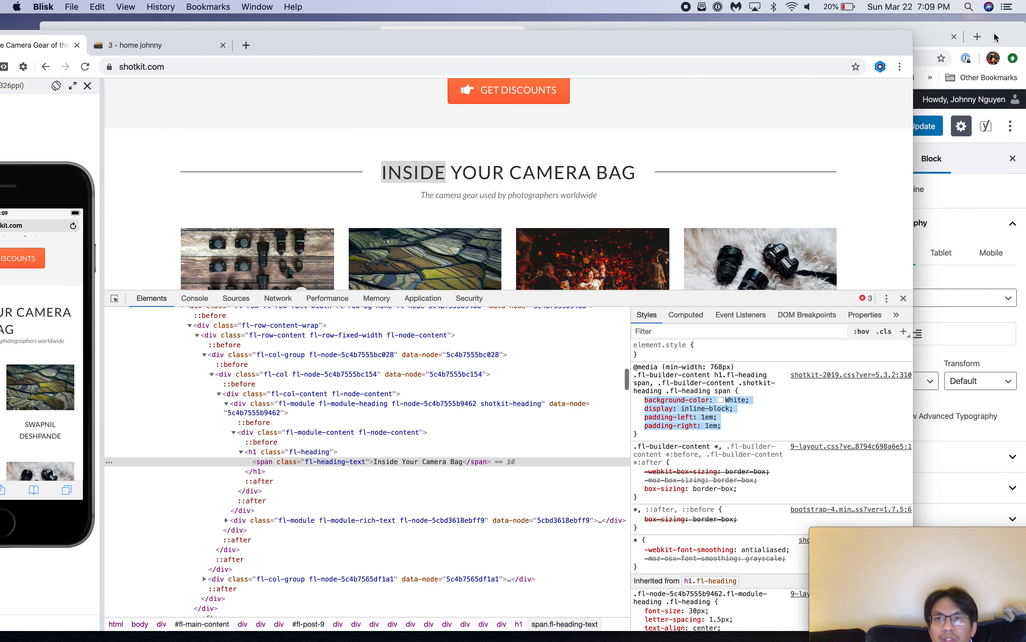
Step: Return to Chrome's Customizer and start a .header-bar-clear rule below .headline-bars in the Additional CSS
click(996, 37)
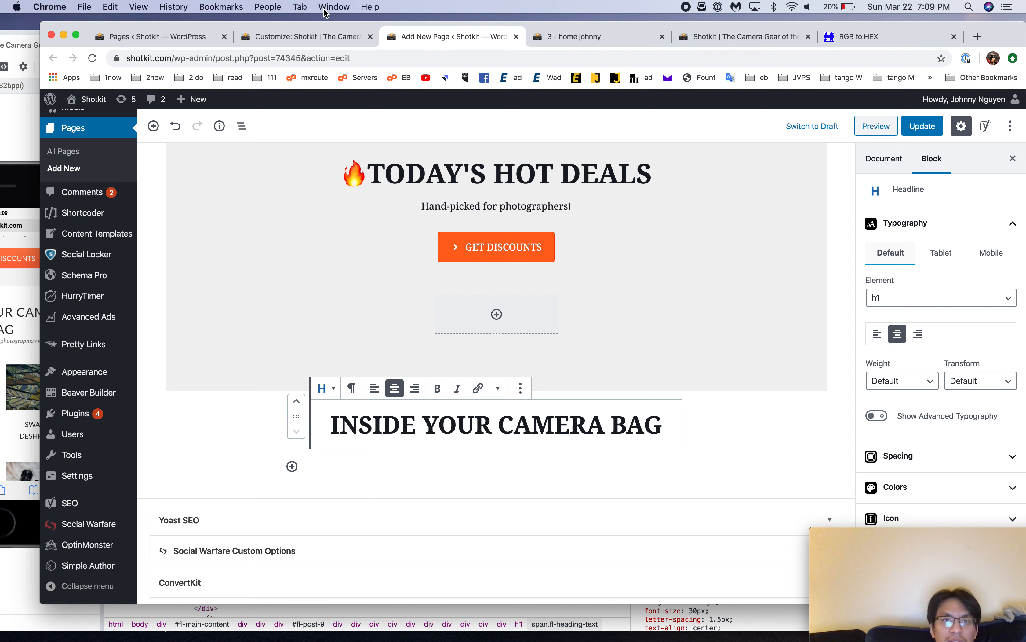
click(300, 38)
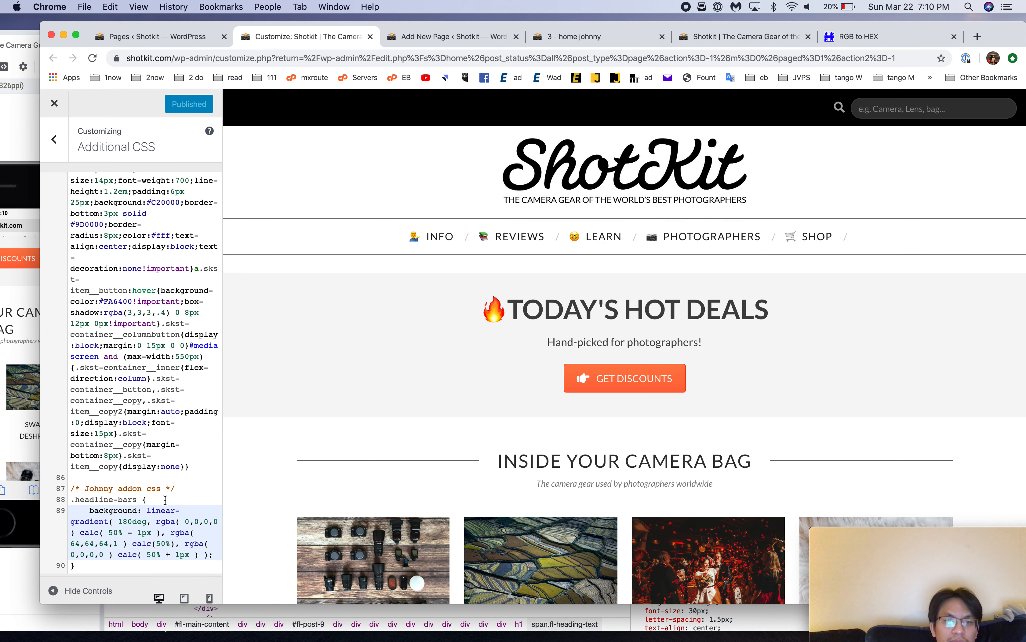
click(126, 569)
key(Return)
key(Return)
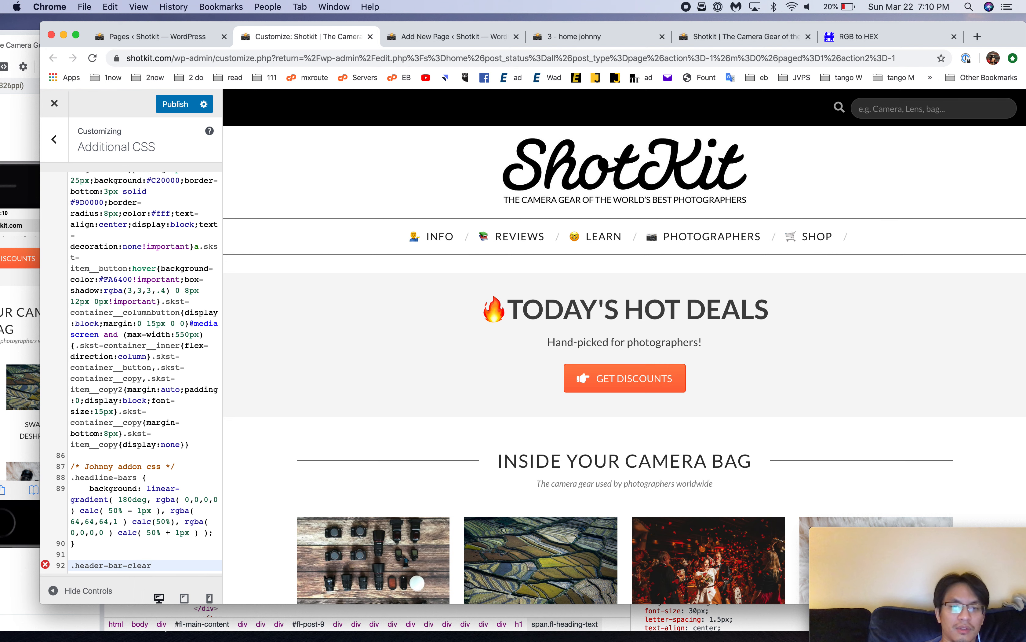
key(Return)
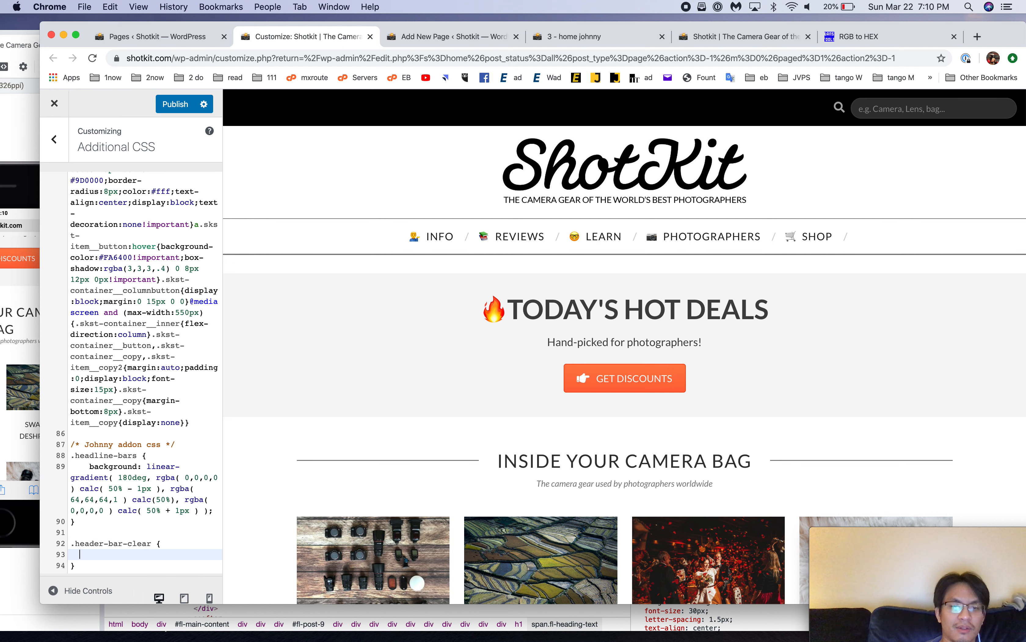
Step: Fill the .header-bar-clear rule with the copied white background, inline-block display and 1em side padding, tidy its first line, and publish the CSS
key(super+v)
click(94, 531)
key(BackSpace)
key(BackSpace)
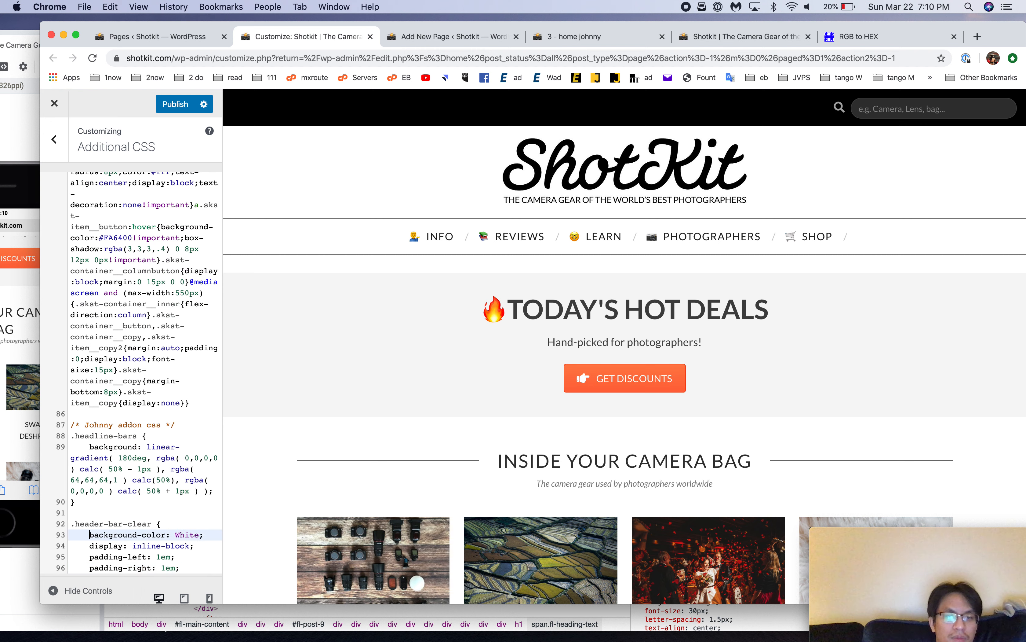
scroll(140, 373, down, 1)
click(182, 109)
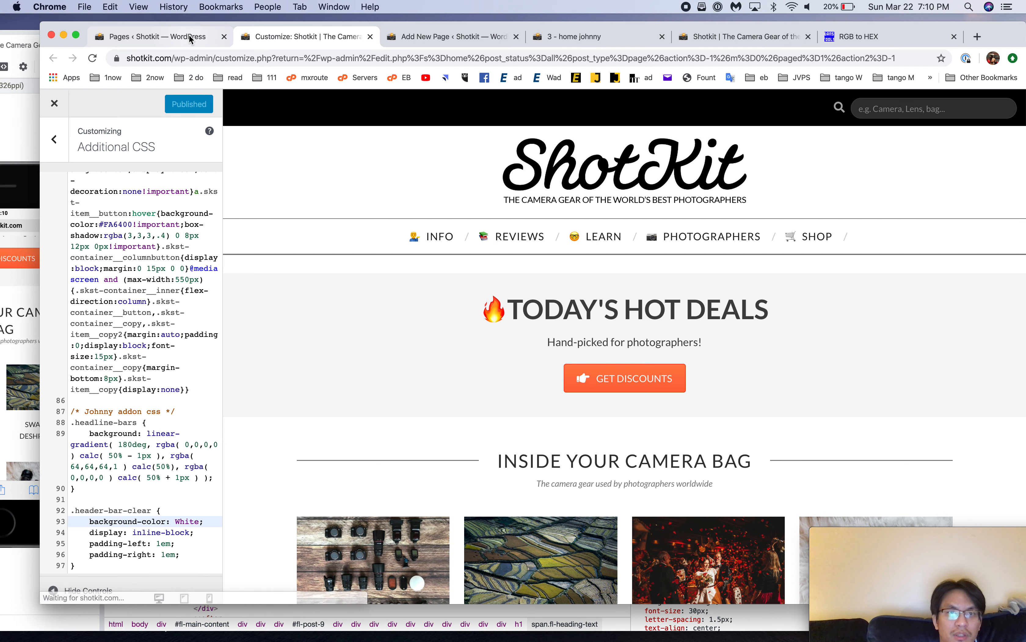
Step: Go back to the page editor and switch the "INSIDE YOUR CAMERA BAG" headline block to HTML editing
click(193, 36)
click(442, 34)
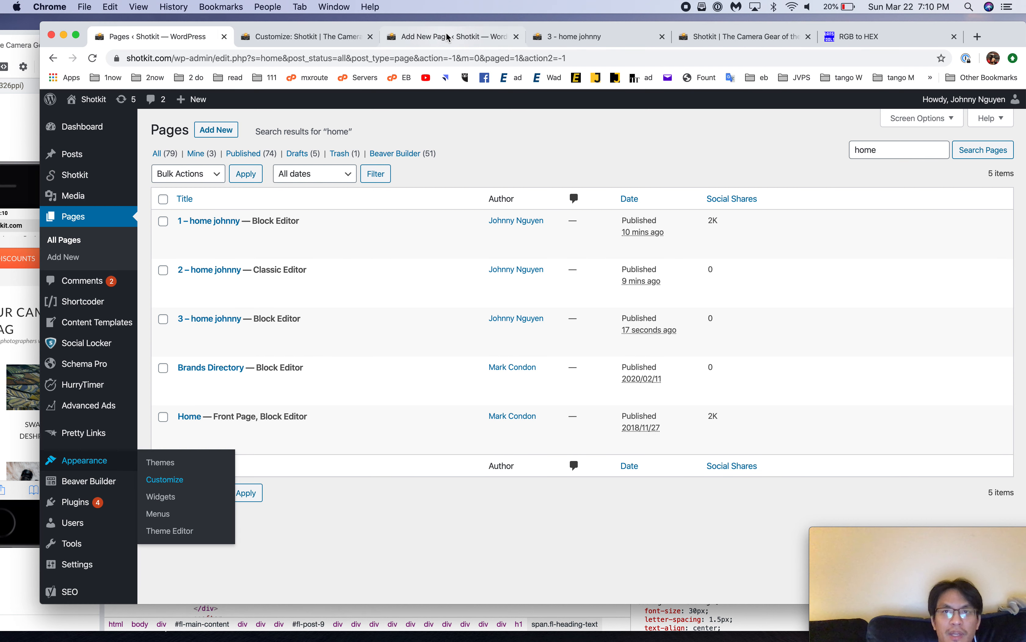
click(521, 387)
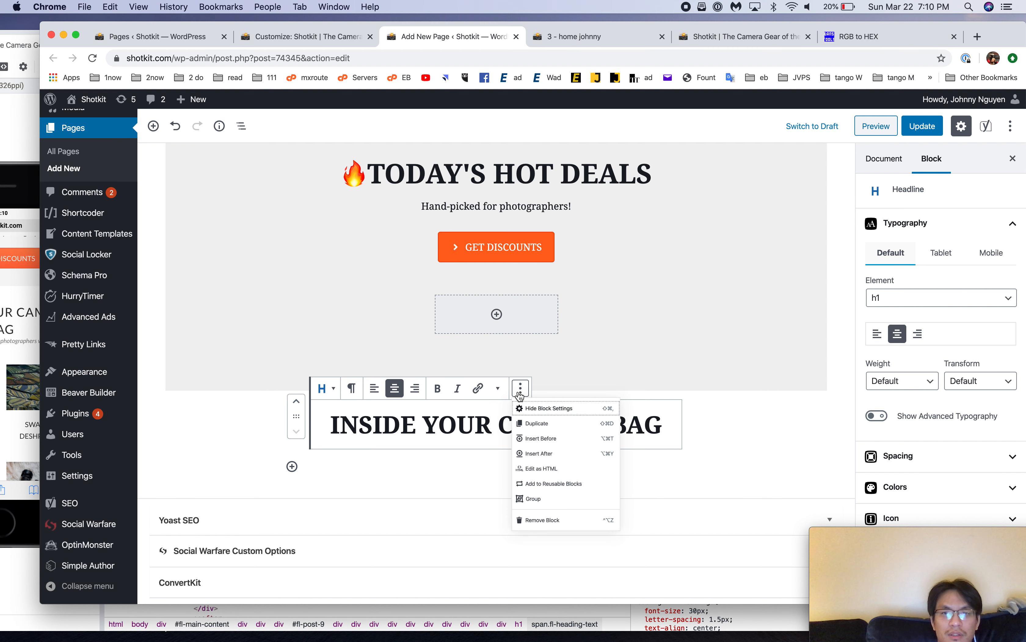
click(539, 465)
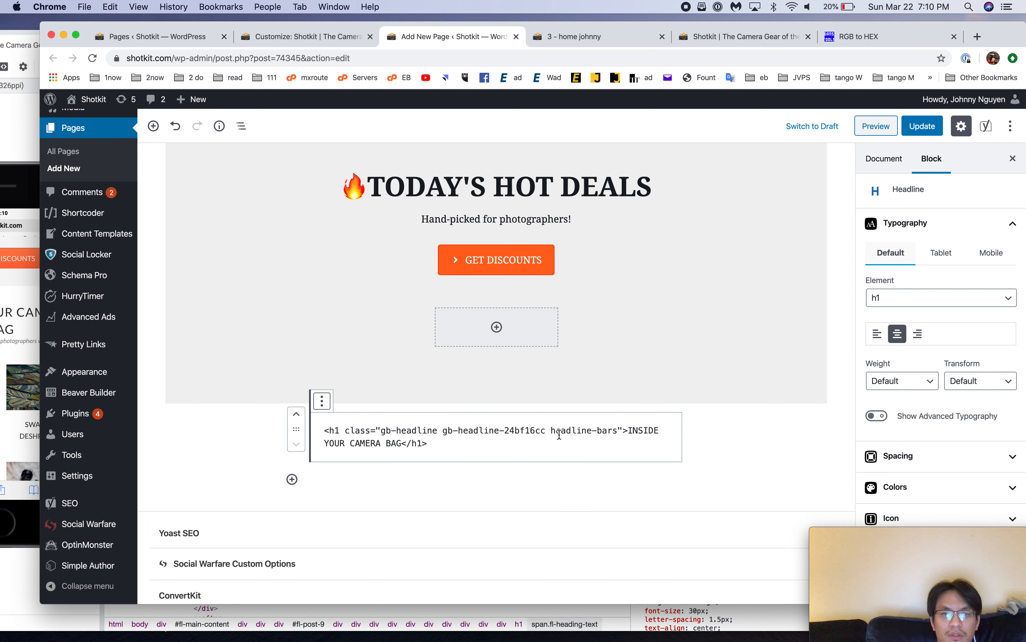
Step: Wrap the "INSIDE YOUR CAMERA BAG" text in <span> and </span> tags inside the h1
click(631, 427)
key(Left)
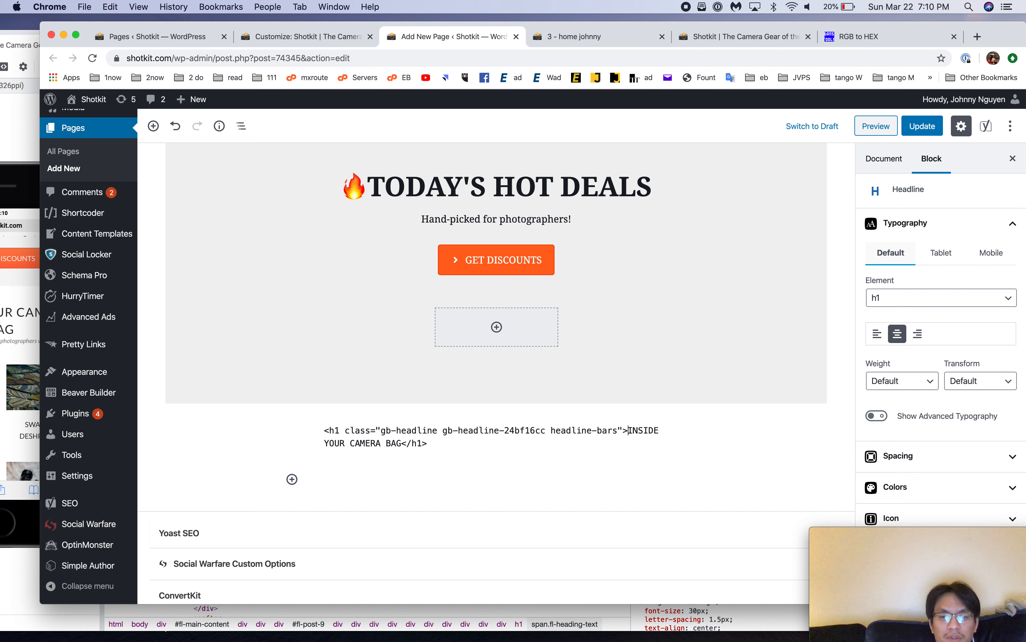
text(<span>)
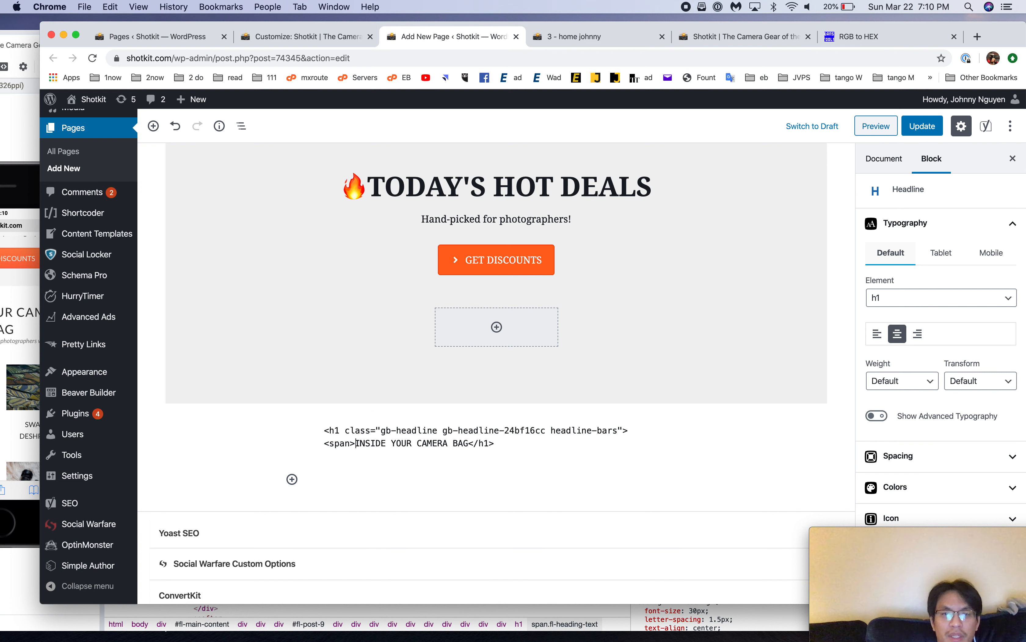
key(End)
key(Left)
key(Left)
key(Left)
key(Left)
key(Left)
text(</span>)
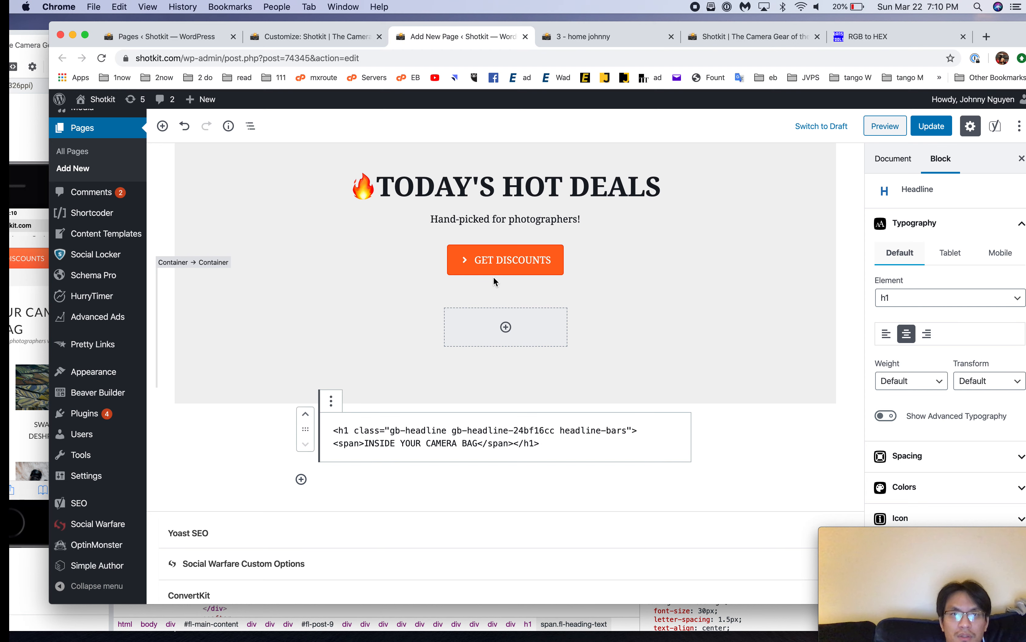
Step: Copy the class="fl-heading-text" attribute from the live heading's span in Blisk and paste it into the headline's opening span tag in Chrome
click(22, 48)
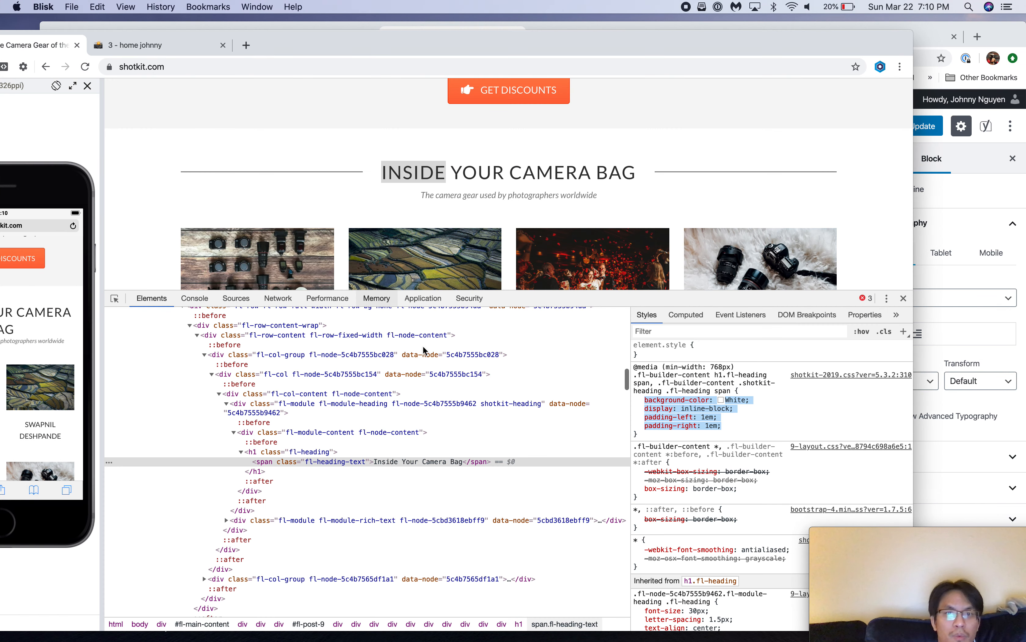
double_click(342, 461)
triple_click(277, 459)
key(super+c)
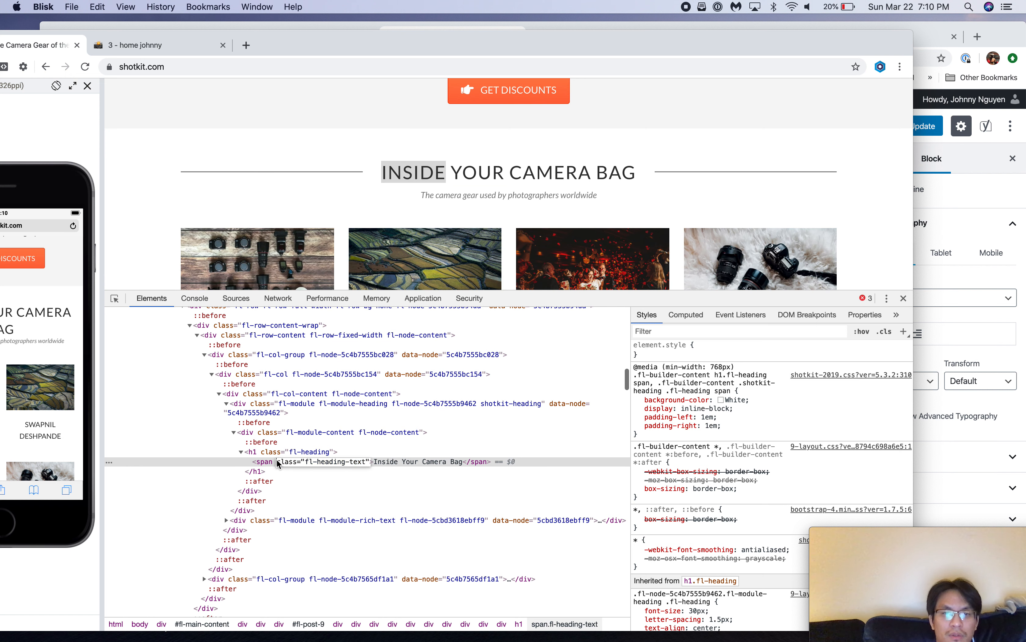
click(1005, 68)
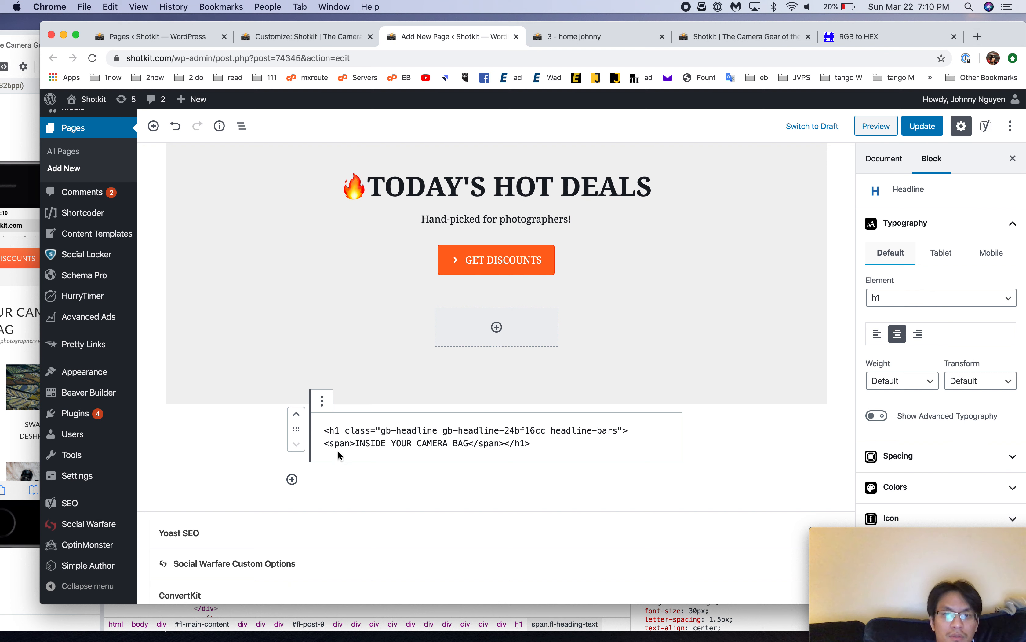
click(350, 443)
key(super+v)
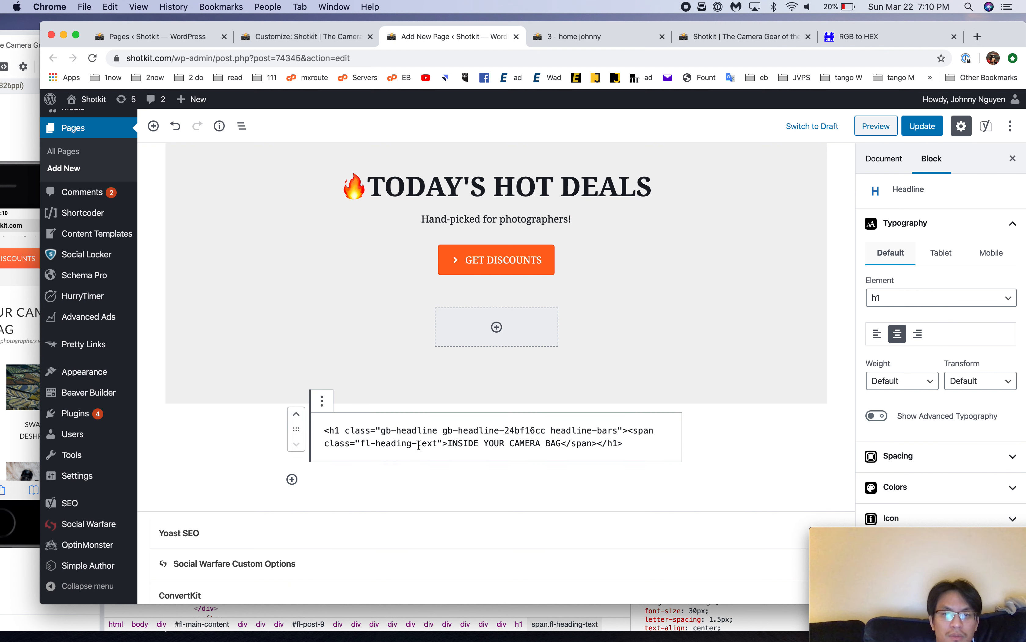
Step: Replace the span's fl-heading-text class name with header-bar-clear
drag(365, 445, 434, 443)
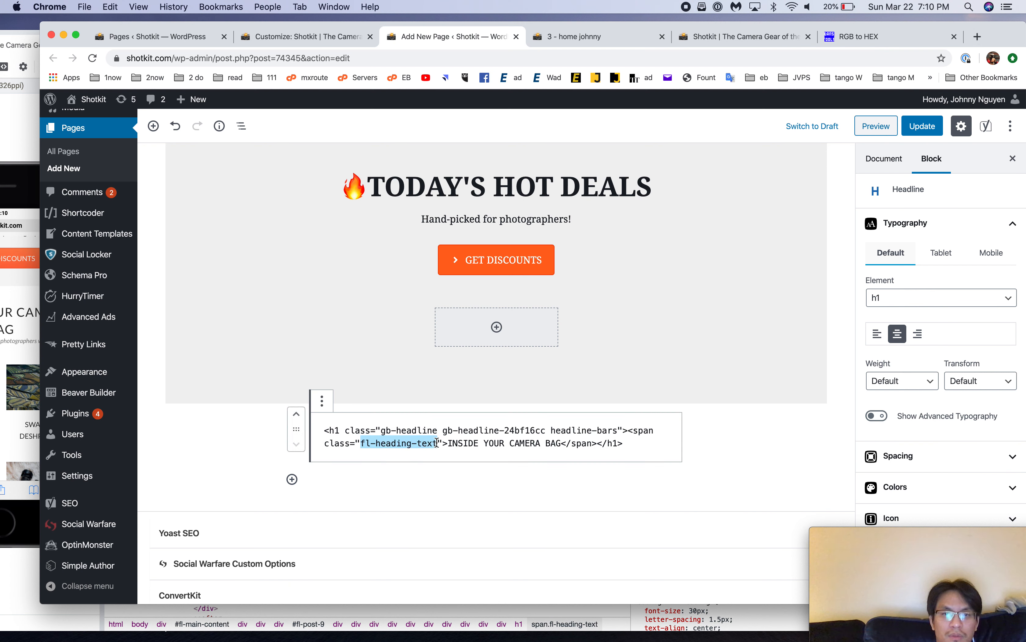
text(header-barc)
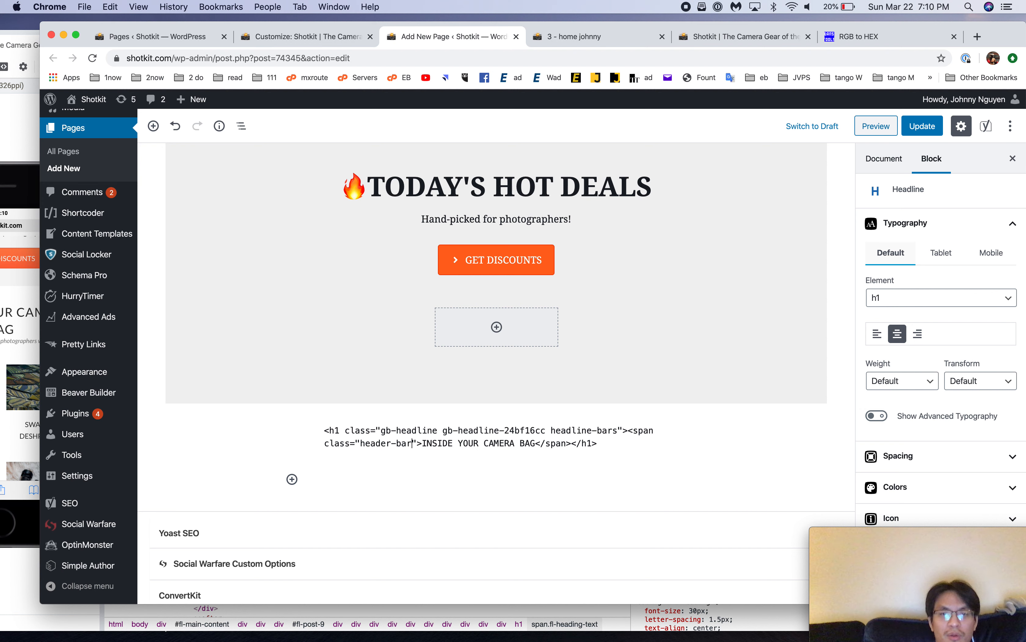
key(BackSpace)
text(-clear)
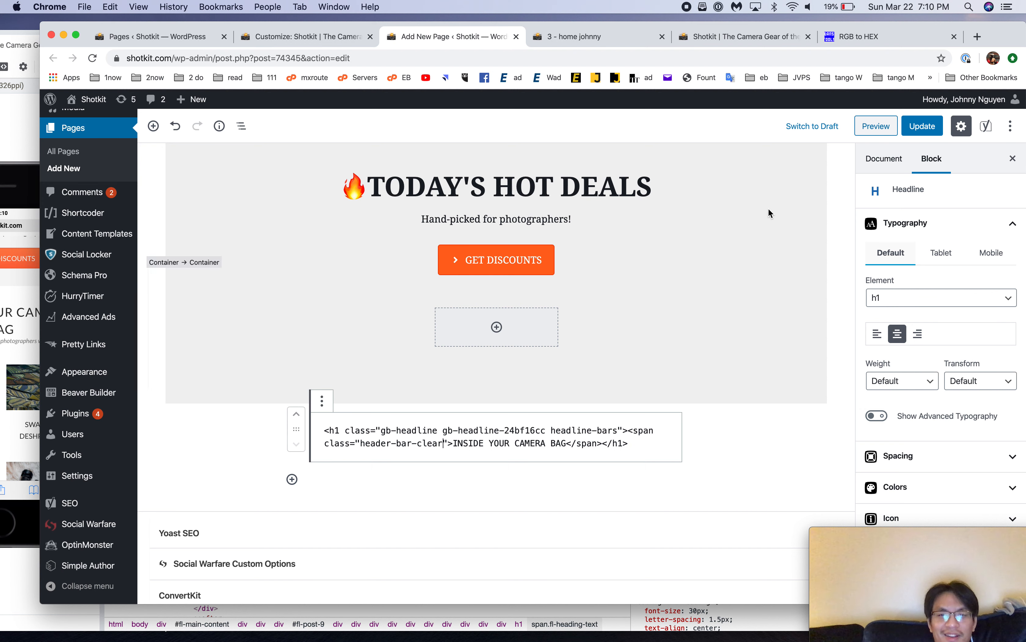
Step: Update the page with the new headline markup and reload the published page
click(918, 126)
click(584, 37)
key(super+r)
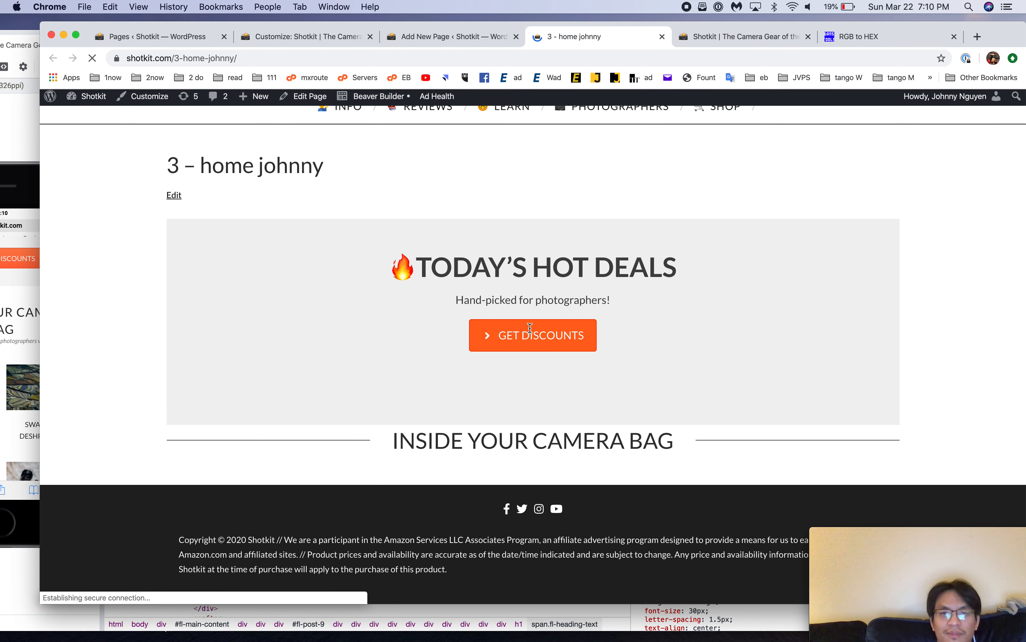
Step: Switch to Blisk and examine the h1 styles of the live "Inside Your Camera Bag" heading and the spacing above it
click(13, 151)
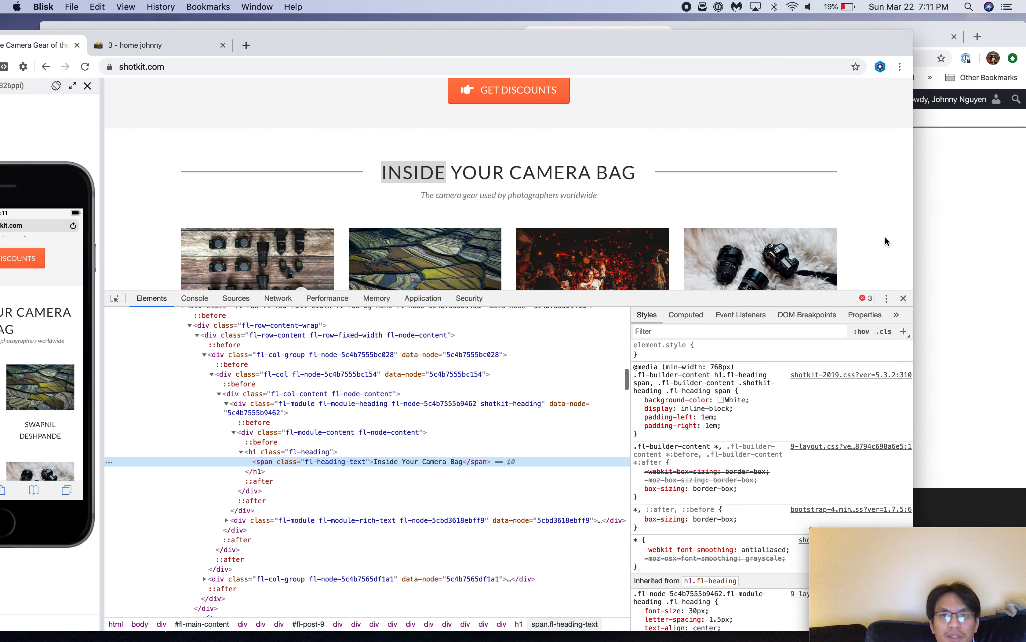
click(478, 453)
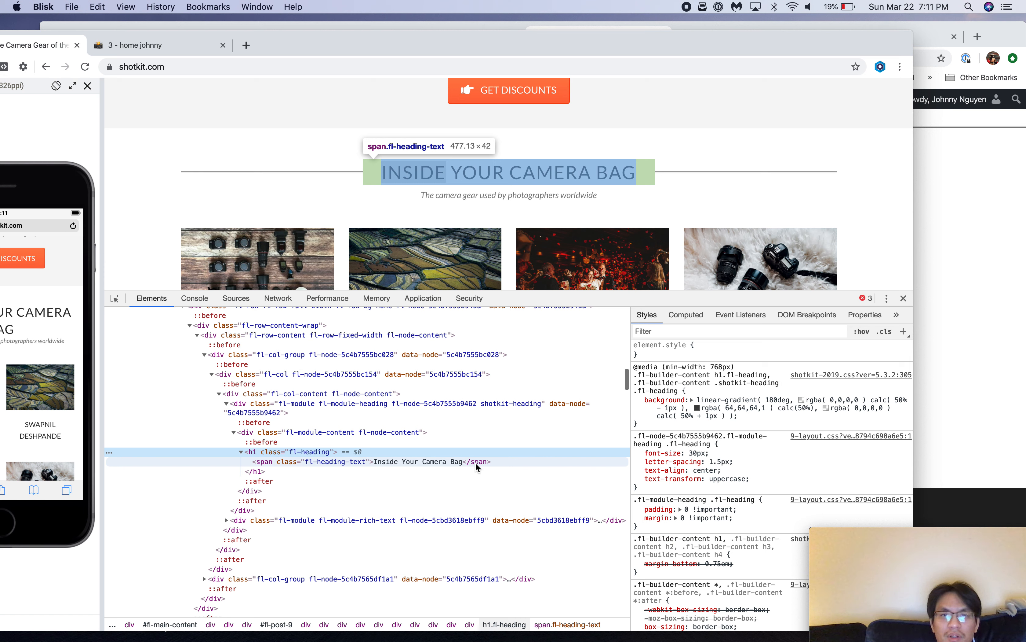
scroll(715, 194, up, 10)
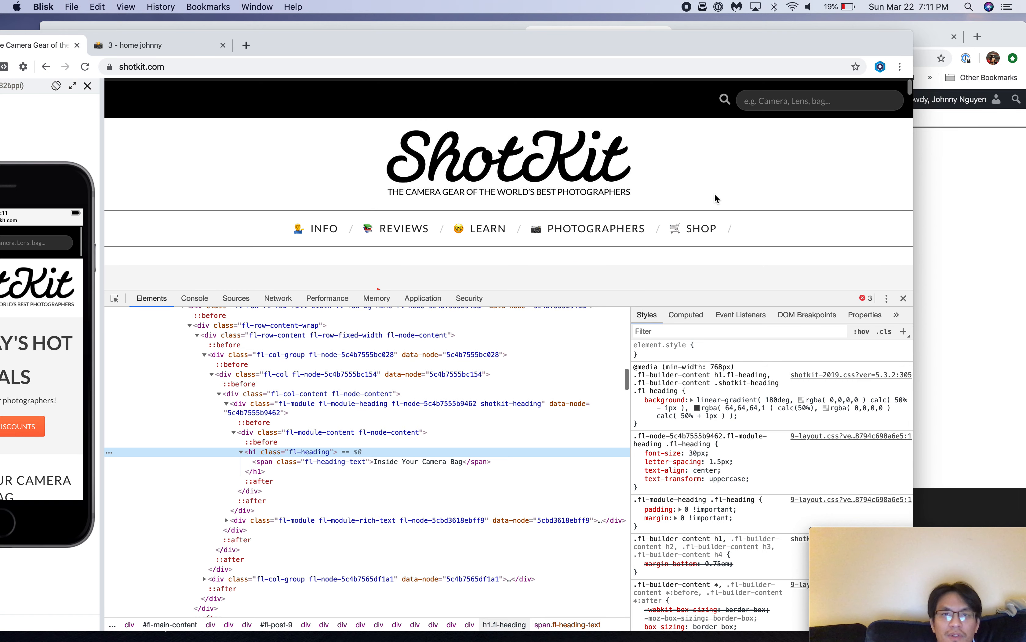
scroll(715, 196, down, 5)
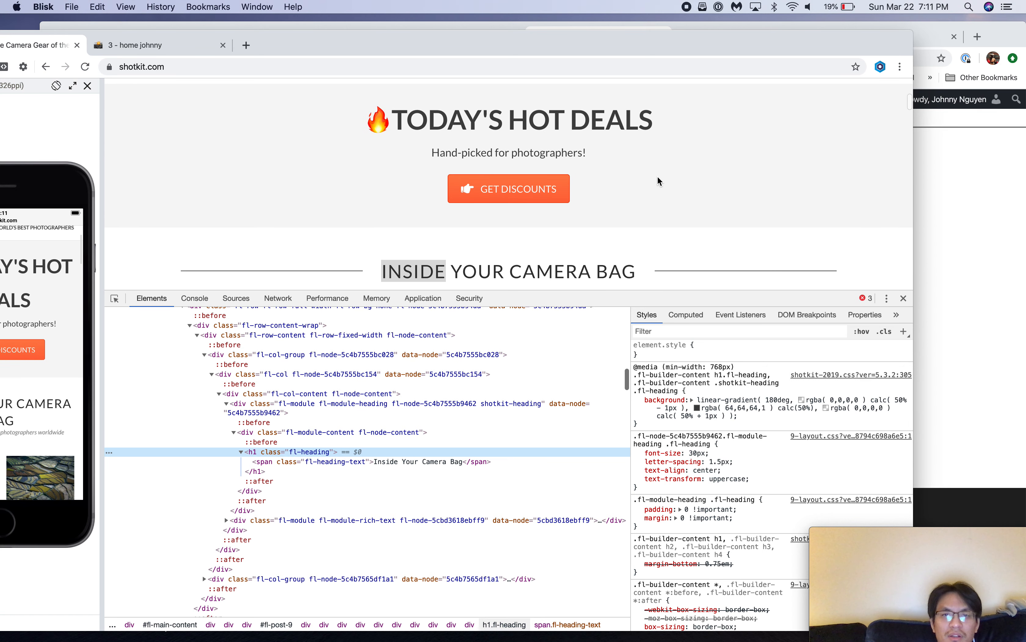
click(1011, 261)
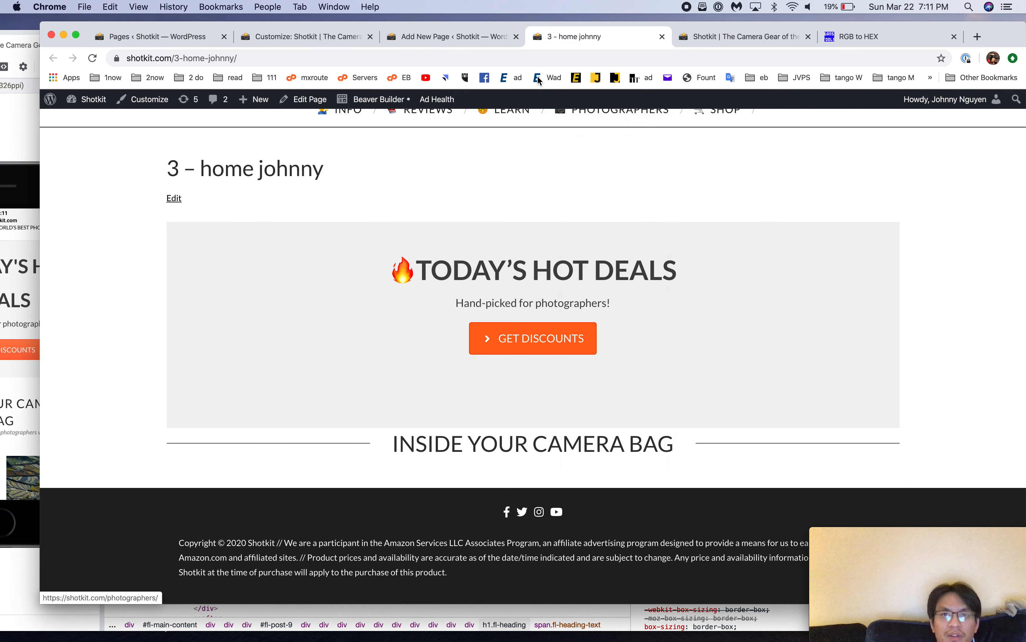
Step: In Chrome's page editor, show the headline block's advanced typography settings and return the block to visual editing
click(450, 37)
click(613, 446)
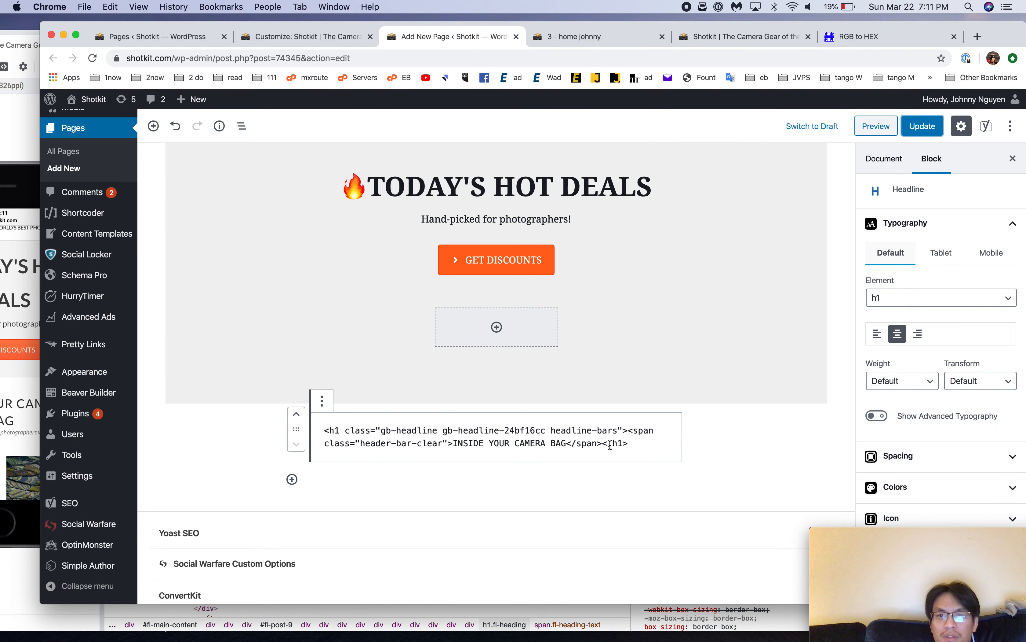
scroll(911, 471, down, 1)
click(877, 413)
scroll(935, 432, down, 5)
scroll(935, 433, down, 3)
click(965, 329)
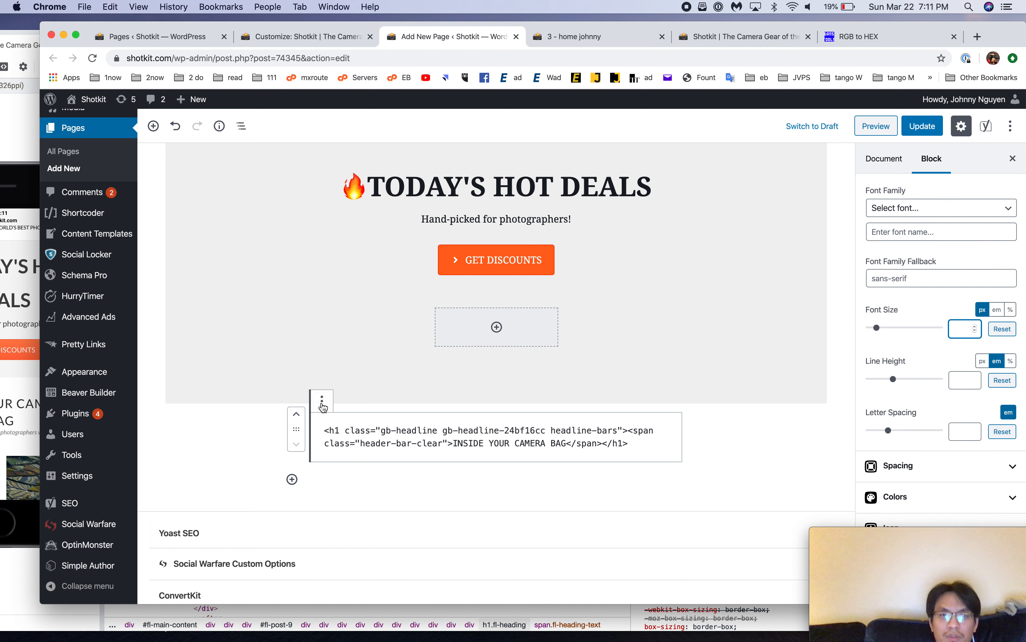
click(322, 401)
click(382, 517)
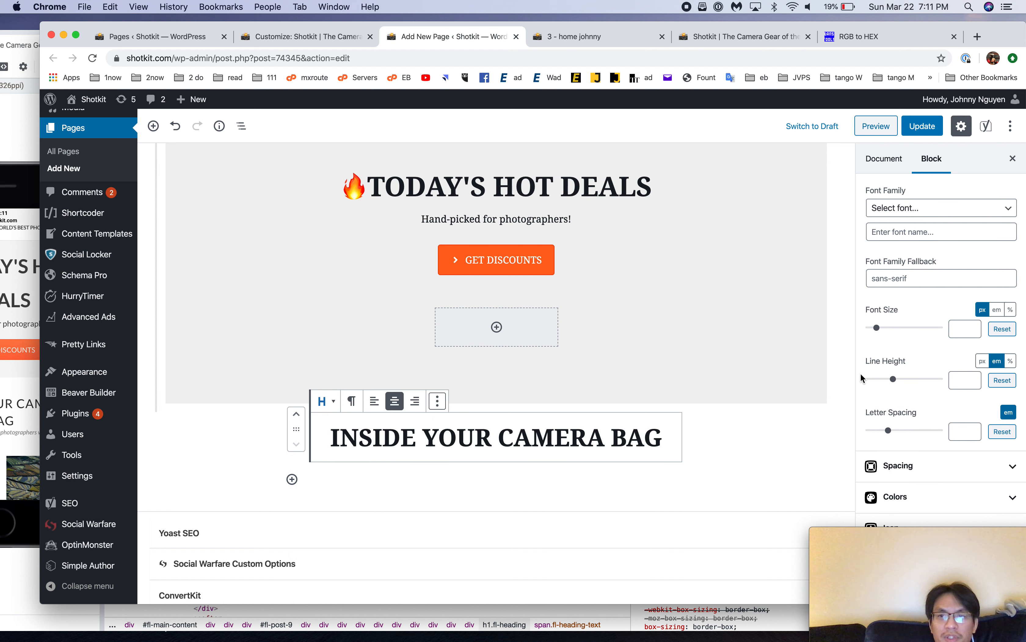
Step: Set the "INSIDE YOUR CAMERA BAG" headline's font size to 30 px and update the page
click(964, 328)
text(10)
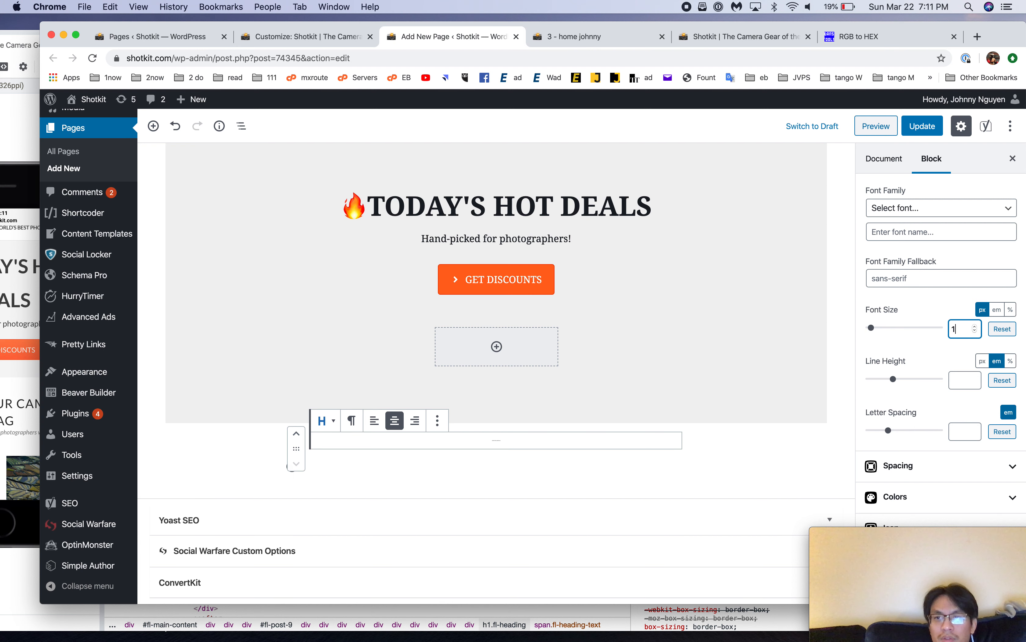
key(Up)
key(Up)
key(Up)
key(Up)
key(Up)
key(Up)
key(Up)
key(Up)
key(Up)
key(Up)
key(Up)
key(Up)
key(Up)
key(Up)
key(Up)
key(Up)
key(Up)
key(Up)
key(Up)
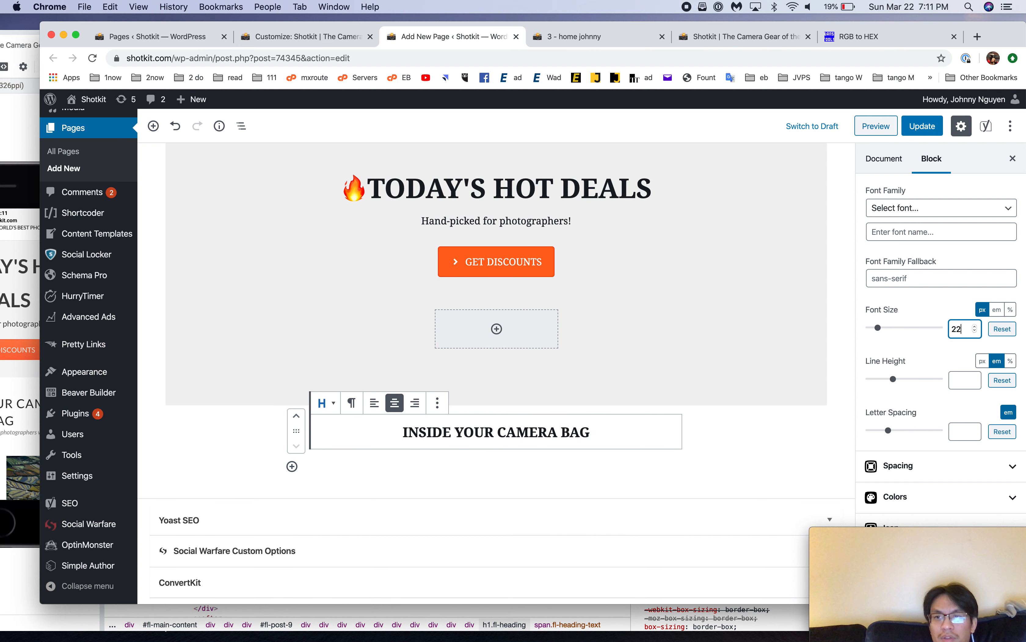
key(Up)
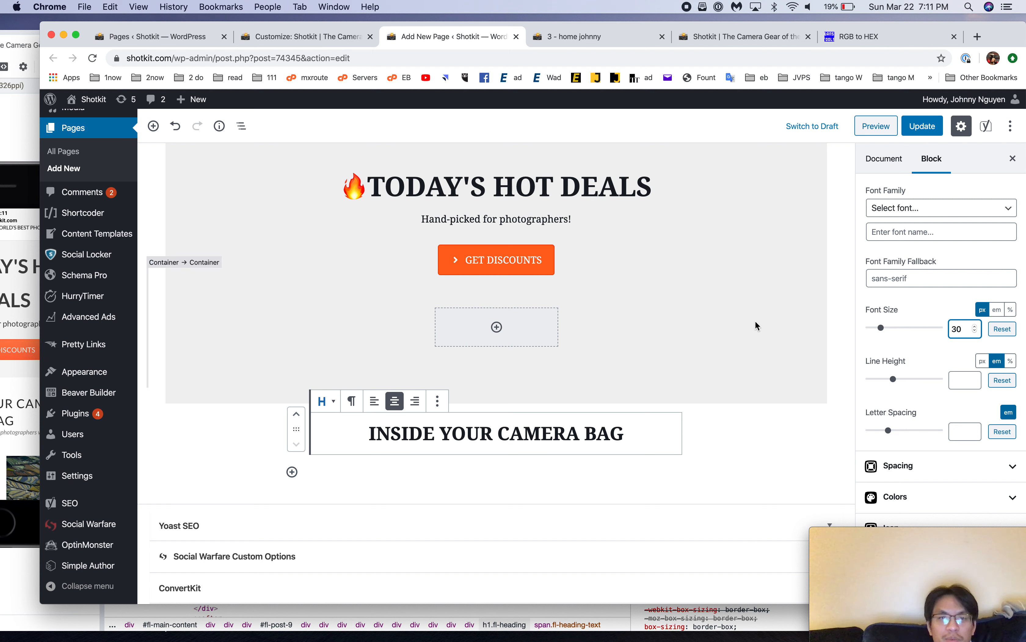
click(927, 128)
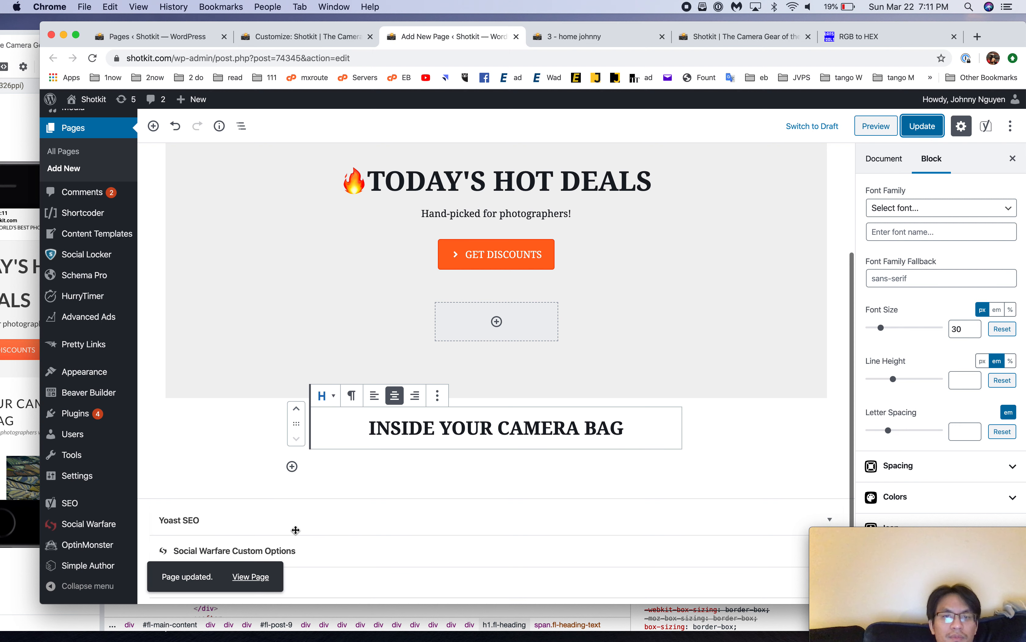
Step: Insert a Spacer block above the "INSIDE YOUR CAMERA BAG" headline, then save and check the reloaded published page
click(425, 479)
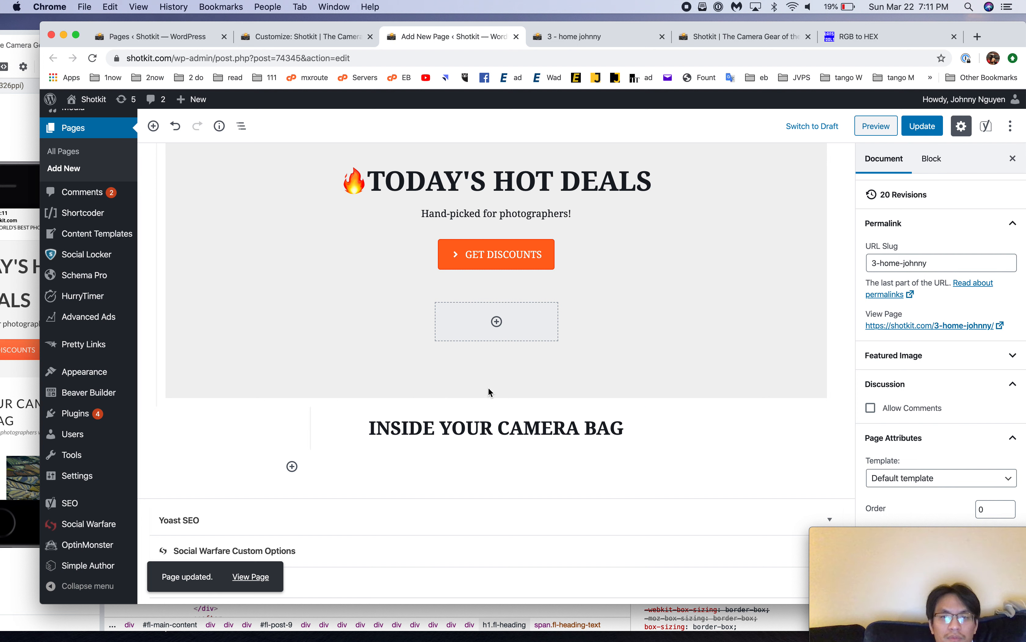
click(497, 405)
text(s)
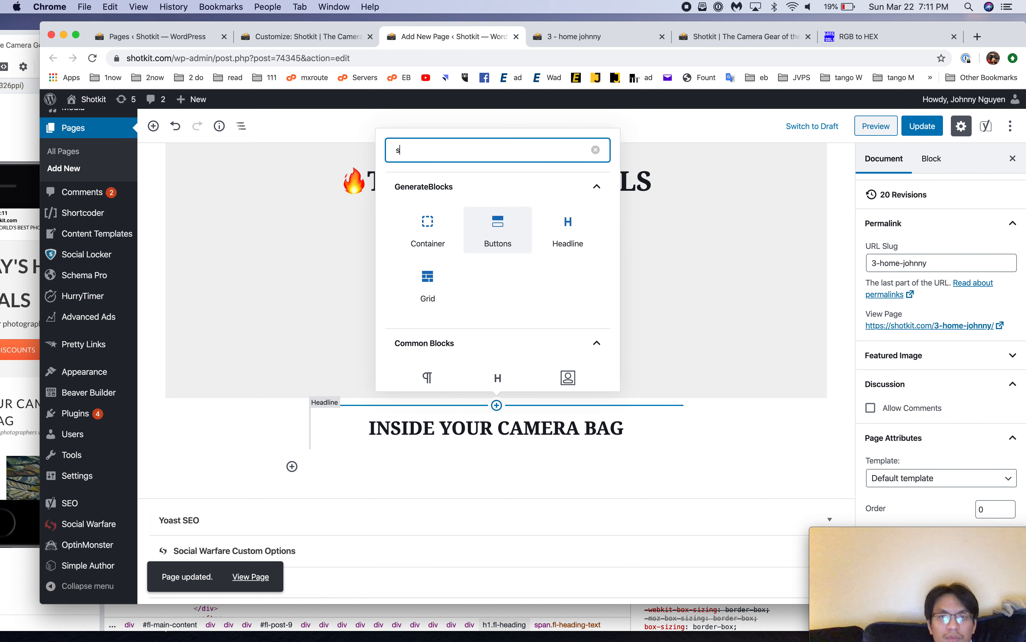
text(pacer)
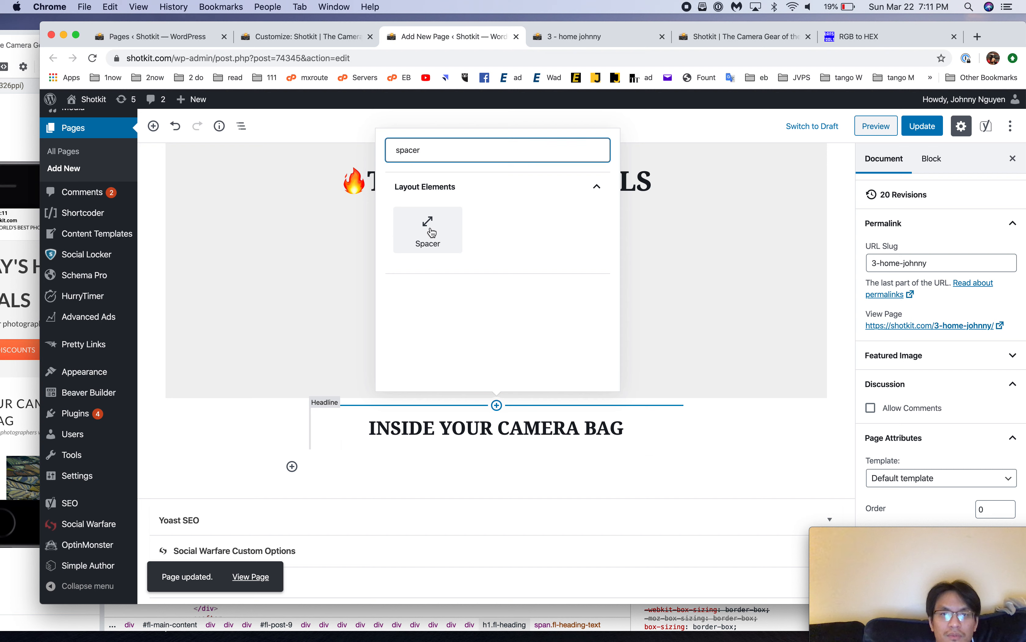
click(428, 230)
key(super+s)
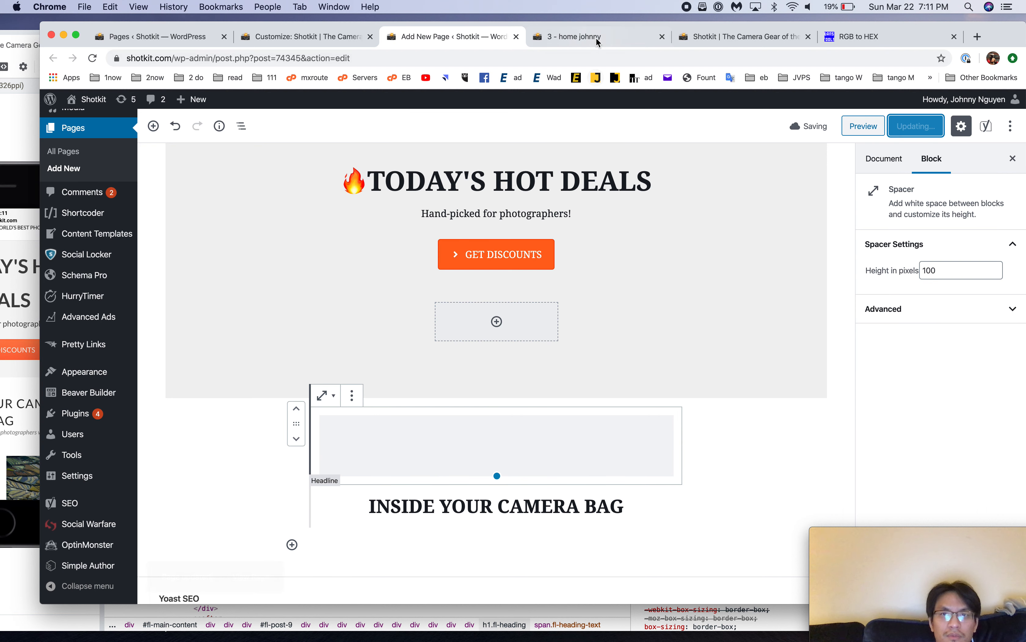
click(597, 39)
key(super+r)
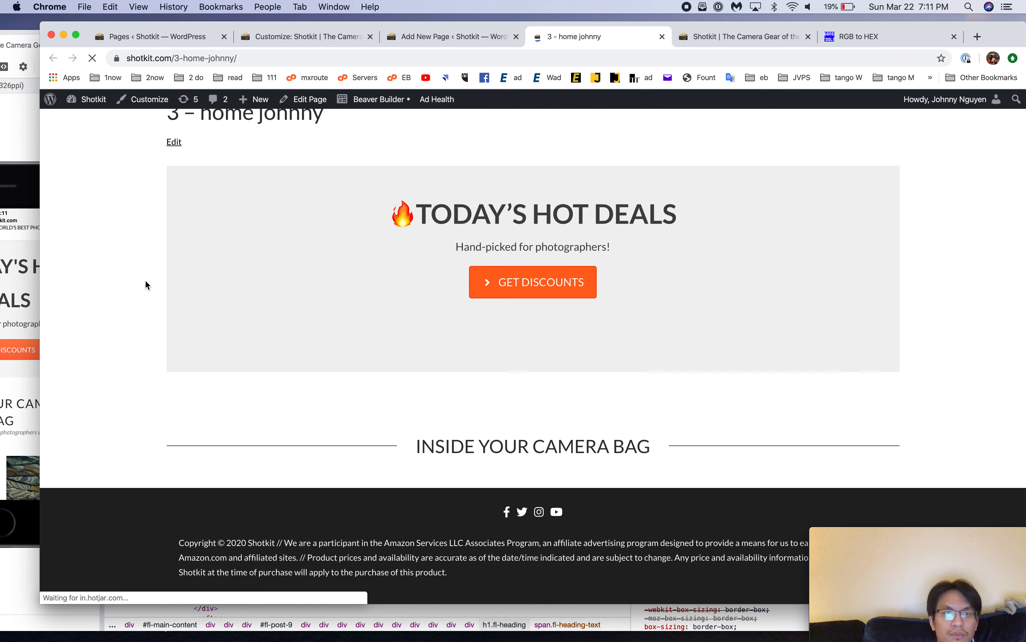
Step: Copy "The camera gear used by photographers worldwide" from the live page in Blisk and paste it below the headline in Chrome's page editor
click(19, 158)
scroll(356, 214, down, 4)
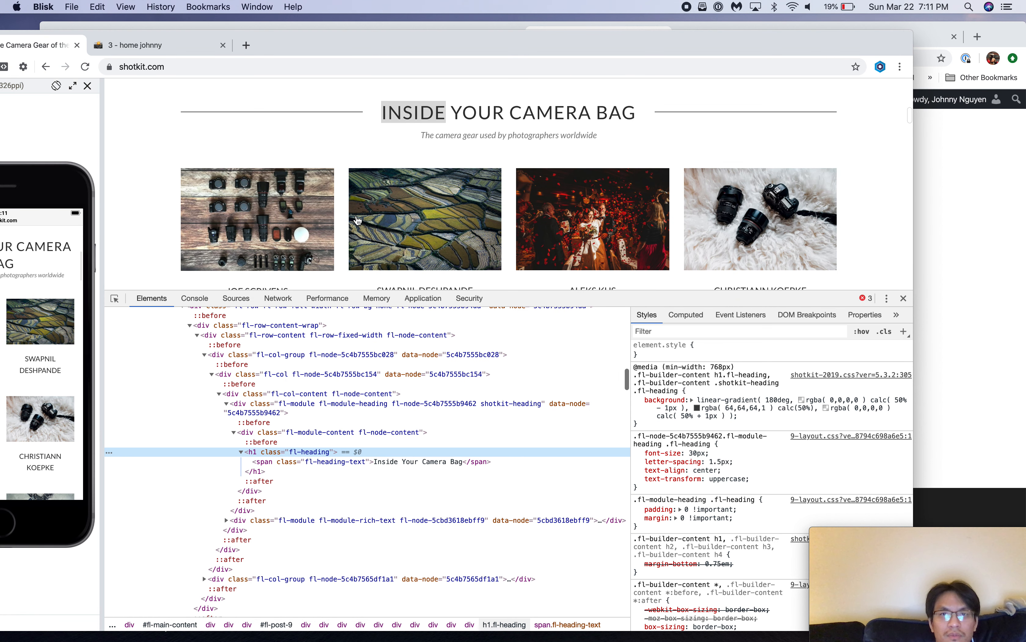
drag(422, 135, 605, 136)
key(super+c)
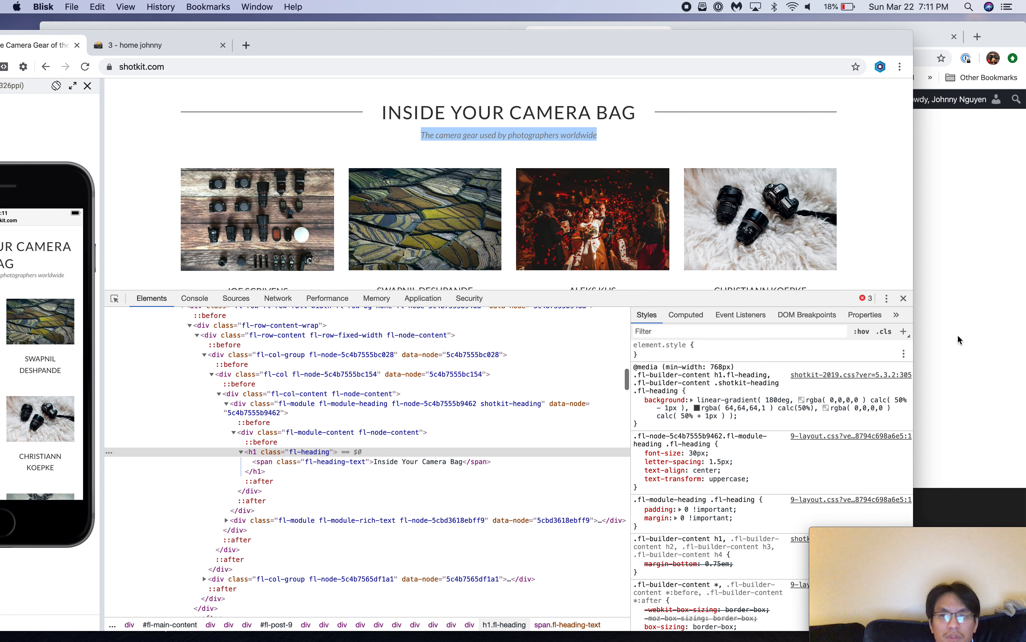
click(974, 323)
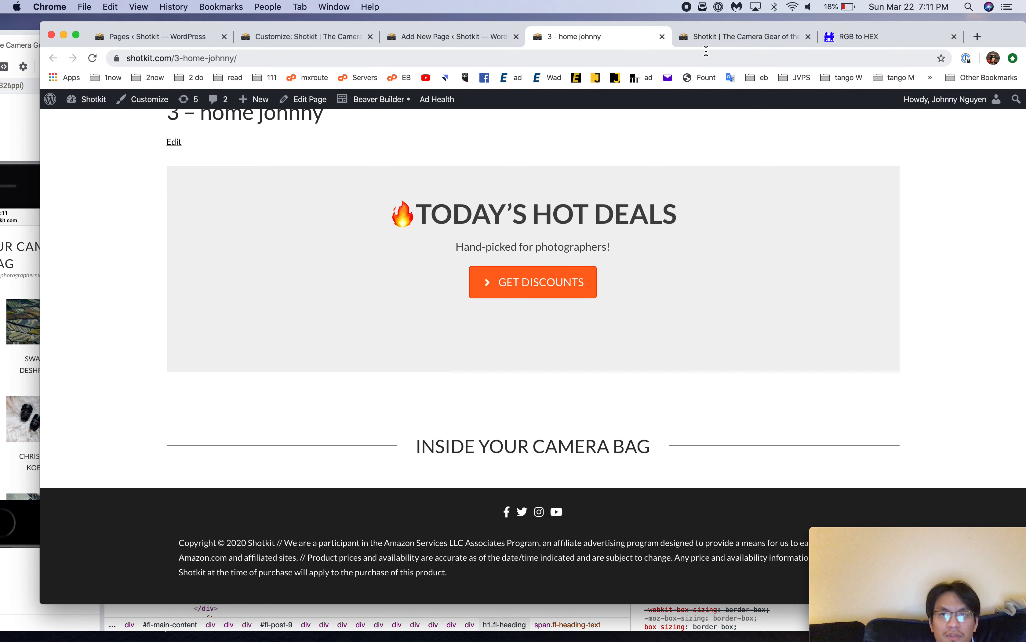
click(450, 46)
scroll(528, 424, down, 3)
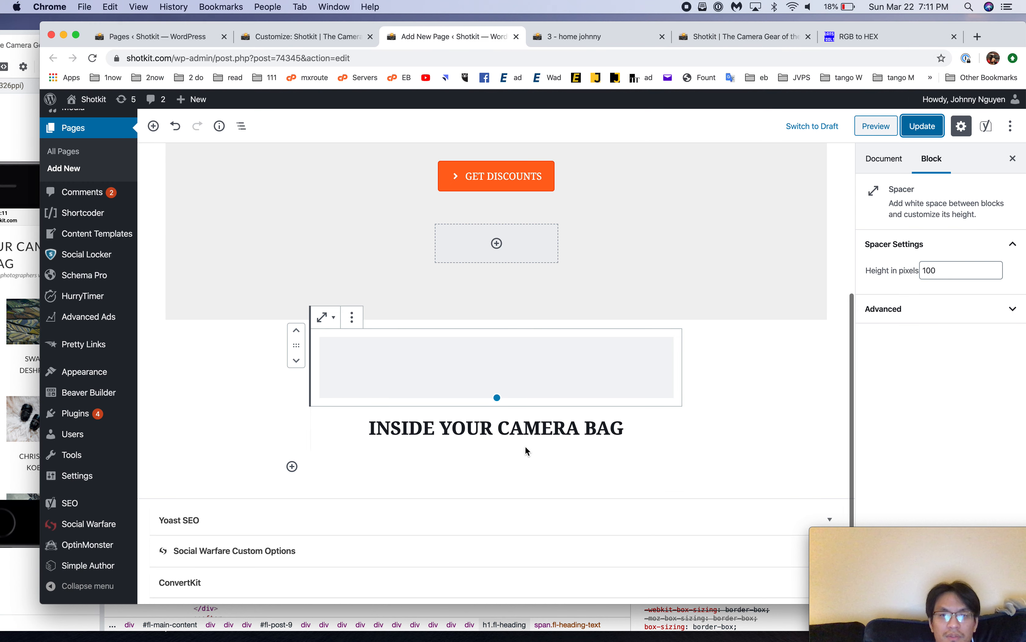
click(418, 462)
key(super+v)
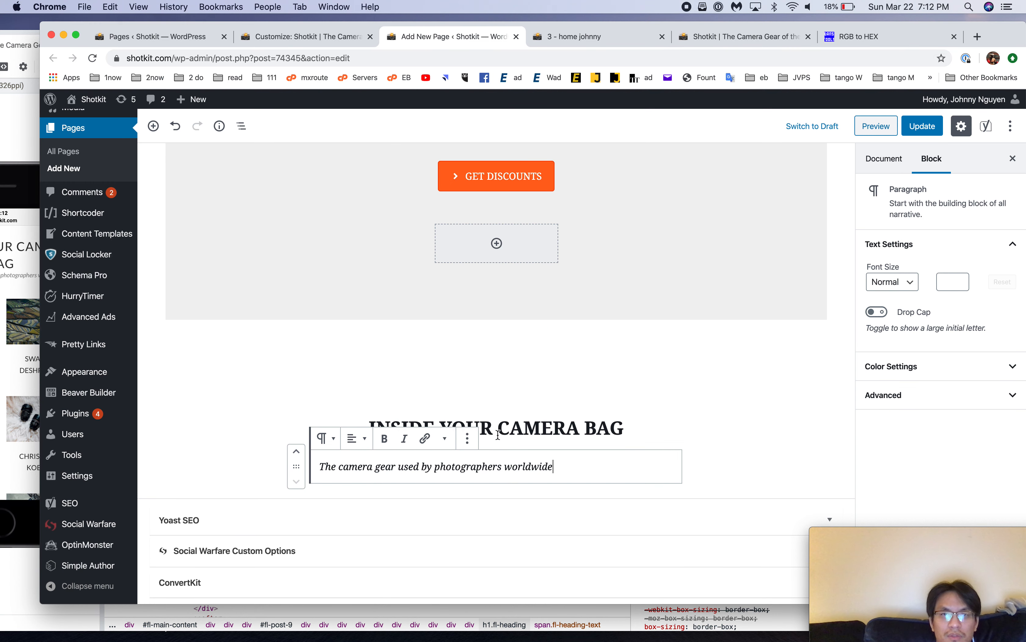
Step: Inspect the live tagline in Blisk and copy its text color value #808080
click(10, 143)
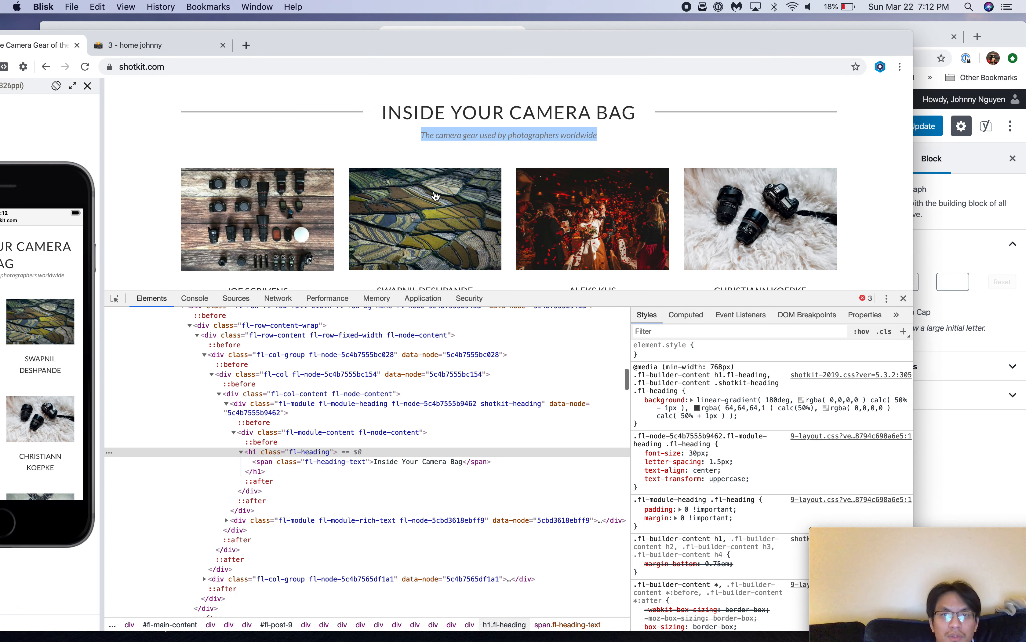
scroll(445, 193, down, 1)
click(595, 130)
right_click(590, 127)
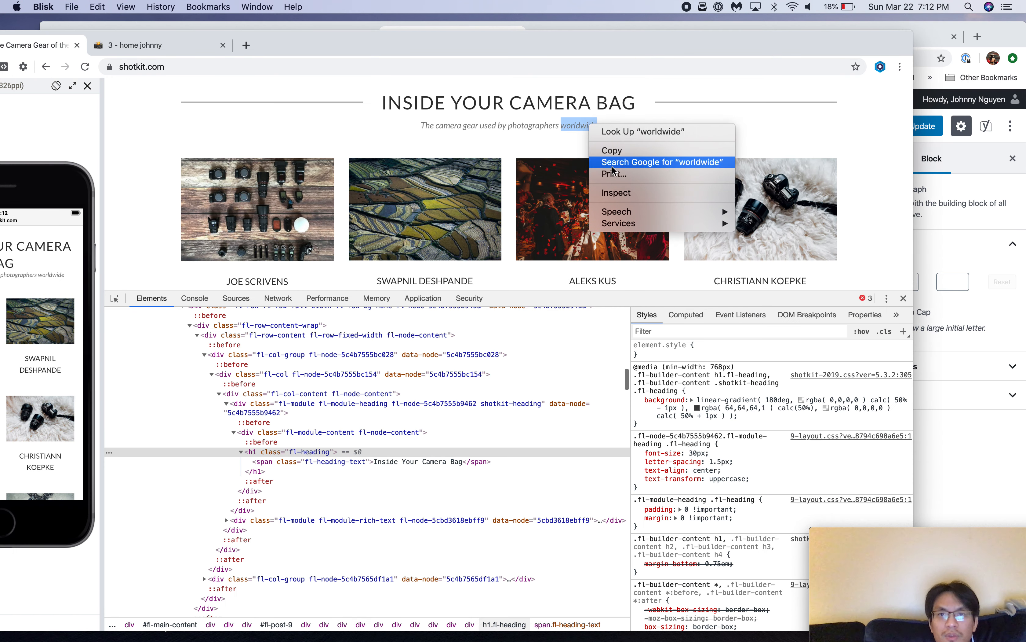
click(603, 193)
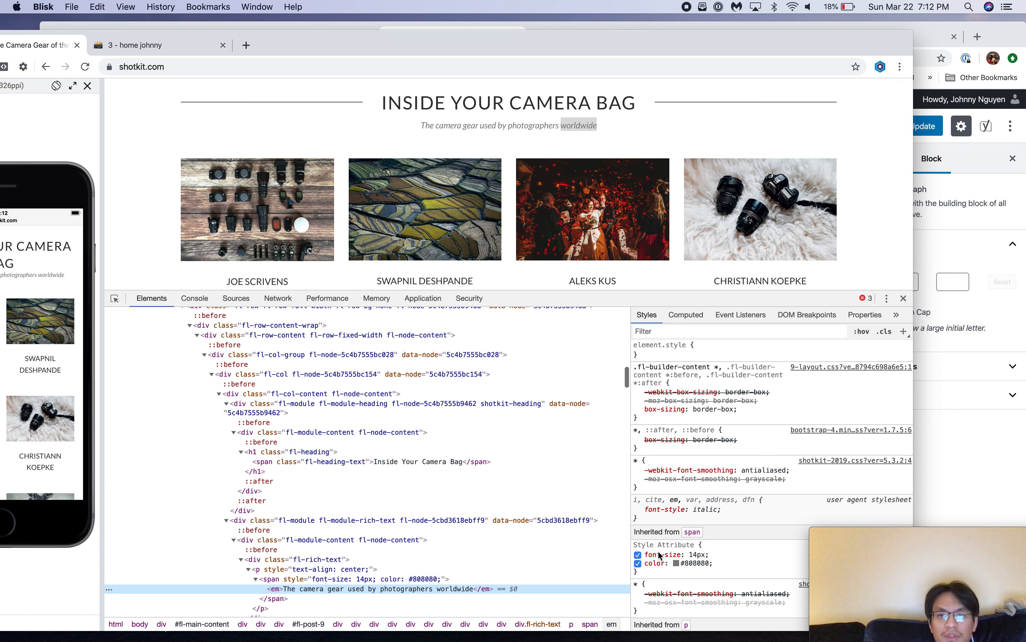
double_click(691, 563)
key(super+c)
Step: Recheck the live tagline's styles in Blisk and set the pasted paragraph's font size to 14 in Chrome
click(952, 470)
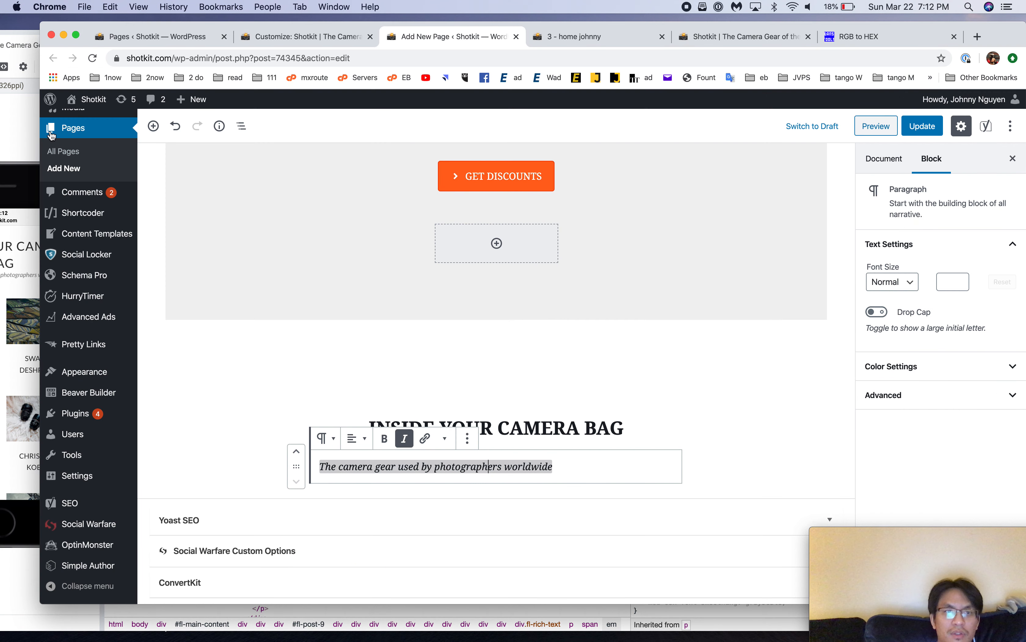
click(34, 142)
click(627, 152)
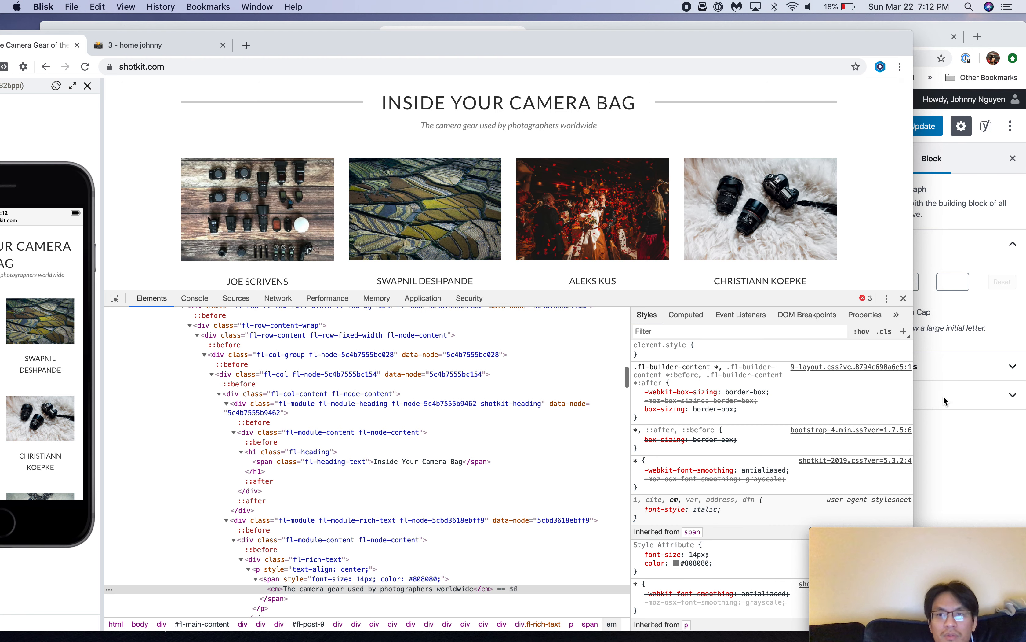
click(950, 442)
click(577, 458)
key(super+a)
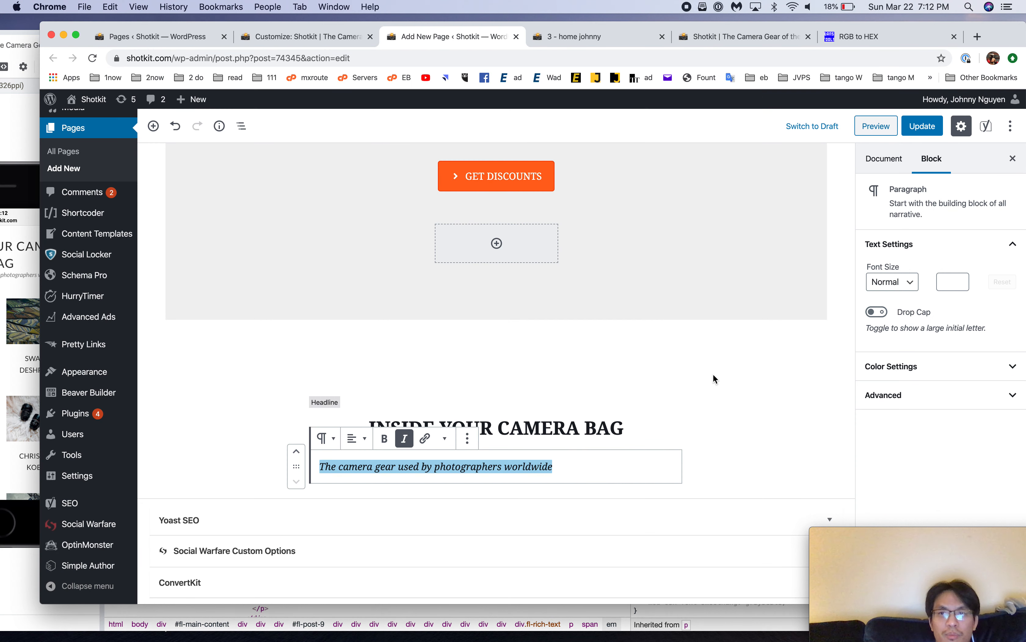
click(950, 281)
text(14)
Step: Set the tagline paragraph's custom text color to #808080 and update the page
click(923, 368)
scroll(984, 483, down, 1)
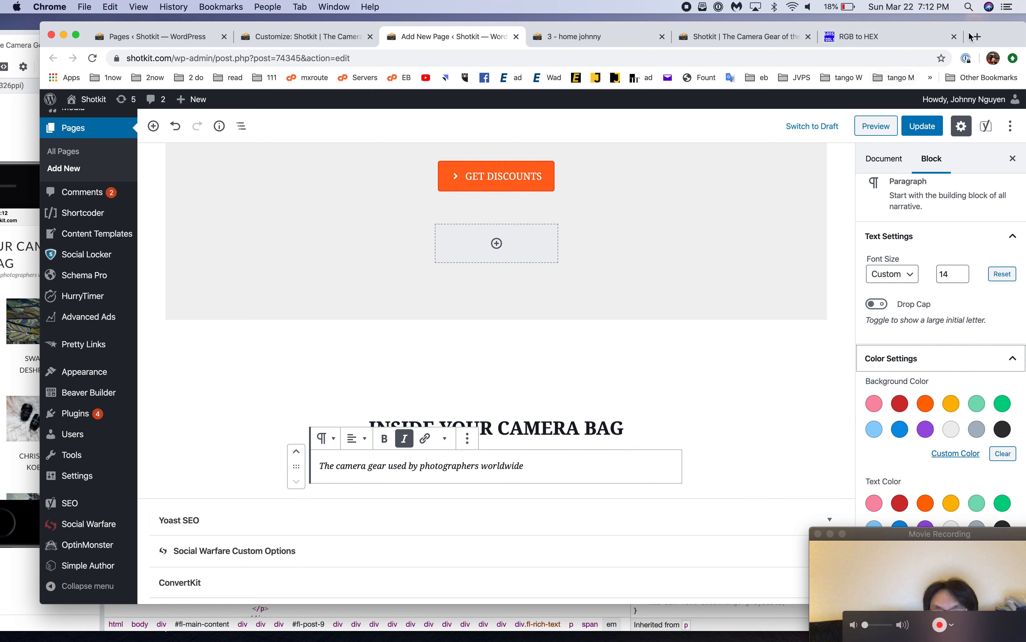
drag(1001, 36, 829, 36)
click(1022, 604)
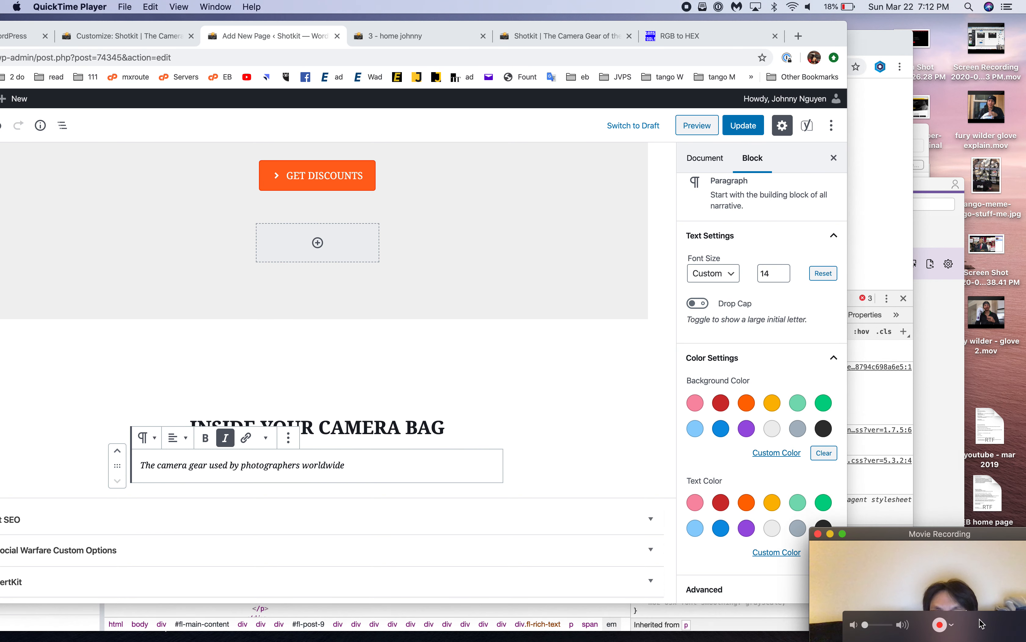
click(770, 552)
click(770, 553)
click(708, 523)
double_click(708, 523)
key(super+v)
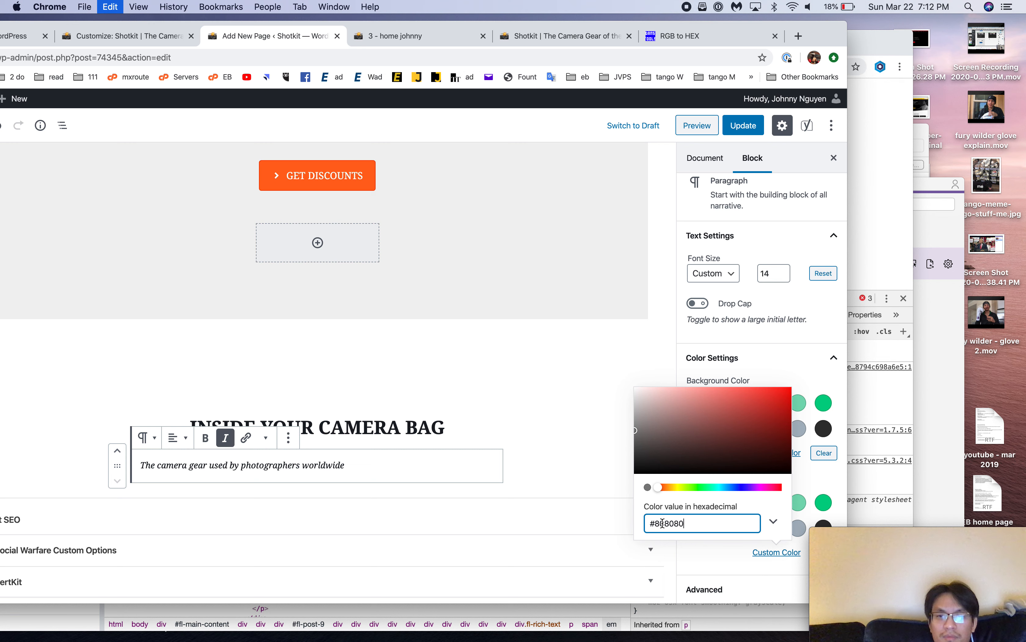
click(549, 449)
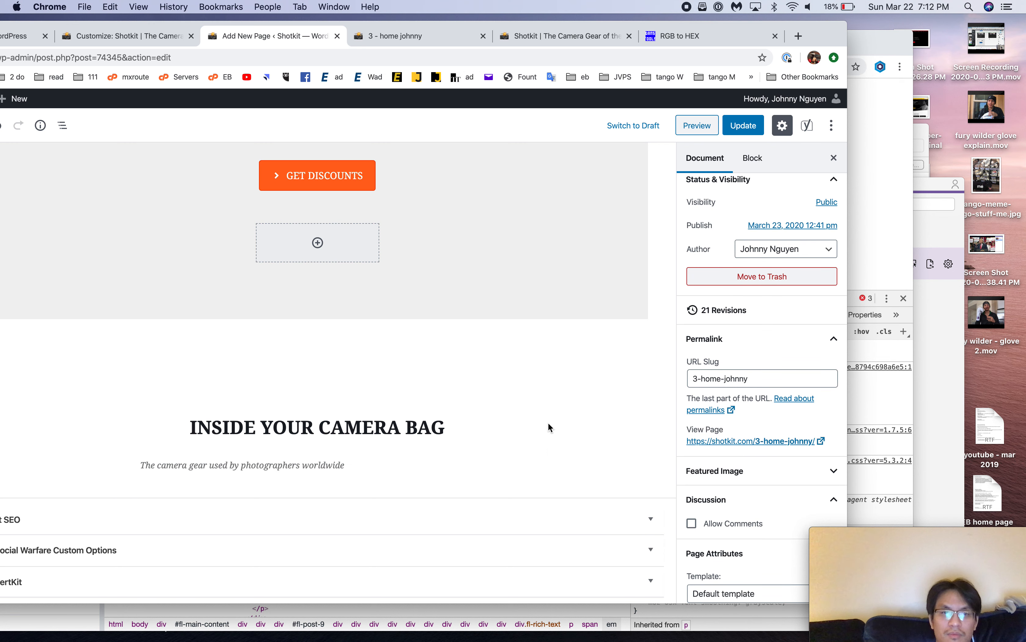
drag(815, 37, 994, 32)
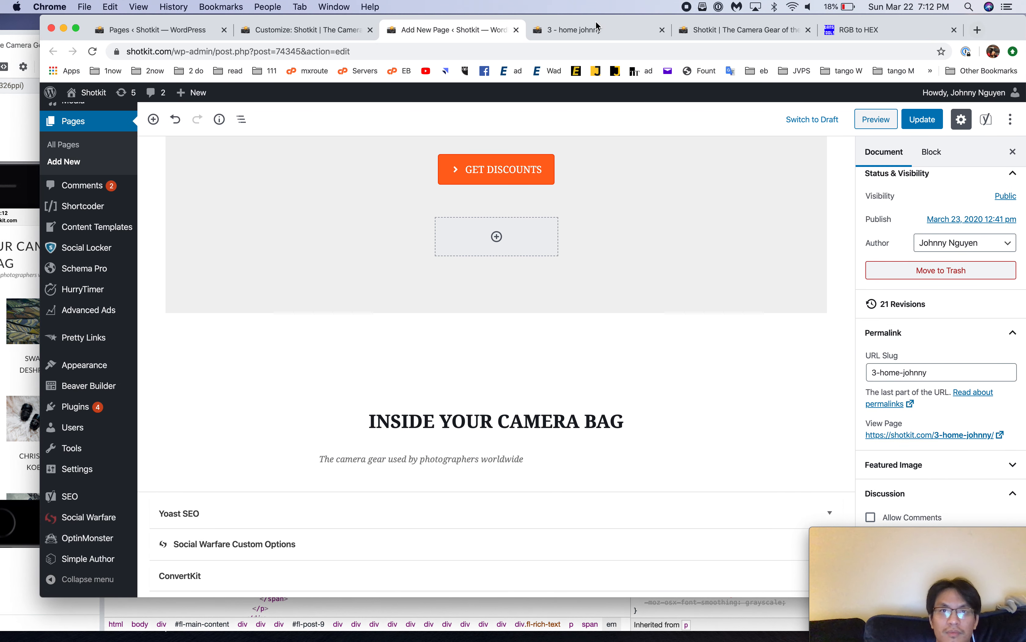
click(906, 116)
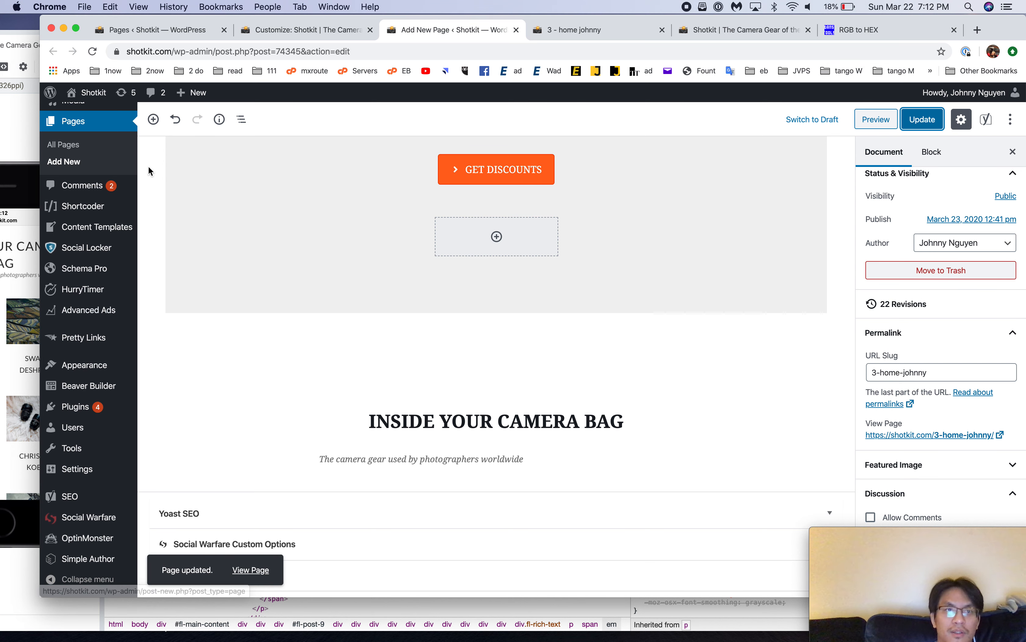
Step: Check the rebuilt Inside Your Camera Bag section on the 3 – home johnny page in Blisk
click(19, 155)
click(190, 45)
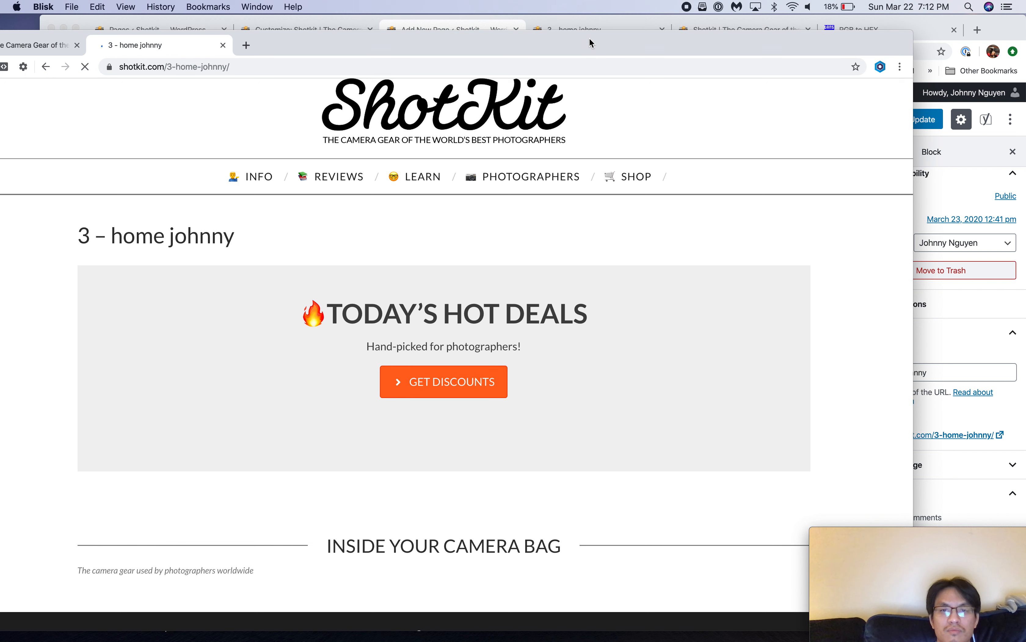
scroll(474, 424, down, 3)
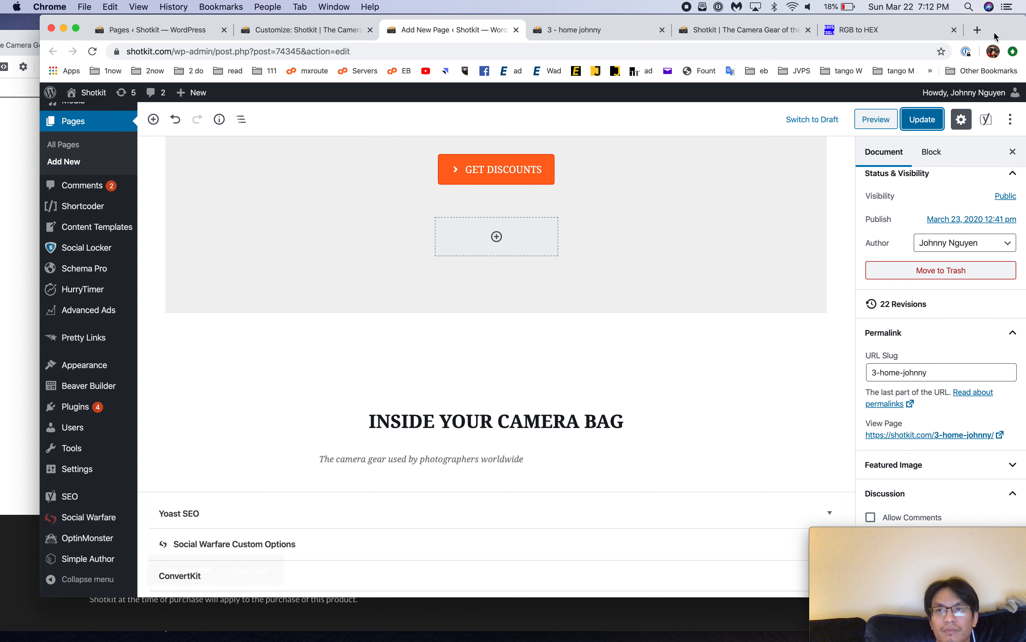
Step: Center-align the tagline paragraph below the headline in Chrome's page editor and update the page
click(995, 38)
click(449, 451)
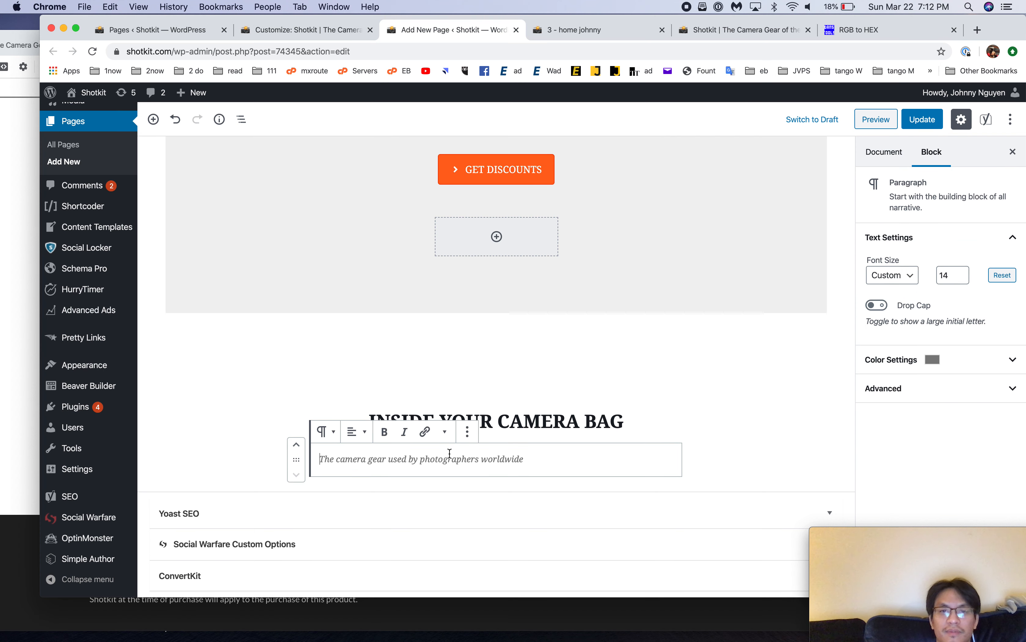
triple_click(451, 452)
click(901, 387)
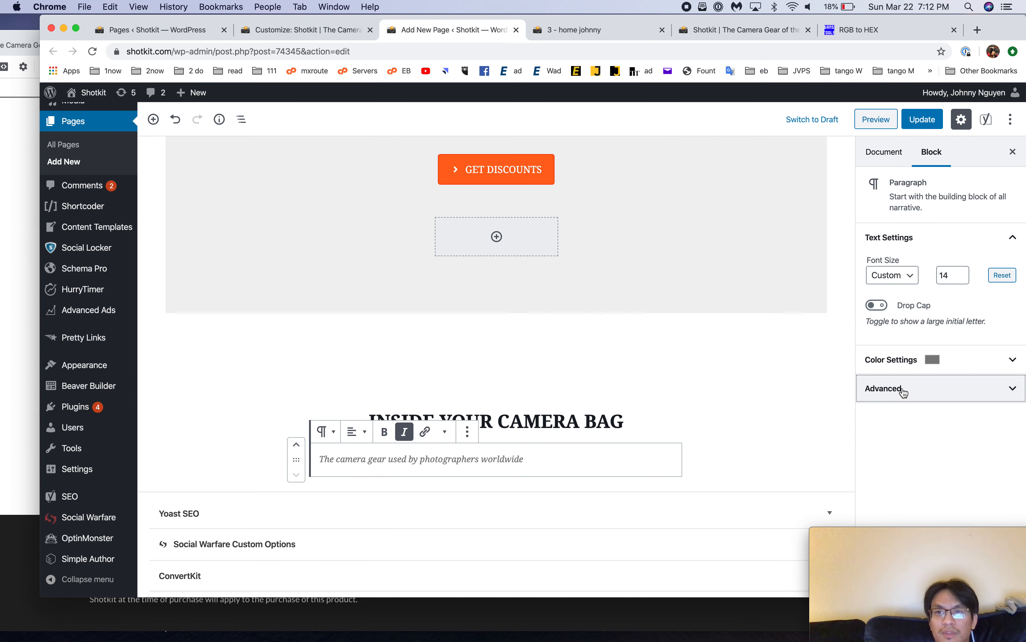
click(899, 360)
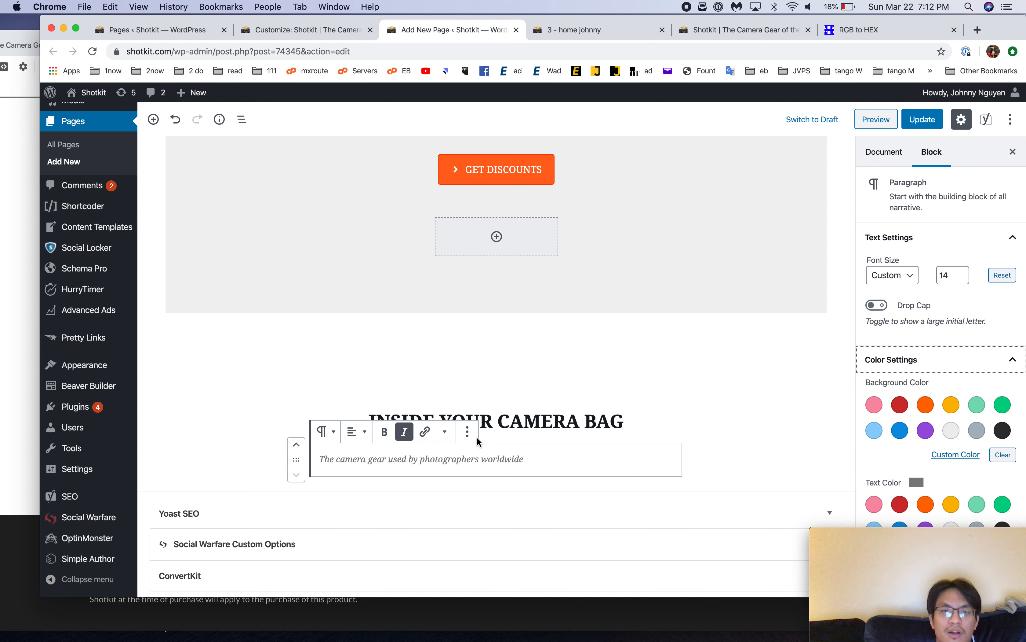
click(354, 431)
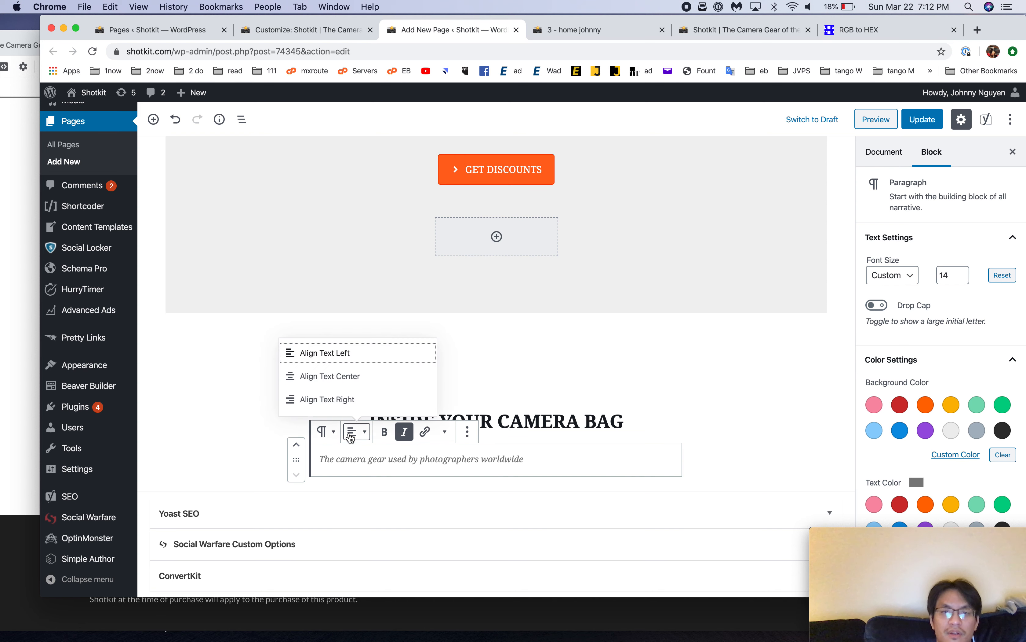
click(349, 377)
click(923, 119)
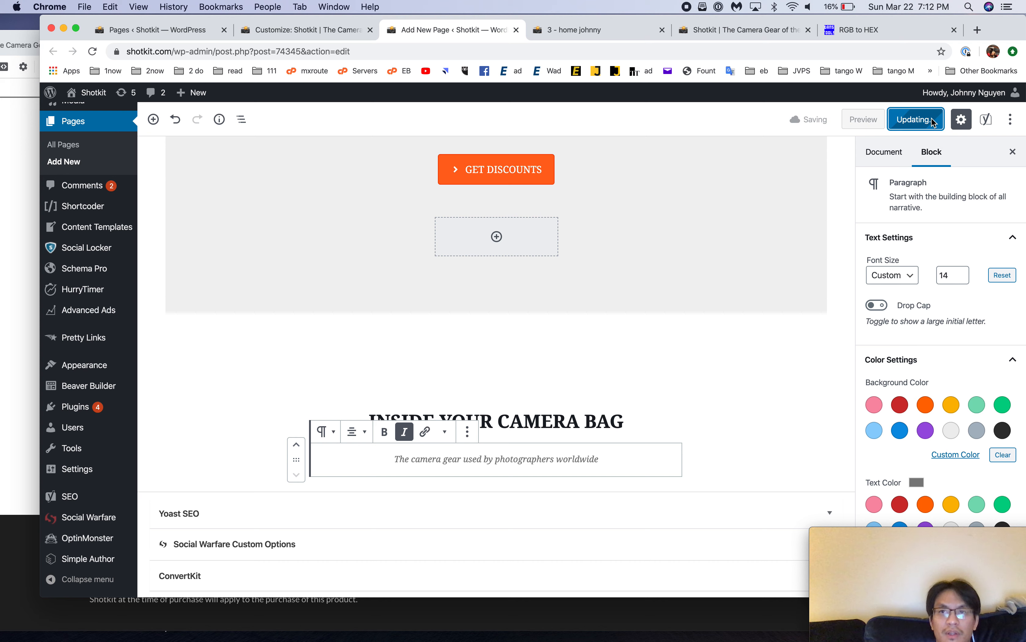
Step: Reload the 3 – home johnny page in Chrome and Blisk to check the tagline's alignment
click(610, 31)
key(super+r)
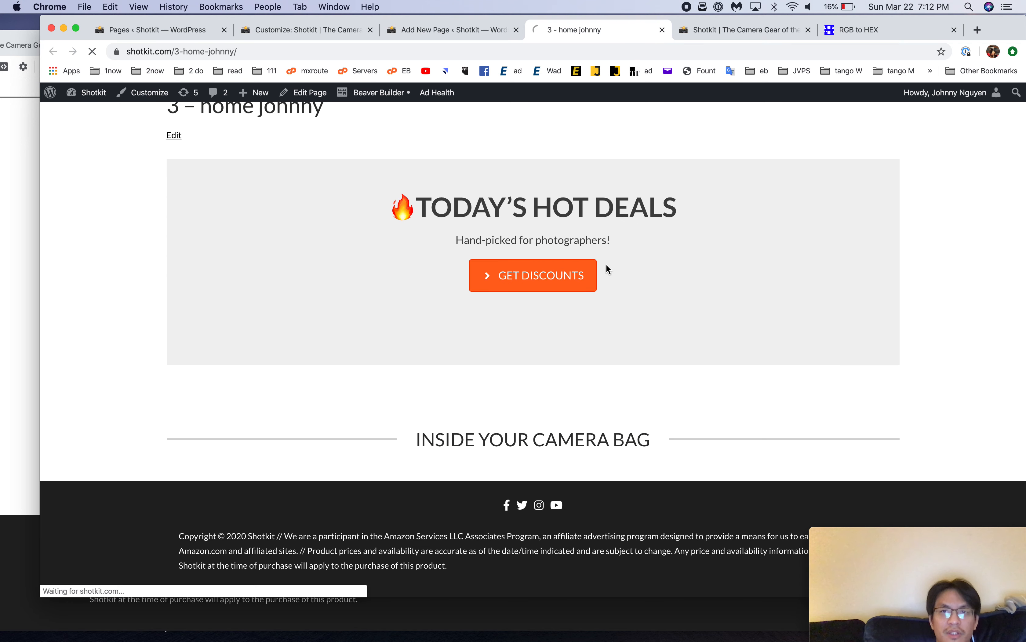
click(2, 156)
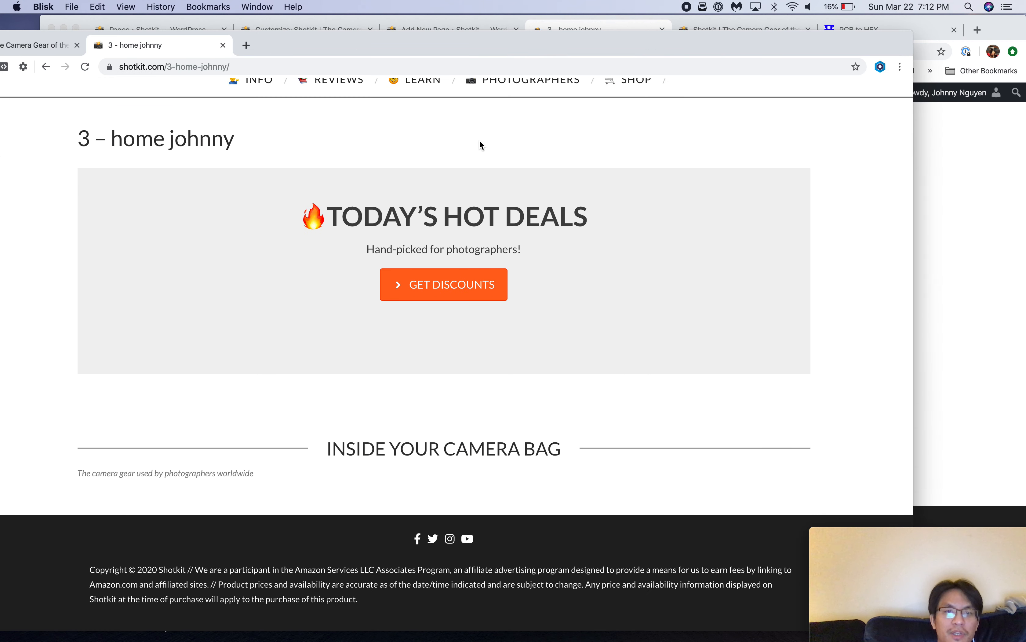
drag(722, 53, 775, 55)
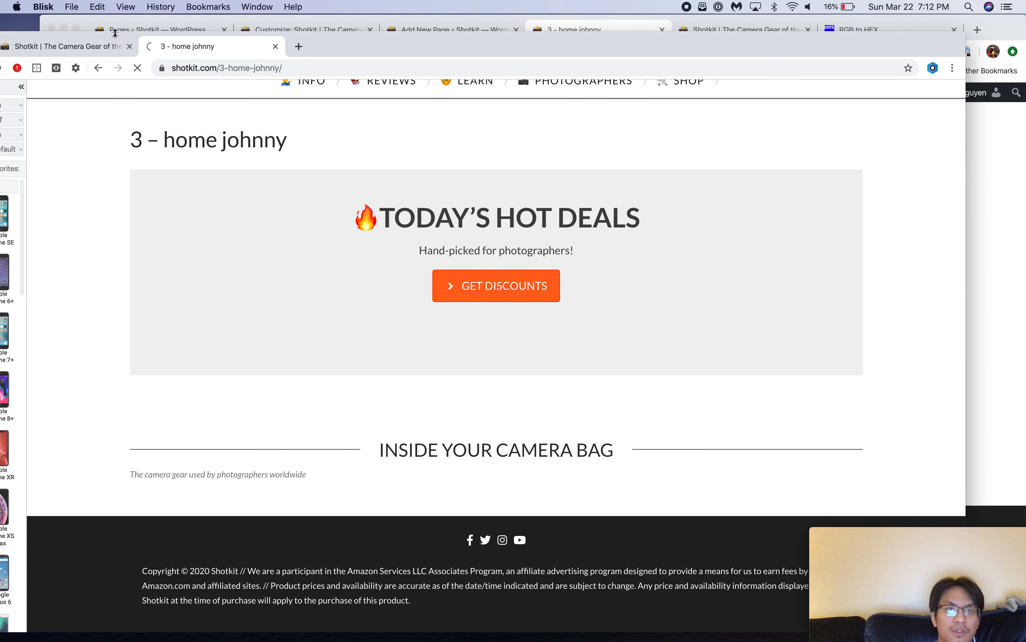
Step: Compare the headline and tagline on Shotkit's live homepage with the rebuilt page in Blisk, enlarging the page area above the developer tools
click(123, 43)
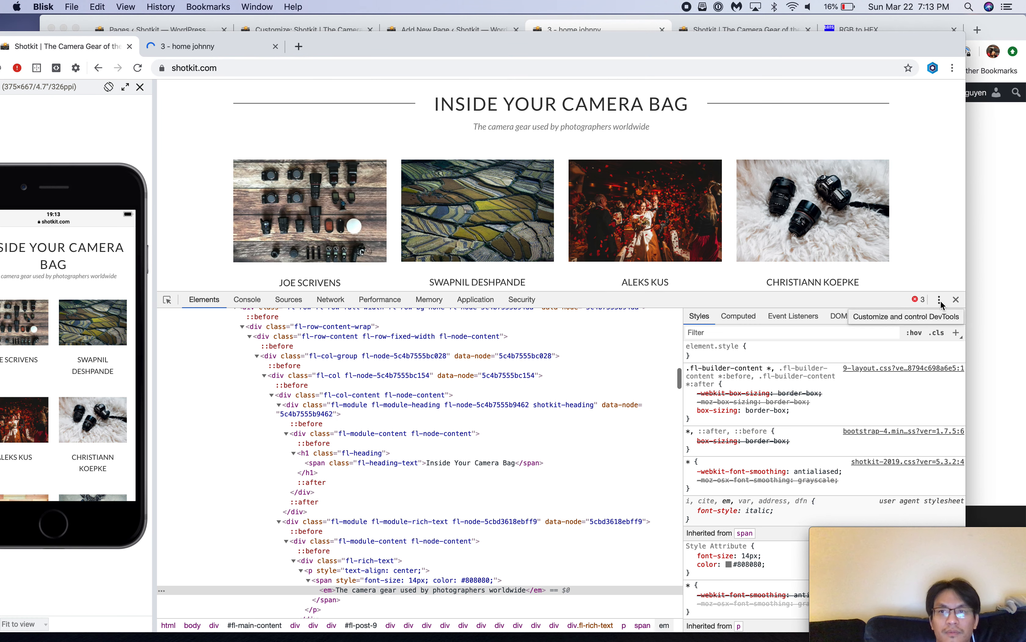
drag(898, 293, 898, 459)
scroll(717, 259, up, 5)
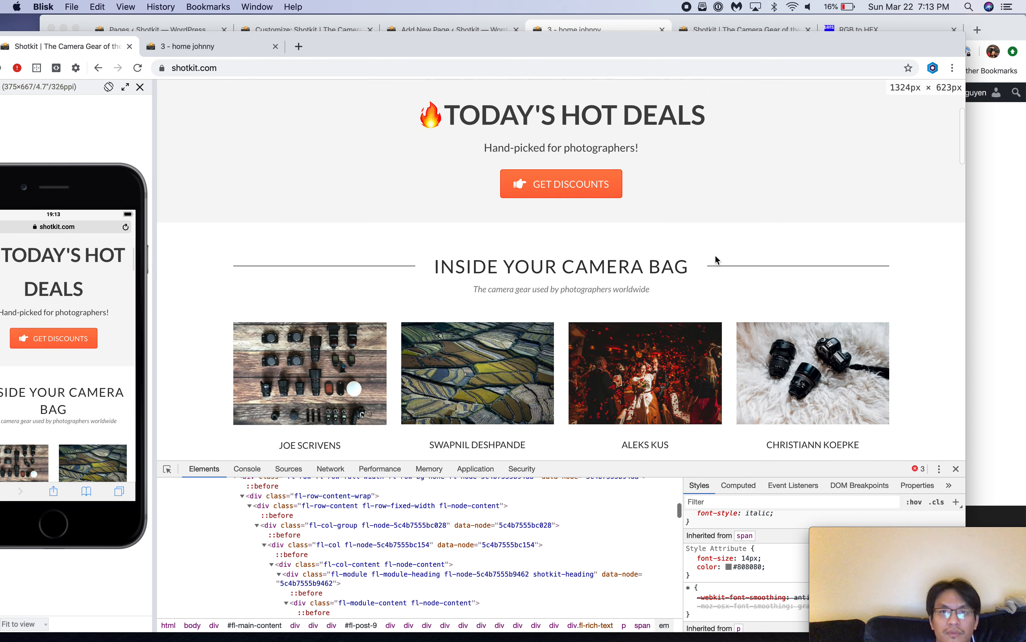
click(225, 52)
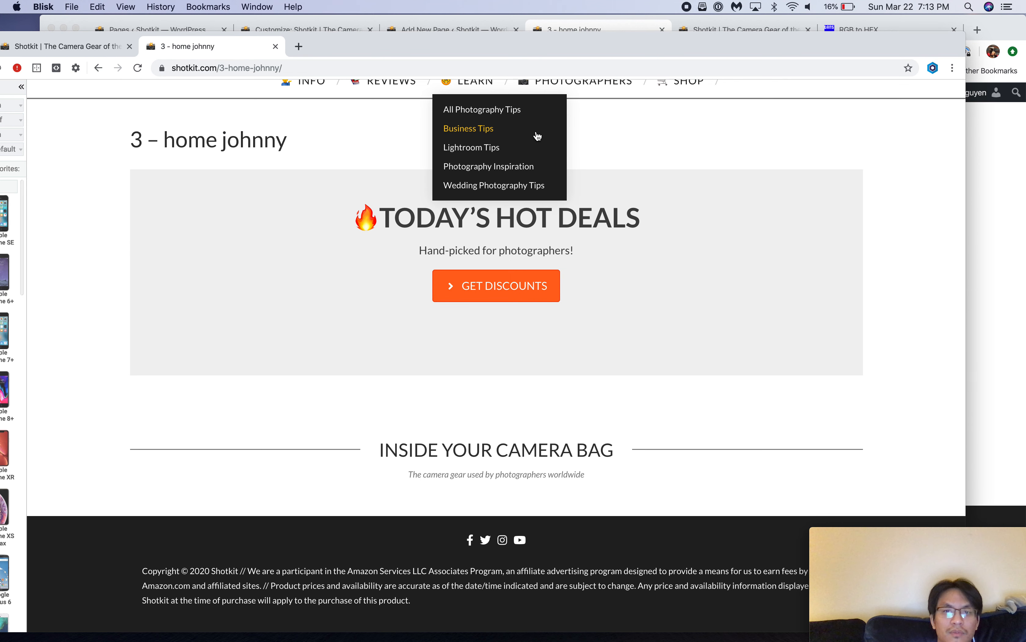
click(118, 50)
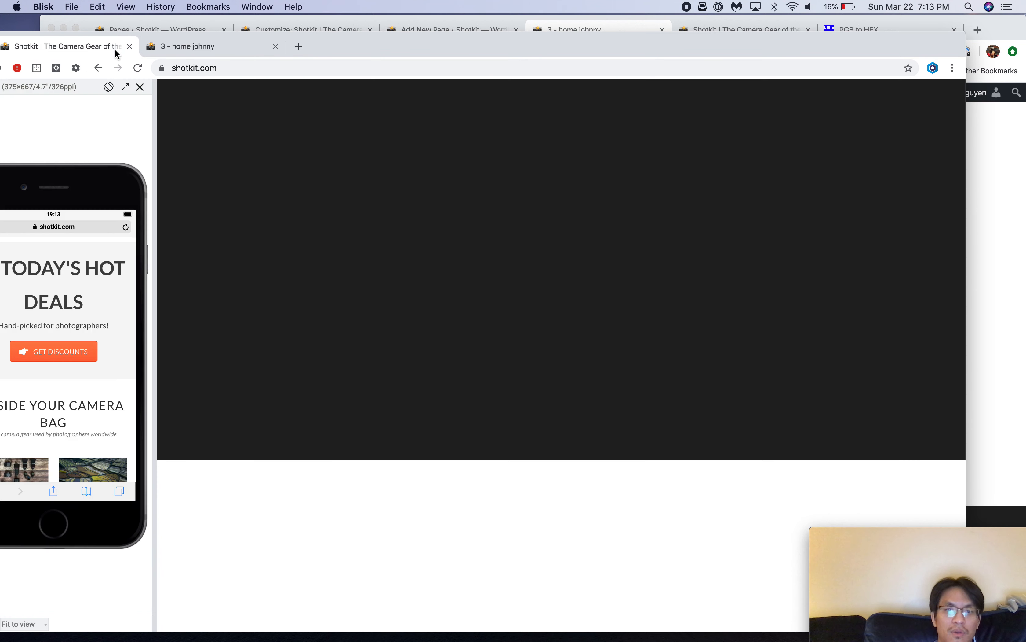
click(171, 51)
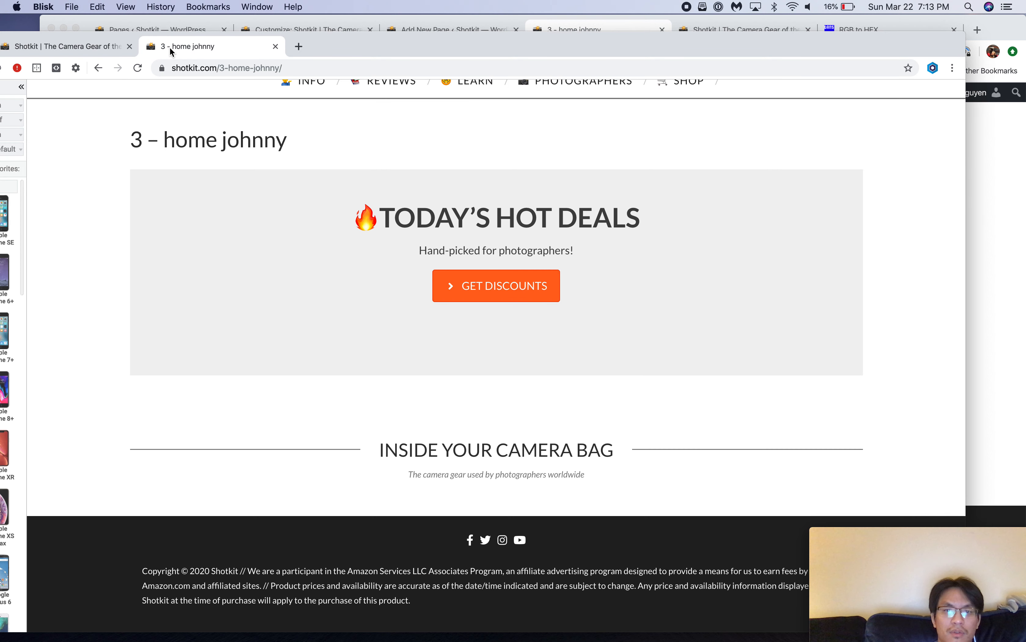
click(66, 52)
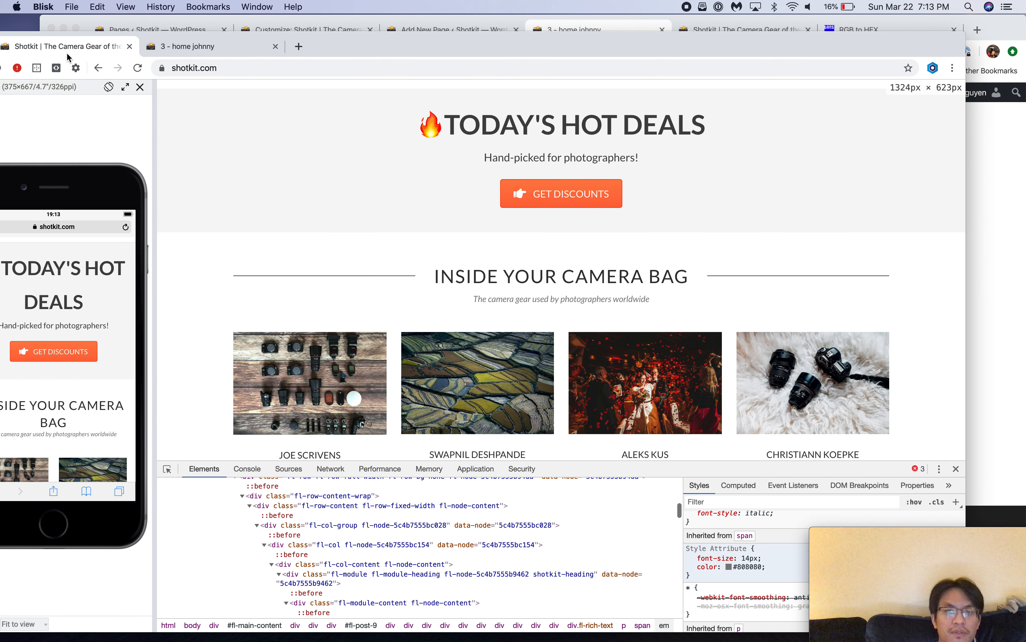
click(209, 51)
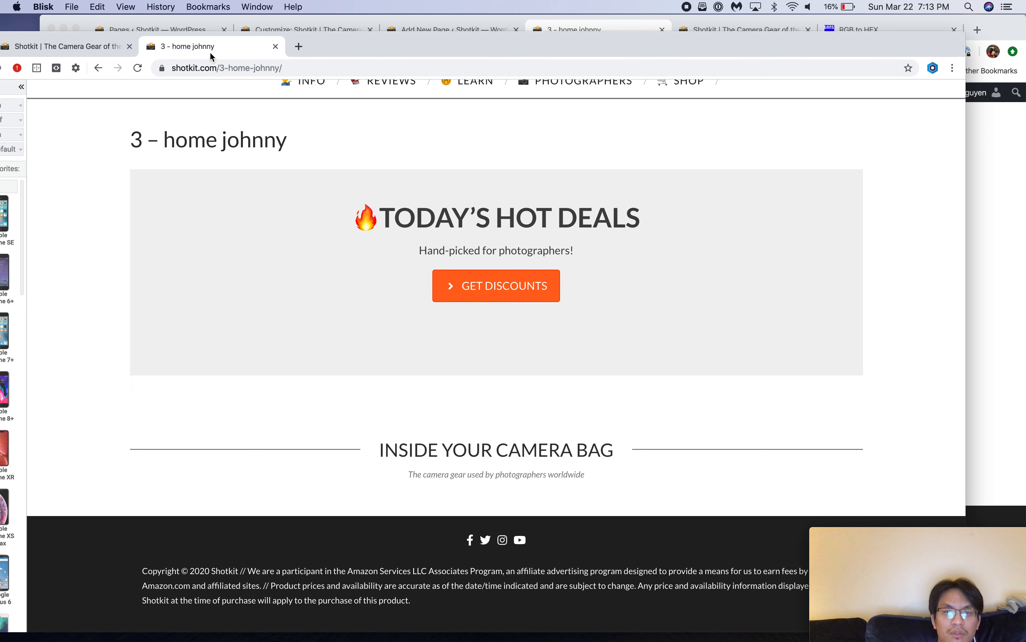
click(60, 47)
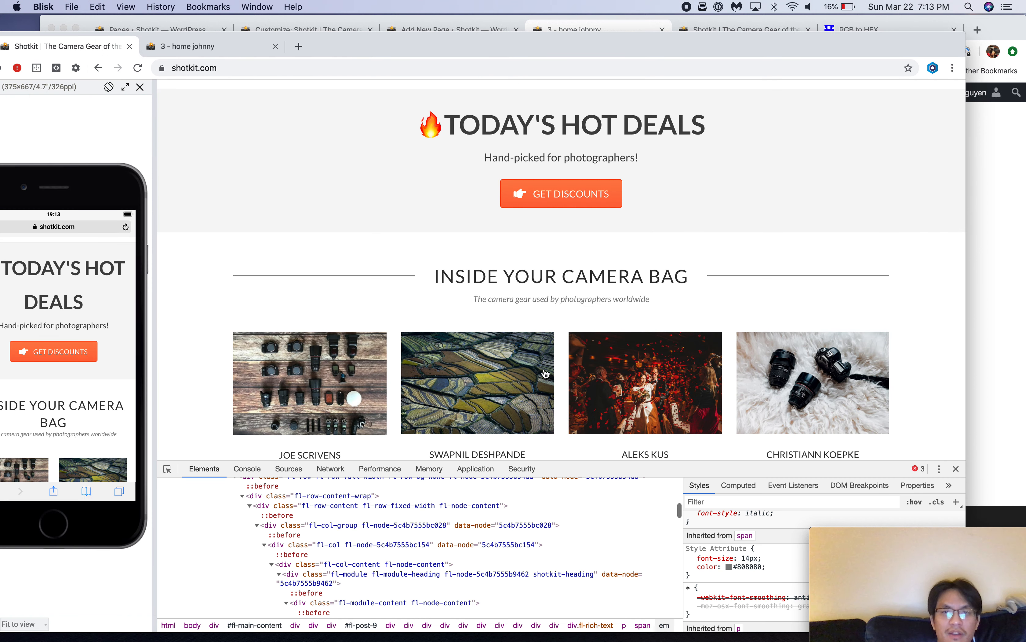
Step: Inspect the markup and styles of the Inside Your Camera Bag headline and its tagline on the live homepage
right_click(532, 271)
click(572, 338)
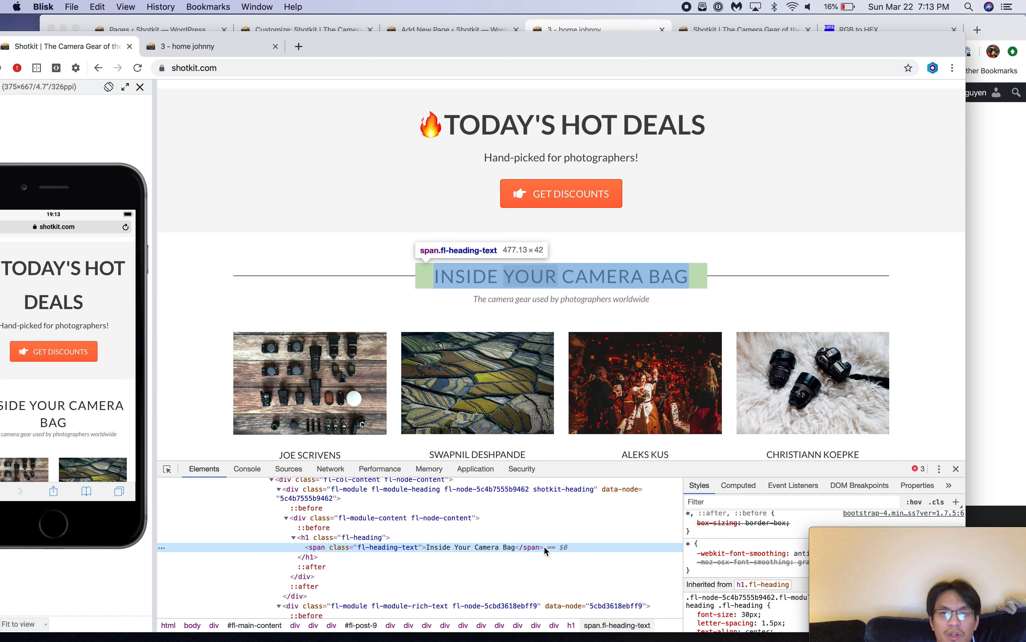
right_click(554, 299)
click(585, 366)
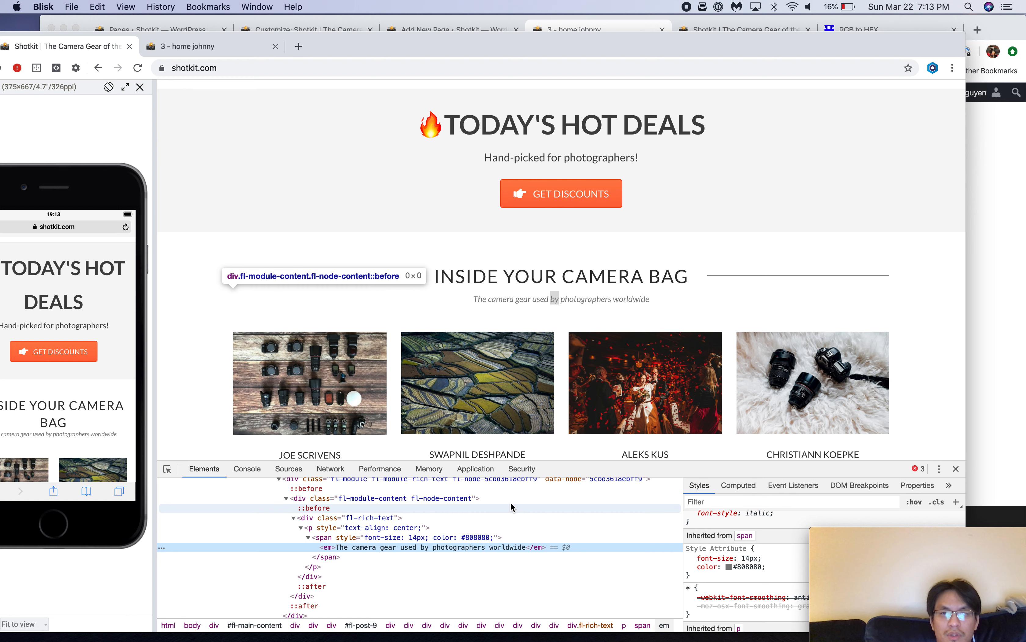
Step: Inspect the Inside Your Camera Bag headline's markup and styles on the rebuilt 3 – home johnny page
click(212, 47)
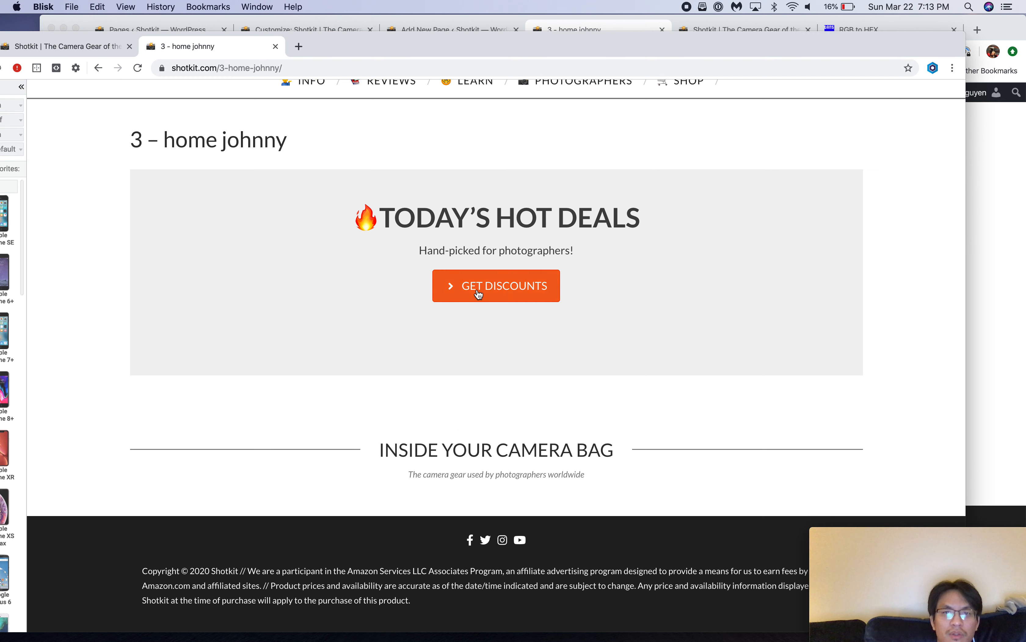
right_click(449, 449)
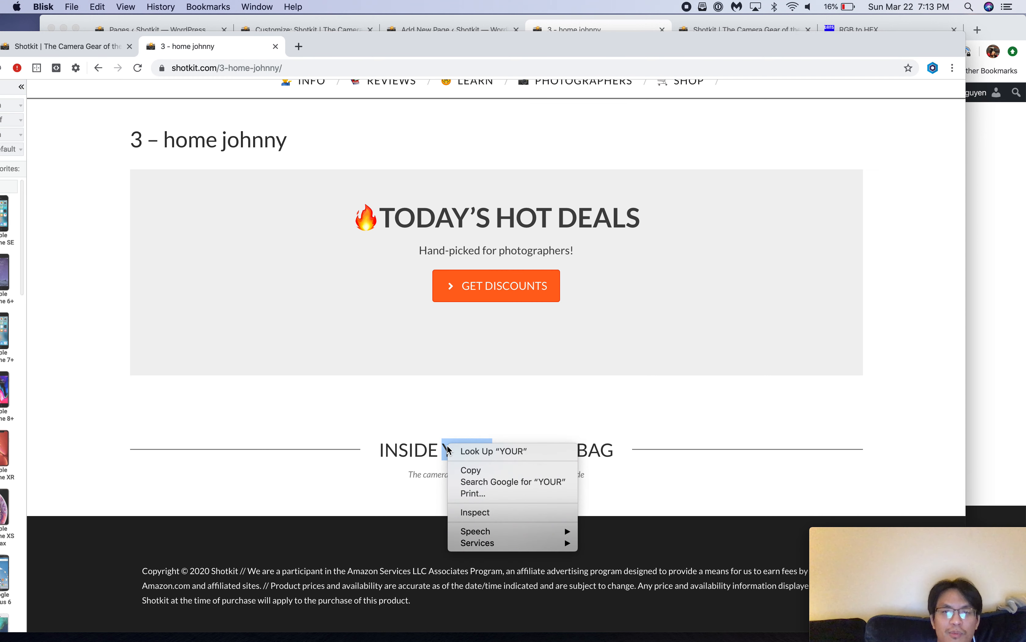
click(477, 512)
scroll(620, 363, down, 2)
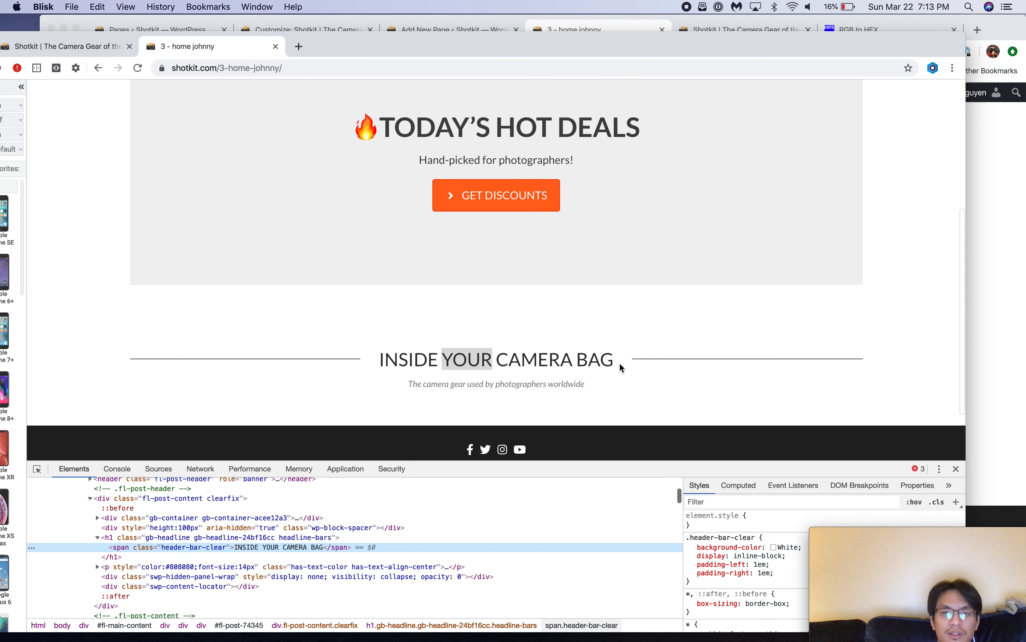
scroll(622, 367, down, 2)
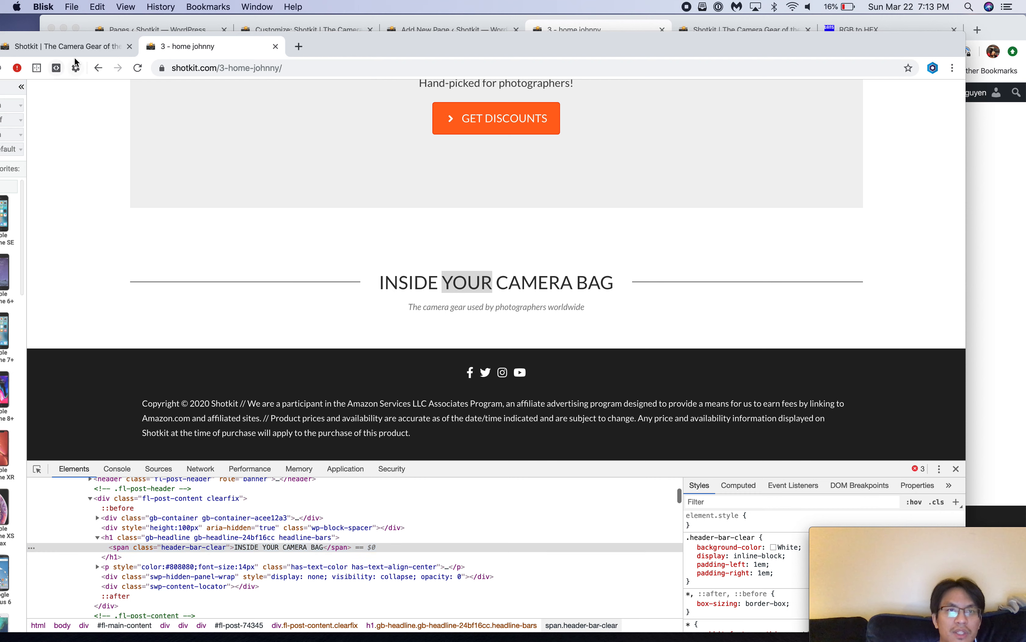
Step: Compare the headline's lettering and spacing between the live homepage and the rebuilt page once more
click(95, 45)
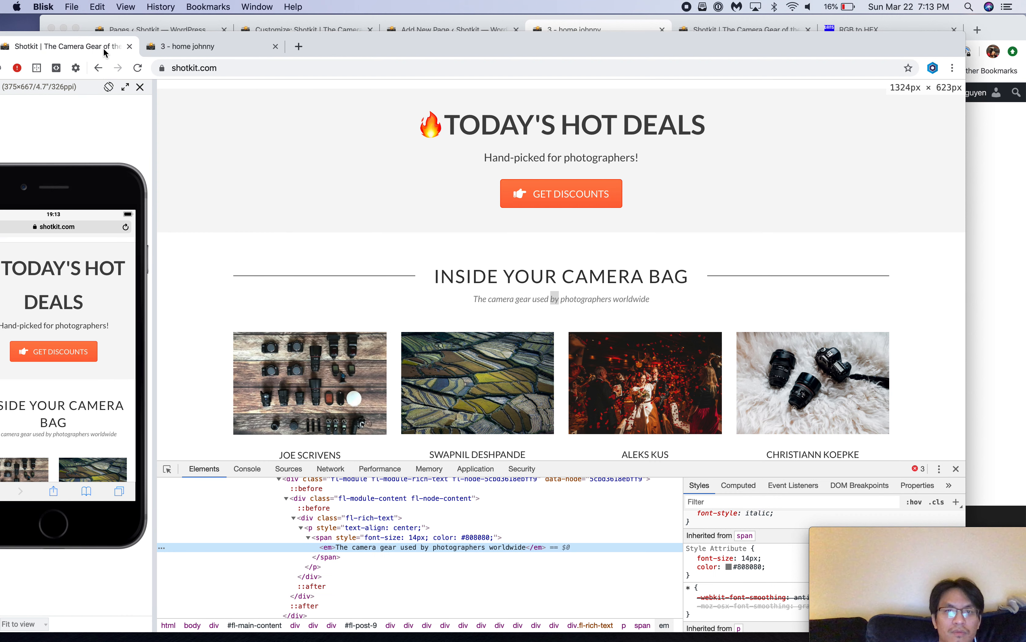
click(215, 54)
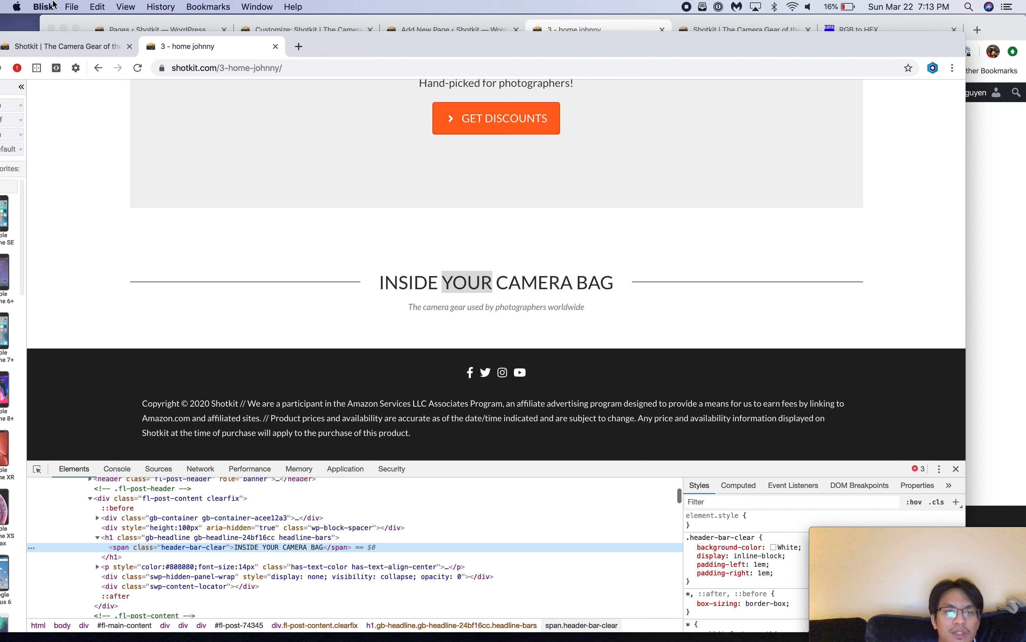
click(92, 48)
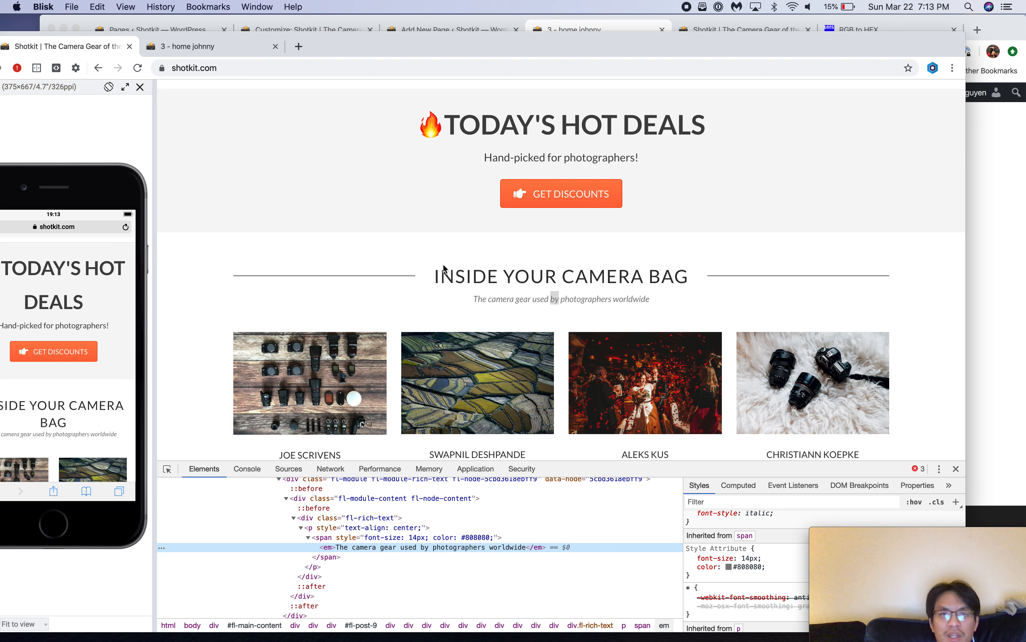
key(ctrl+Tab)
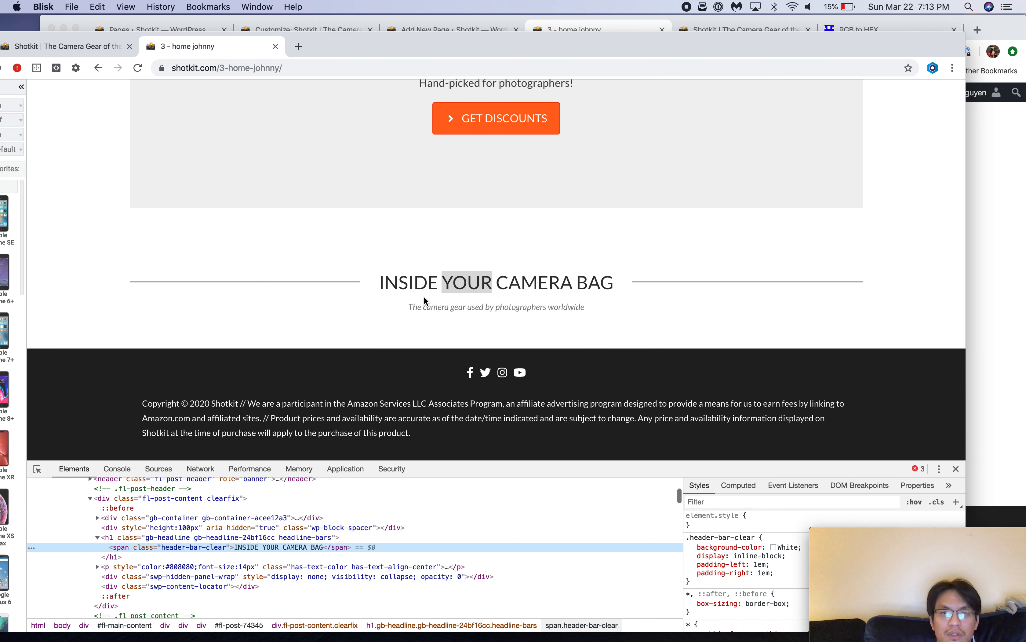
click(105, 45)
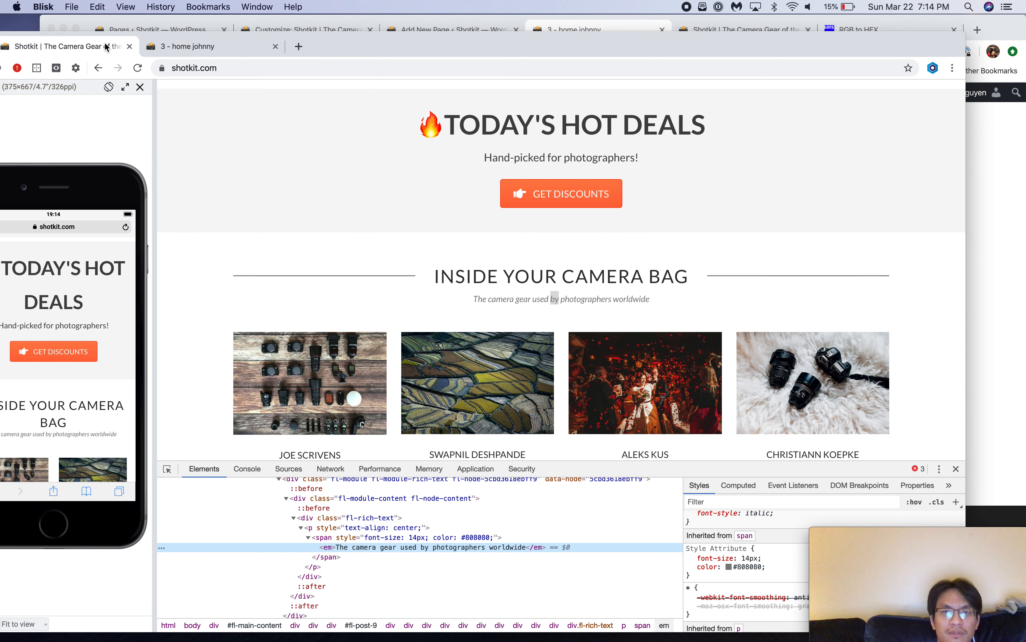
Step: Inspect the live headline again and enlarge the developer tools to read its font size and letter spacing
right_click(499, 276)
click(526, 309)
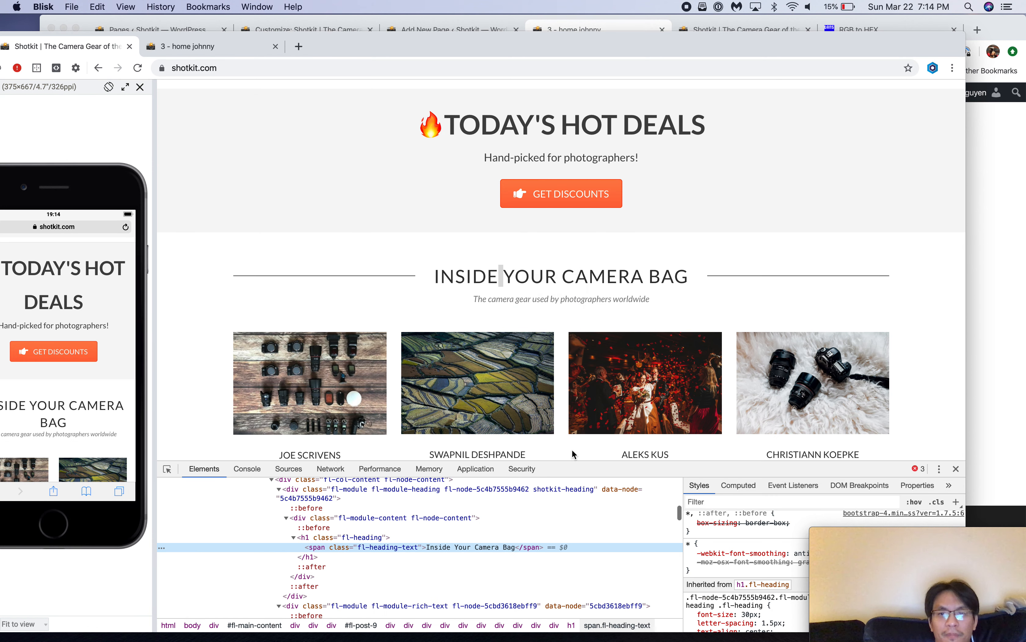
drag(827, 460, 826, 333)
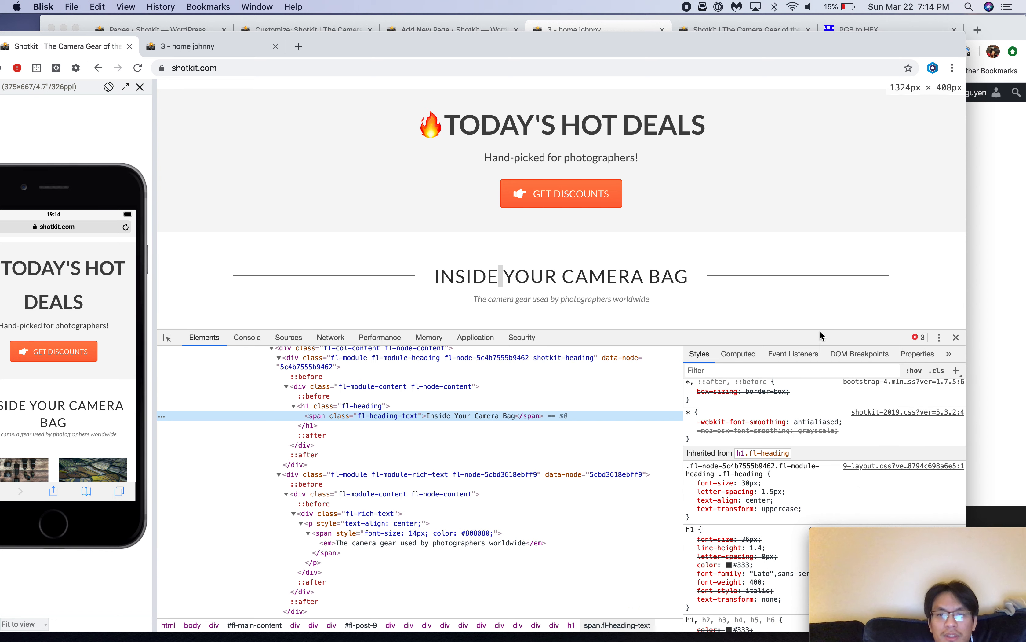
Step: Switch to Chrome and open the Inside Your Camera Bag headline's typography settings in the page editor
key(super+Tab)
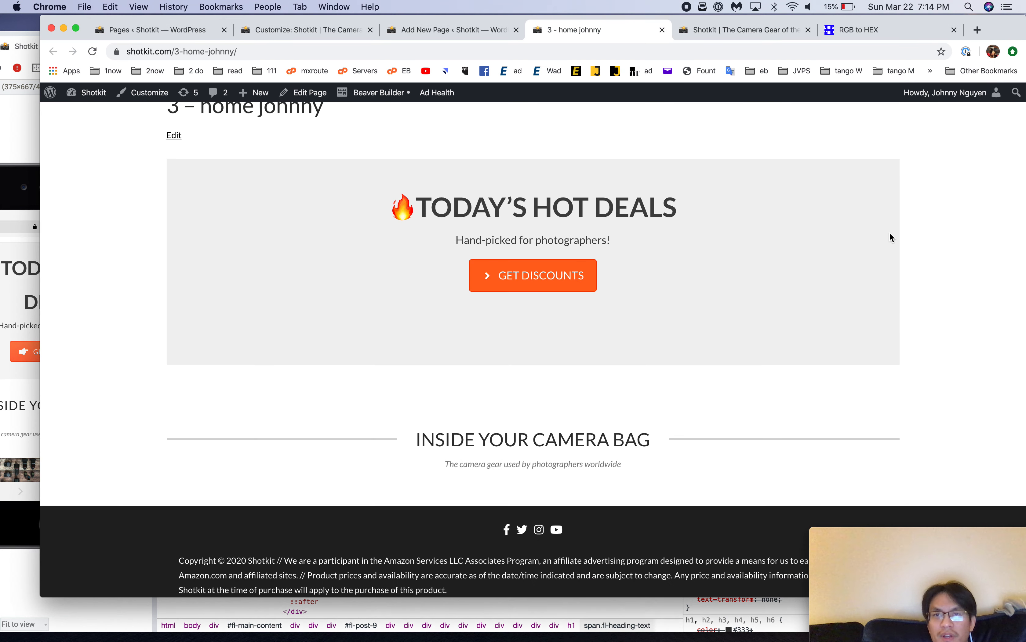
click(735, 39)
click(429, 31)
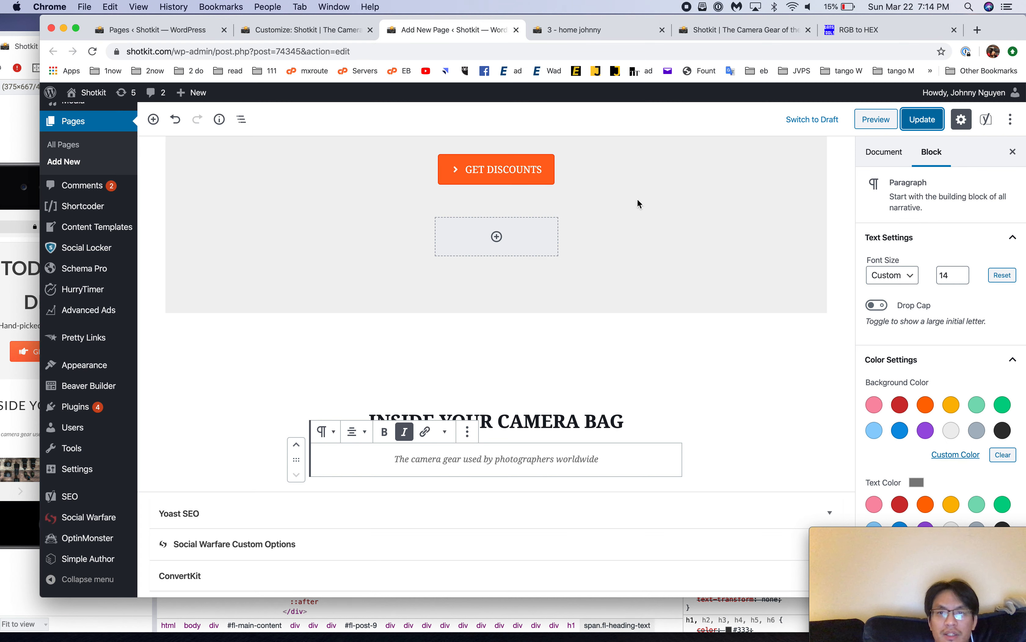
triple_click(520, 422)
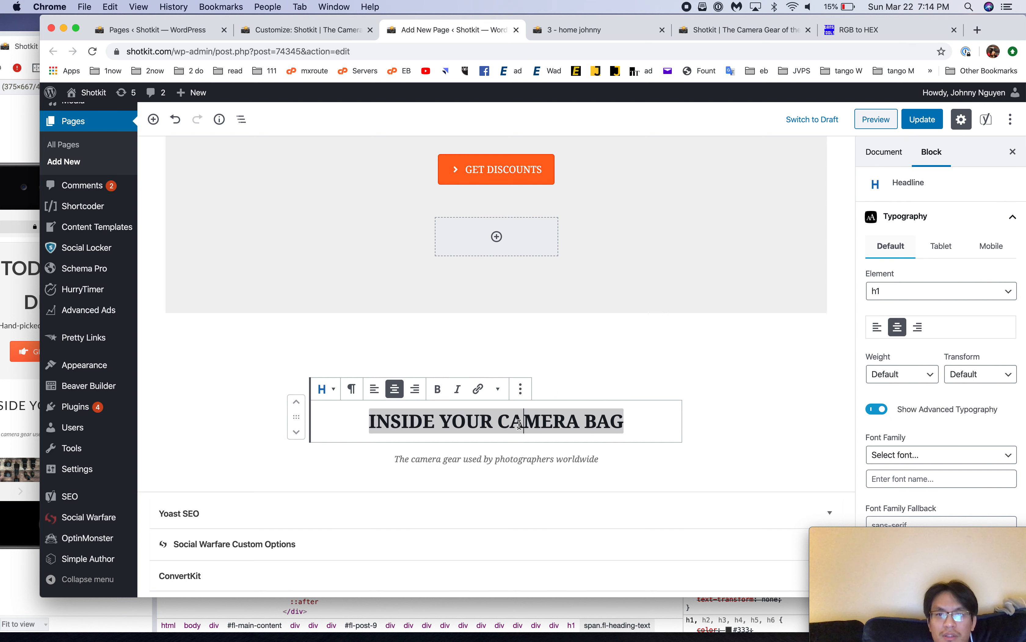
scroll(971, 429, down, 5)
Step: Try a letter spacing of 1.5 em on the Inside Your Camera Bag headline, then clear the value
click(965, 434)
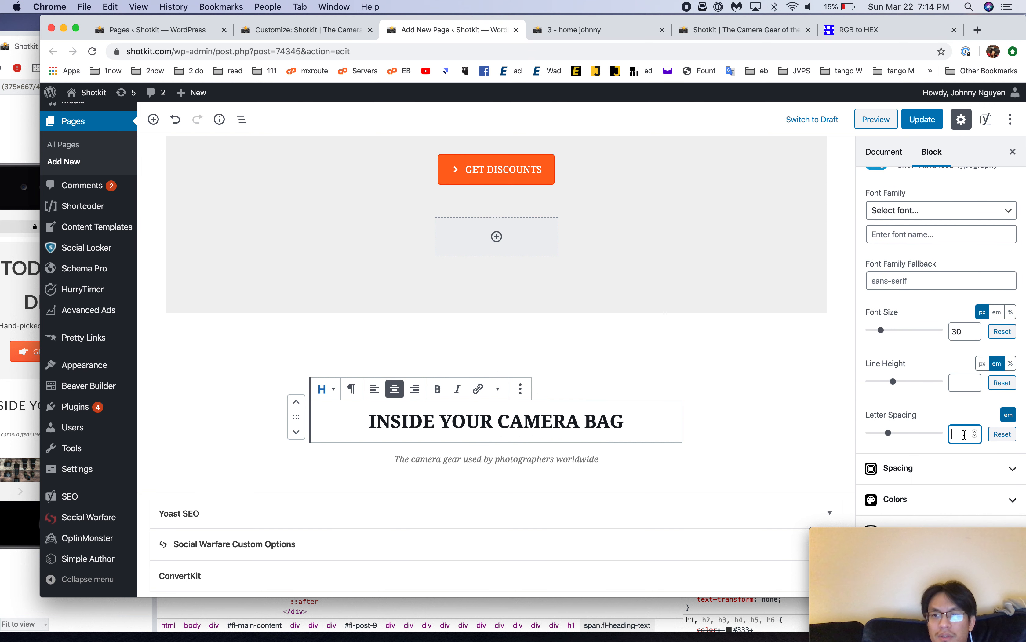
text(1.5)
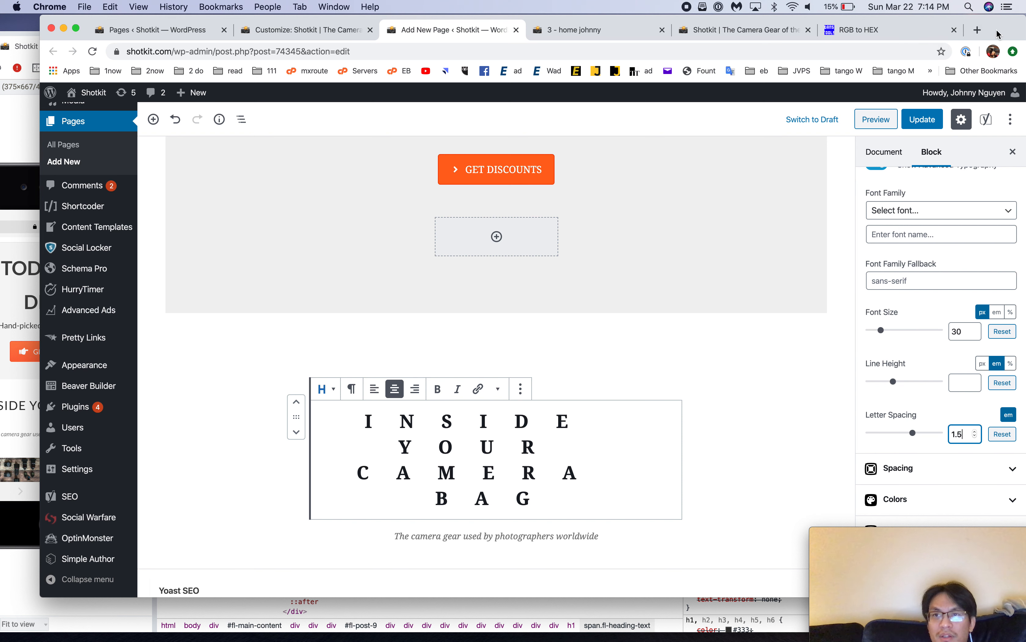
drag(998, 30, 960, 30)
scroll(949, 302, down, 1)
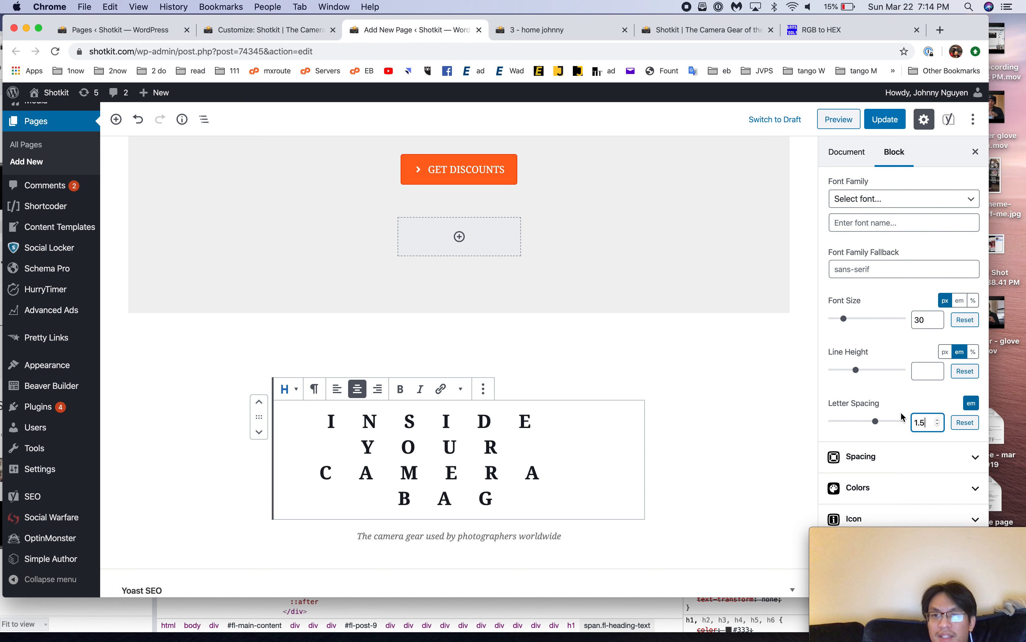
click(969, 411)
click(930, 422)
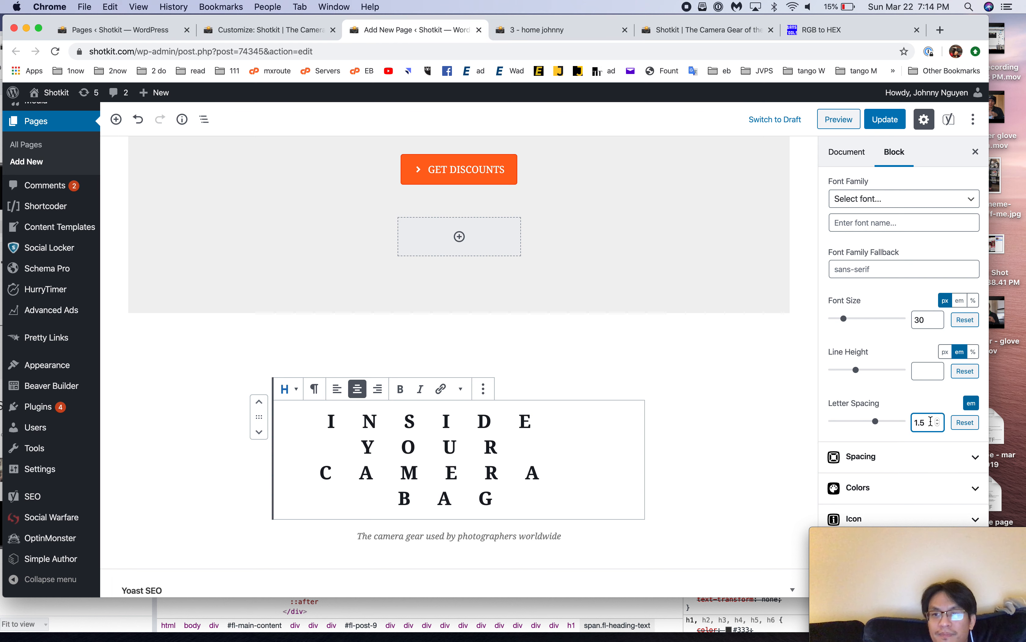
key(BackSpace)
key(BackSpace)
key(BackSpace)
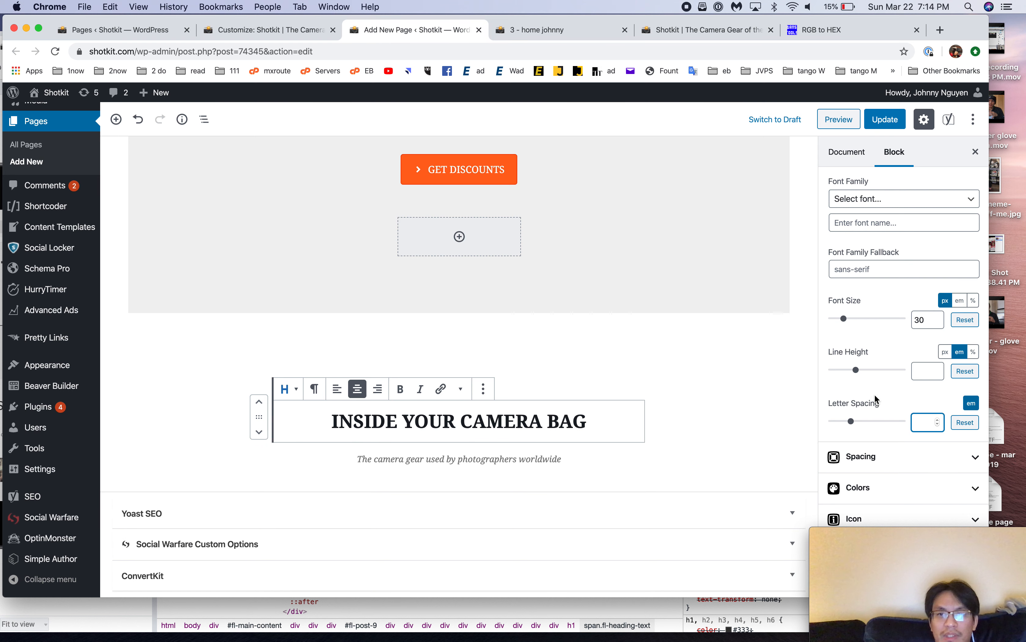
Step: Set the headline's letter spacing to 0.1 em and update the page to check it on the published version
drag(851, 425, 854, 428)
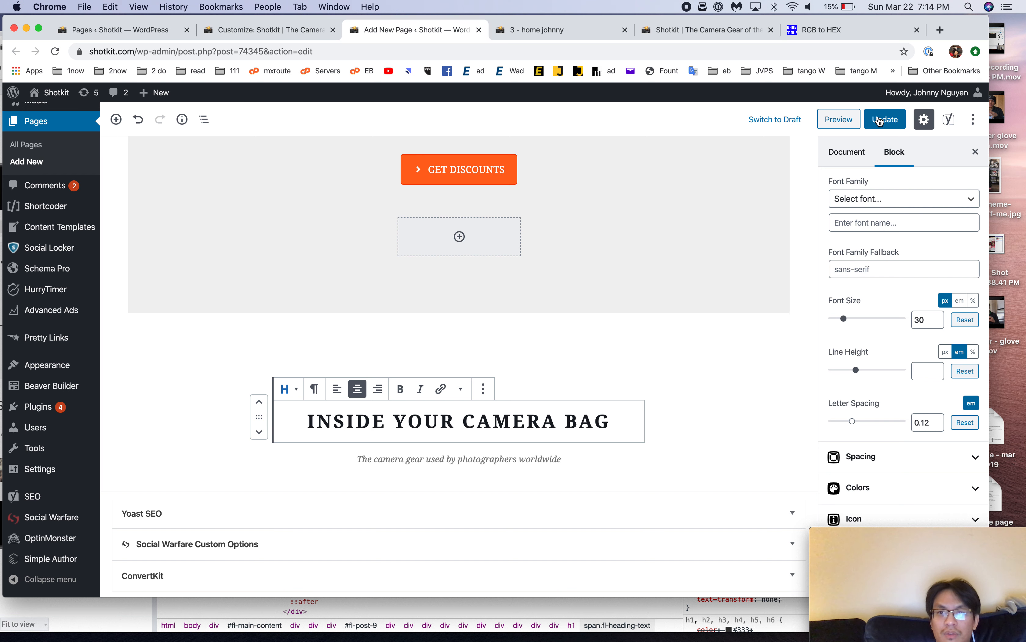
click(937, 424)
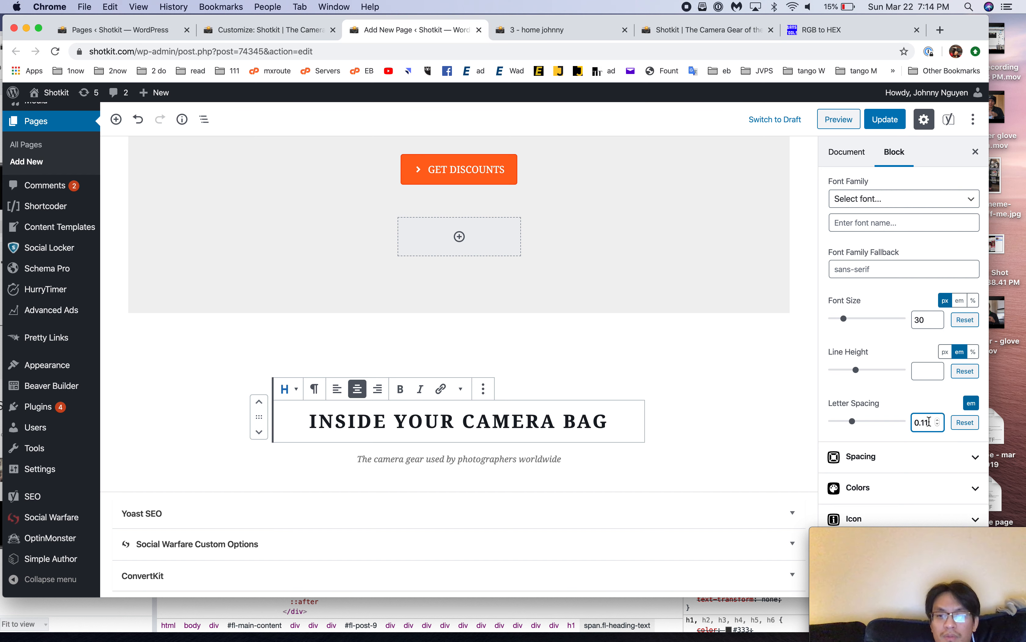
key(BackSpace)
click(885, 120)
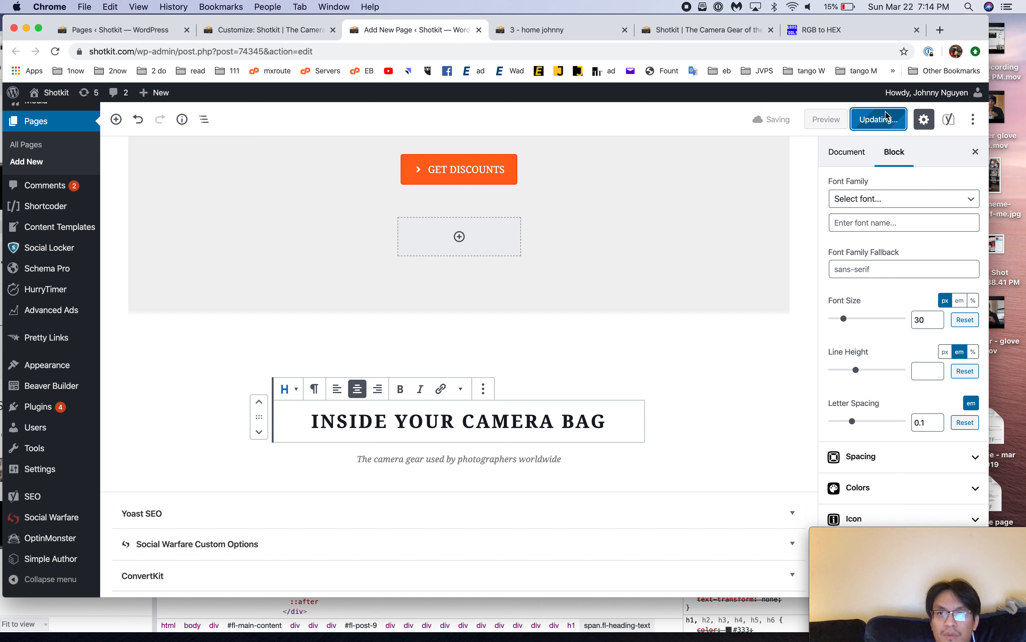
click(589, 32)
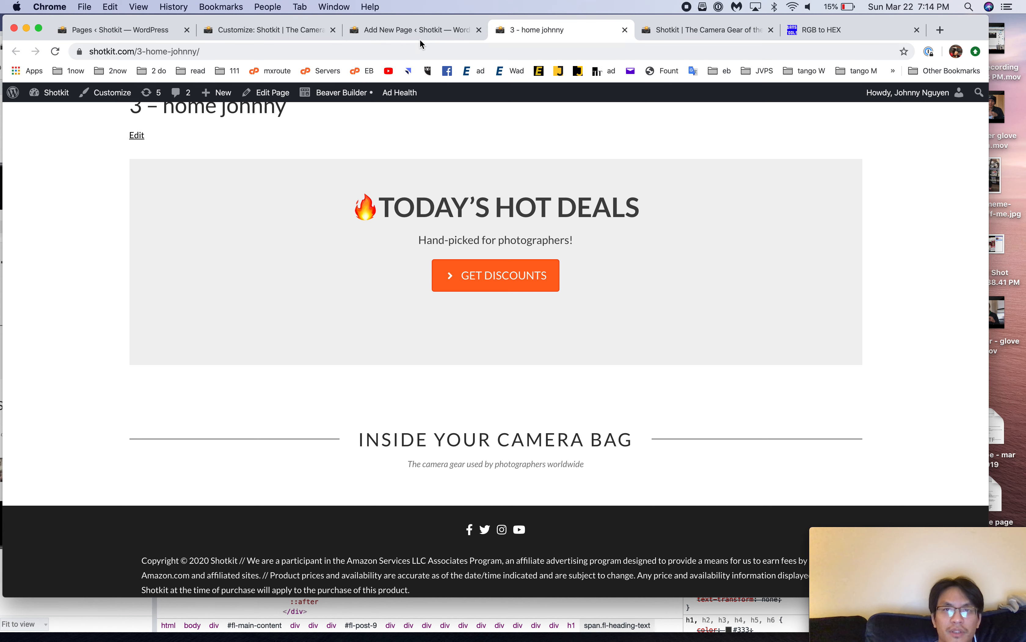
Step: Lower the headline's letter spacing to 0.08 em, update the page and reload the published version
click(418, 30)
double_click(930, 425)
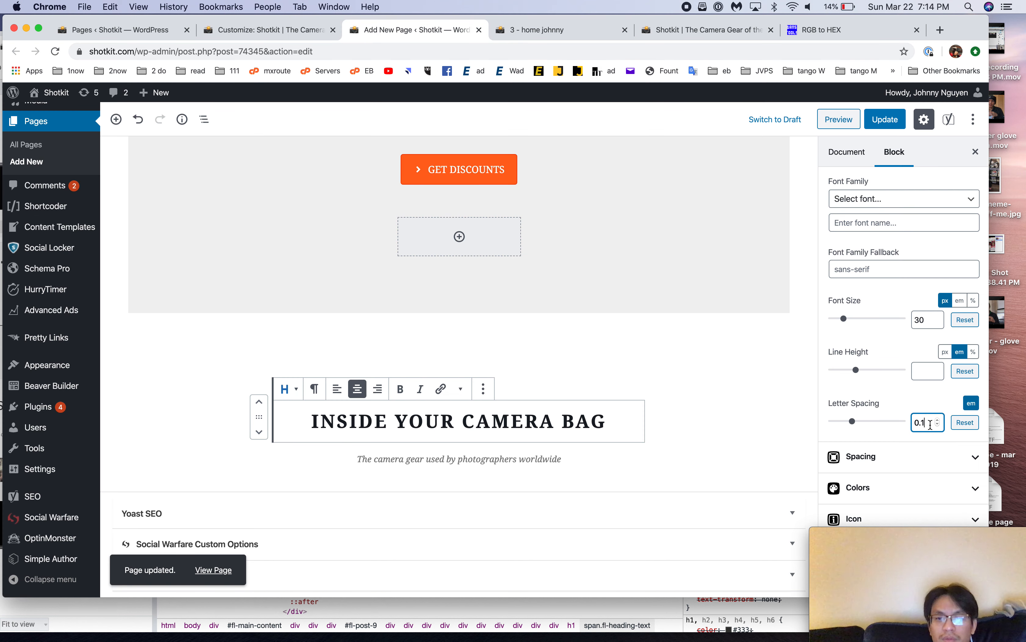
key(BackSpace)
text(8)
key(BackSpace)
text(.)
key(BackSpace)
text(8)
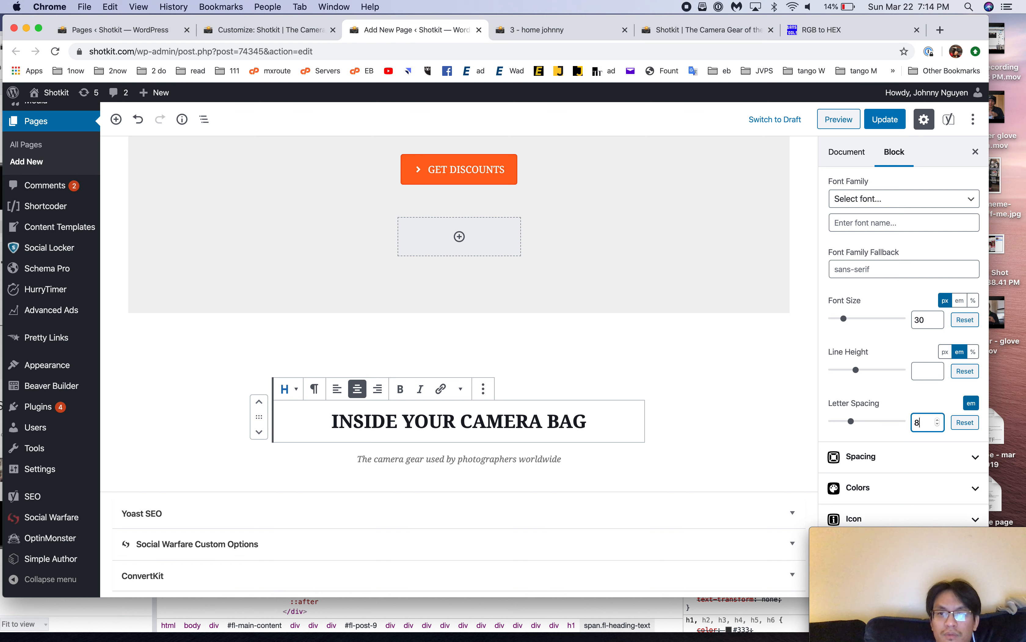
text(.1)
key(Down)
key(Down)
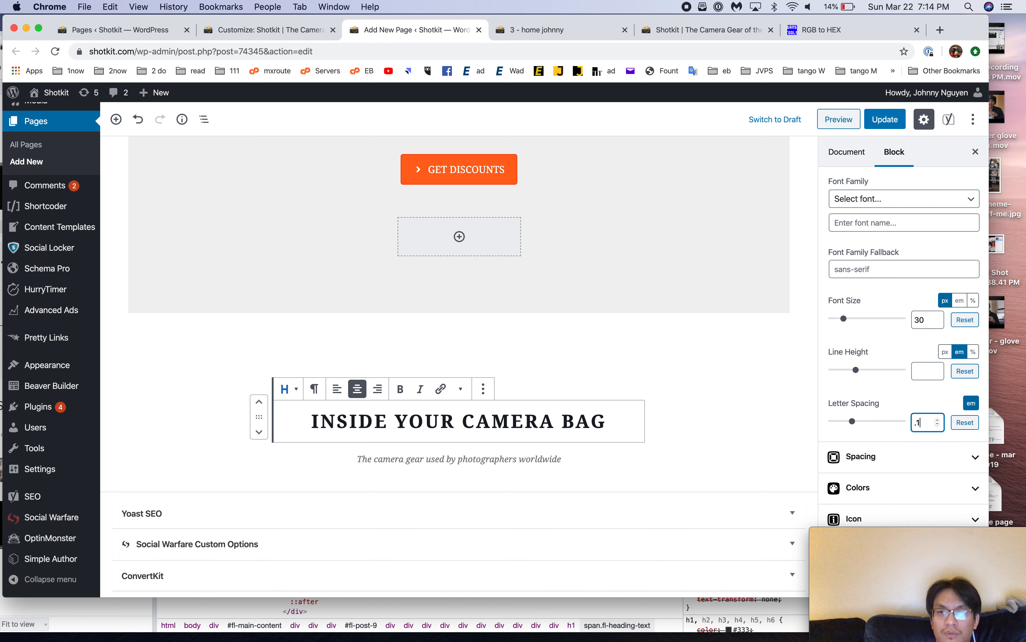
click(886, 120)
click(599, 30)
key(super+r)
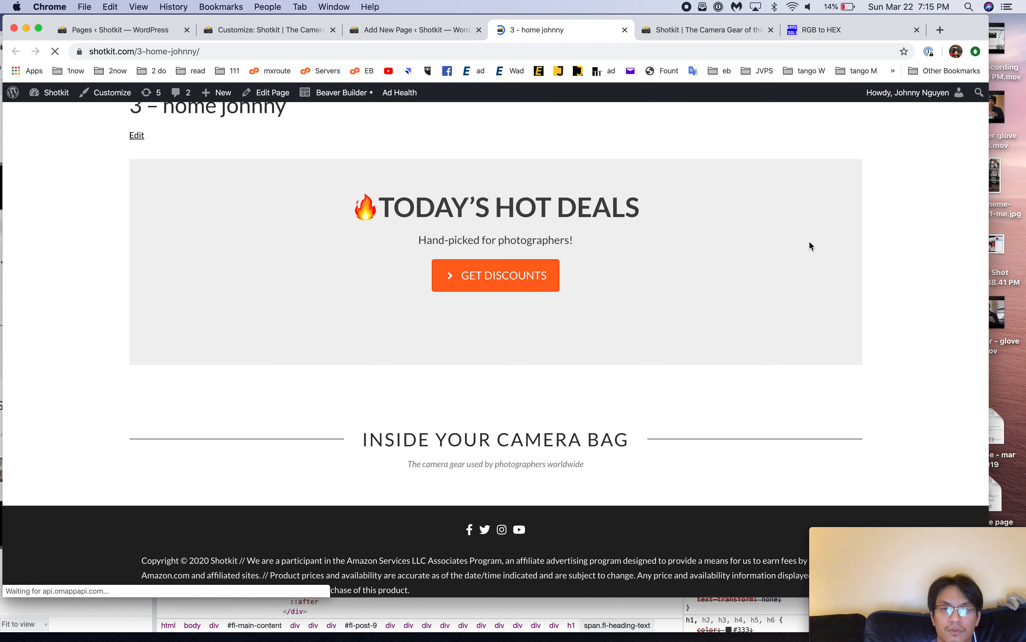
Step: Set the headline's letter spacing to 0.06 em, update the page and reload the published version
click(456, 31)
click(929, 422)
key(Down)
key(Down)
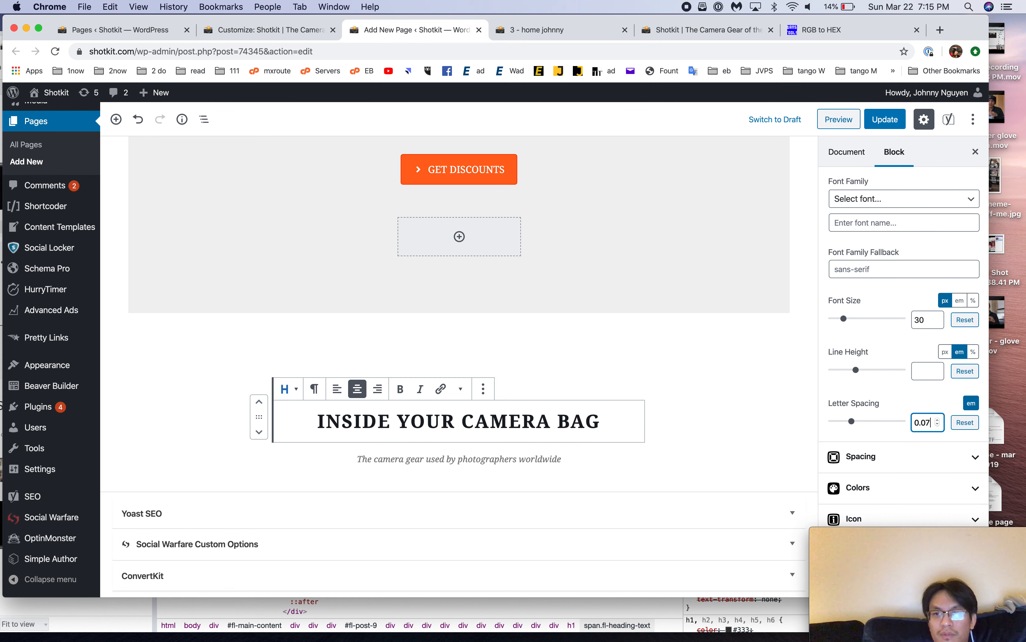
click(886, 120)
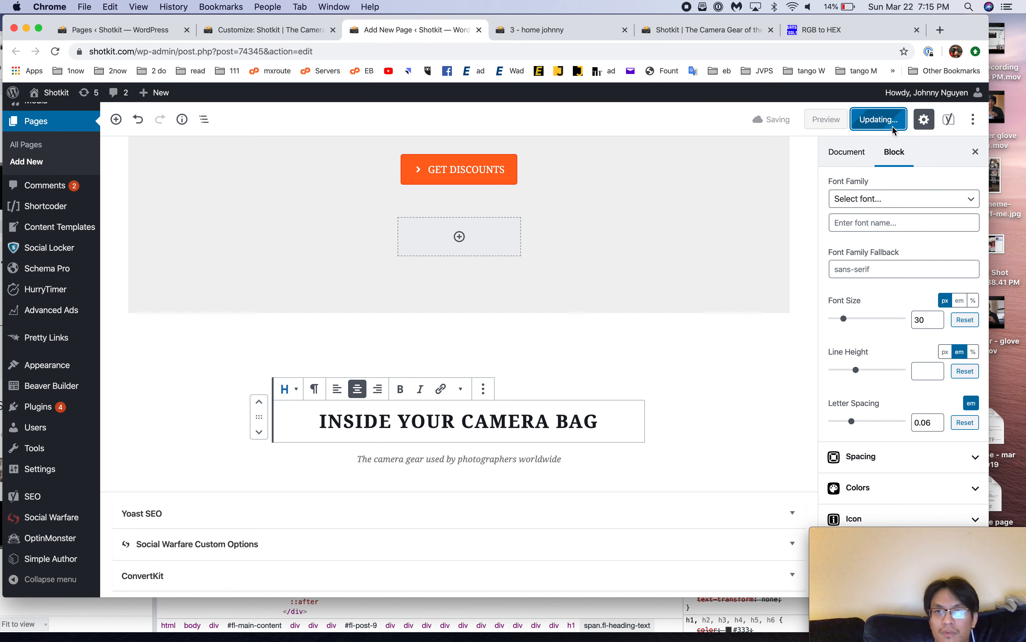
click(591, 28)
key(super+r)
Step: Compare the Inside Your Camera Bag headline on the rebuilt page with the live homepage in Blisk
drag(954, 26, 991, 27)
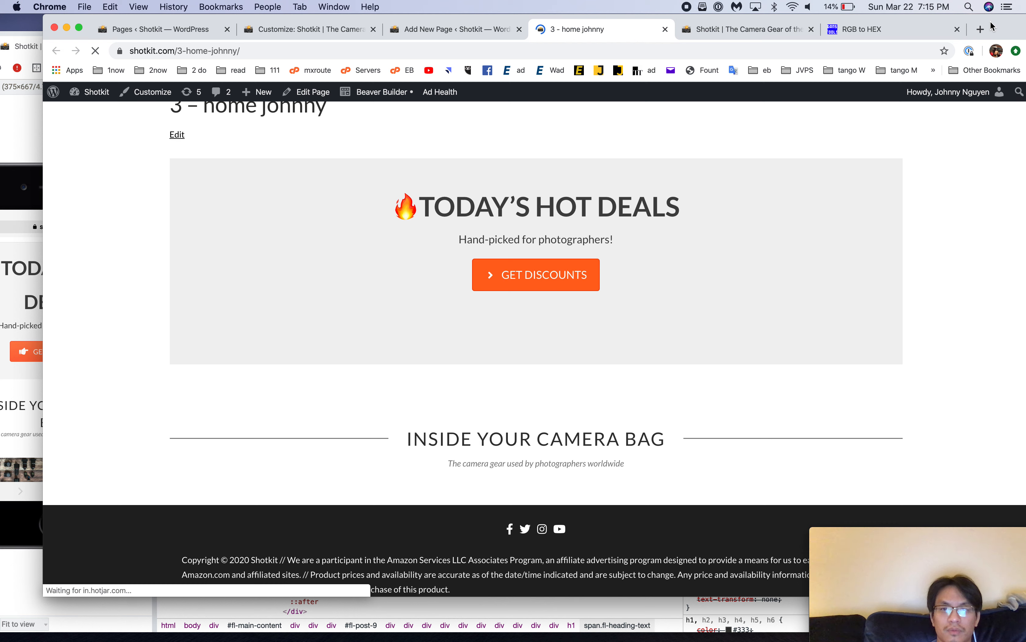
click(22, 111)
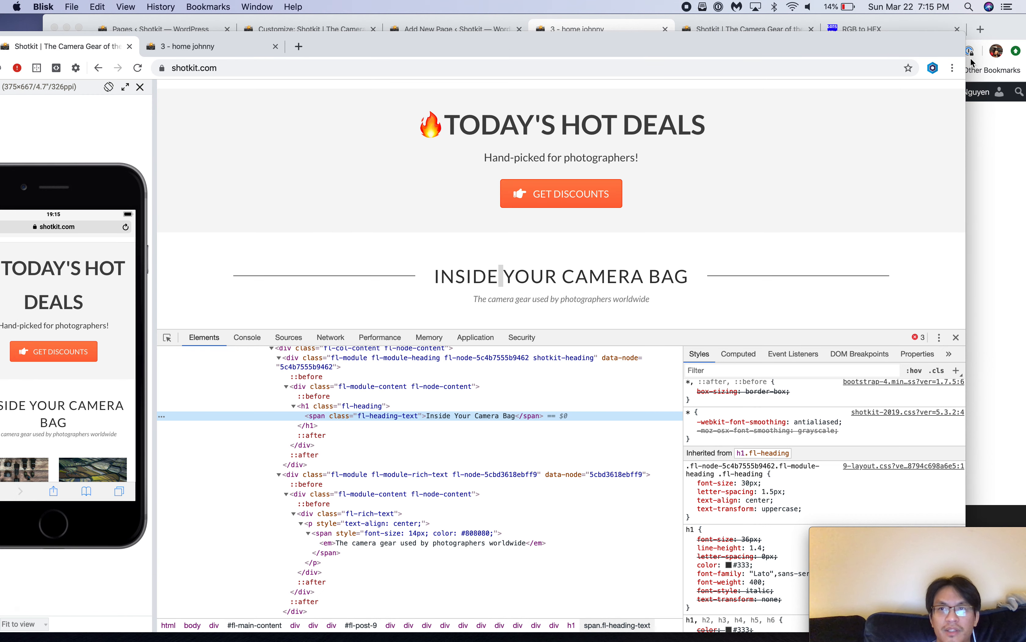
click(996, 37)
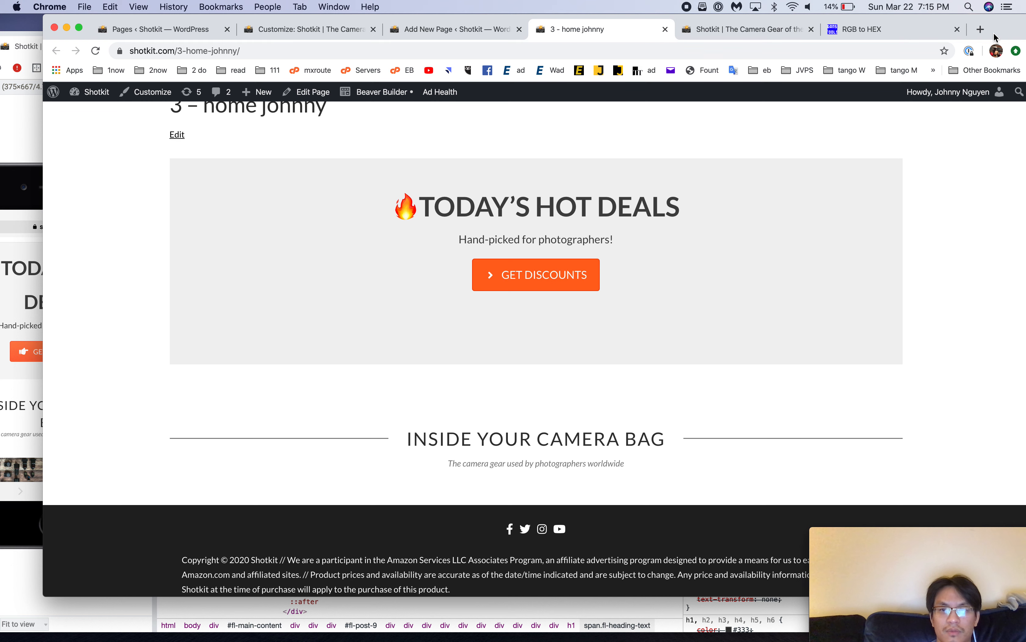
scroll(507, 548, down, 2)
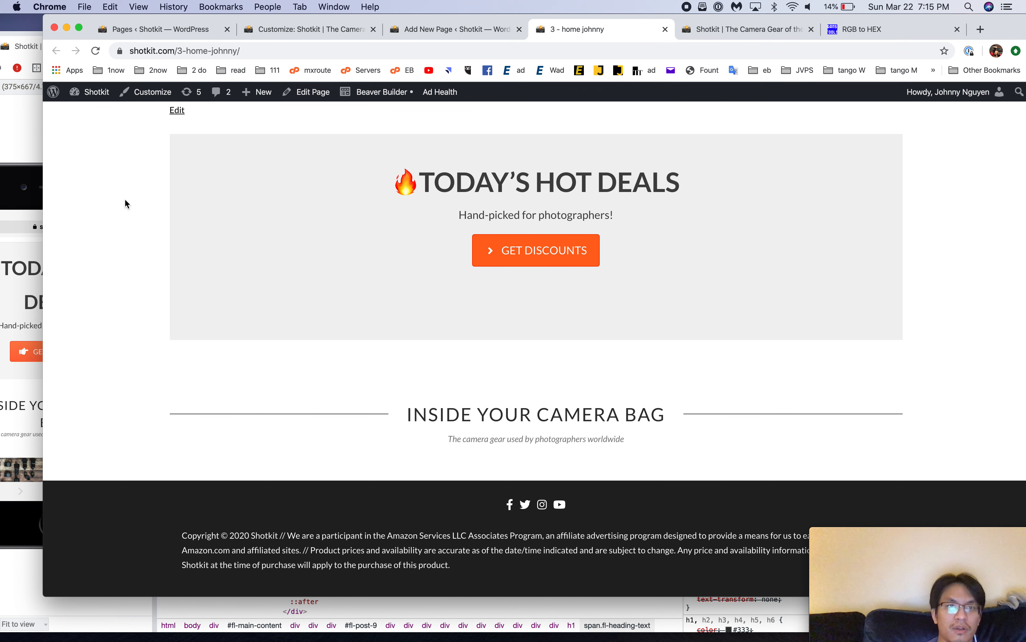
Step: Switch to Blisk, close the developer tools and examine the photographer grid under the live homepage's headline
click(29, 153)
scroll(452, 300, down, 5)
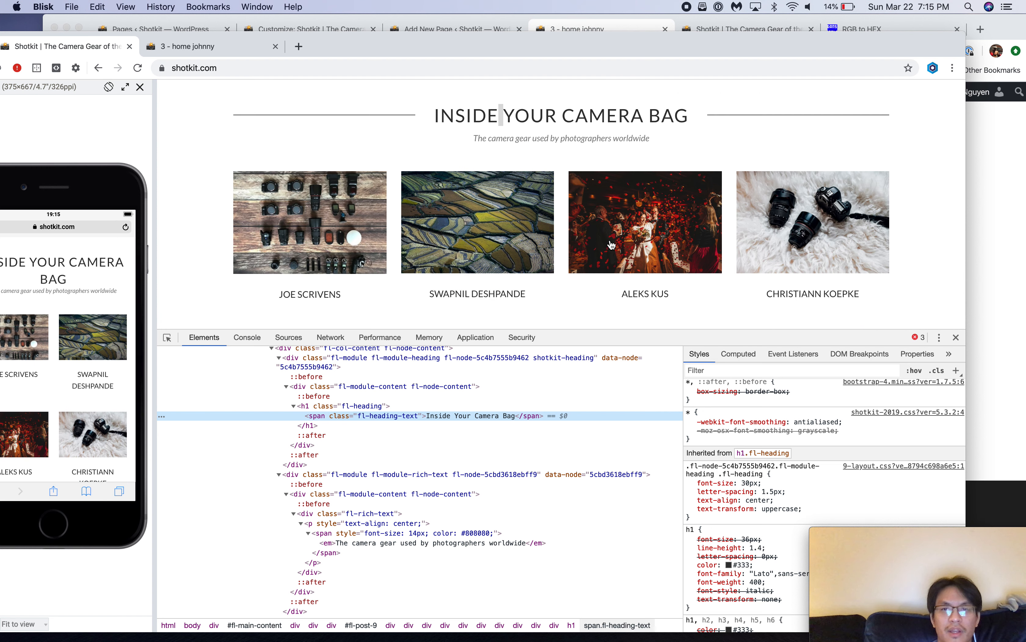
click(956, 337)
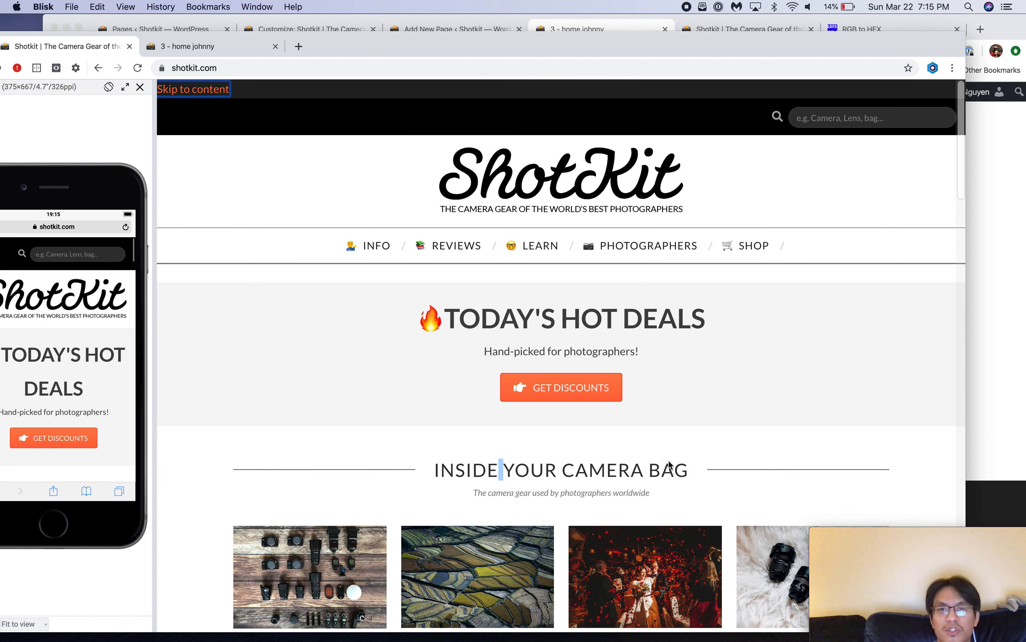
scroll(671, 459, down, 10)
scroll(669, 464, up, 4)
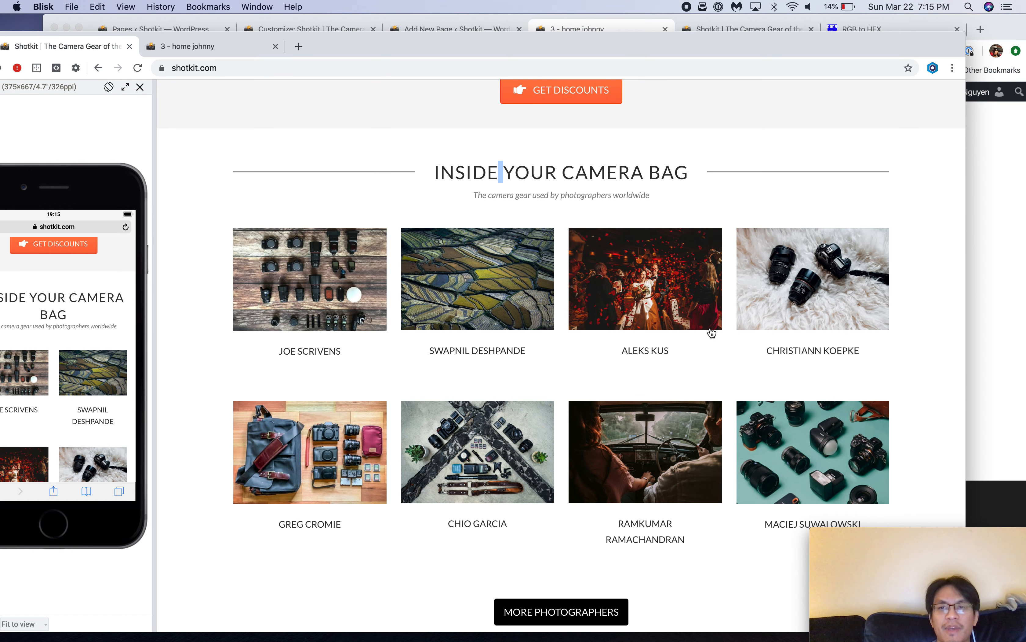
Step: Switch to Chrome, go to the homepage's Beaver Builder editor and cancel the open Text Editor settings
click(1013, 178)
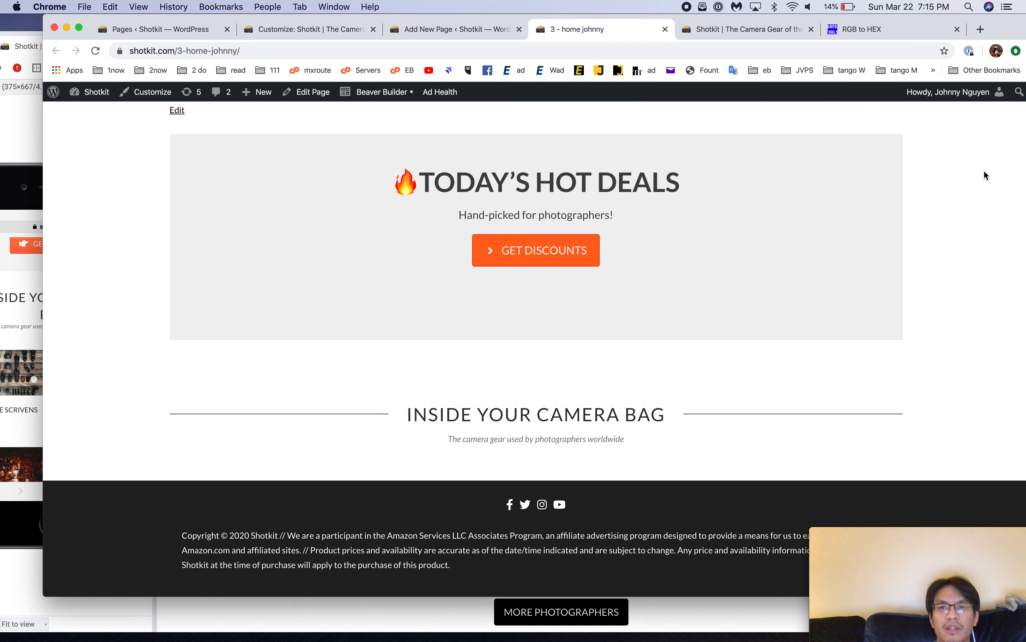
click(284, 26)
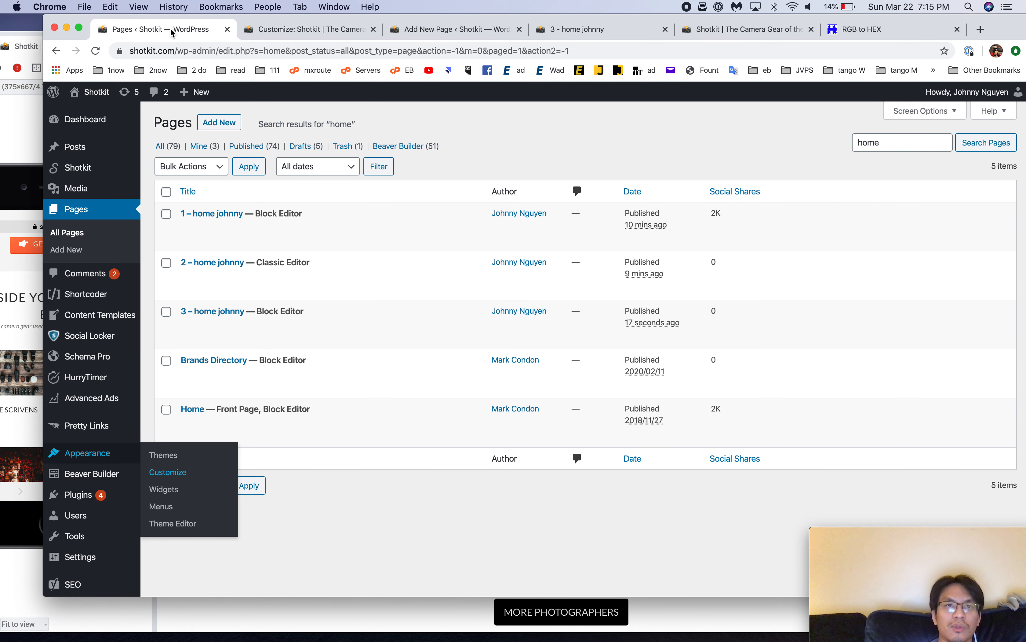
click(169, 32)
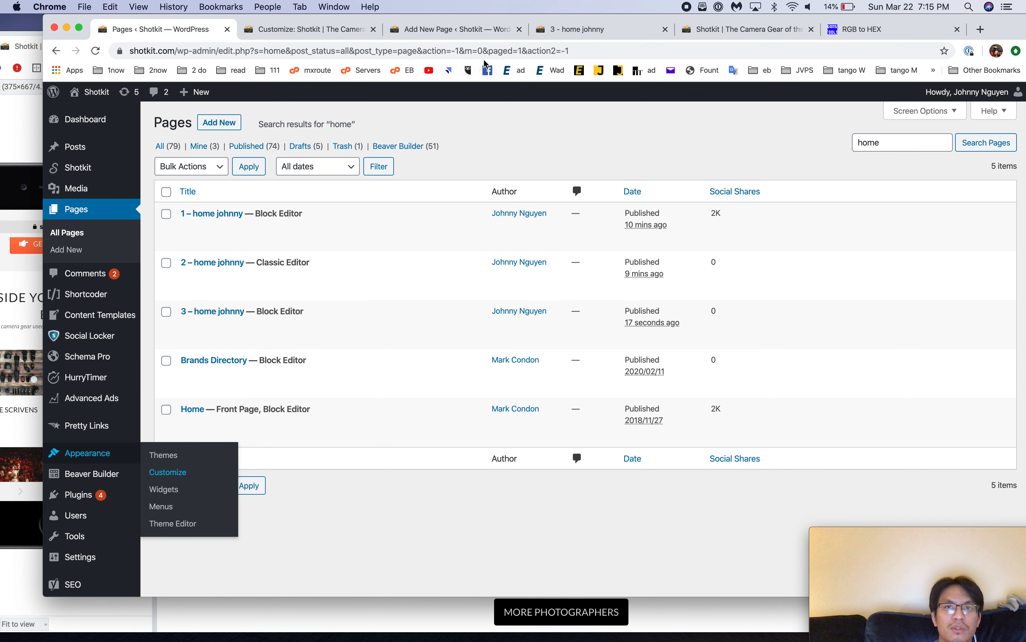
click(596, 34)
click(739, 37)
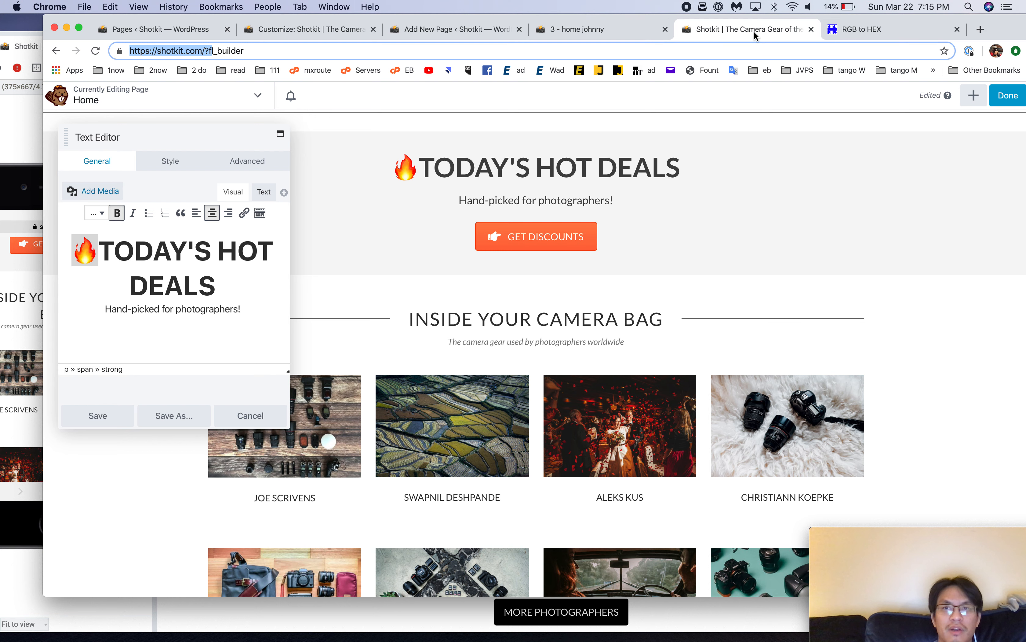
mouse_move(754, 32)
mouse_down()
mouse_move(643, 28)
mouse_move(762, 27)
mouse_up()
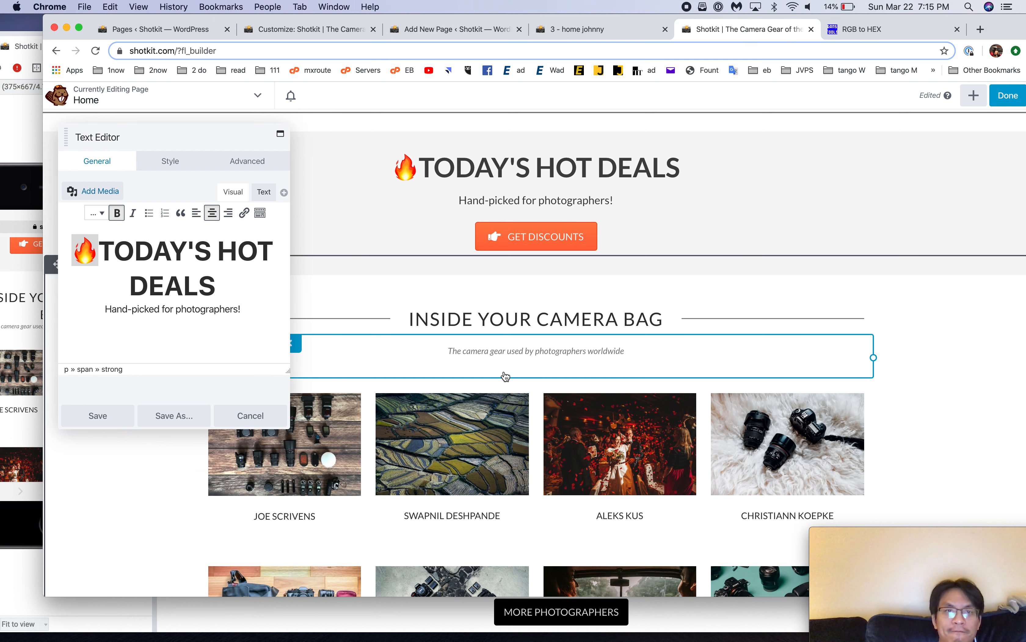
click(245, 414)
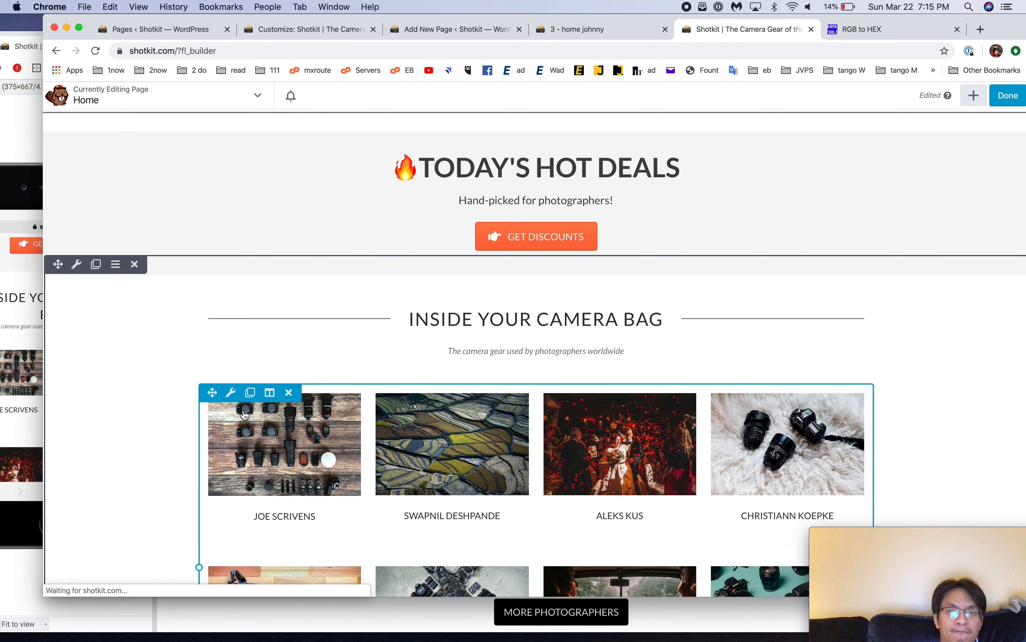
Step: Examine the layout settings of the photographer grid's Posts module, cancel them and return to the rebuilt page
scroll(244, 413, down, 7)
scroll(361, 239, up, 2)
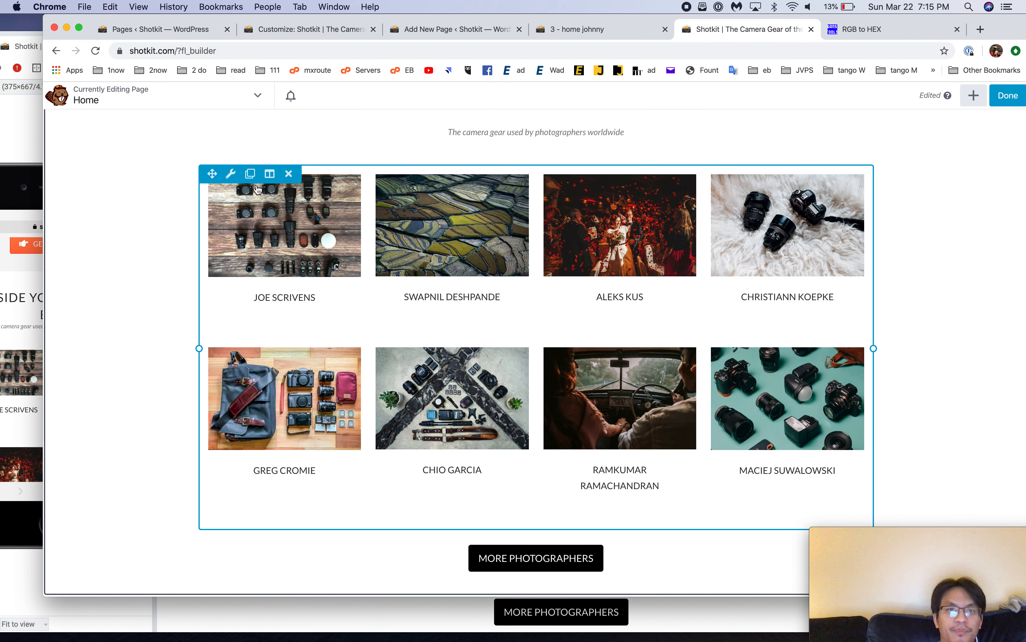
click(251, 216)
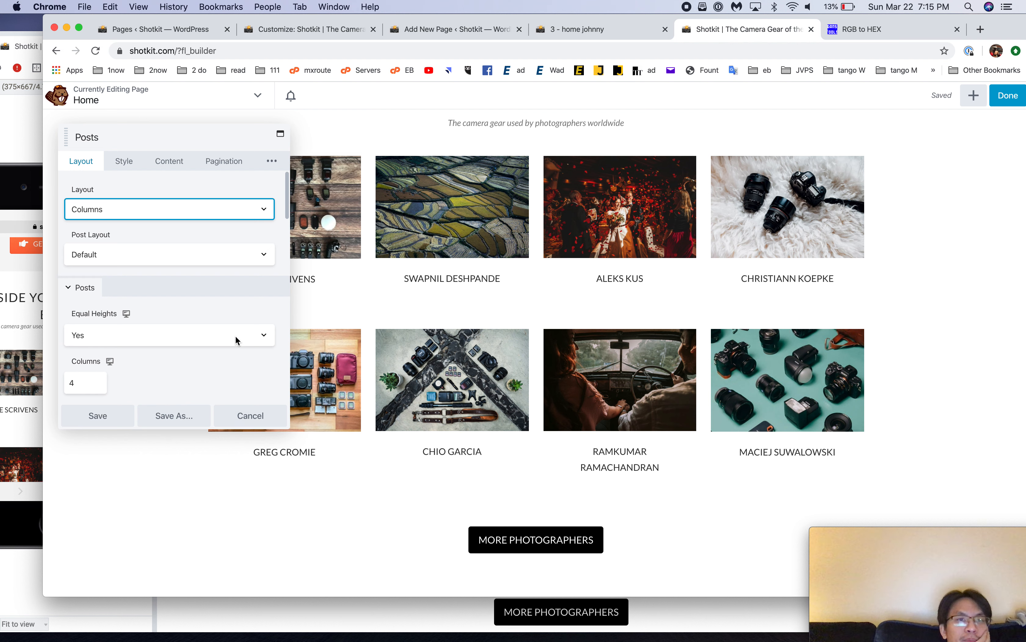
scroll(215, 304, down, 6)
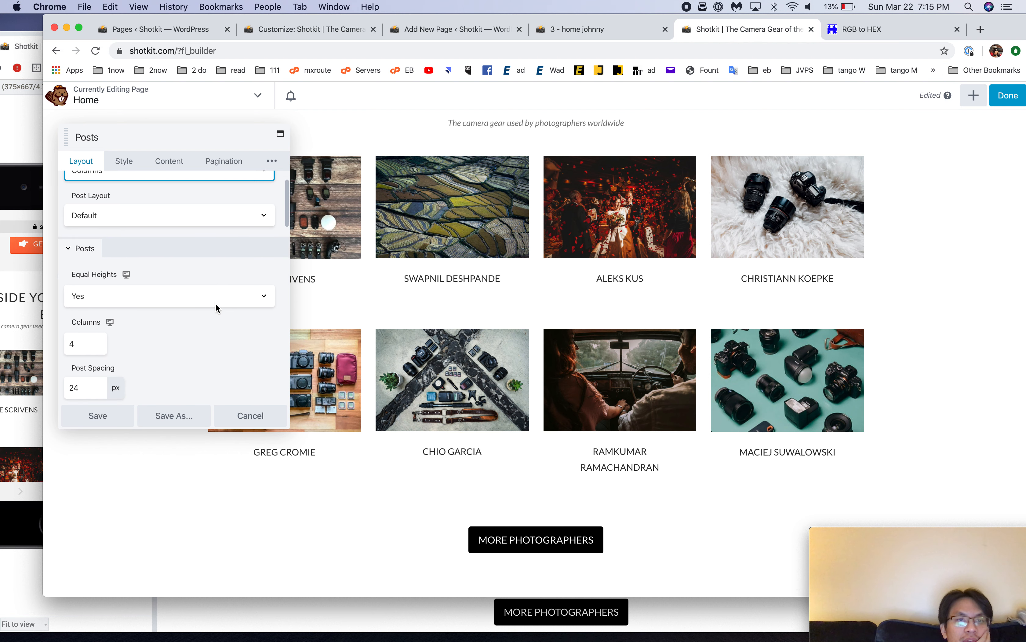
scroll(216, 304, down, 3)
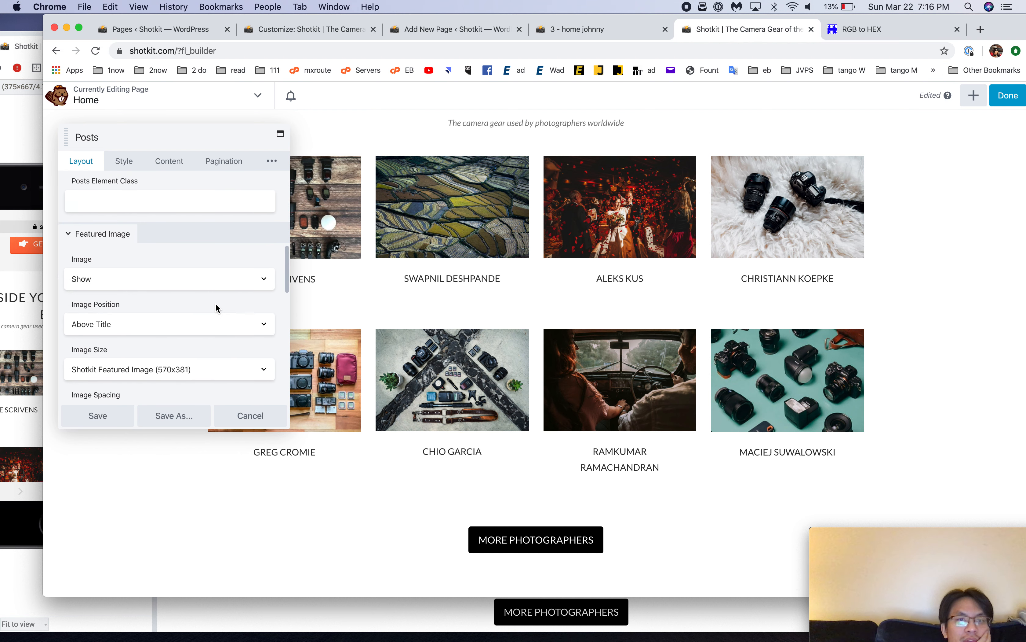
click(251, 417)
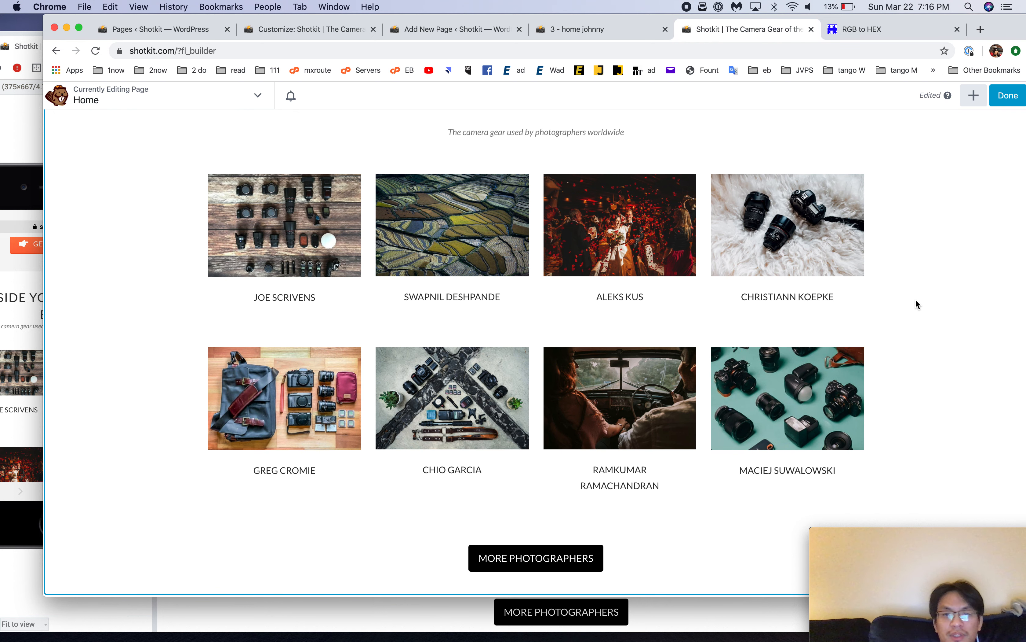
mouse_move(874, 334)
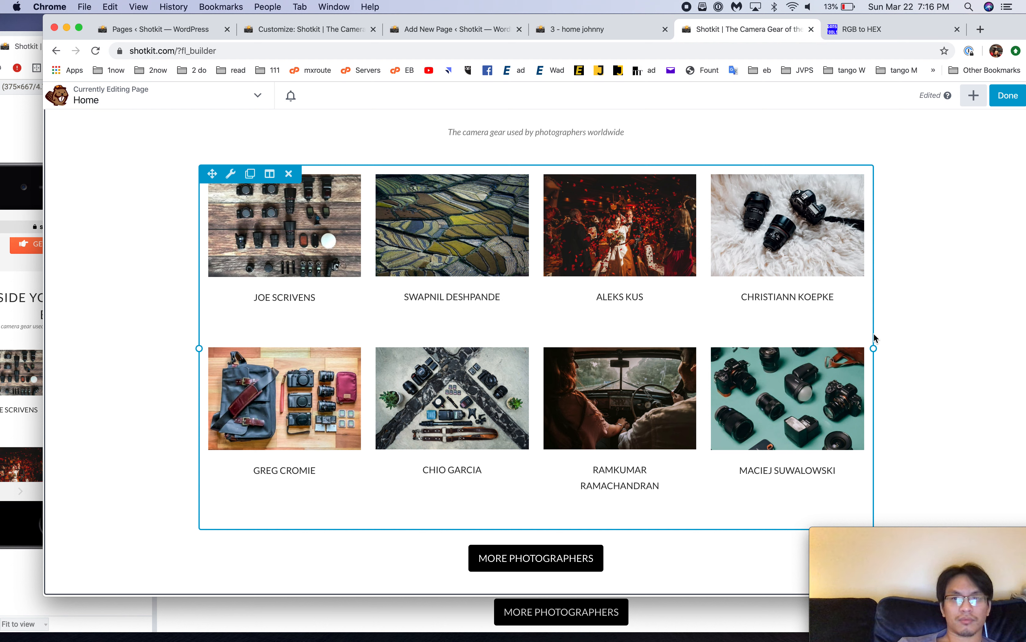
click(601, 32)
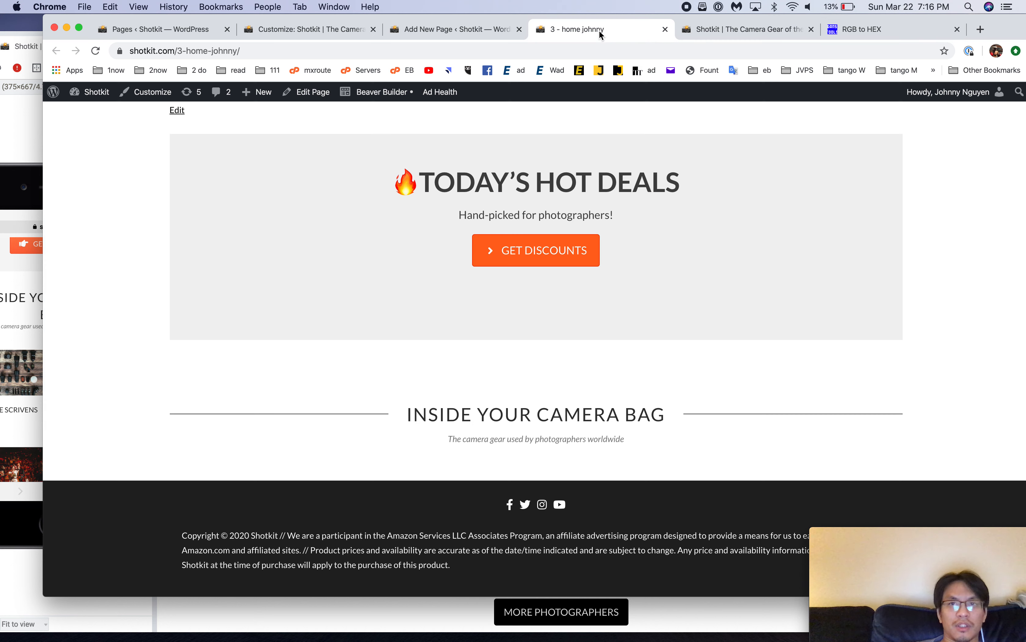
Step: Open the site's posts list in the WordPress admin and limit it to published posts
click(162, 29)
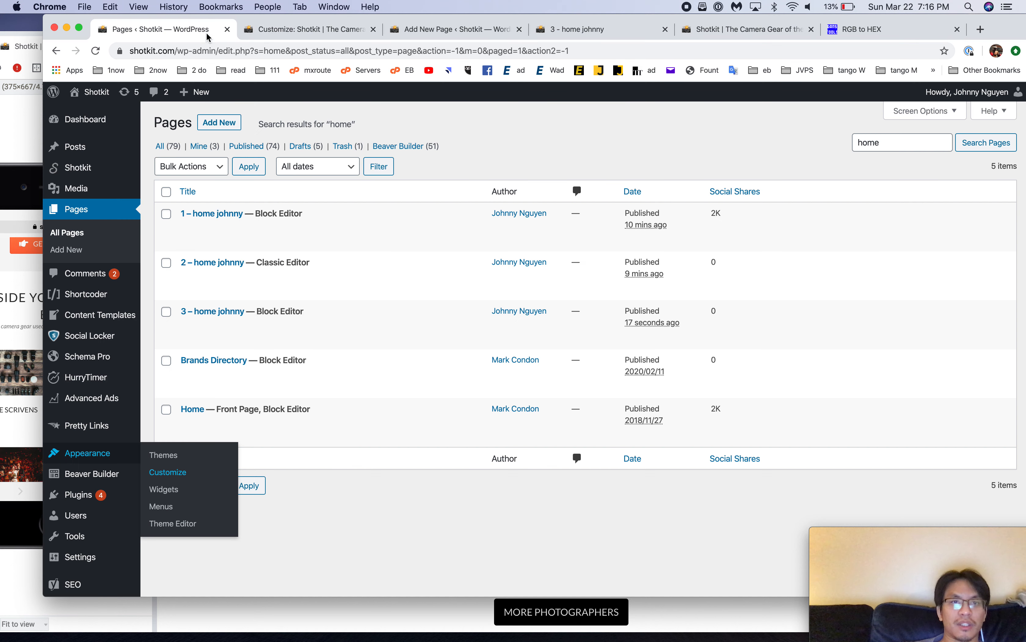
click(72, 149)
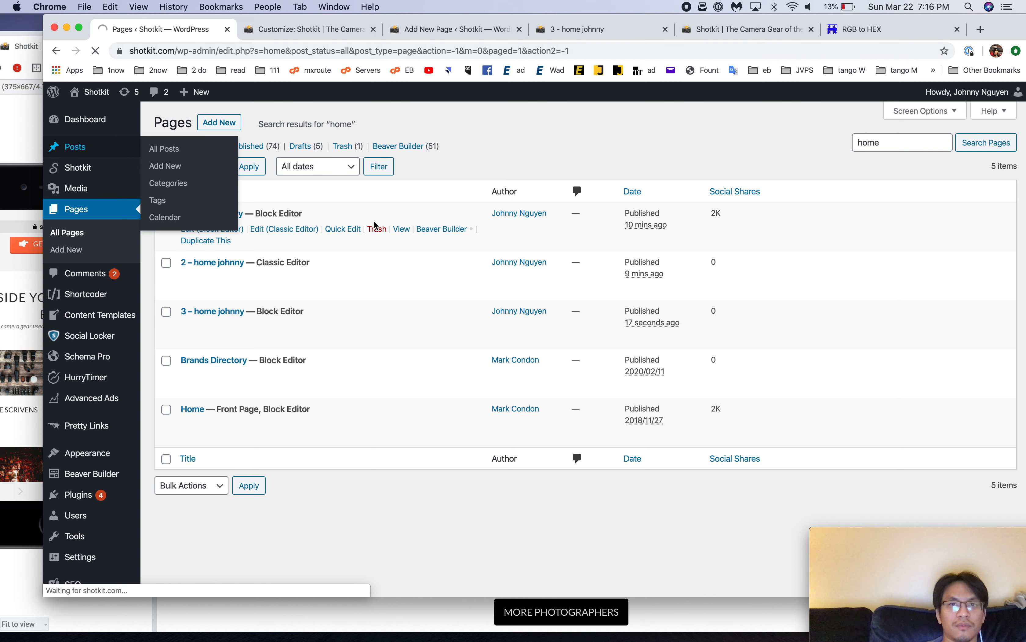
click(278, 148)
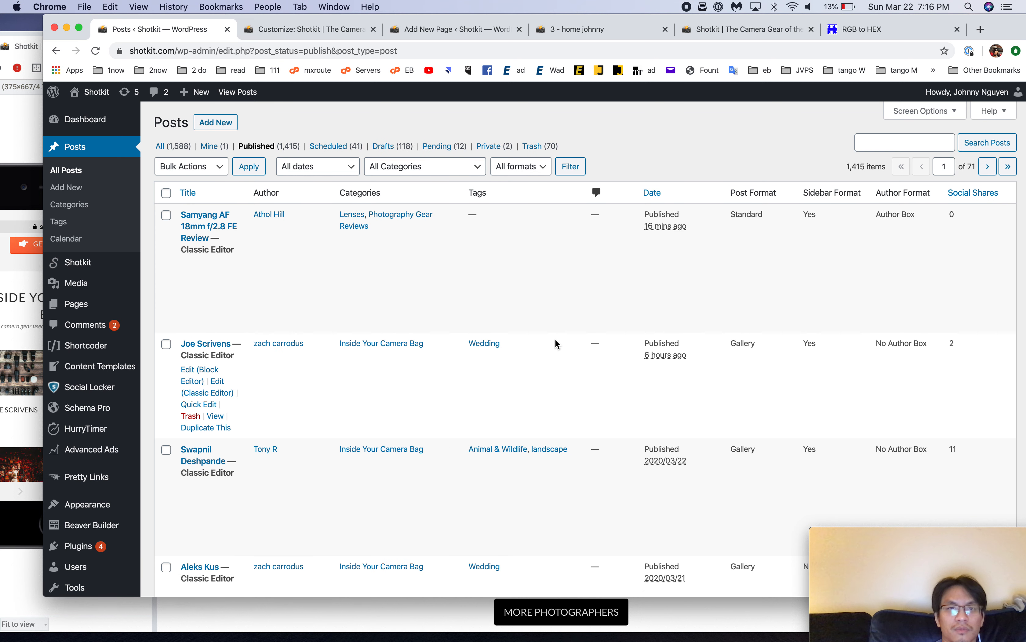
scroll(554, 341, down, 1)
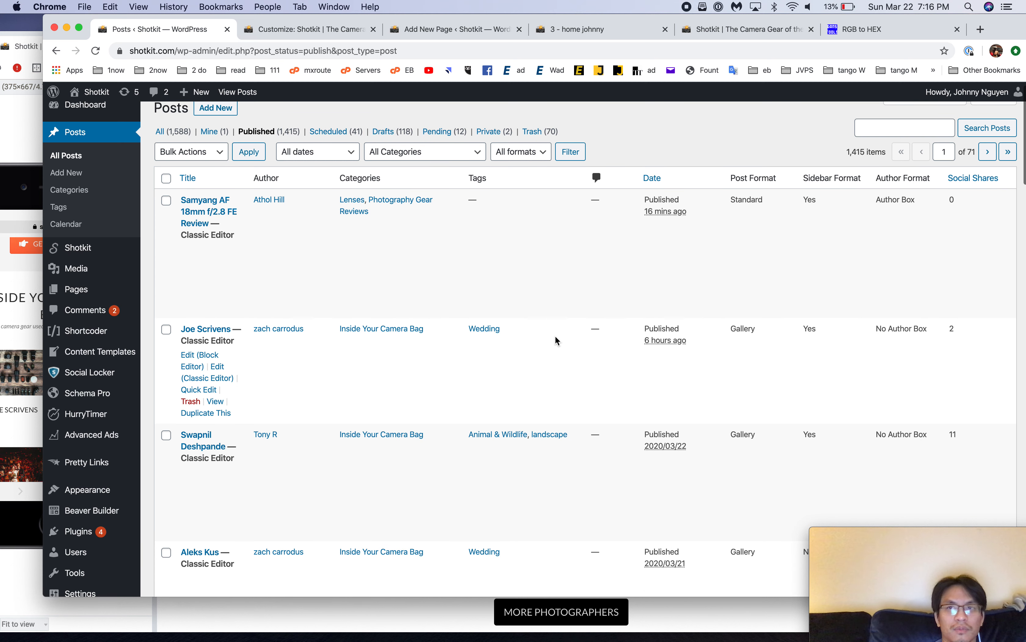
Step: Compare the published posts and their categories with the photographer grid under "Inside Your Camera Bag" on the Home page
click(765, 33)
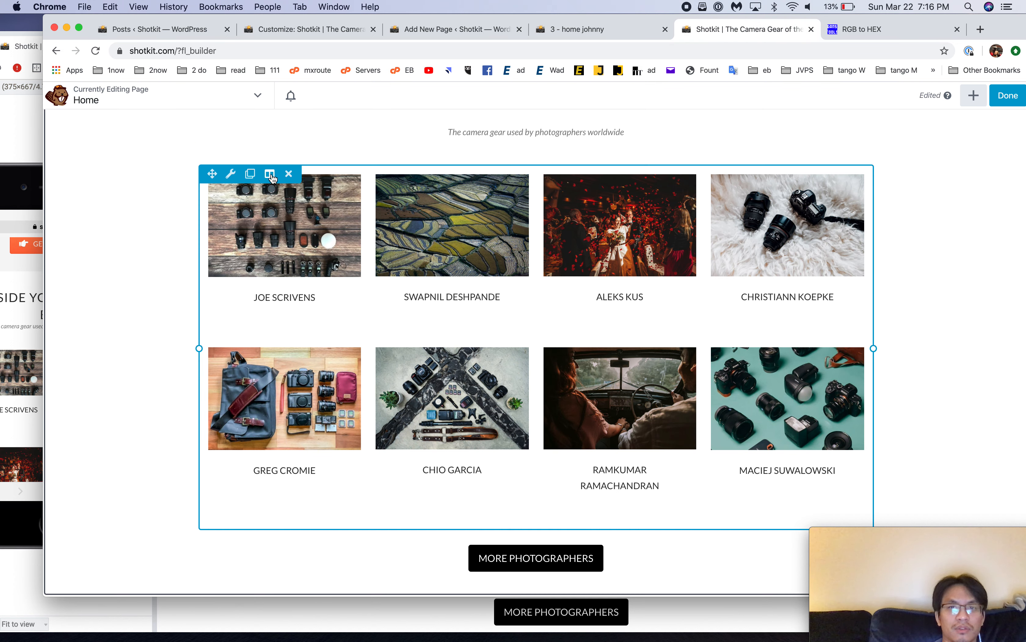
click(282, 37)
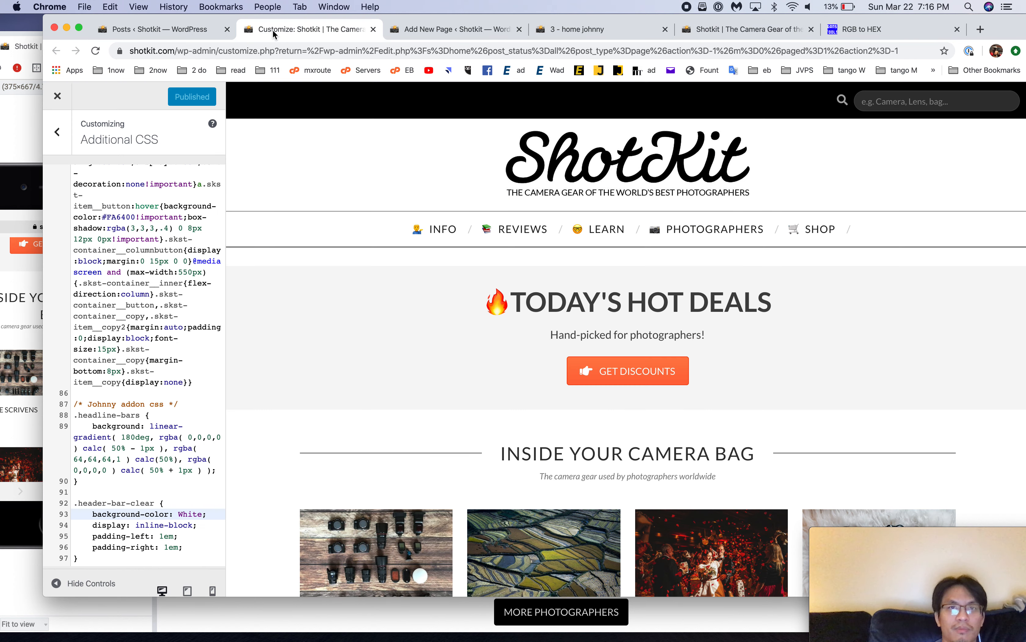
click(199, 38)
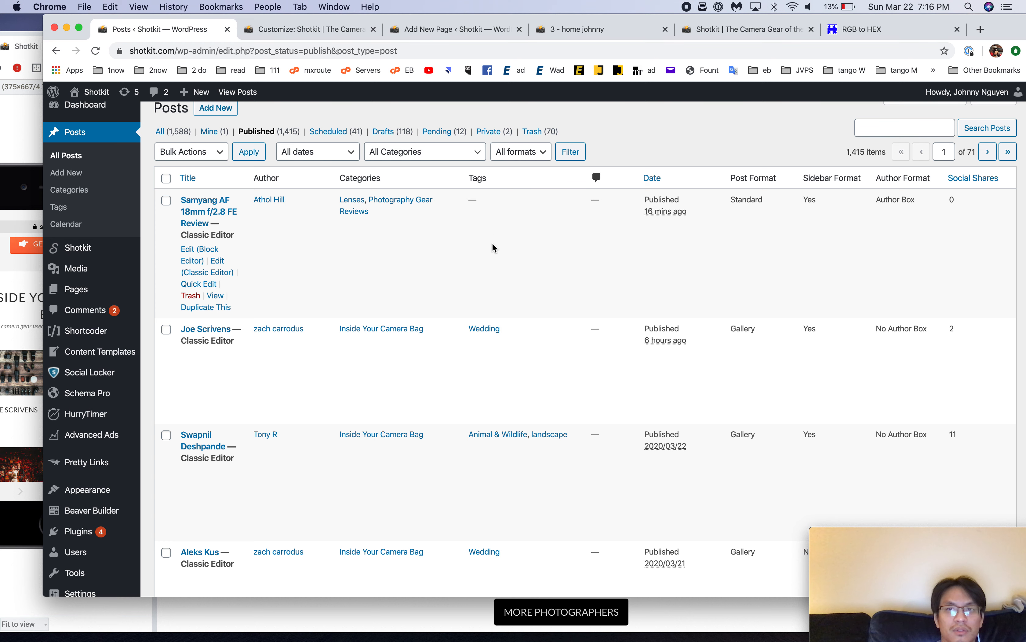
scroll(503, 335, down, 3)
scroll(502, 336, down, 8)
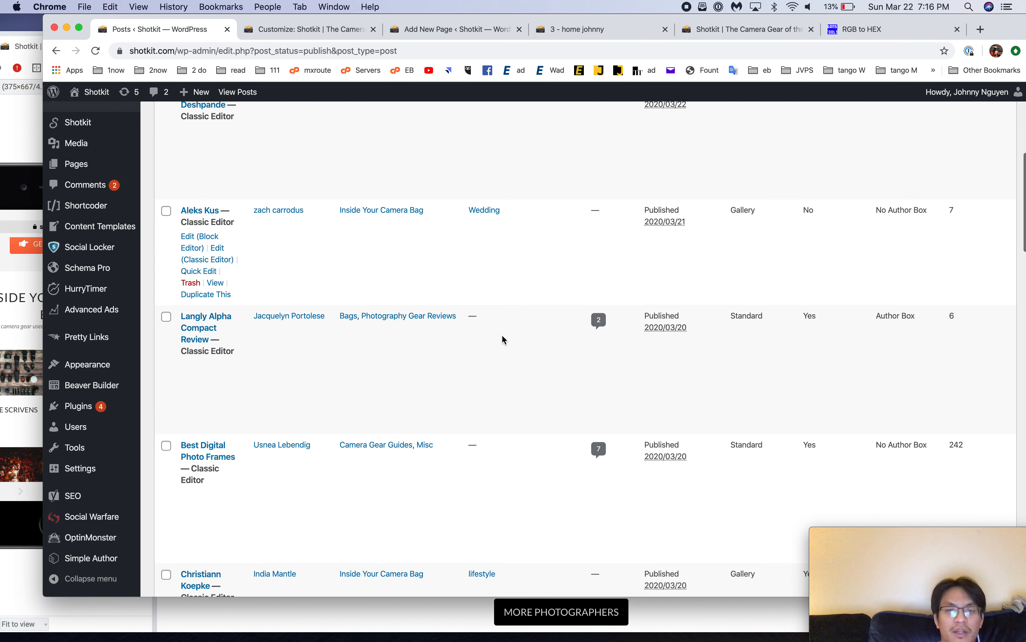
click(779, 33)
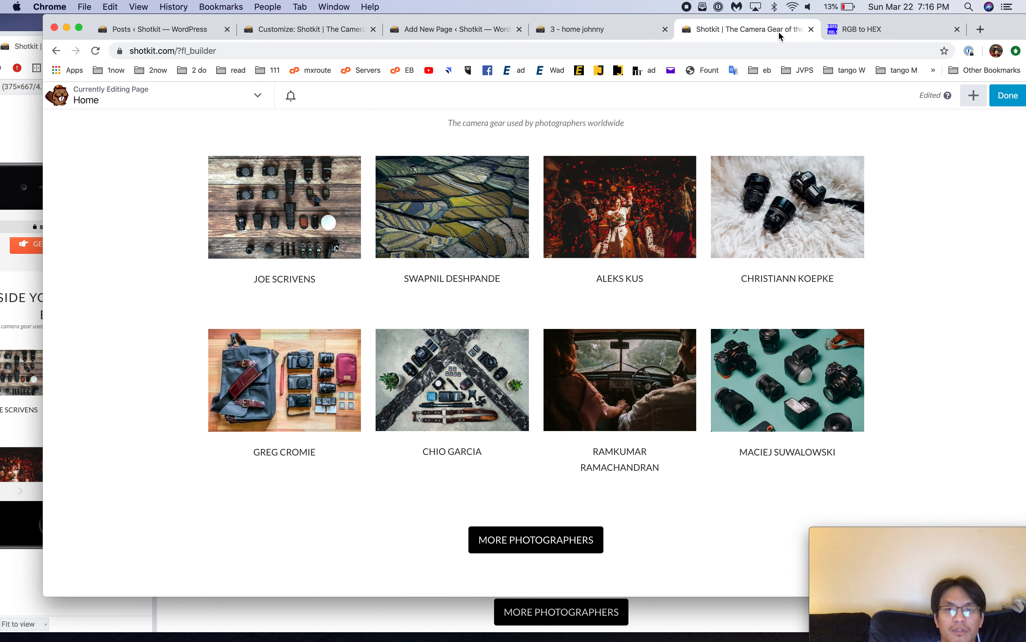
scroll(691, 199, up, 3)
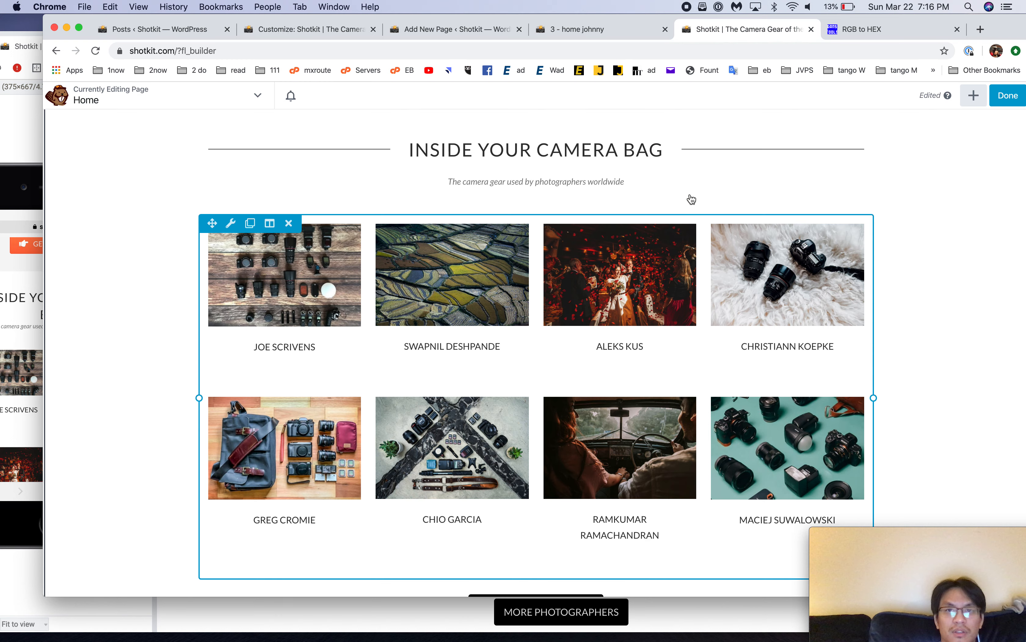
scroll(692, 200, down, 1)
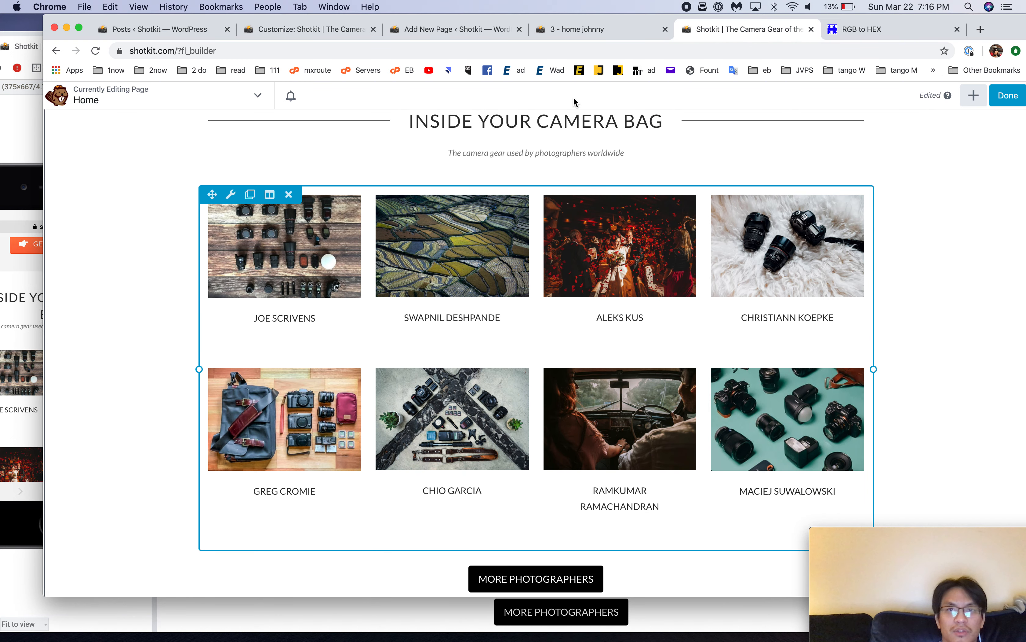
click(479, 29)
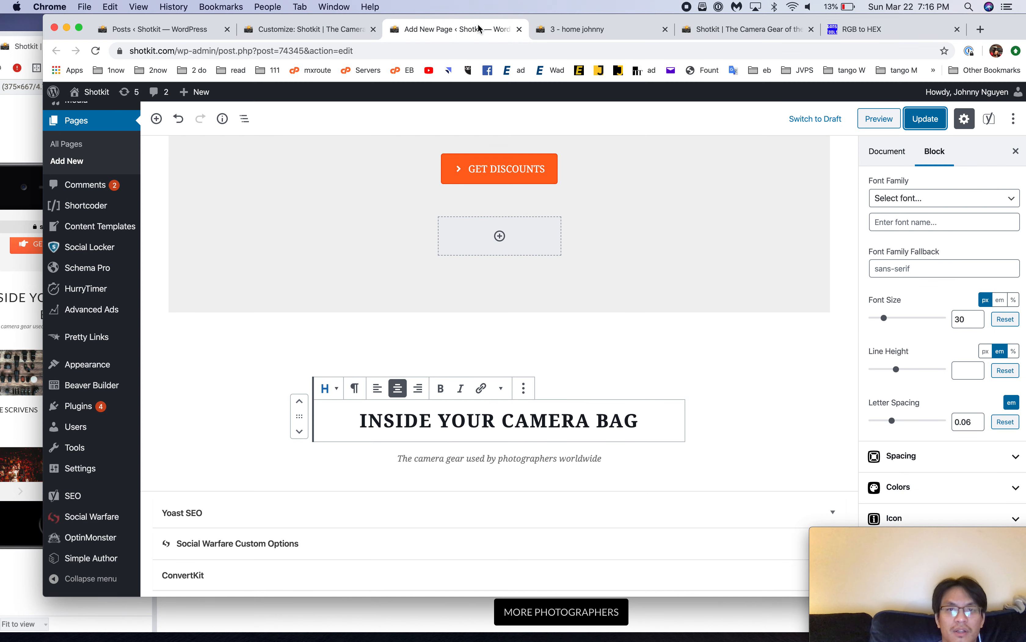
click(305, 28)
click(577, 28)
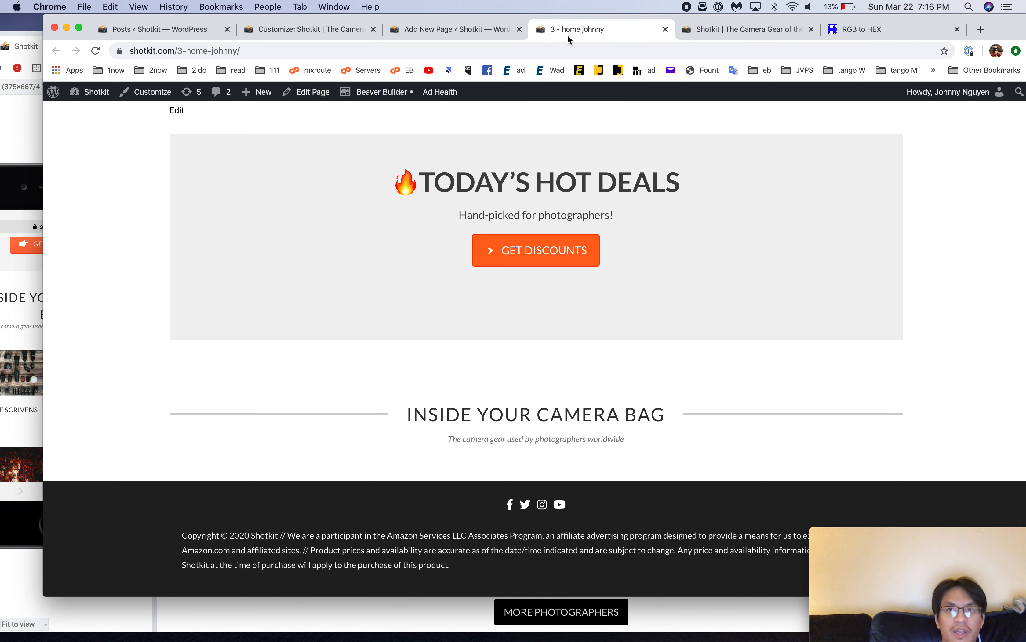
click(756, 30)
click(481, 36)
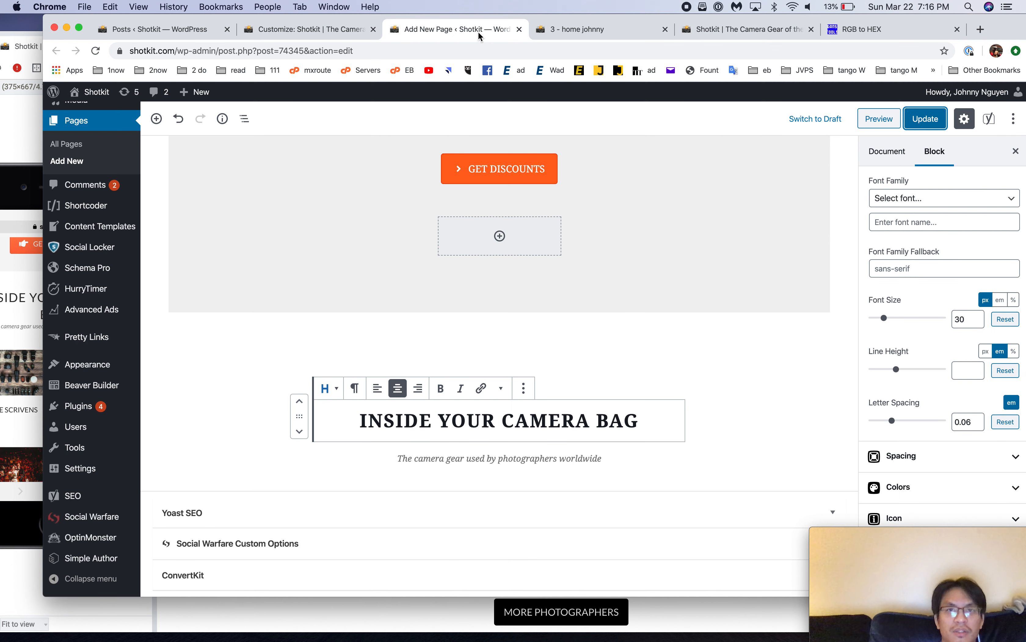
click(173, 30)
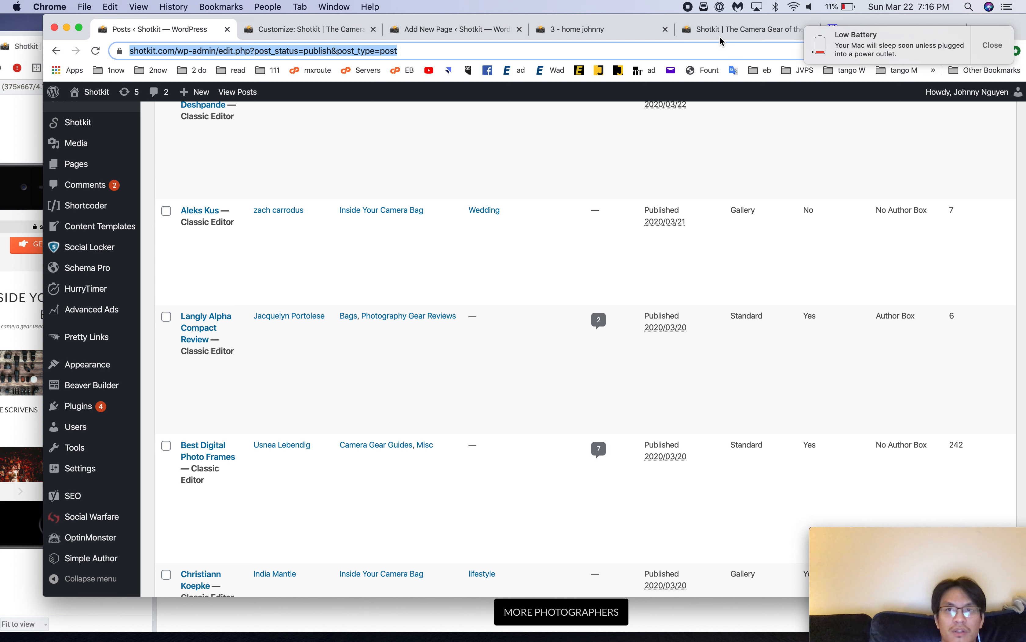
Step: Open the settings of the Home page's photographer Posts module and review its layout, featured image and post info options
click(725, 30)
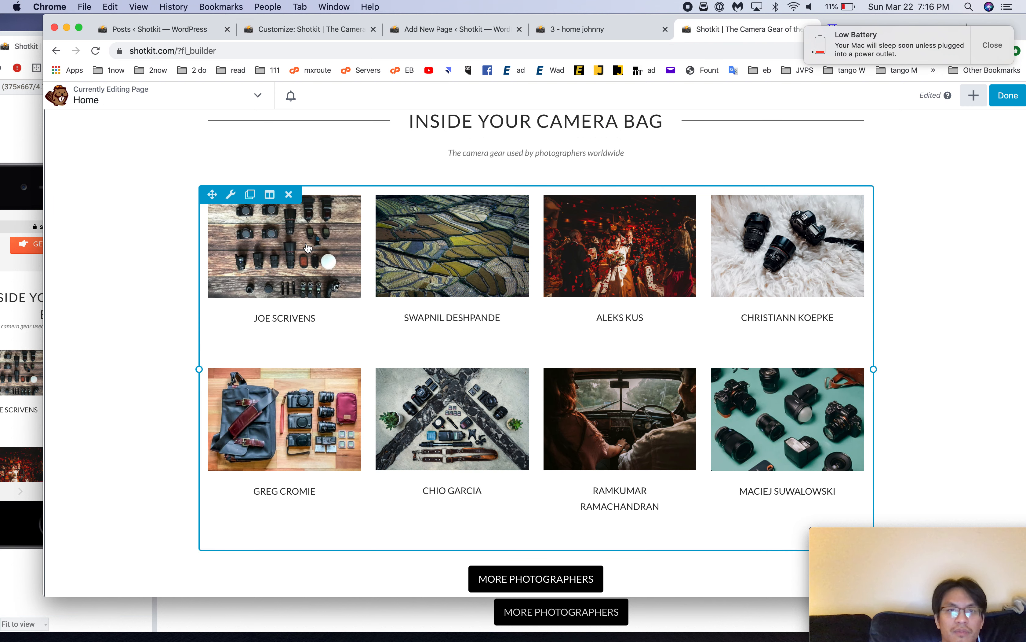
click(308, 247)
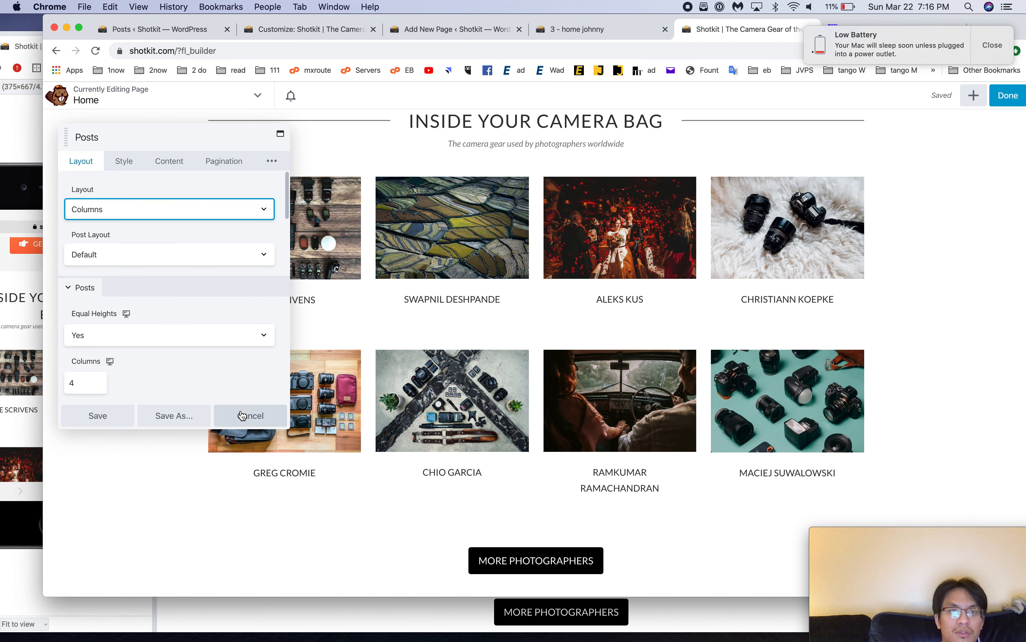
scroll(240, 344, down, 5)
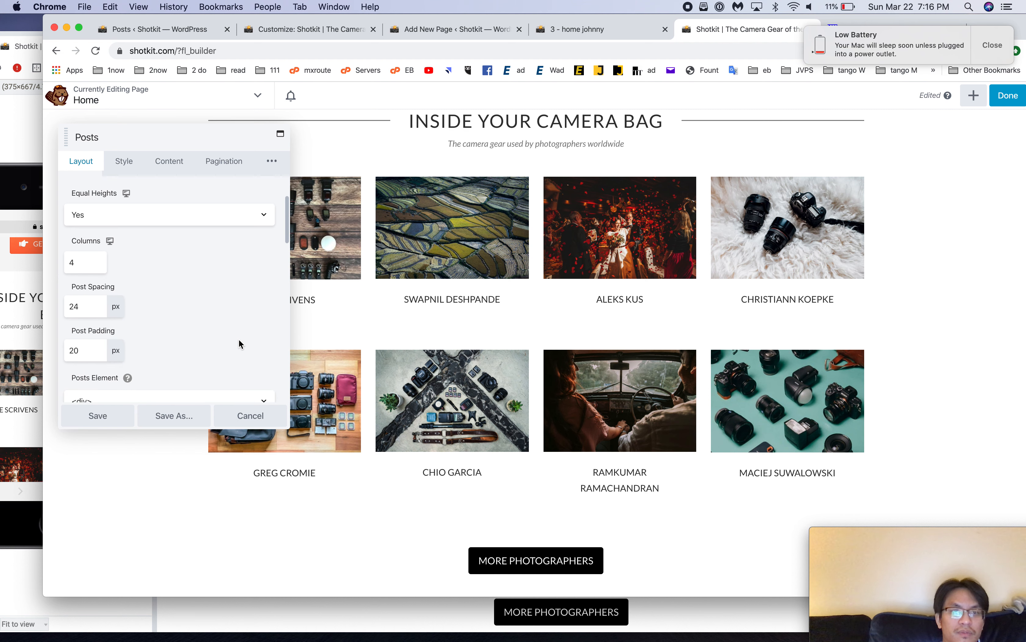
scroll(240, 344, down, 6)
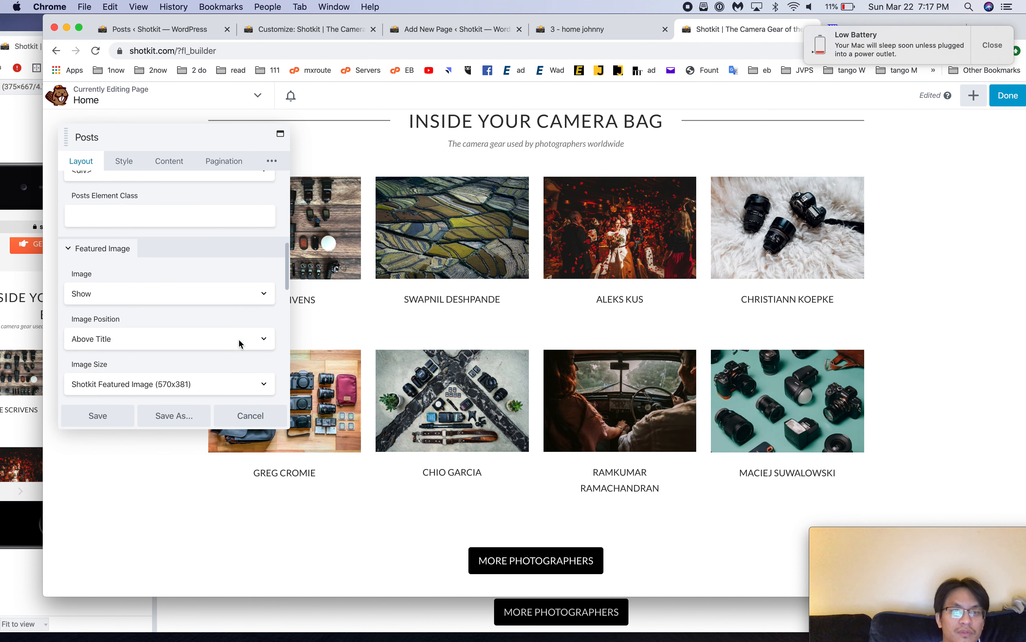
scroll(240, 344, down, 5)
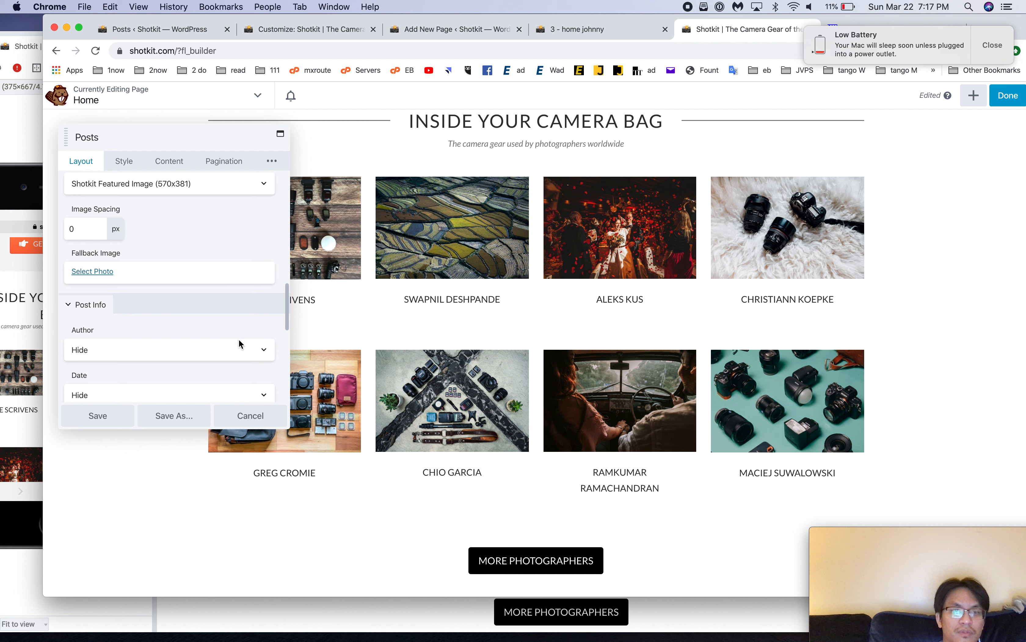
scroll(240, 343, down, 5)
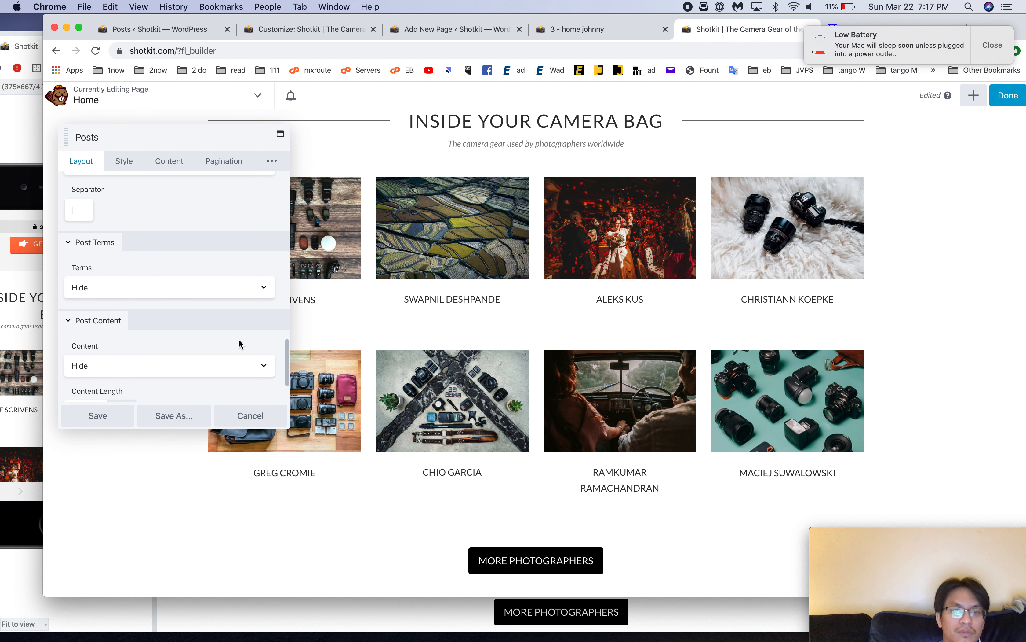
scroll(240, 343, up, 15)
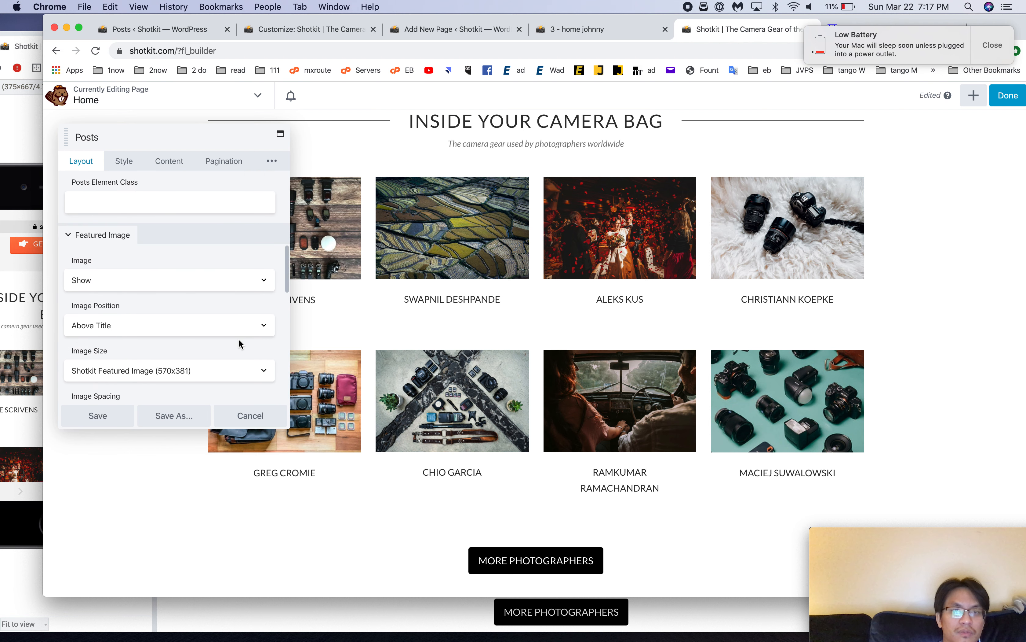
Step: Examine the Posts module's content query, including its source, ordering and category filter
click(124, 161)
click(167, 162)
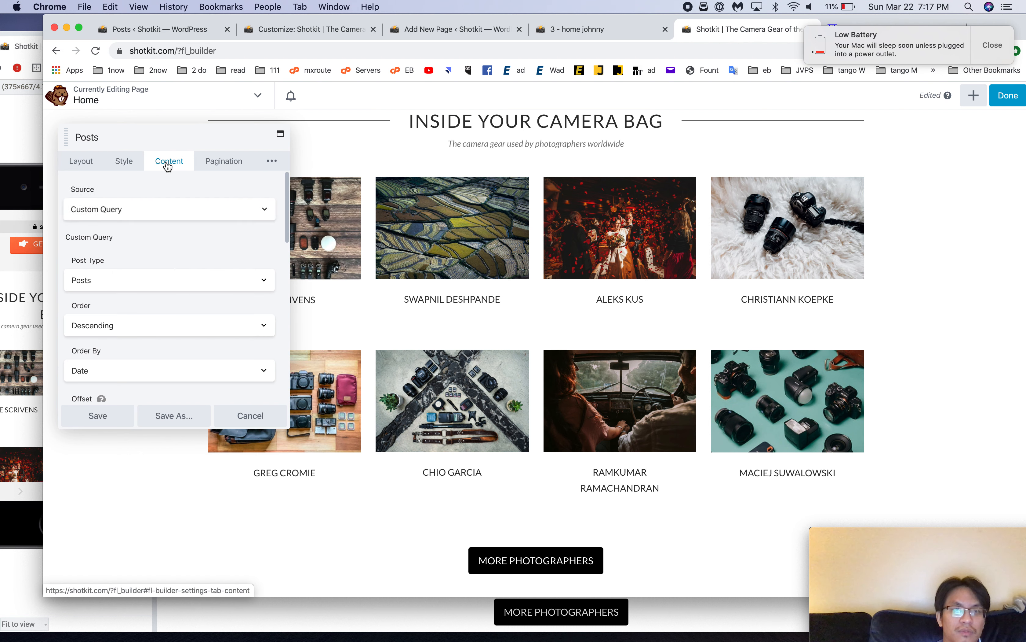
scroll(233, 279, down, 5)
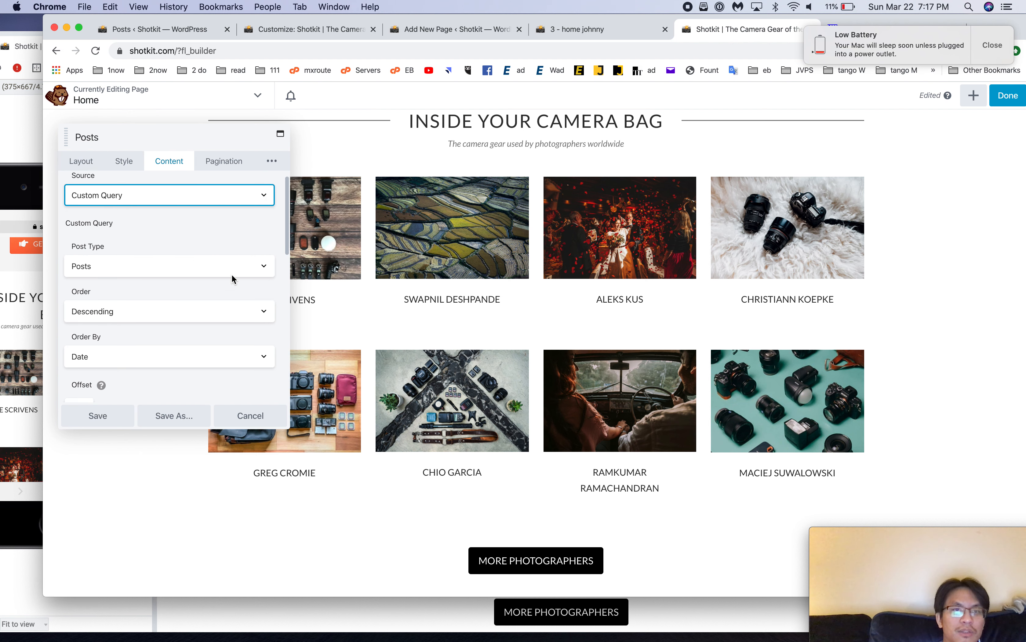
scroll(232, 275, down, 4)
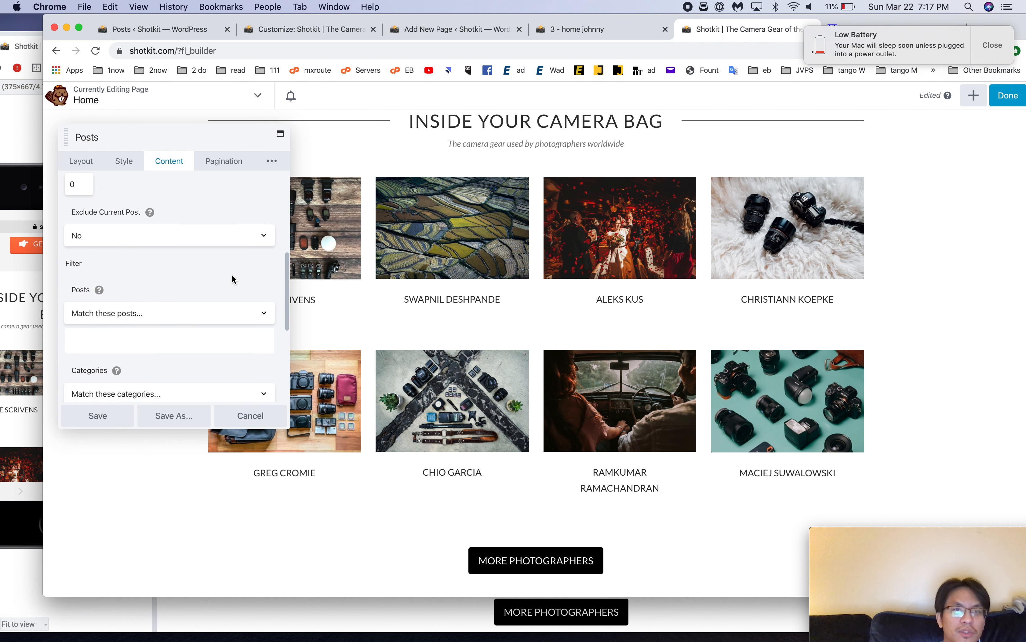
scroll(231, 278, down, 3)
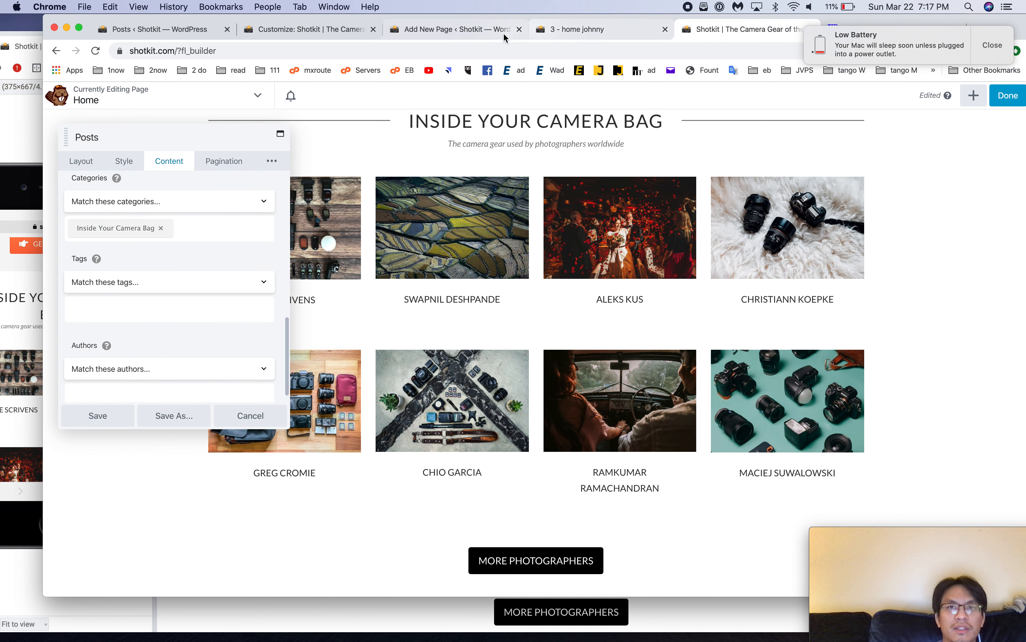
Step: Return to the published posts list and check which categories the most recent posts are assigned to
click(486, 31)
click(580, 34)
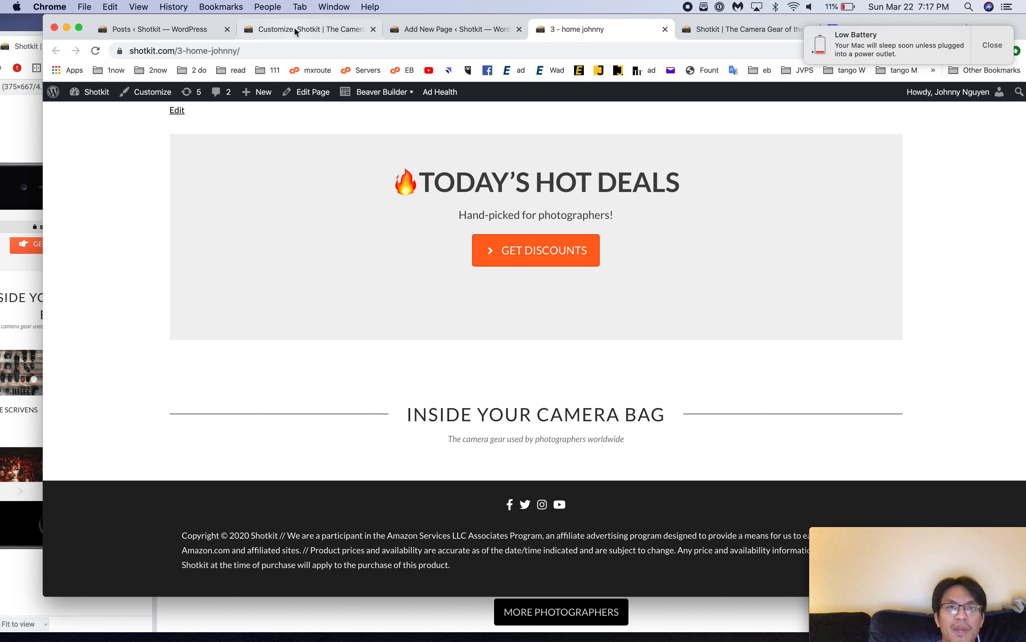
click(184, 28)
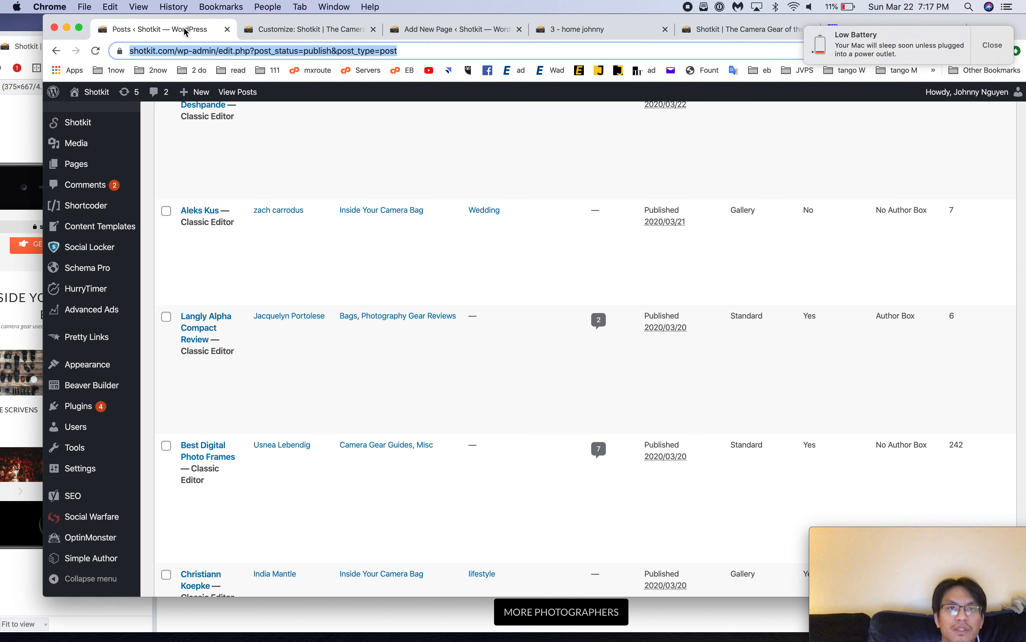
scroll(401, 260, up, 5)
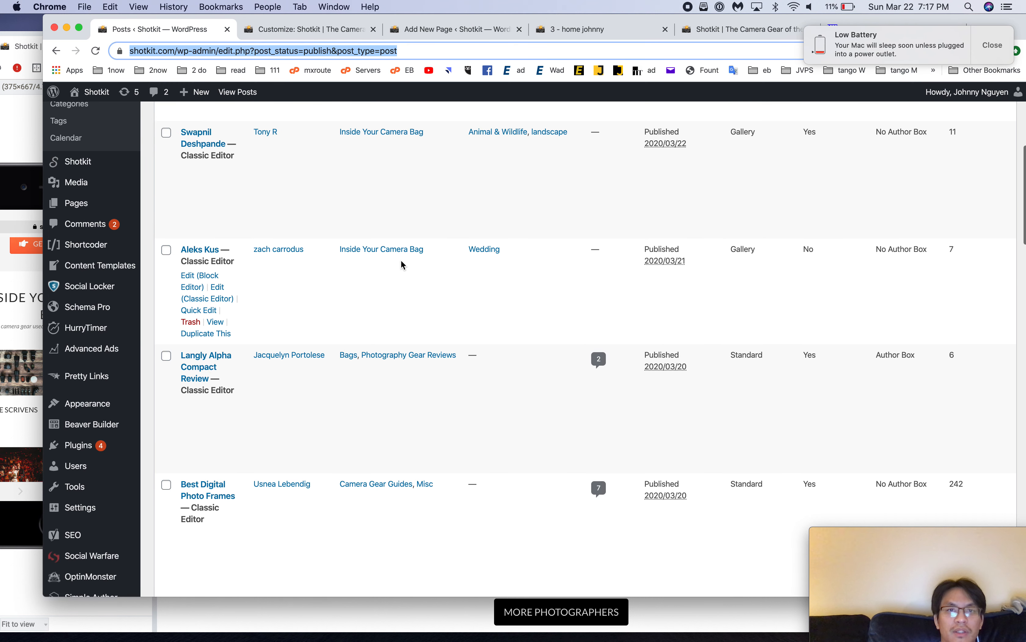
scroll(401, 261, up, 5)
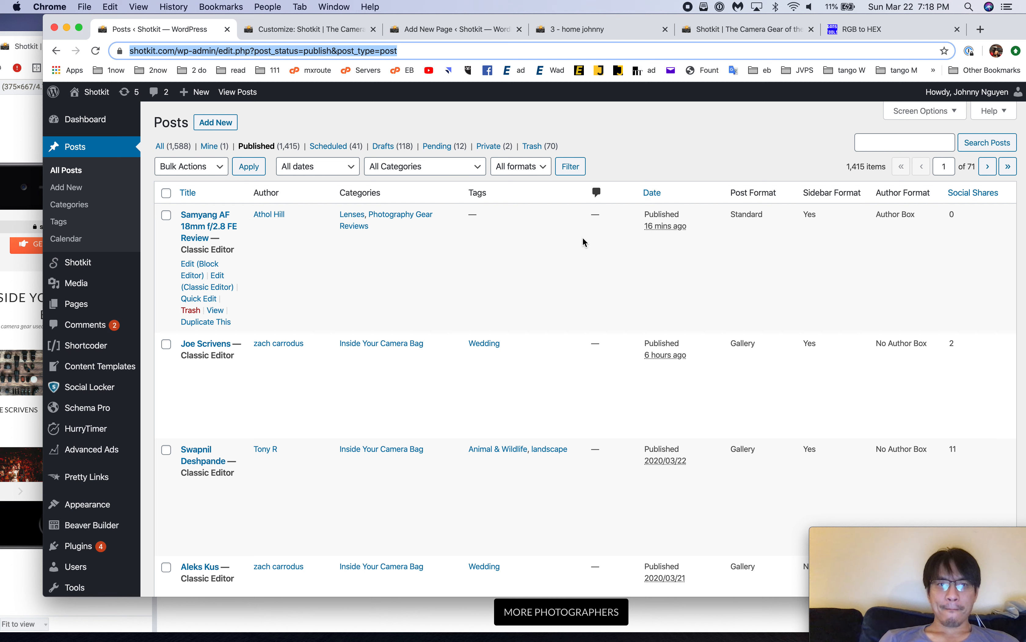
Step: Review the new home page's published view, and select its "The camera gear used by photographers worldwide" paragraph in the block editor
click(598, 32)
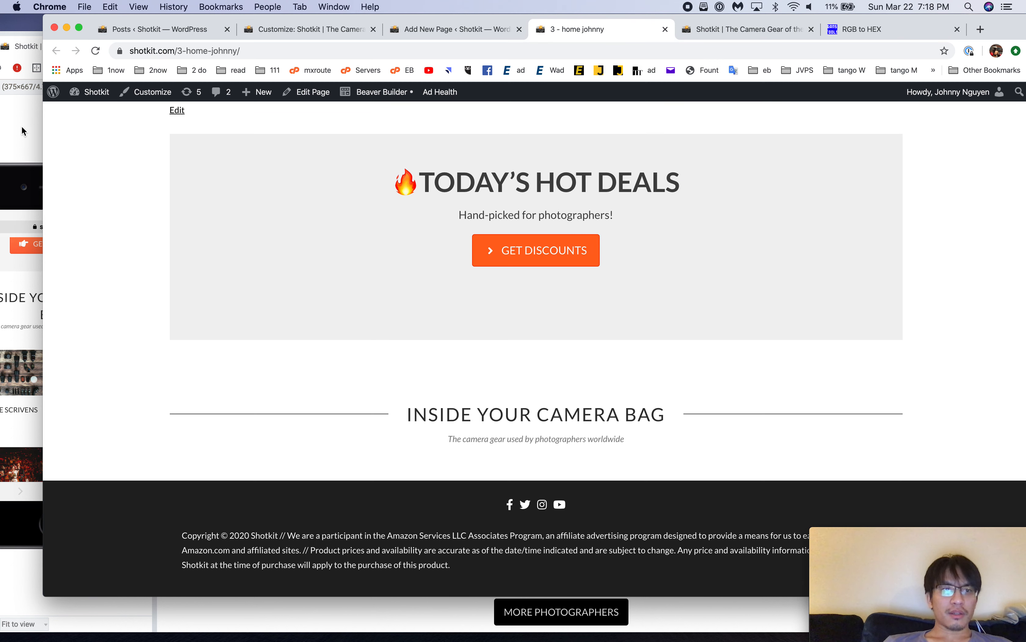
scroll(214, 221, down, 1)
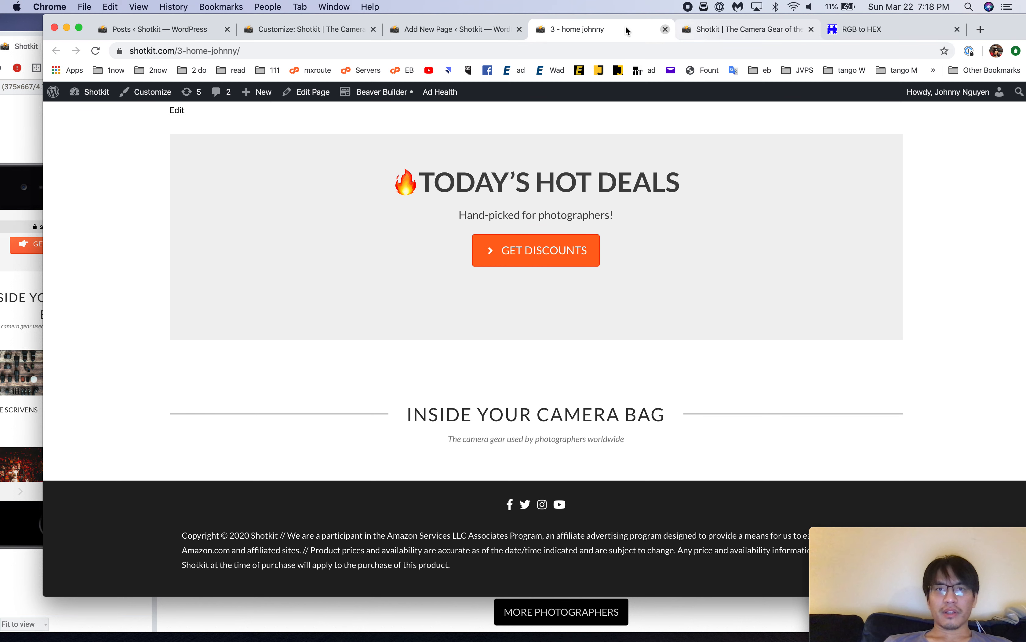
click(454, 28)
click(478, 479)
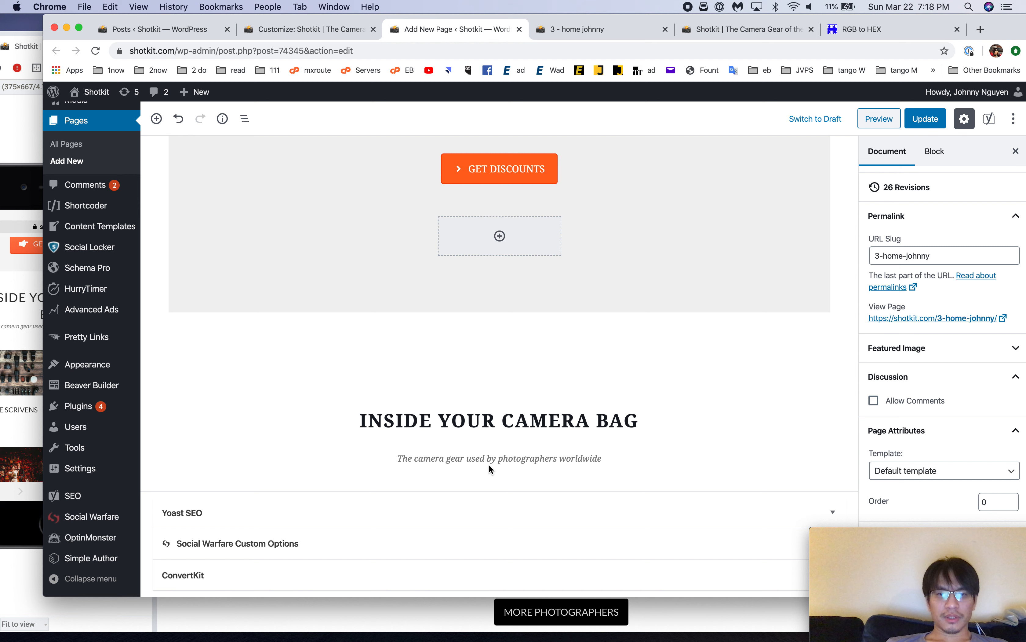
click(509, 458)
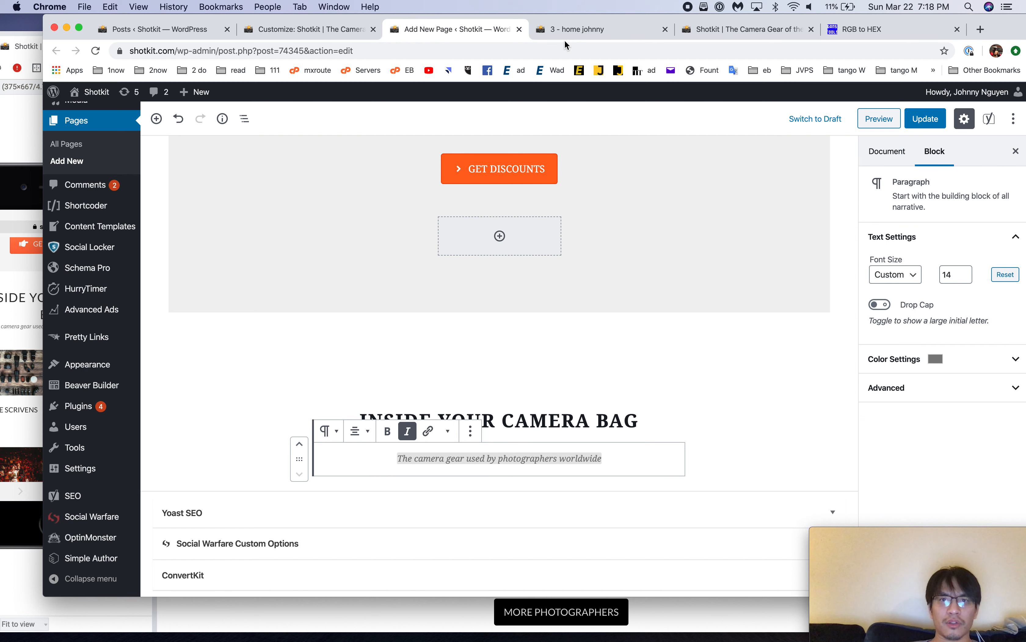
Step: Compare the Inside Your Camera Bag section on the existing Home page with the published view of the new 3 - home johnny page
click(721, 28)
scroll(554, 281, up, 5)
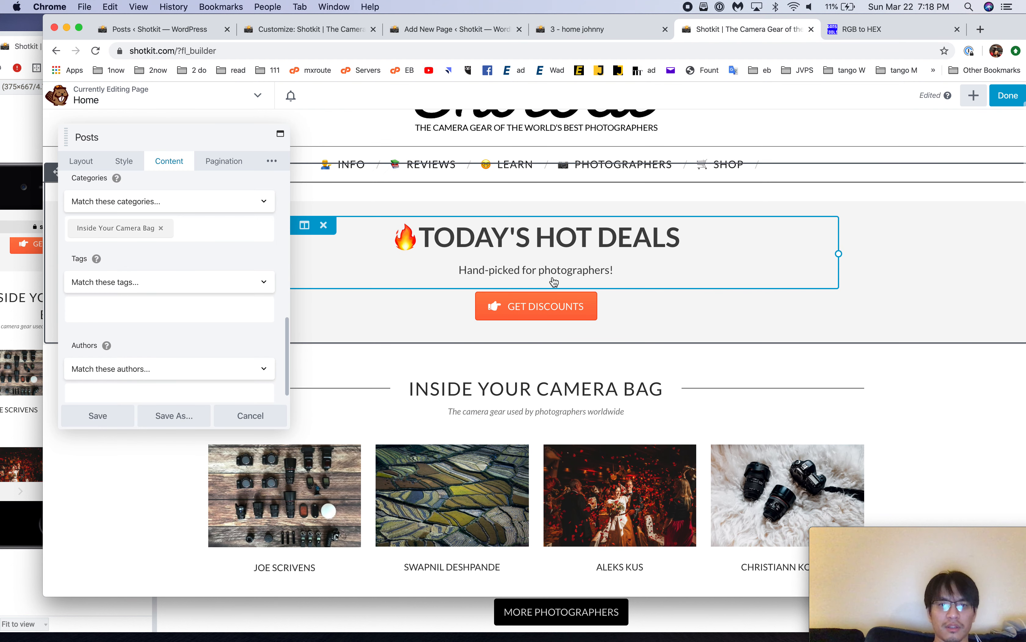
key(super+Tab)
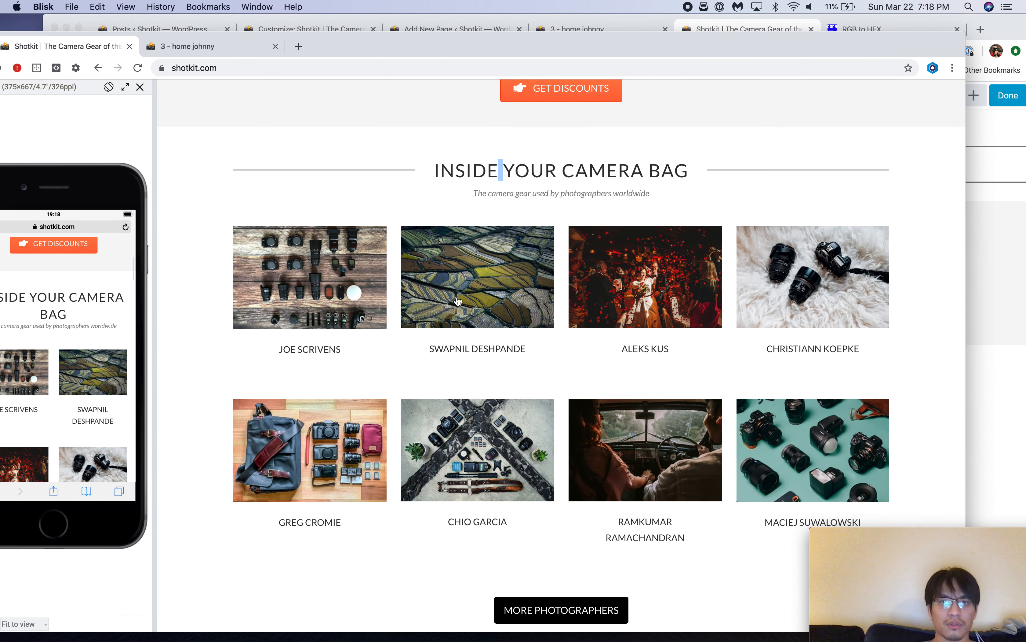
scroll(457, 300, up, 1)
key(super+Tab)
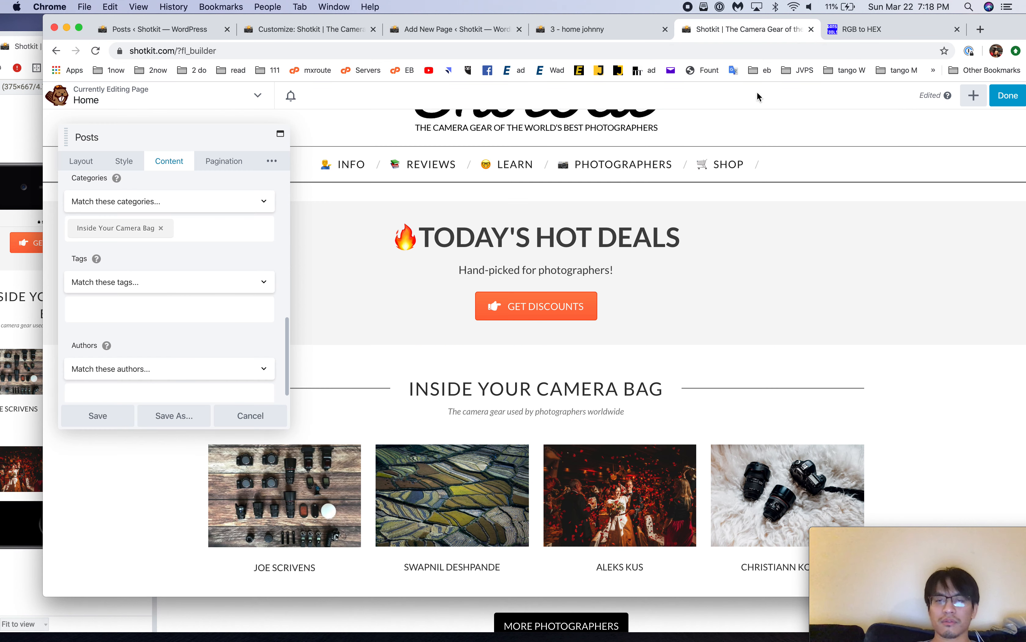
click(640, 23)
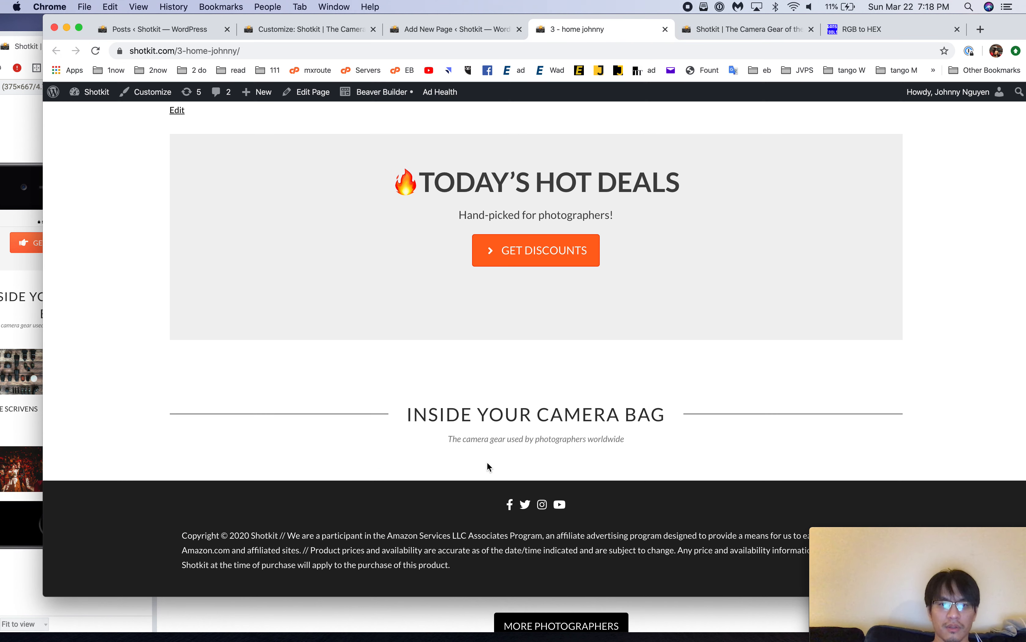
click(492, 36)
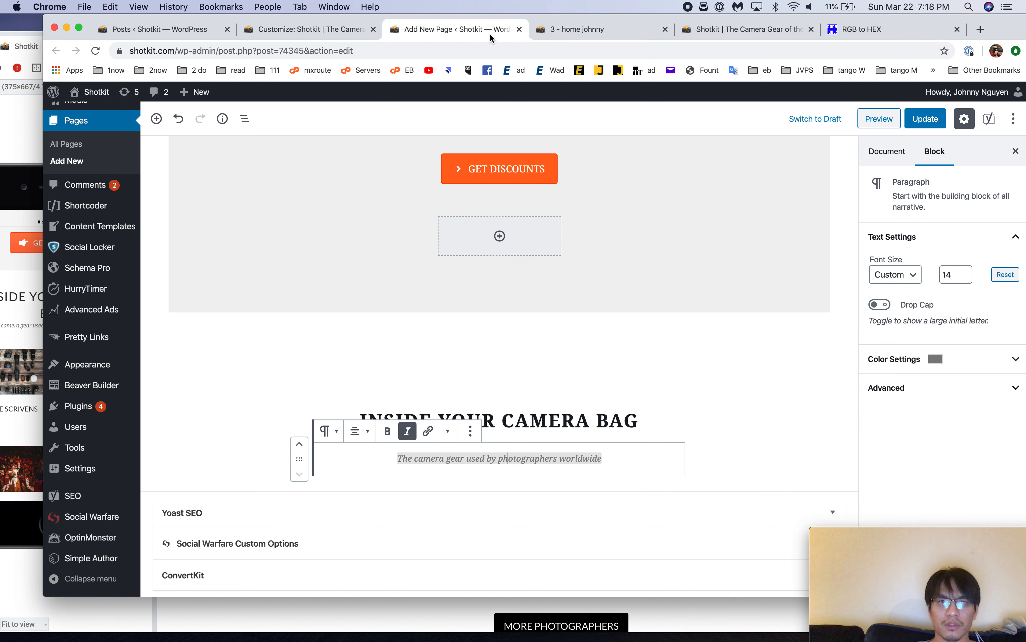
Step: Add a Container block below the "The camera gear used by photographers worldwide" paragraph
click(618, 462)
key(Return)
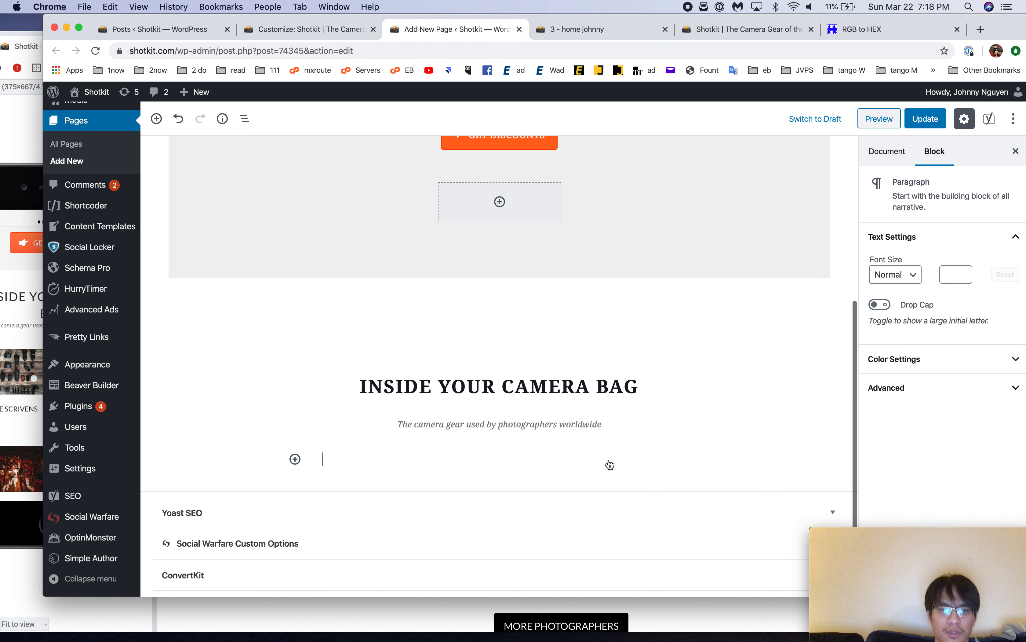
click(225, 434)
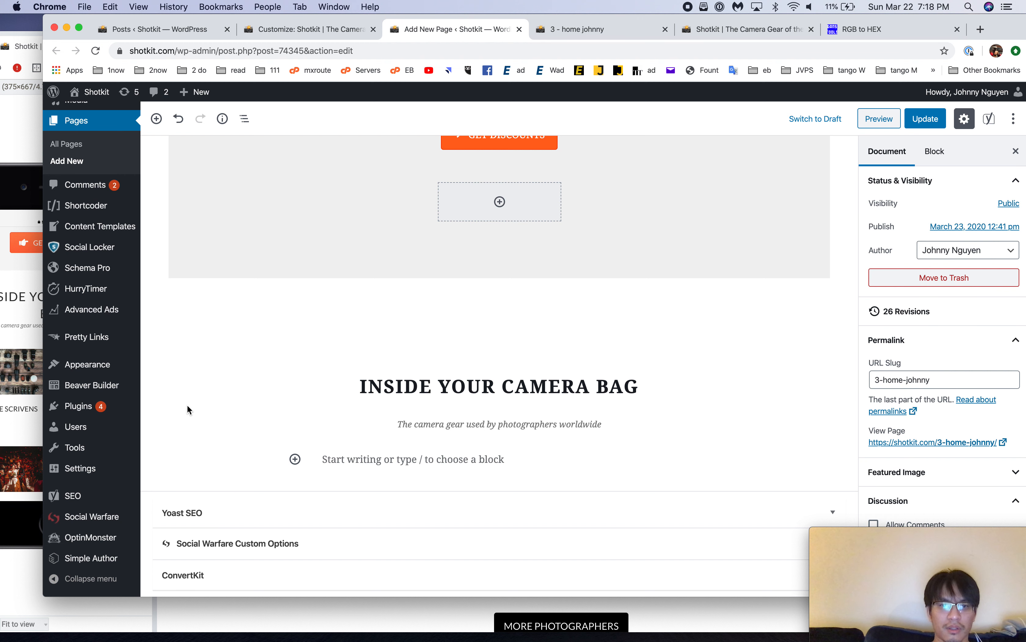
click(347, 452)
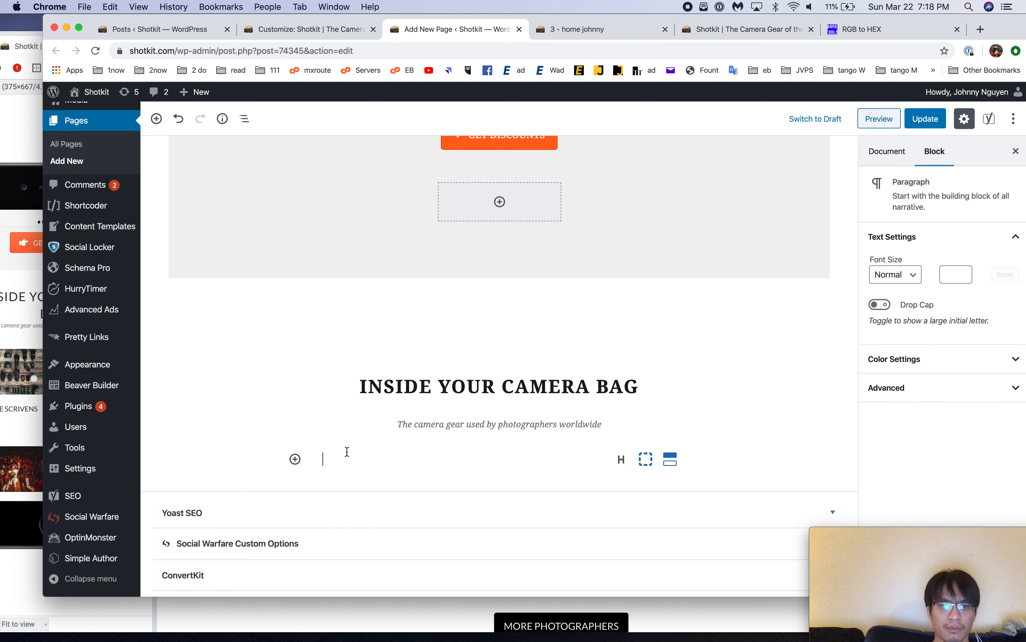
click(645, 460)
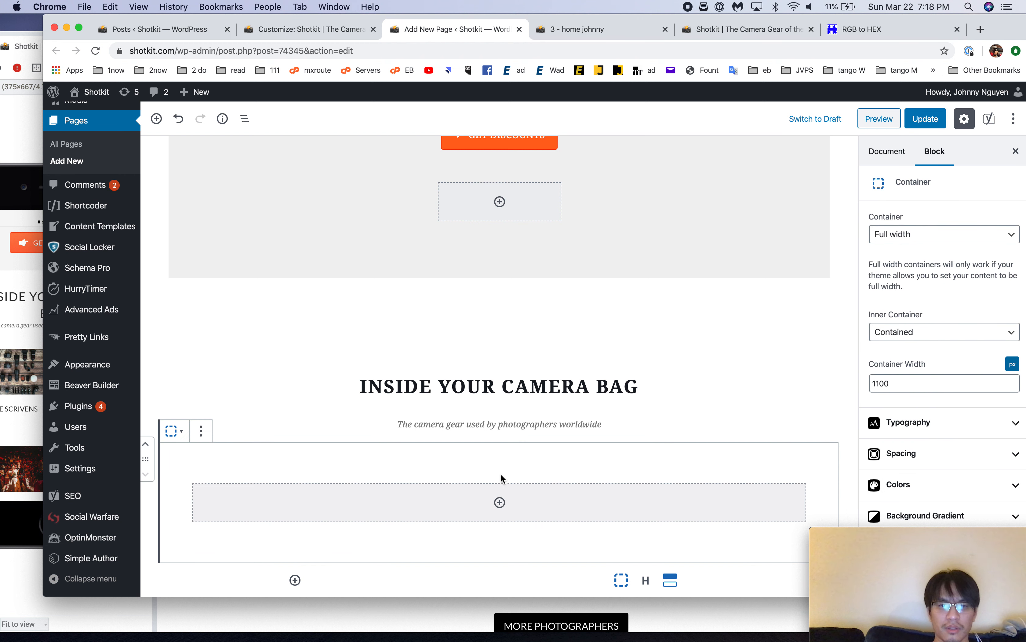
Step: Insert a GenerateBlocks Grid with four equal columns inside the new container
click(500, 502)
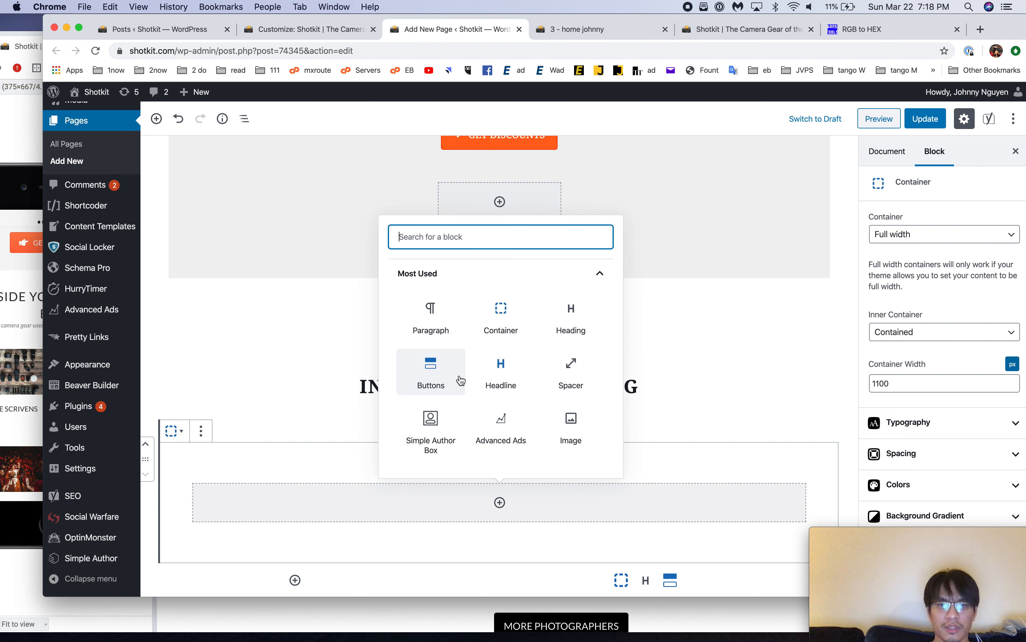
text(grid)
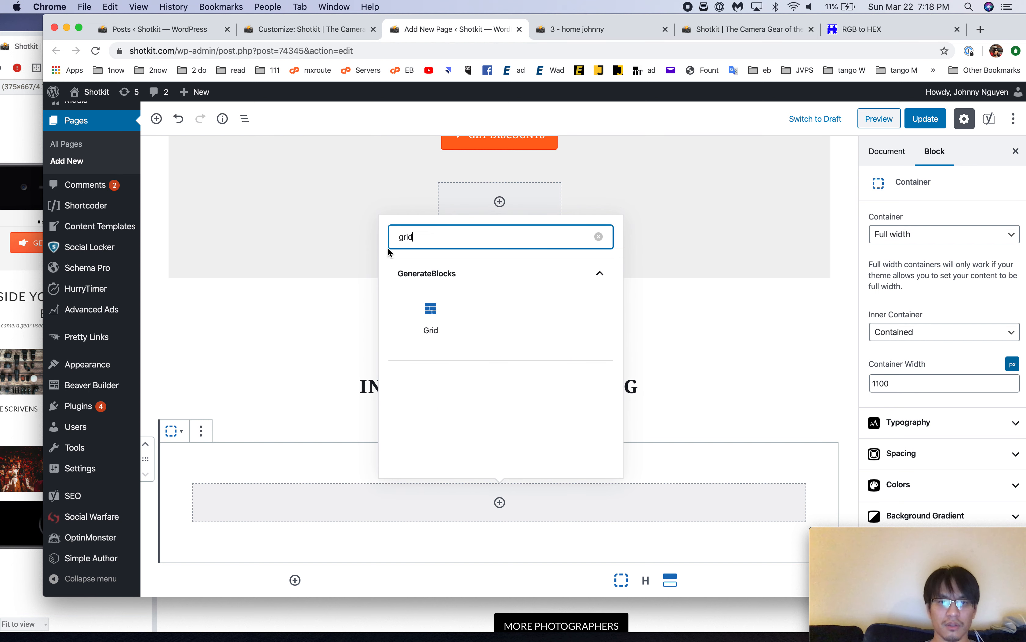
click(431, 326)
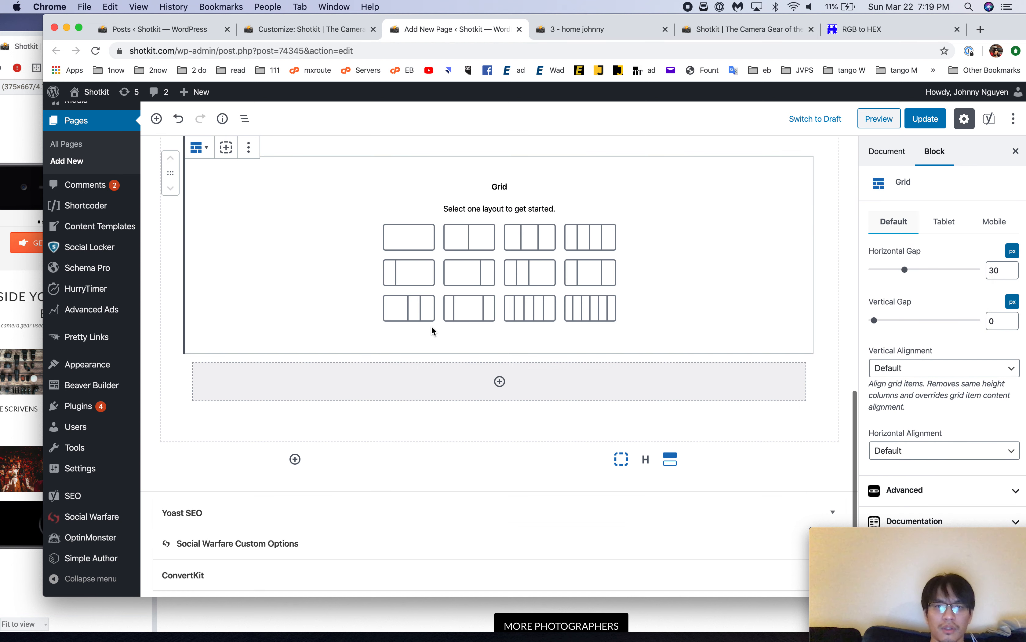
click(582, 246)
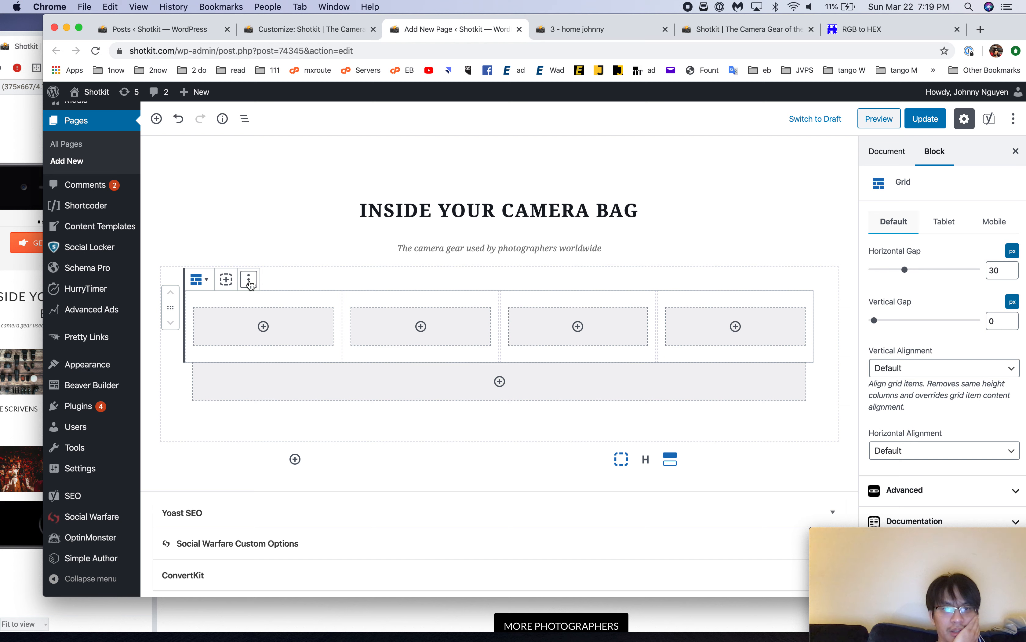
Step: Inspect the grid's column containers and remove the outer container together with its grid
click(262, 324)
click(420, 384)
click(472, 344)
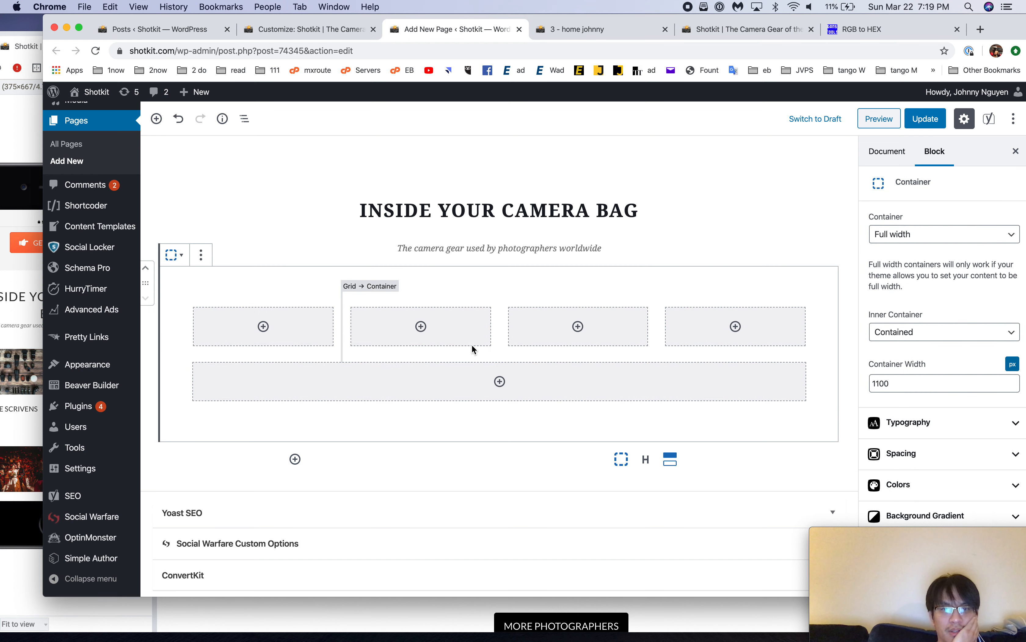
click(500, 380)
click(656, 297)
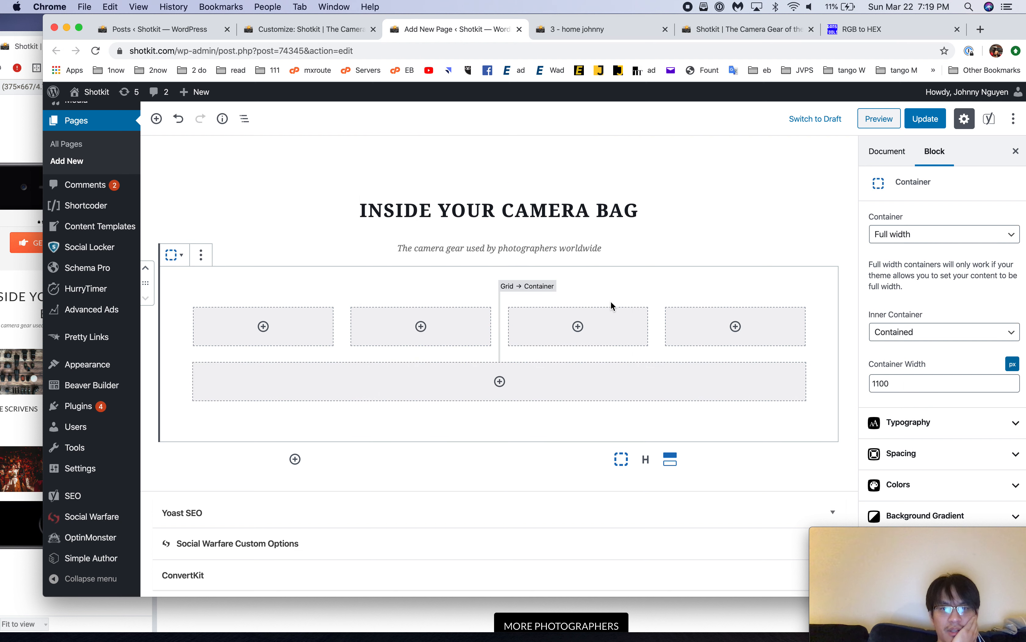
click(596, 301)
click(513, 360)
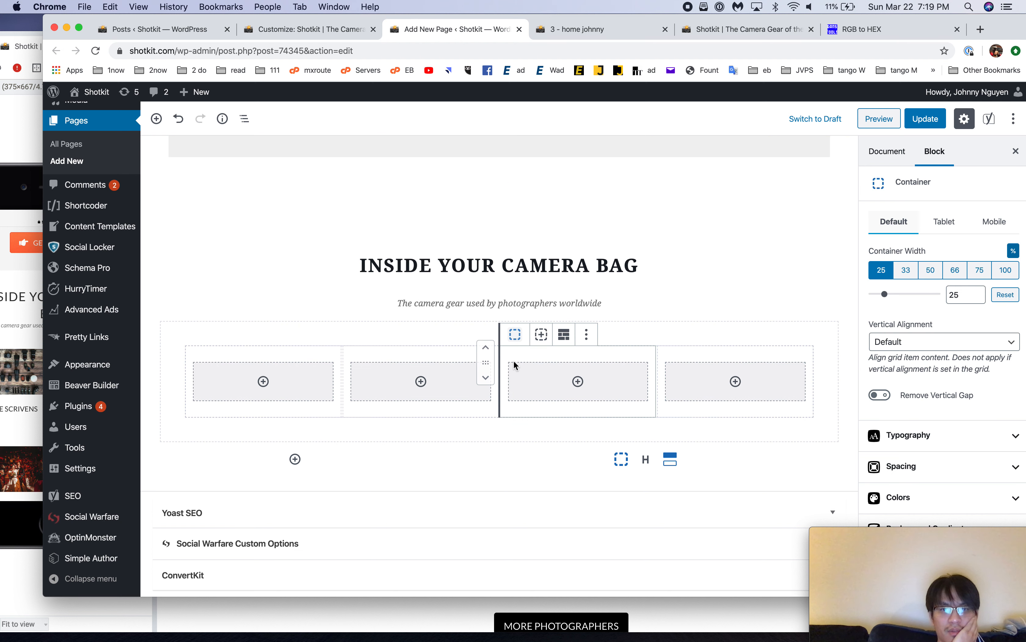
click(466, 344)
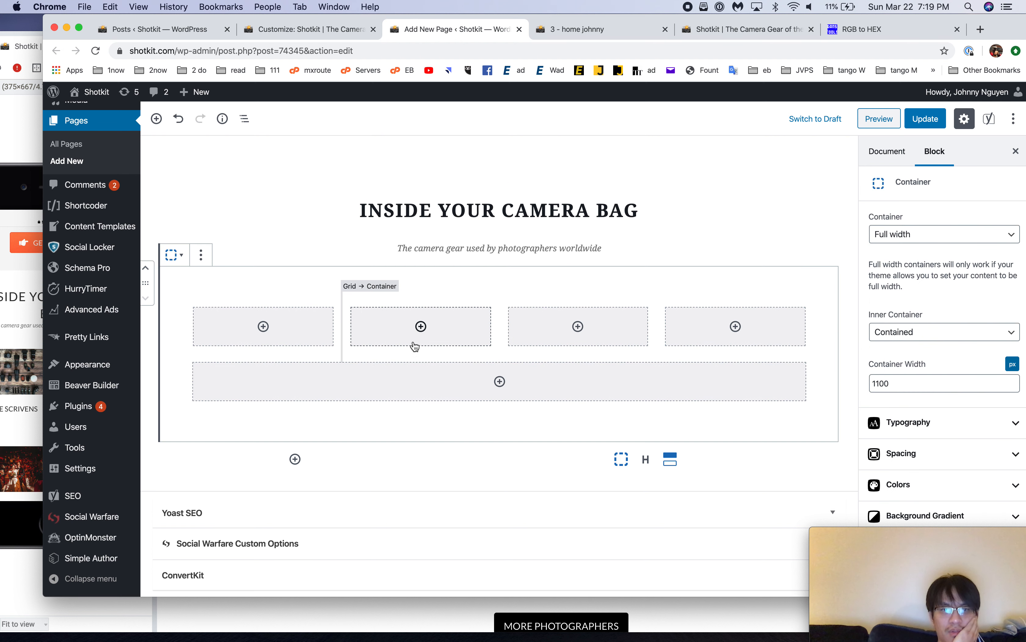
click(201, 254)
click(255, 447)
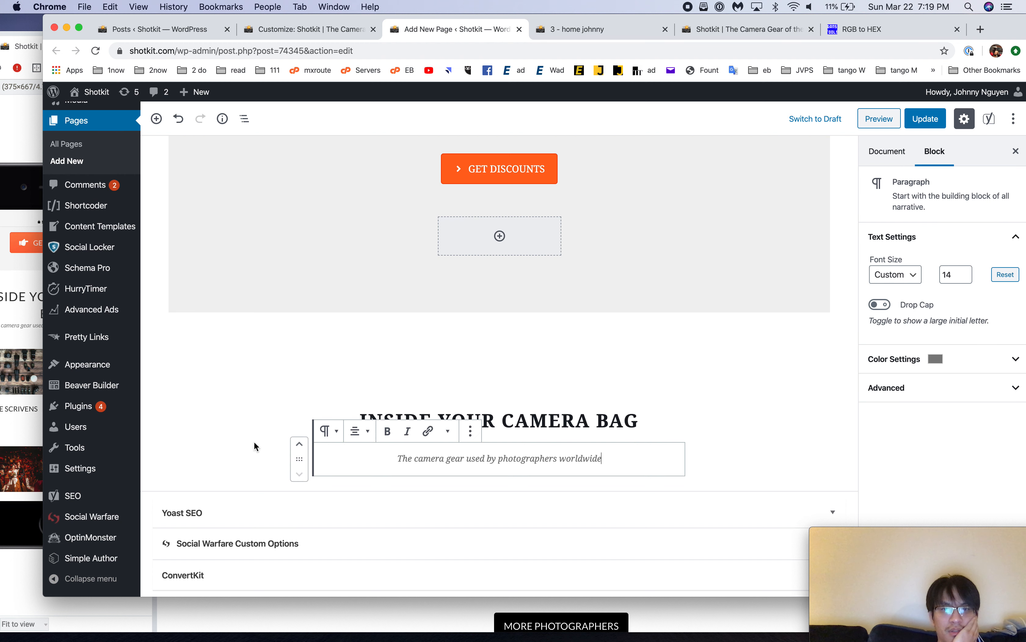
Step: Insert a fresh Container block directly below the "The camera gear used by photographers worldwide" paragraph
key(Return)
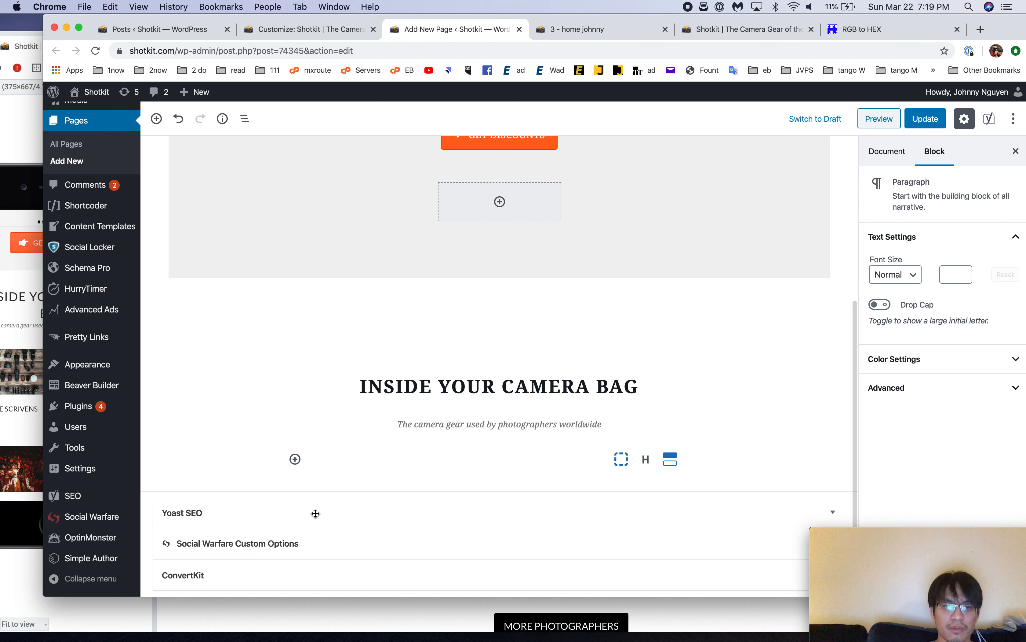
click(296, 459)
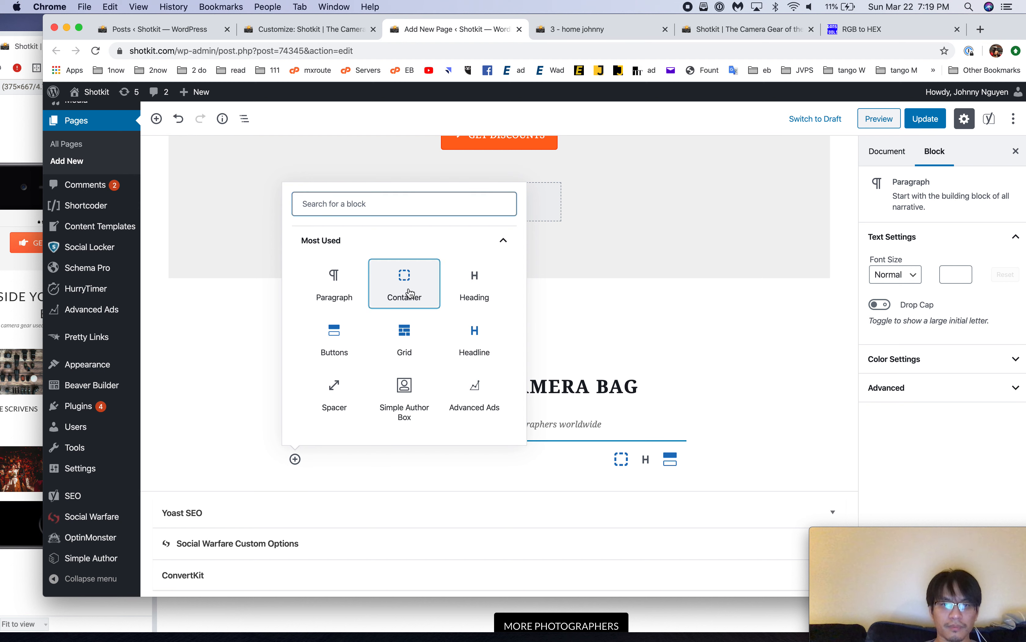
click(406, 291)
Step: Insert a Latest Posts block inside the empty container and switch it to grid view
click(500, 502)
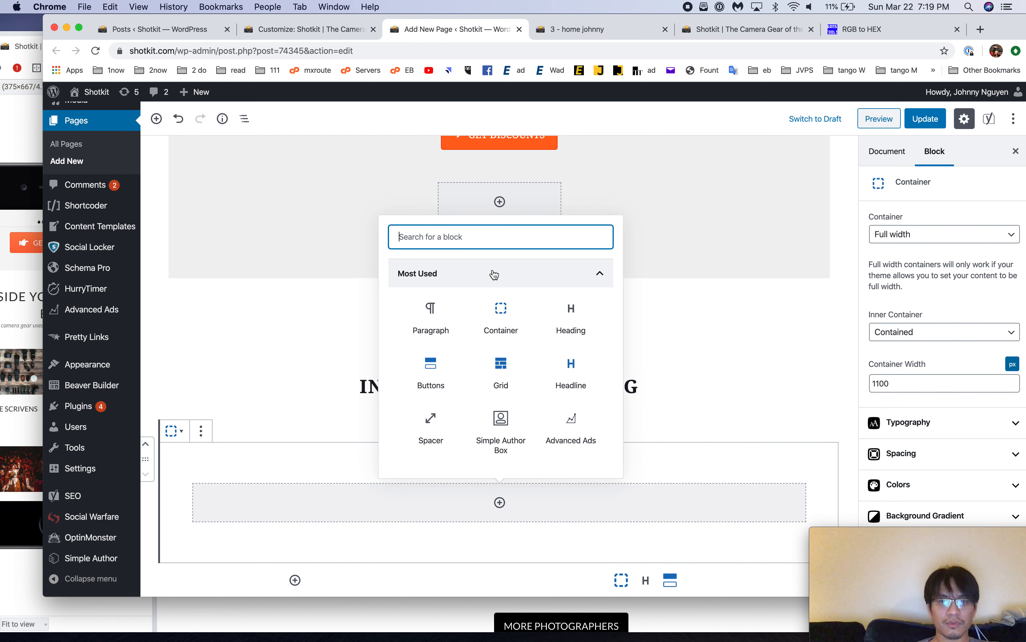
text(post)
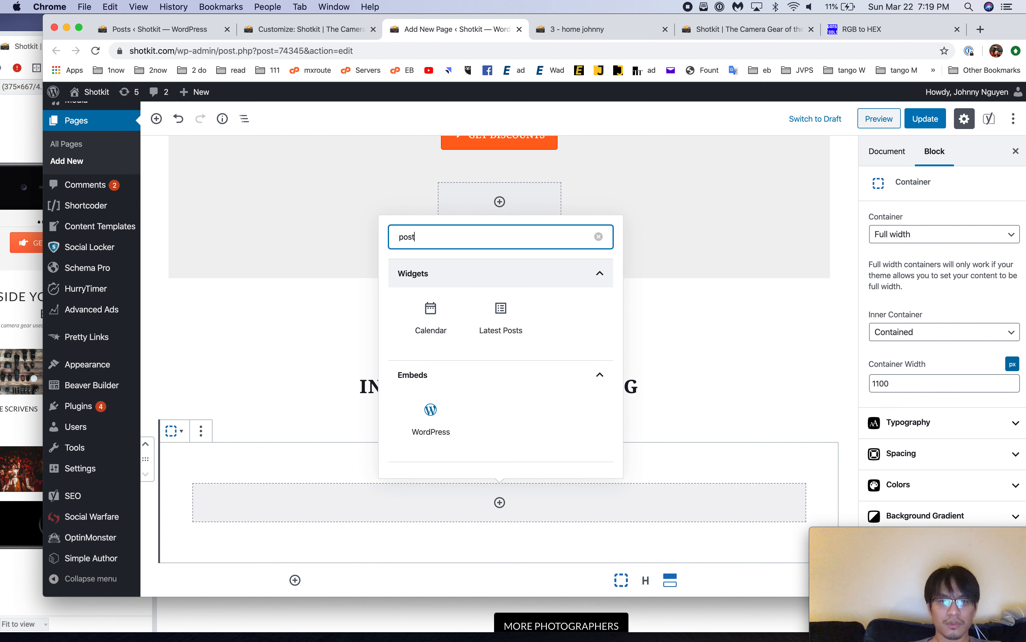
click(520, 319)
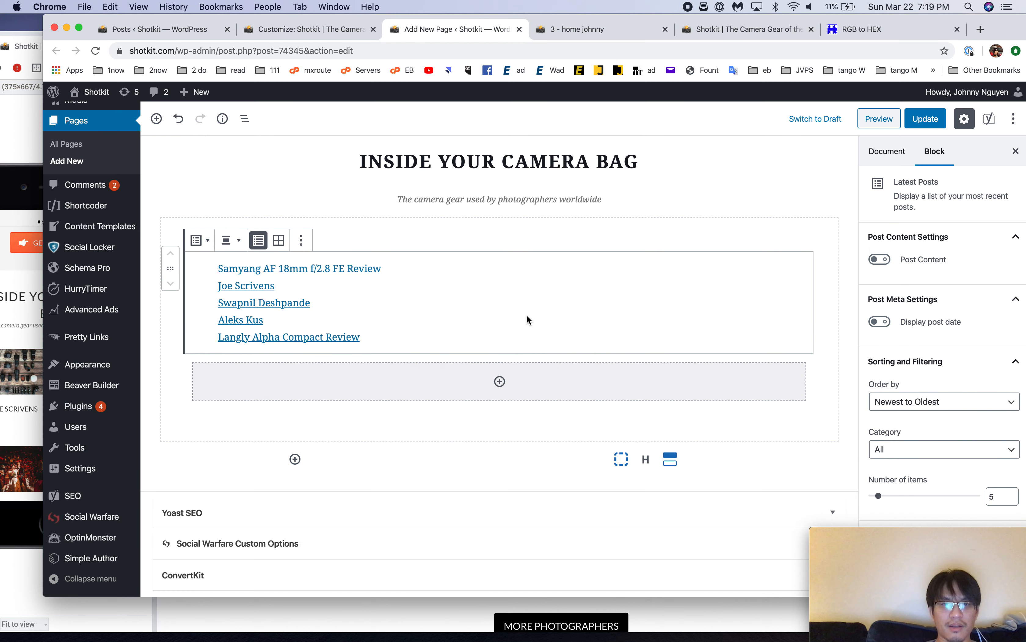
click(280, 241)
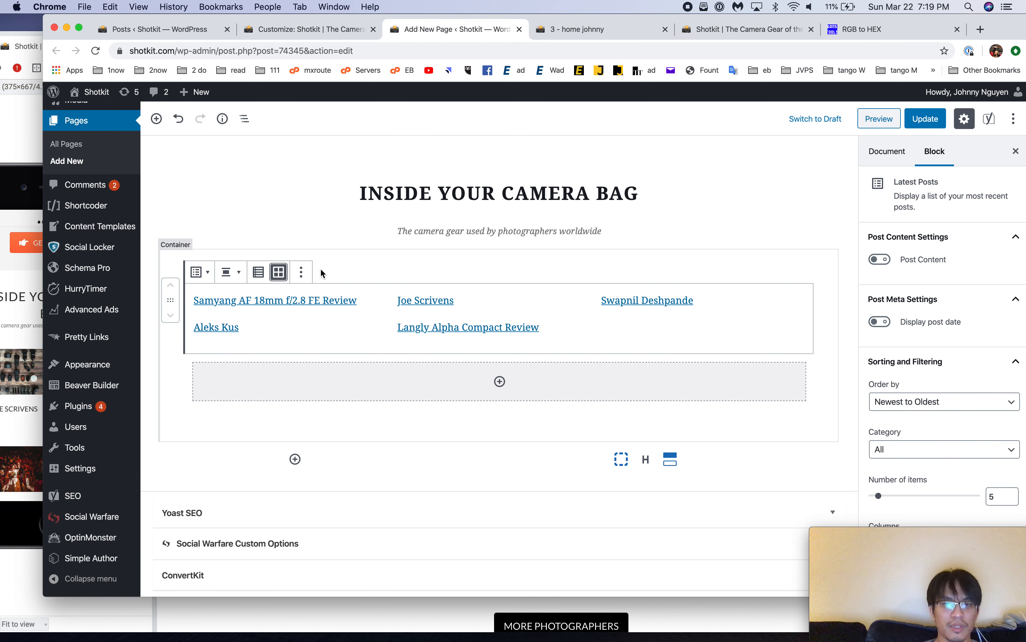
Step: Remove the Latest Posts block from the container
click(301, 272)
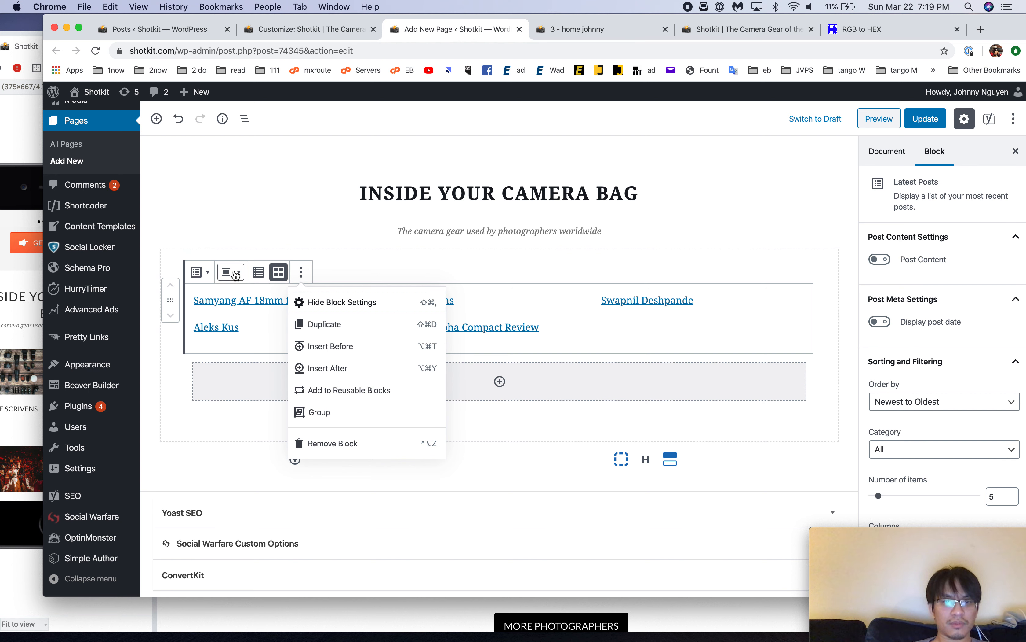
click(301, 271)
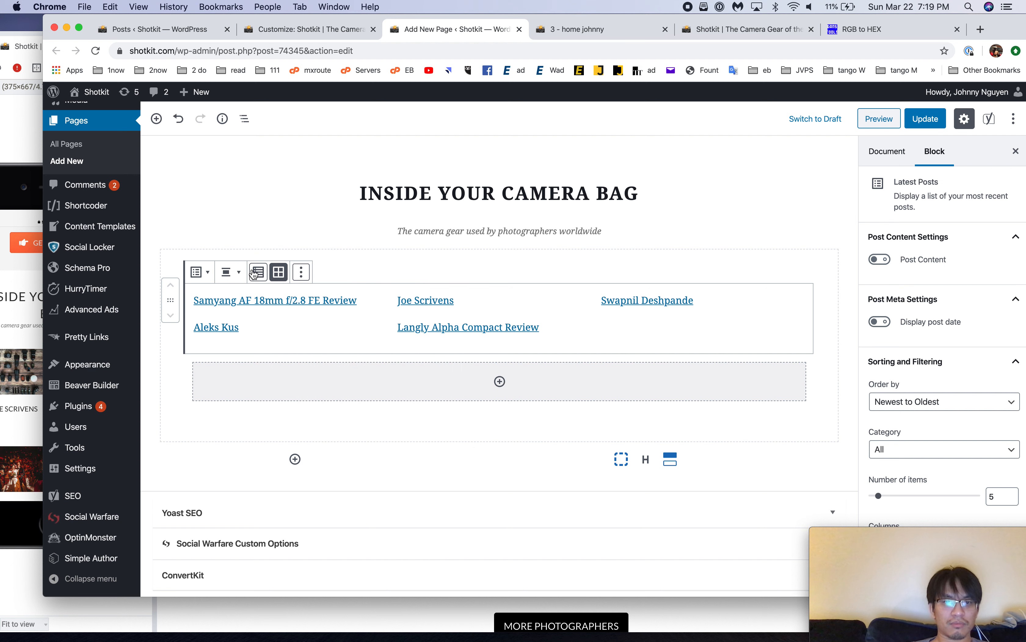
click(301, 271)
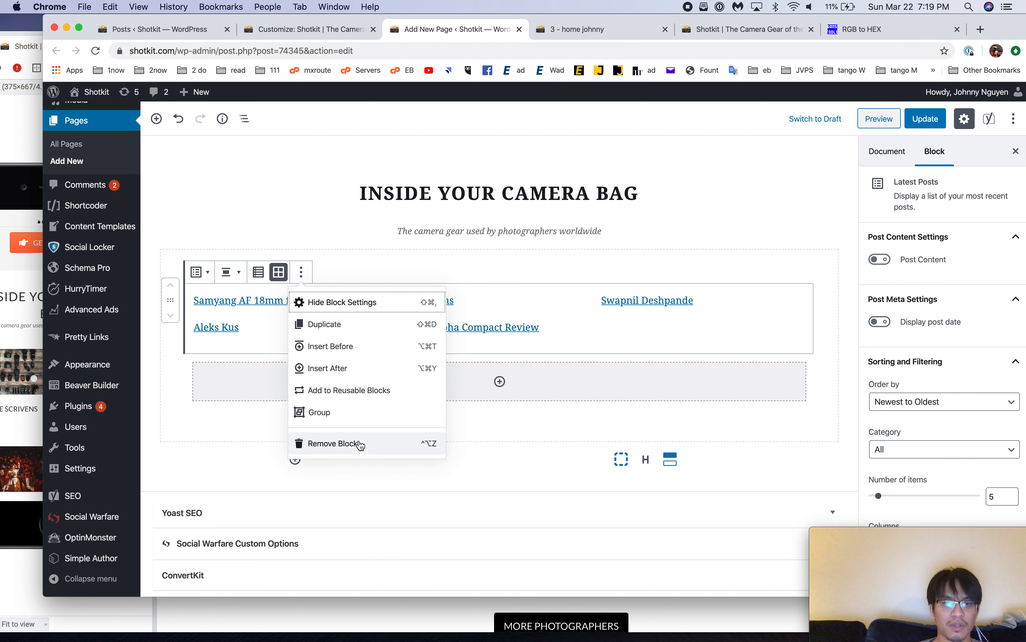
click(360, 444)
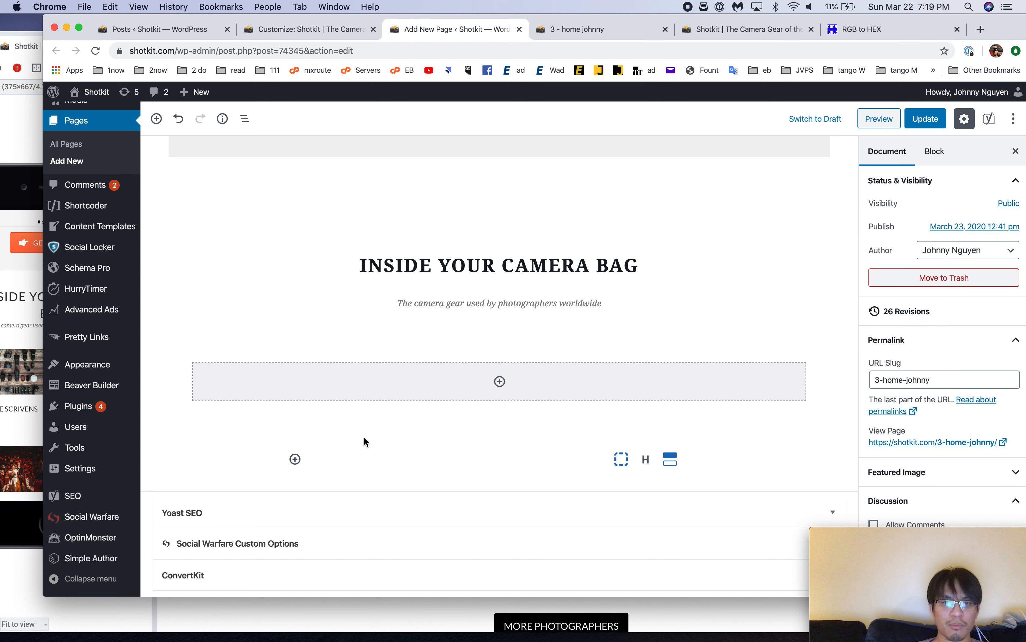
Step: Search the available blocks for post blocks to place in the container, and update the page without adding one
click(475, 352)
click(478, 381)
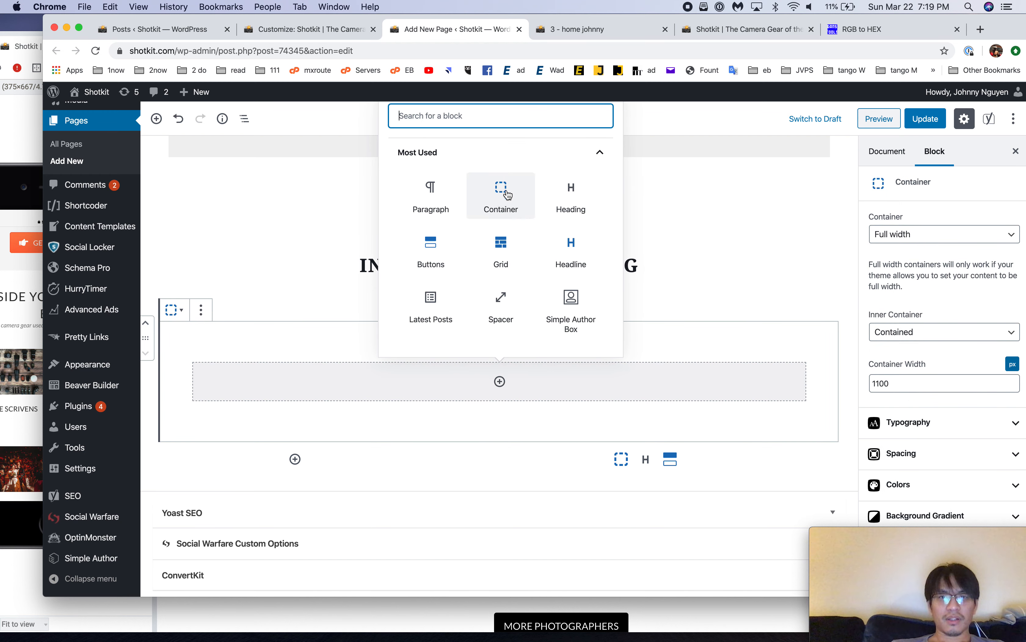
text(pos)
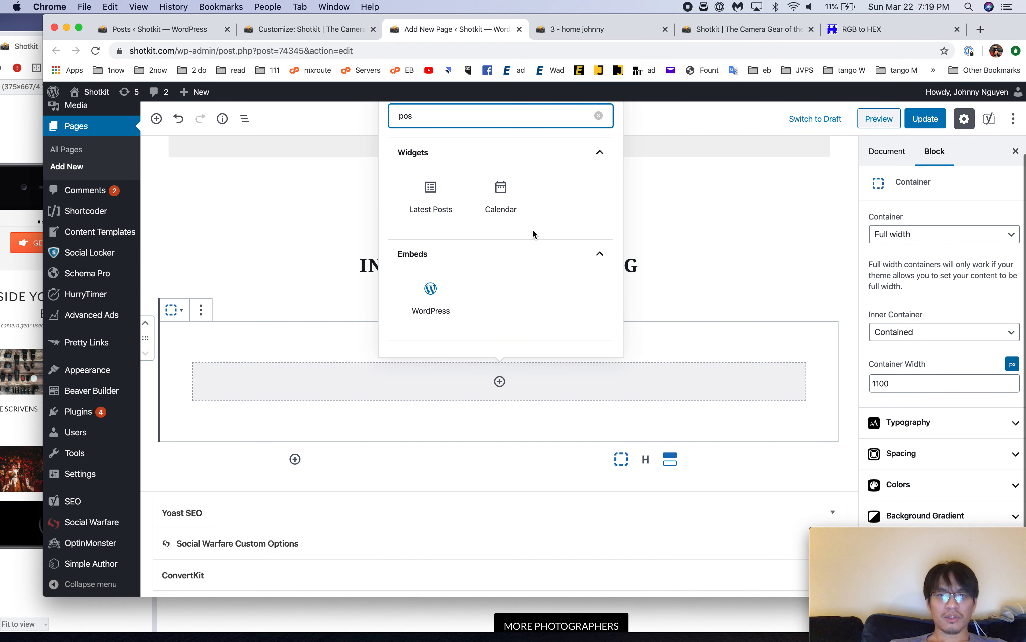
click(598, 115)
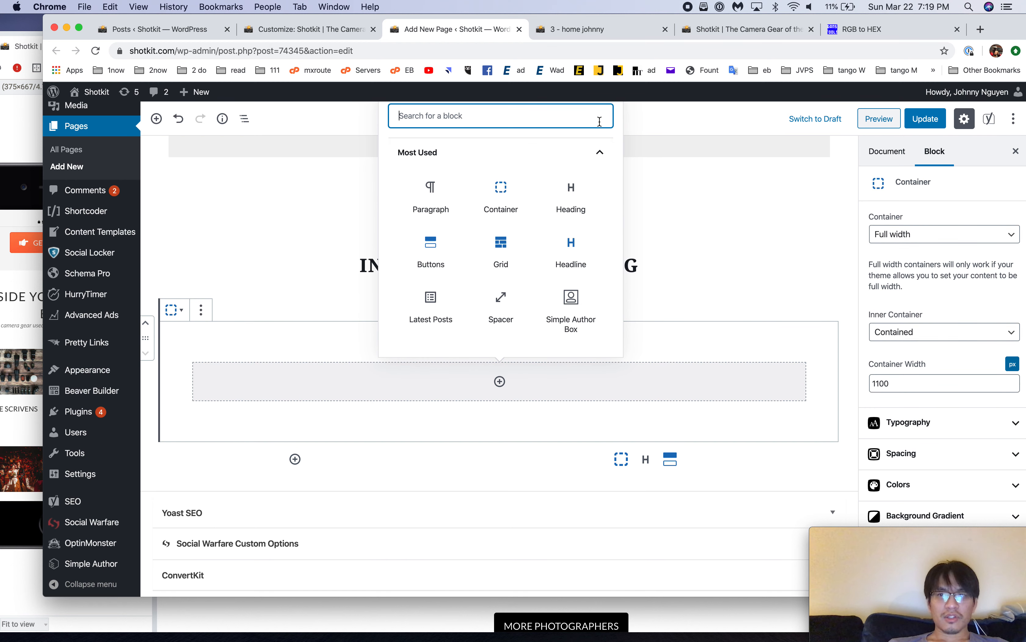
click(933, 123)
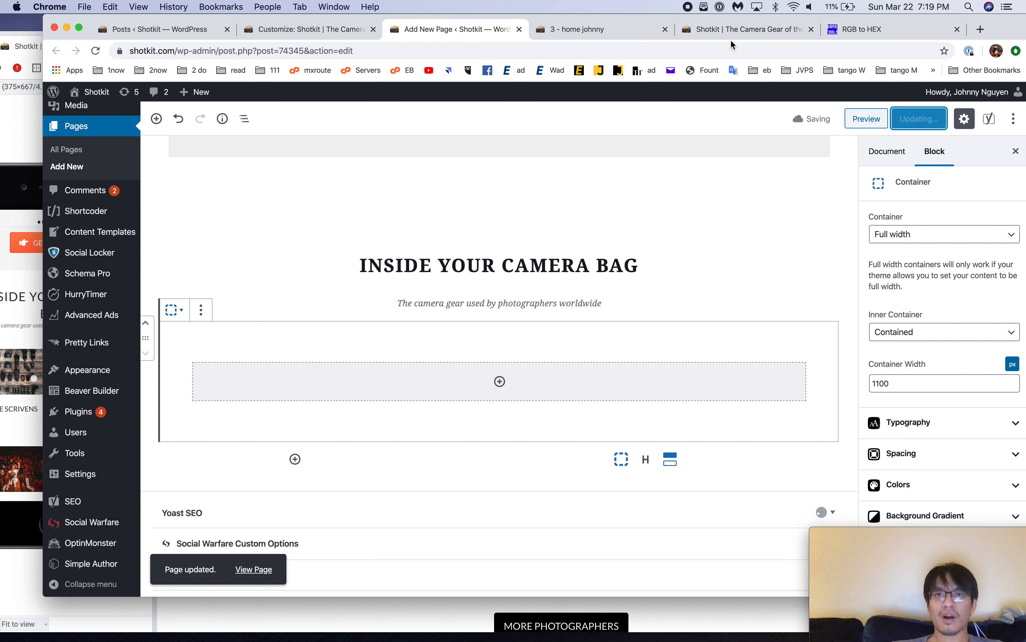
Step: Open the Add Plugins page in a new tab from the posts list, ready to search for a plugin
click(200, 37)
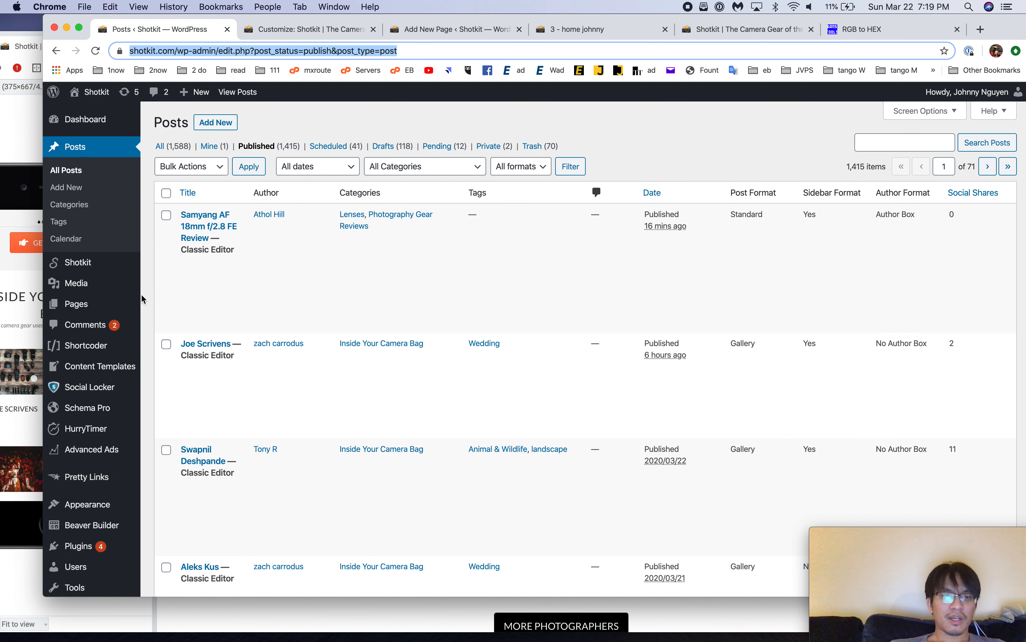
scroll(103, 369, down, 2)
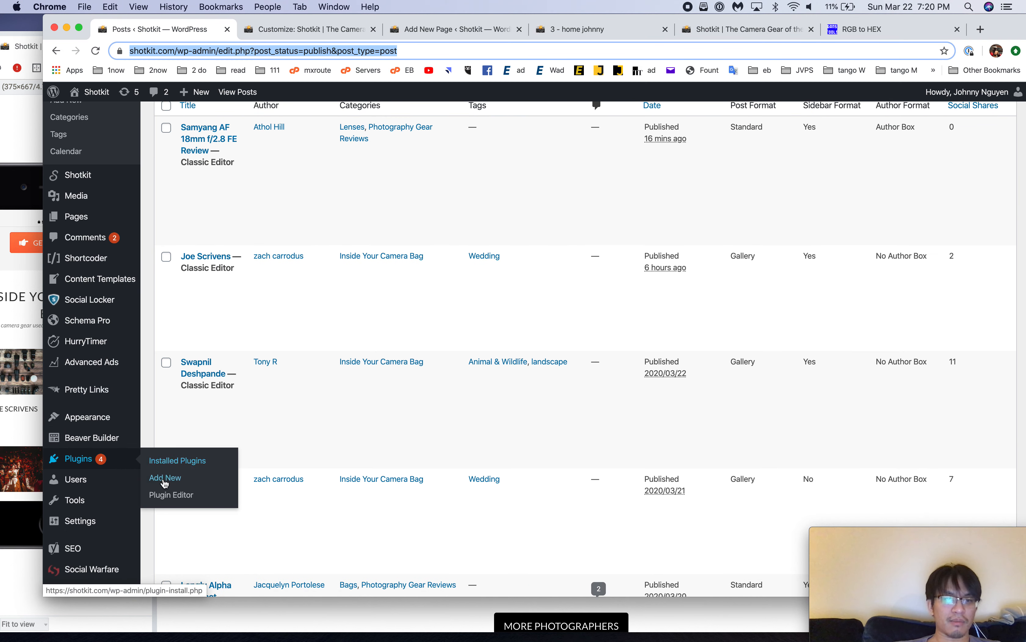
super+click(165, 477)
click(300, 35)
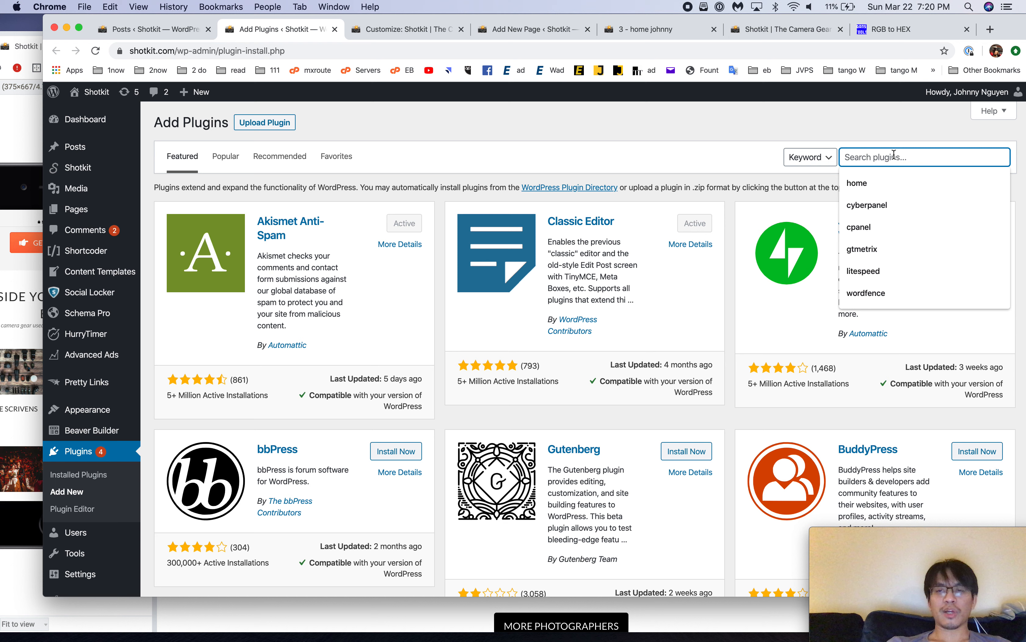
Step: Search the plugin directory for "show posts" and install the WP Show Posts plugin
text(show posts)
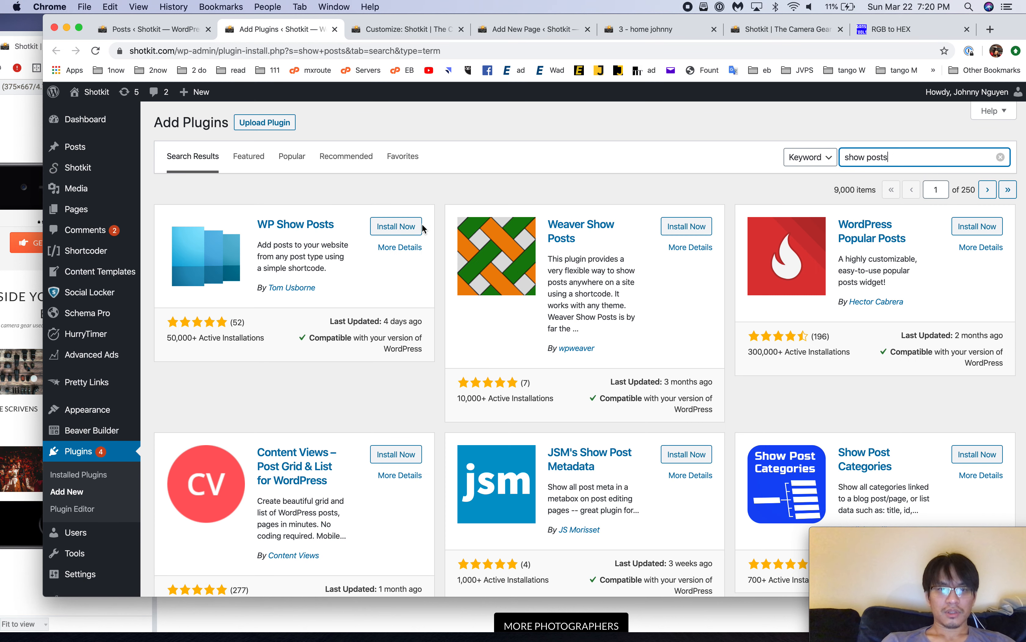
click(398, 227)
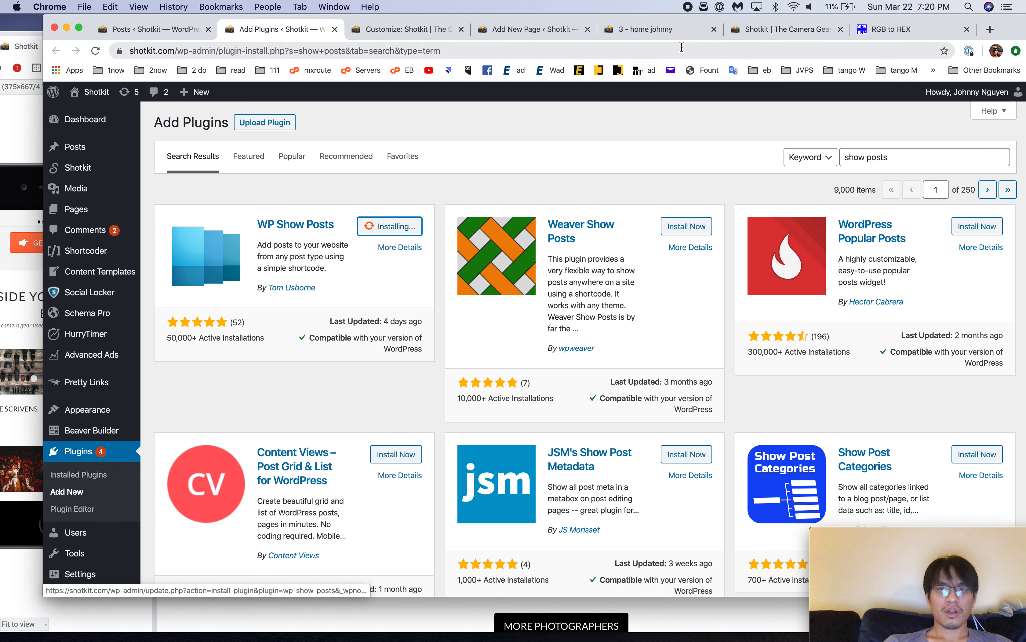
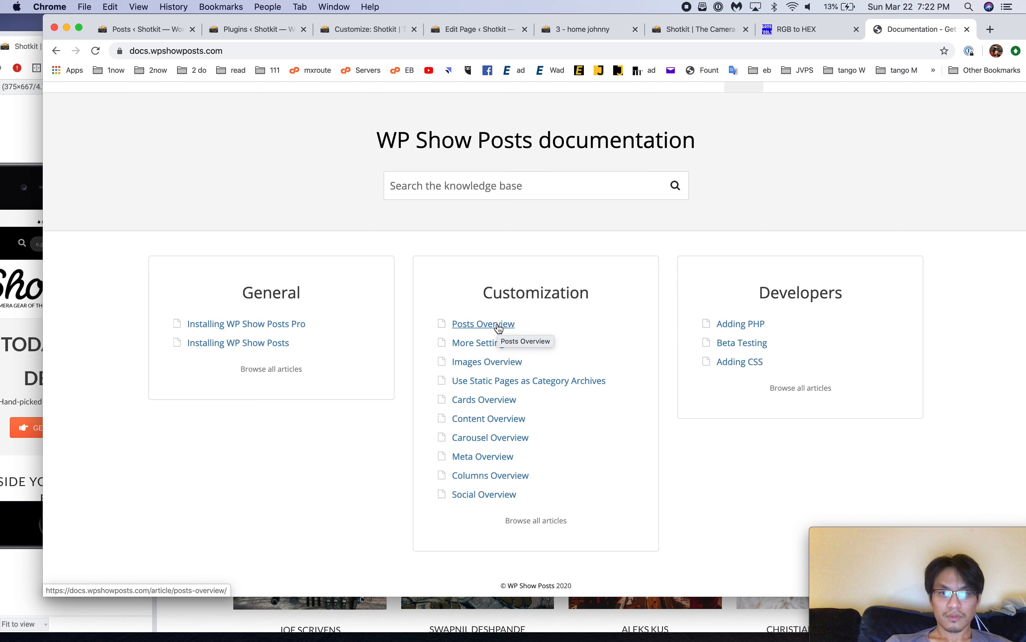
Step: Read the Posts Overview article in the WP Show Posts documentation
click(499, 328)
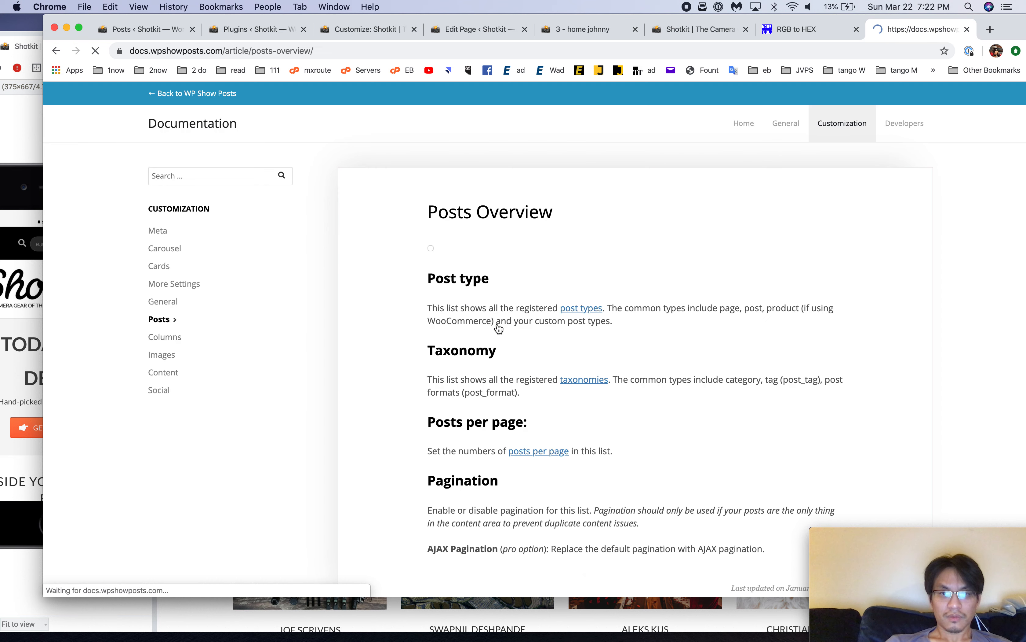
scroll(524, 469, down, 1)
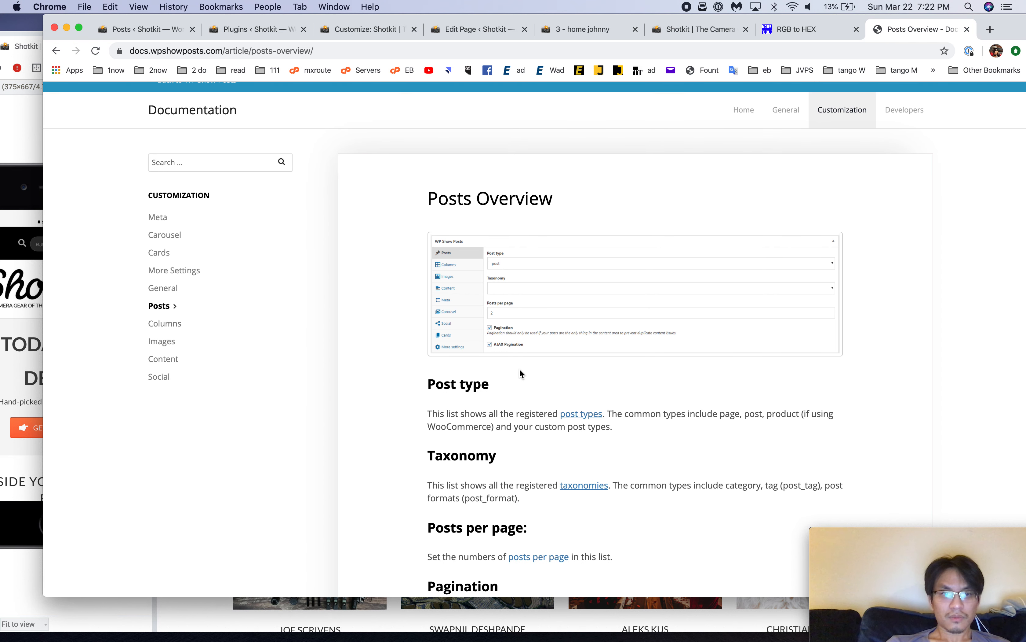
Step: Return to the Shotkit admin and start a new list in WP Show Posts
click(701, 27)
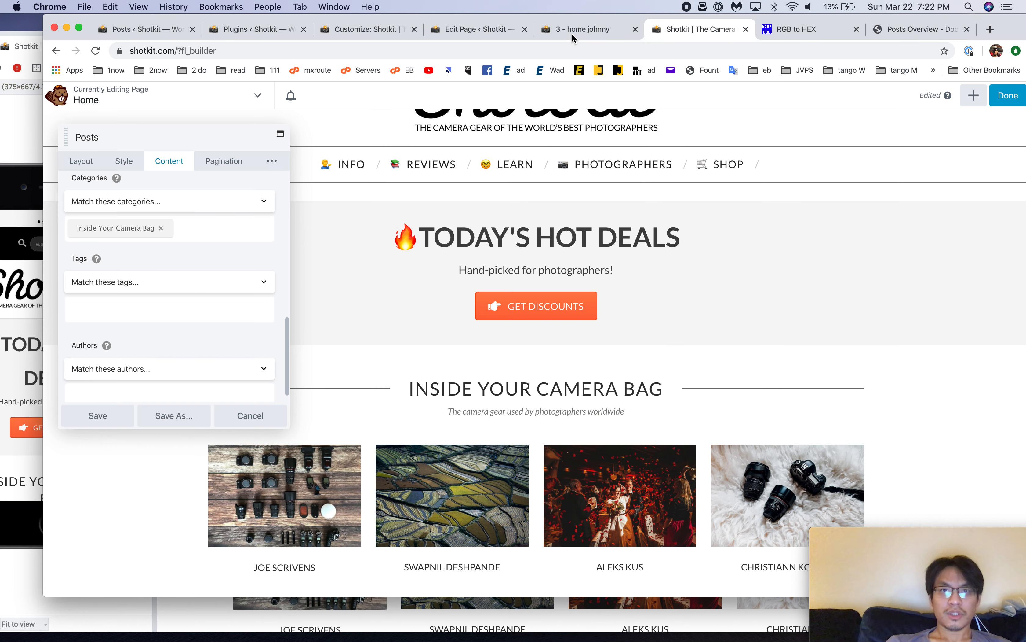
click(572, 30)
click(369, 27)
click(272, 30)
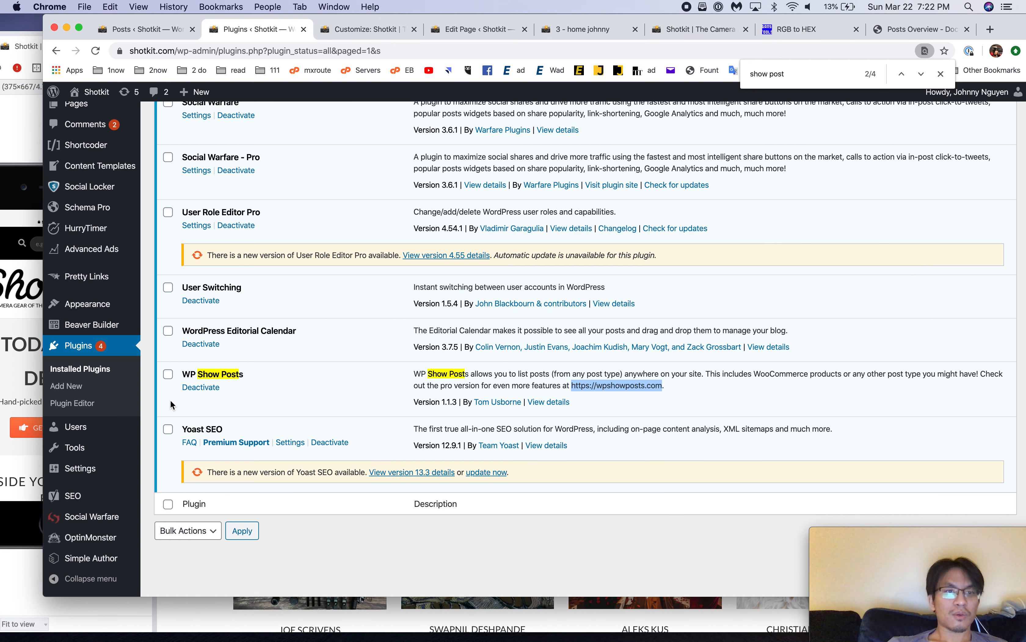
mouse_move(99, 305)
scroll(100, 304, up, 5)
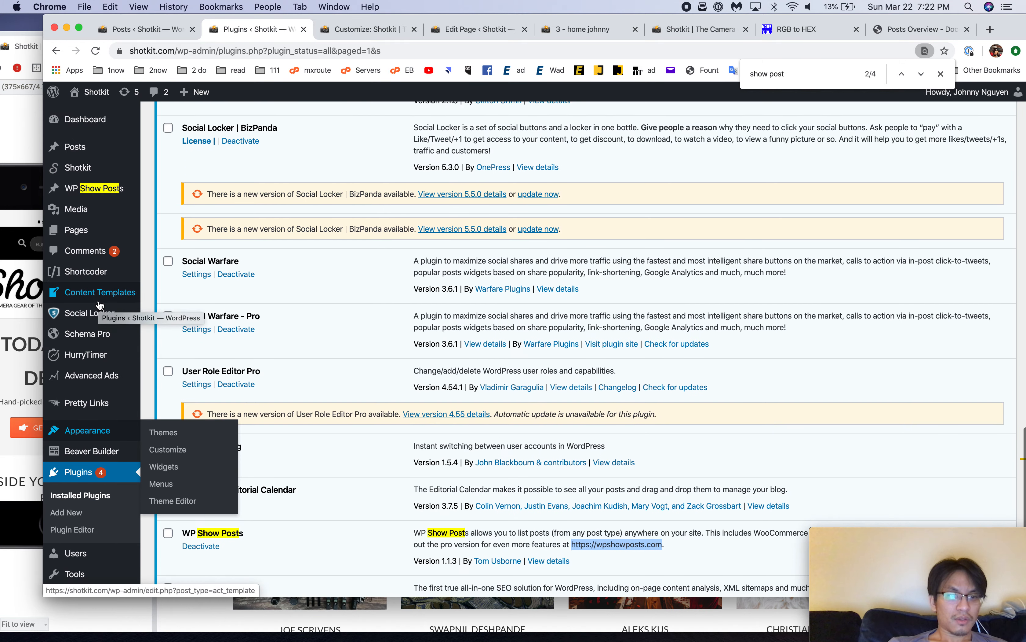
click(91, 188)
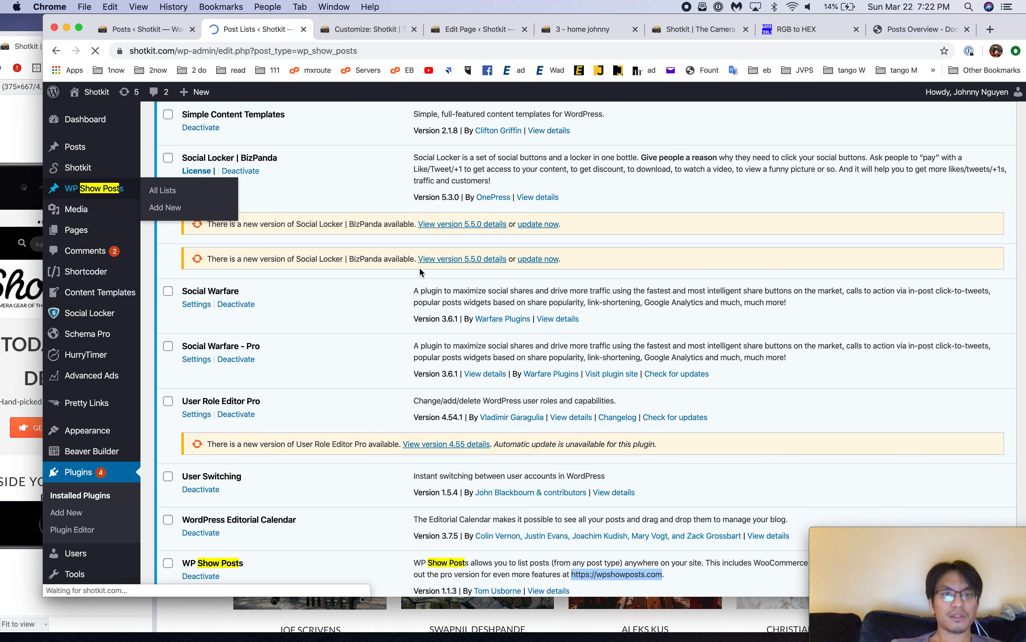
click(244, 122)
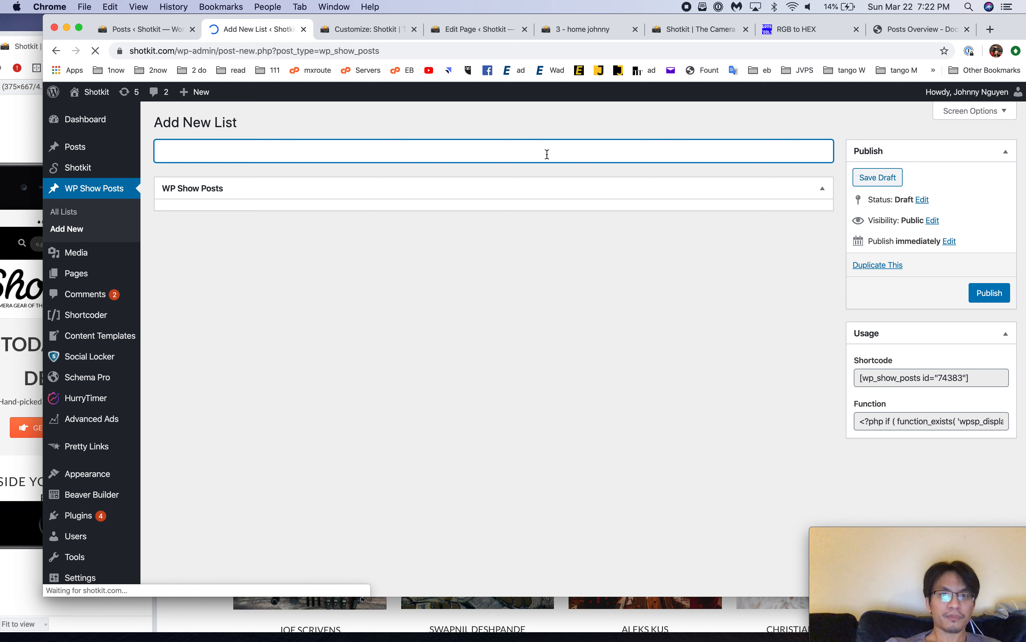
Step: Title the new list "Home - inside your camera bag" and publish it
text(homedsfdsfd)
double_click(534, 154)
text(Home -)
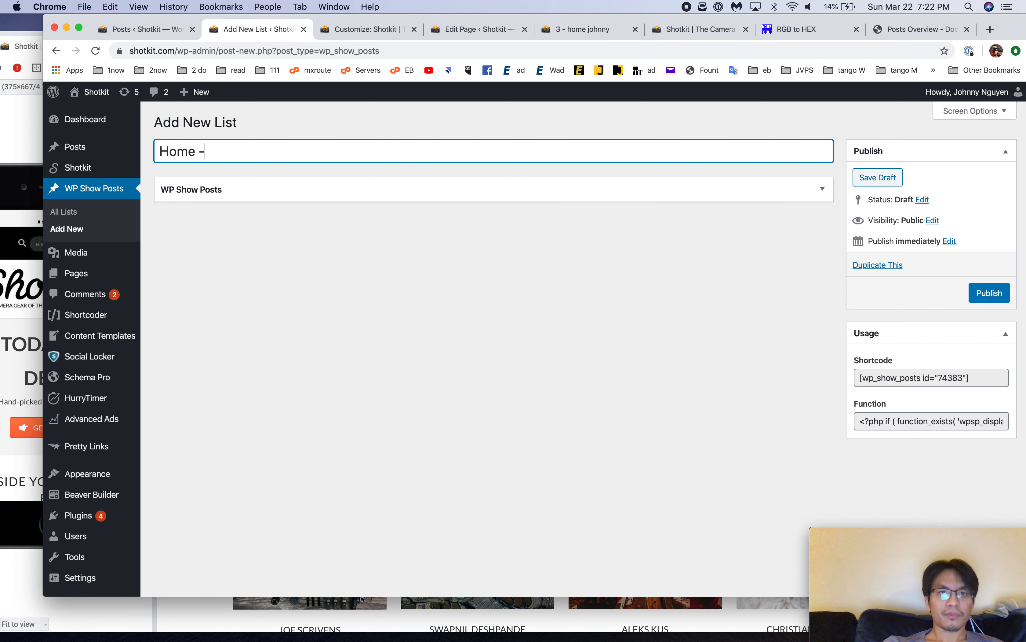
click(394, 30)
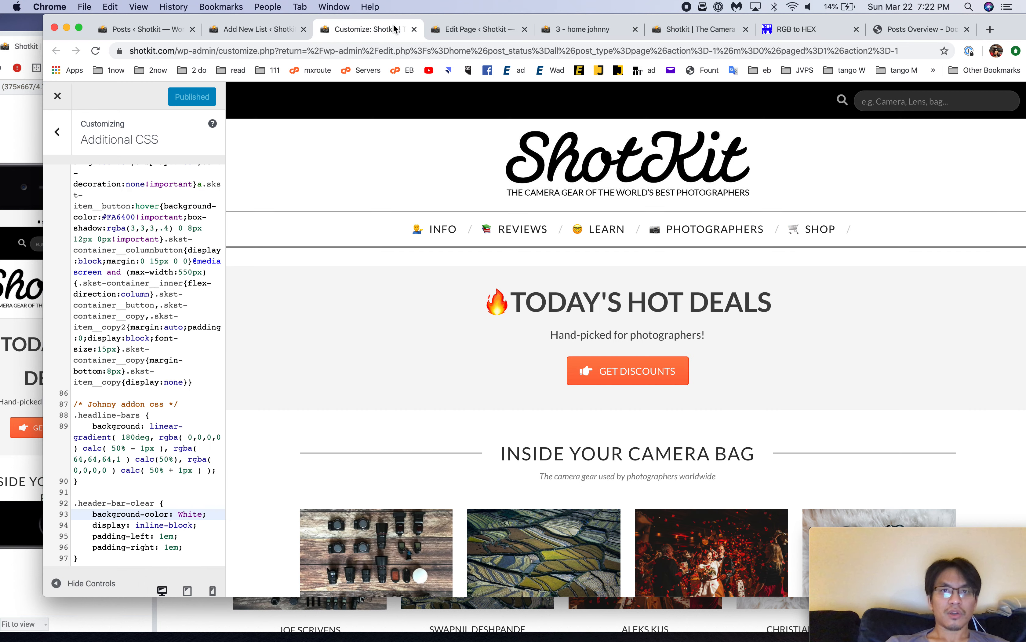
click(254, 32)
text(inside your camera bag)
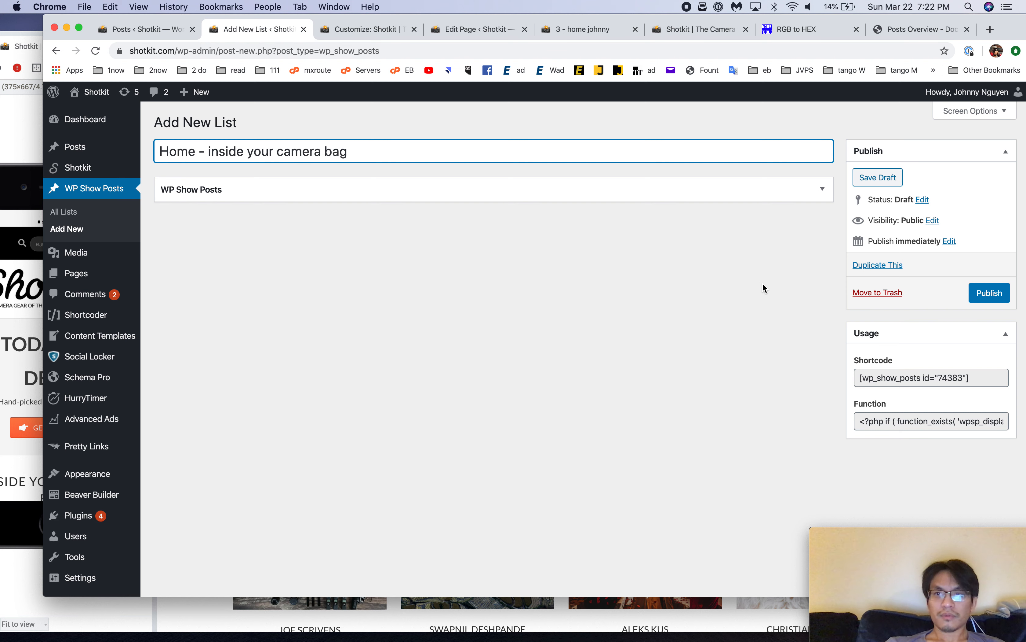
click(990, 293)
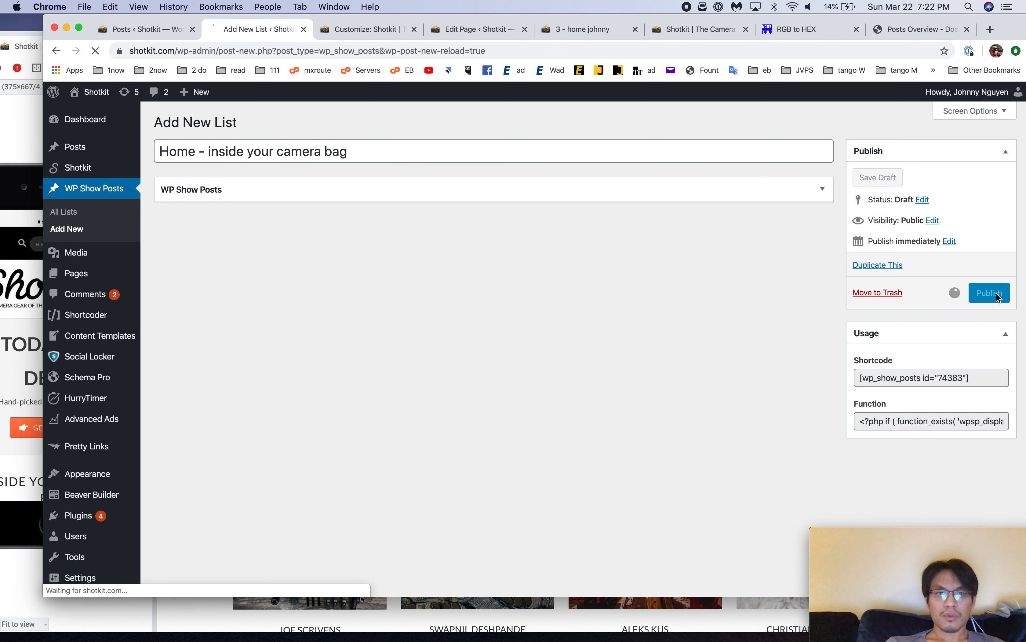
Step: Set the list to show 8 posts per page in 4 columns
click(673, 195)
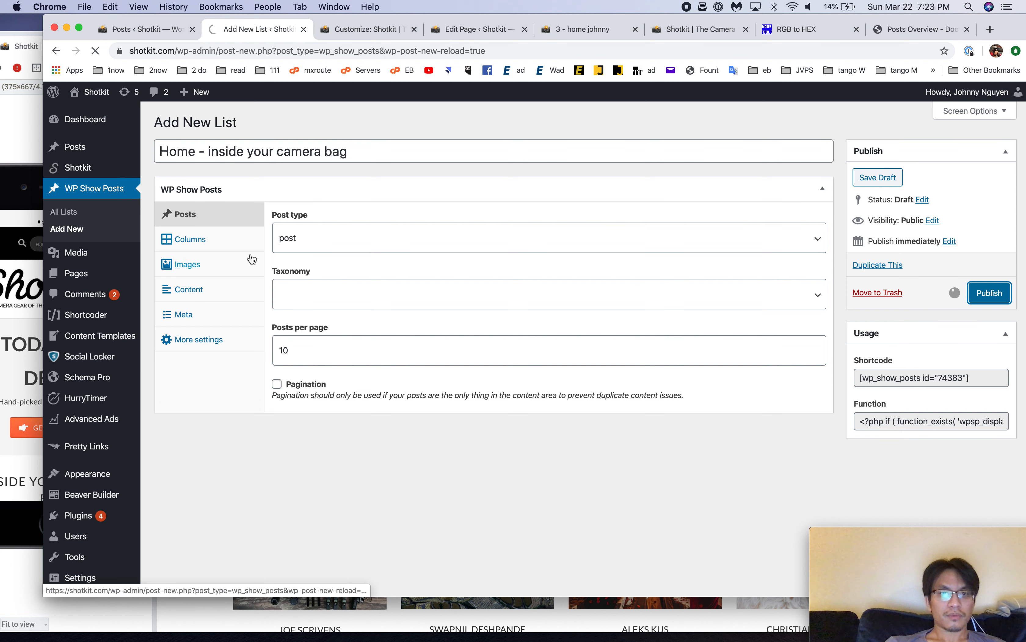
click(305, 351)
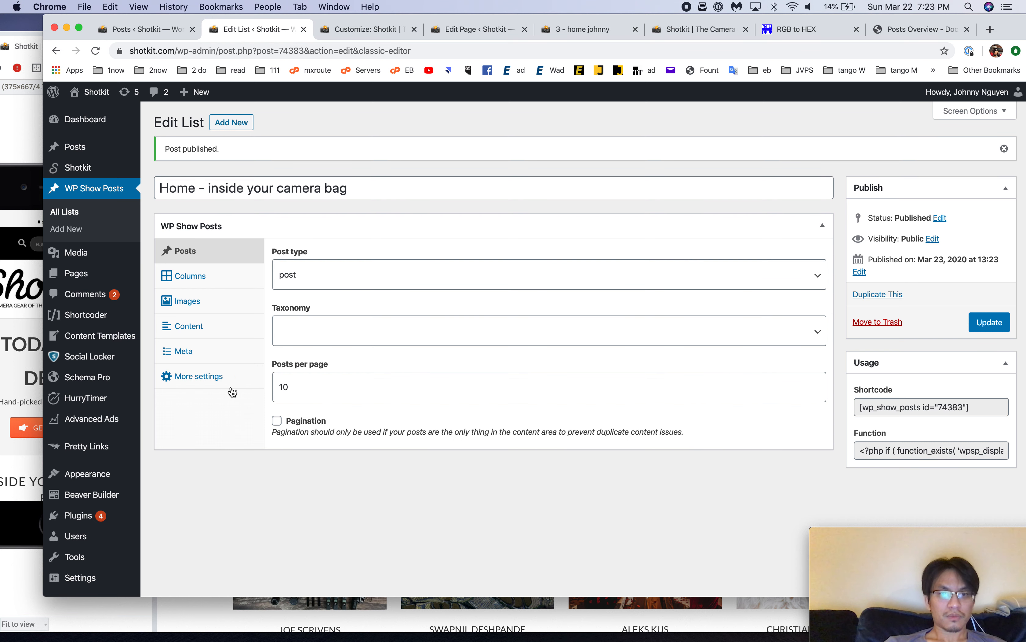
click(329, 388)
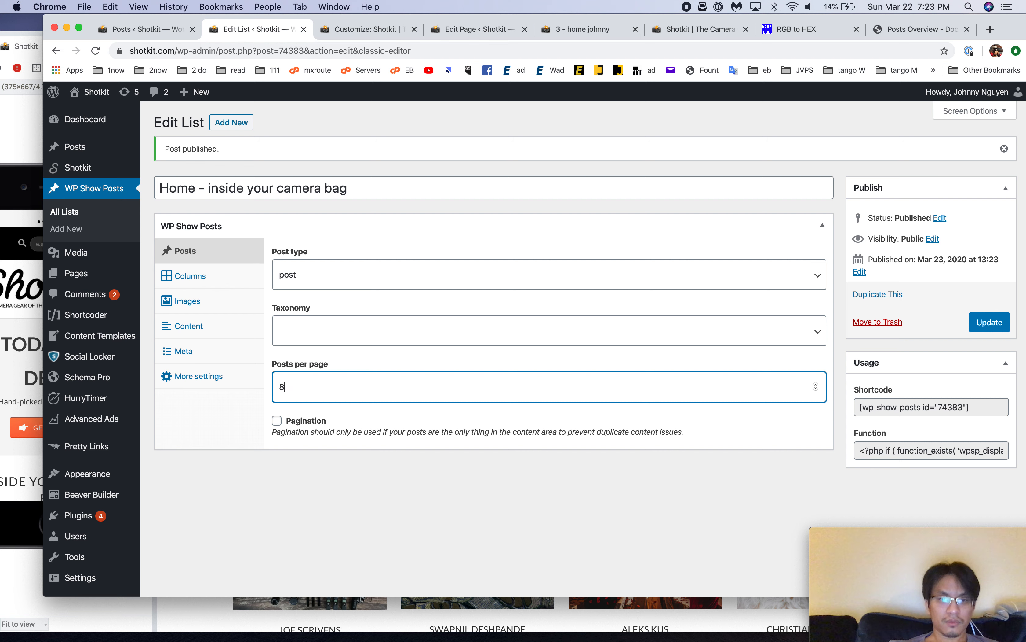
click(180, 275)
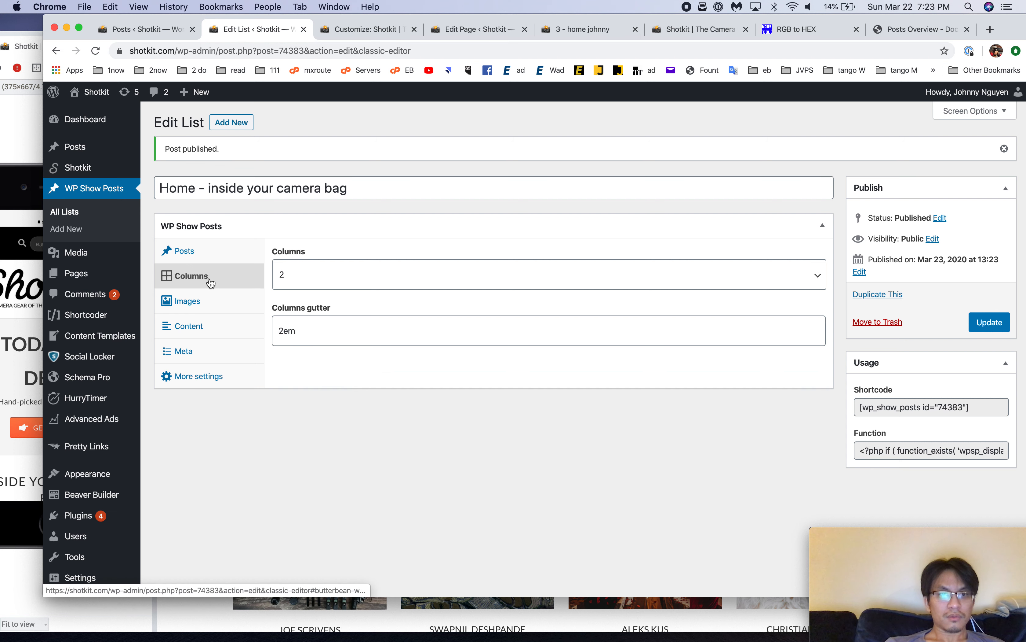
click(334, 273)
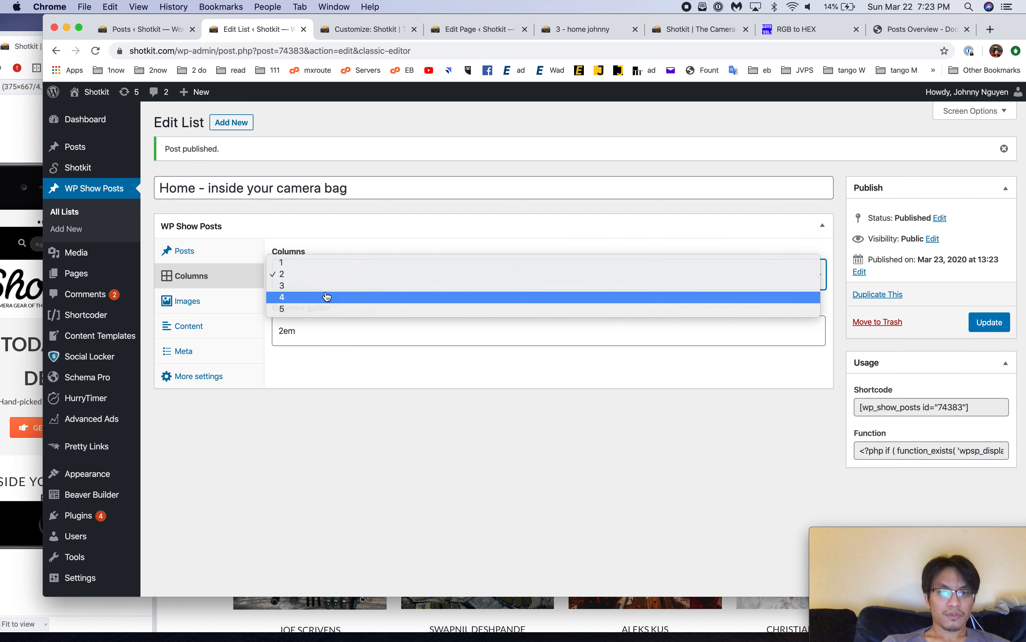
click(327, 297)
Step: Inspect a photographer thumbnail's size on the live home page in Blisk, and set the list's image width to 250 px and height to 168 px
click(189, 301)
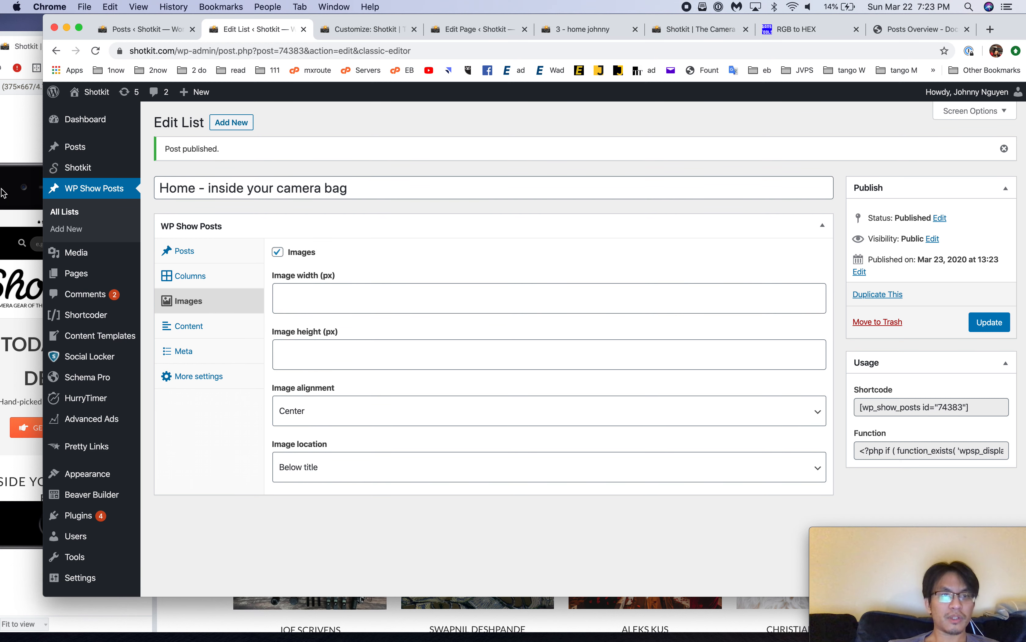
click(3, 117)
scroll(426, 316, down, 5)
right_click(330, 297)
click(553, 376)
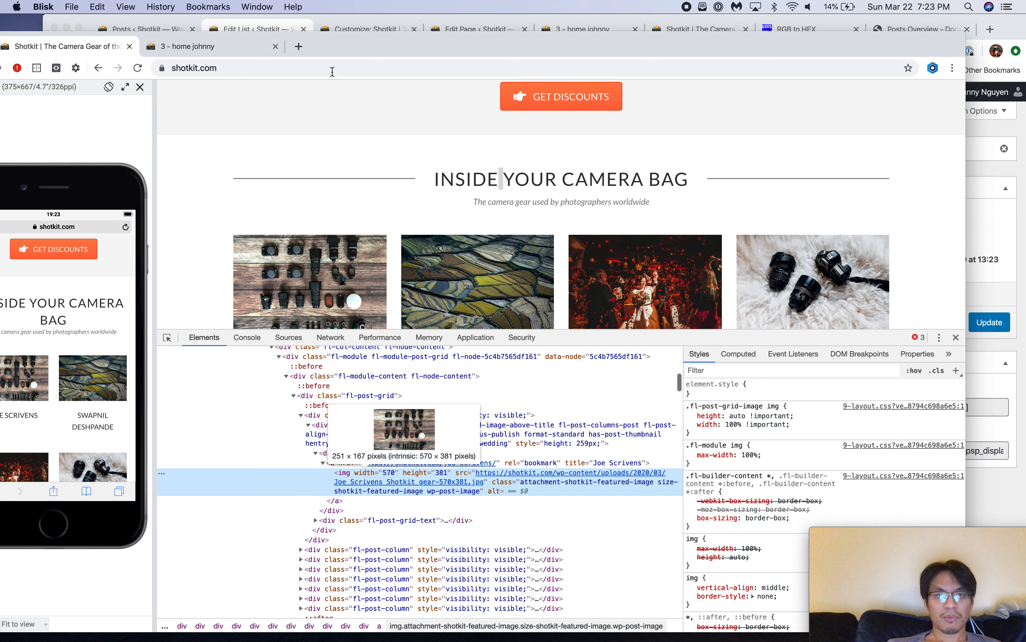
click(287, 29)
click(304, 302)
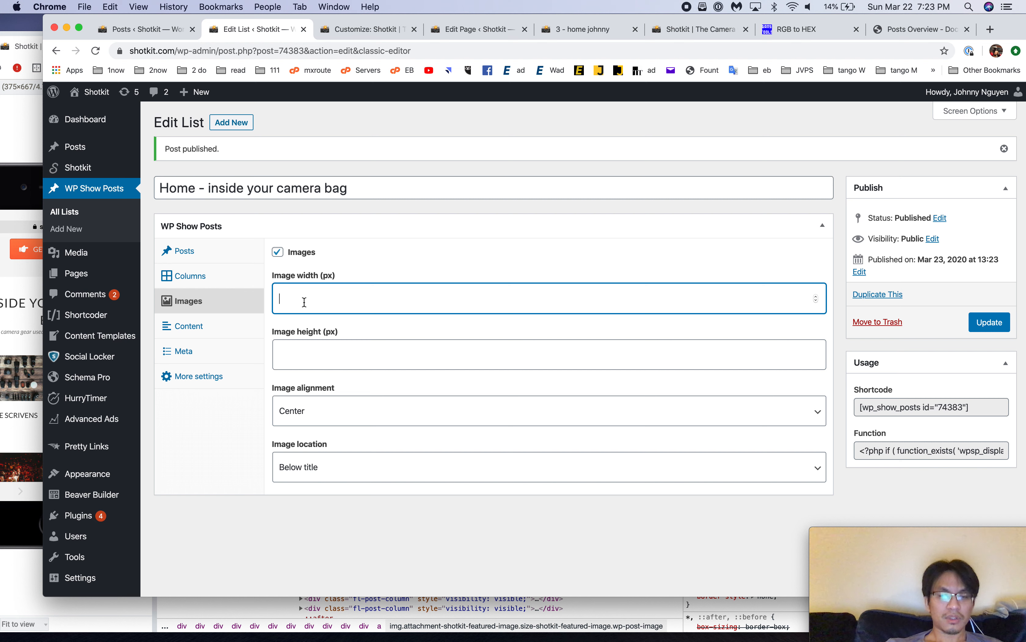
key(Tab)
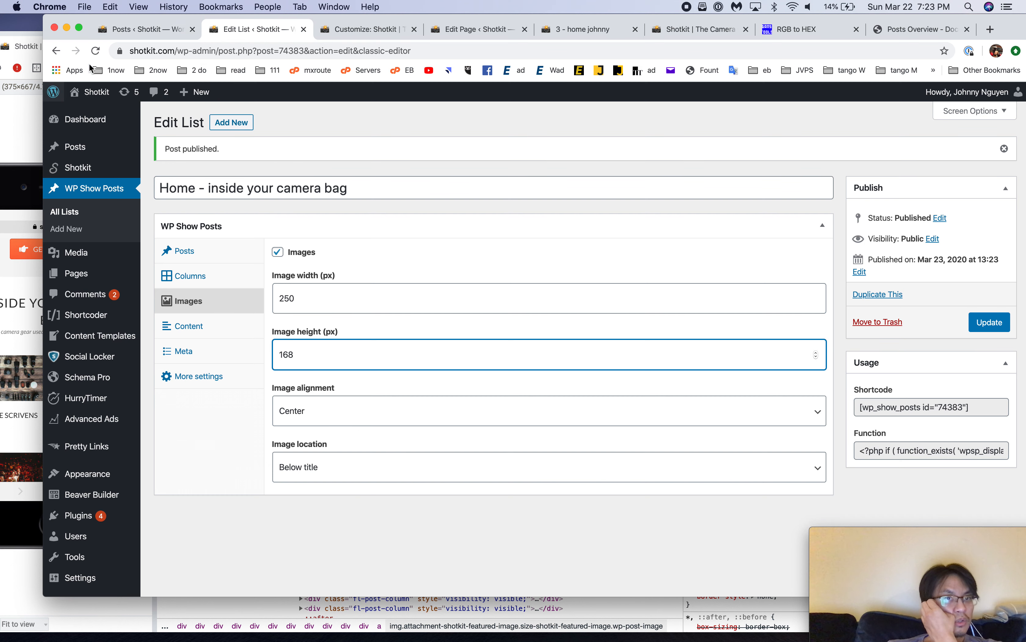
Step: Check the grid layout on the live home page and set the list's image location to Above title
click(5, 154)
scroll(336, 256, down, 3)
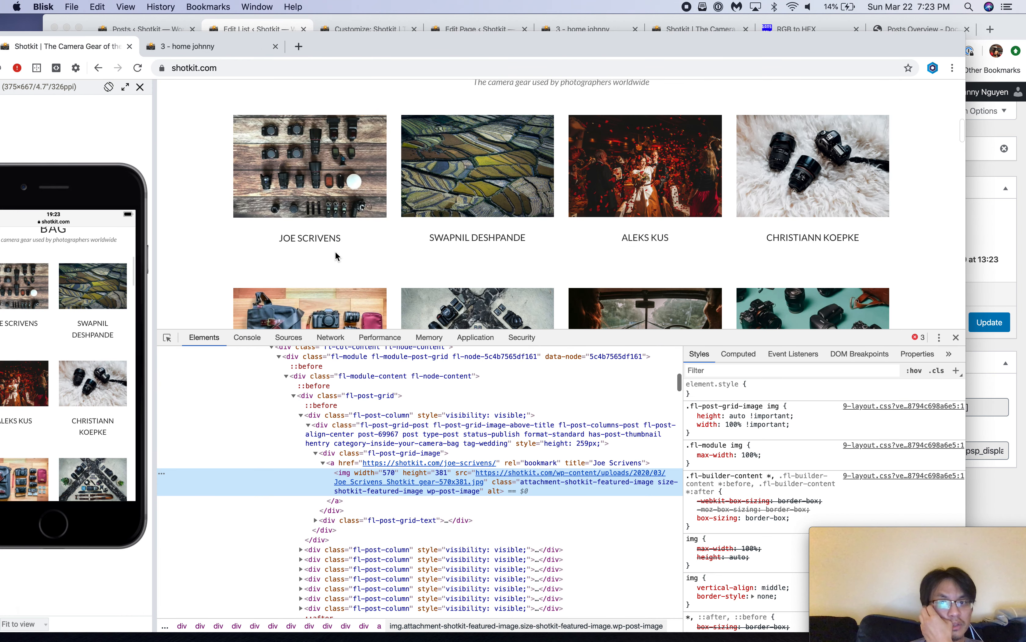
click(272, 28)
click(356, 480)
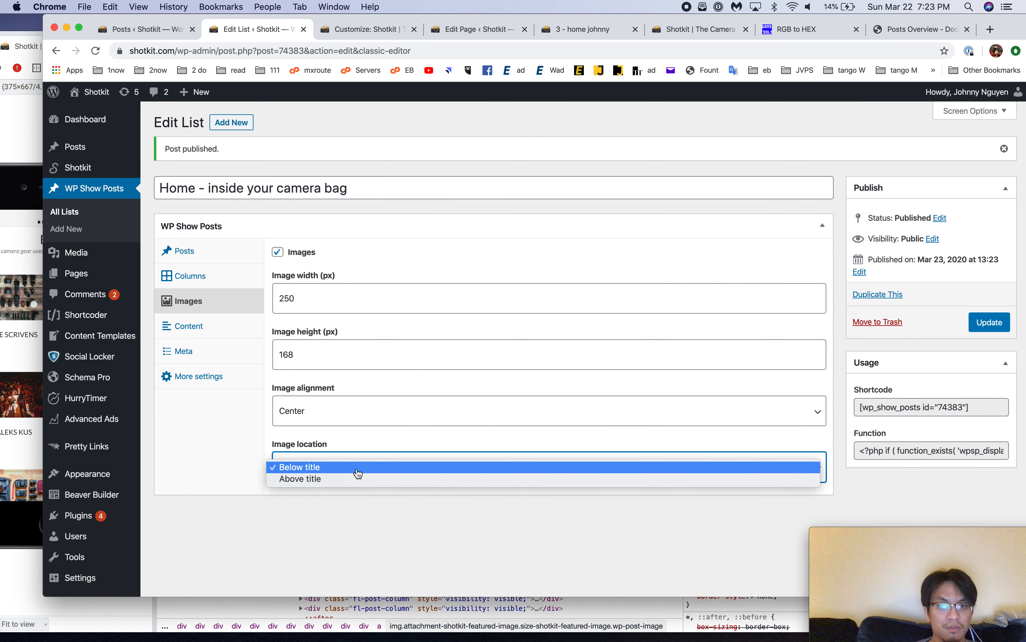
click(350, 482)
Step: Set the list's content type to None and its title element to p
click(219, 328)
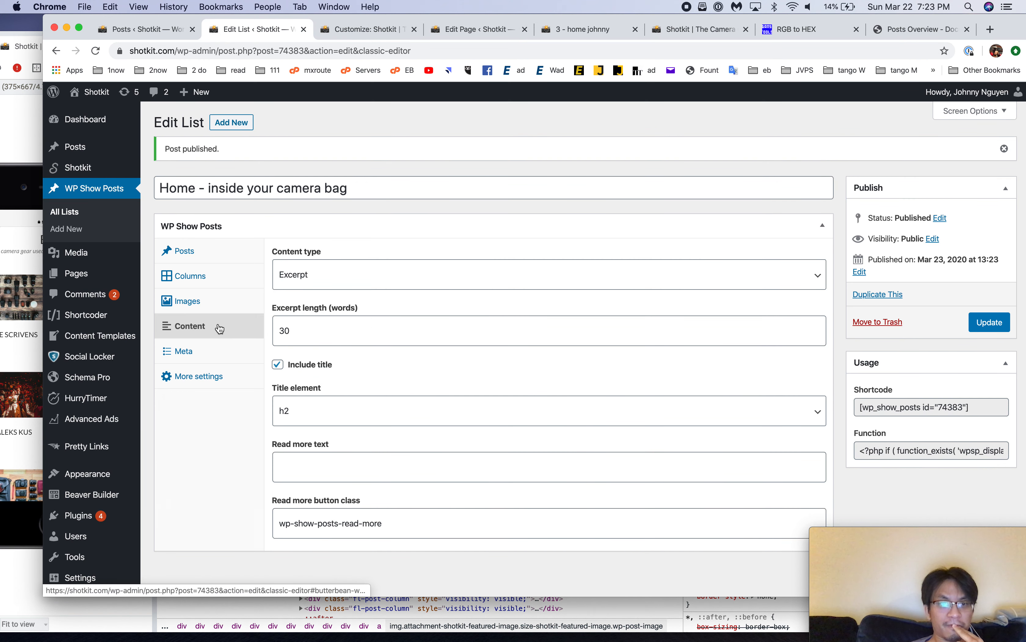
click(418, 291)
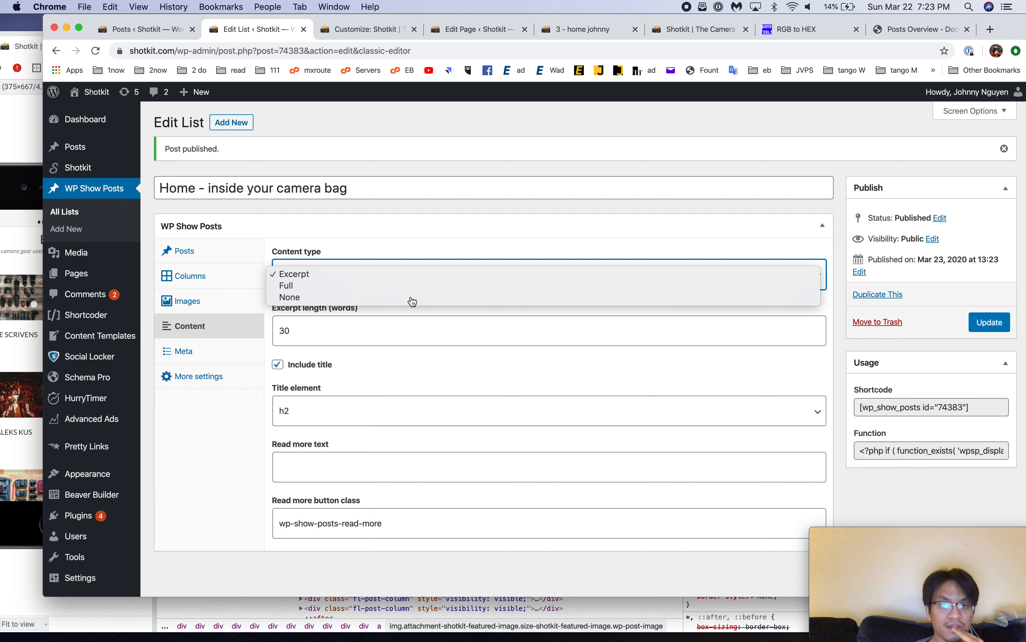
click(410, 297)
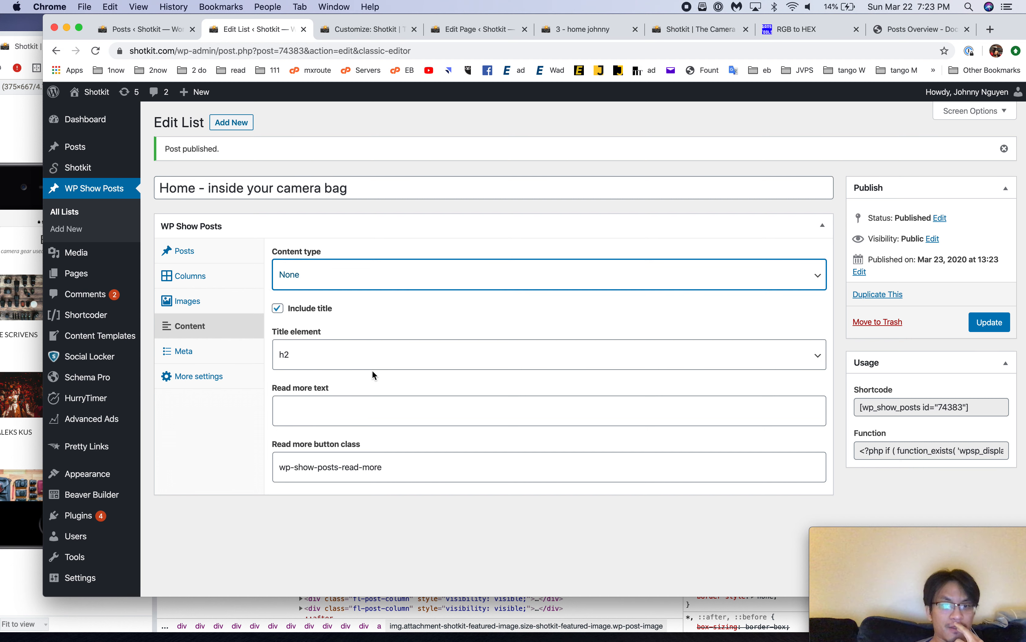
click(353, 353)
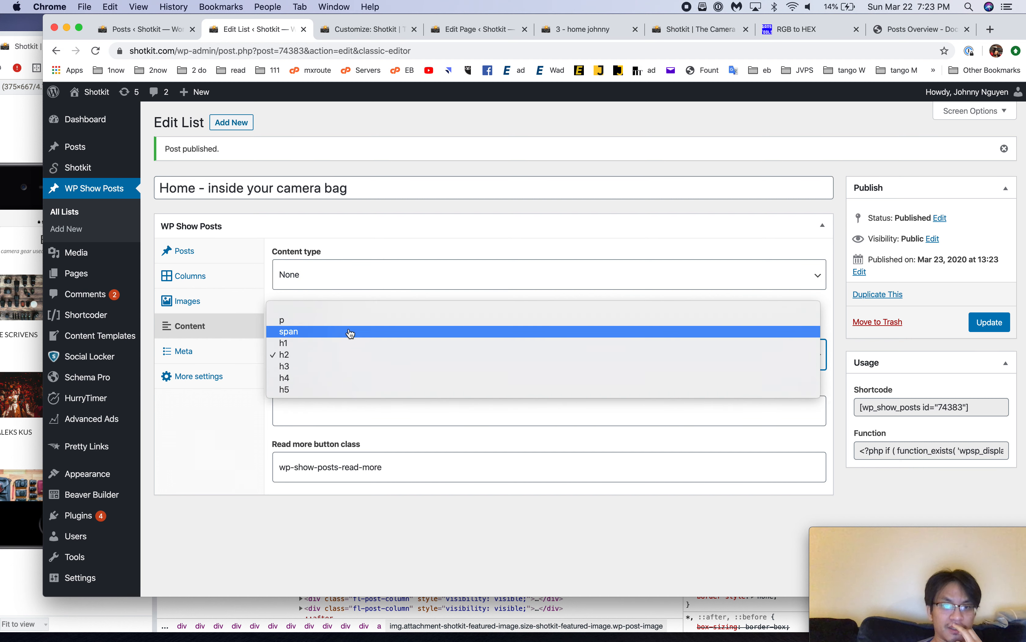
click(348, 321)
Step: Inspect the heading element and styling of a photographer title on the live home page in Blisk, and view the rebuilt page's Inside Your Camera Bag section
click(18, 53)
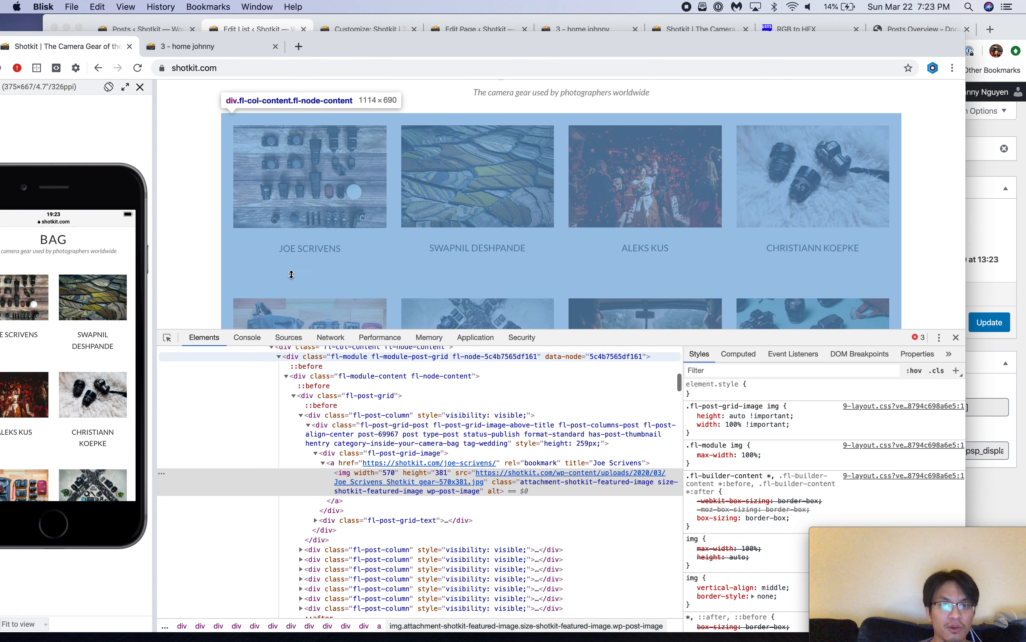
right_click(302, 247)
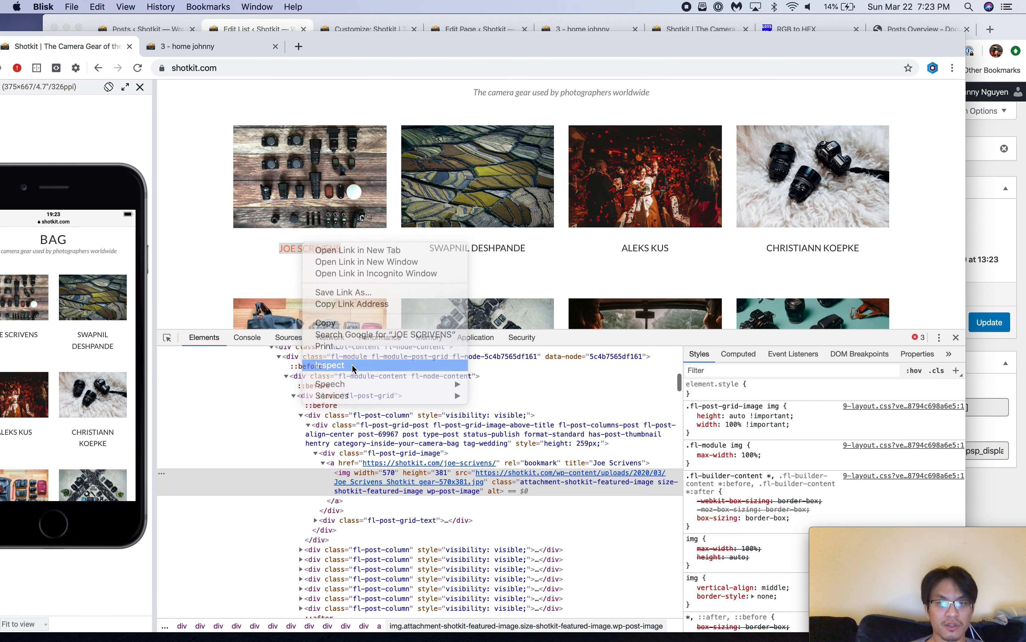
click(339, 365)
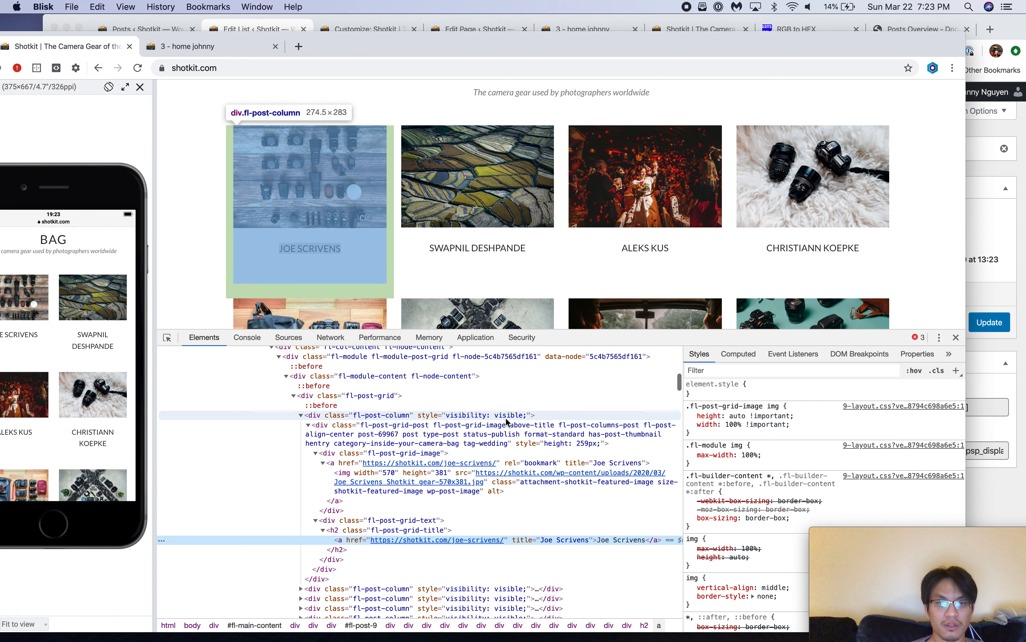
click(478, 531)
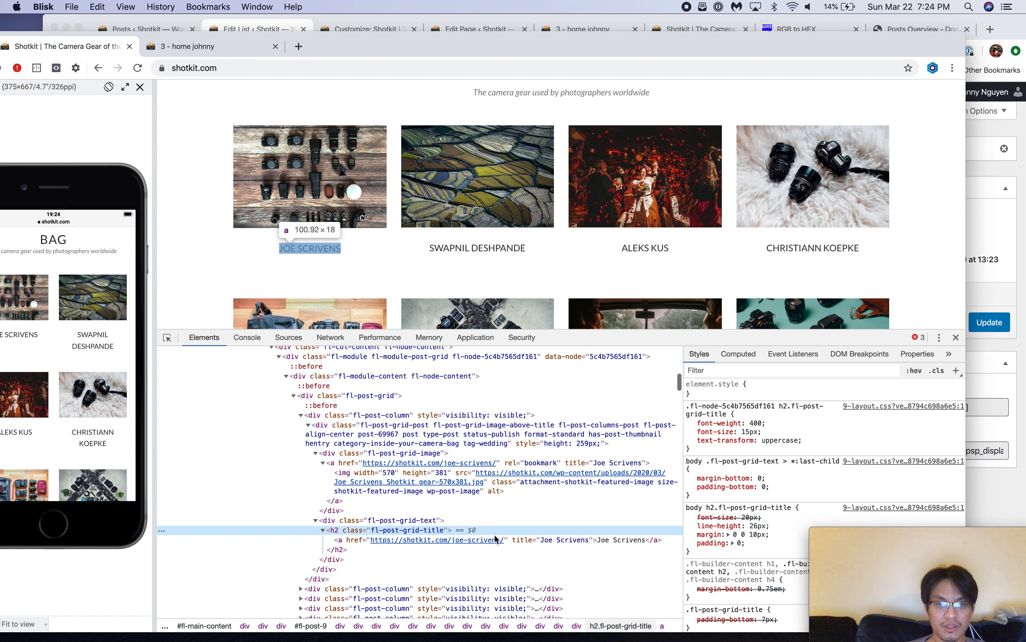
scroll(554, 229, up, 1)
scroll(554, 224, up, 3)
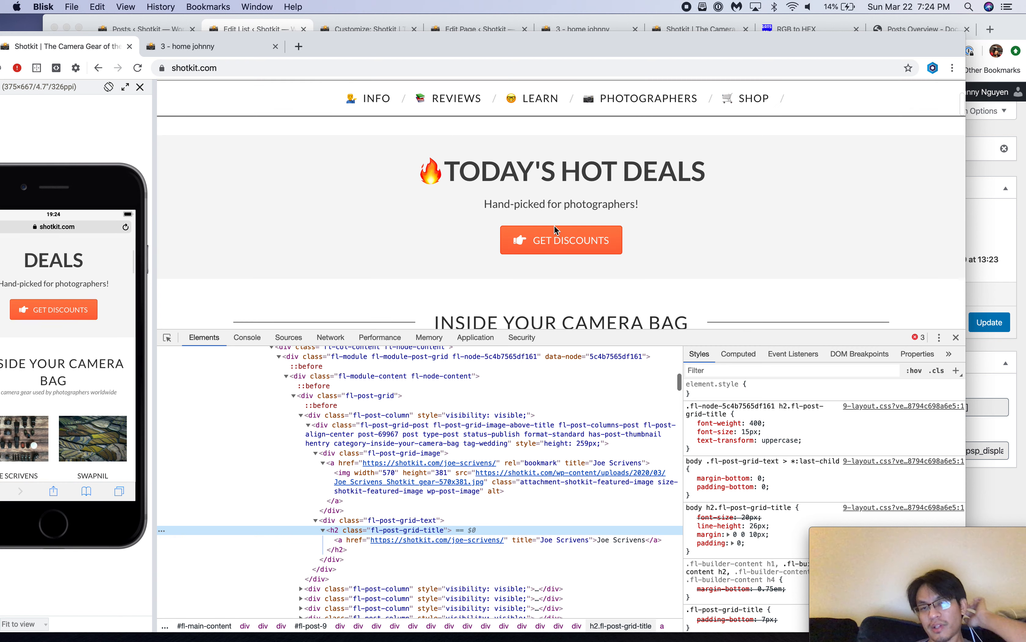
scroll(555, 226, down, 10)
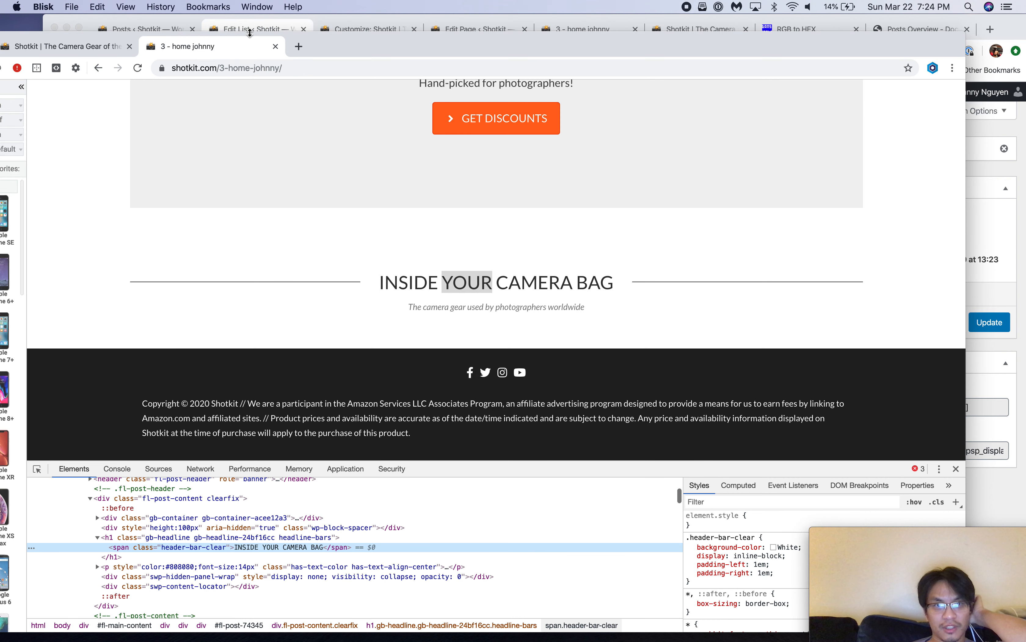
Step: Set the list's title element to h2 and exclude the date from the post meta
click(252, 27)
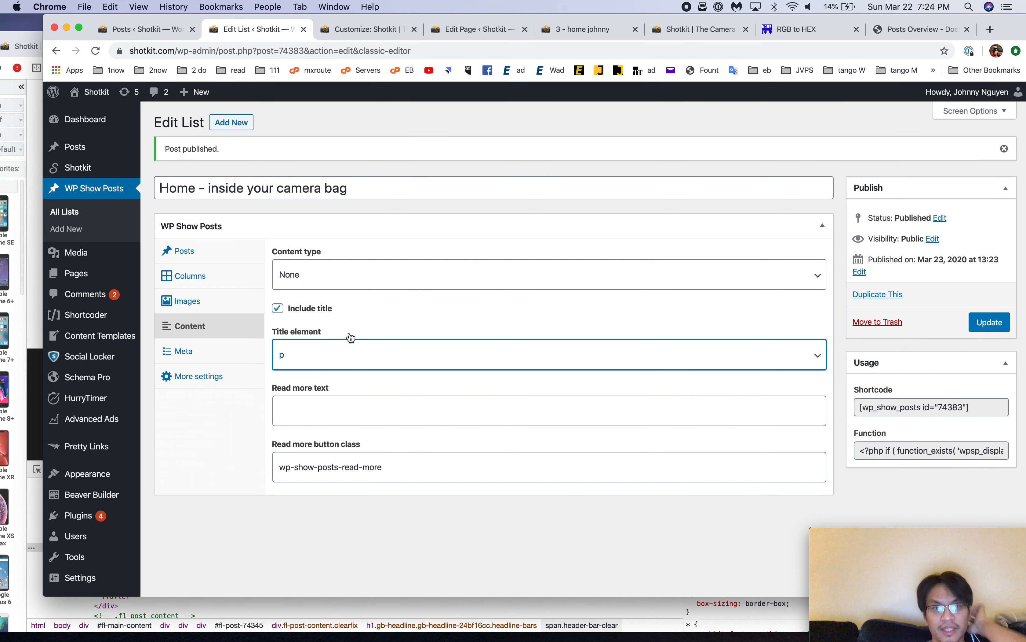
click(307, 366)
click(308, 389)
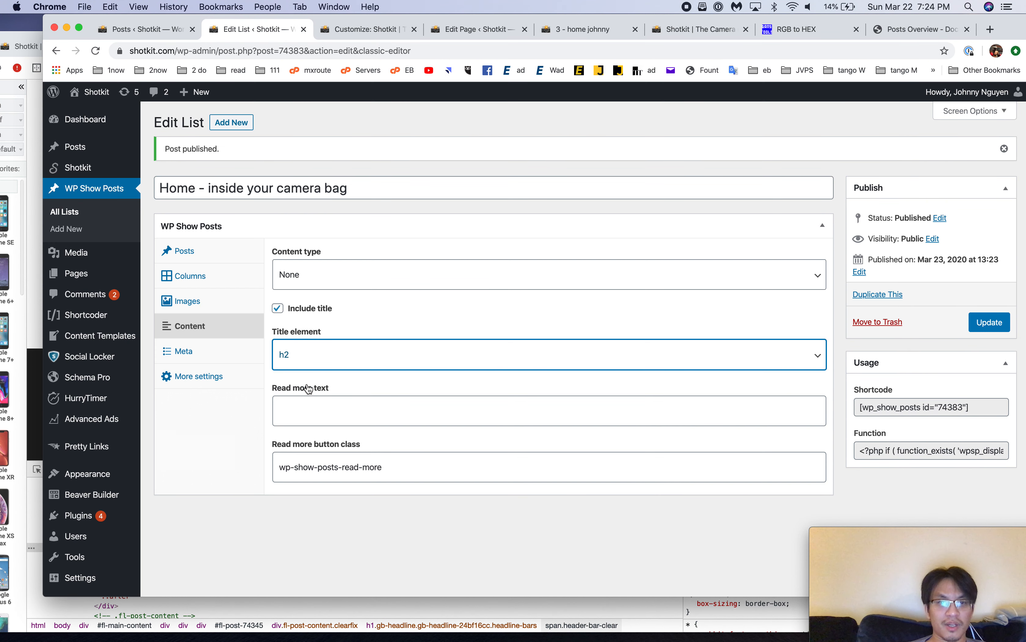
click(228, 356)
click(277, 277)
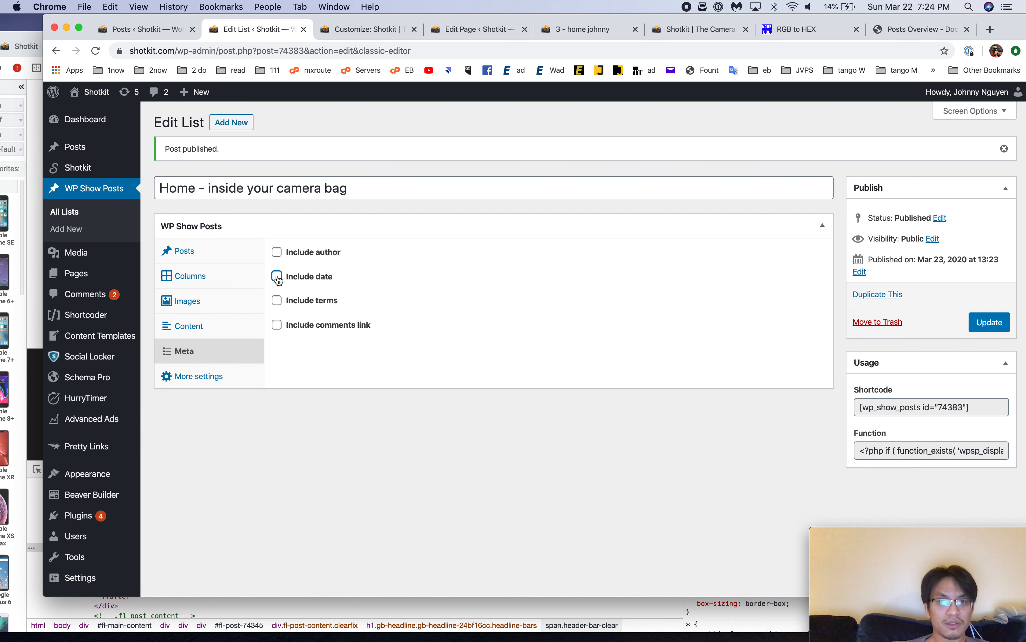
Step: Check the photographer grid on the live home page in Blisk and review the list's additional query, order and status settings
click(25, 55)
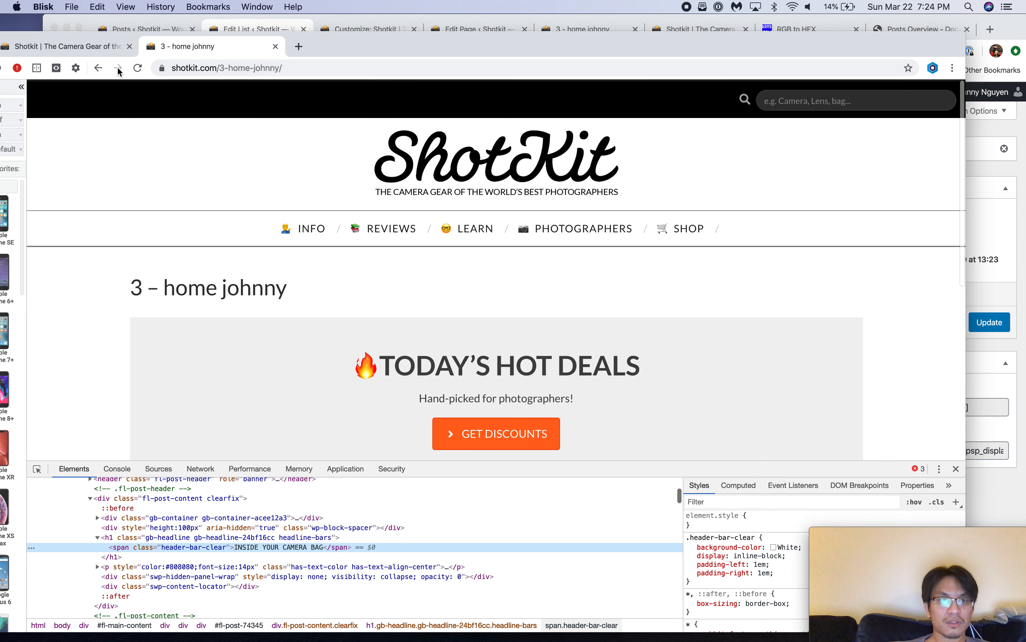
click(99, 47)
click(260, 27)
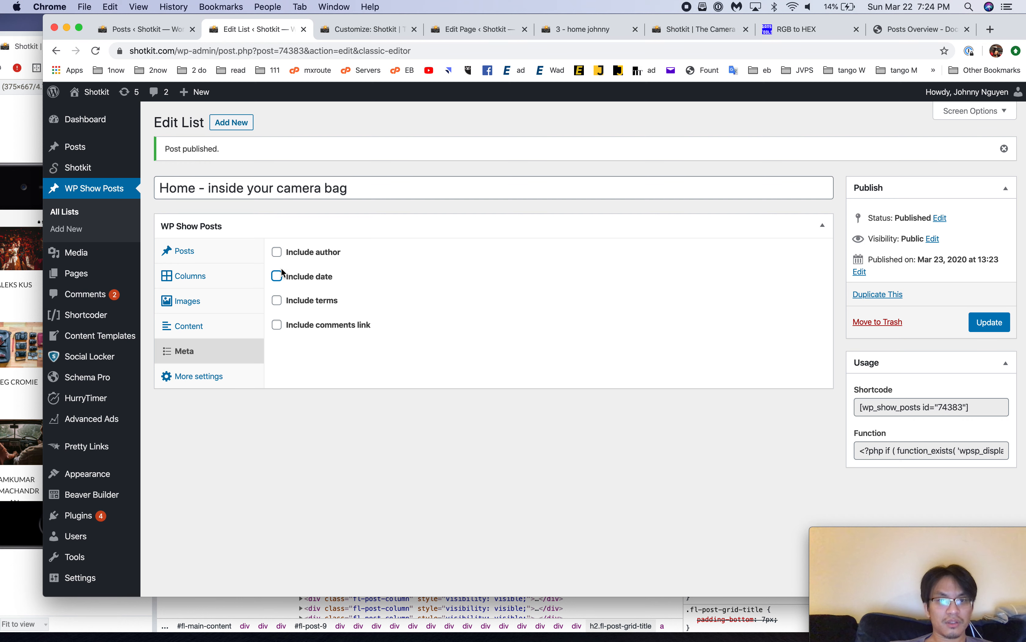
click(208, 374)
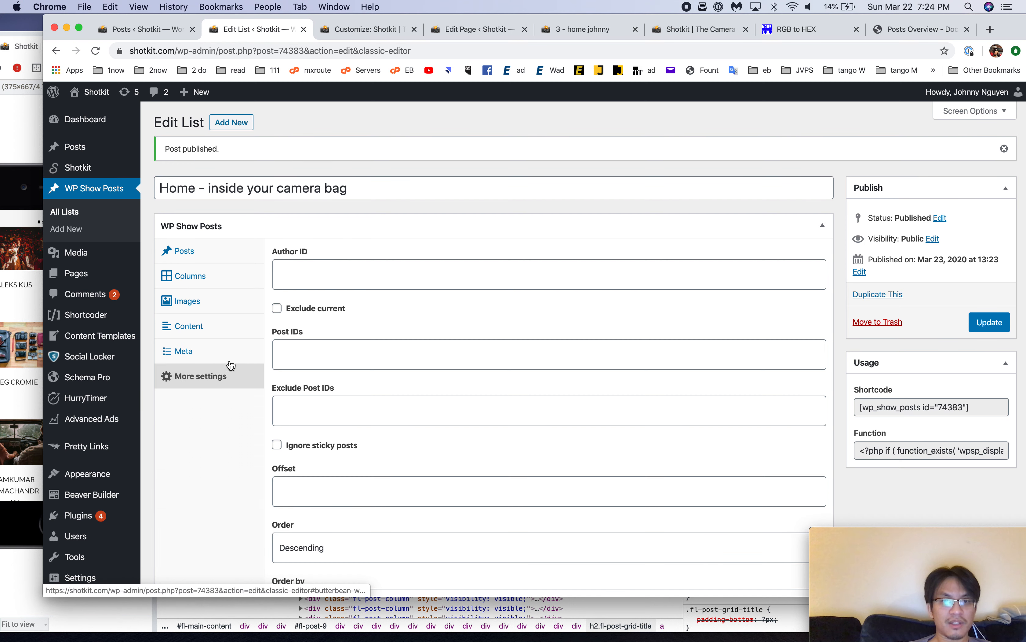
scroll(411, 363, down, 5)
scroll(411, 363, down, 5)
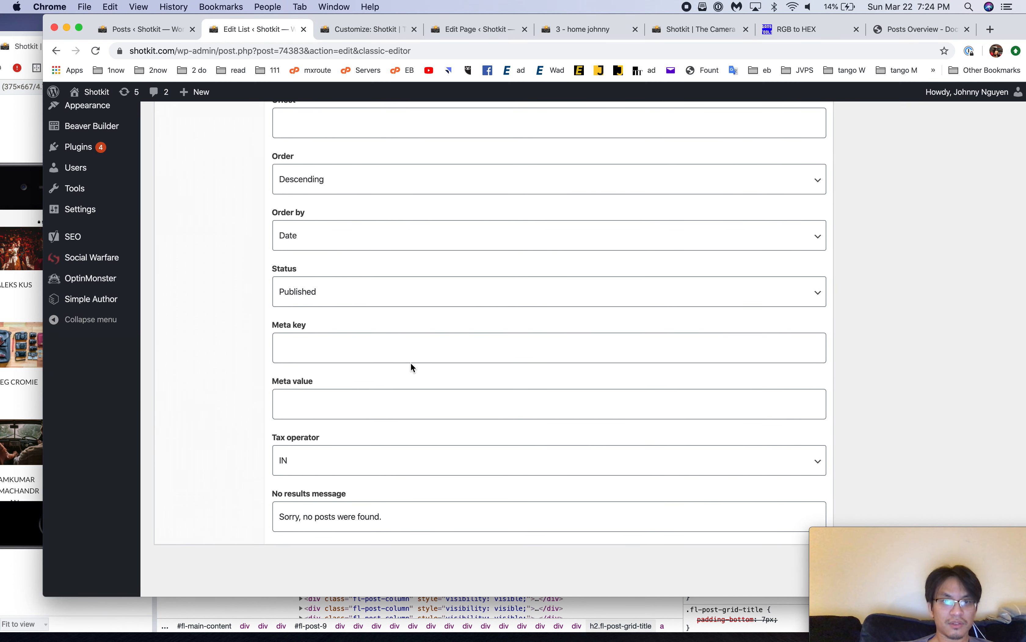
scroll(410, 362, up, 7)
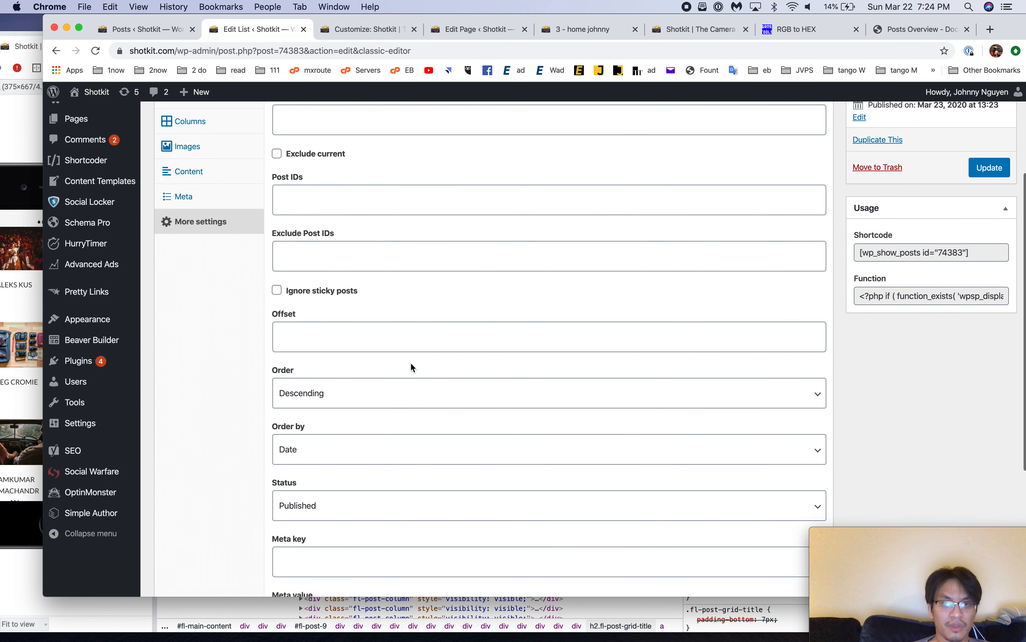
scroll(411, 362, up, 3)
scroll(411, 362, down, 2)
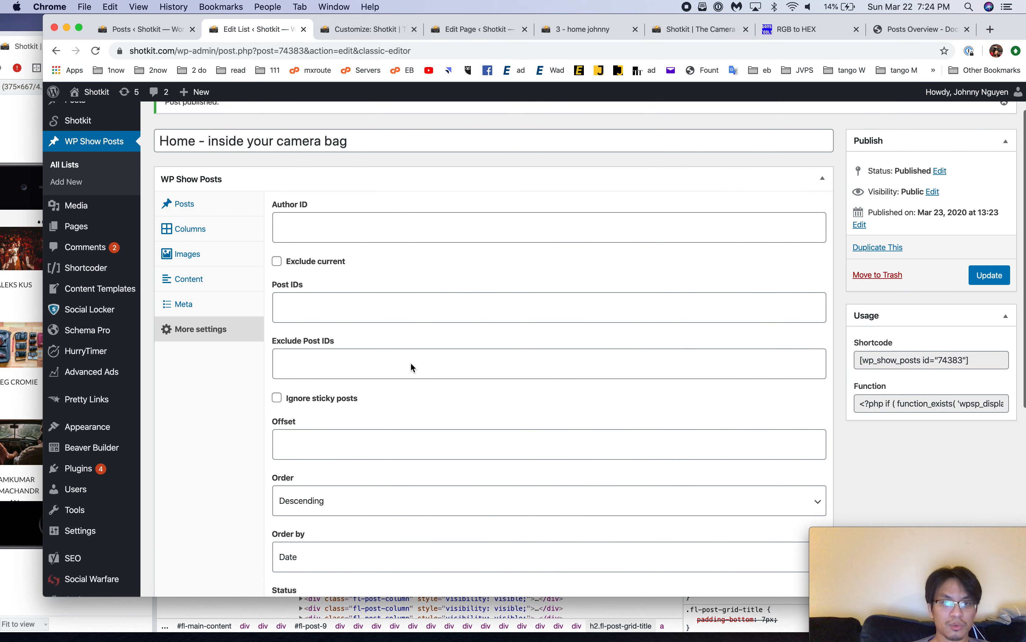
scroll(411, 364, down, 8)
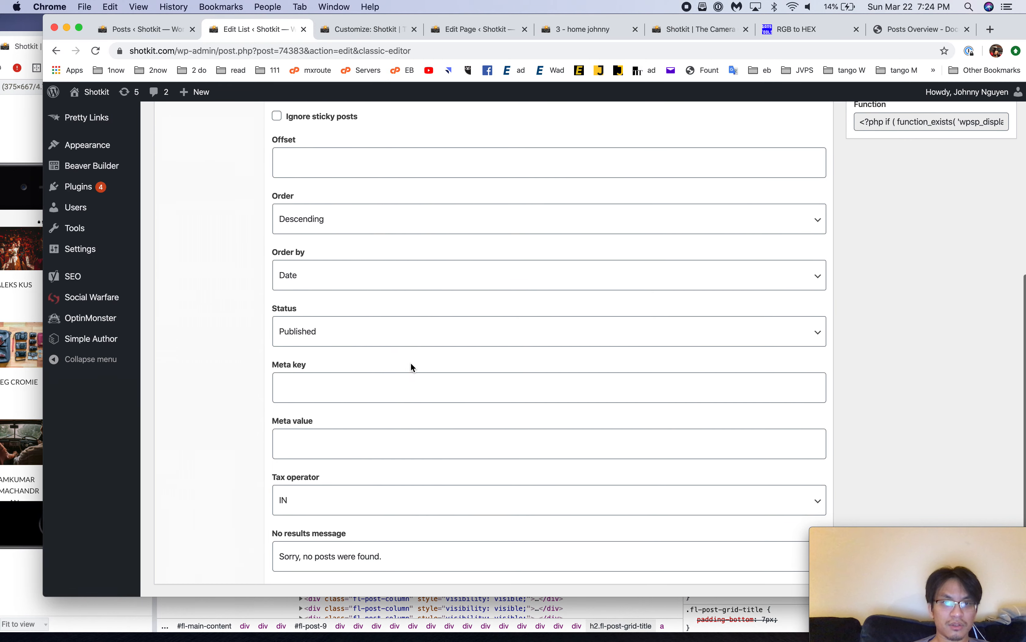
scroll(411, 368, up, 9)
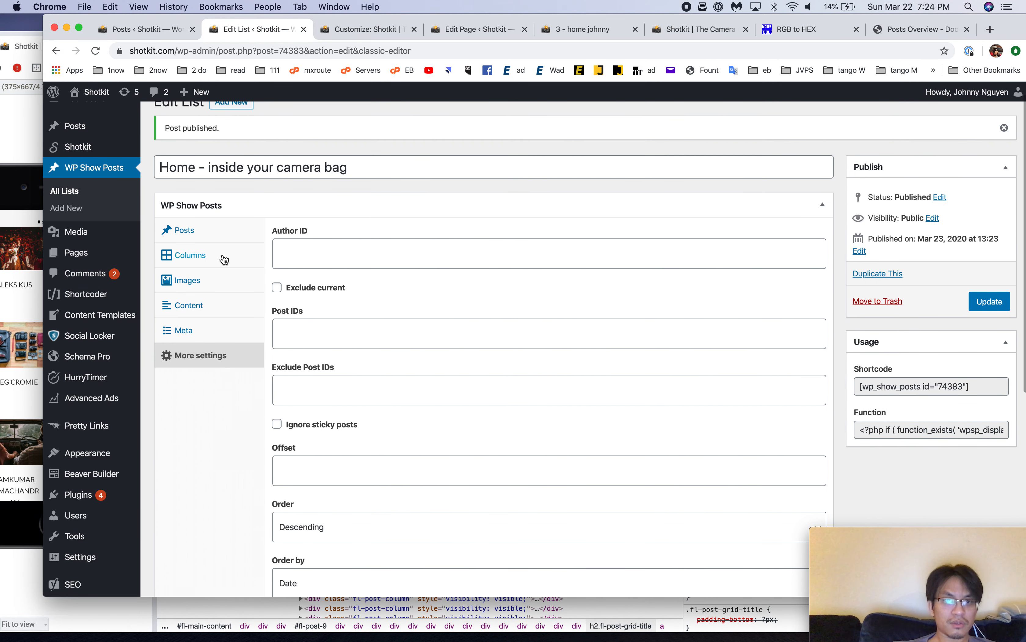
Step: Set the list's taxonomy to category and limit its posts to the inside-your-camera-bag term
click(223, 237)
click(325, 308)
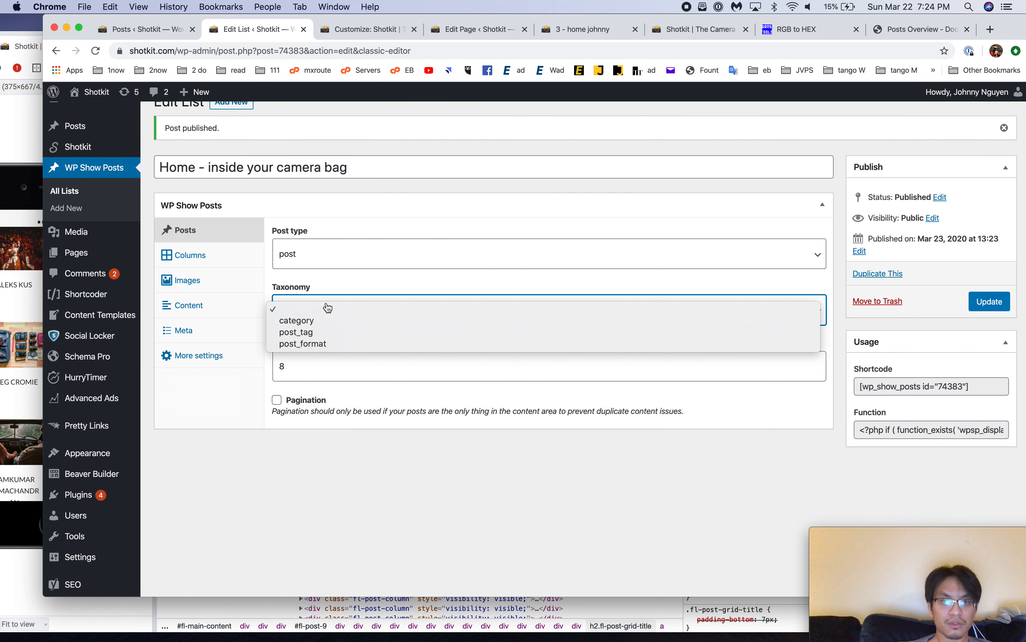
click(325, 320)
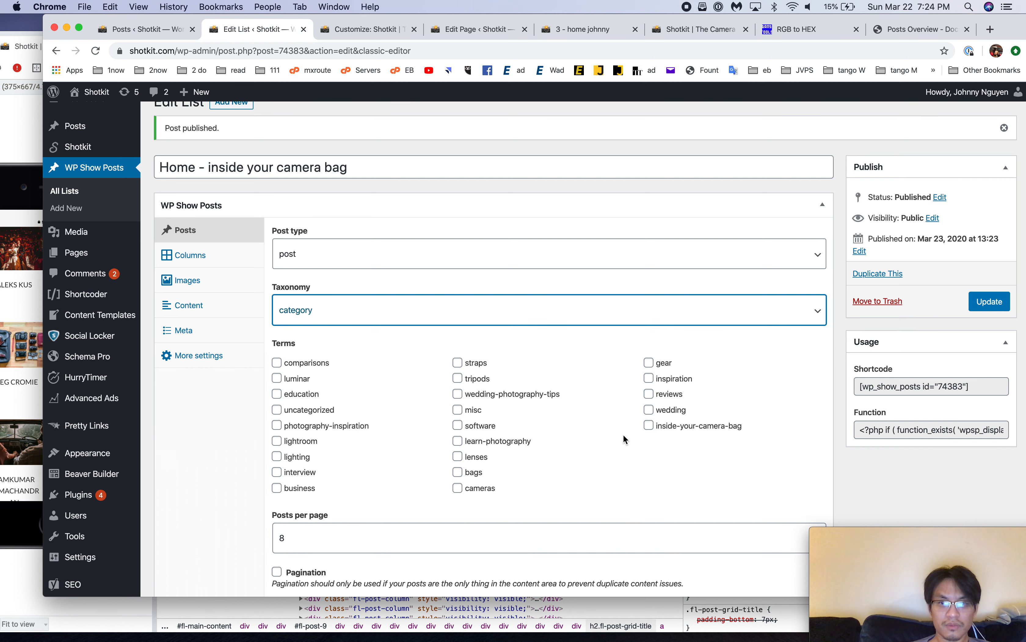
click(651, 426)
scroll(504, 459, down, 3)
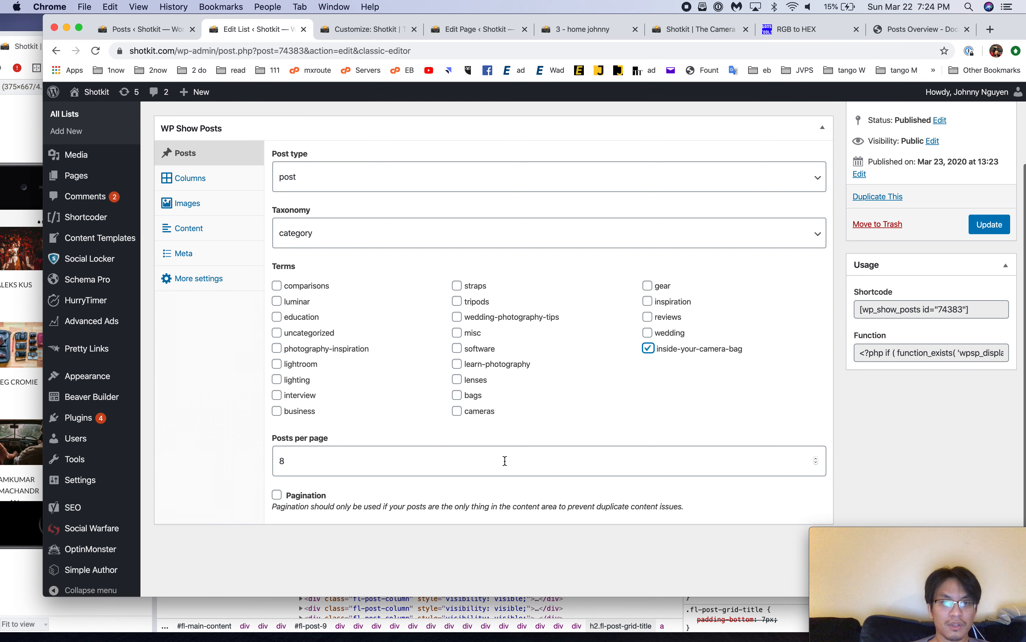
Step: Review the list's column, image and content settings, keeping the content type at None, and update the list
click(226, 182)
click(234, 206)
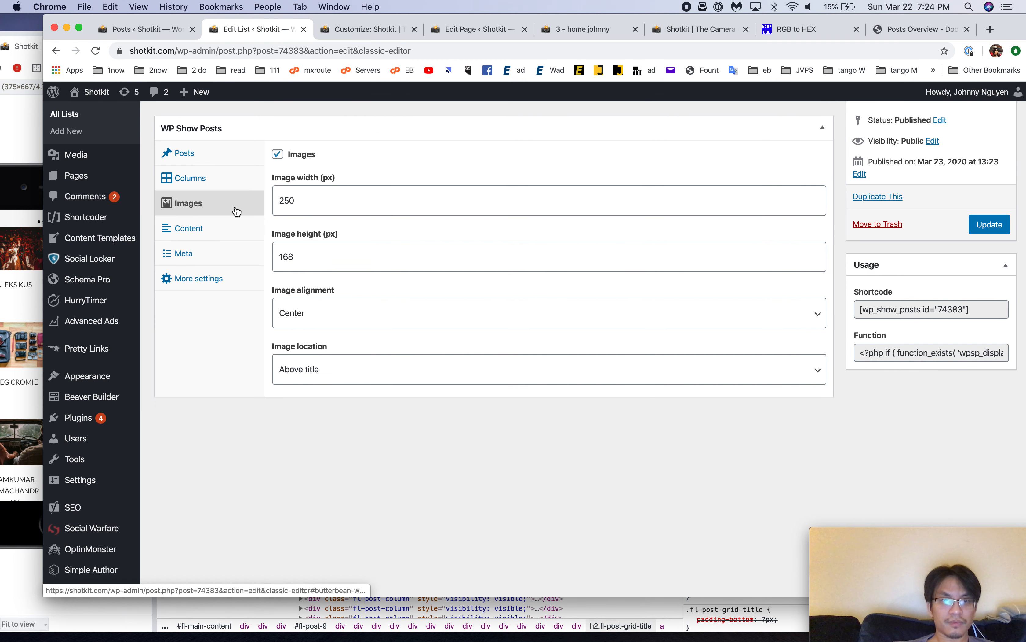
click(234, 228)
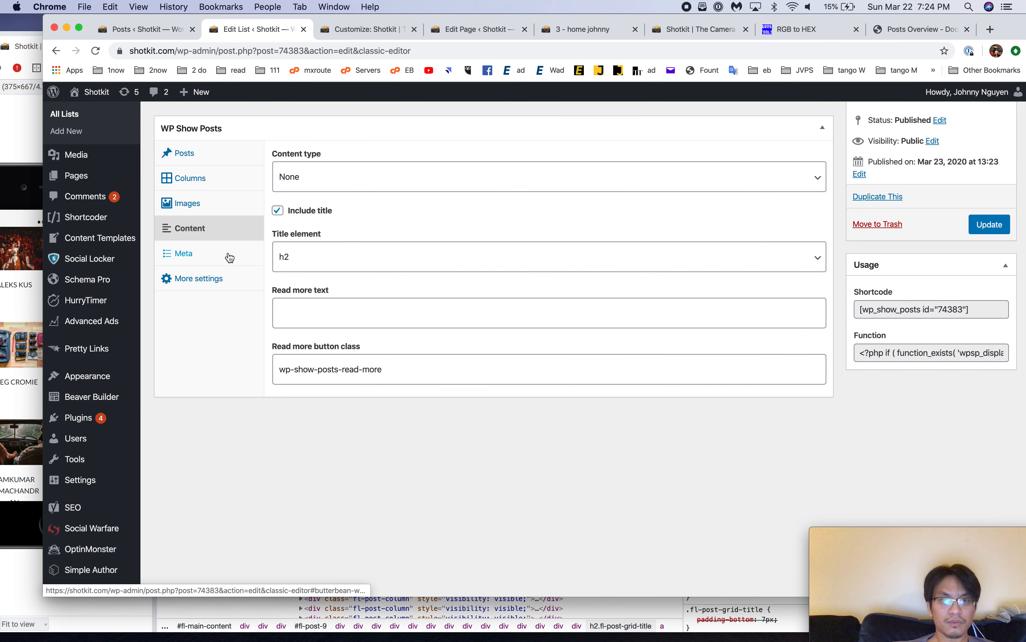
click(367, 181)
click(366, 176)
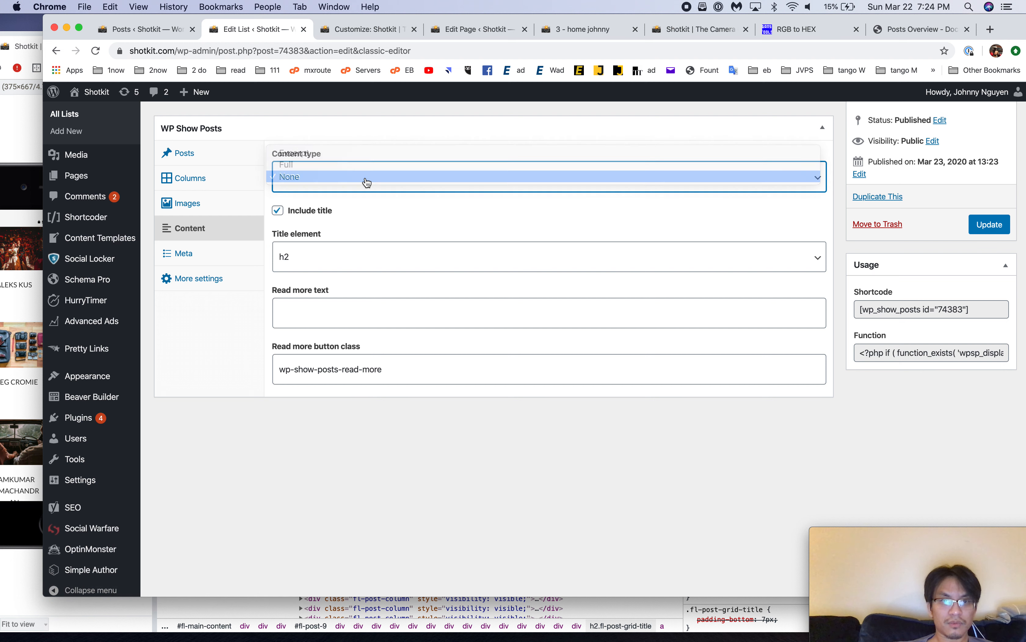
click(992, 227)
click(973, 311)
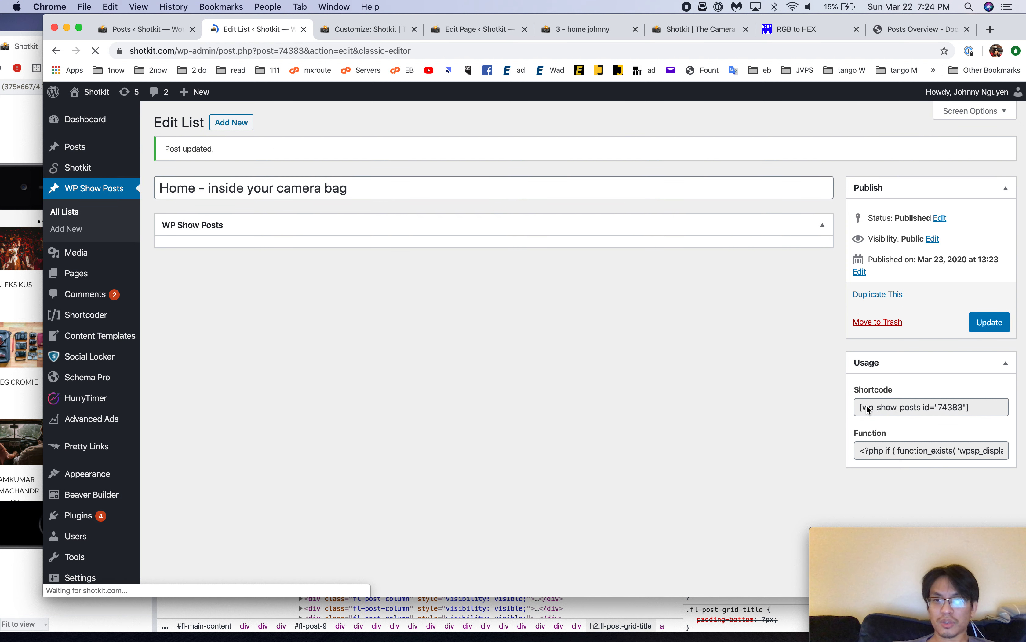
Step: Copy the shortcode of the Home - inside your camera bag list
scroll(675, 419, down, 3)
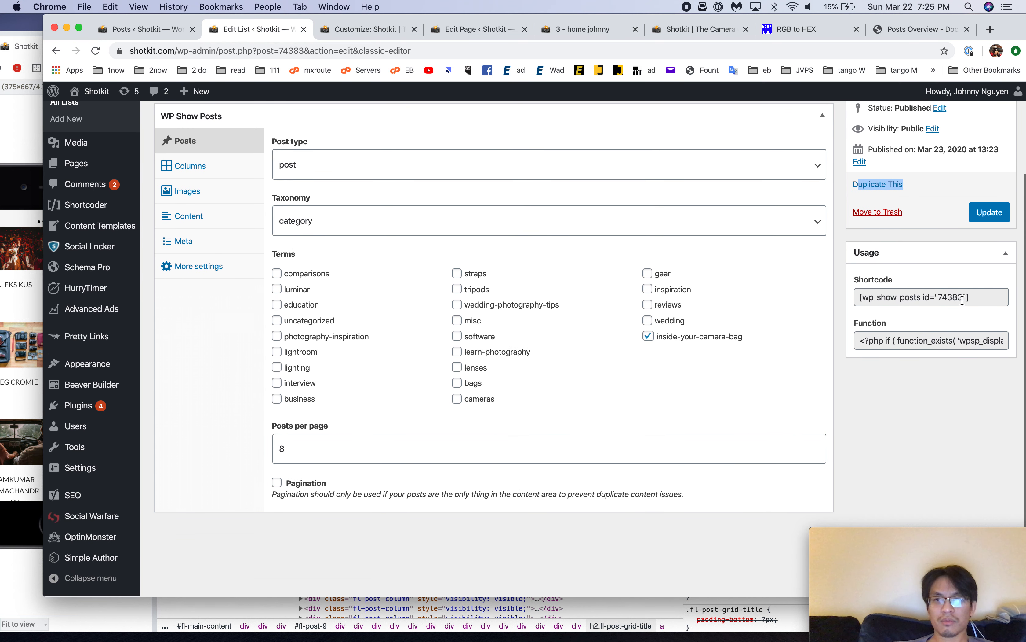
drag(963, 300, 851, 298)
key(super+c)
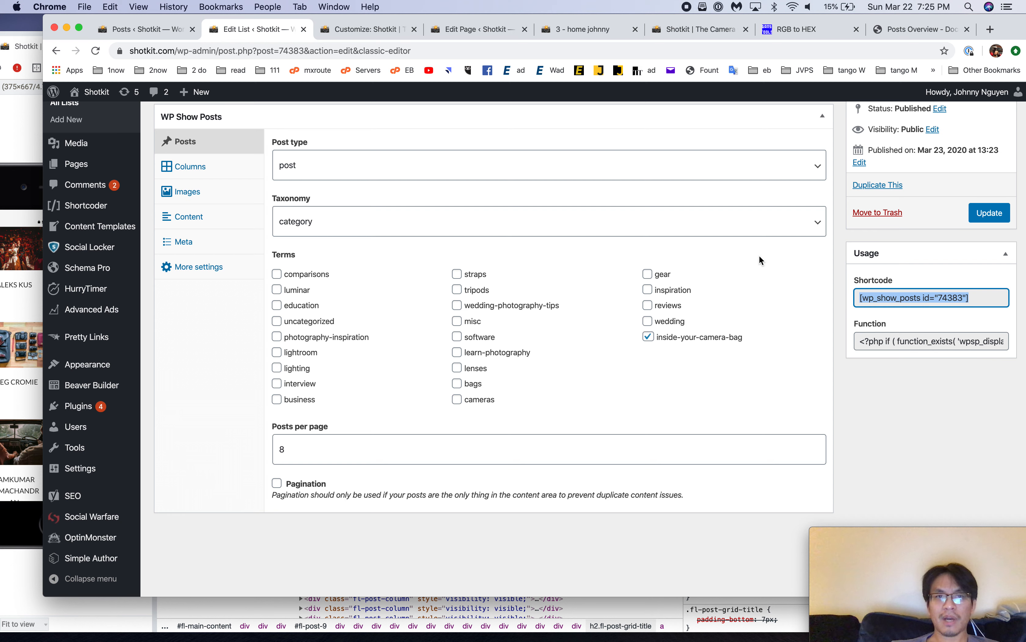
Step: Insert a Shortcode block with [wp_show_posts id="74383"] in the empty container below the Inside Your Camera Bag subtitle and update the page
click(478, 28)
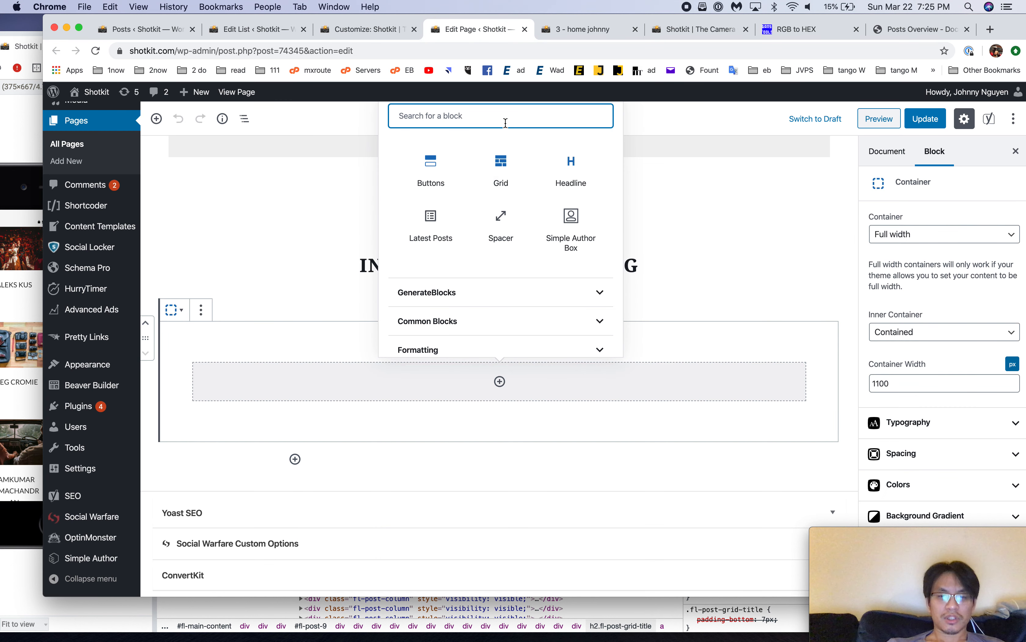
text(short)
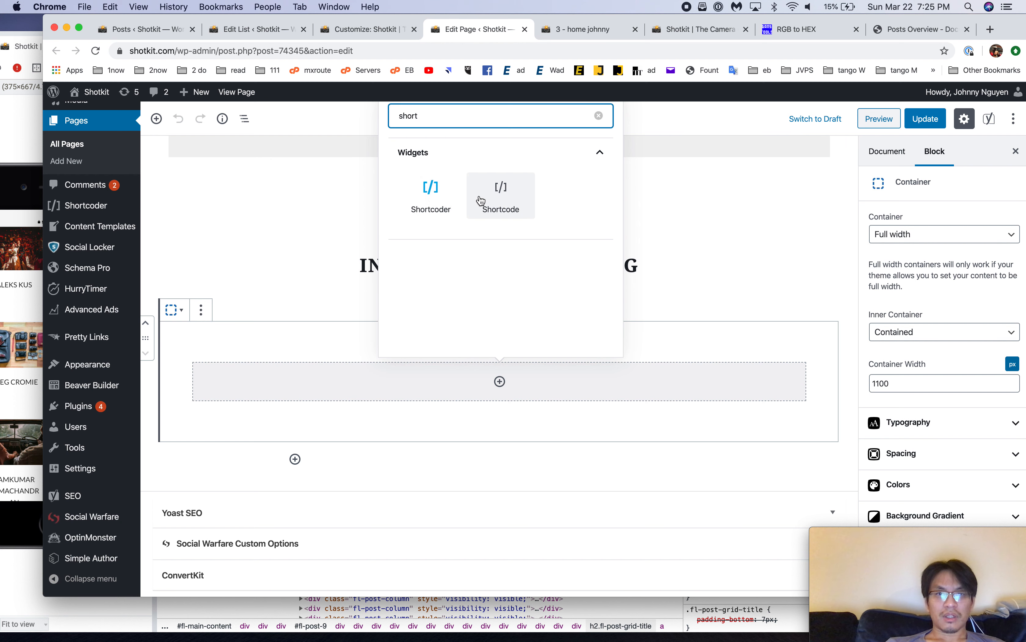
click(500, 197)
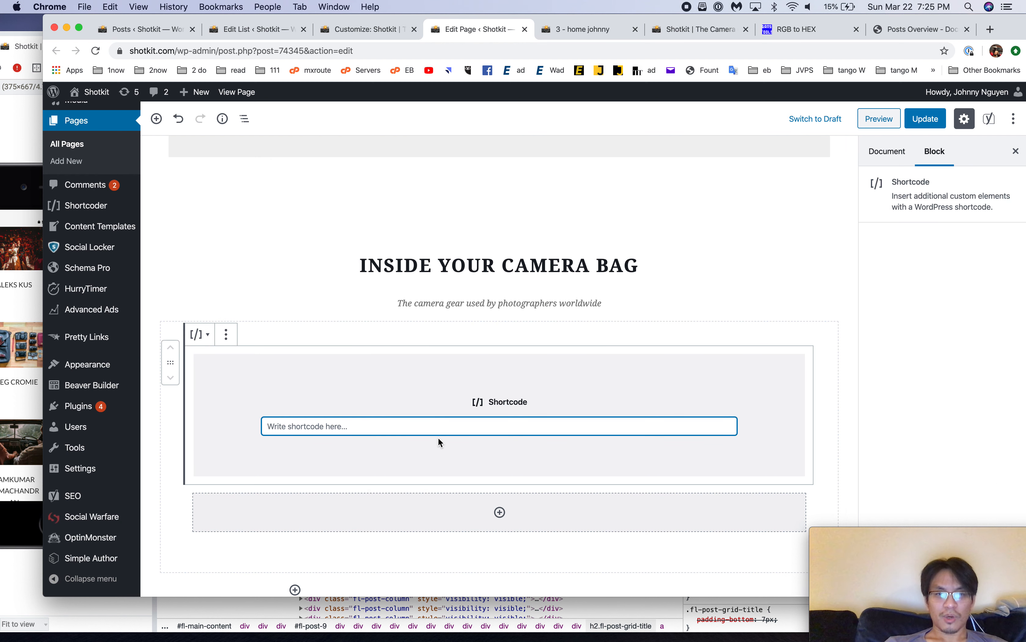
key(super+v)
click(925, 119)
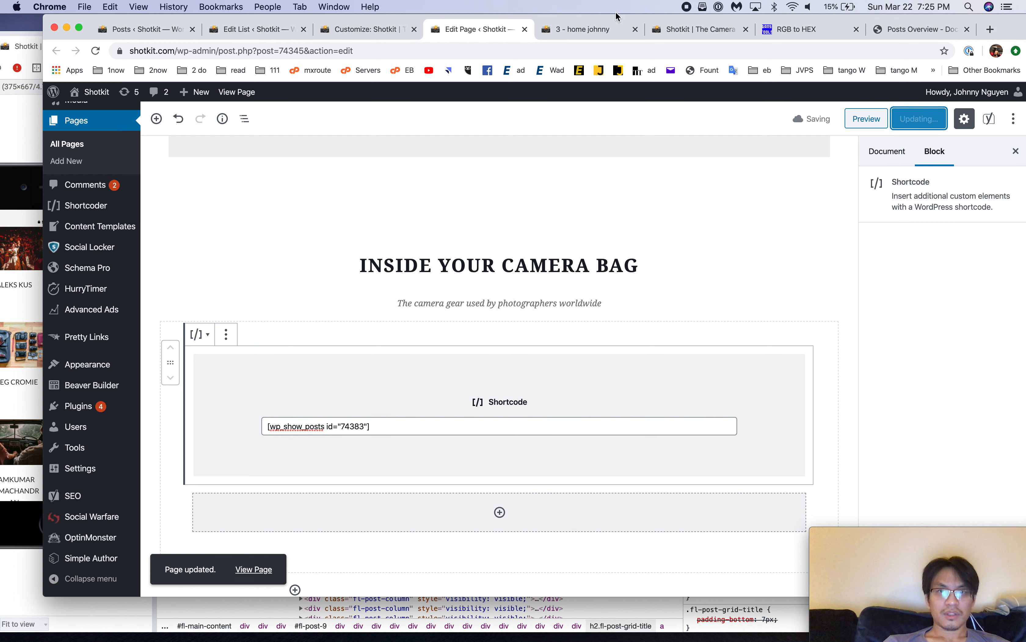
Step: Reload the 3 - home johnny page and view the photographer grid in its Inside Your Camera Bag section
click(598, 30)
key(super+r)
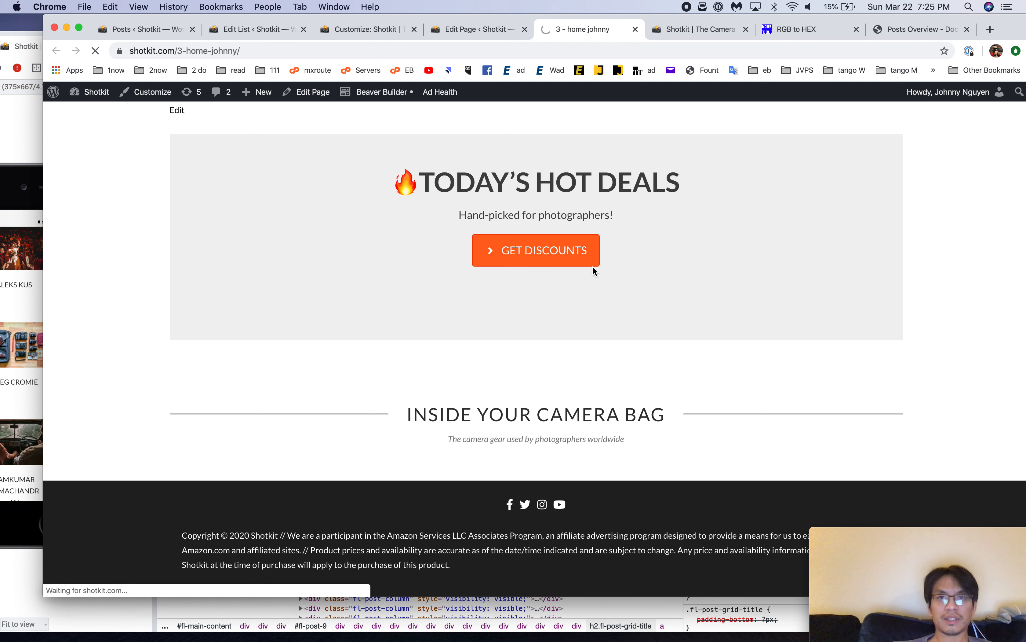
scroll(593, 266, down, 7)
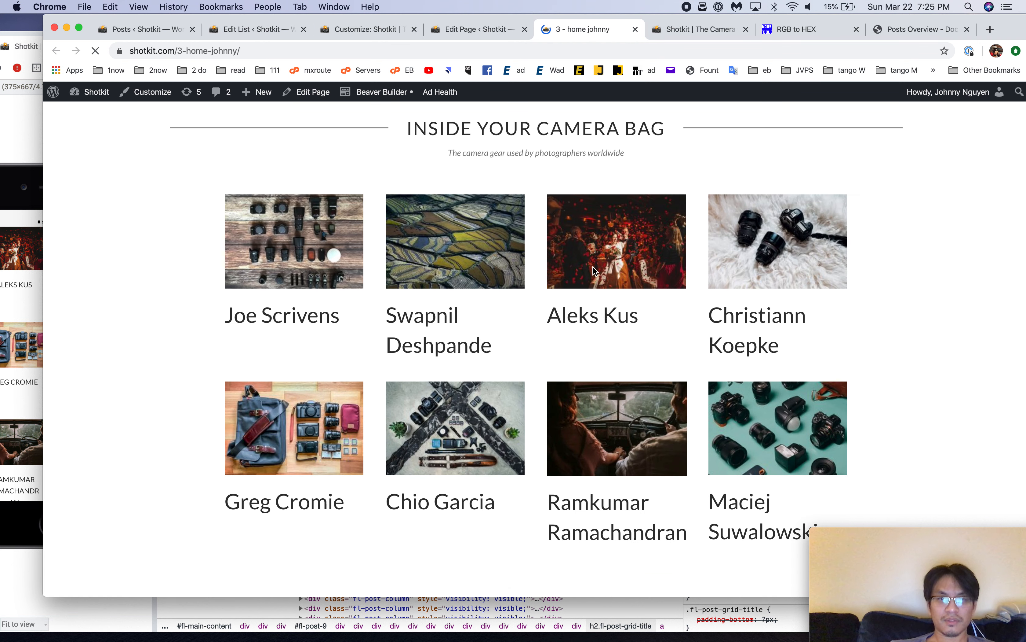
scroll(558, 352, down, 1)
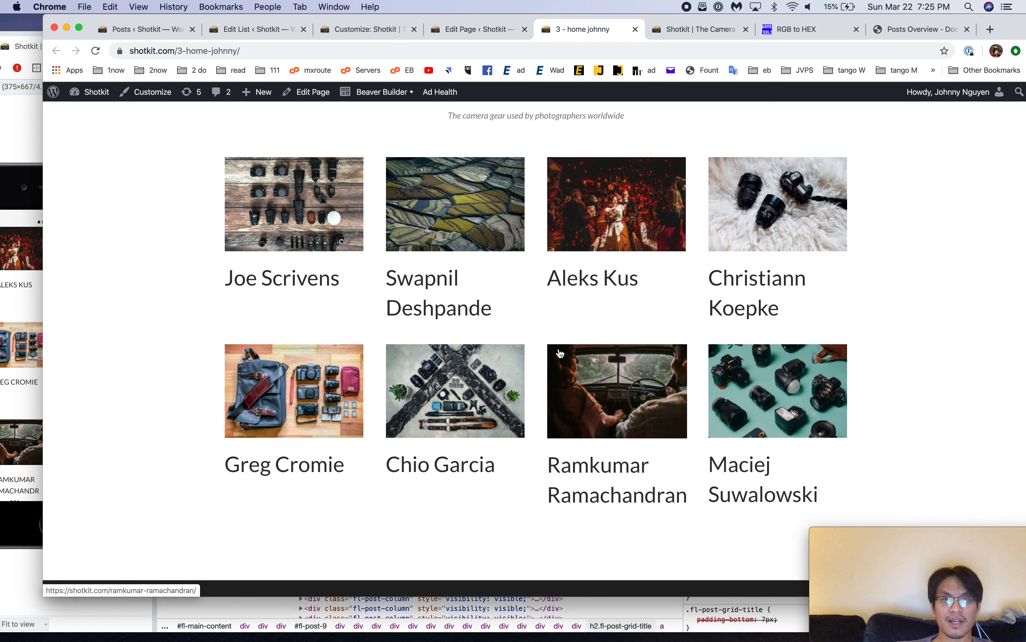
scroll(558, 352, up, 3)
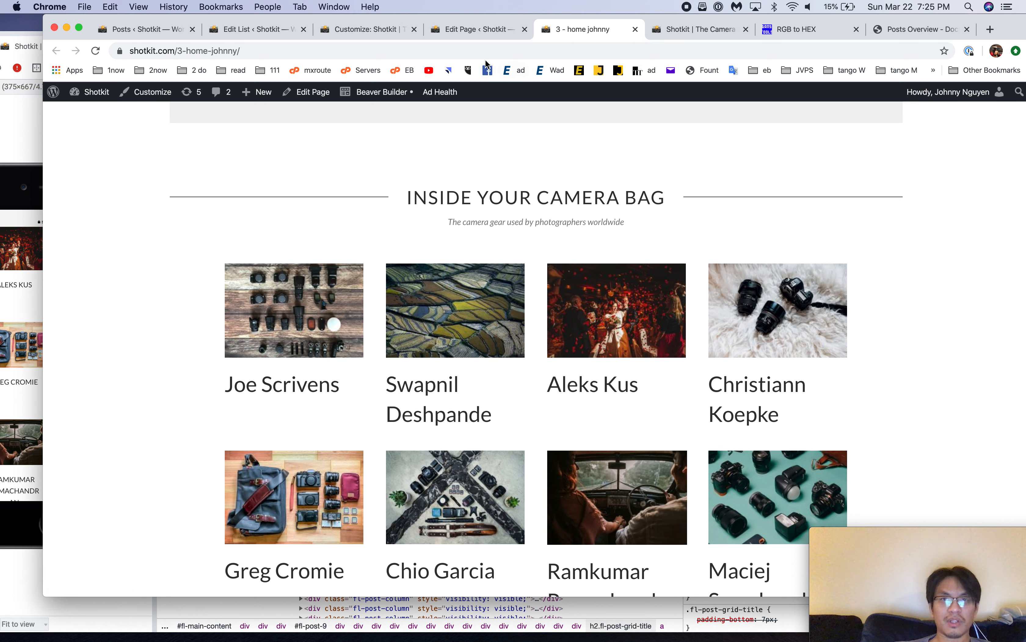
Step: Set the inner container of the container around the shortcode to Full width
click(485, 31)
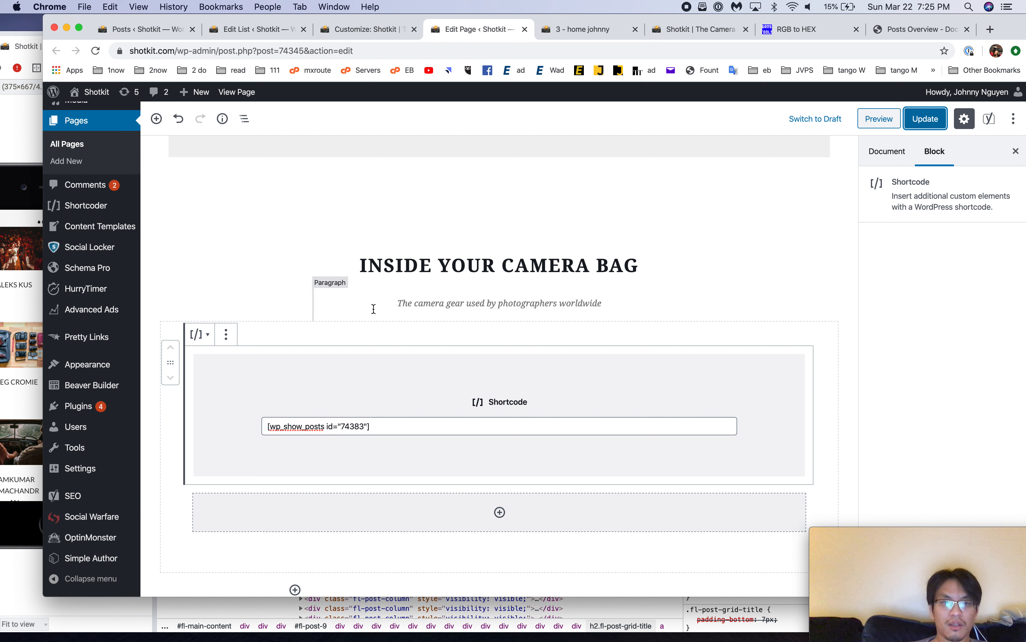
click(300, 320)
click(296, 332)
click(308, 326)
click(308, 330)
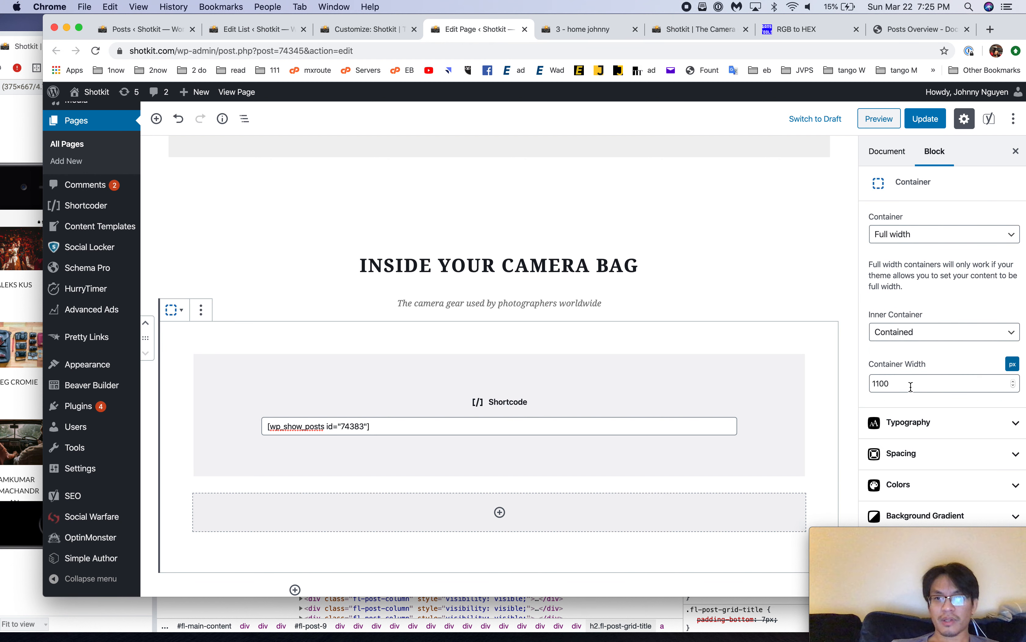
click(933, 337)
click(929, 322)
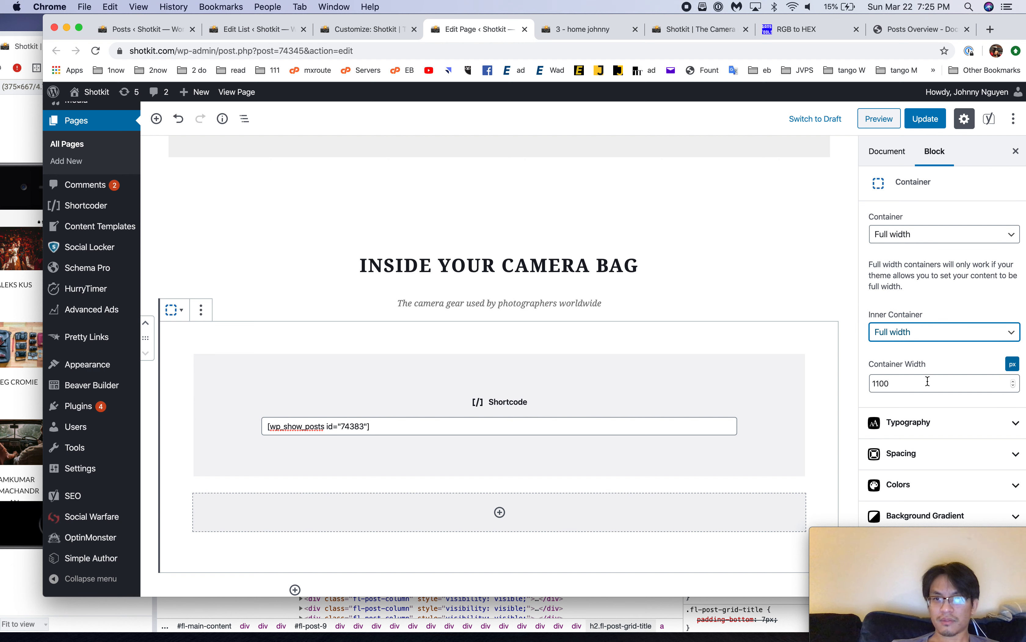
click(881, 384)
text(4)
Step: Clear the container's padding on all four sides and update the page
click(899, 453)
scroll(900, 454, down, 5)
click(888, 294)
key(BackSpace)
key(BackSpace)
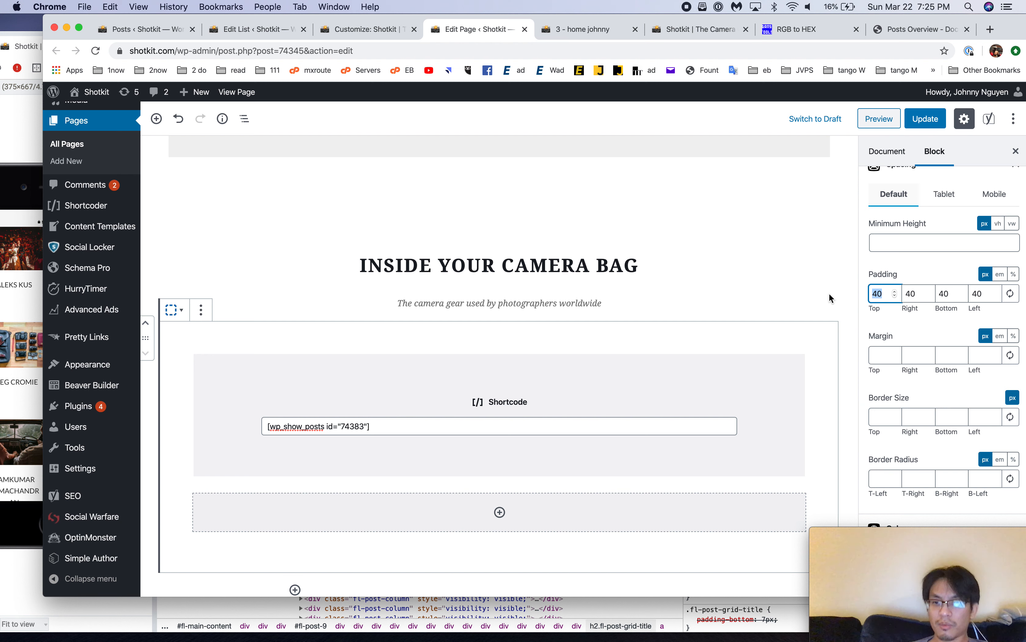
click(915, 296)
key(BackSpace)
key(BackSpace)
click(942, 295)
key(BackSpace)
click(975, 295)
key(BackSpace)
key(BackSpace)
click(944, 293)
key(BackSpace)
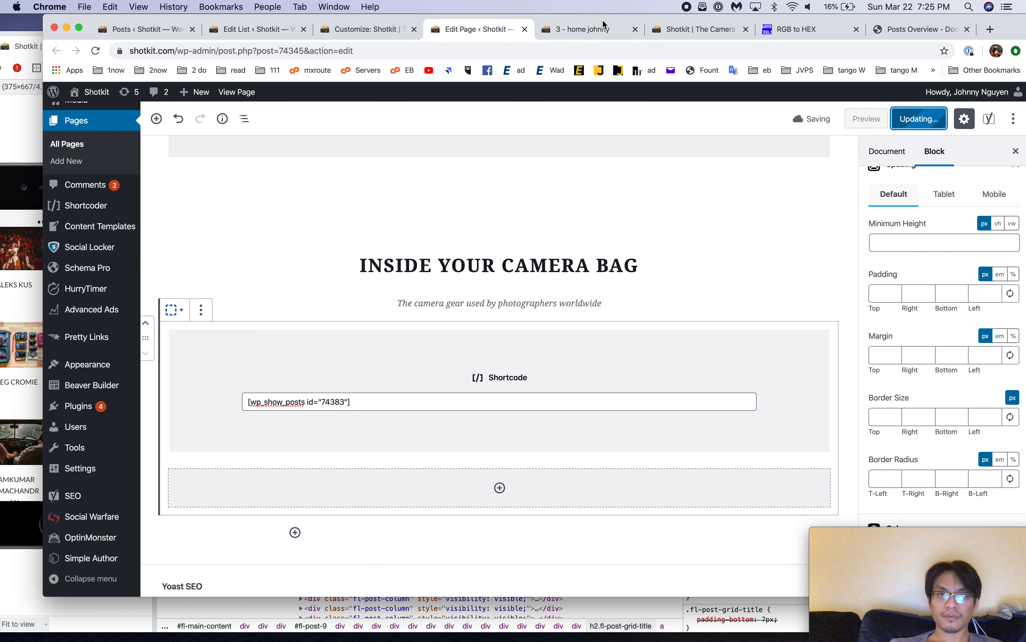
Step: Reload the 3 - home johnny page and compare its photographer grid with the live home page in Blisk
click(593, 30)
key(super+r)
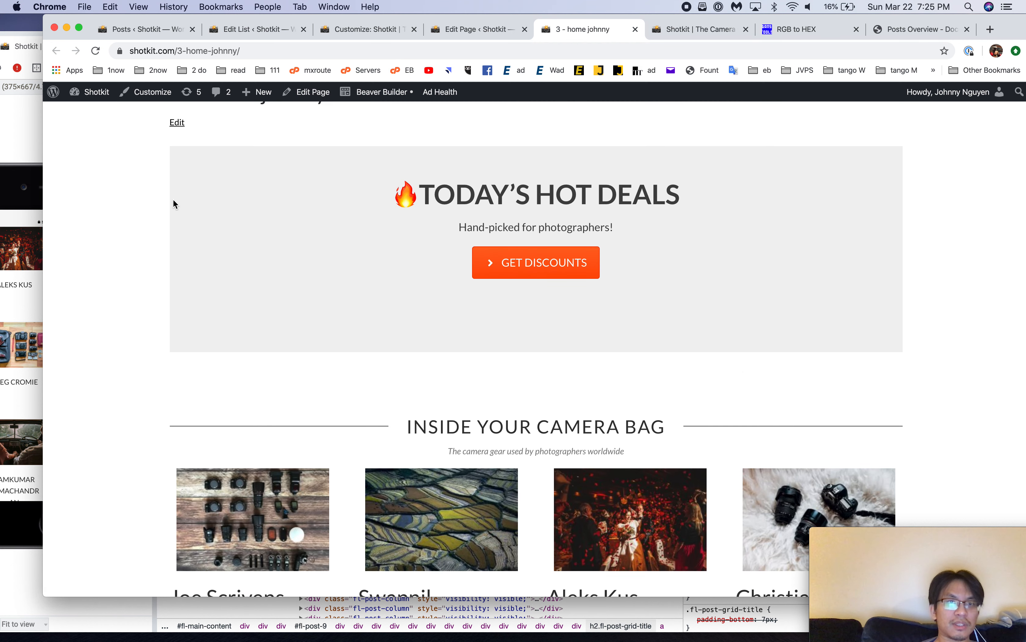
scroll(172, 199, down, 2)
click(12, 132)
scroll(263, 216, up, 5)
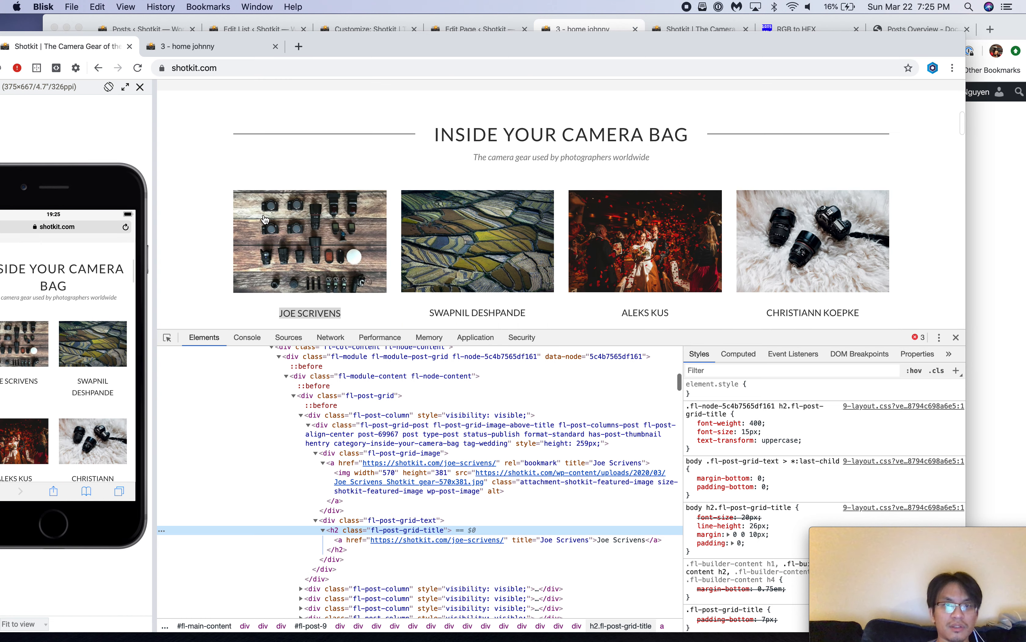
Step: Switch to the 3 - home johnny page in Chrome and inspect the first photographer's thumbnail in the Inside Your Camera Bag grid
scroll(263, 216, up, 2)
click(597, 27)
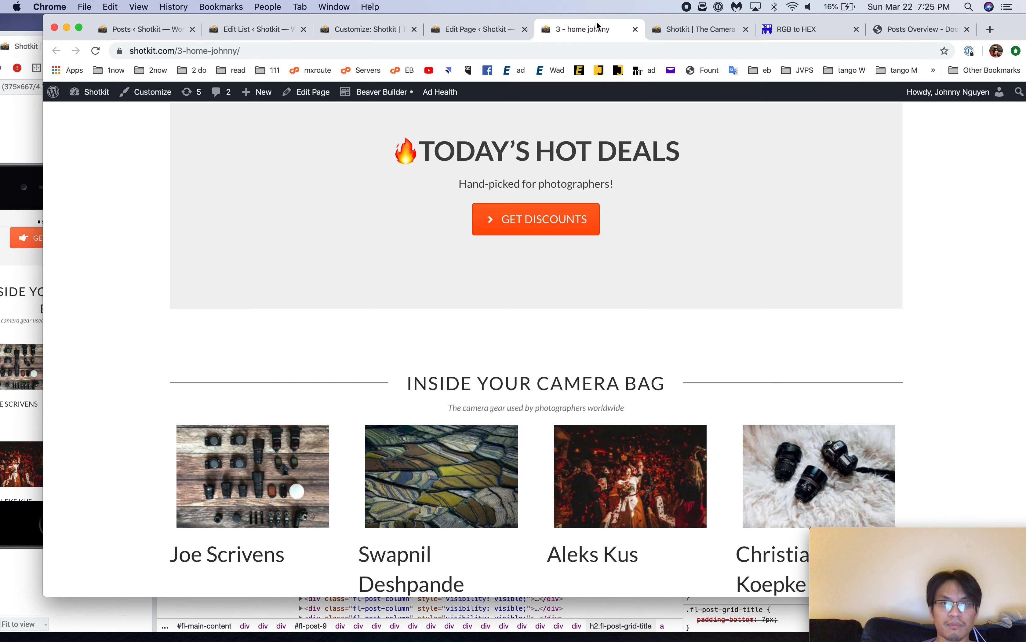
scroll(238, 397, down, 5)
click(227, 330)
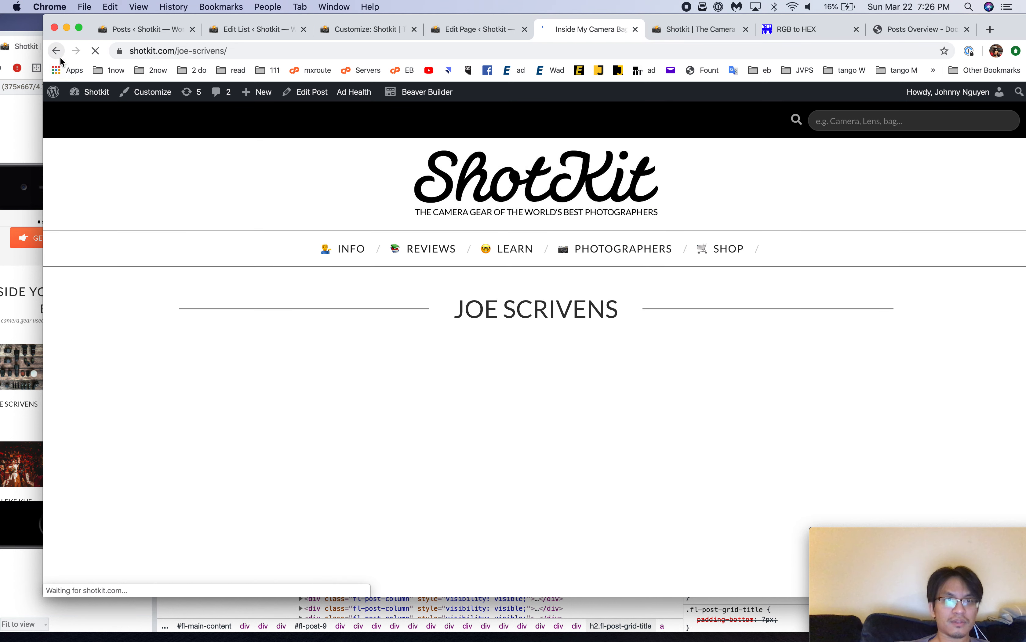
key(super+Left)
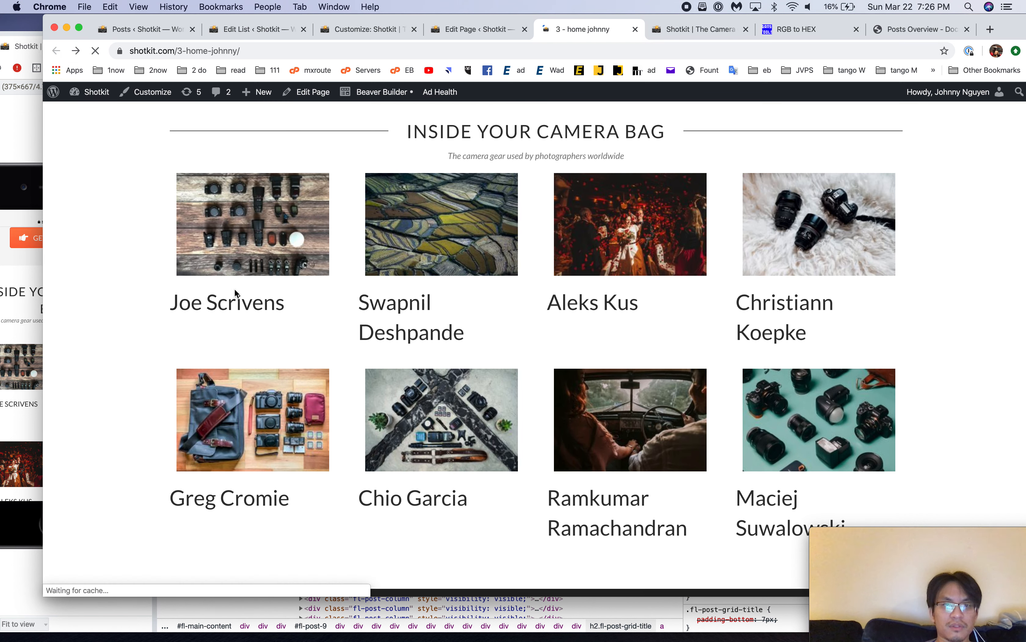
right_click(234, 288)
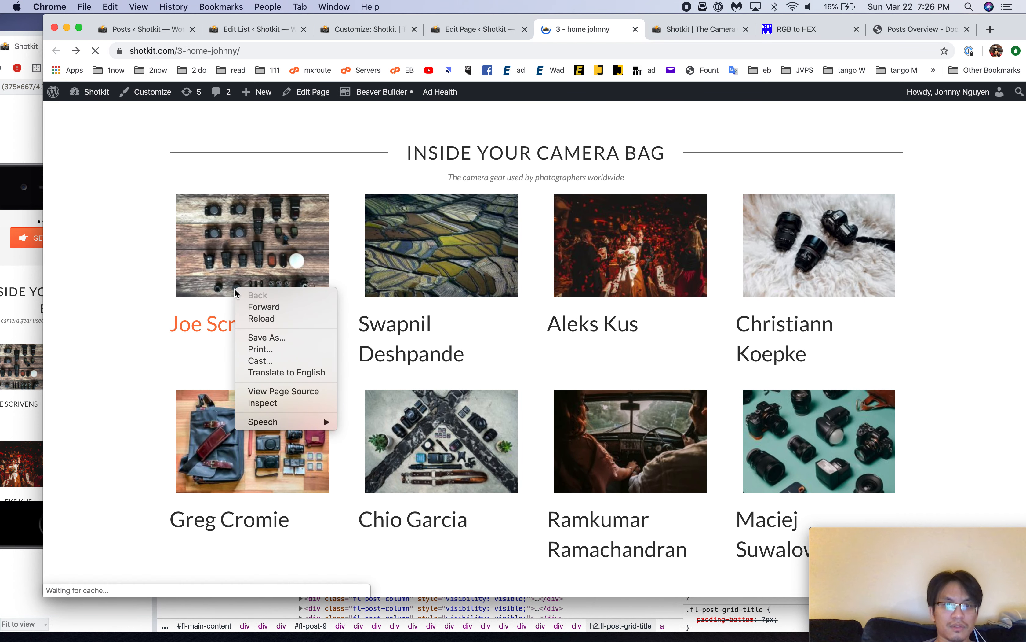
click(275, 403)
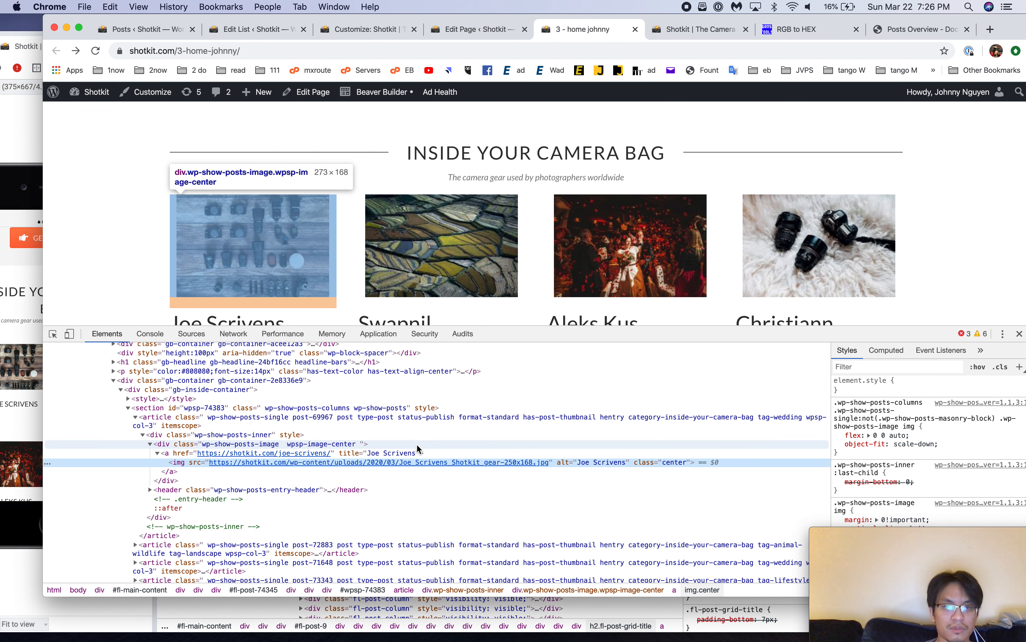
Step: Examine the style rules of the wp-show-posts-image container around the first thumbnail
click(419, 443)
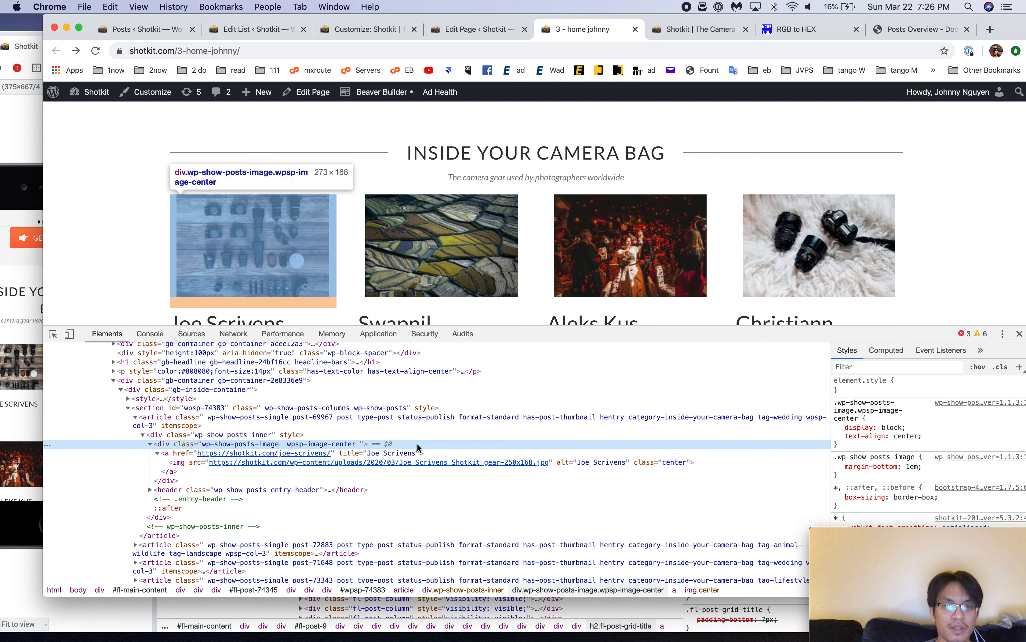
scroll(918, 432, down, 5)
scroll(918, 432, up, 5)
scroll(917, 432, down, 1)
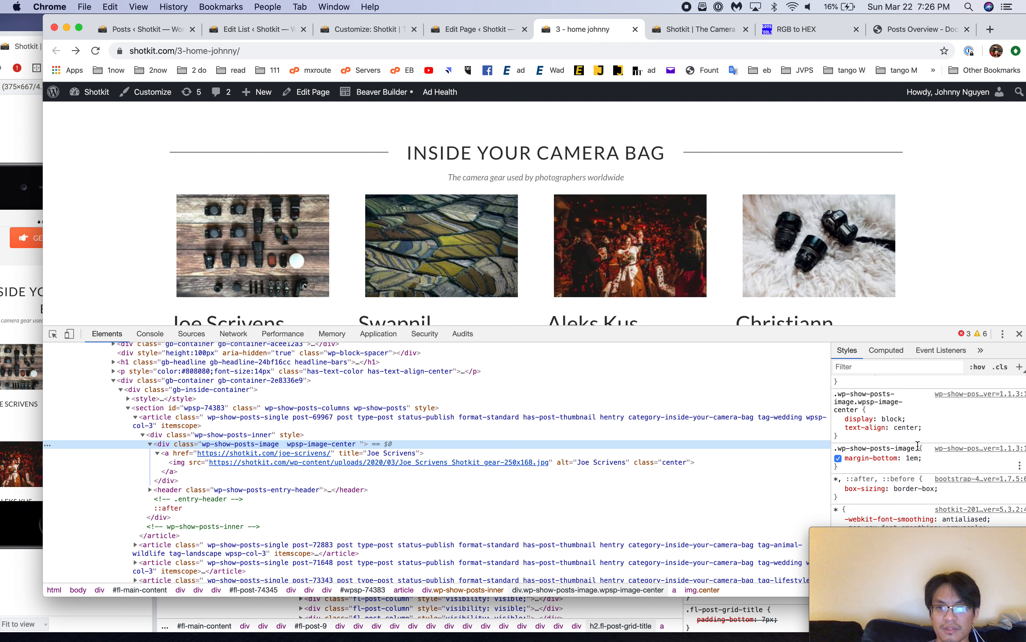
scroll(917, 436, up, 1)
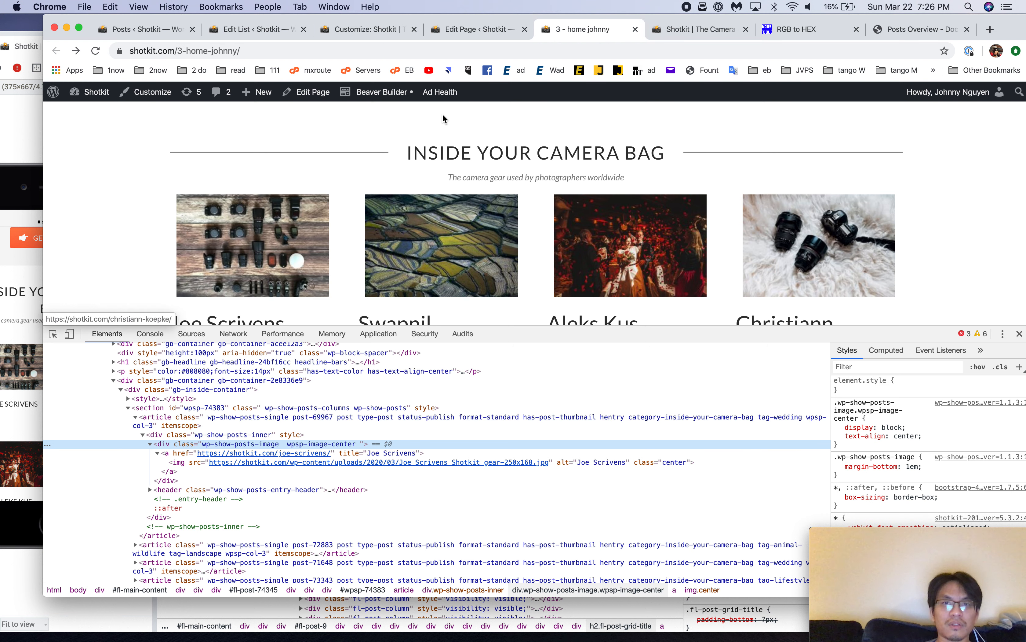
Step: Set the columns gutter of the Home - inside your camera bag list to 1em and update the list
click(480, 29)
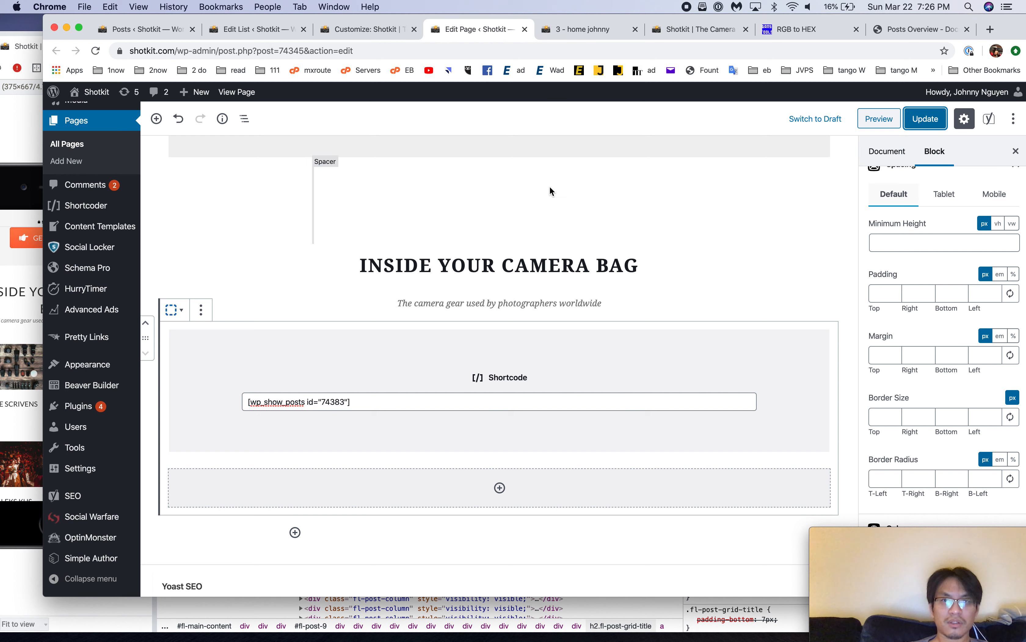
click(259, 29)
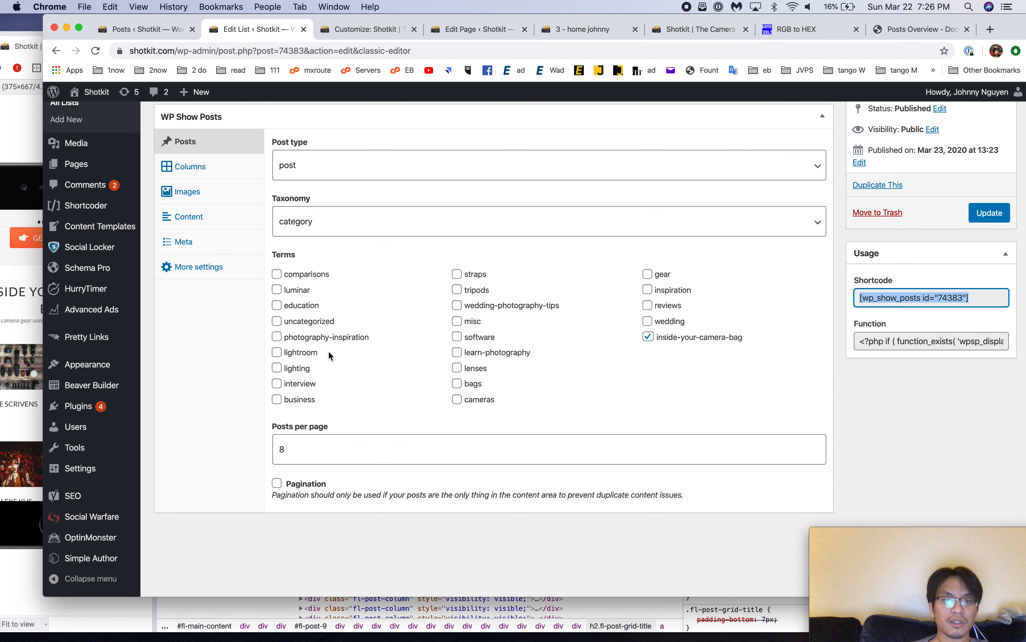
click(205, 192)
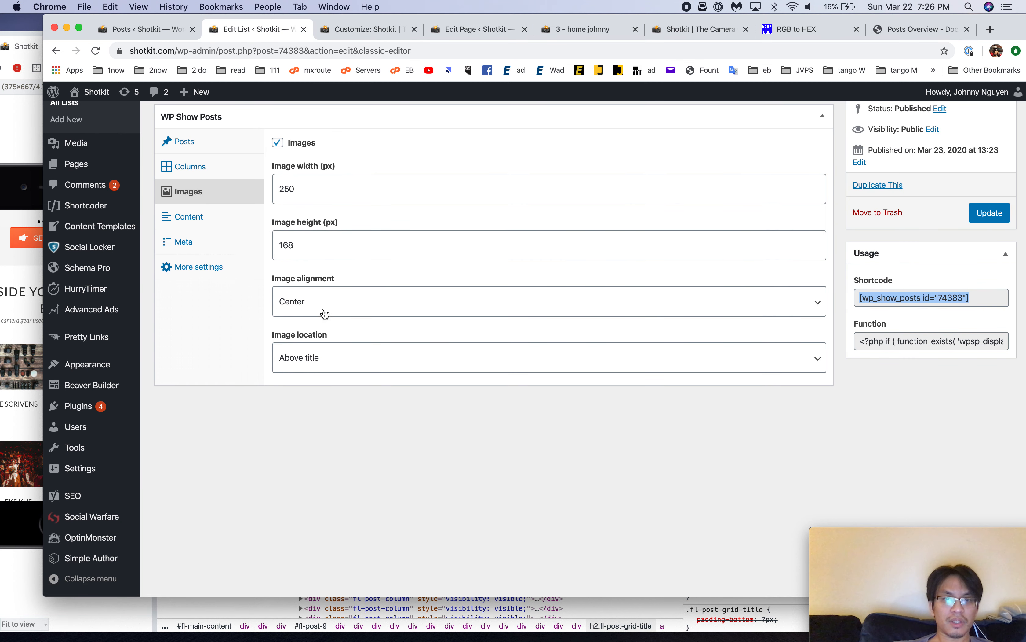
scroll(343, 287, up, 2)
scroll(343, 287, up, 2)
click(186, 276)
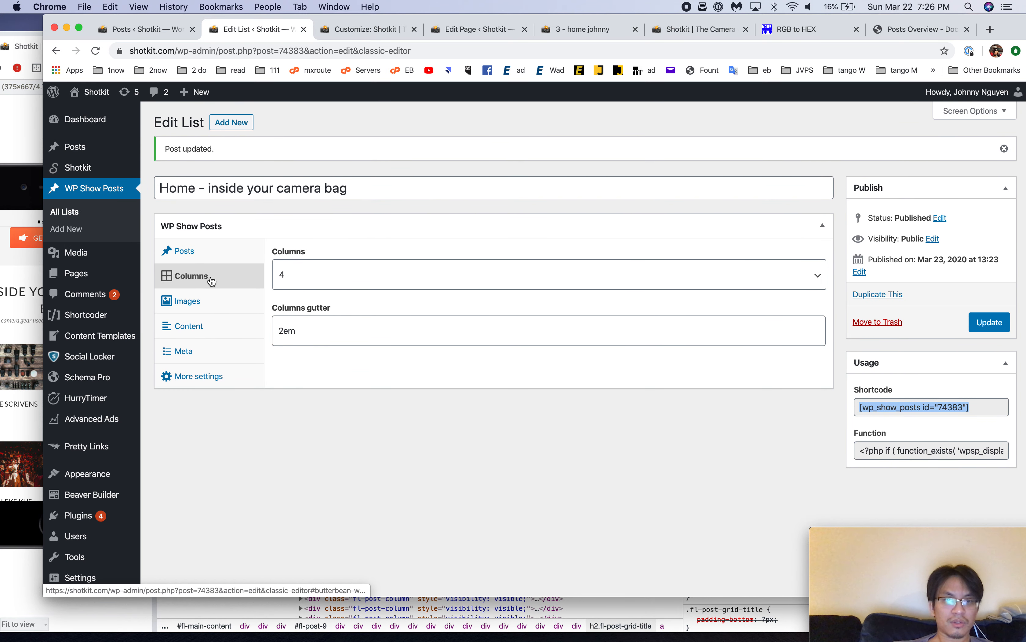
click(302, 331)
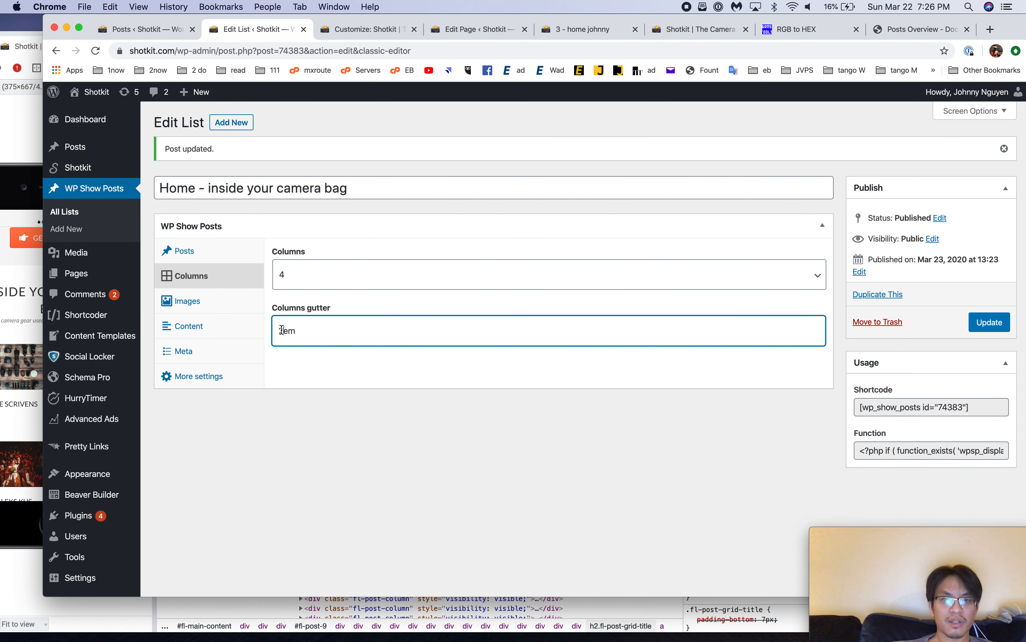
click(988, 322)
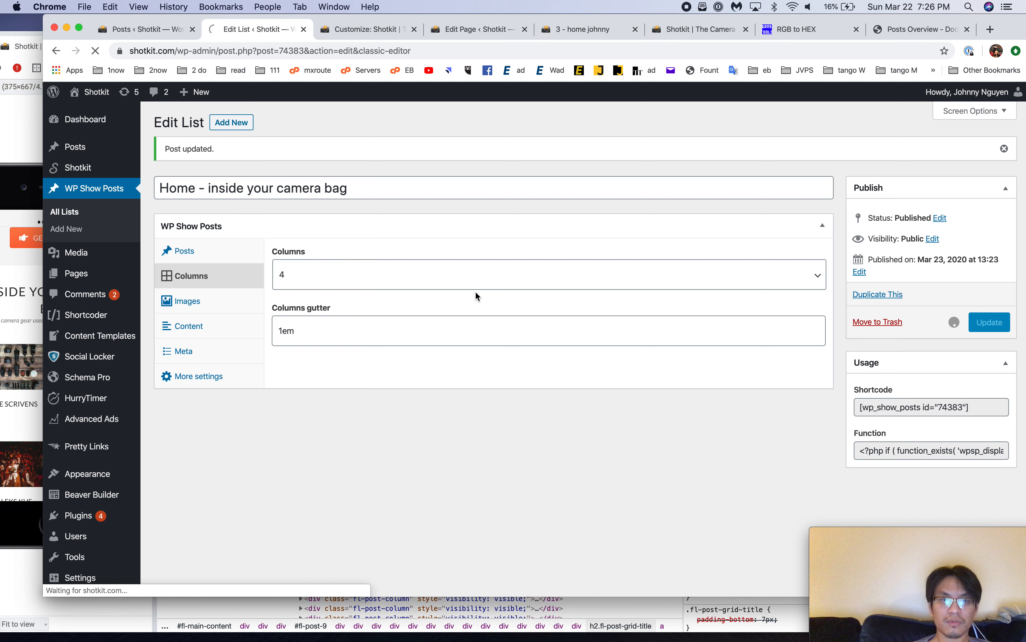
Step: Reload the 3 - home johnny page and move the Chrome window aside to compare its grid with the Blisk preview
click(488, 32)
click(569, 28)
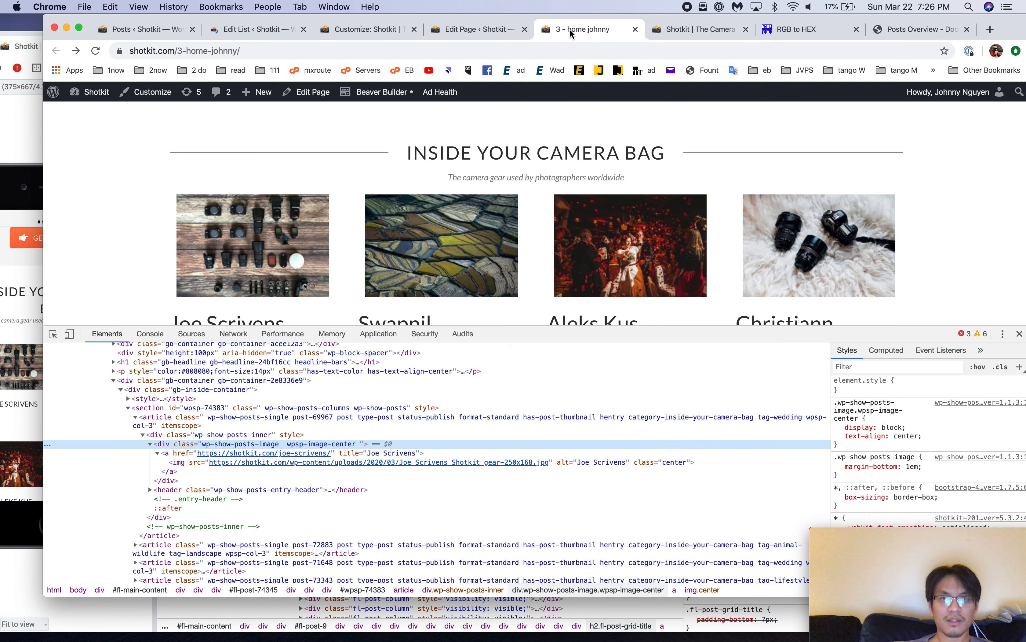
key(super+r)
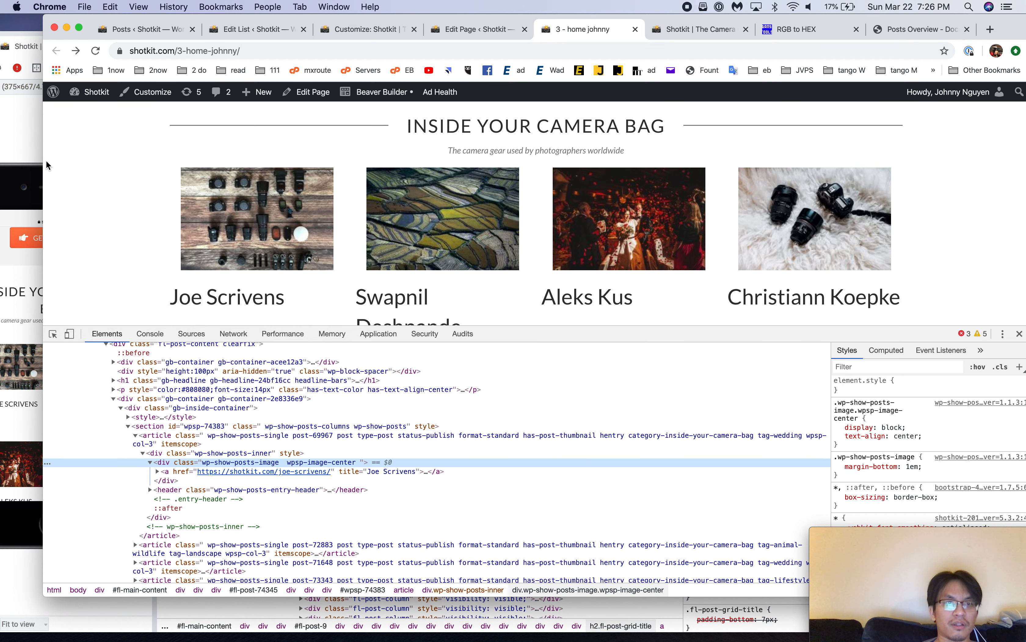
drag(390, 168, 175, 180)
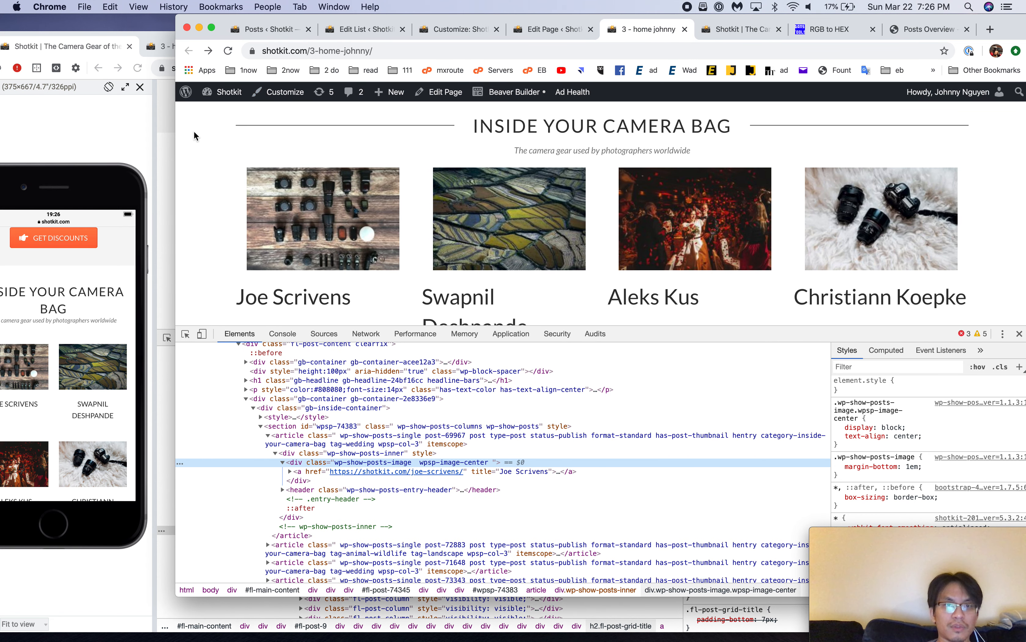
drag(169, 141, 130, 171)
Step: Update the Home - inside your camera bag list with a columns gutter of 0.3em and reload the 3 - home johnny page
click(536, 28)
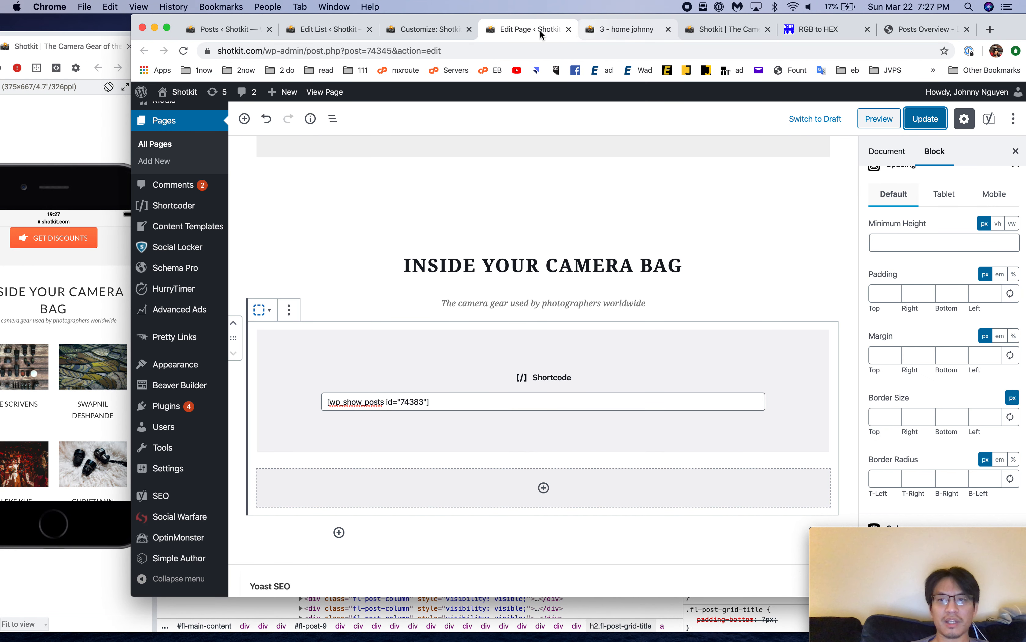
click(428, 28)
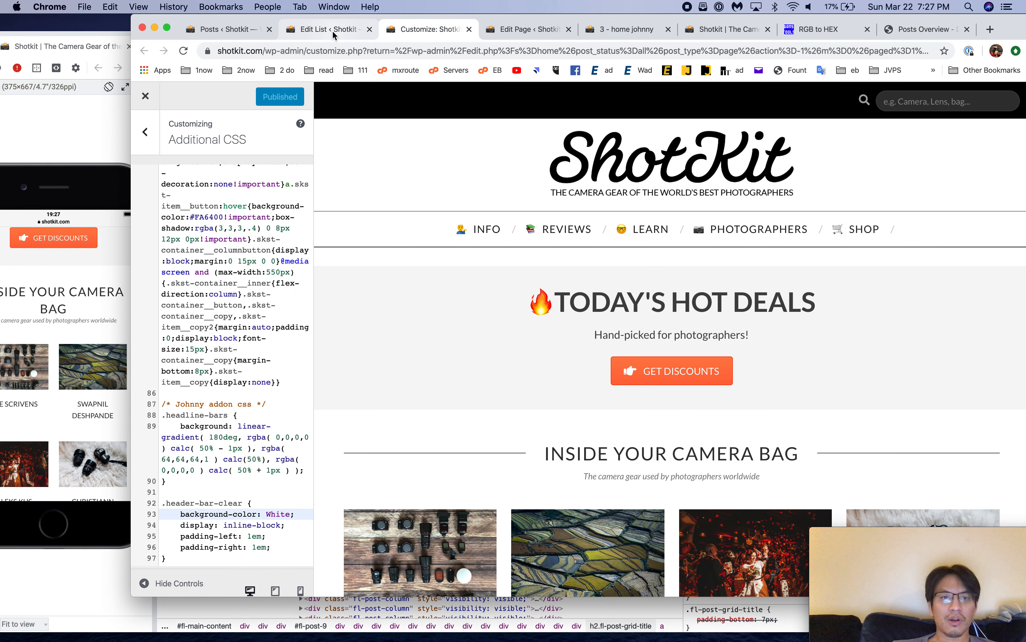
click(319, 34)
scroll(288, 297, down, 2)
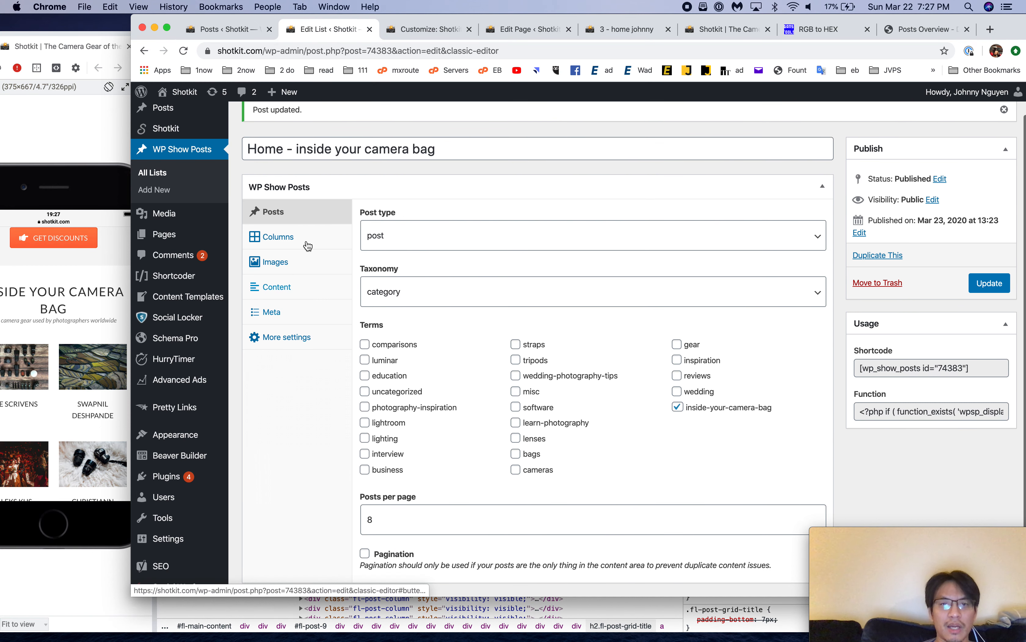
click(310, 231)
click(369, 292)
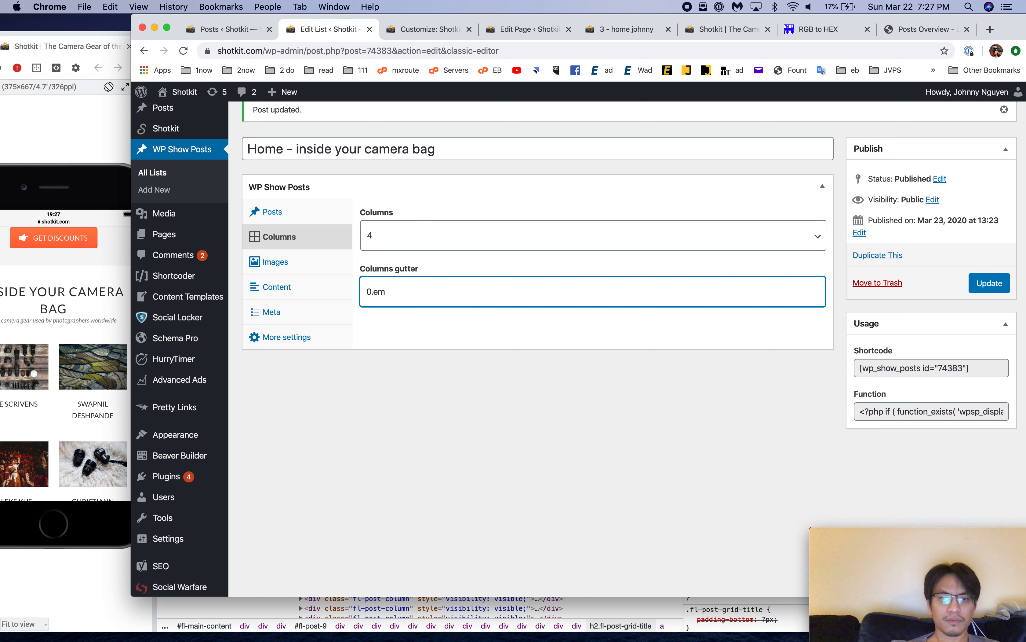
click(1003, 279)
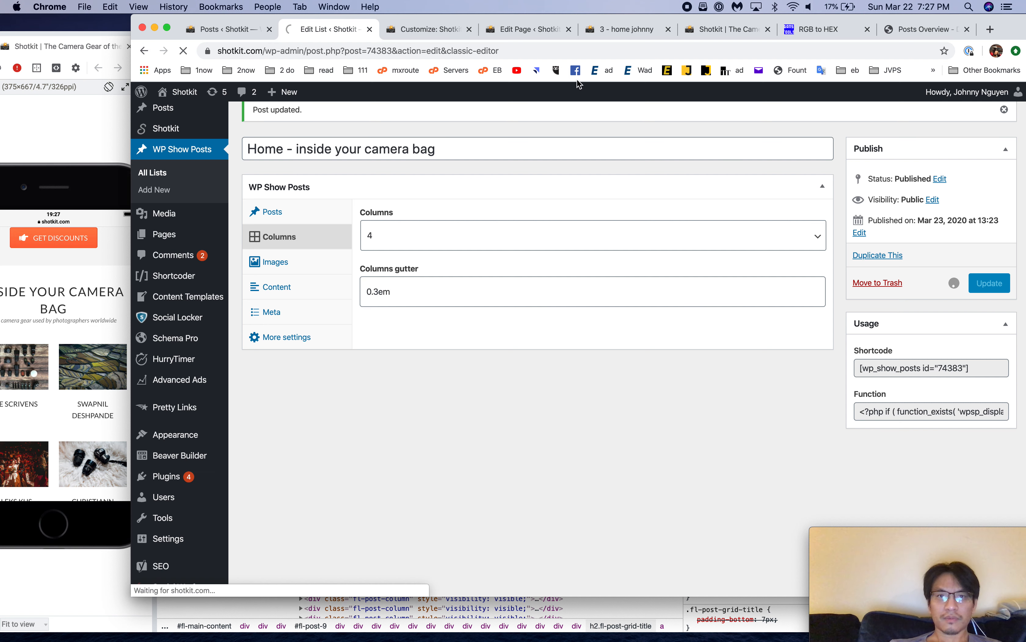
click(626, 30)
key(super+r)
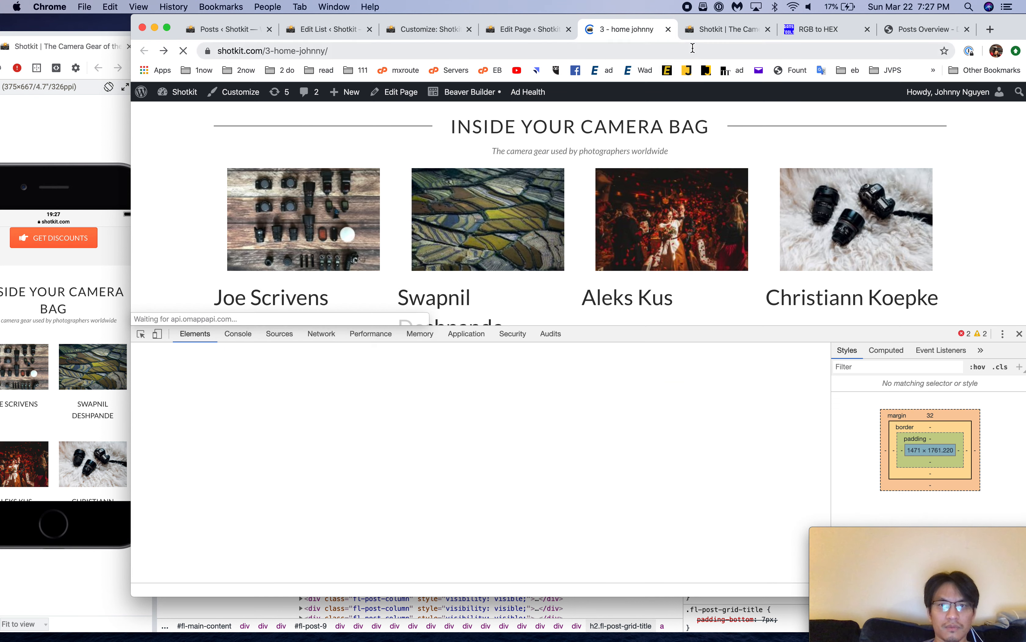
Step: Look through the Home - inside your camera bag list's posts, columns, images, content, meta and additional settings
click(509, 28)
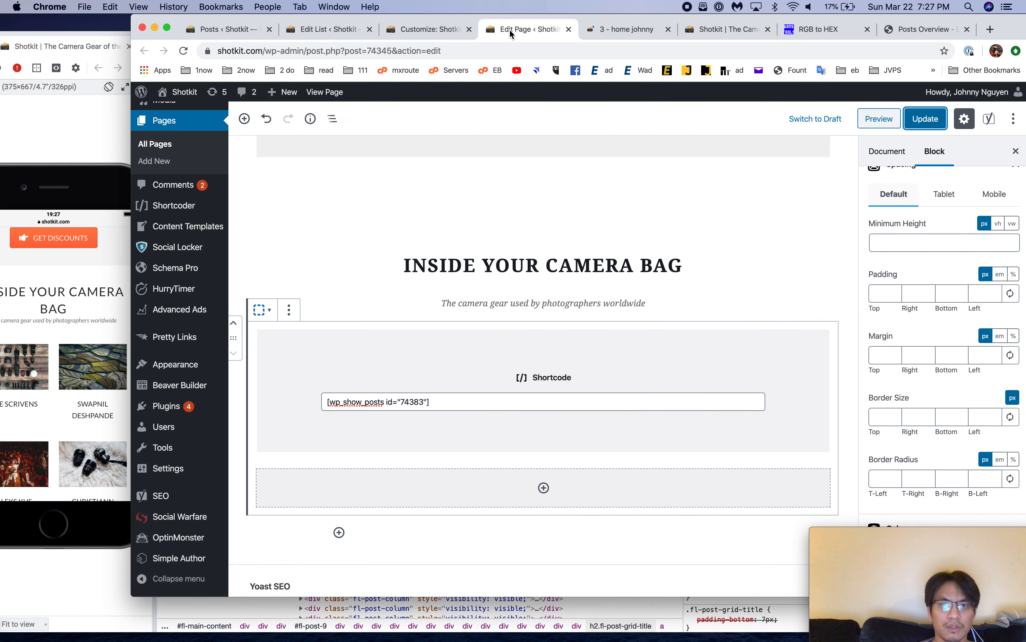
click(422, 28)
click(328, 29)
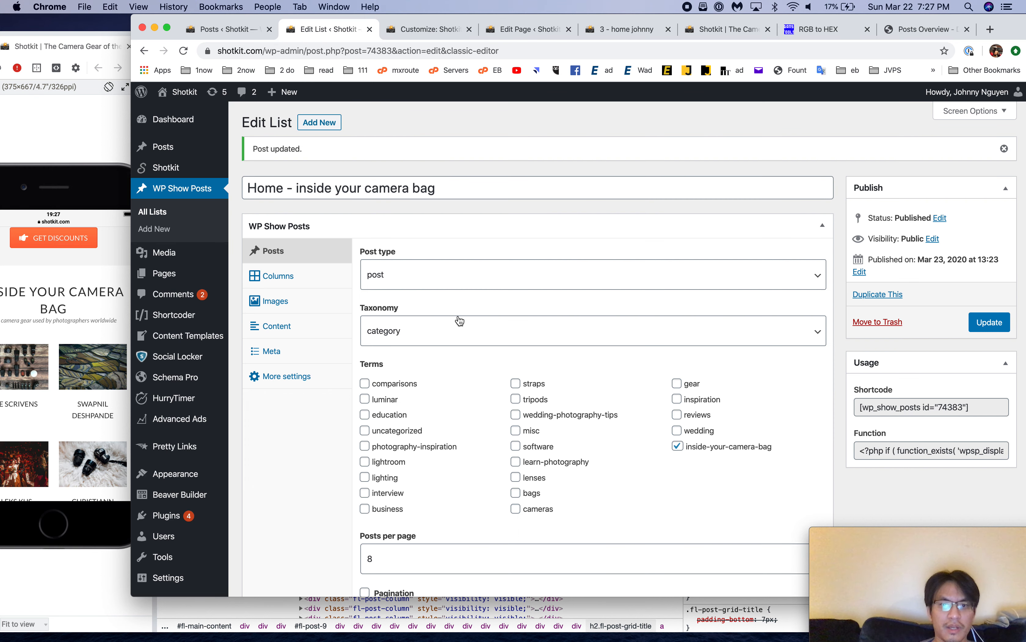
click(278, 276)
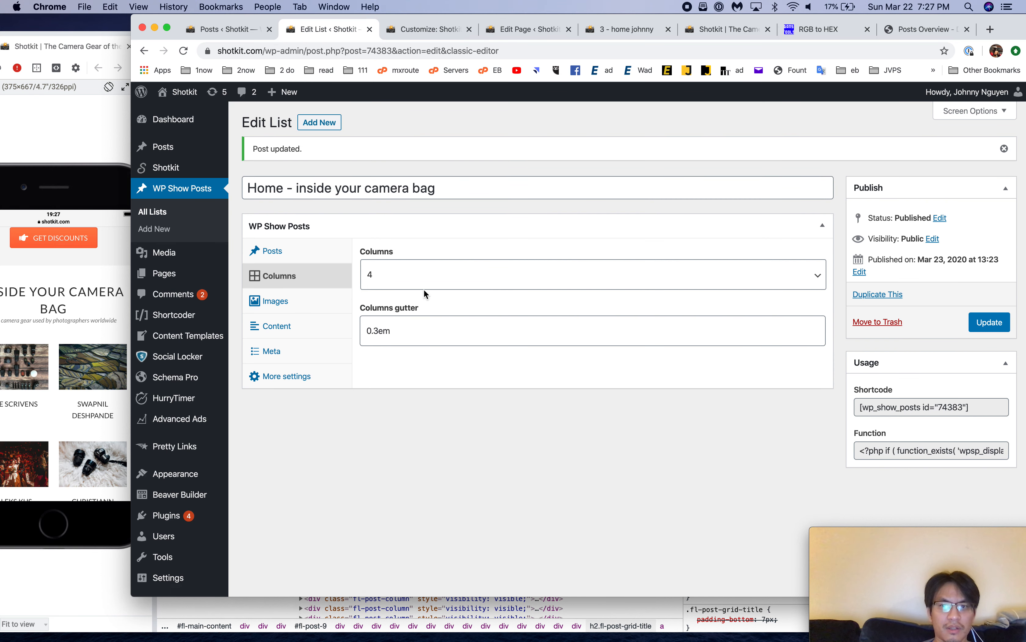
click(316, 326)
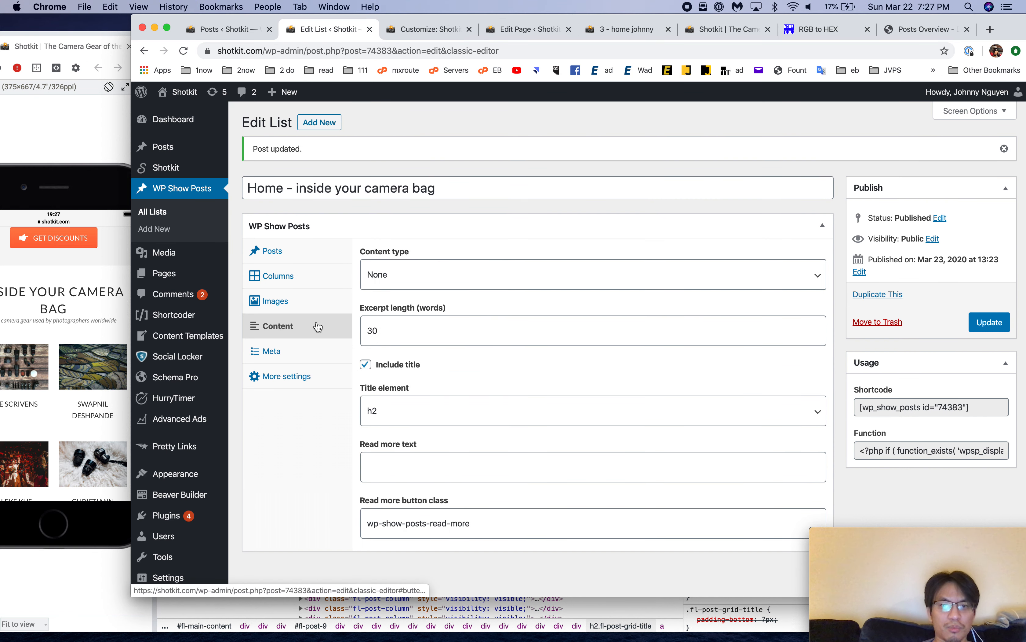
click(308, 346)
click(309, 375)
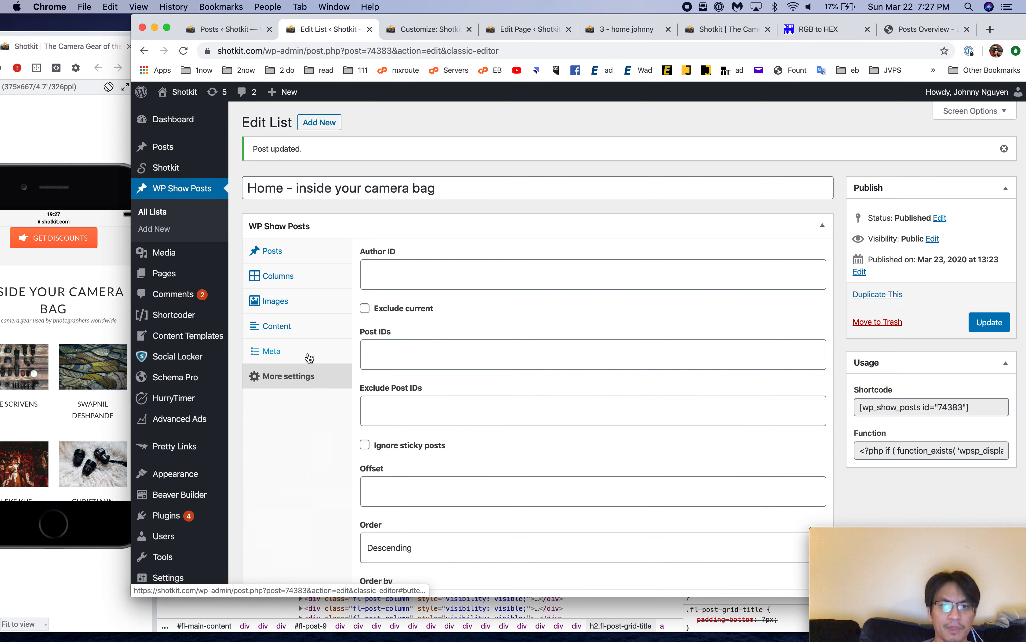
scroll(308, 355, down, 5)
scroll(308, 356, up, 5)
click(305, 262)
click(309, 239)
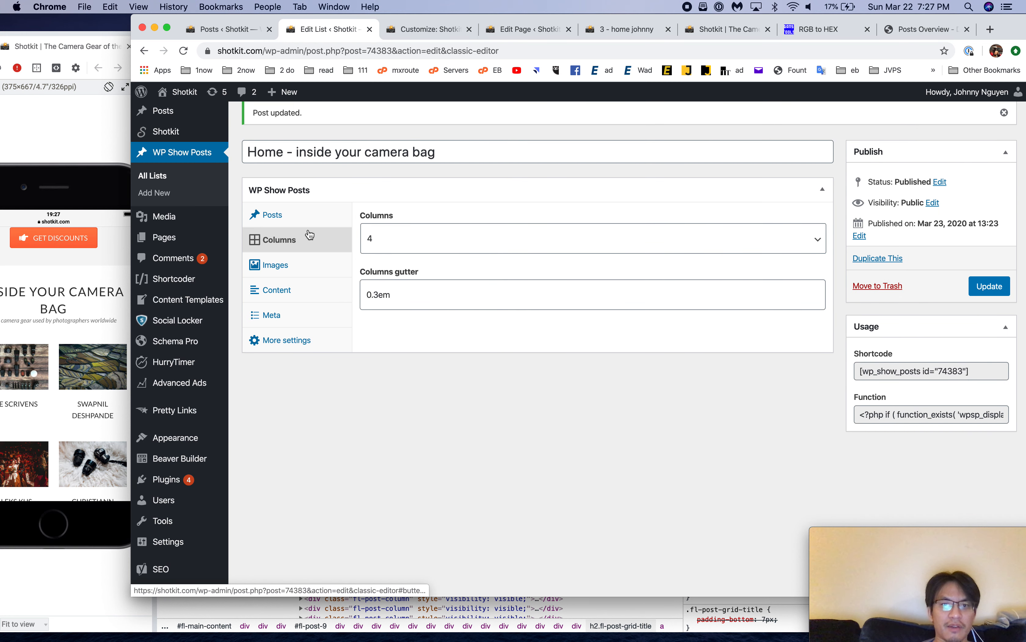
click(310, 221)
click(311, 238)
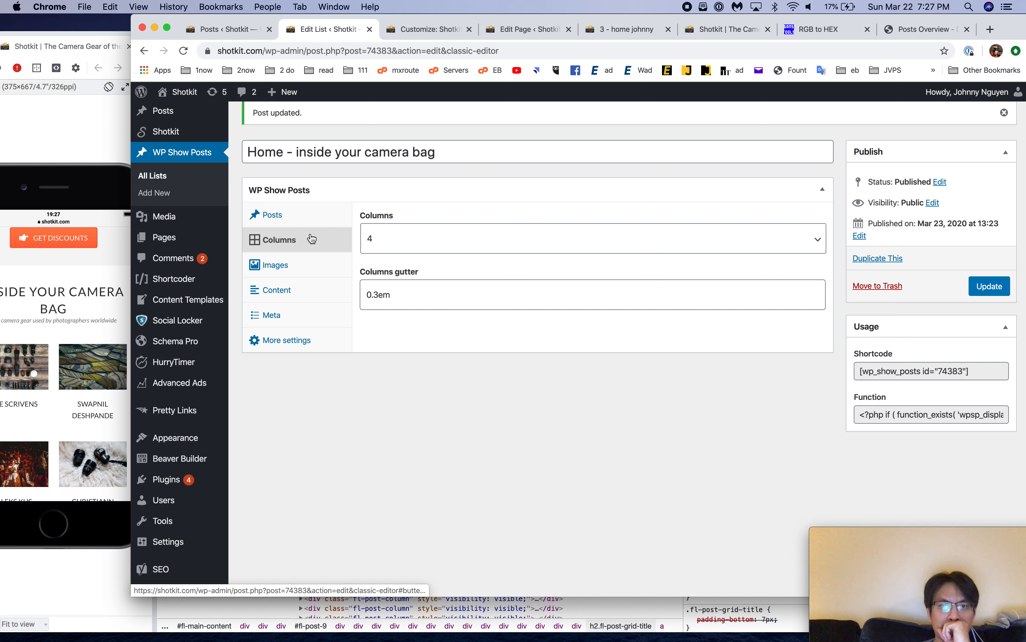
Step: Update the Home - inside your camera bag list with a columns gutter of 20px and reload the 3 - home johnny page
click(379, 295)
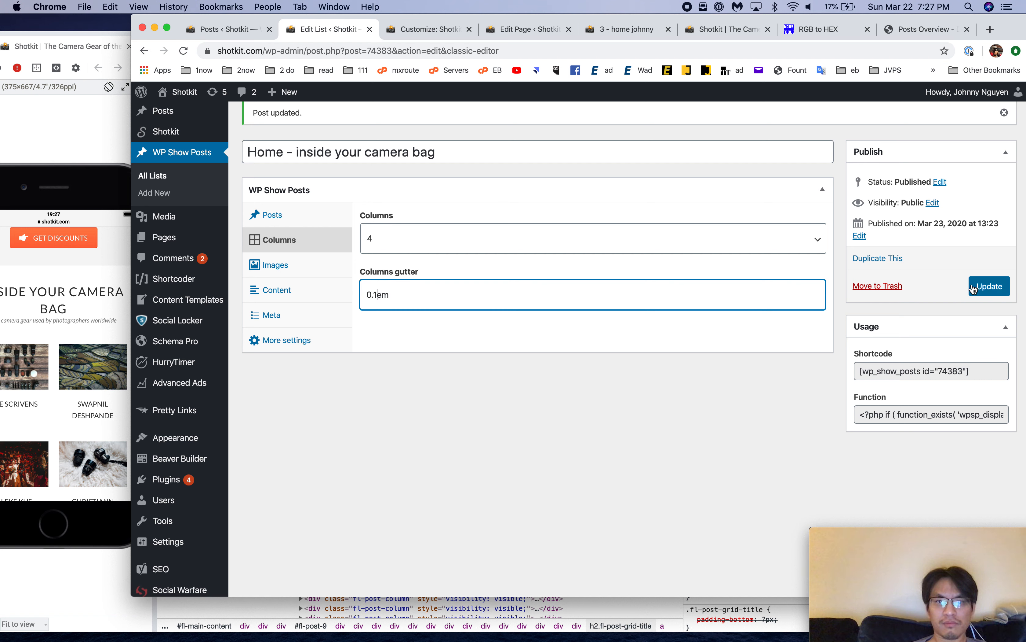
triple_click(717, 286)
text(20)
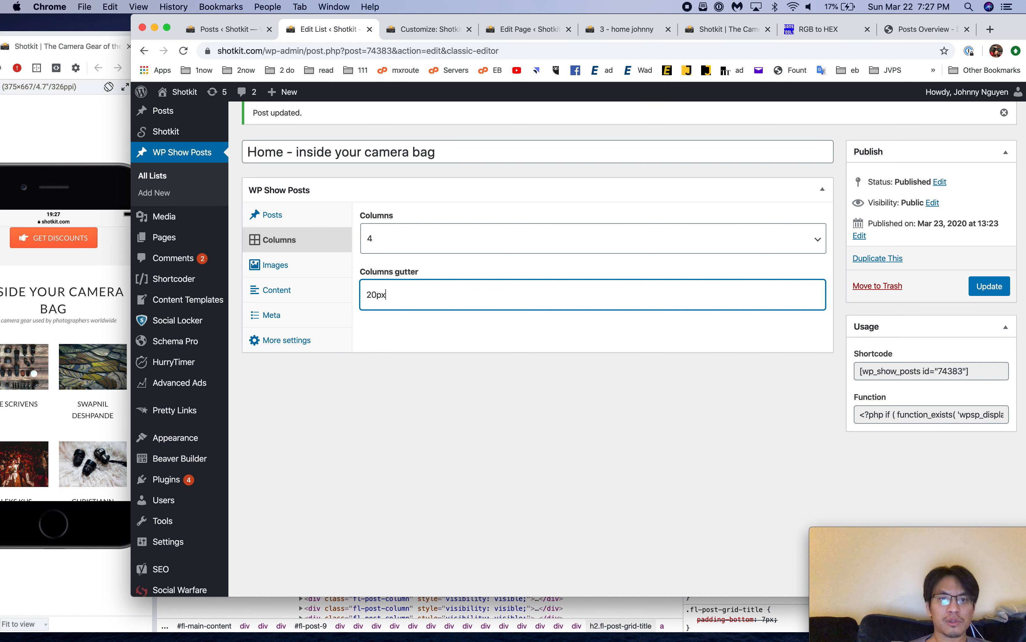
click(986, 288)
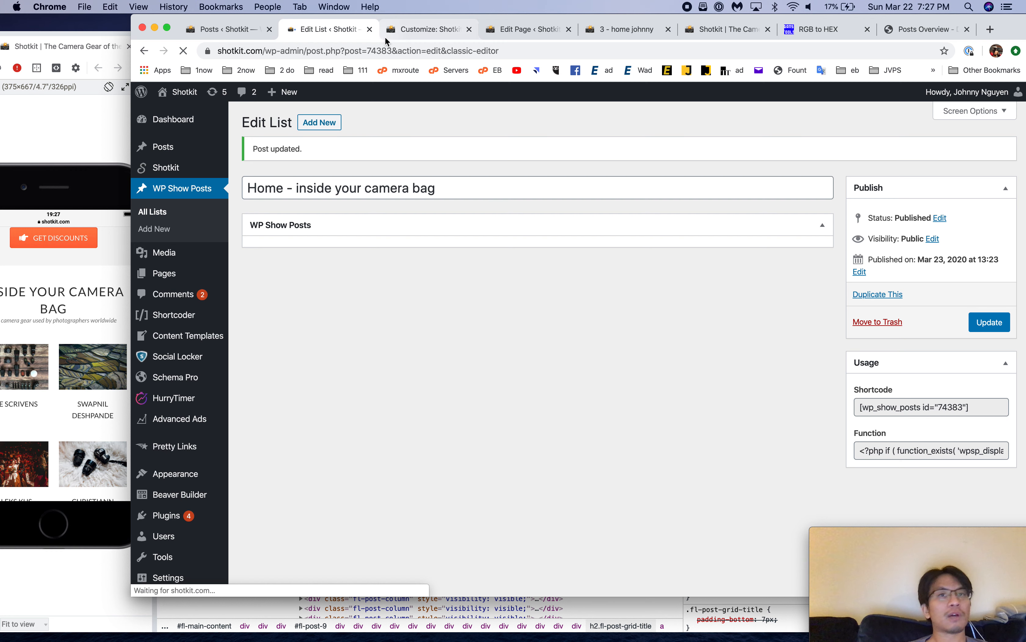
click(542, 33)
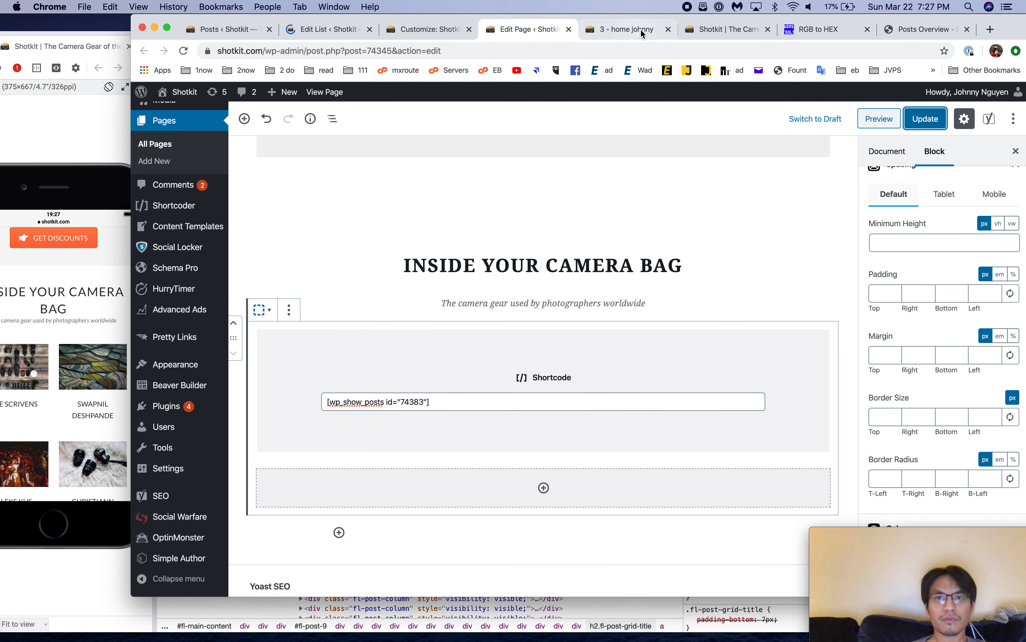
click(641, 29)
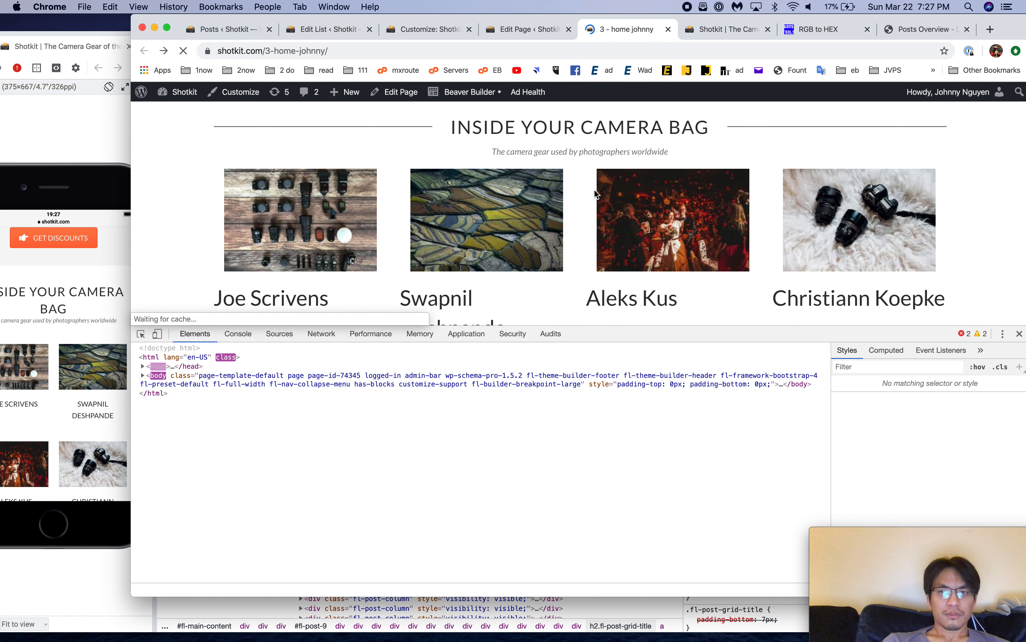
Step: Inspect the first grid image's markup on the 3 - home johnny page and check the shortcode in the page editor
right_click(300, 205)
click(322, 351)
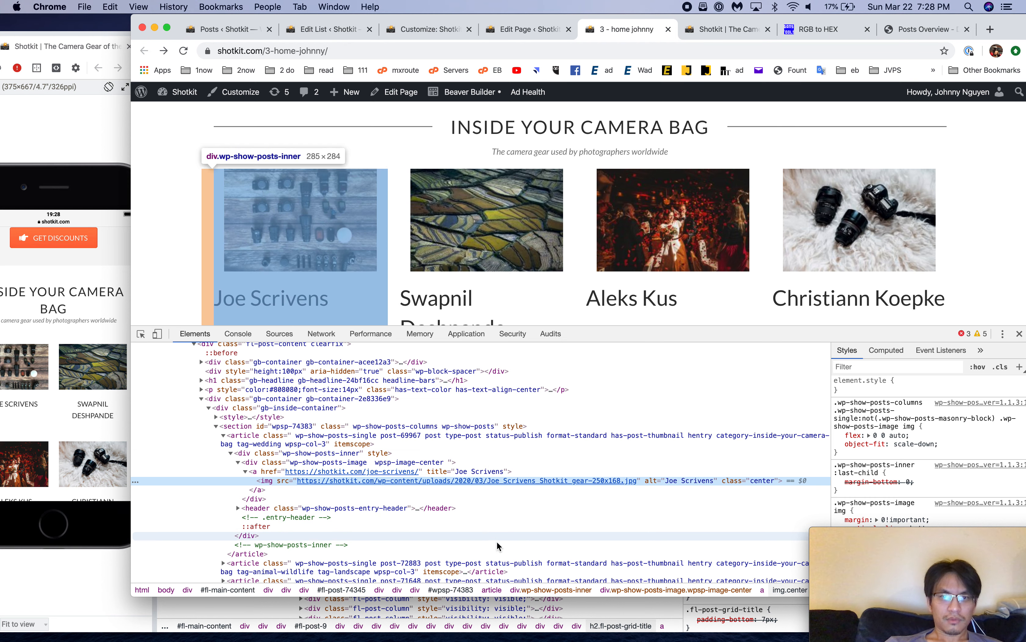
click(522, 31)
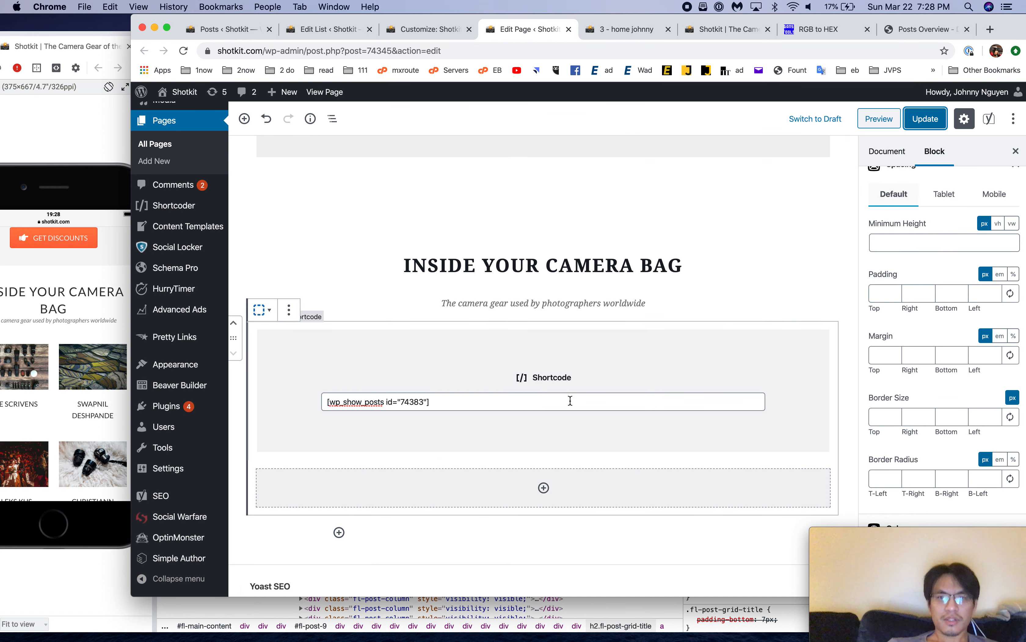
Step: Update the Home - inside your camera bag list with an empty columns gutter and reload the 3 - home johnny page
click(347, 27)
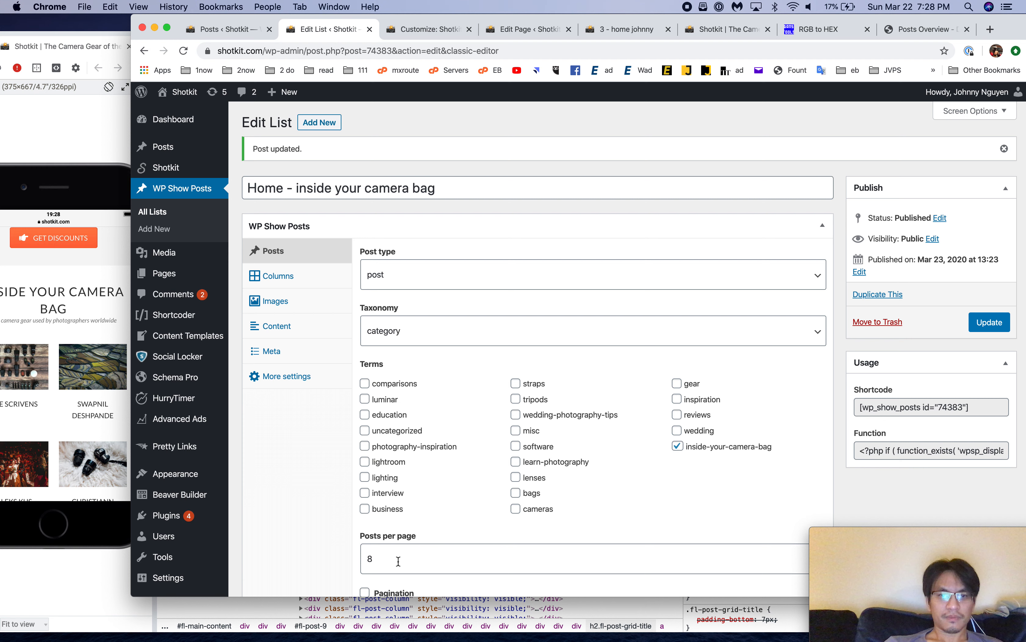
click(300, 278)
drag(386, 331, 330, 331)
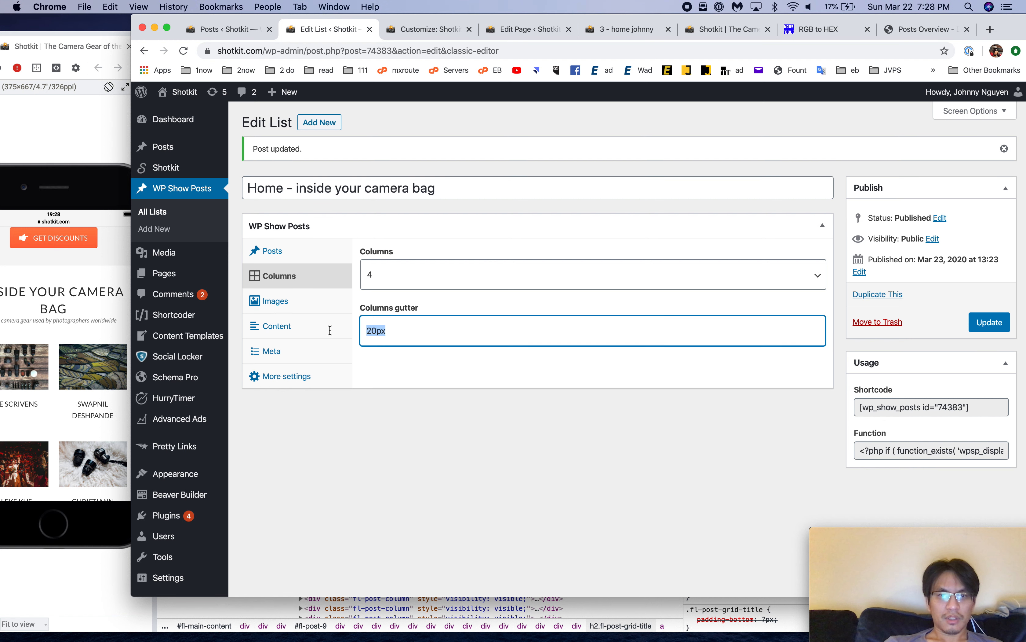
key(BackSpace)
click(982, 326)
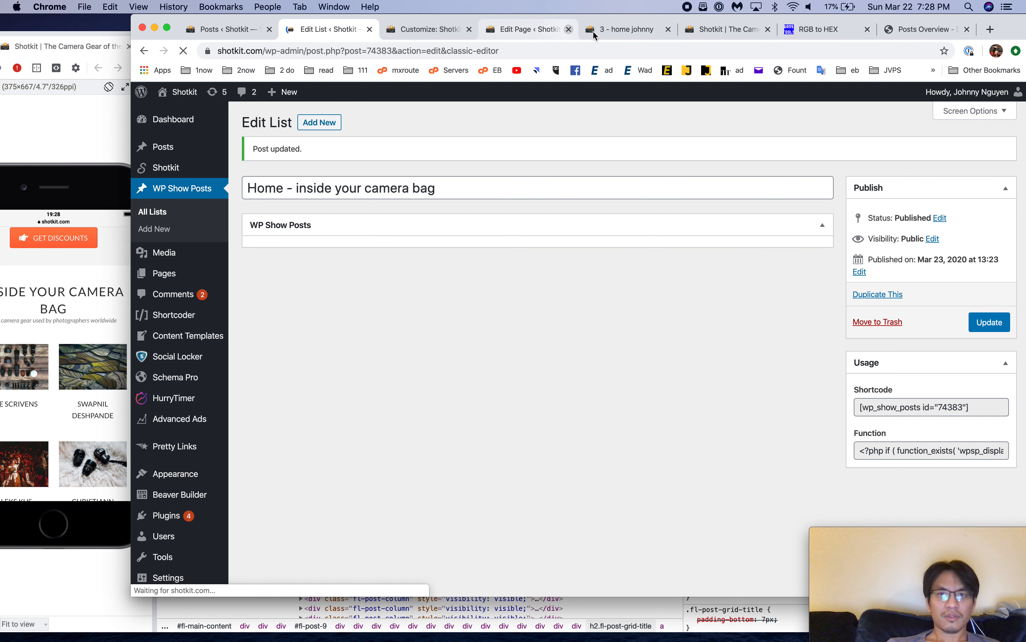
click(620, 30)
key(super+r)
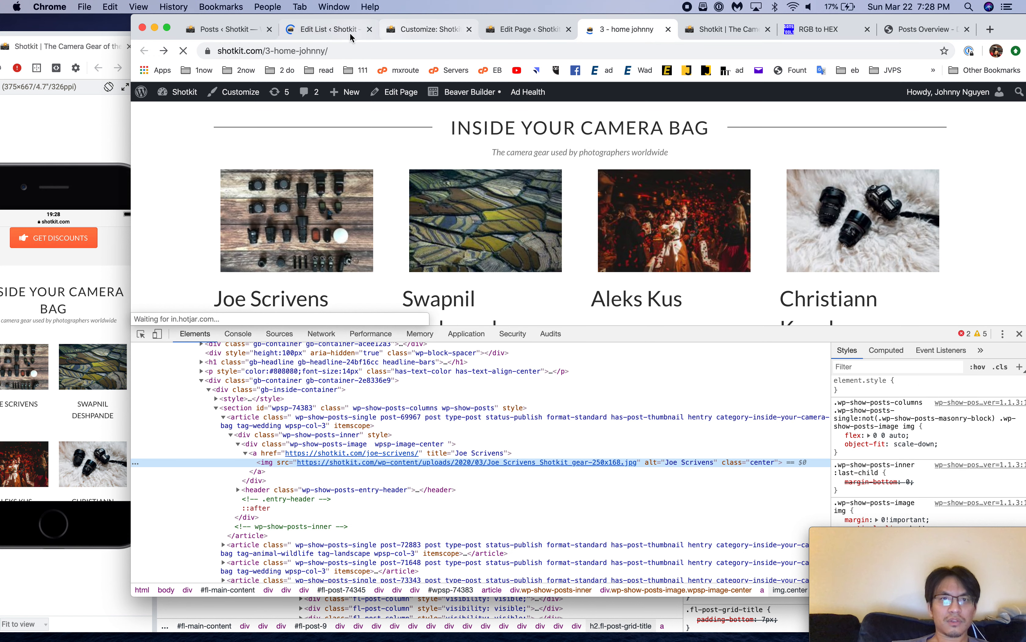
Step: Examine the CSS rules and box model of the first grid item's wp-show-posts-image div
click(425, 446)
scroll(860, 417, down, 2)
scroll(860, 416, up, 3)
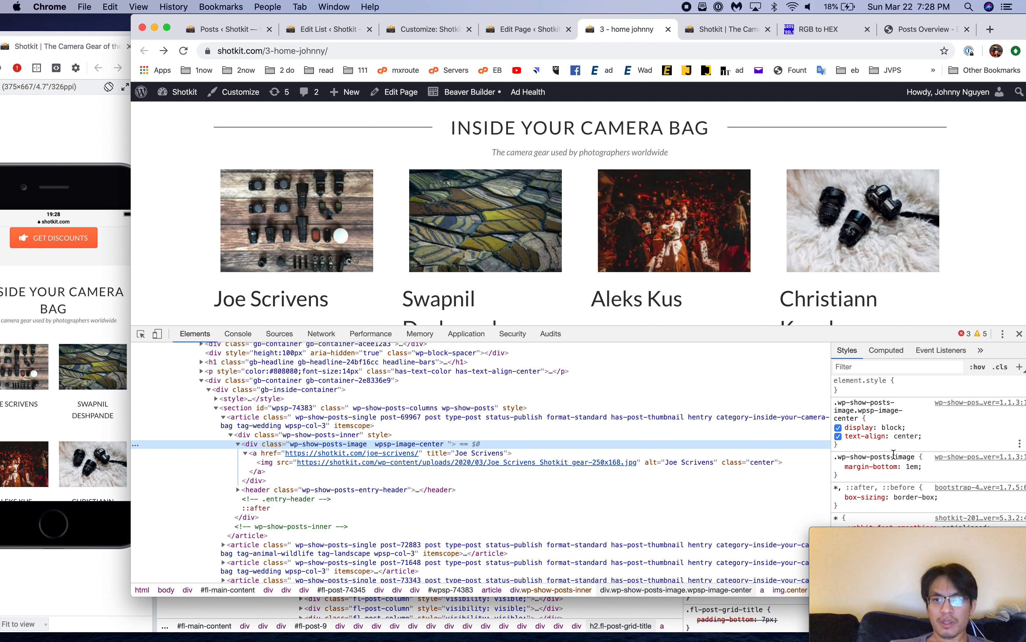
scroll(877, 476, down, 5)
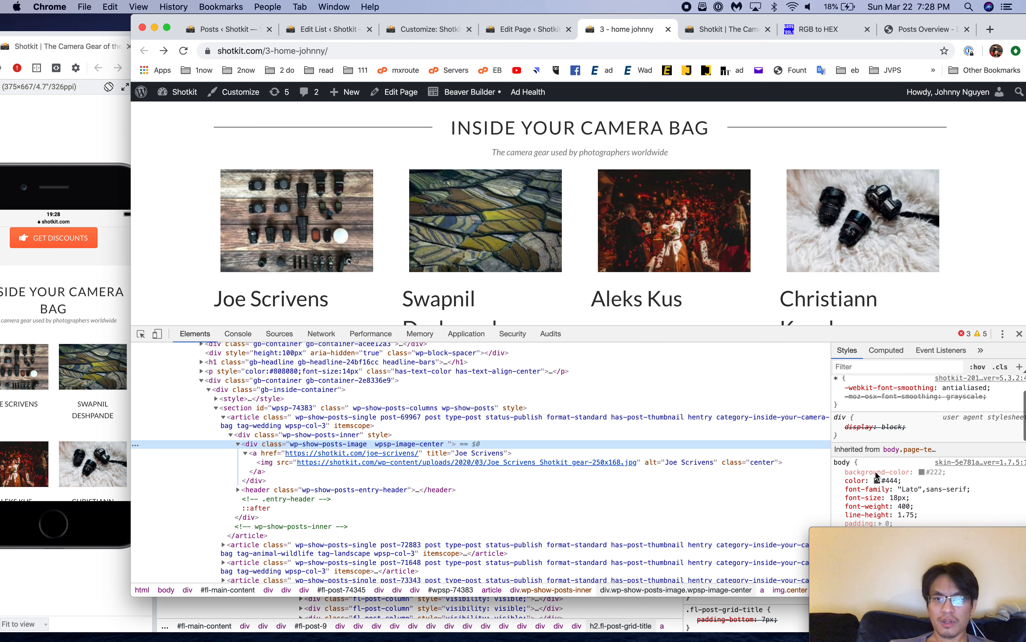
scroll(877, 474, up, 5)
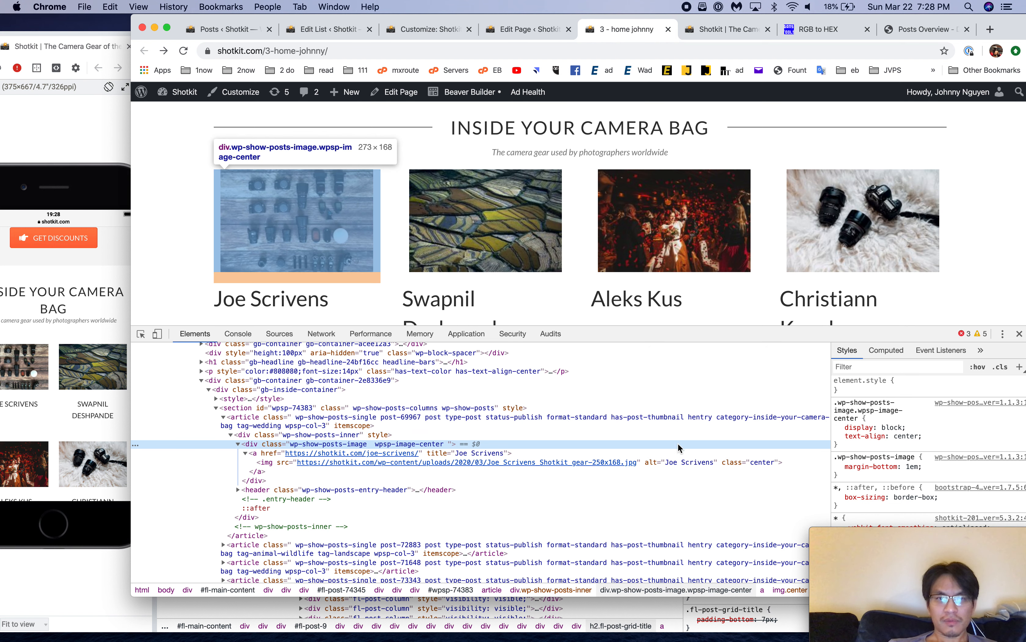
scroll(918, 453, down, 7)
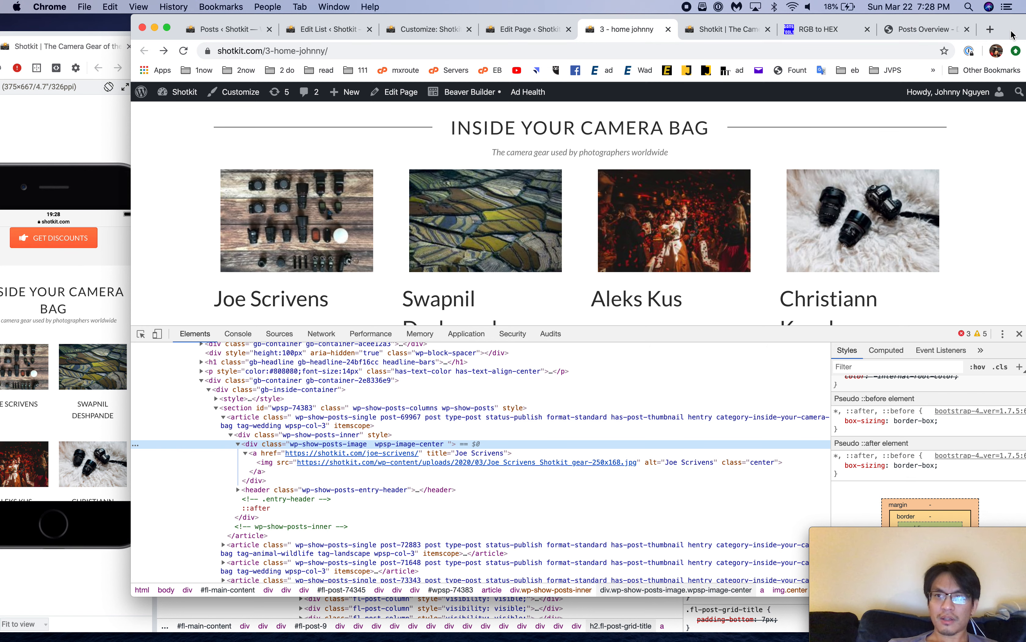
Step: Move the Chrome window aside and back, and switch to Blisk to view the live Inside Your Camera Bag grid
drag(1011, 36, 842, 36)
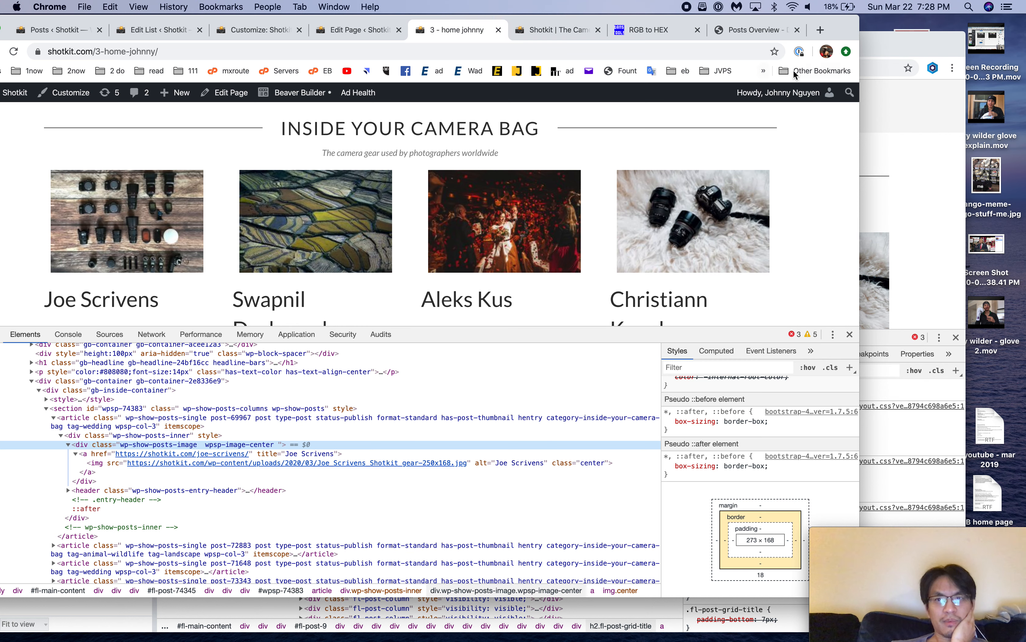
drag(839, 31, 1007, 32)
click(99, 134)
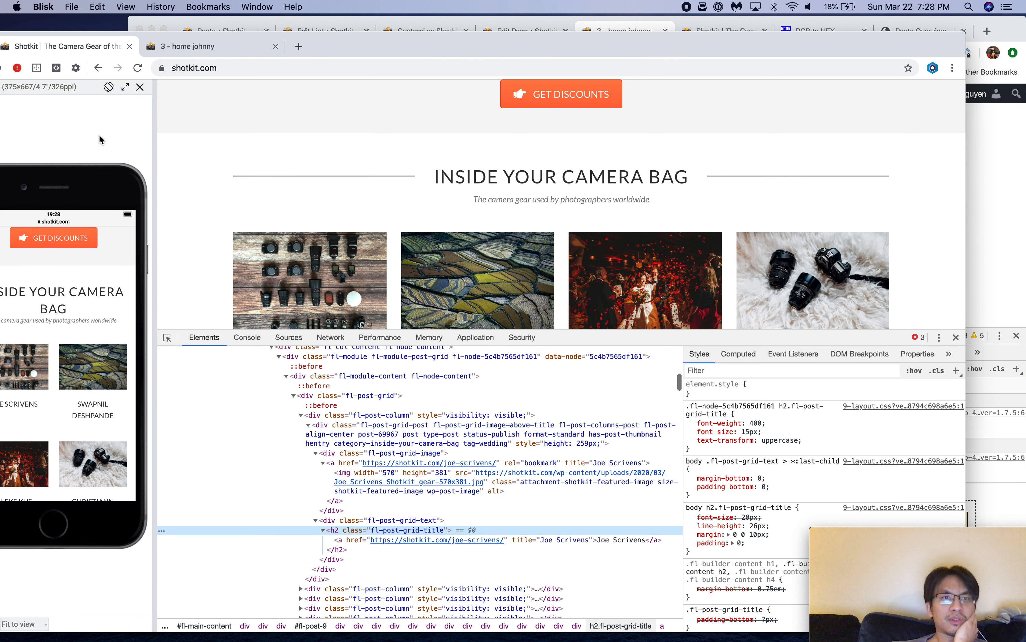
Step: Switch to Chrome and check the Home - inside your camera bag list's columns and images settings
click(247, 27)
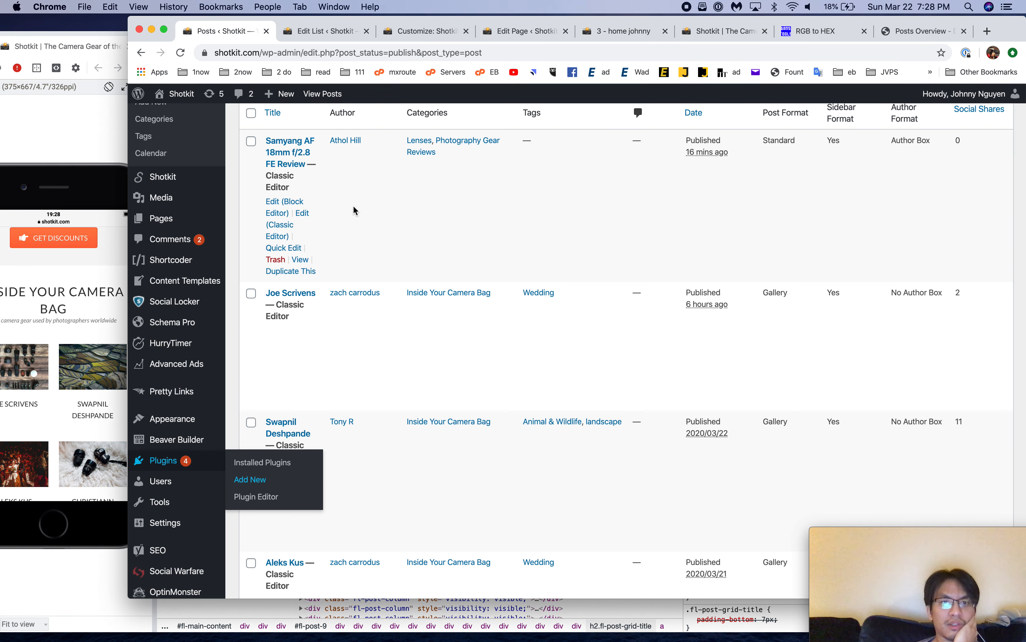
click(331, 35)
click(298, 276)
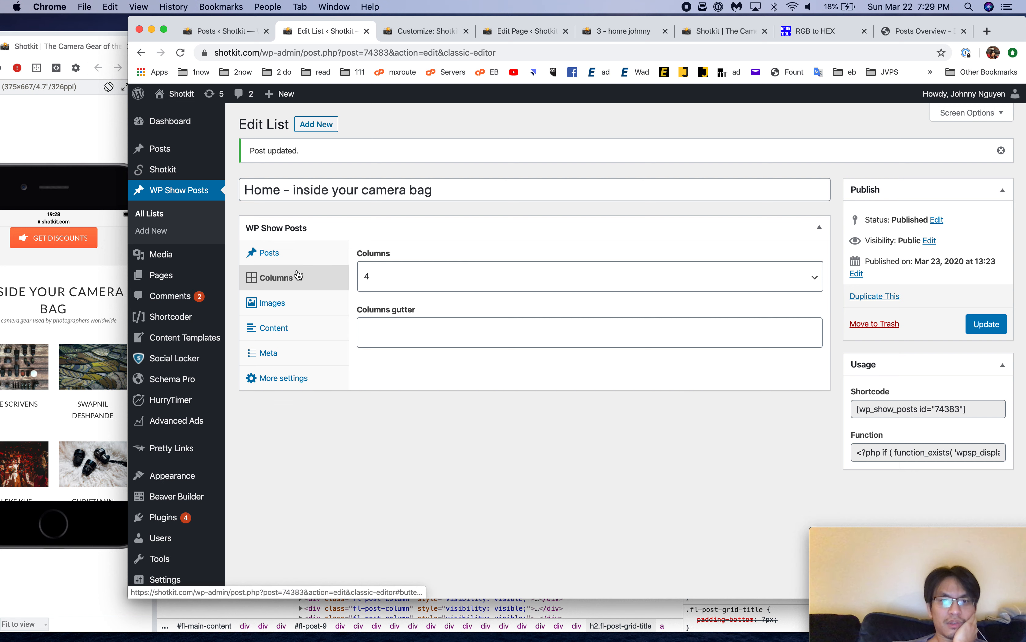
click(296, 304)
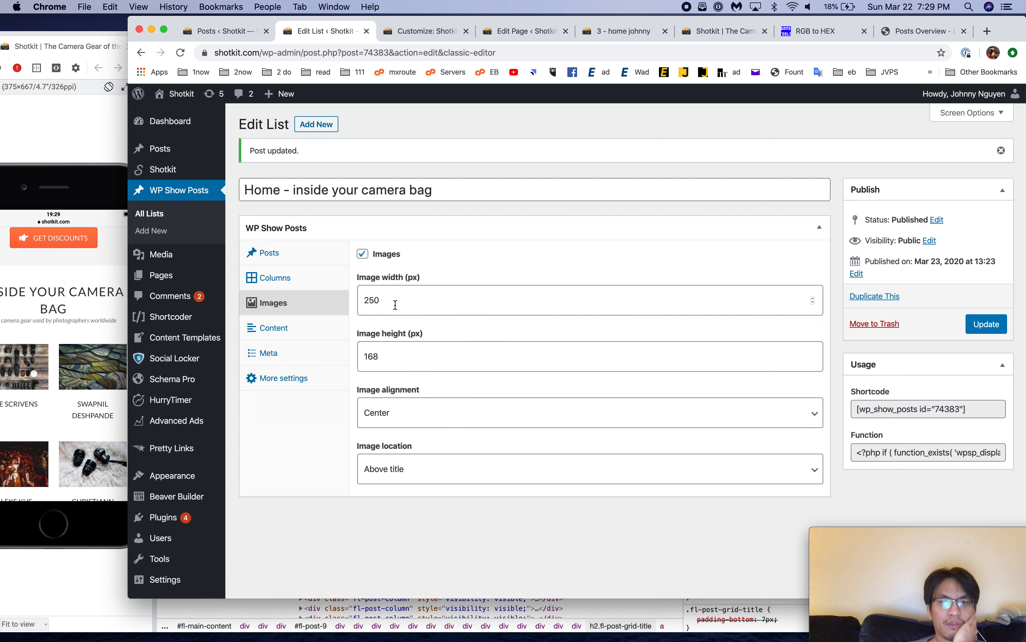
click(399, 419)
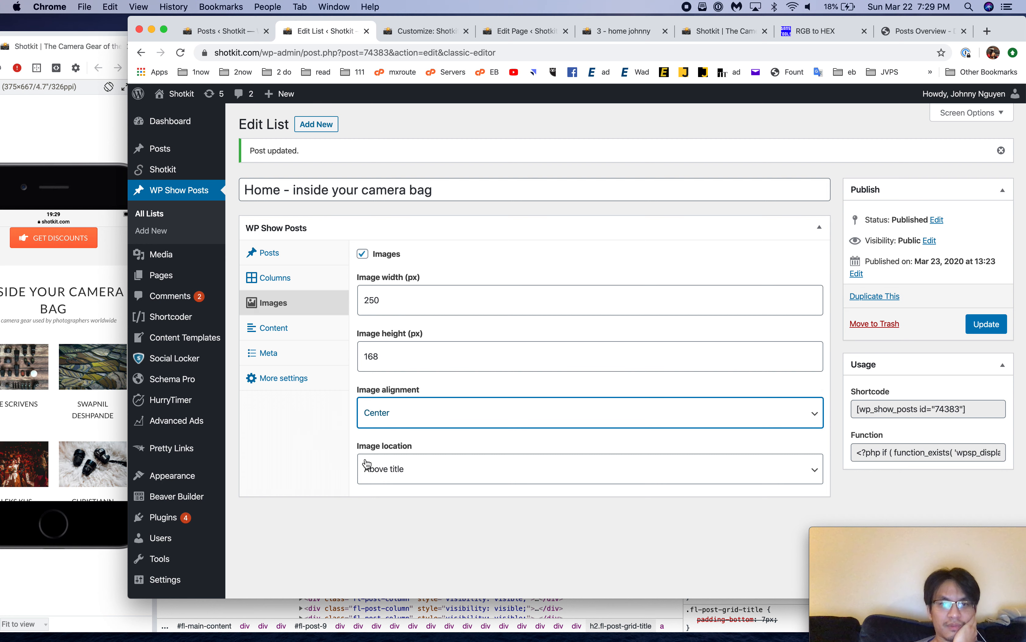
Step: Narrow the phone preview in Blisk and inspect the live grid's first image to compare its size with the list's image settings
click(94, 46)
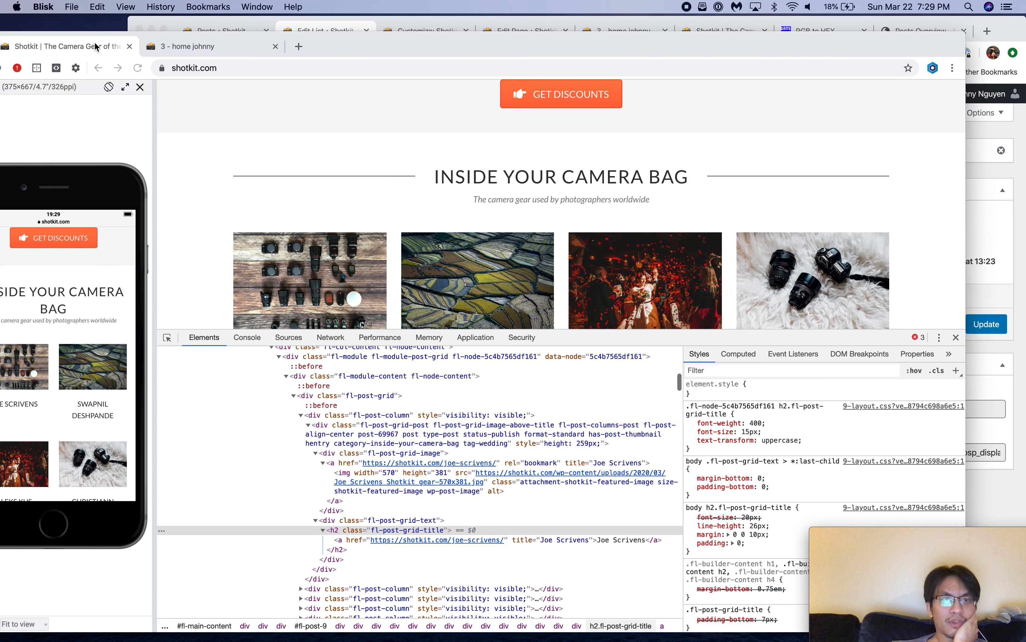
right_click(317, 281)
click(345, 425)
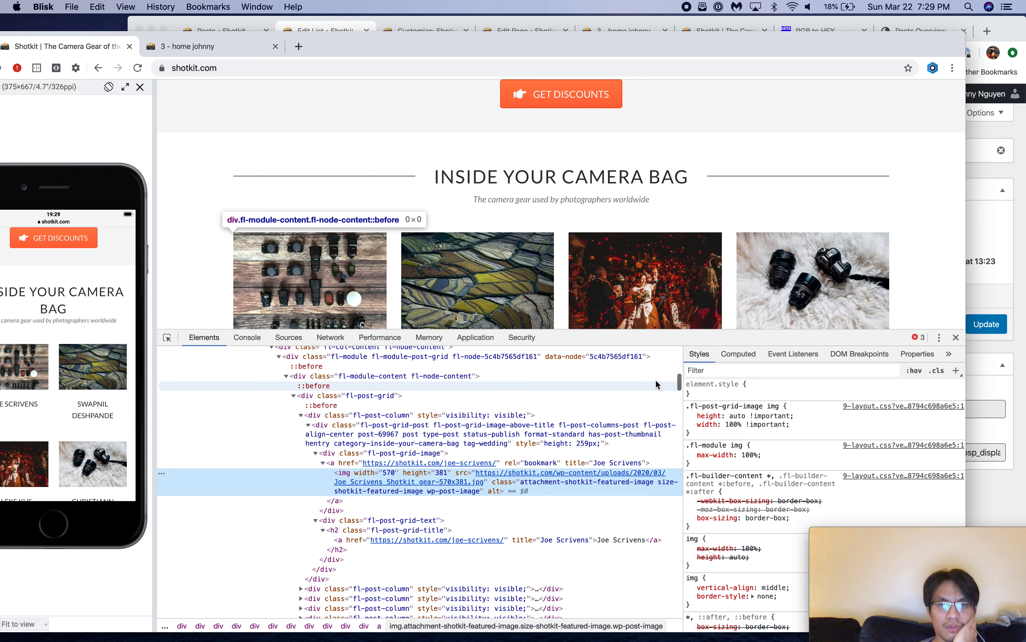
drag(154, 236, 82, 232)
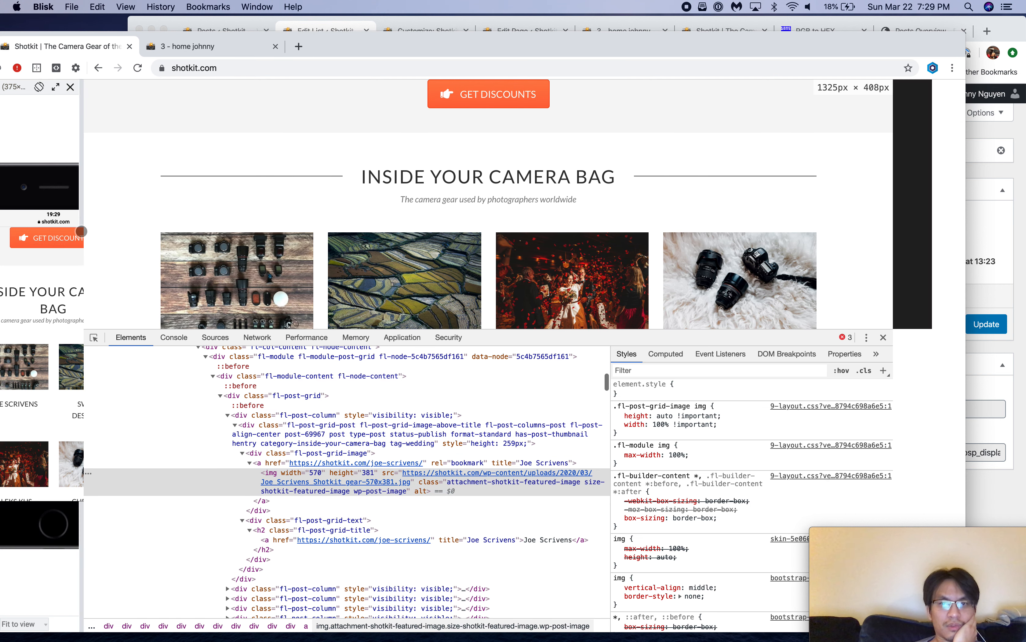
right_click(303, 296)
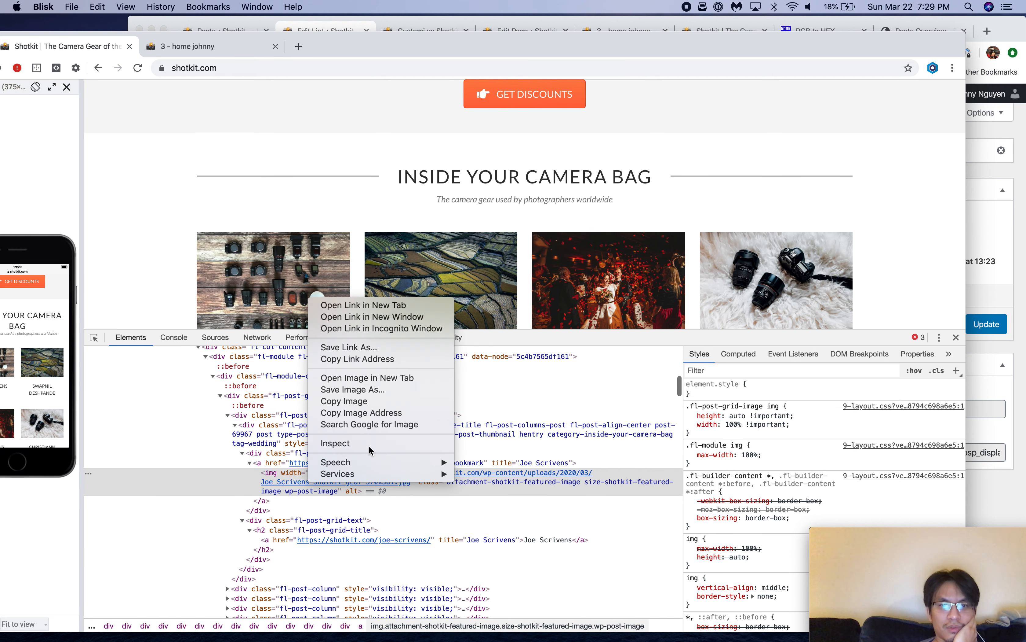
click(369, 445)
mouse_move(380, 482)
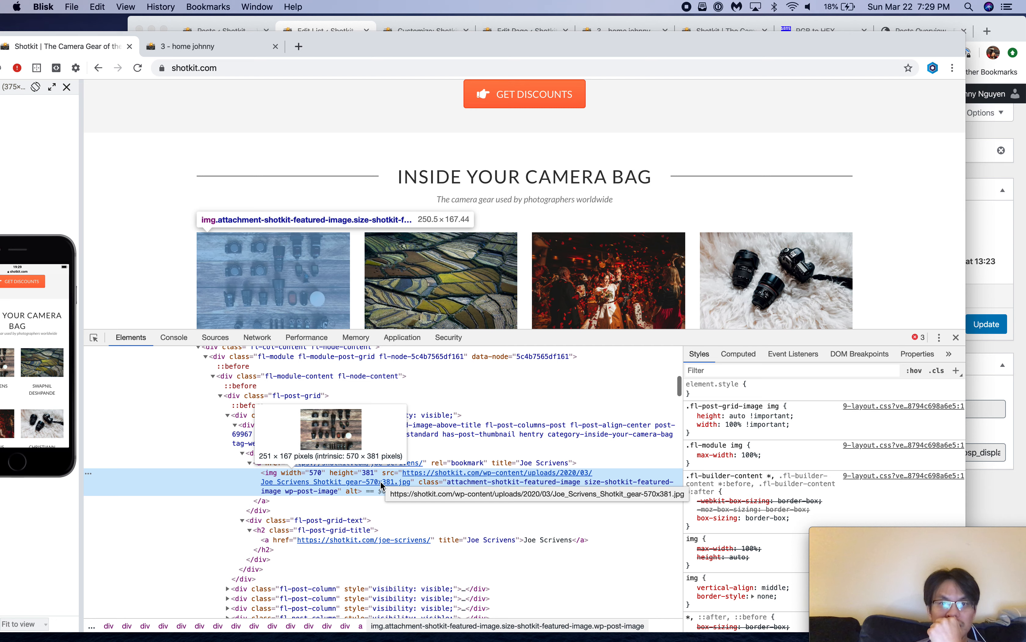
click(336, 28)
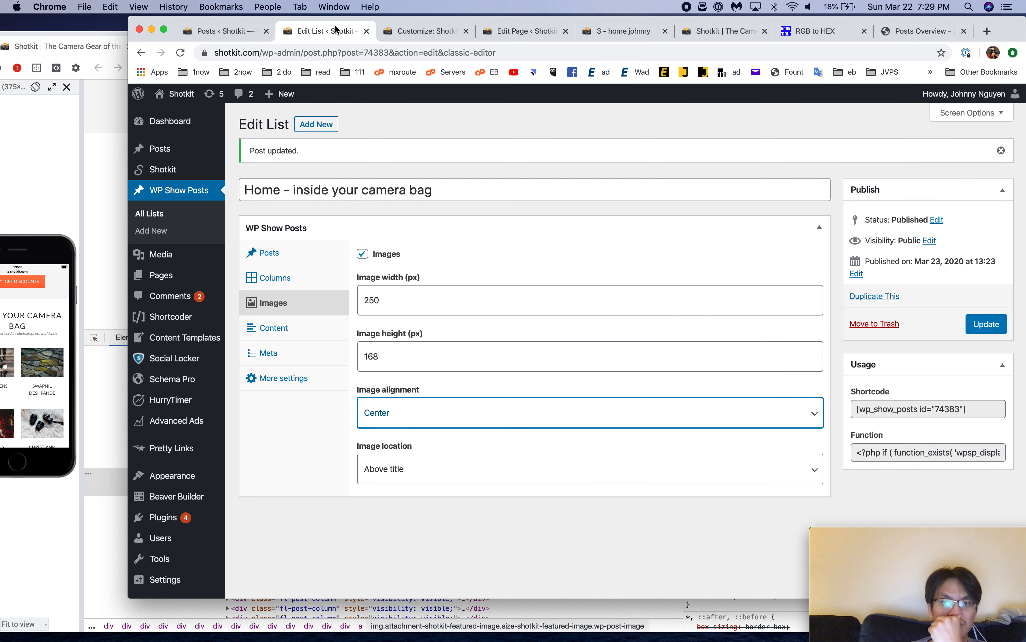
click(117, 255)
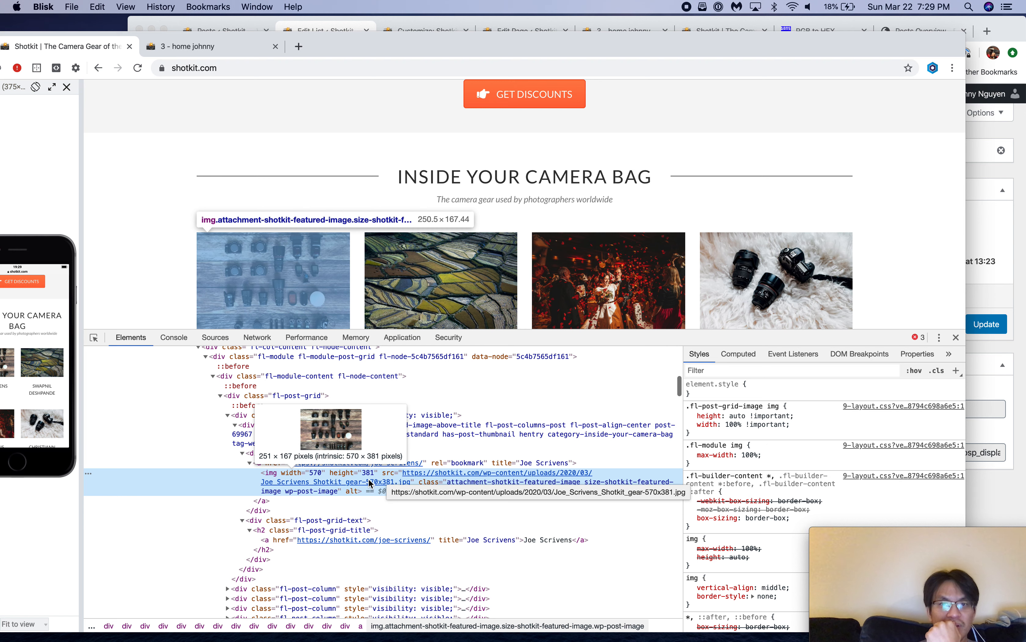
scroll(357, 296, down, 3)
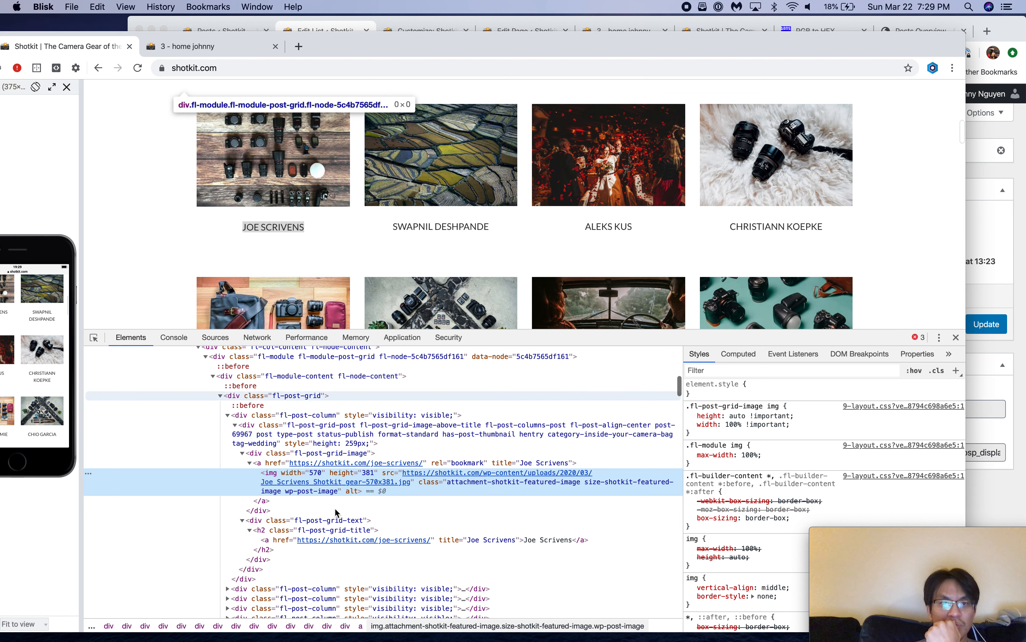
Step: View the live grid's first image file in a separate Blisk tab, compare it with the 3 - home johnny page, and close that tab
right_click(344, 487)
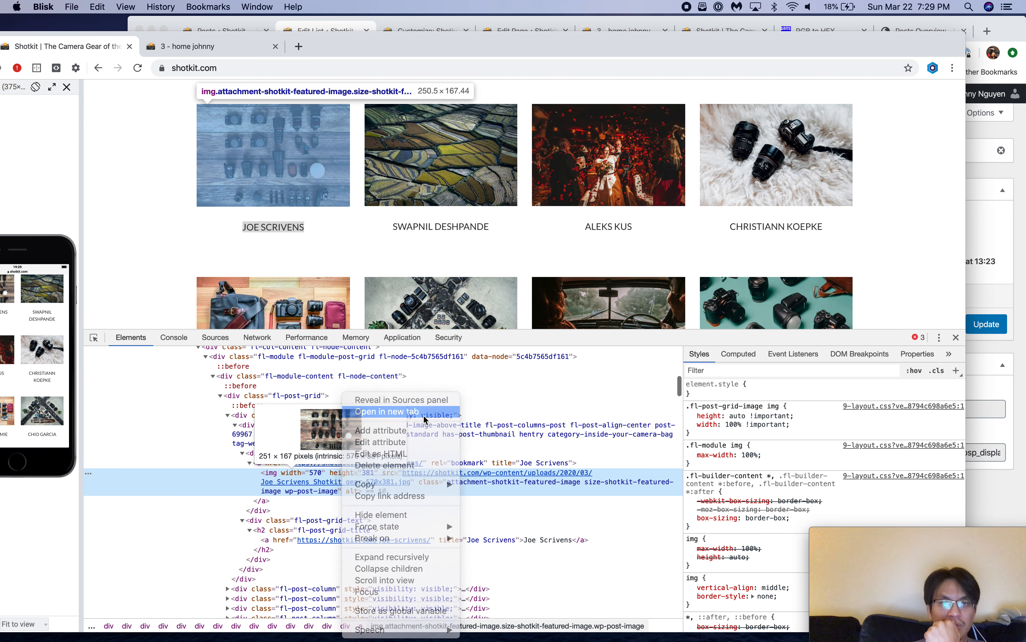
click(426, 419)
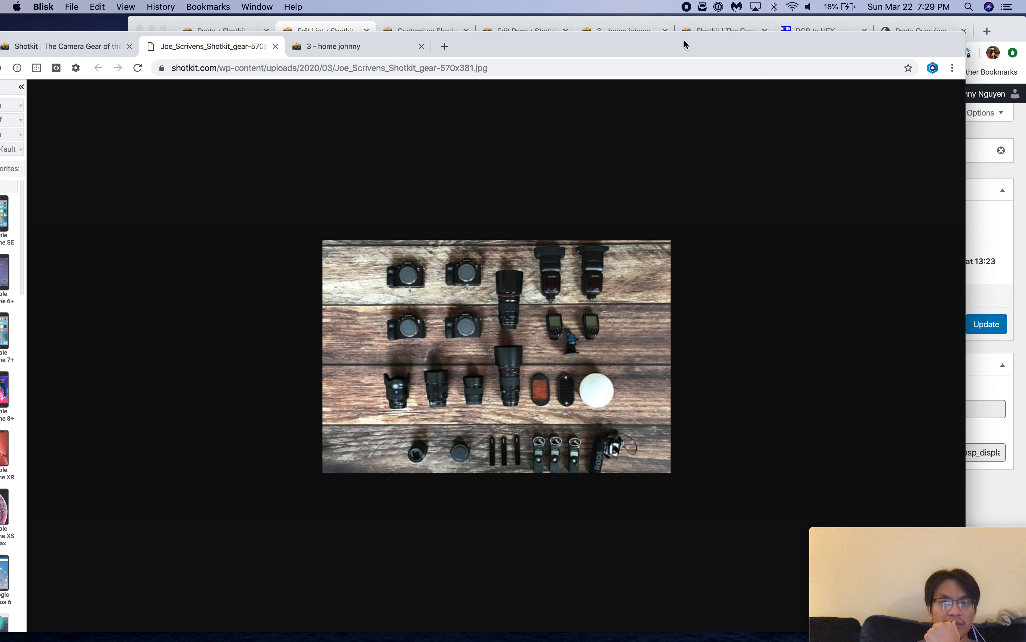
click(367, 30)
click(593, 33)
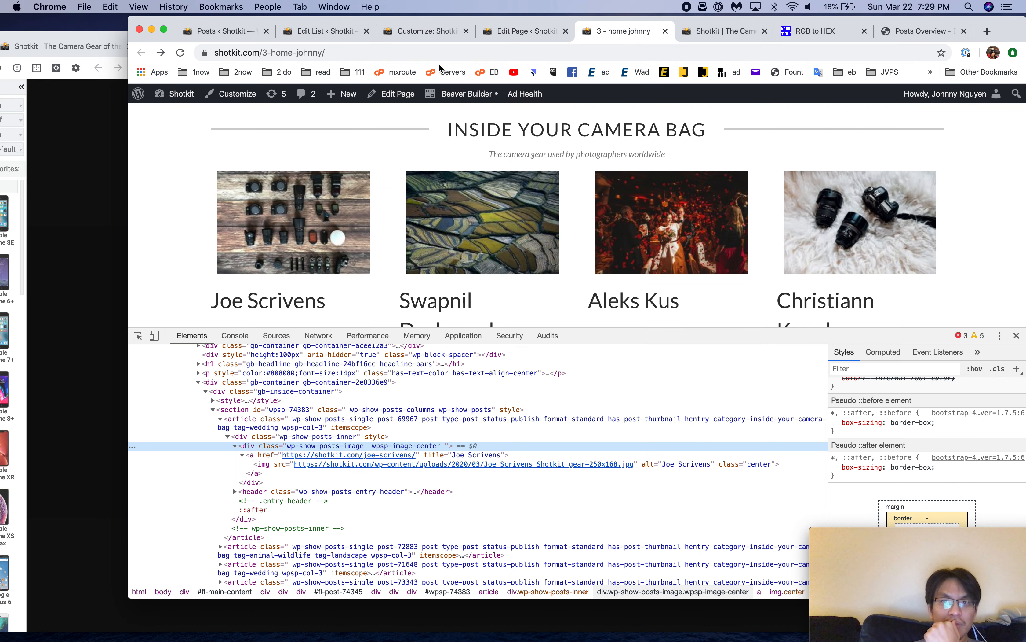
click(99, 195)
click(617, 33)
click(103, 127)
click(275, 46)
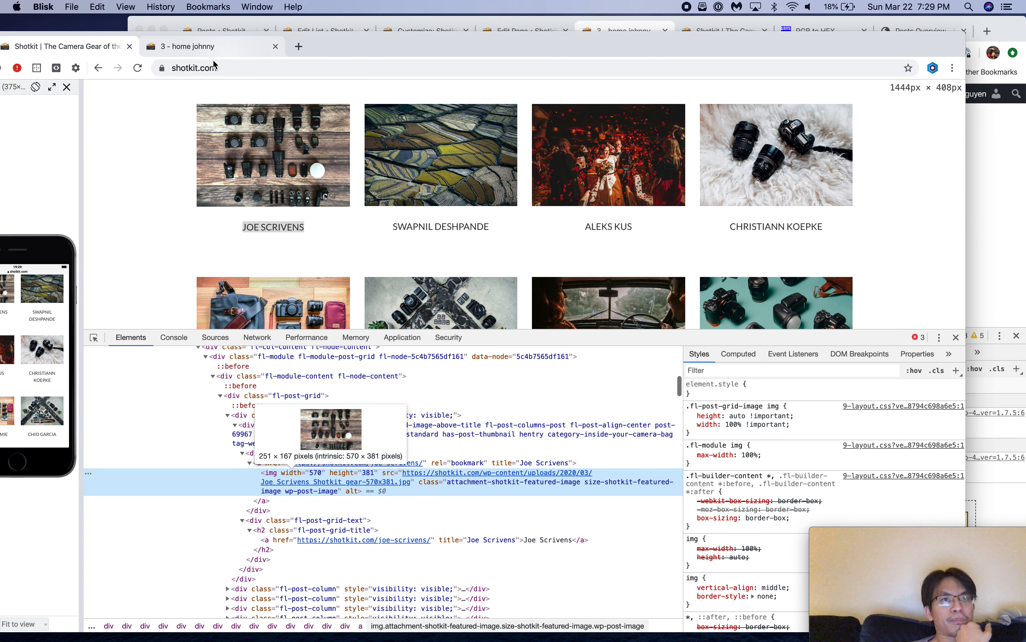
Step: Switch to Chrome, check the grid titles on the 3 - home johnny page, and select the container around the shortcode in the page editor
click(618, 30)
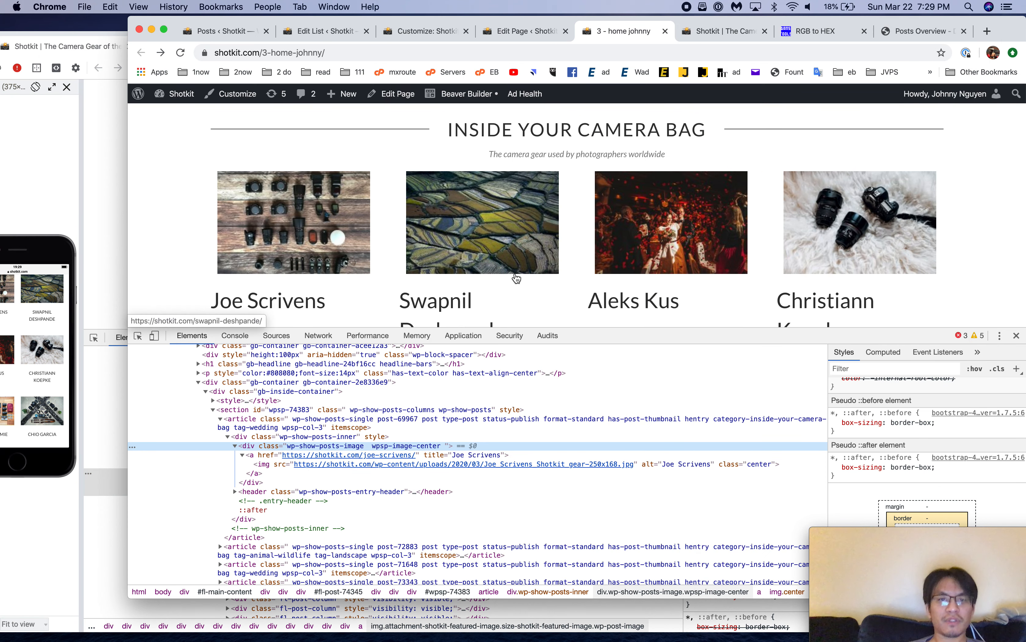
scroll(379, 277, down, 5)
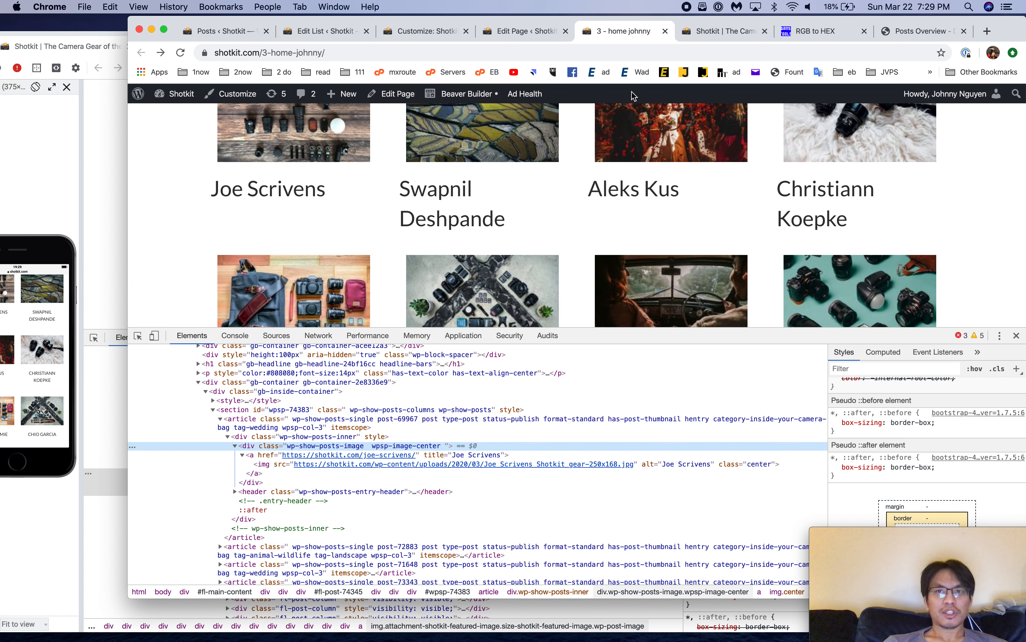
click(545, 34)
click(701, 397)
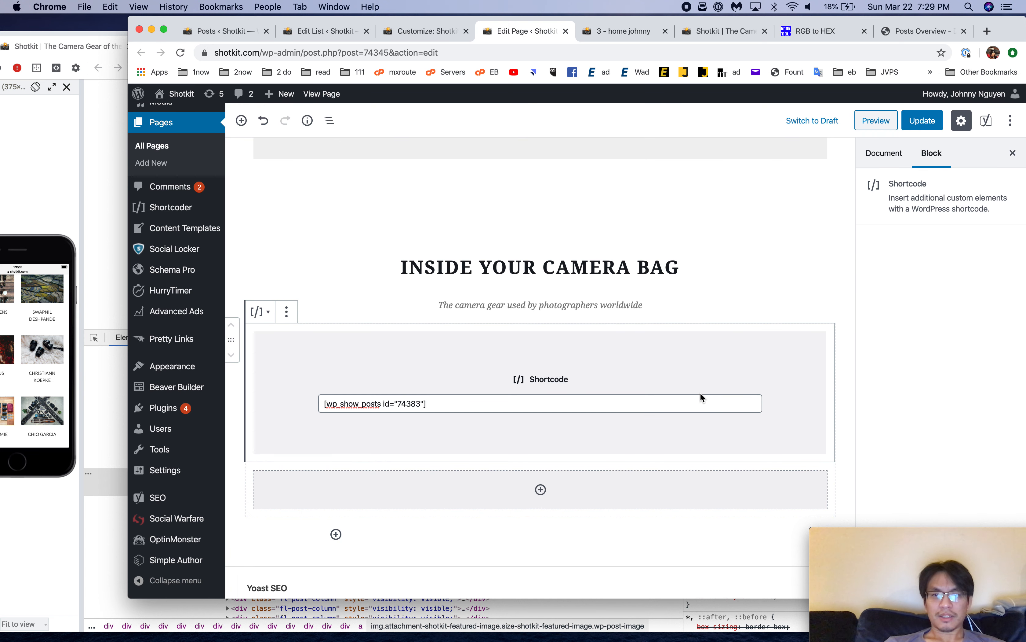
click(776, 389)
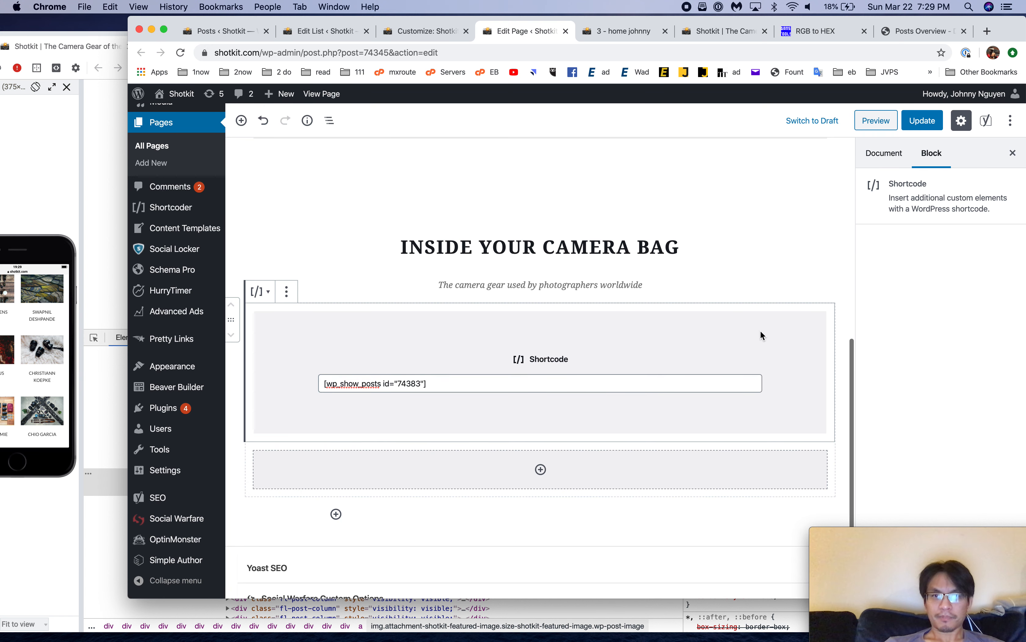
click(695, 312)
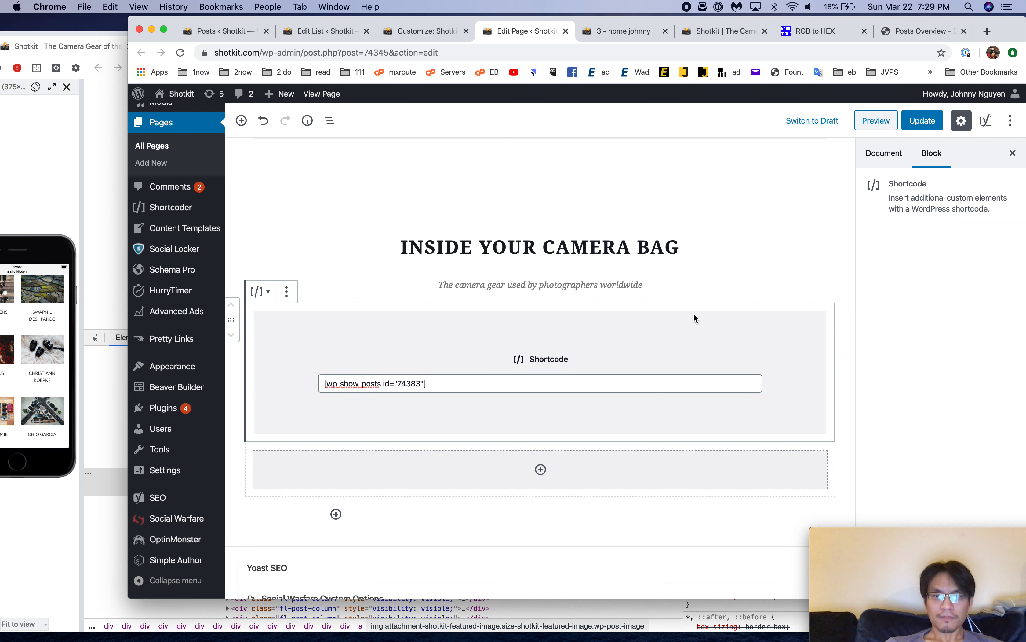
click(692, 305)
click(700, 312)
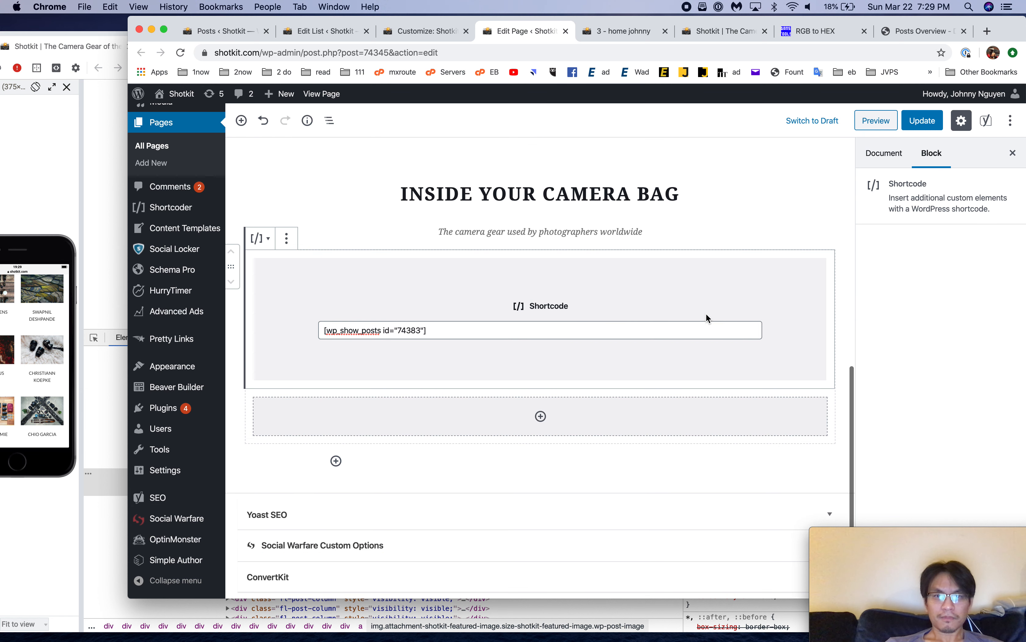
click(243, 316)
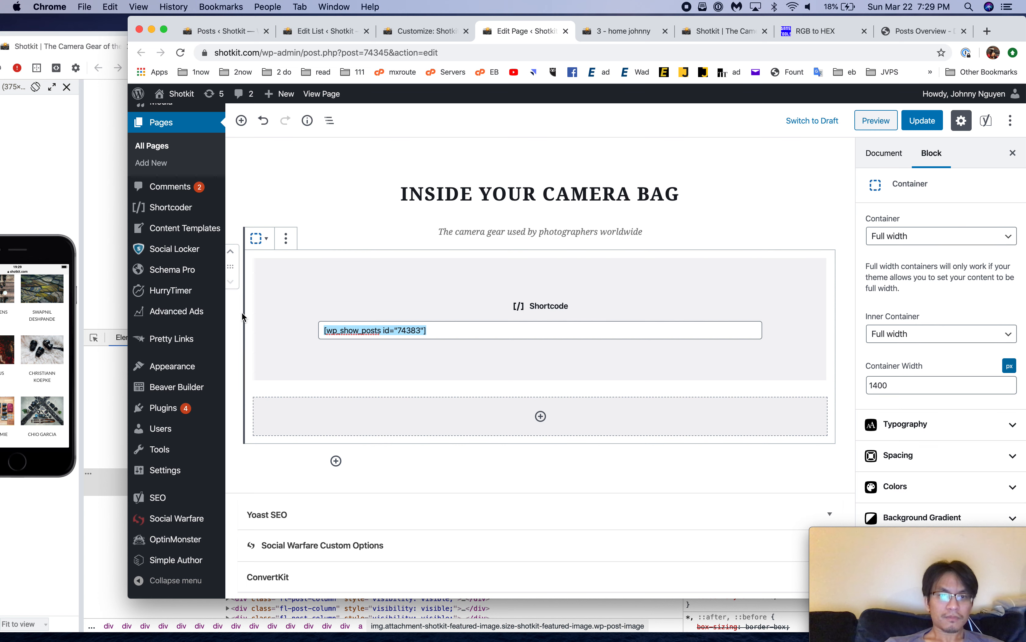
Step: Assign the CSS class h2-grid to the shortcode's container in its advanced settings and update the page
scroll(929, 444, down, 2)
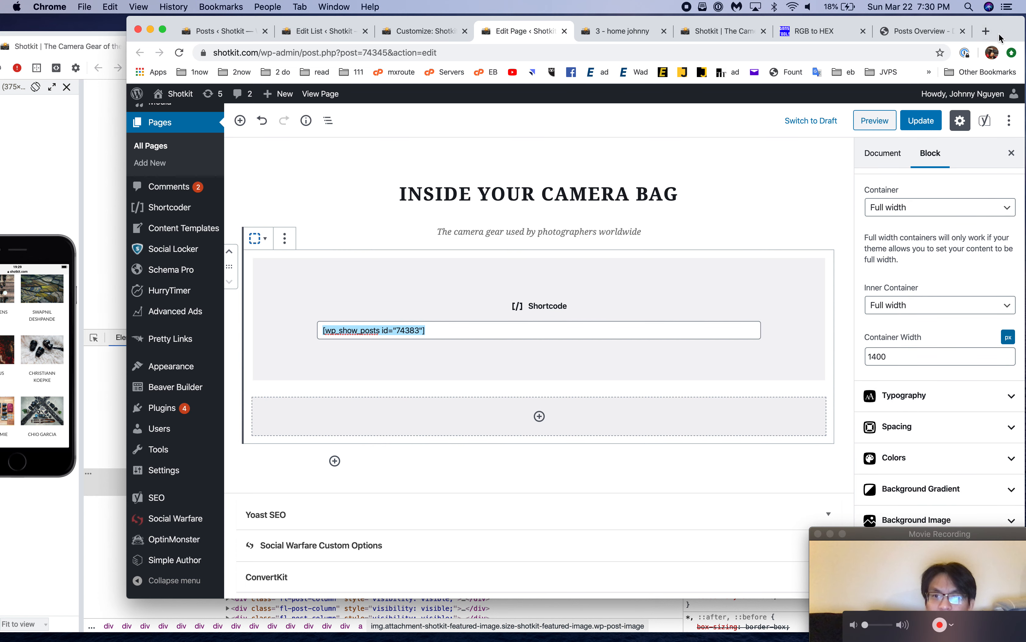
drag(1008, 39, 812, 54)
click(715, 562)
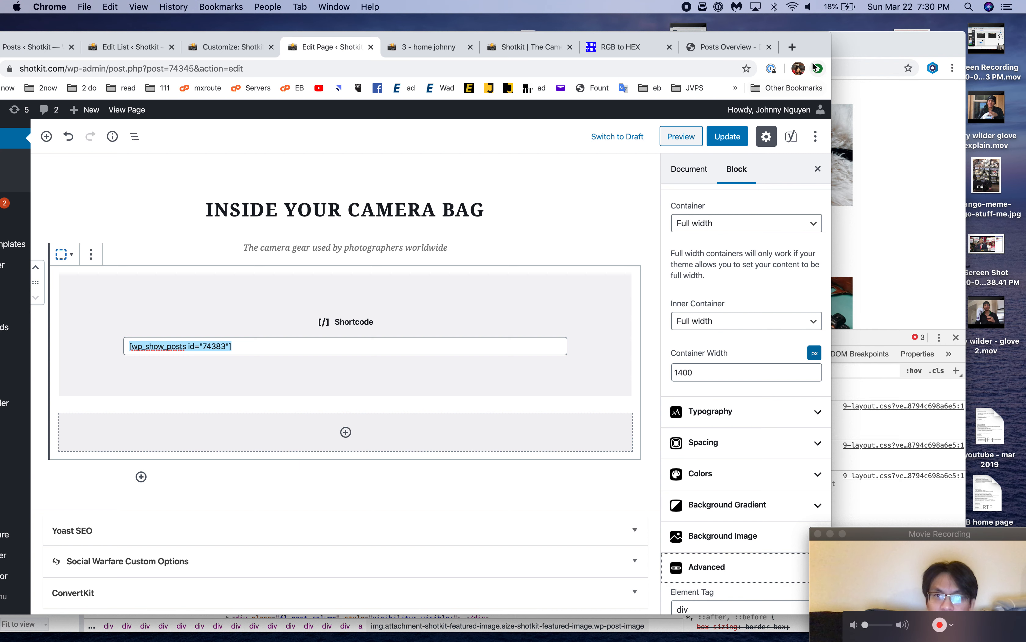
drag(816, 51, 821, 33)
scroll(698, 443, down, 5)
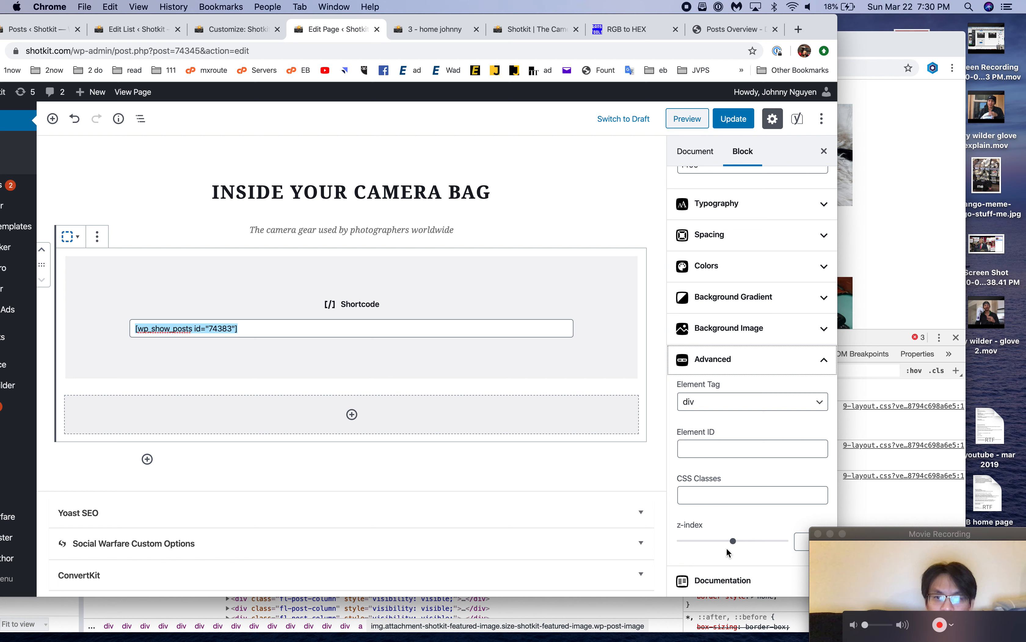
click(728, 495)
text(h2-grd)
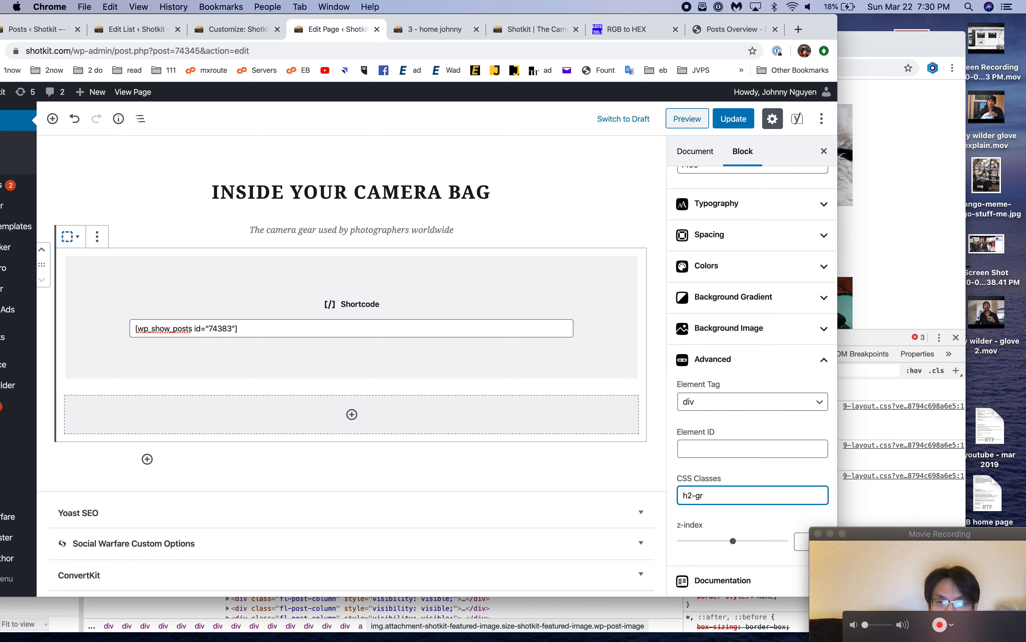
click(731, 114)
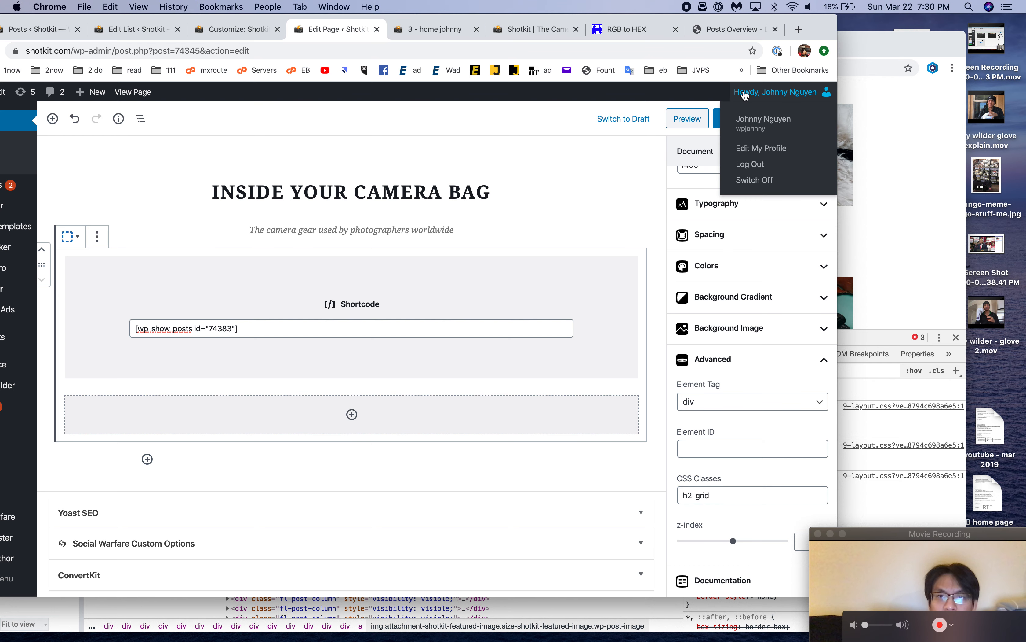
click(734, 119)
drag(819, 36, 1020, 36)
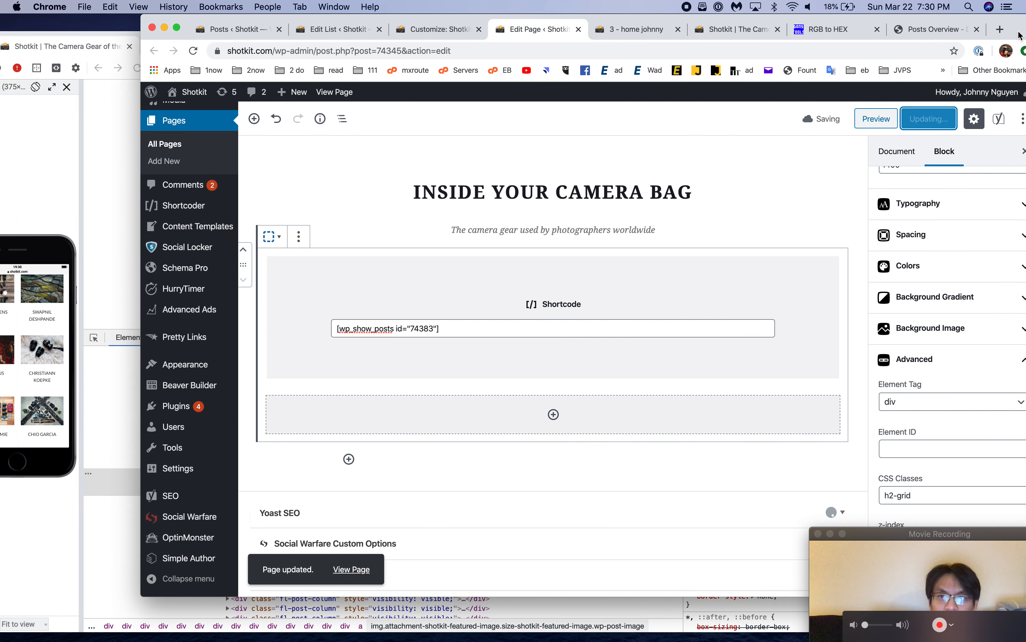
Step: Switch to Blisk, inspect the first title in the live grid, and copy the CSS rule of its h2.fl-post-grid-title heading
click(121, 233)
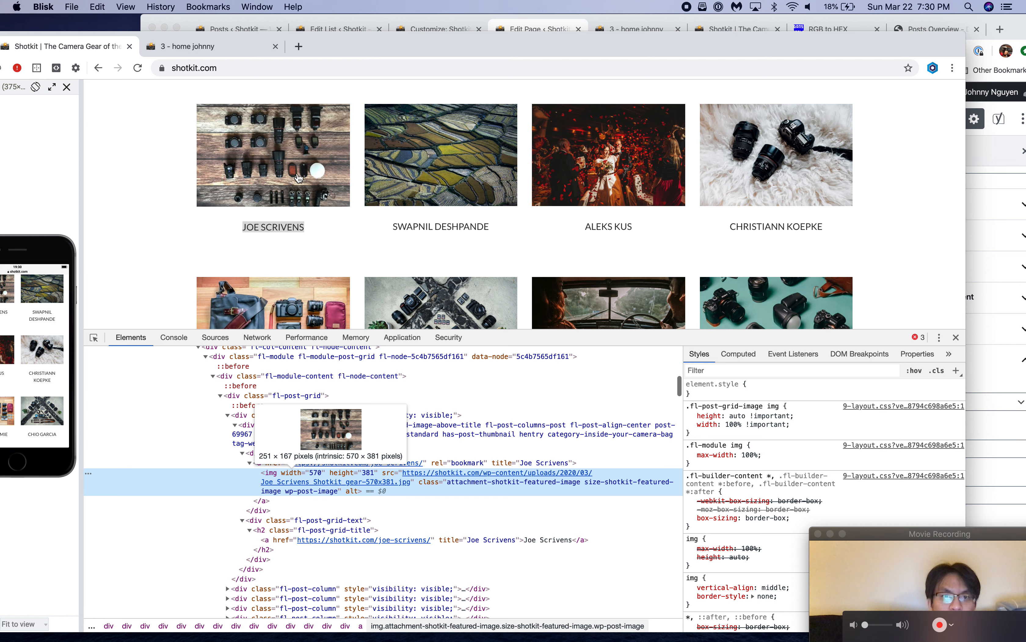
right_click(281, 225)
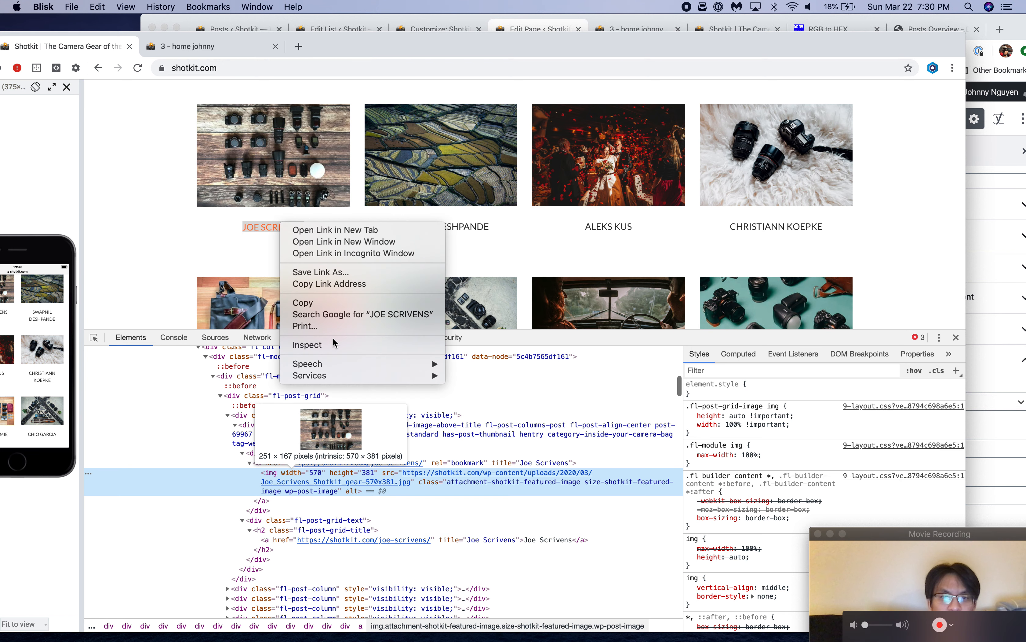
click(307, 344)
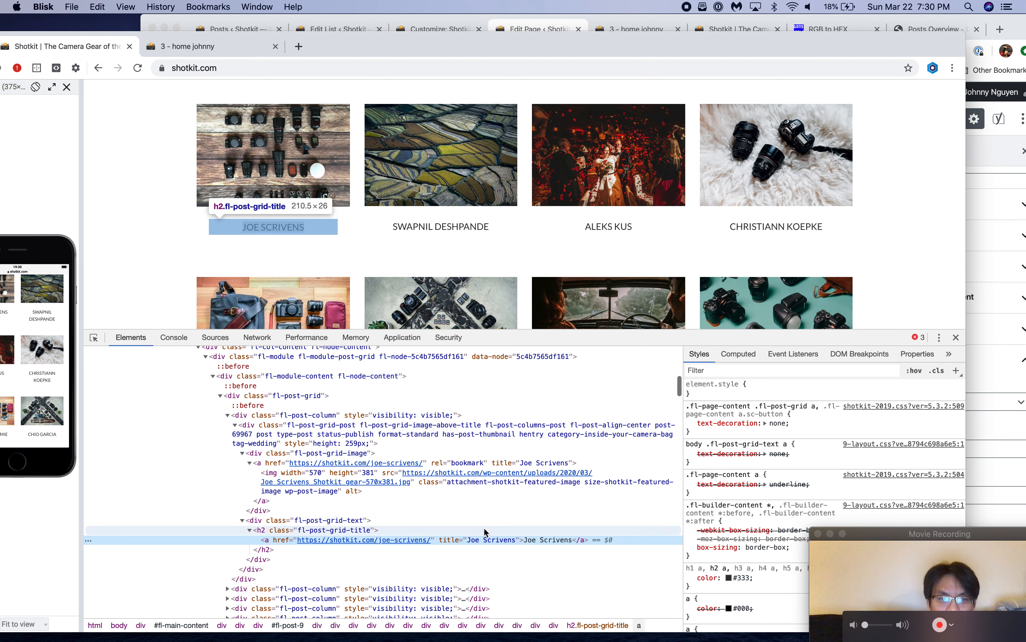
click(492, 531)
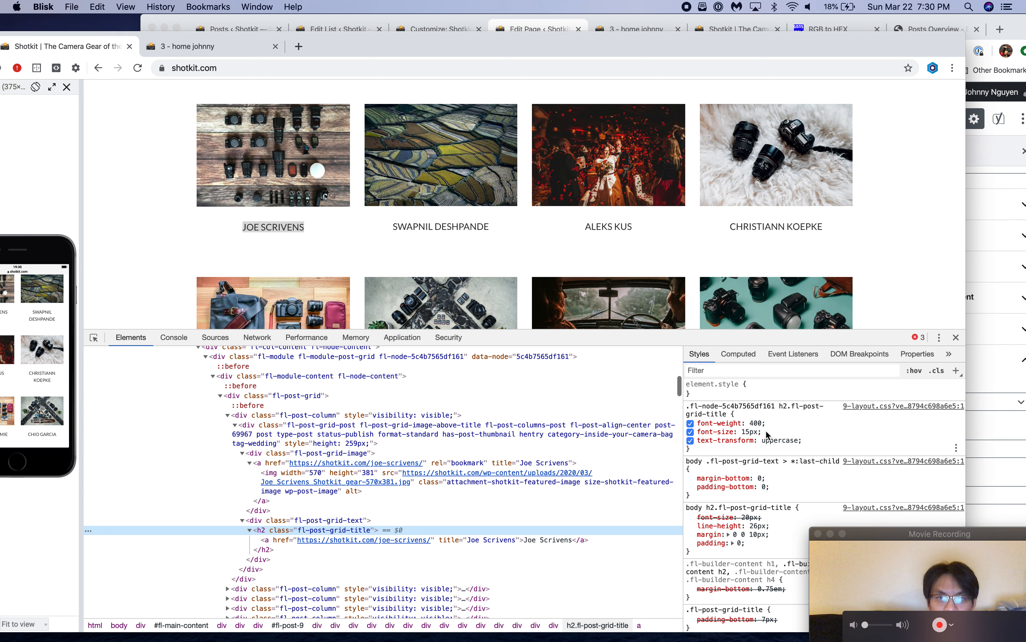
drag(813, 444, 688, 409)
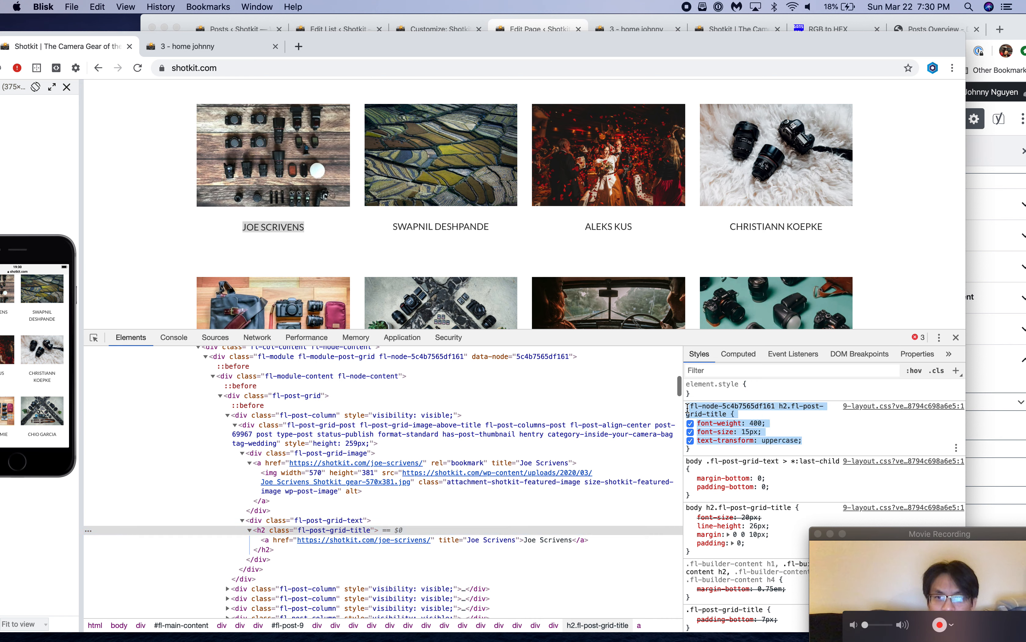
drag(707, 452, 686, 406)
key(cmd+c)
Step: Switch to Chrome, add blank lines above the Johnny addon css comment in Additional CSS, and paste the copied title rule after .header-bar-clear
click(1013, 33)
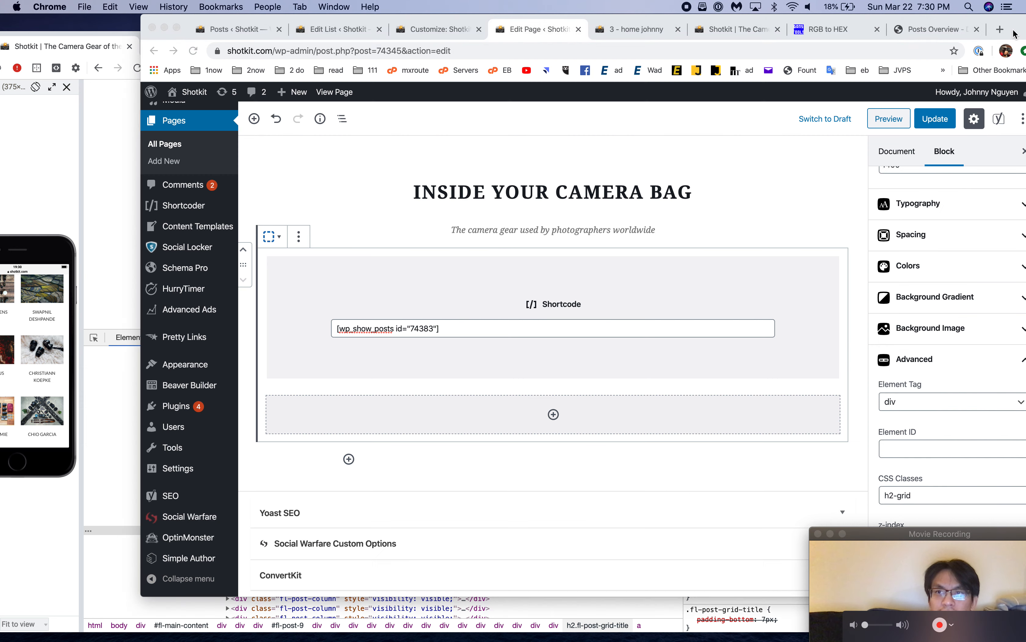
click(626, 31)
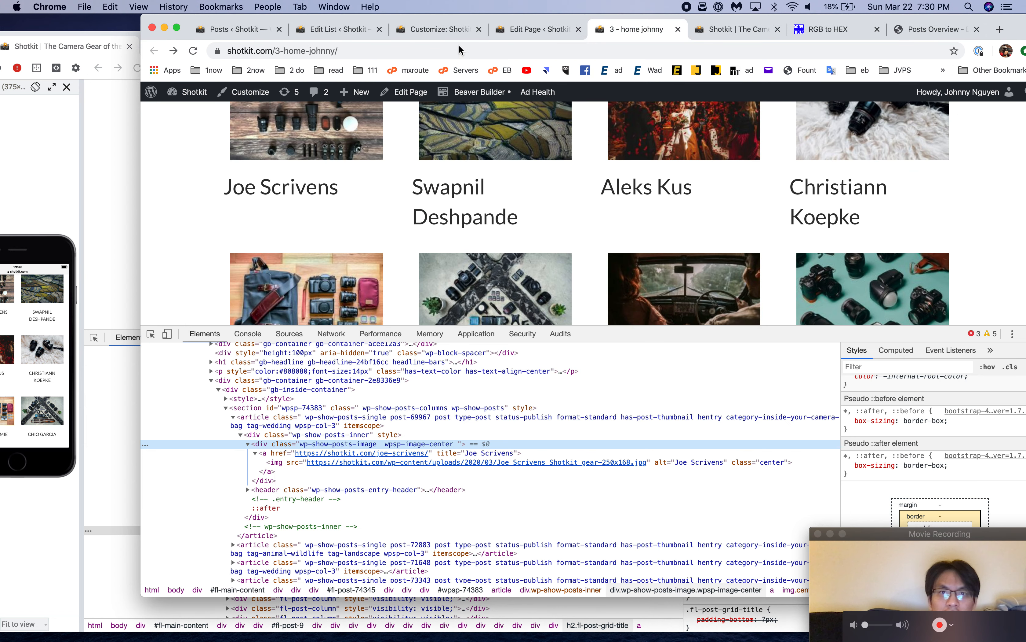
click(440, 30)
click(237, 478)
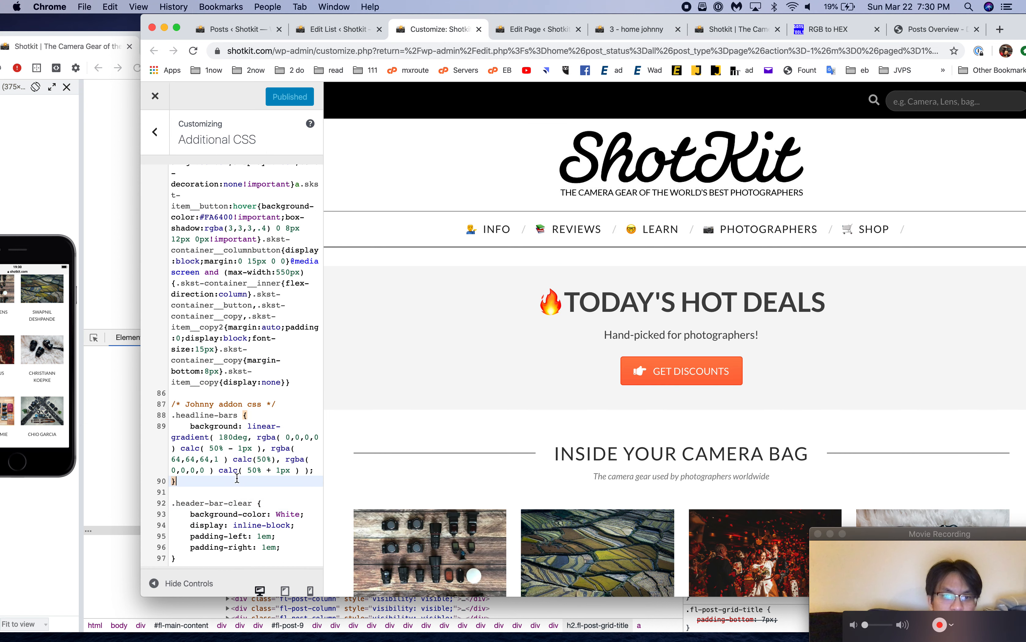
click(221, 555)
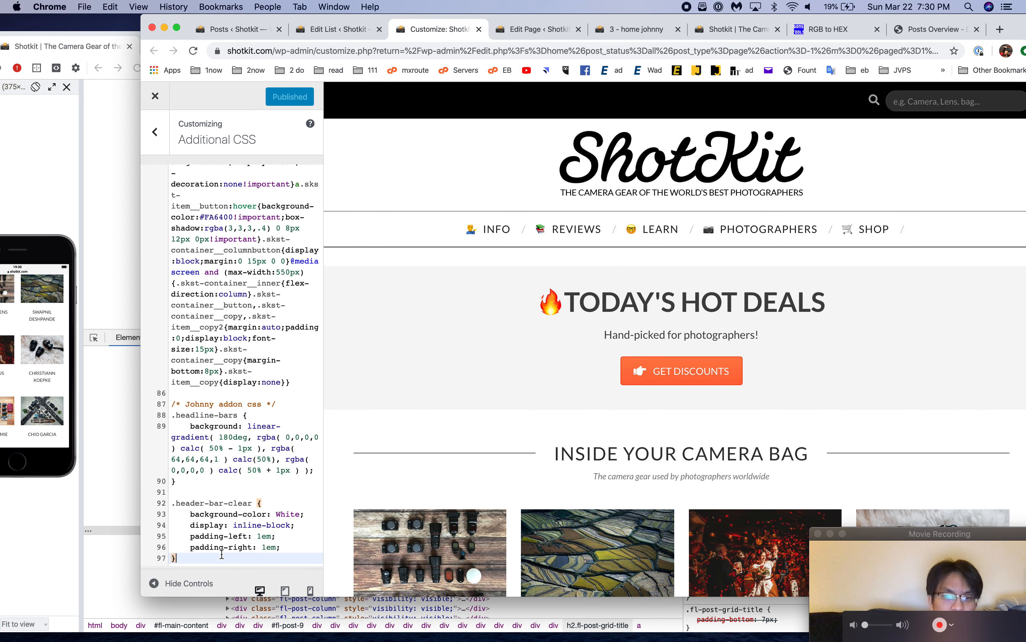
click(287, 385)
key(Return)
key(Return)
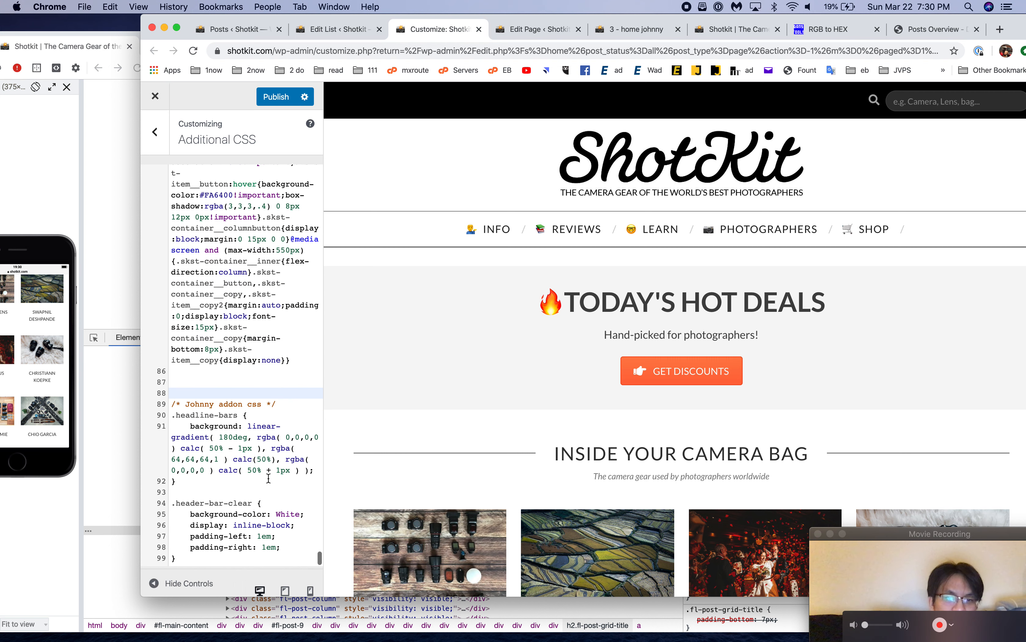
click(215, 559)
key(Return)
key(Return)
key(cmd+v)
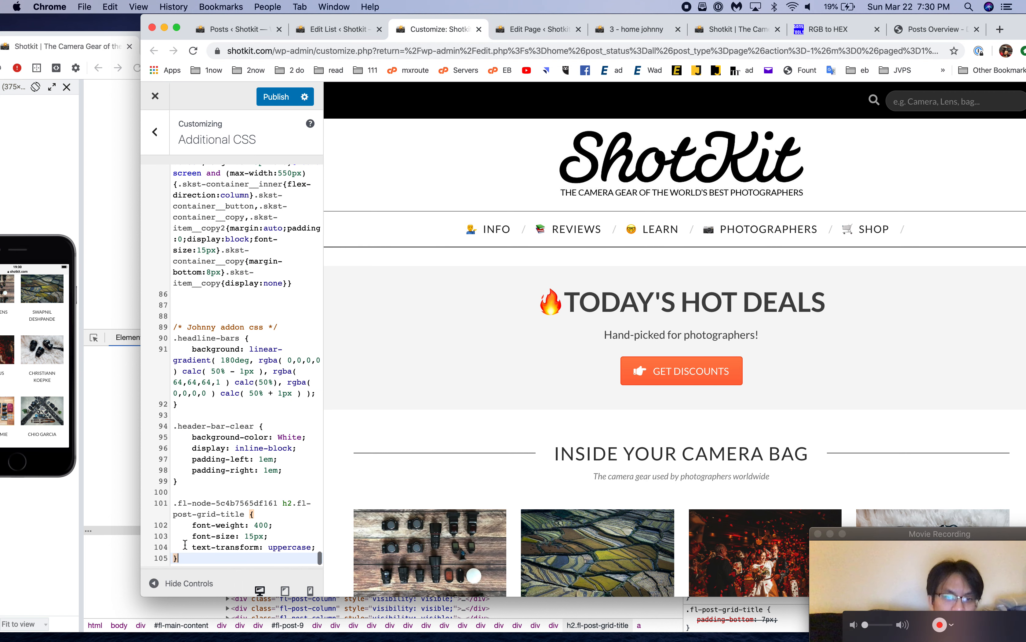
Step: Change the pasted rule's selector to .h2-grid and publish the Additional CSS
drag(179, 508, 238, 511)
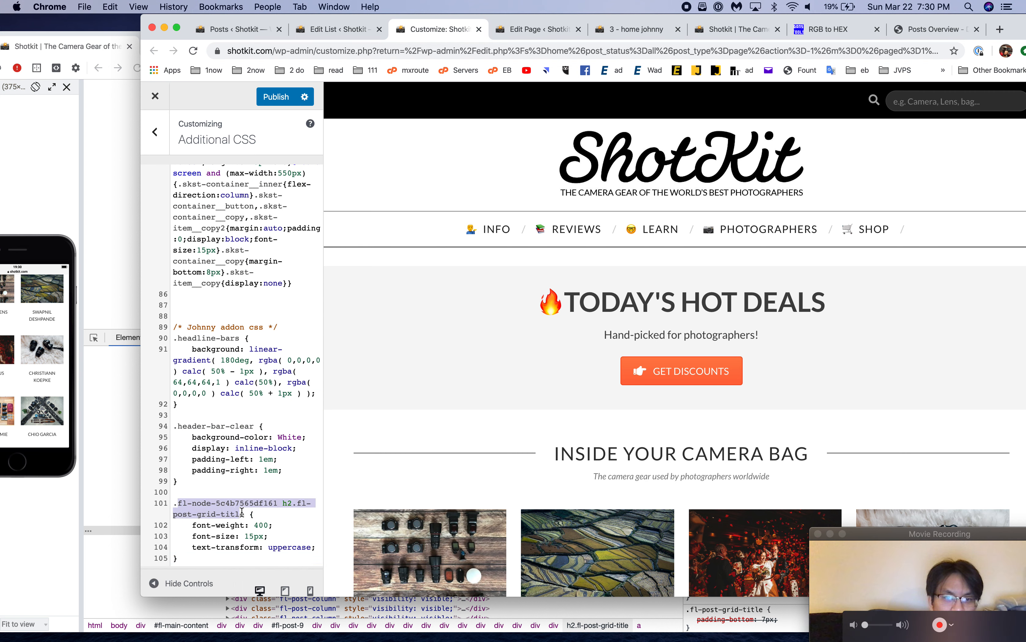
text(h2-grid)
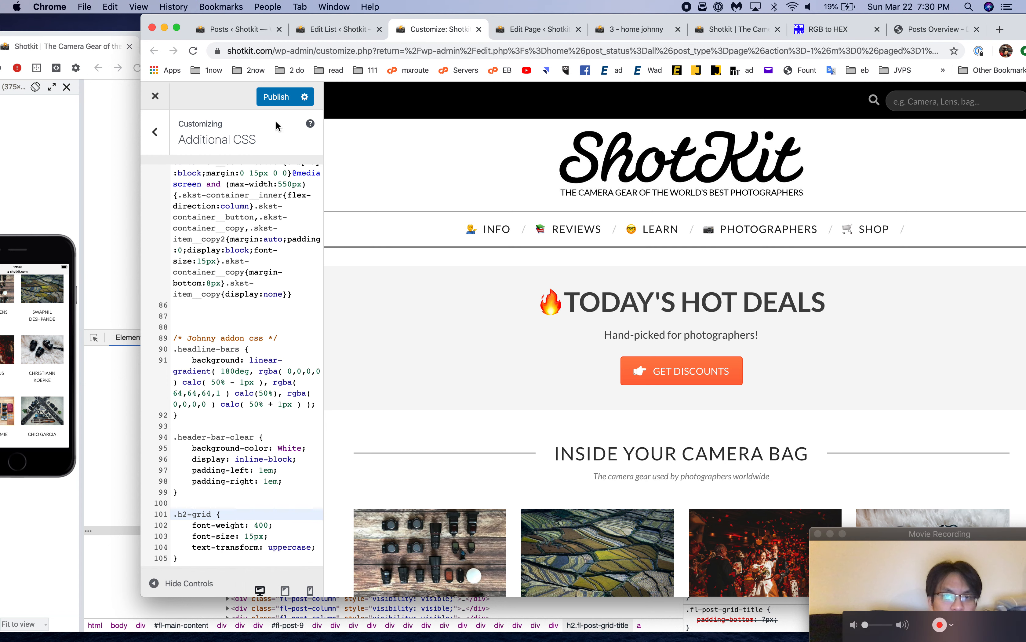
click(280, 104)
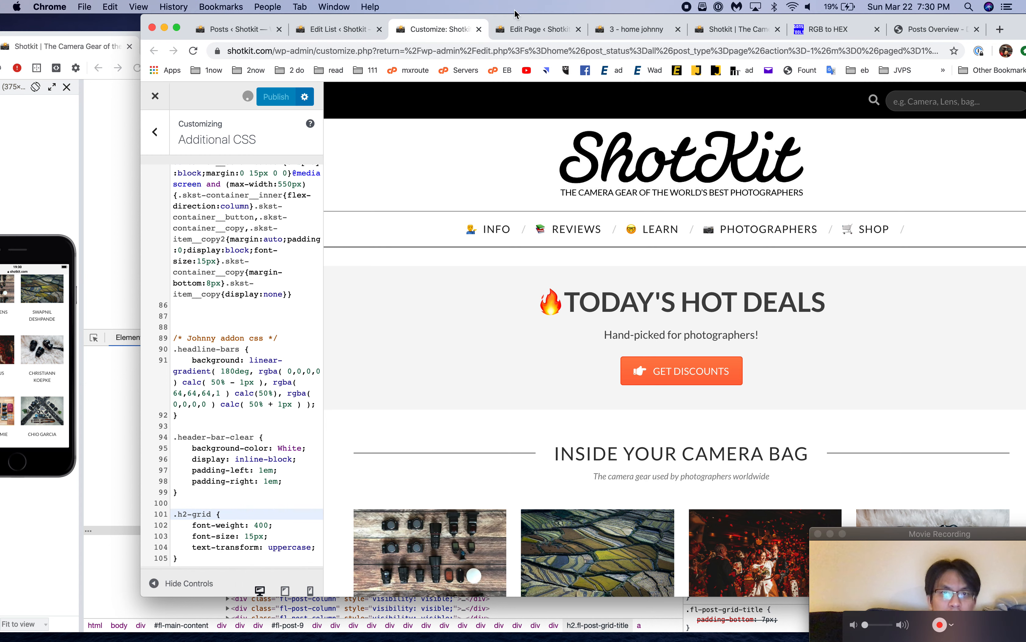
Step: Reload the 3 - home johnny page and inspect the first grid image's link and its nested elements
click(632, 29)
key(super+r)
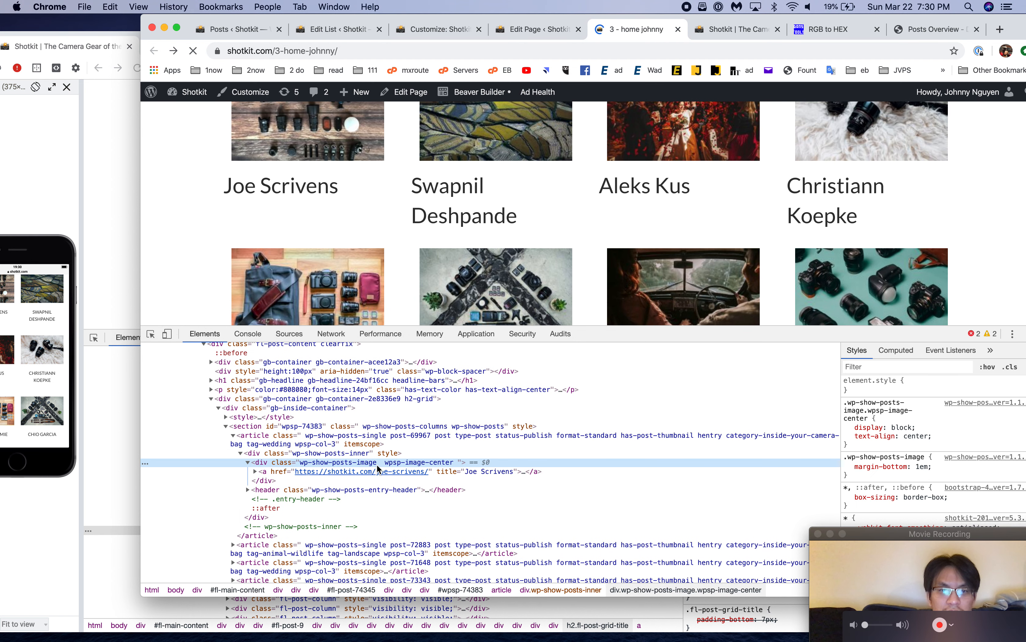
click(273, 474)
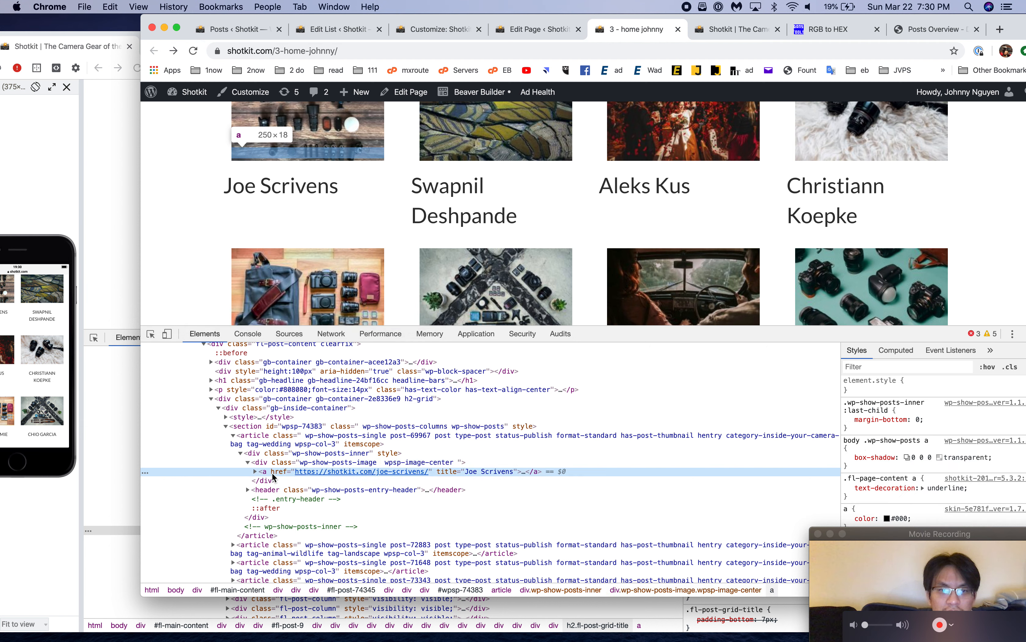
click(255, 471)
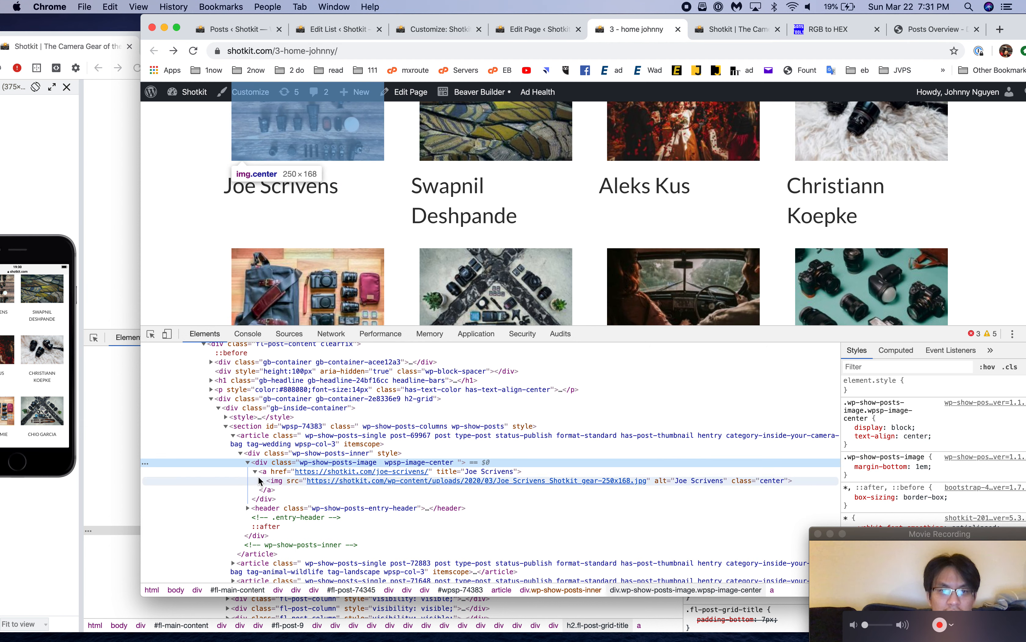
click(259, 474)
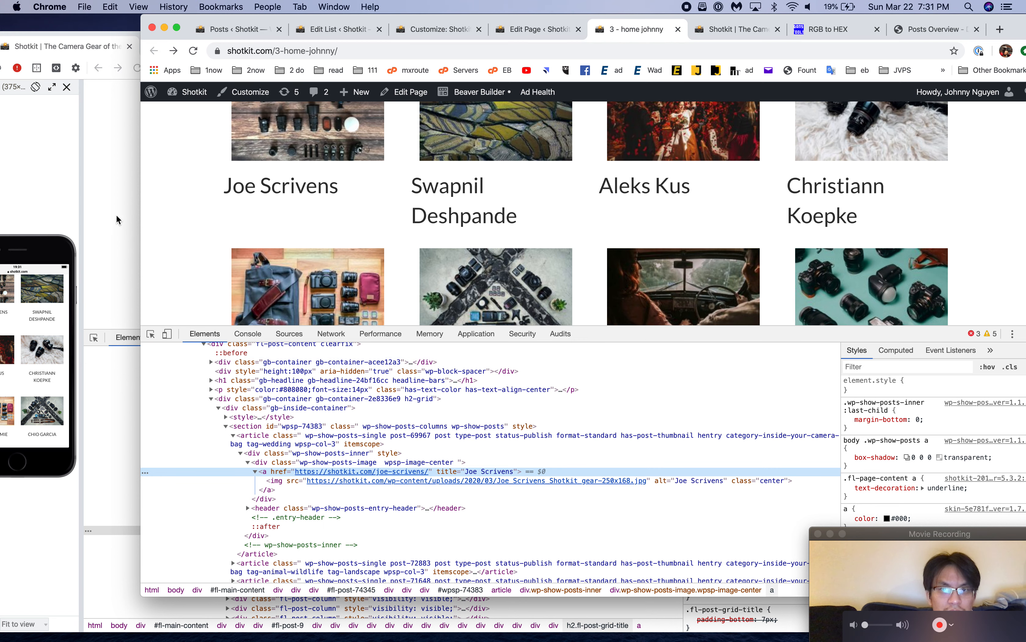
Step: Compare the .h2-grid rule in Additional CSS with the CSS class on the container in the page editor
click(458, 34)
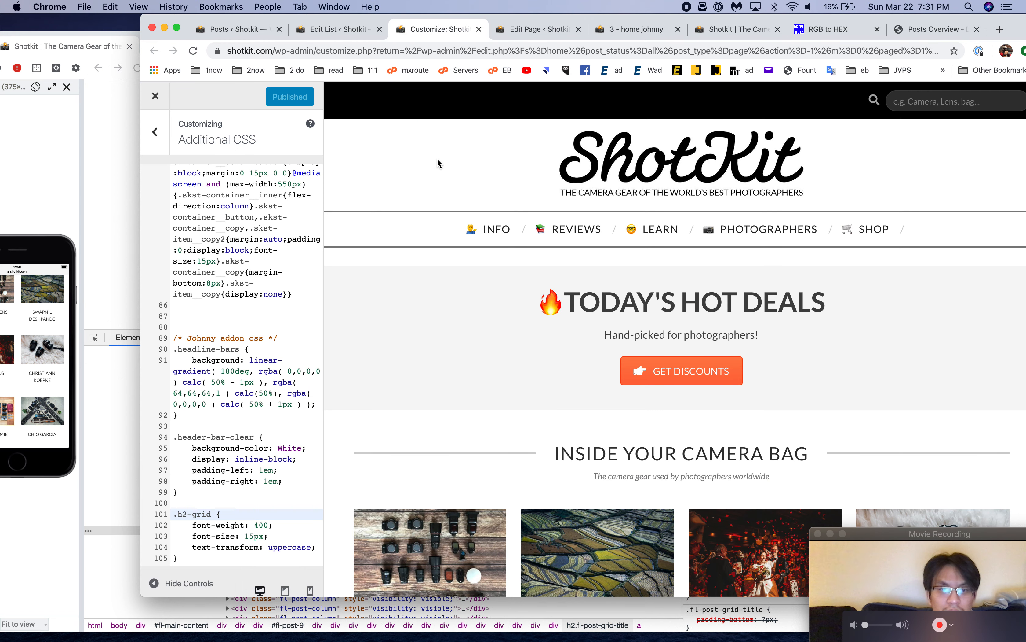
click(553, 37)
click(608, 31)
click(420, 36)
click(545, 29)
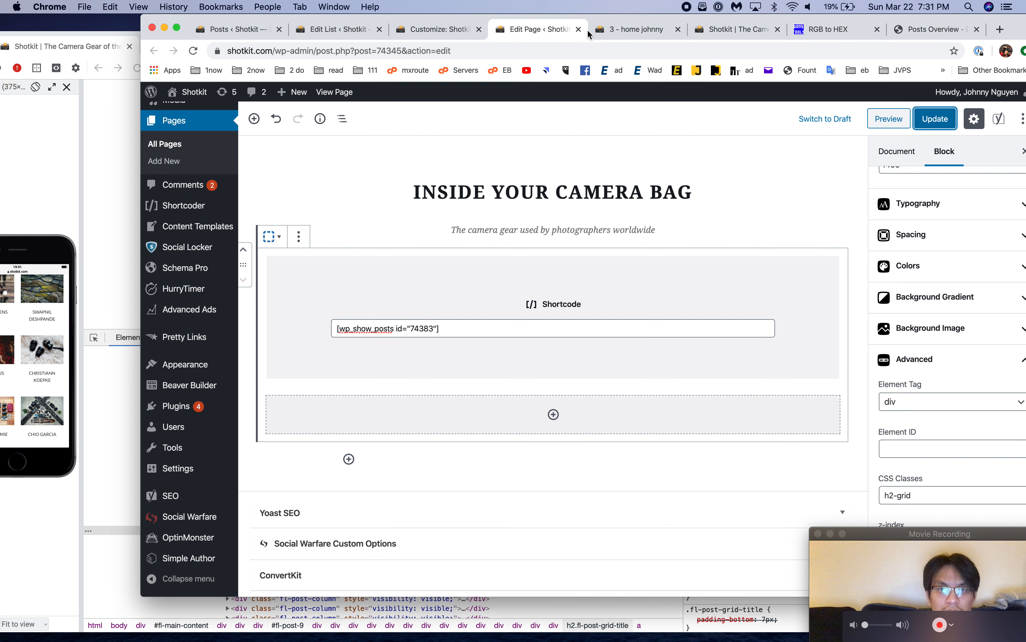
Step: Check the live grid's title styles in Blisk, and return to the Home - inside your camera bag list in Chrome
click(116, 243)
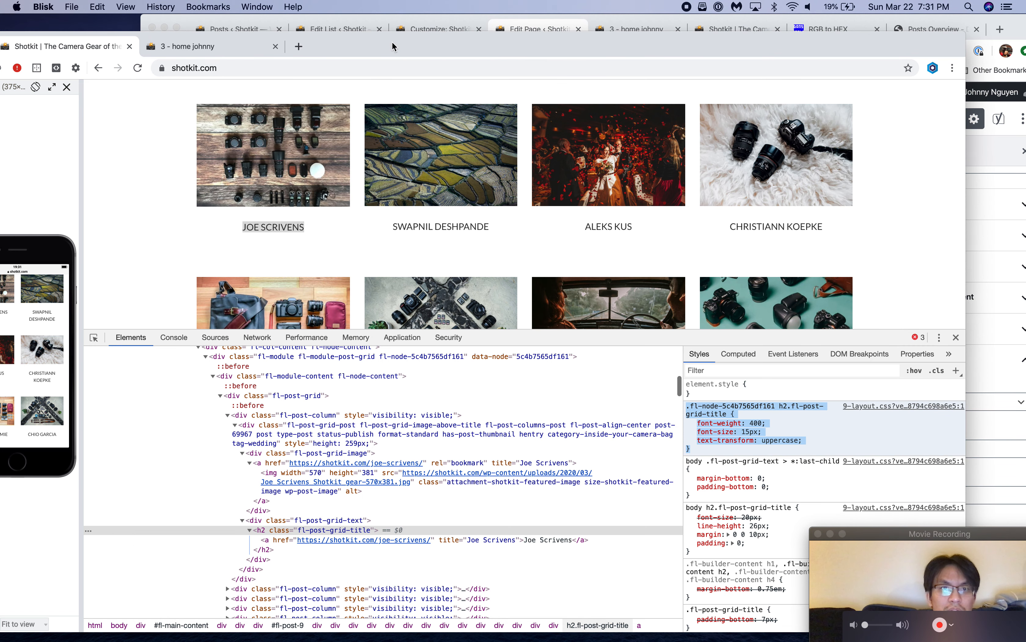
click(245, 28)
click(352, 35)
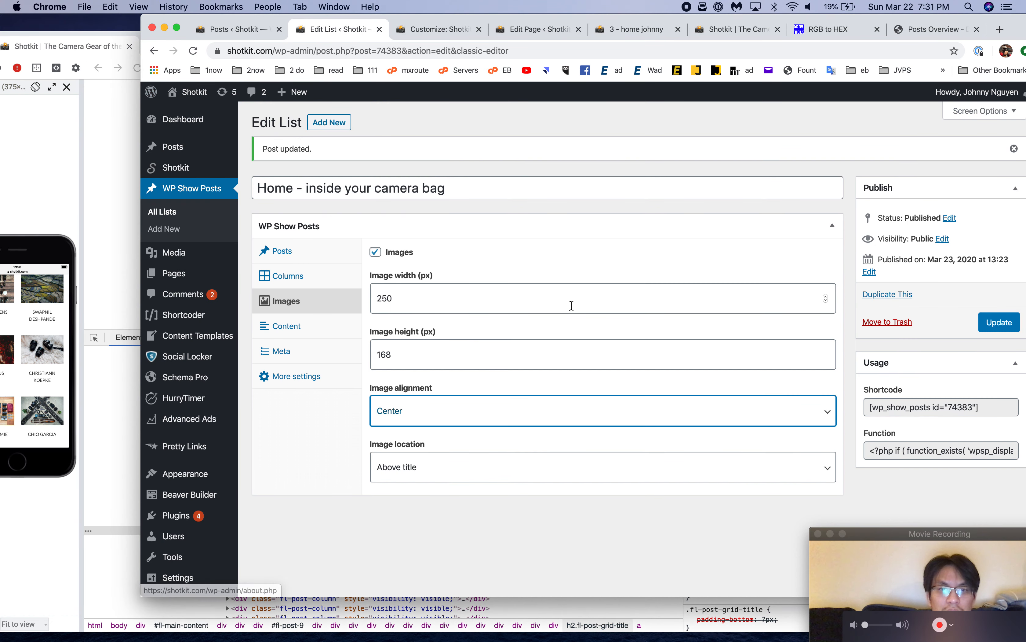
Step: Set the excerpt length to 0 words in the Home - inside your camera bag list's content settings and update the list
click(322, 278)
click(327, 260)
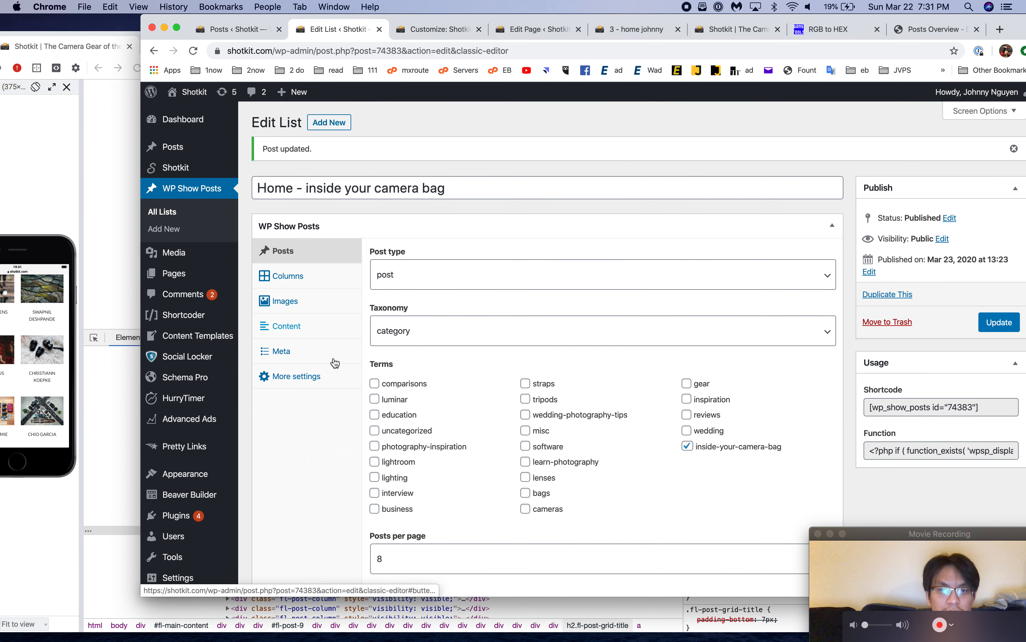
scroll(297, 294, down, 2)
click(299, 228)
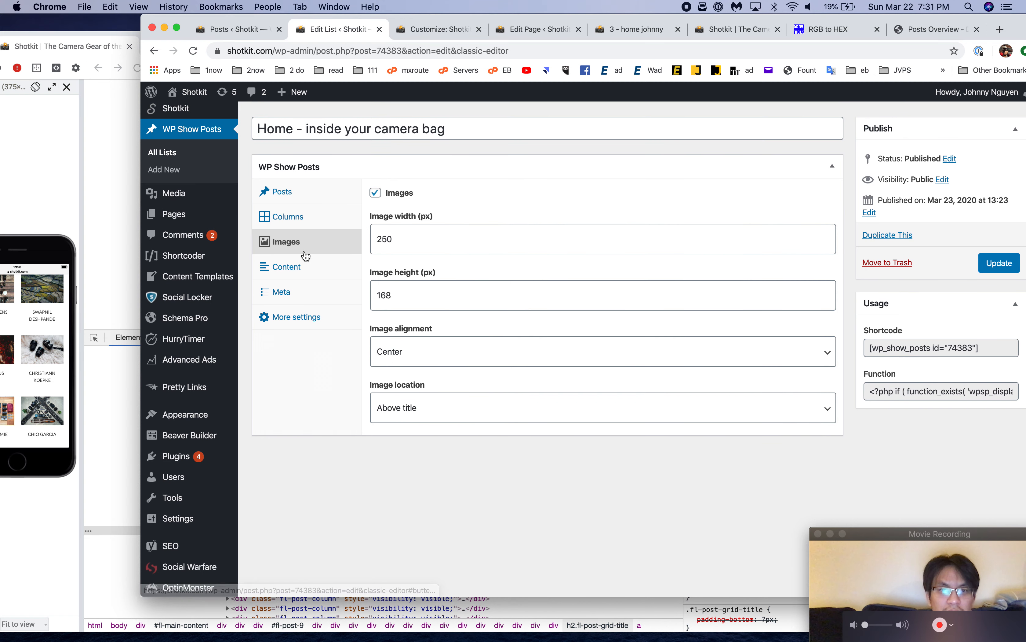
click(313, 267)
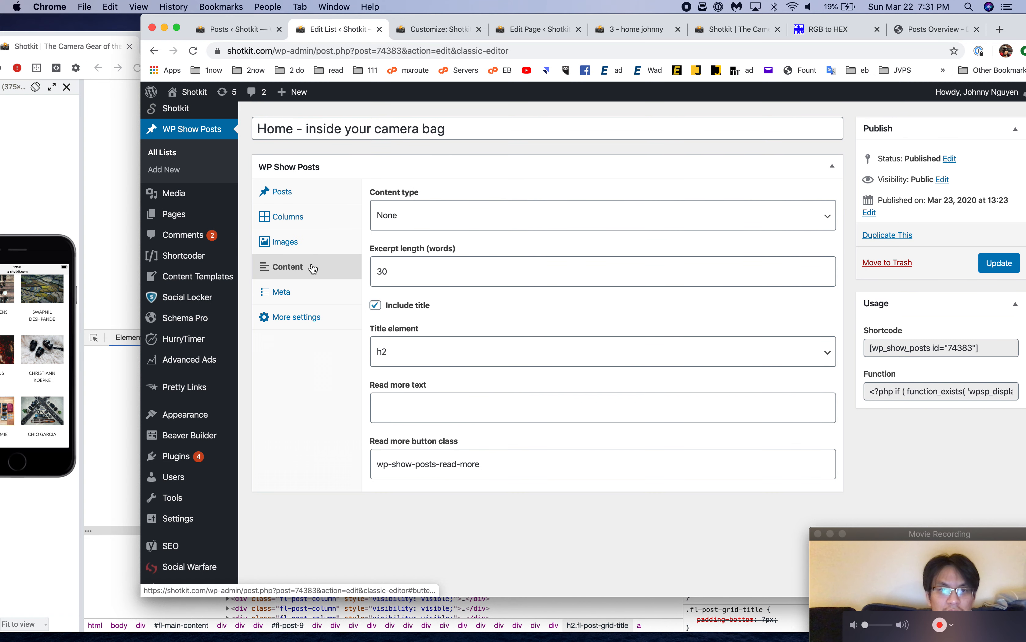
click(403, 271)
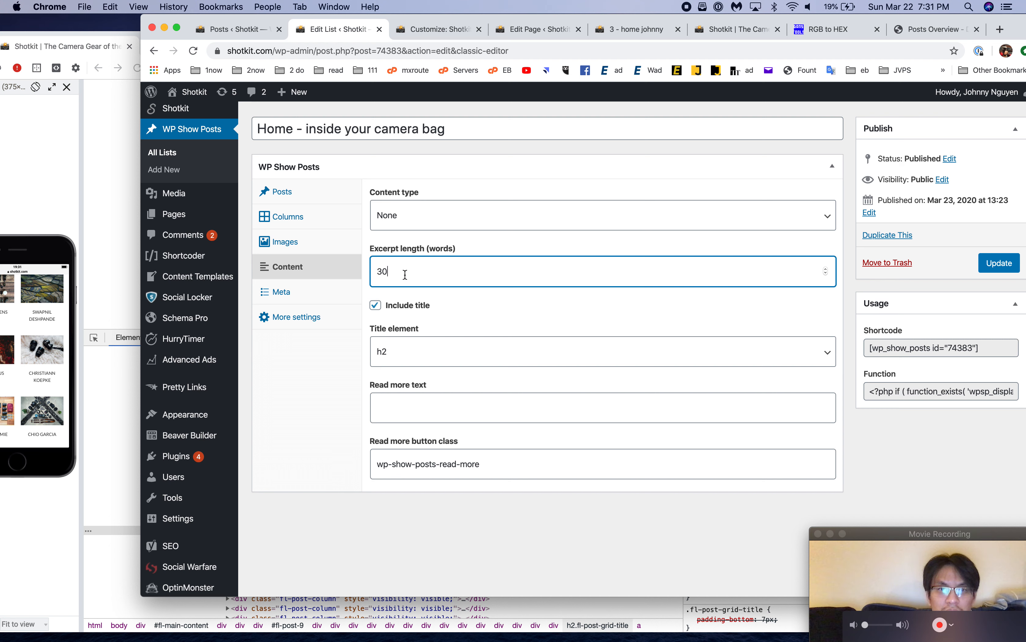
drag(396, 275, 356, 276)
text(0)
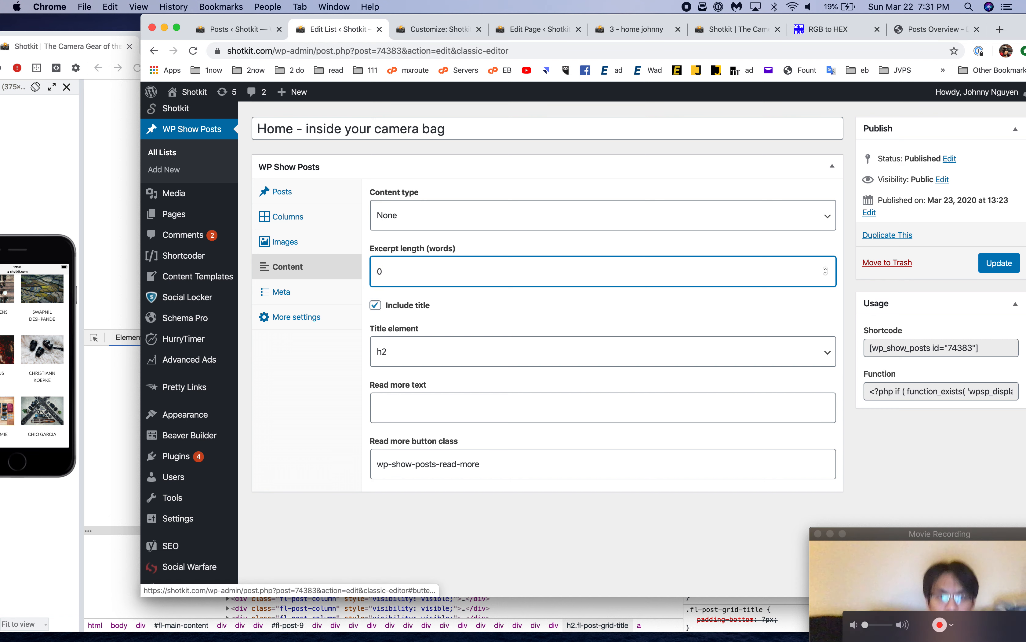
click(408, 361)
click(418, 356)
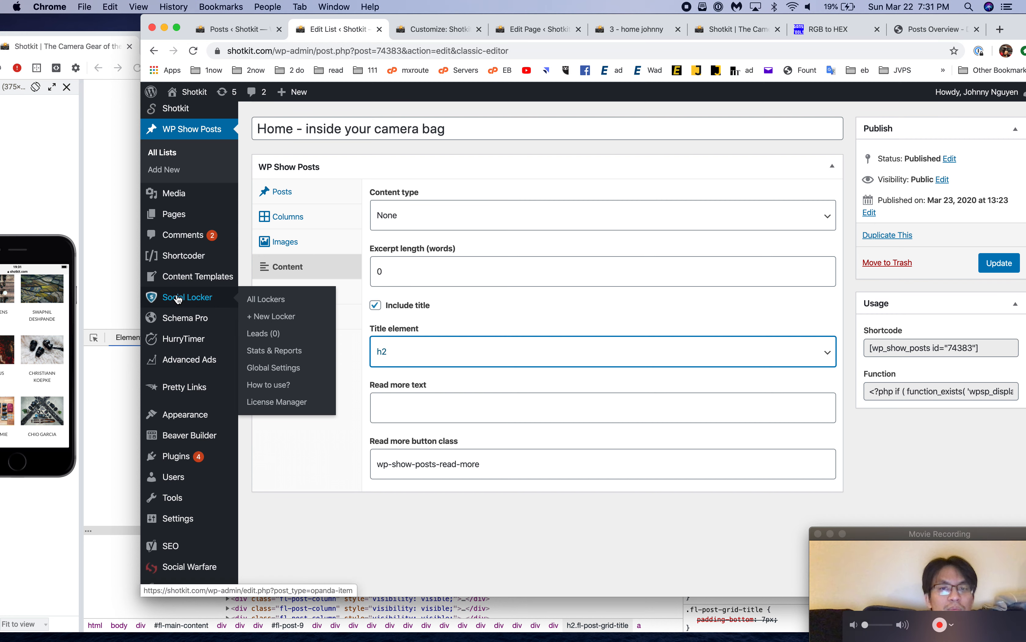
click(999, 262)
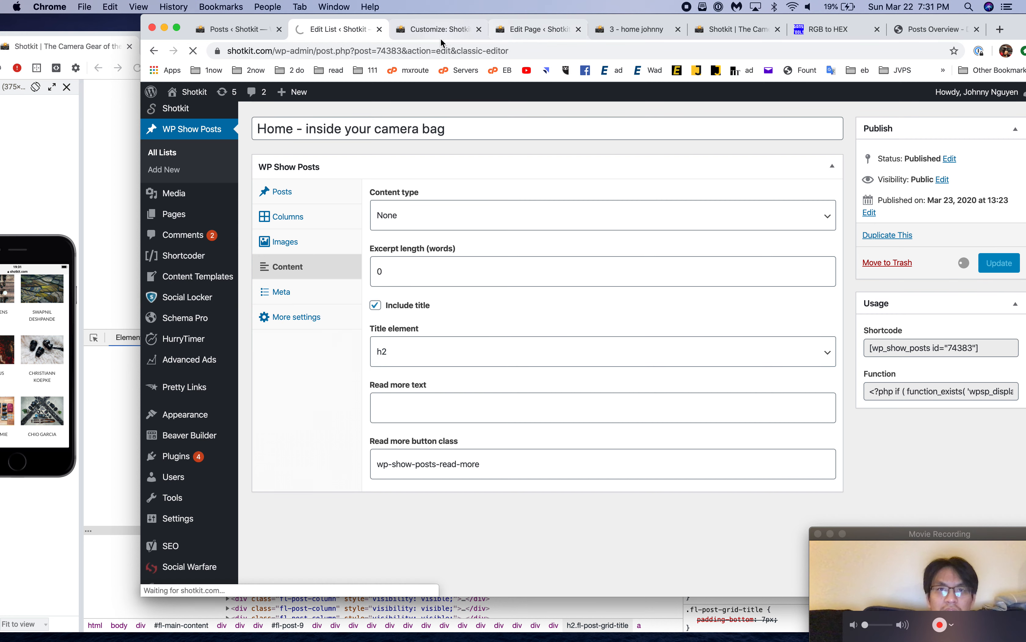
Step: Reload the 3 - home johnny page and inspect the h2 element of the first grid title
click(636, 30)
key(super+r)
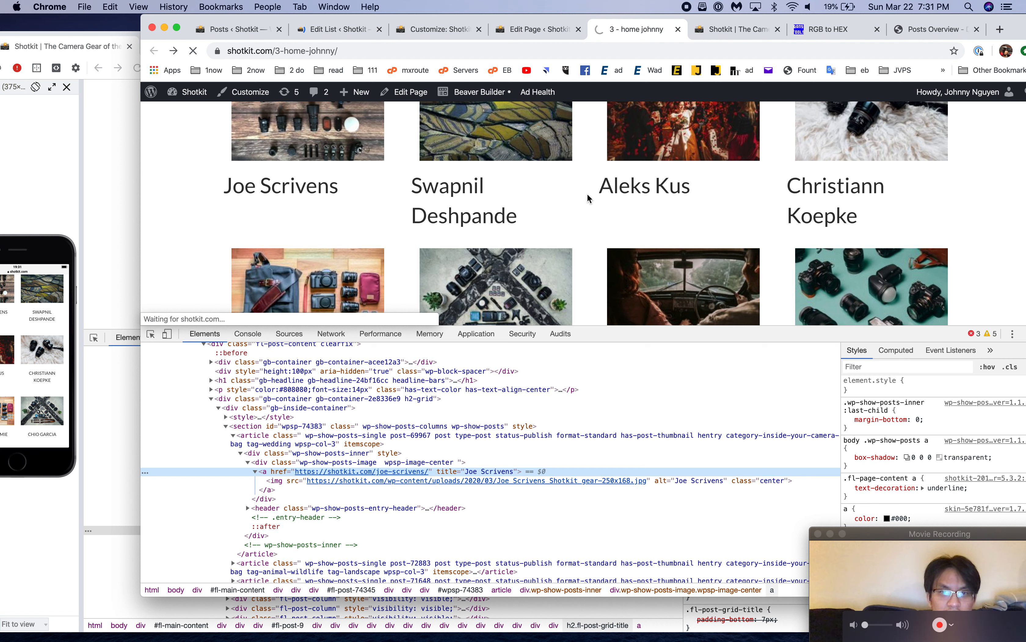
right_click(288, 194)
click(338, 313)
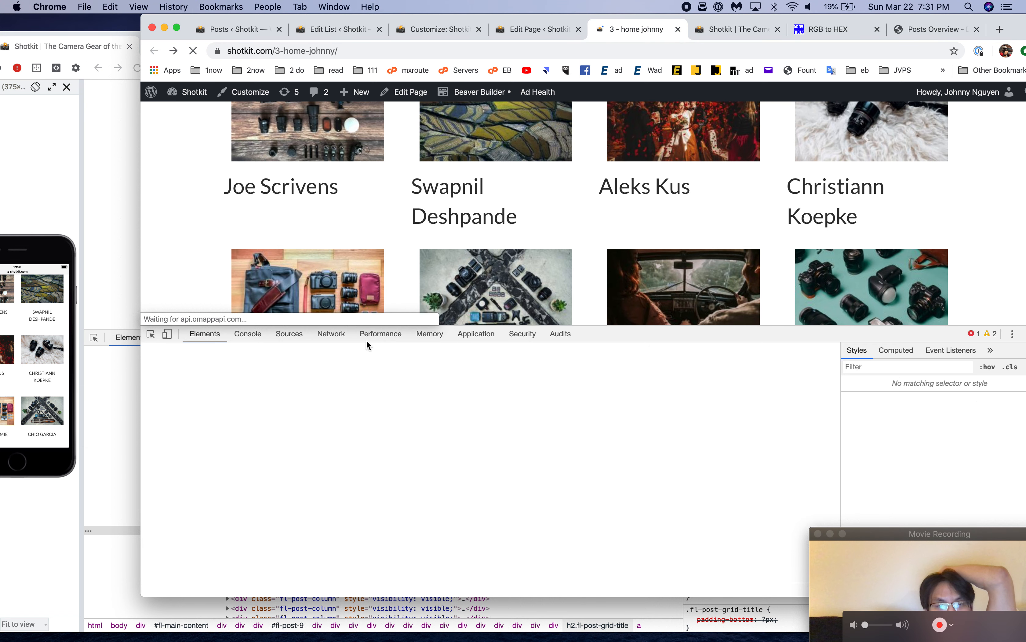
right_click(287, 193)
click(331, 313)
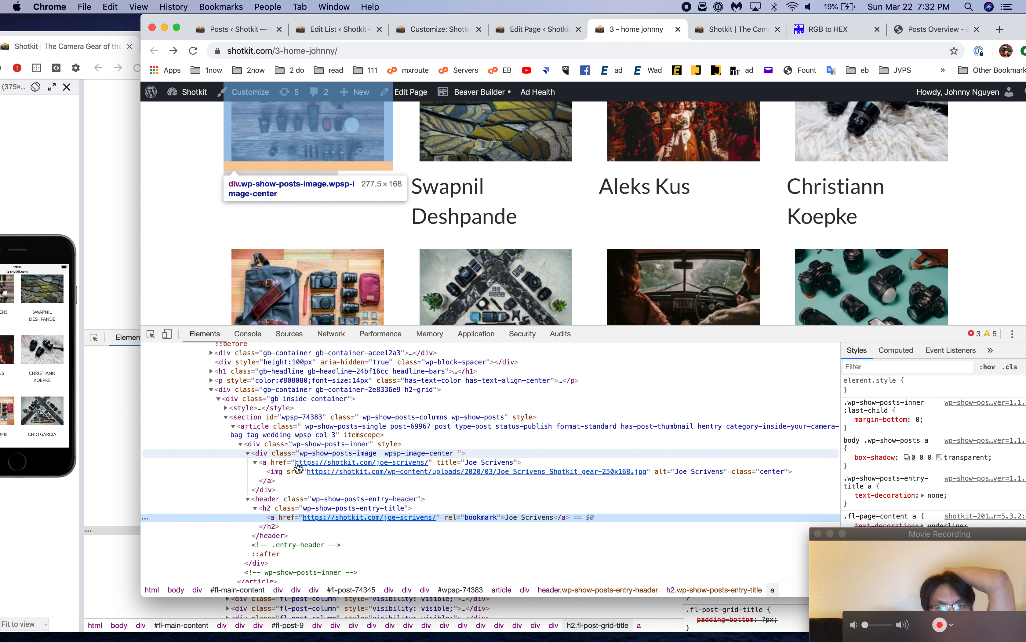
click(273, 509)
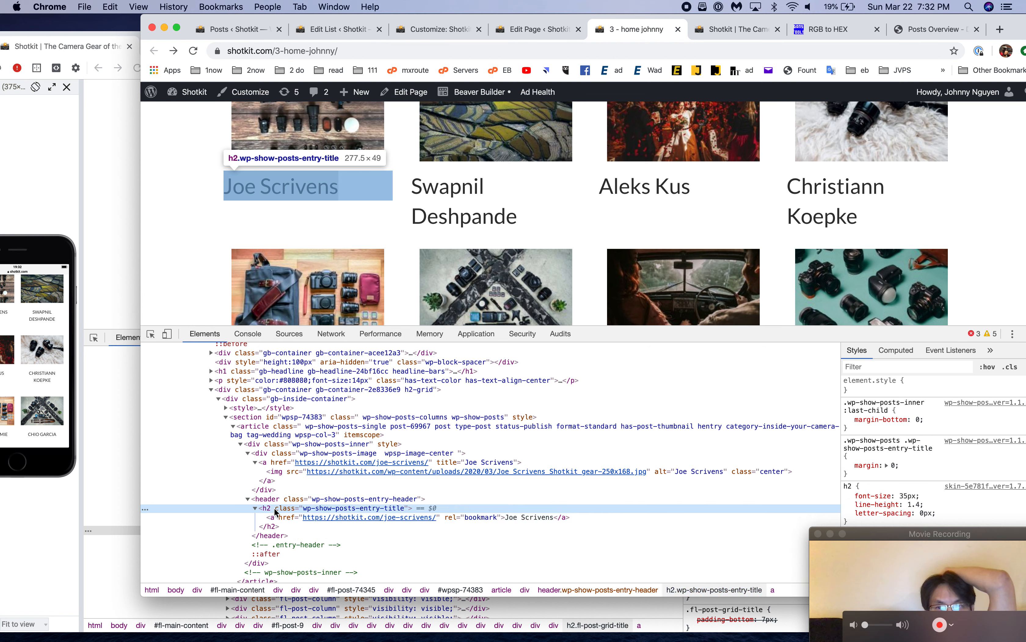
Step: Examine the first grid title's style rules and the elements enclosing it, up to the wpsp-74383 section
scroll(957, 467, down, 3)
scroll(956, 467, down, 2)
scroll(957, 466, up, 5)
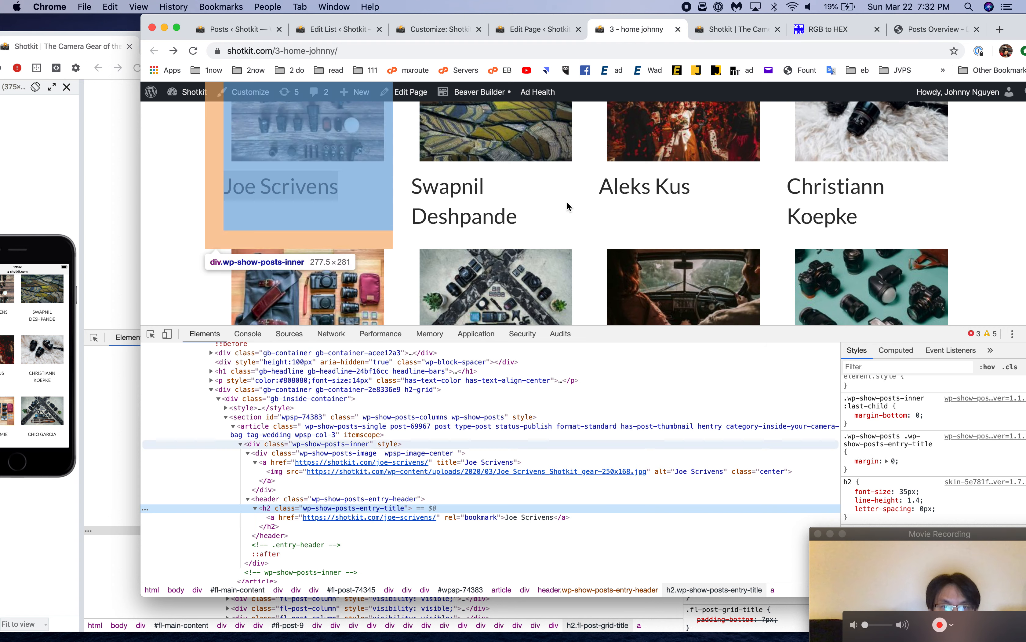
scroll(571, 217, up, 3)
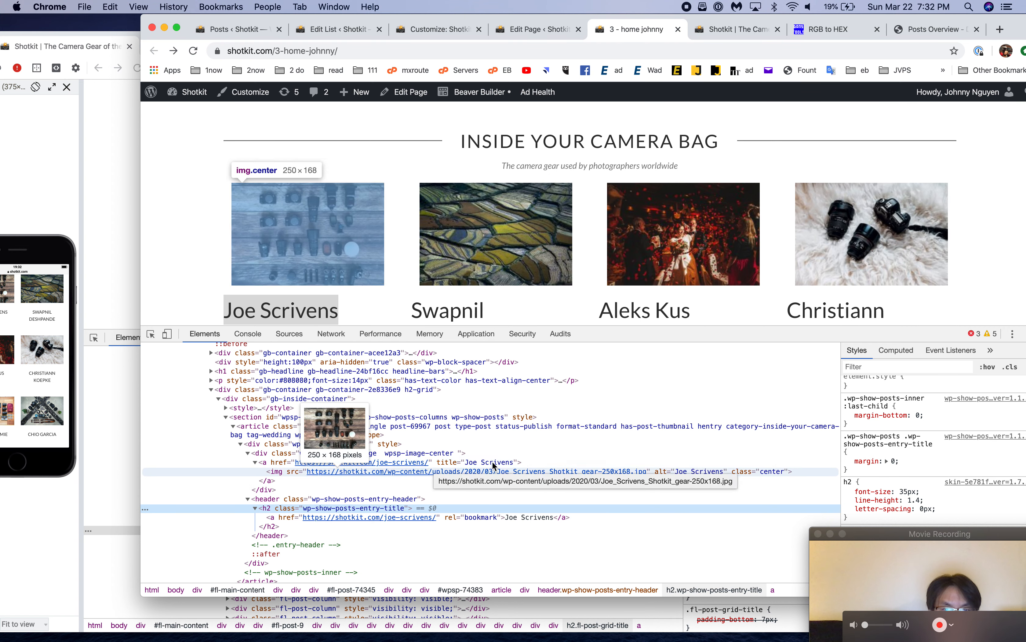
scroll(617, 241, down, 5)
scroll(617, 241, down, 2)
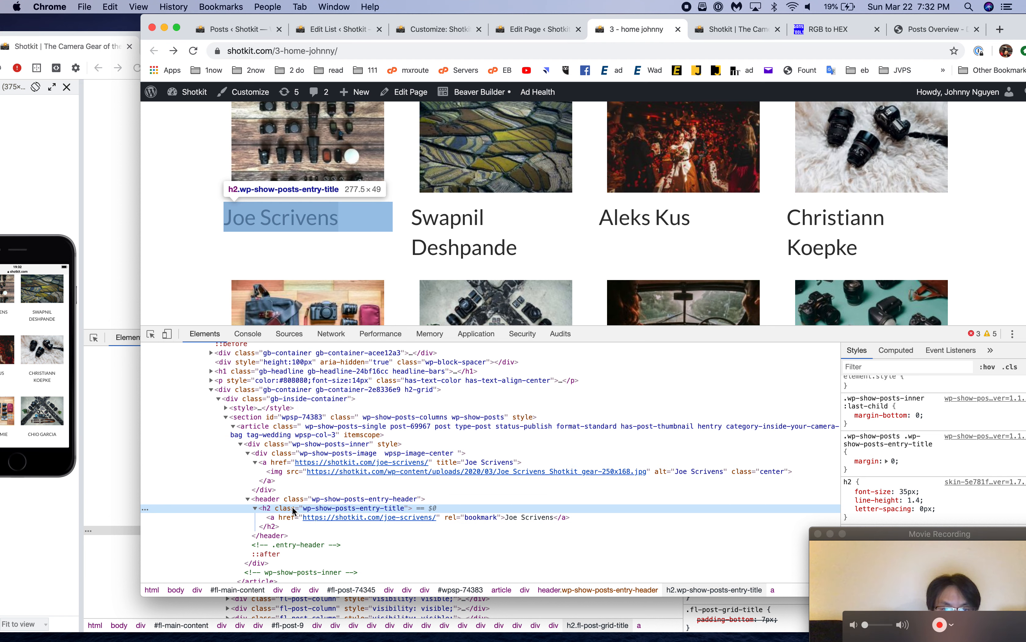
scroll(299, 496, up, 1)
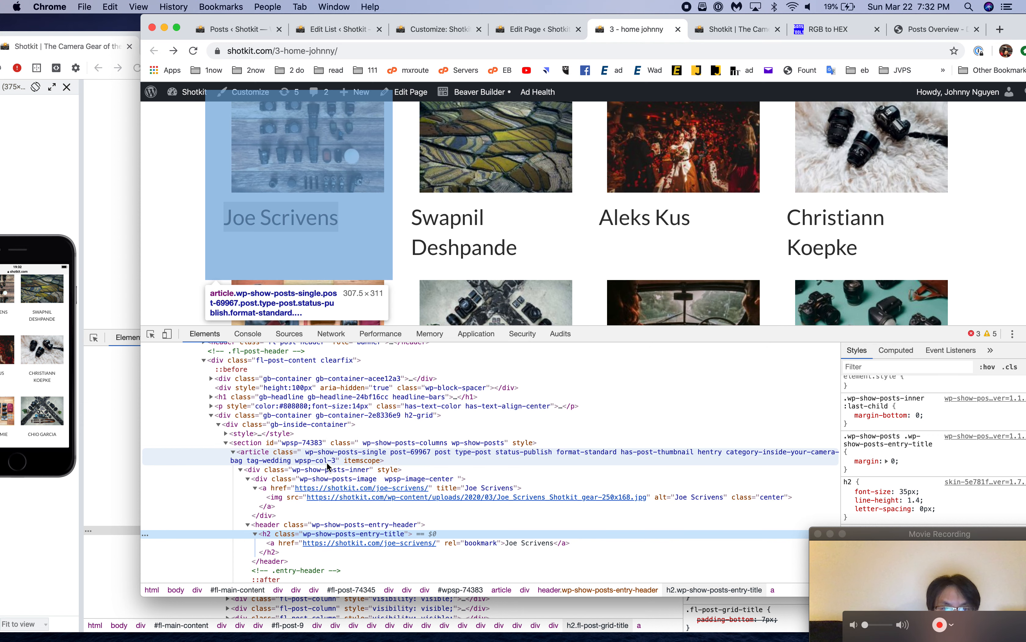
scroll(326, 467, up, 2)
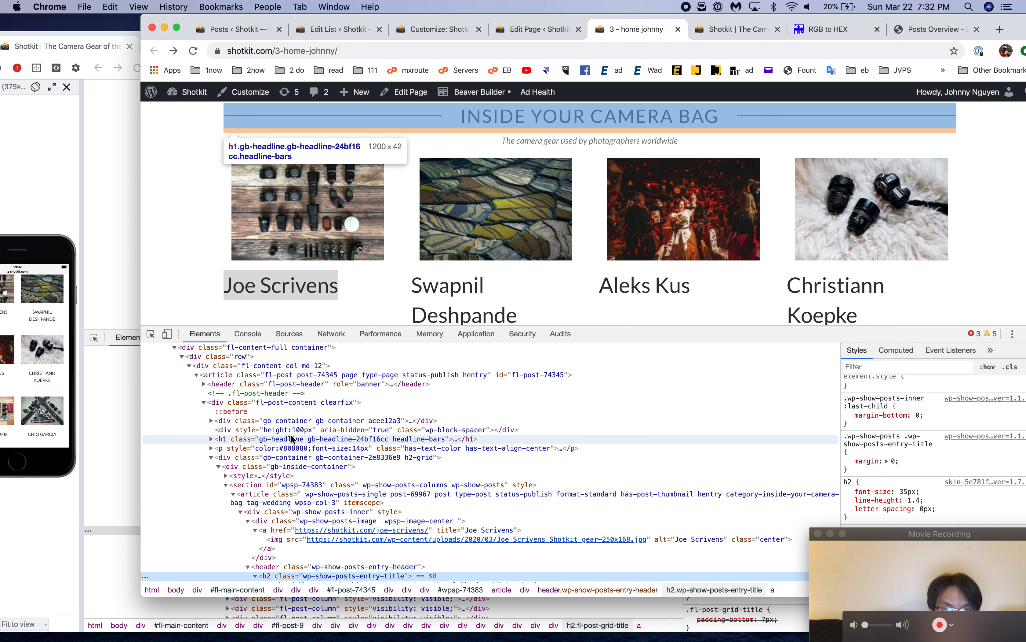
click(312, 485)
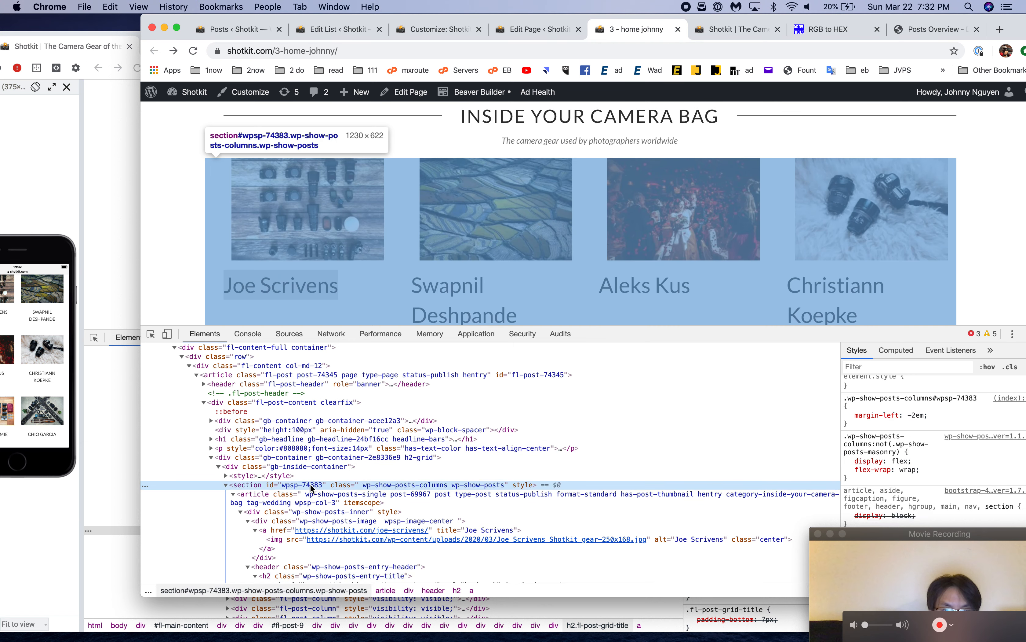
scroll(416, 290, down, 2)
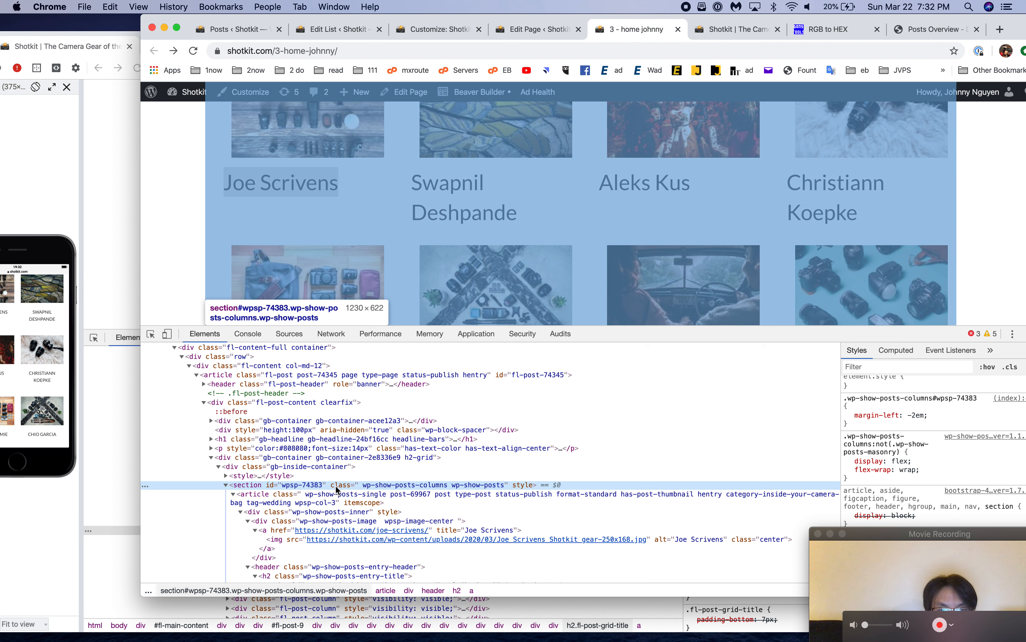
Step: Copy the h2 title's class, replace the .h2-grid selector in Additional CSS with .wp-show-posts-entry-title, and publish
click(325, 576)
click(325, 576)
key(ctrl+c)
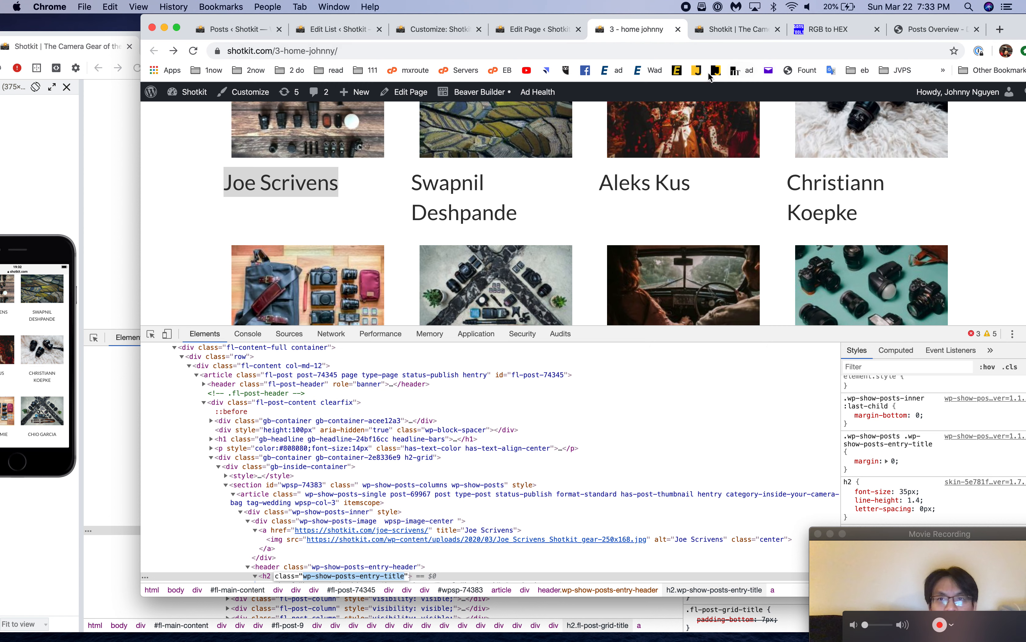
click(441, 31)
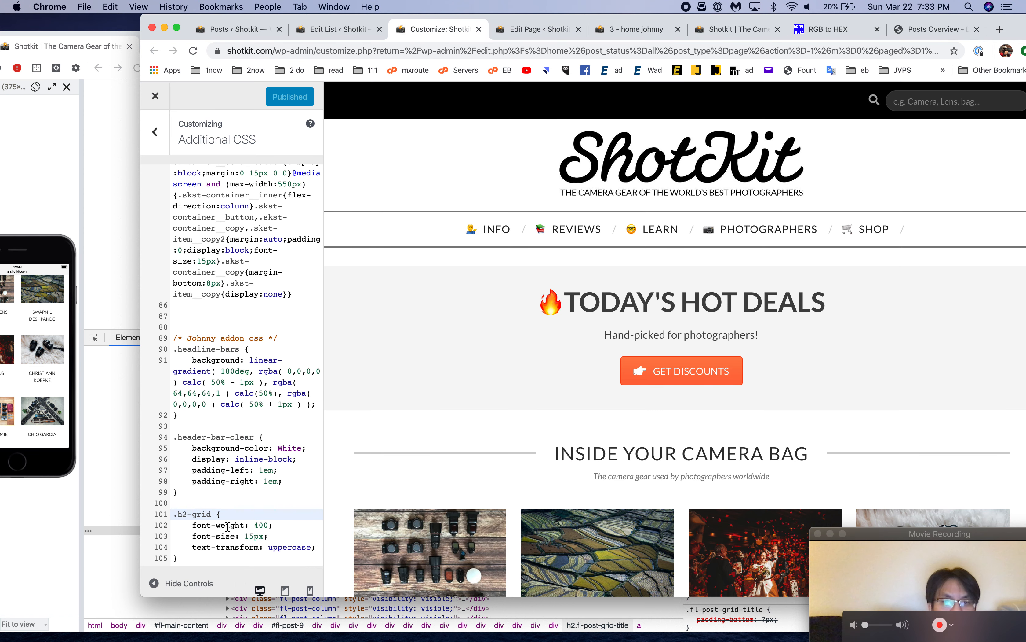
drag(180, 514, 197, 514)
key(ctrl+v)
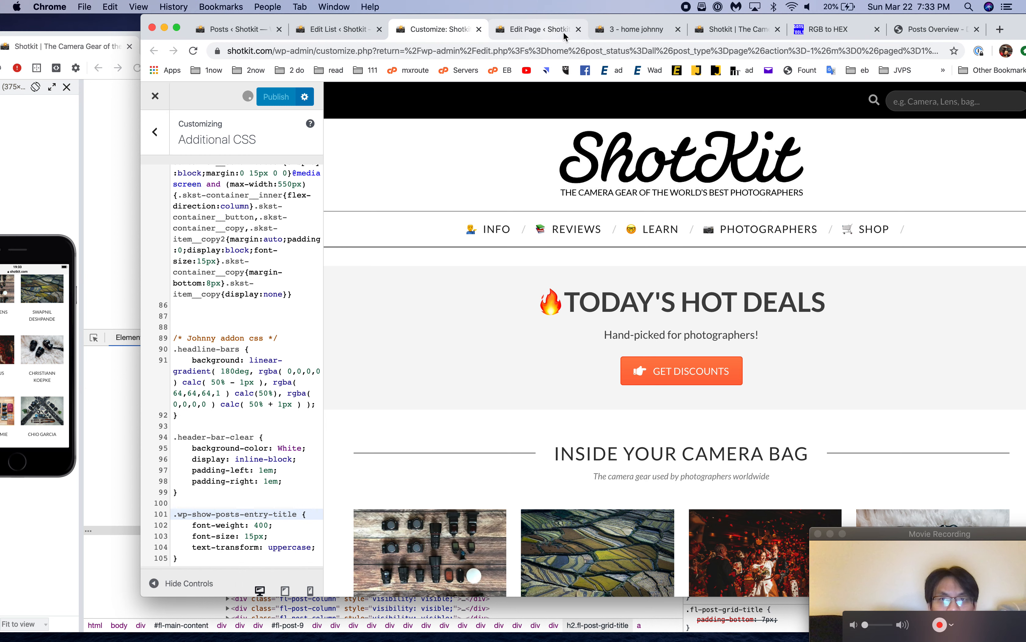
Step: Clear the CSS class from the grid container in the page editor, update the page, and reload 3 - home johnny
click(640, 32)
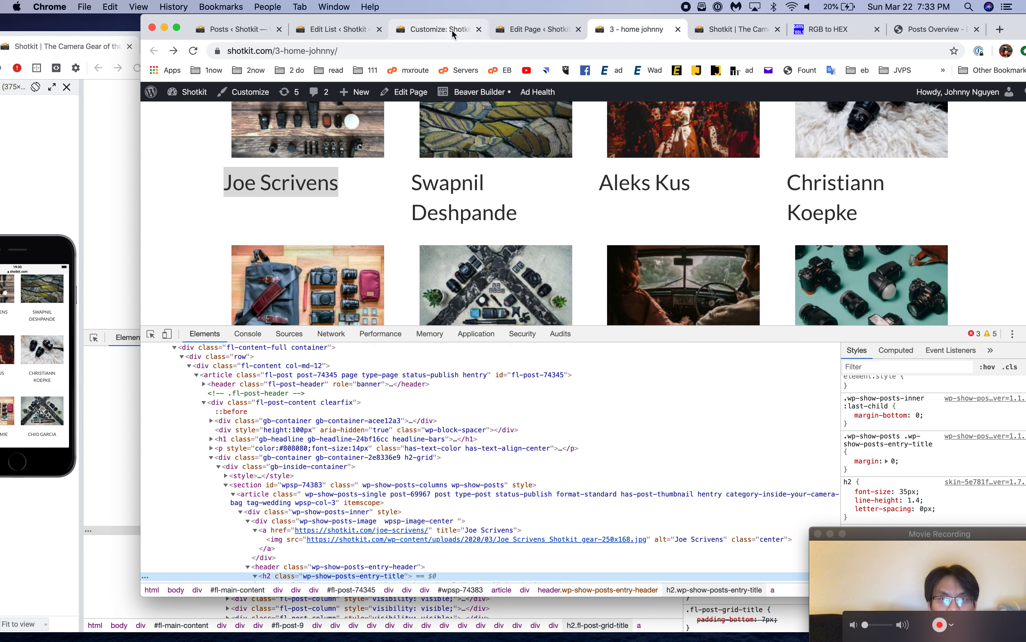
click(542, 23)
triple_click(935, 494)
key(BackSpace)
click(935, 119)
click(643, 29)
key(super+r)
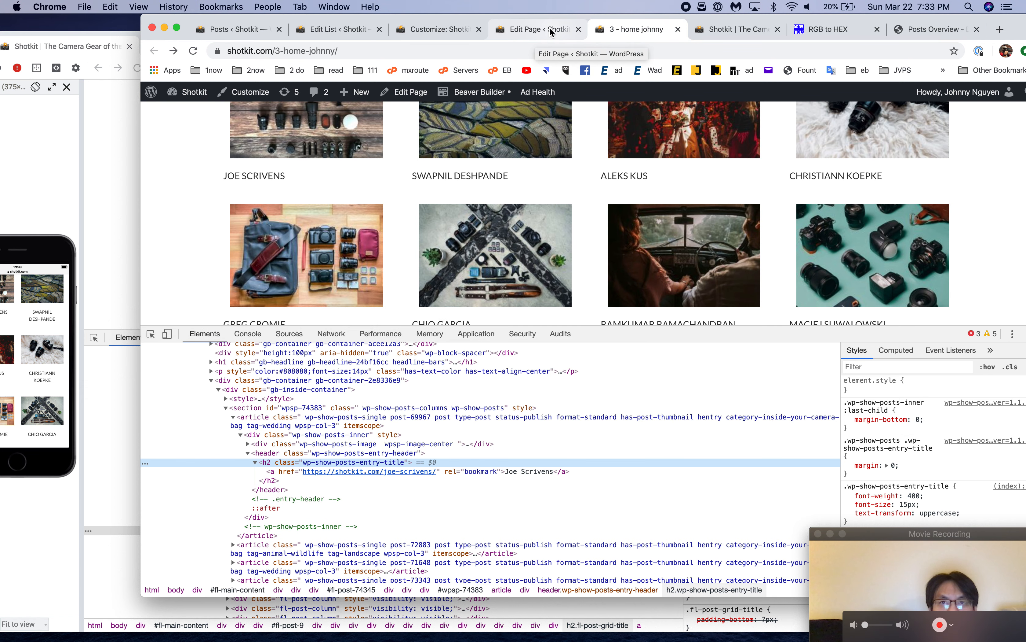
click(549, 28)
click(640, 38)
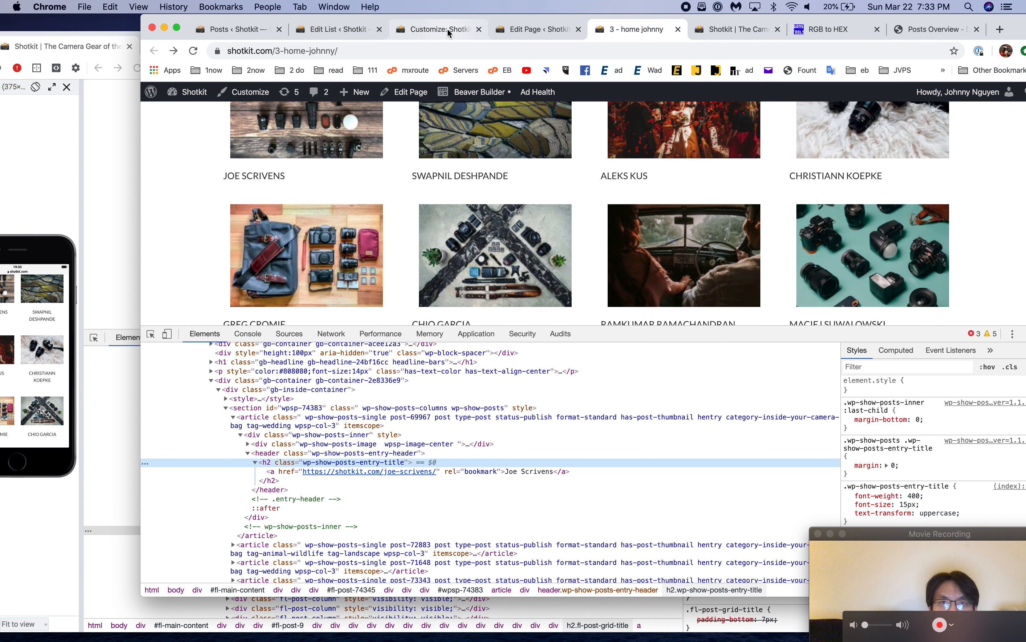
click(449, 30)
click(340, 29)
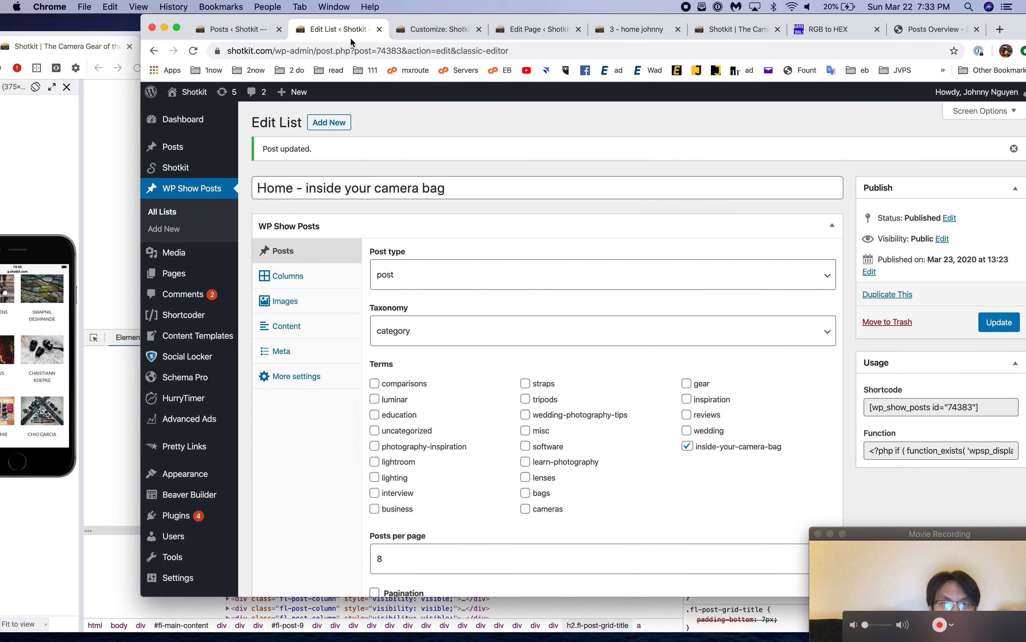
click(515, 38)
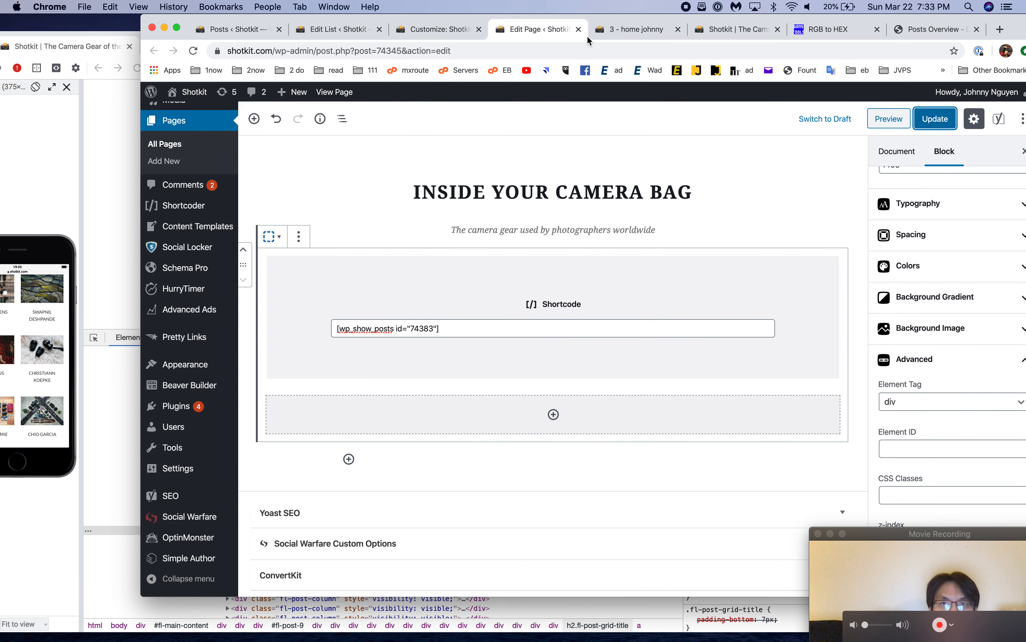
click(632, 30)
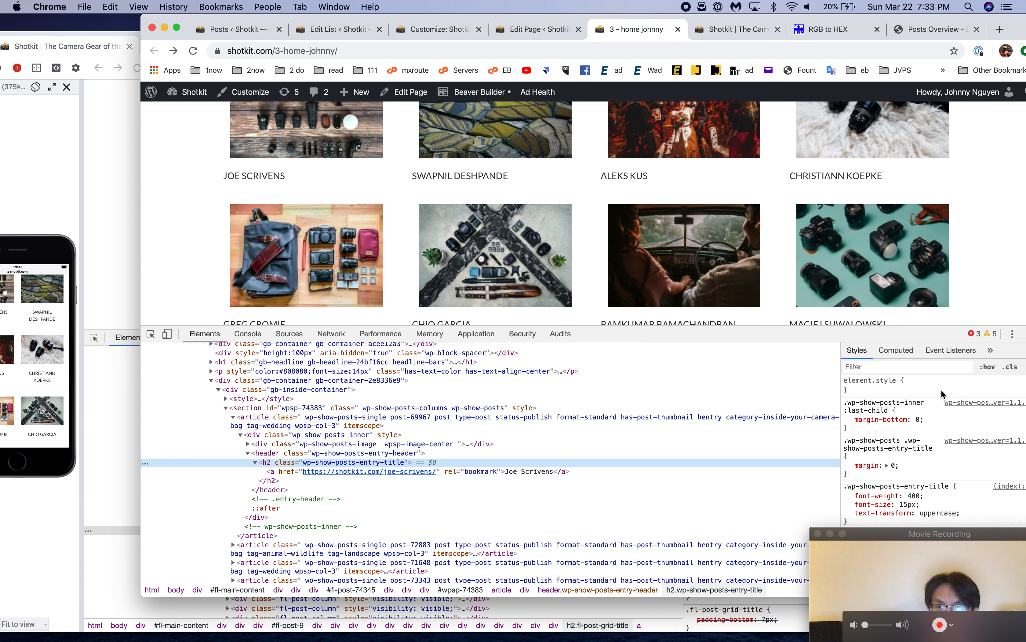
Step: Try text-align: center in the inspected .wp-show-posts-entry-title rule on the 3 - home johnny page
scroll(935, 429, down, 2)
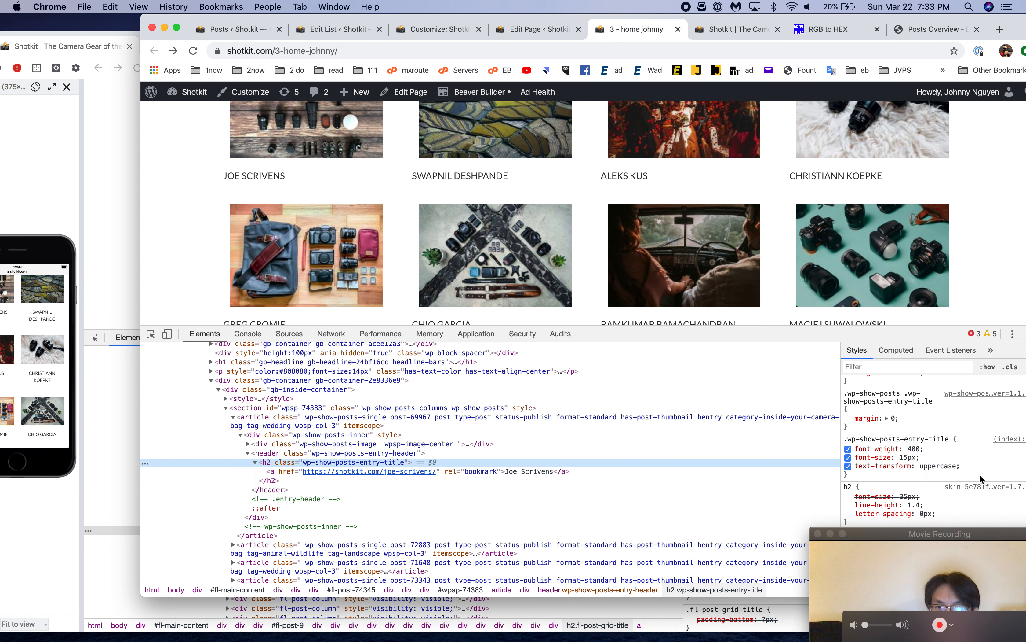
click(990, 471)
text(text-)
key(Tab)
text(center)
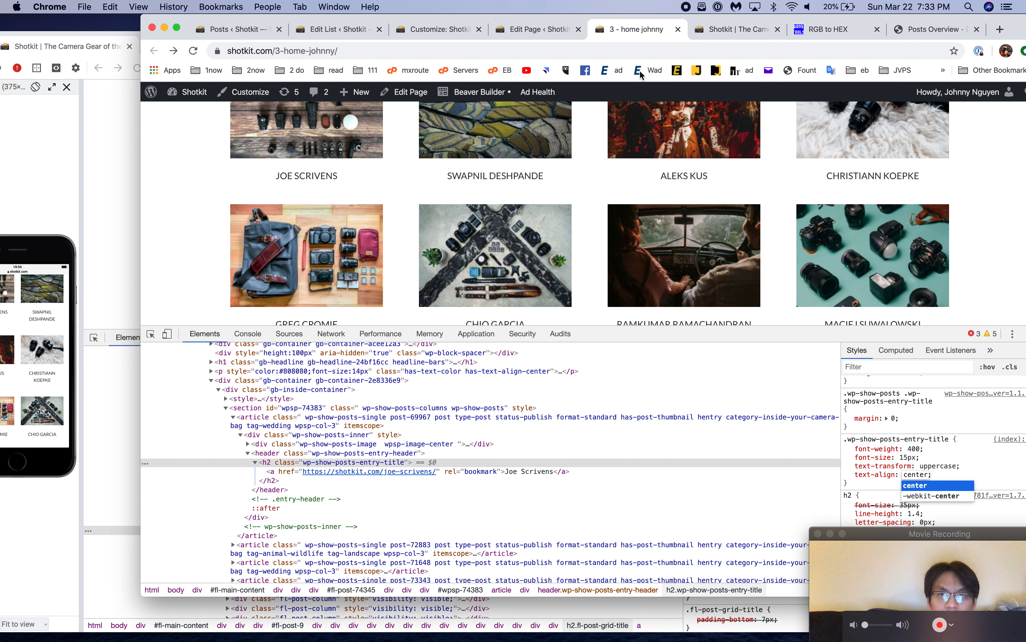
Step: Add text-align: center; to the .wp-show-posts-entry-title rule in Additional CSS, and return to the page editor
click(723, 29)
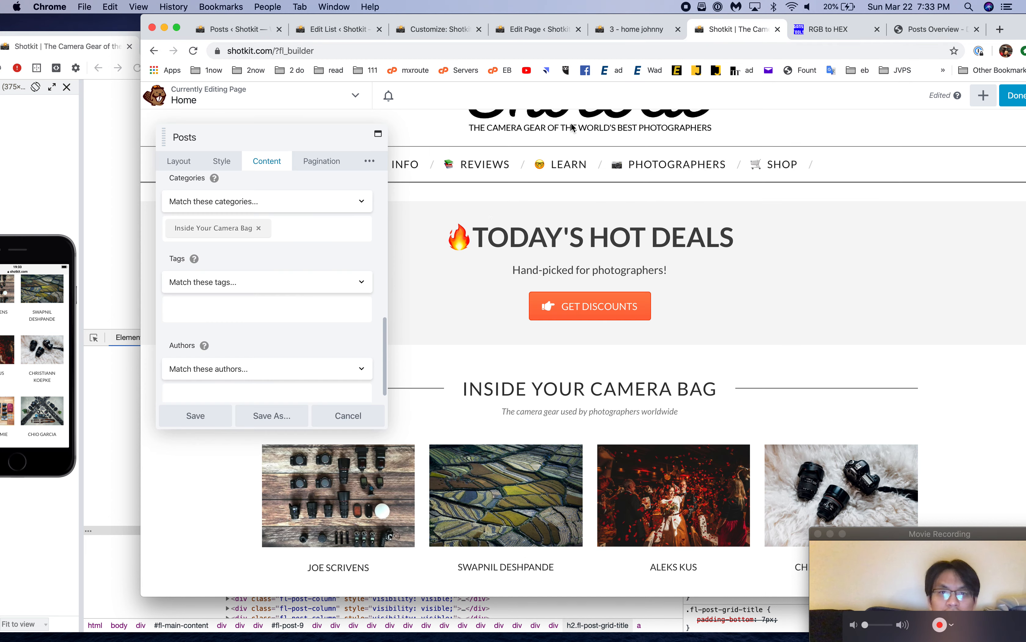
click(439, 30)
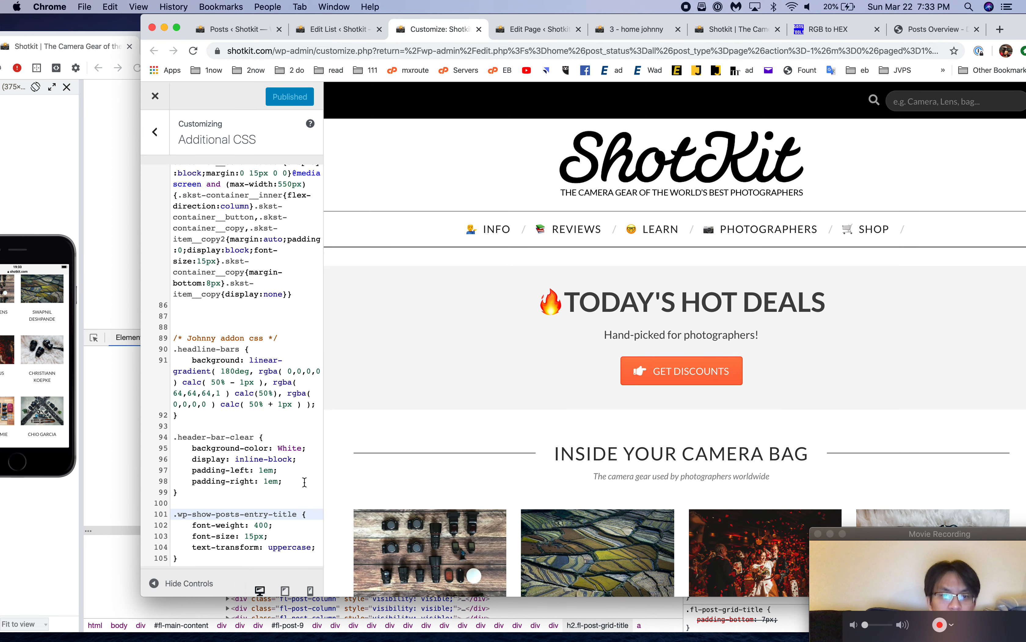
click(316, 547)
key(Return)
text(te)
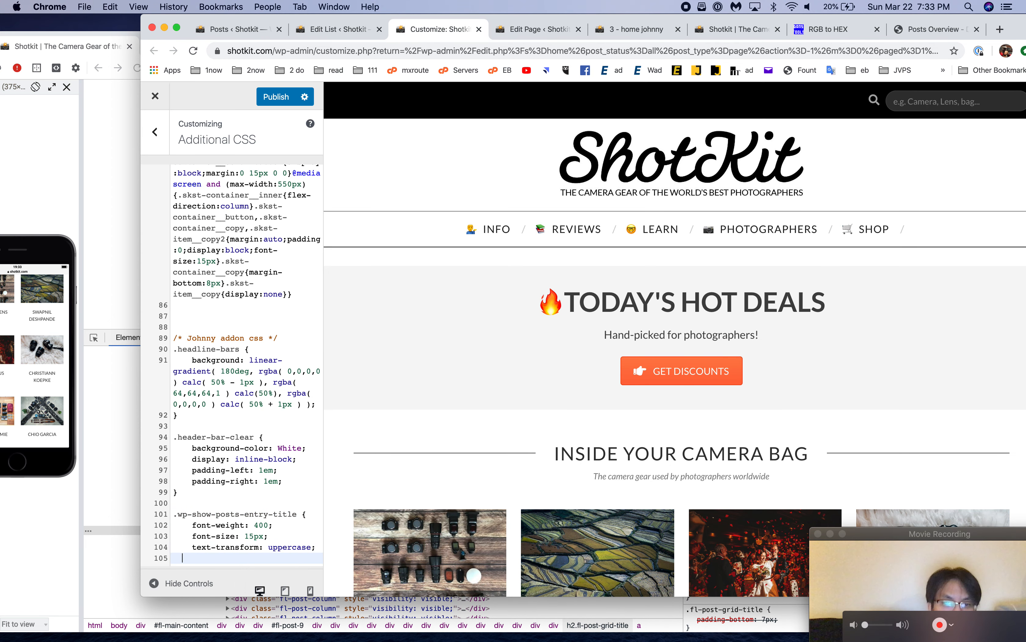
text(xt-align)
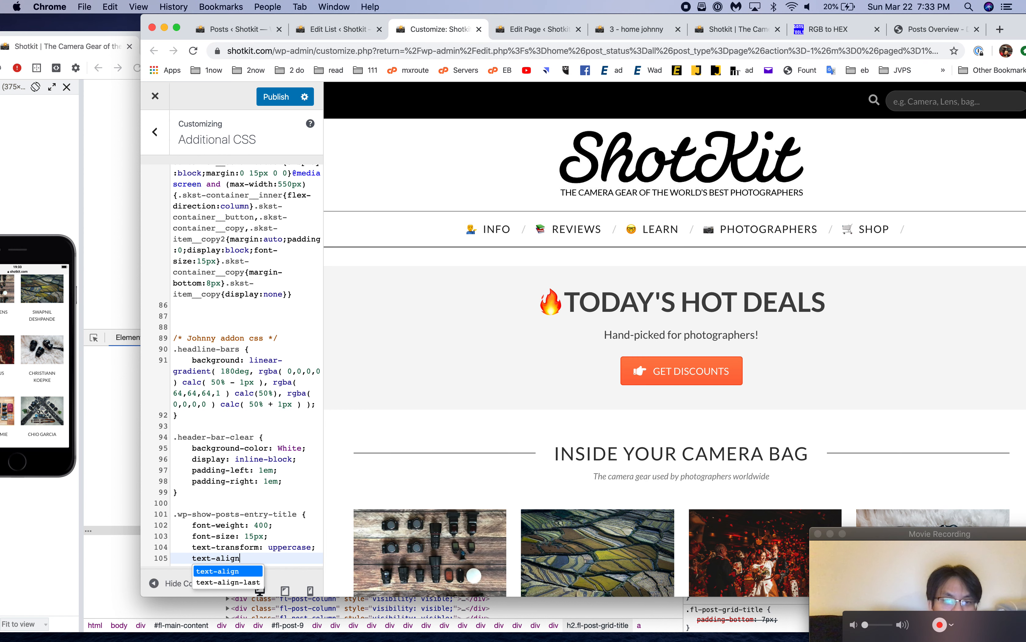
text(: center;)
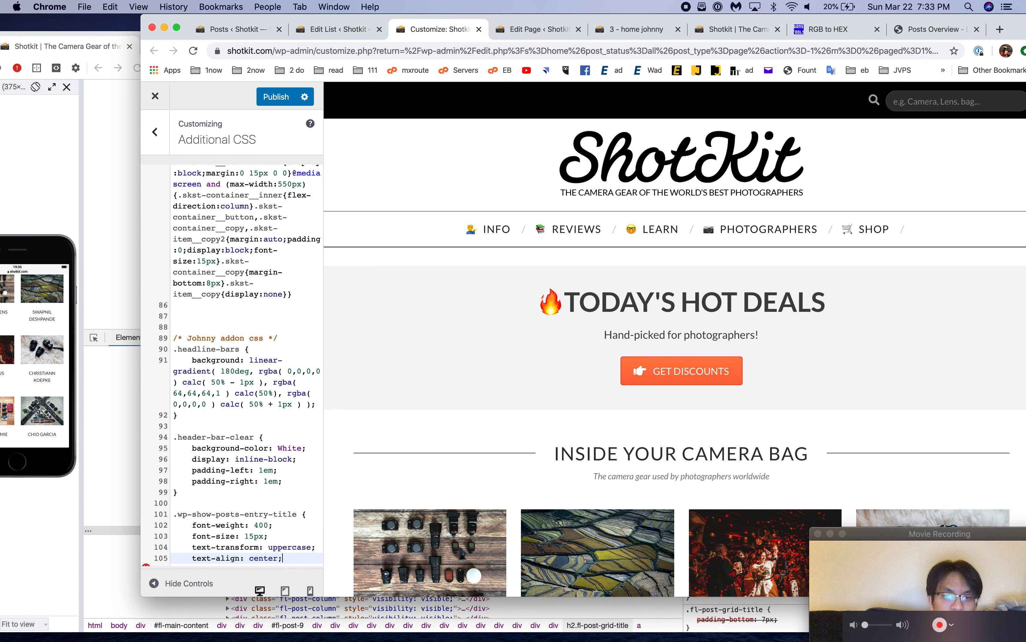
click(343, 37)
click(532, 36)
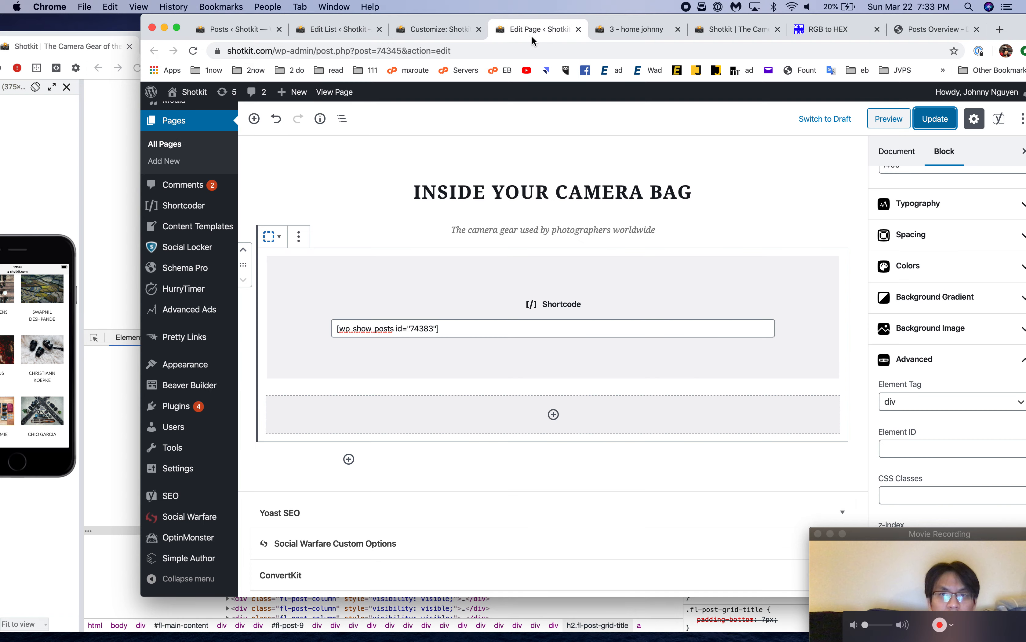
Step: Compare the Inside Your Camera Bag grid's spacing on the 3 - home johnny page with the grid in the Beaver Builder home page
click(447, 27)
click(636, 29)
scroll(636, 176, down, 1)
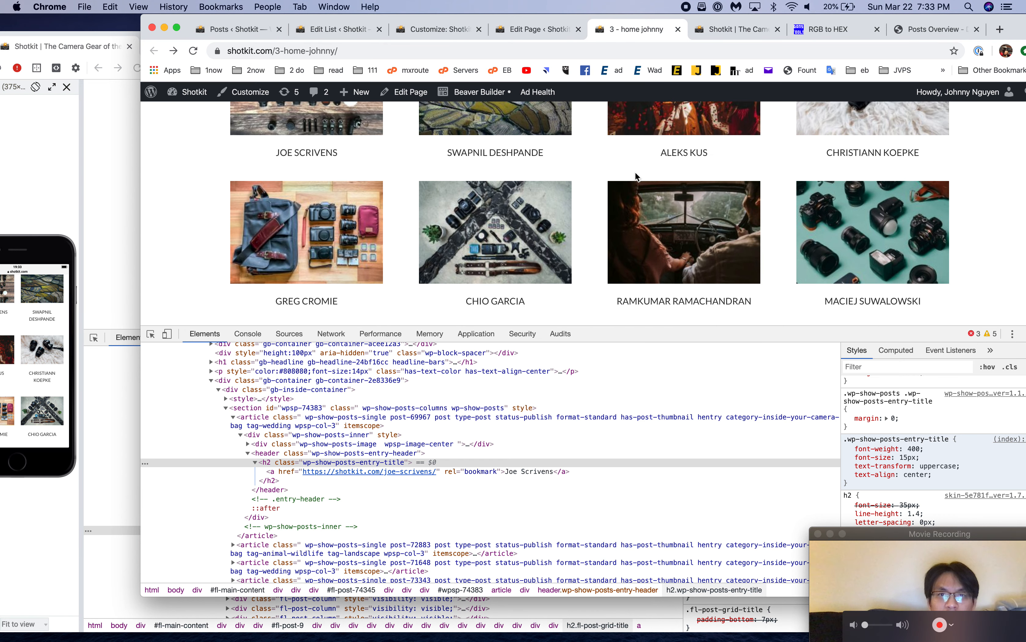
scroll(636, 176, up, 1)
click(729, 38)
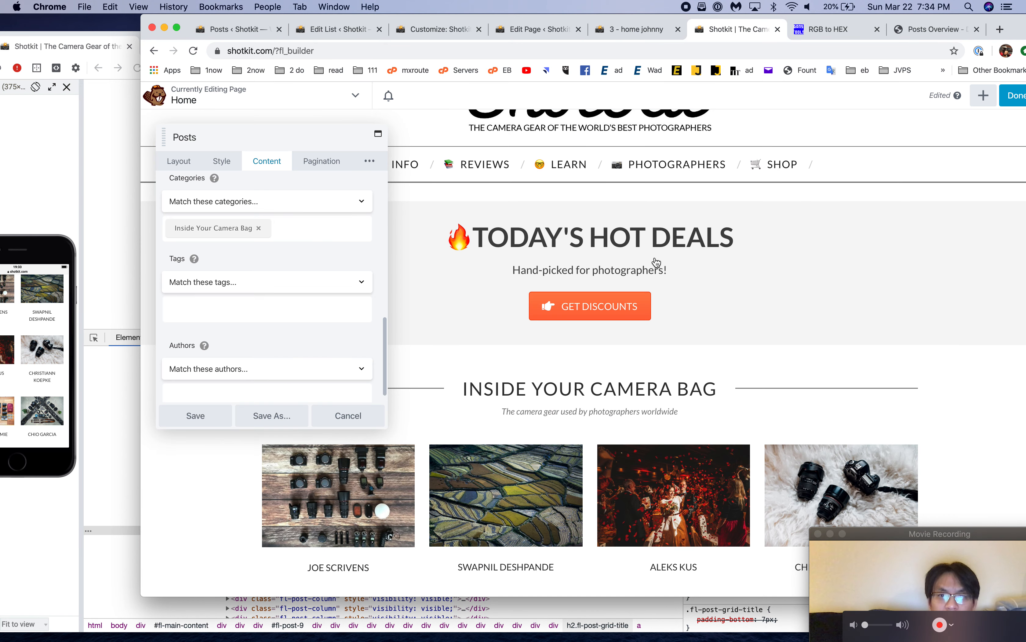
scroll(655, 257, down, 3)
click(632, 28)
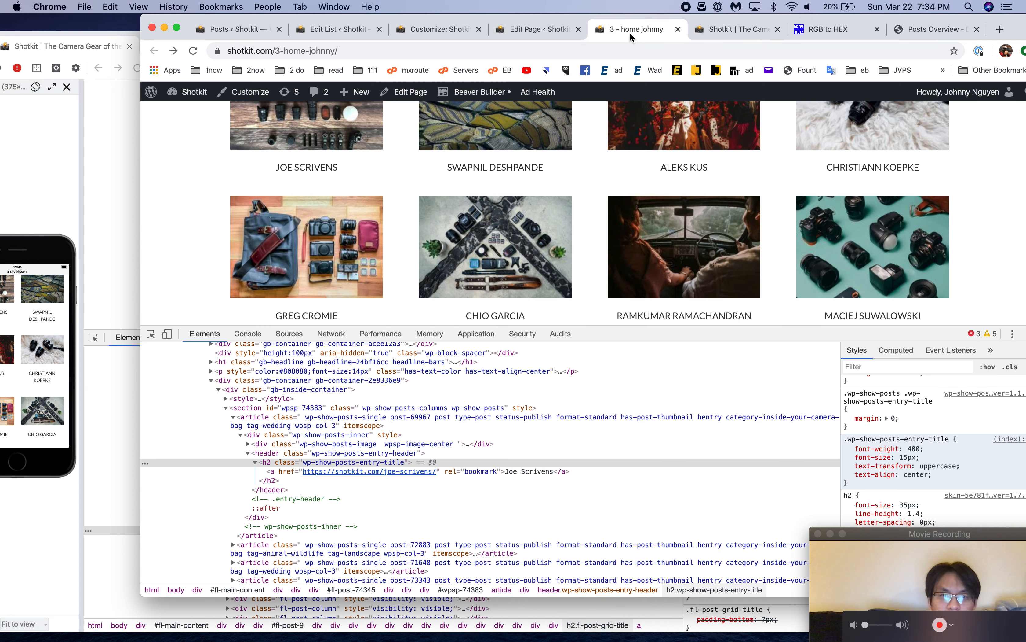
click(730, 29)
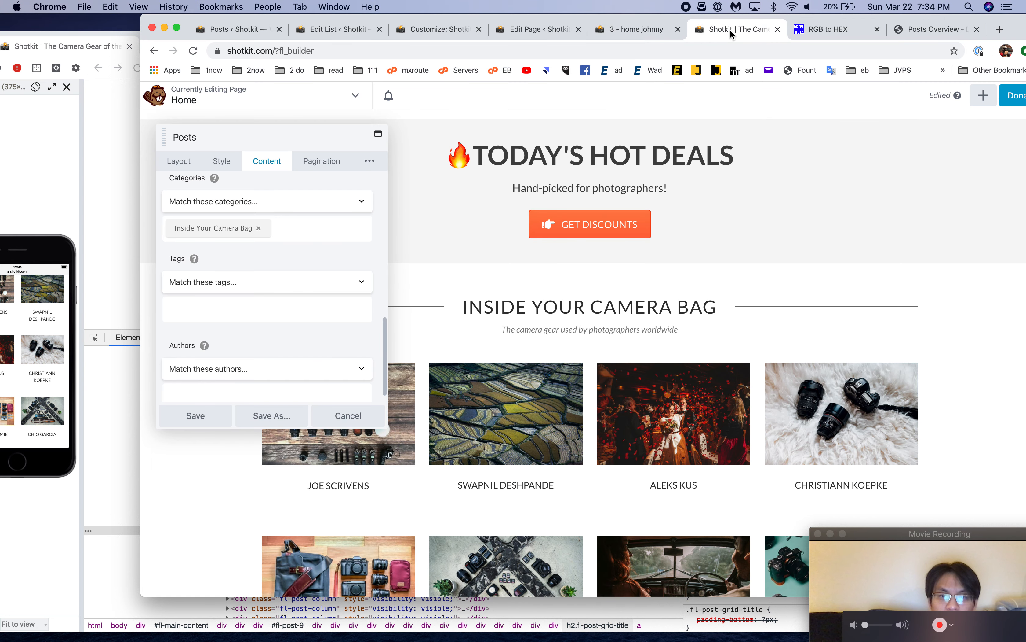
click(650, 30)
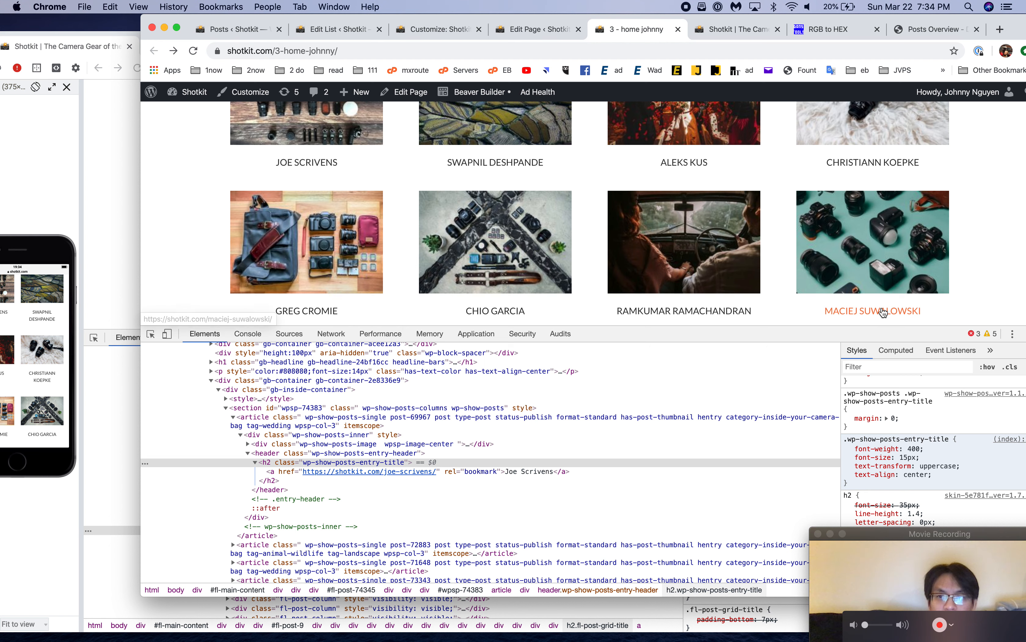
scroll(953, 236, up, 3)
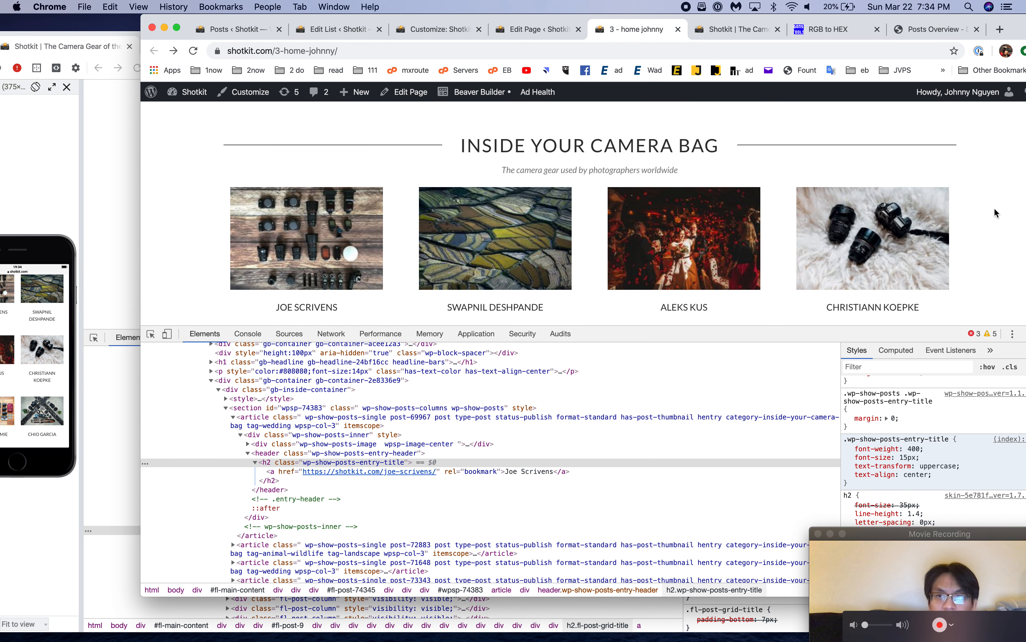
scroll(994, 211, up, 2)
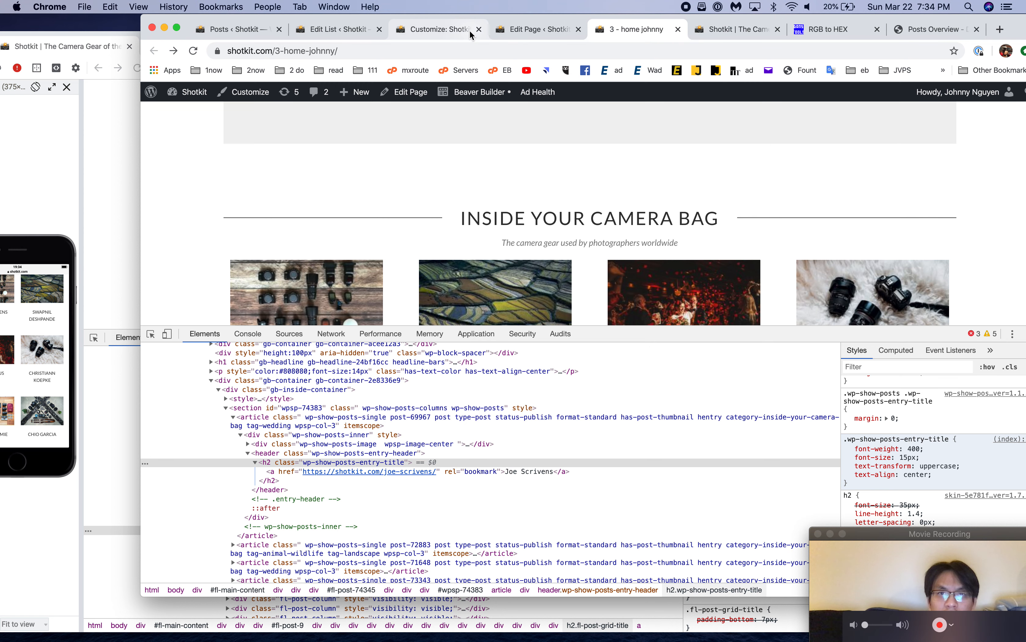
Step: Publish the centred title rule in Additional CSS, and inspect the first live grid post's text and post container styles in Blisk
click(442, 30)
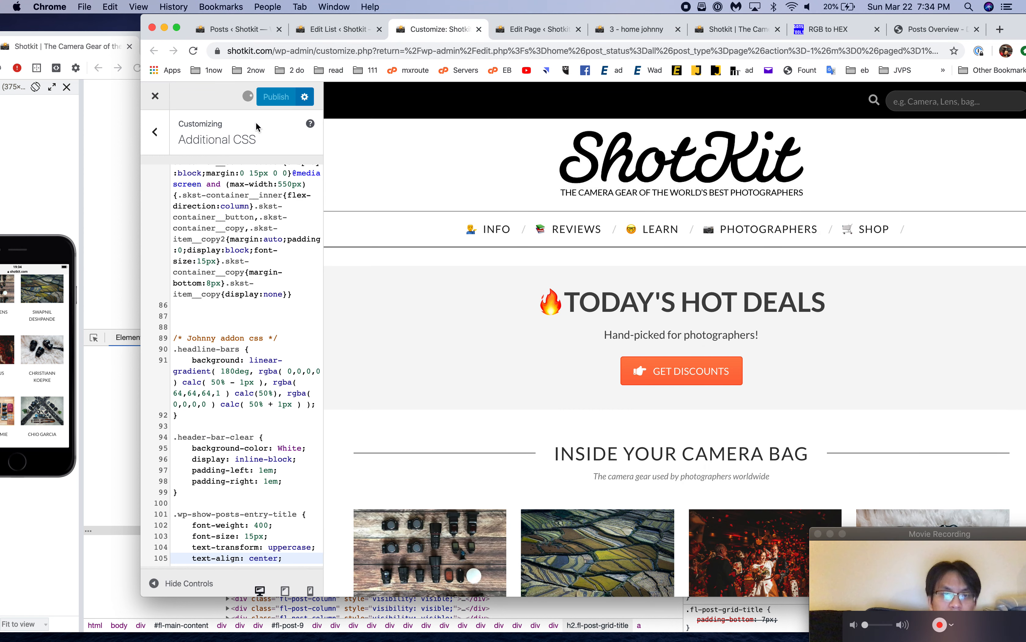
click(126, 210)
click(403, 520)
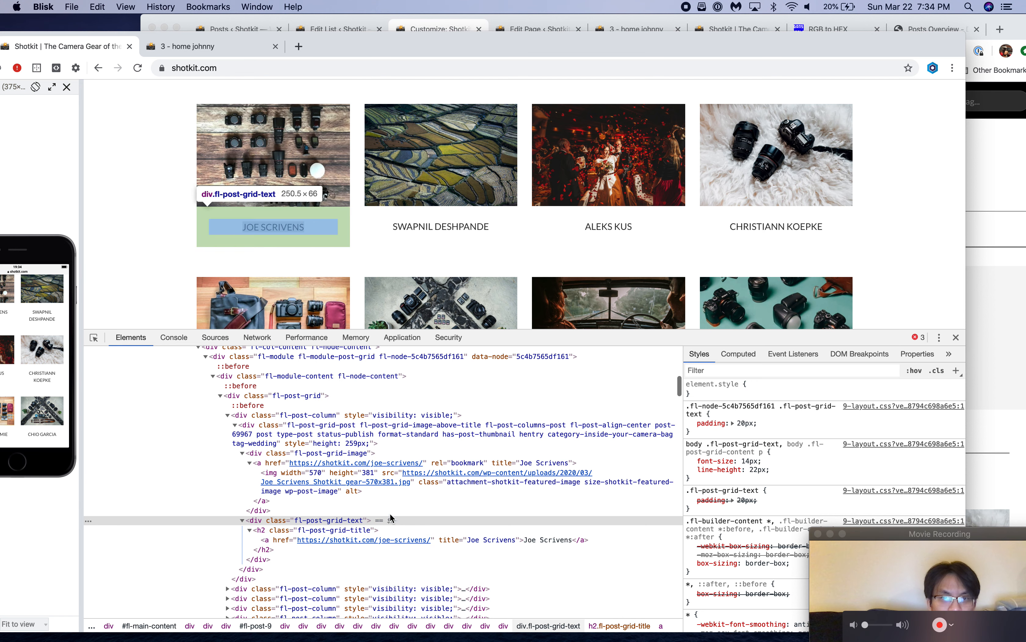
click(391, 440)
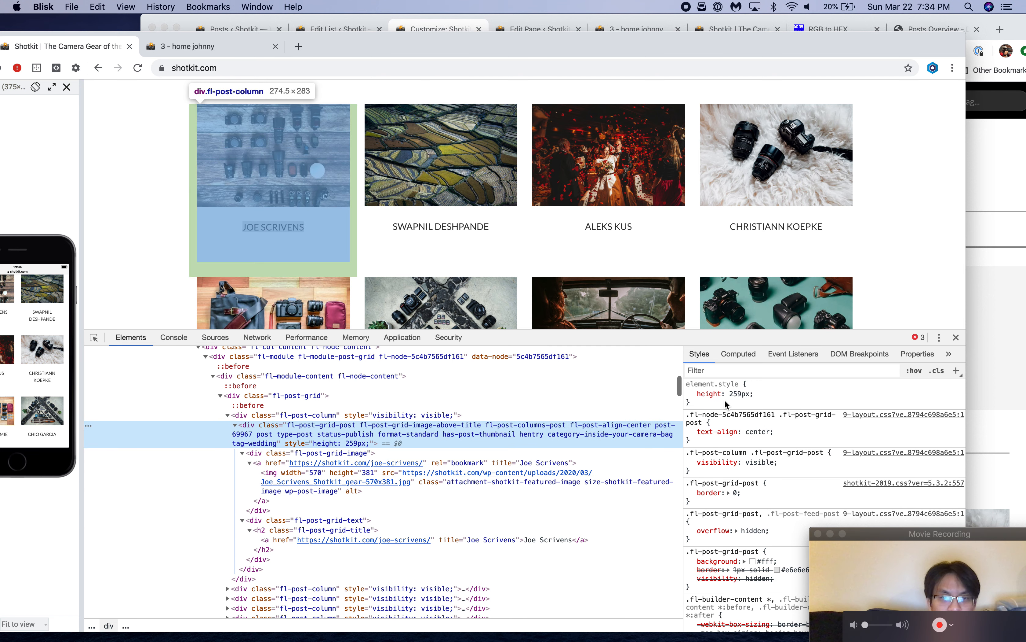
scroll(811, 422, down, 1)
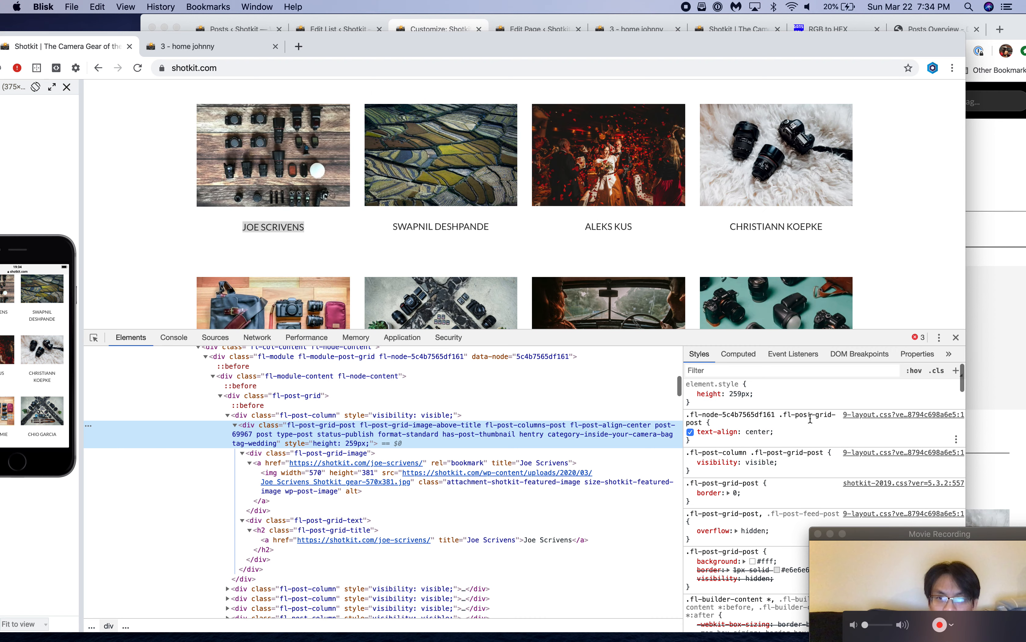
scroll(811, 422, down, 5)
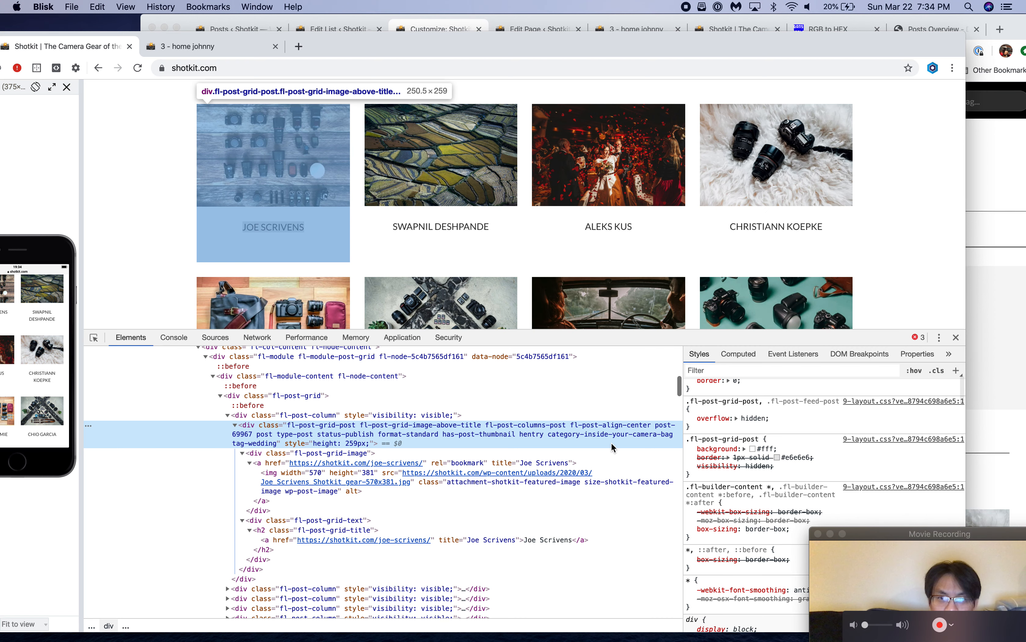
scroll(806, 488, down, 10)
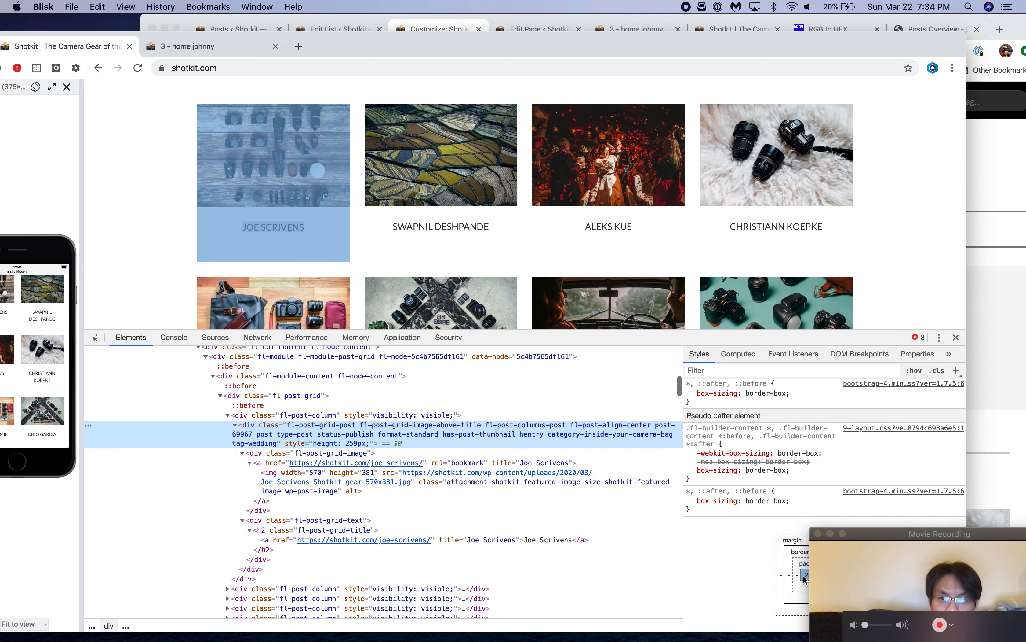
scroll(774, 512, up, 8)
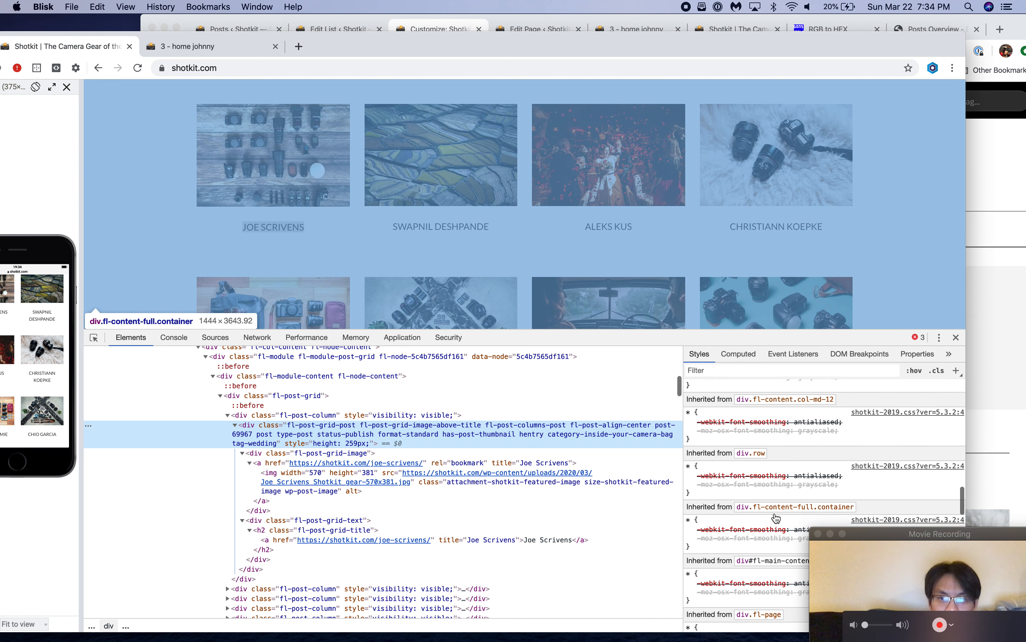
scroll(774, 511, up, 6)
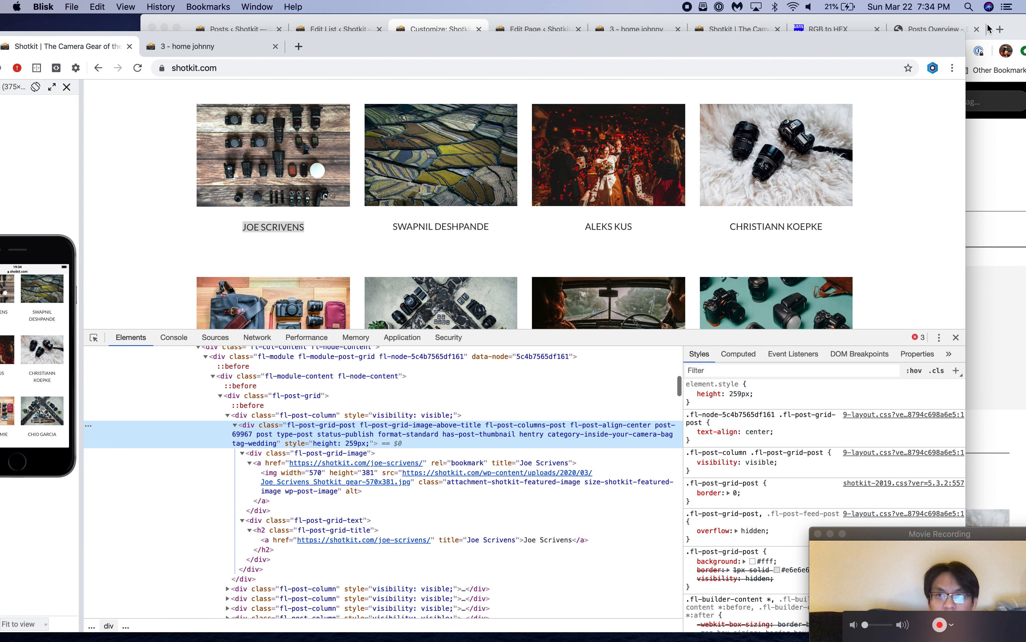
Step: Switch to Chrome, add margin-bottoms: 20px; to the .wp-show-posts-entry-title rule in Additional CSS, publish, and check the reloaded 3 - home johnny page
click(1015, 25)
scroll(267, 542, down, 1)
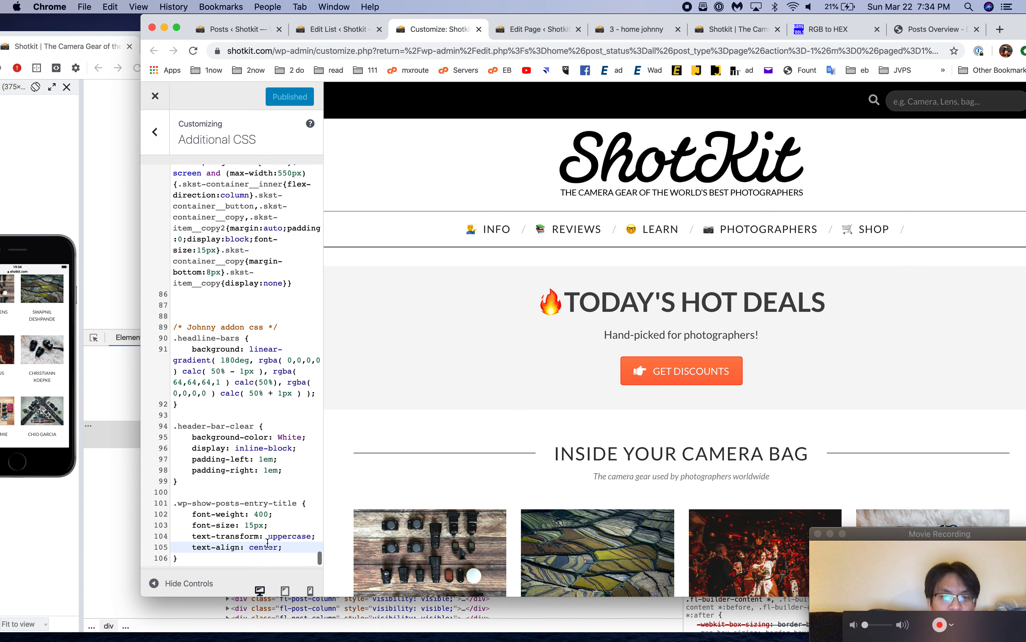
key(Return)
text(margin-bottoms: 20pxl;)
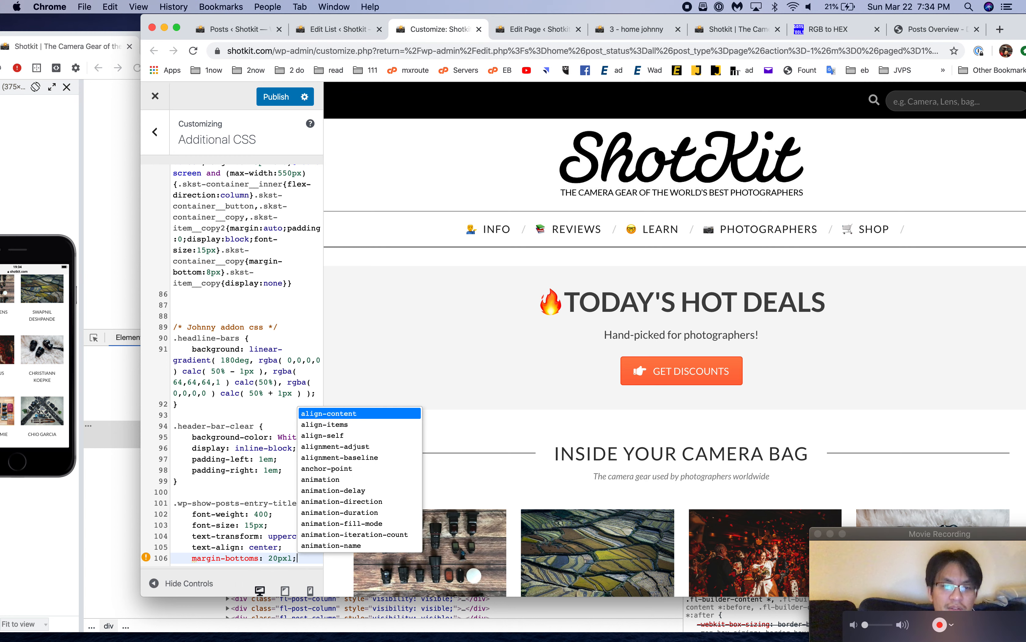
key(Left)
key(BackSpace)
click(278, 98)
click(662, 31)
scroll(722, 207, down, 4)
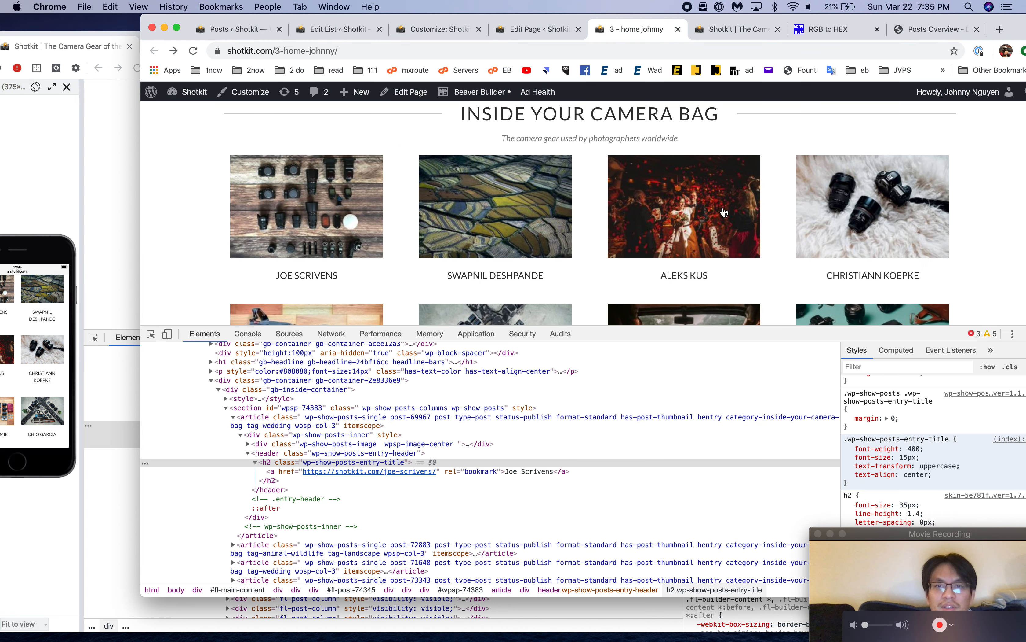
key(super+r)
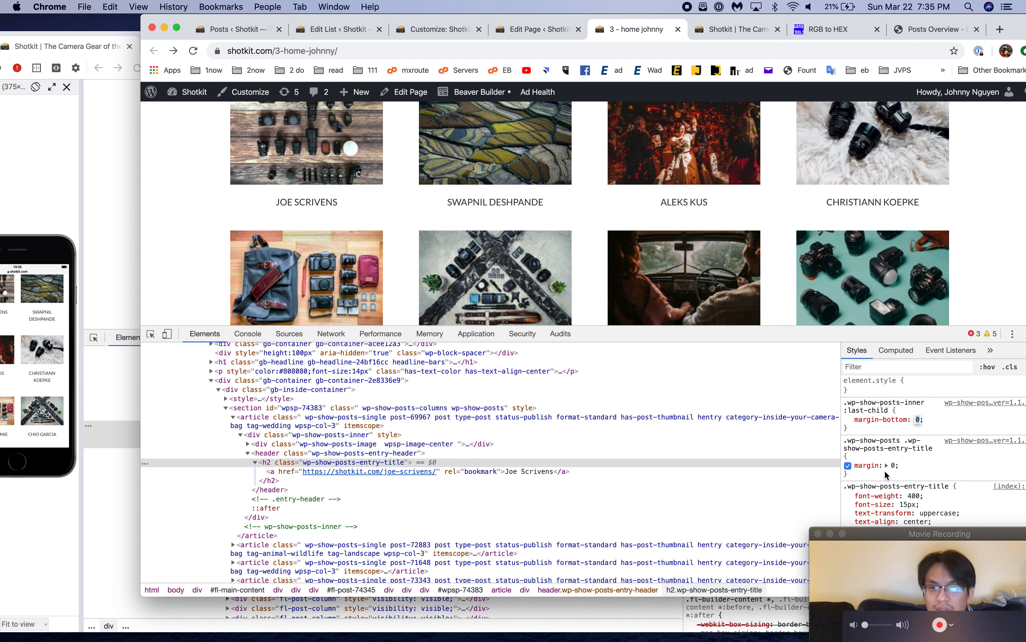
scroll(887, 471, down, 2)
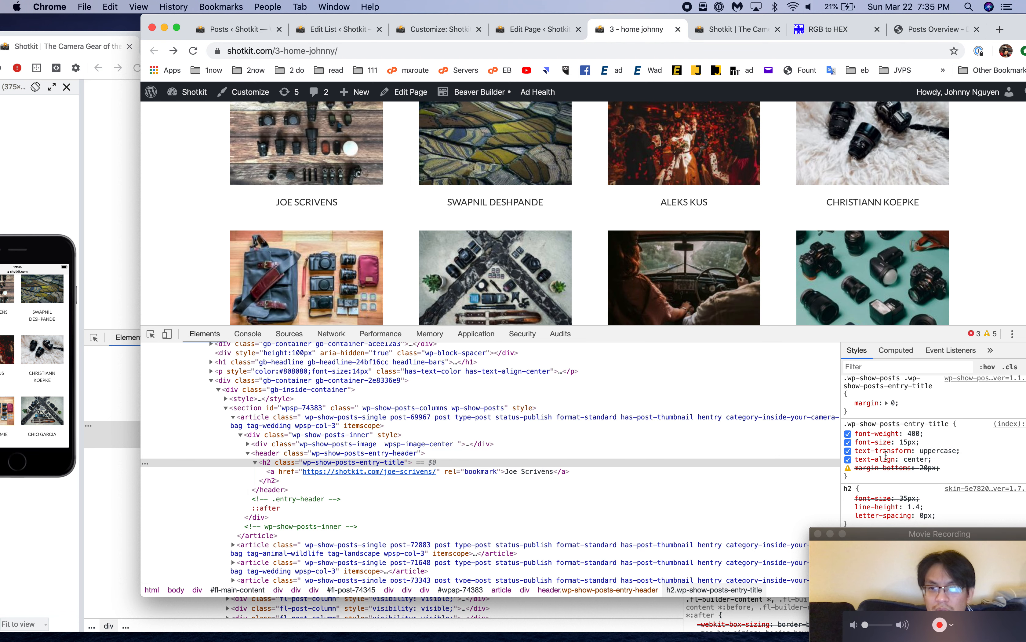
Step: Correct the property name to margin-bottom in Additional CSS, publish, and reload the 3 - home johnny page
click(548, 30)
click(441, 30)
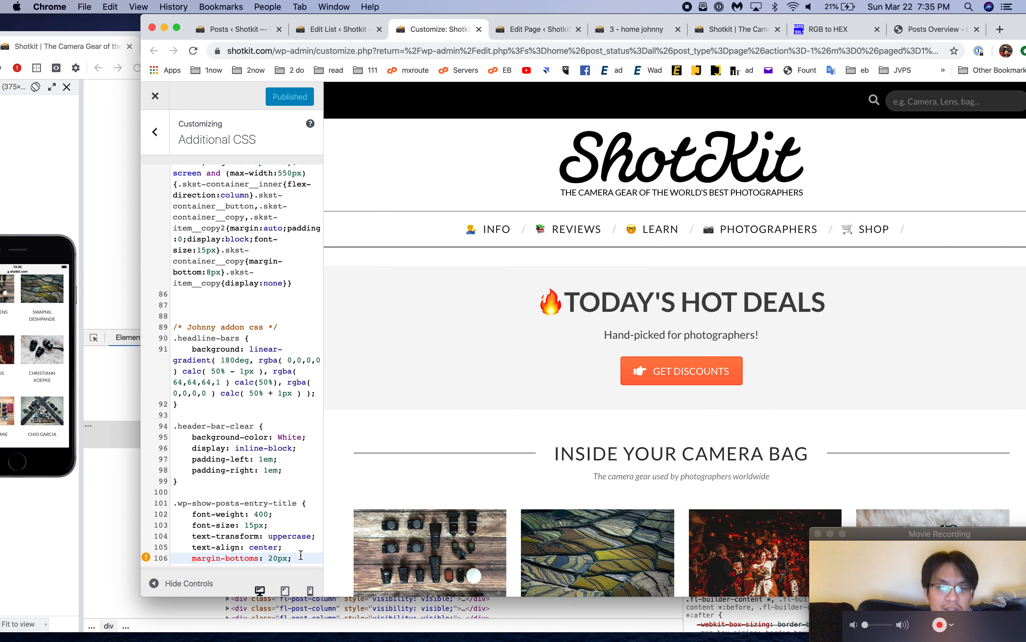
click(257, 556)
key(BackSpace)
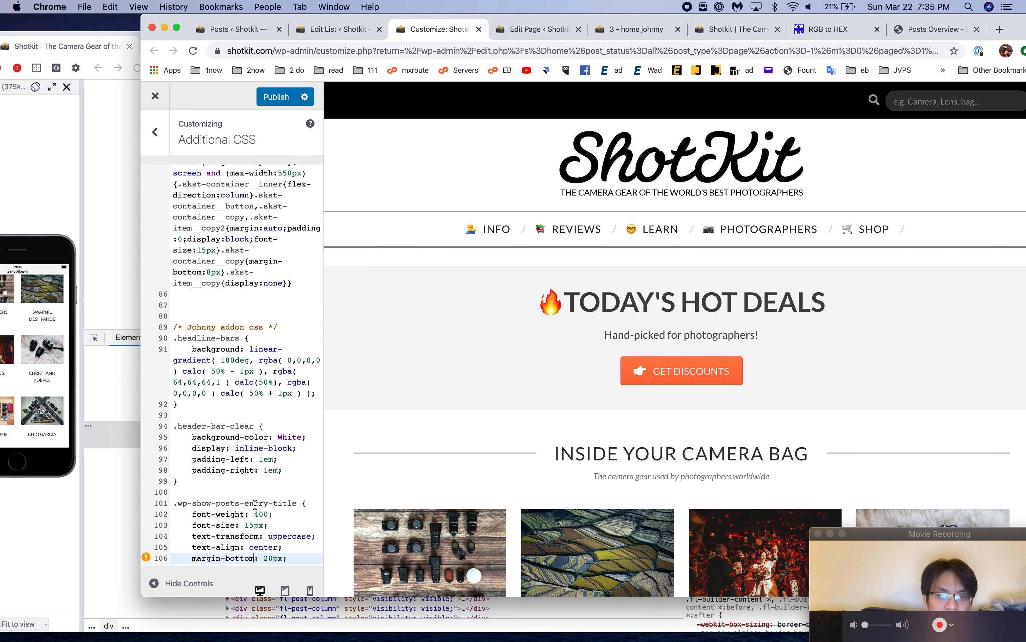
click(283, 100)
click(642, 30)
key(super+r)
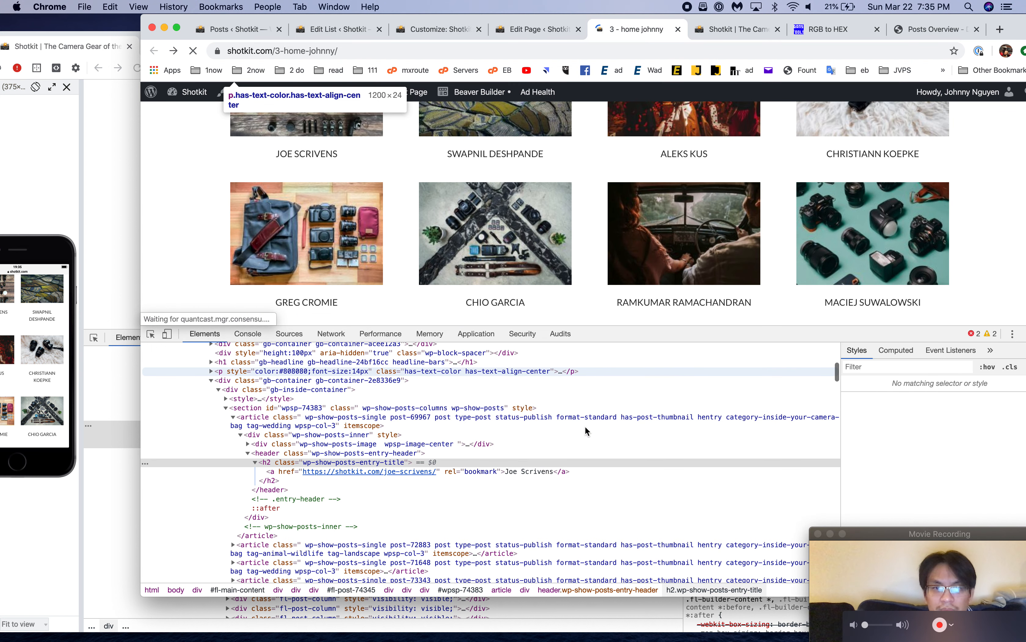
scroll(910, 464, down, 2)
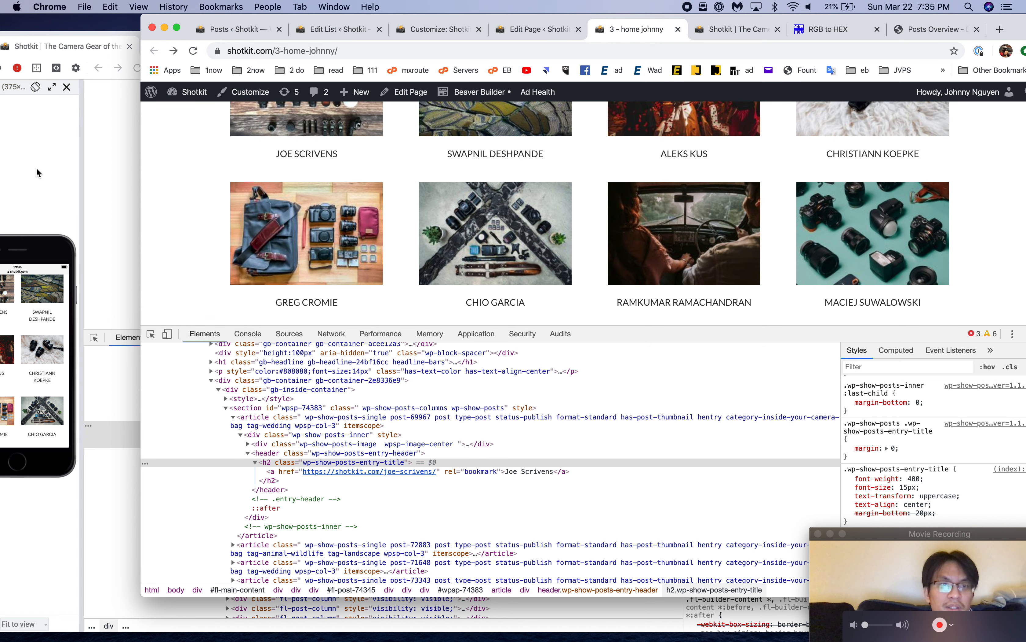
Step: Look through the Home - inside your camera bag list's image, content, additional and post settings for a spacing option
click(109, 163)
click(340, 24)
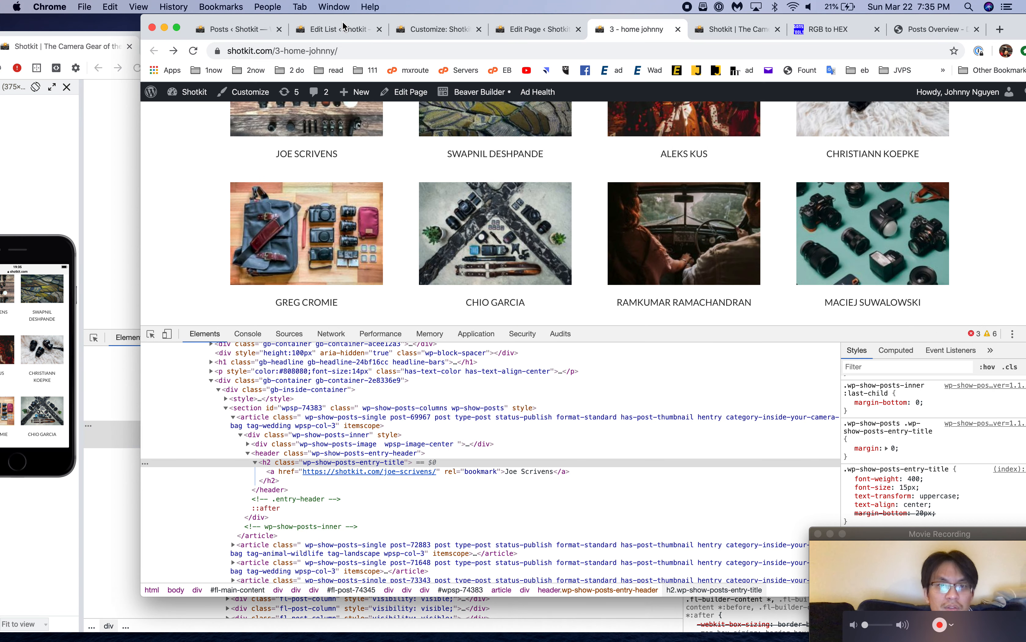
click(342, 24)
click(325, 297)
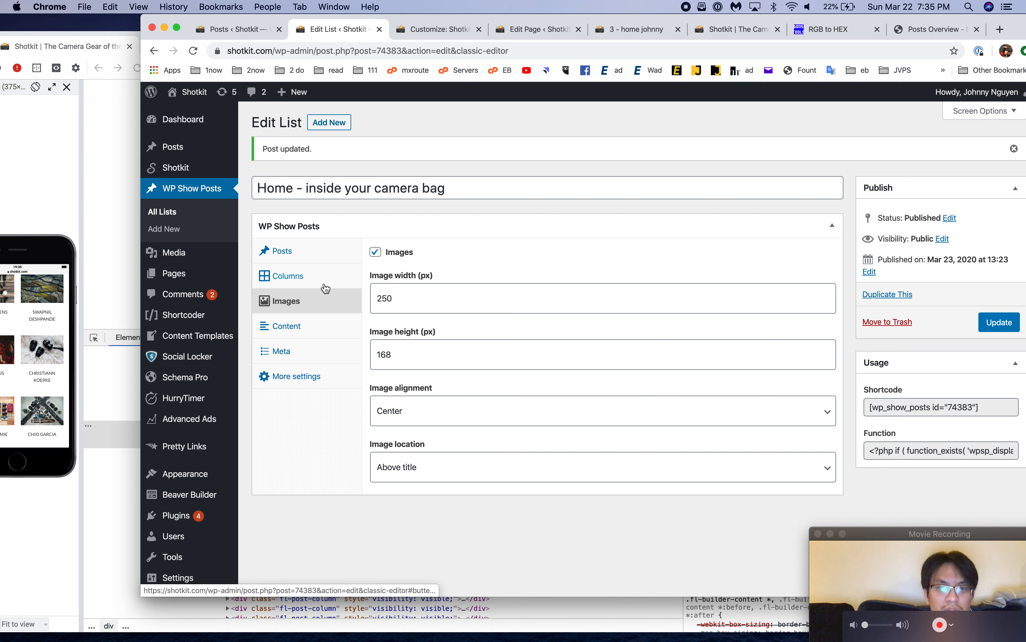
click(323, 344)
click(324, 333)
scroll(323, 373, down, 3)
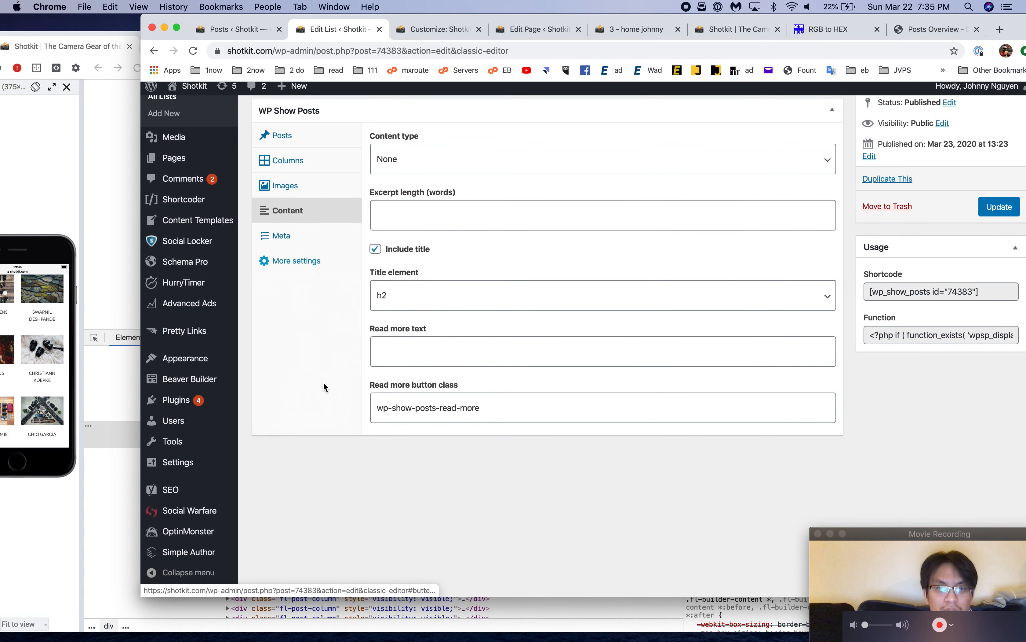
click(318, 271)
scroll(318, 302, down, 5)
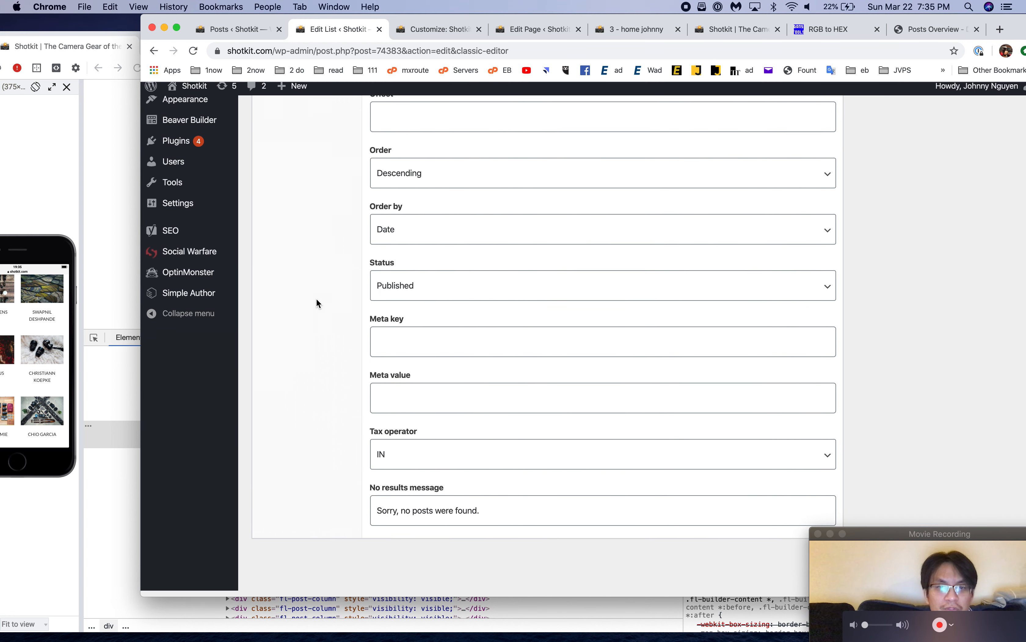
scroll(315, 299, up, 10)
click(313, 289)
click(315, 301)
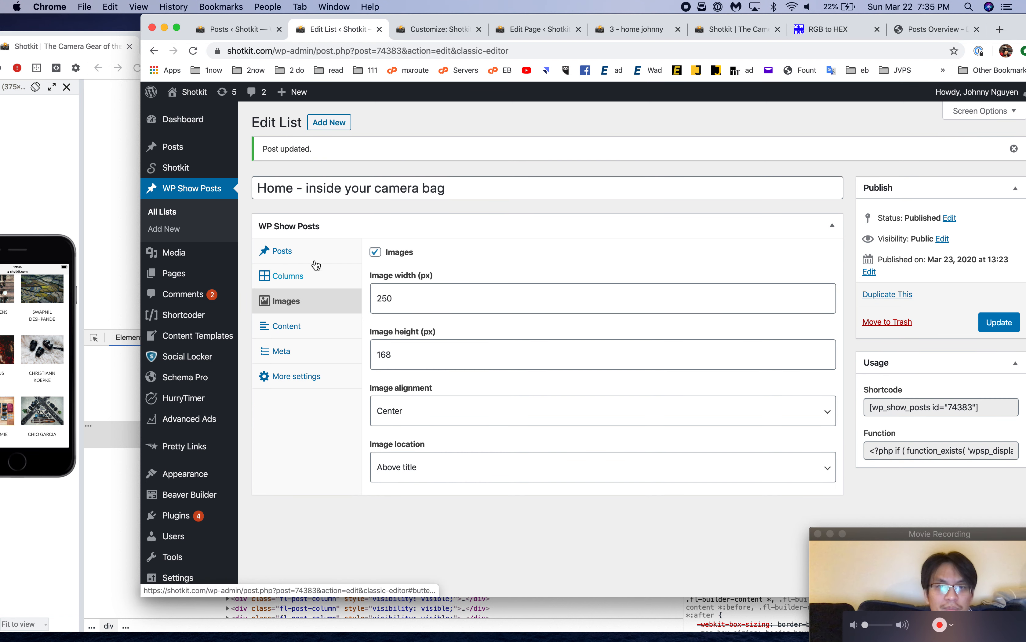
click(316, 255)
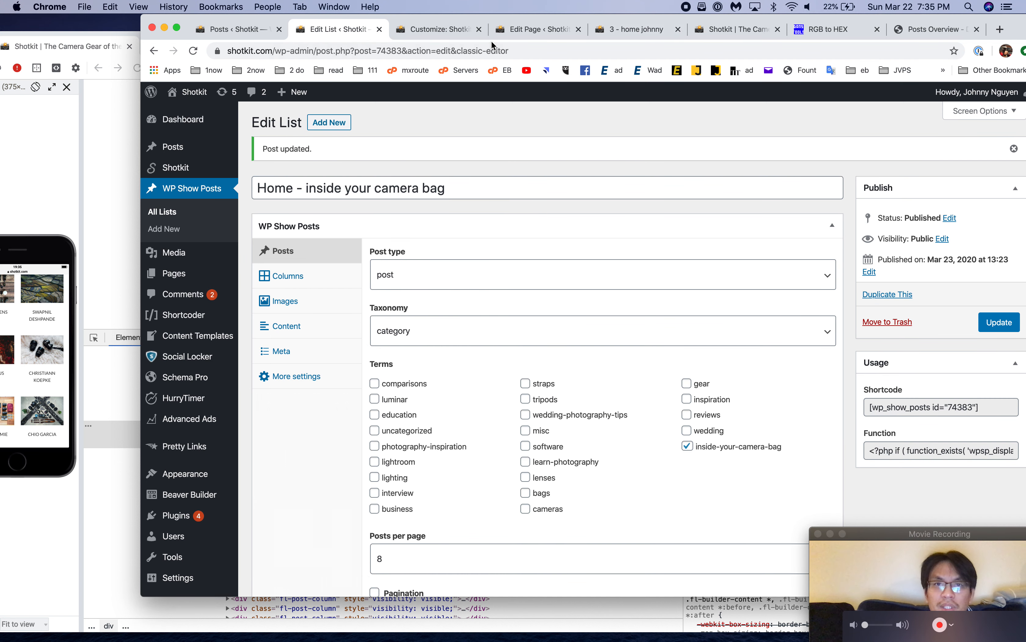
Step: Add !important to the margin-bottom: 20px declaration in Additional CSS, publish, and reload the 3 - home johnny page
click(446, 33)
scroll(260, 495, down, 1)
click(283, 547)
text(!important;)
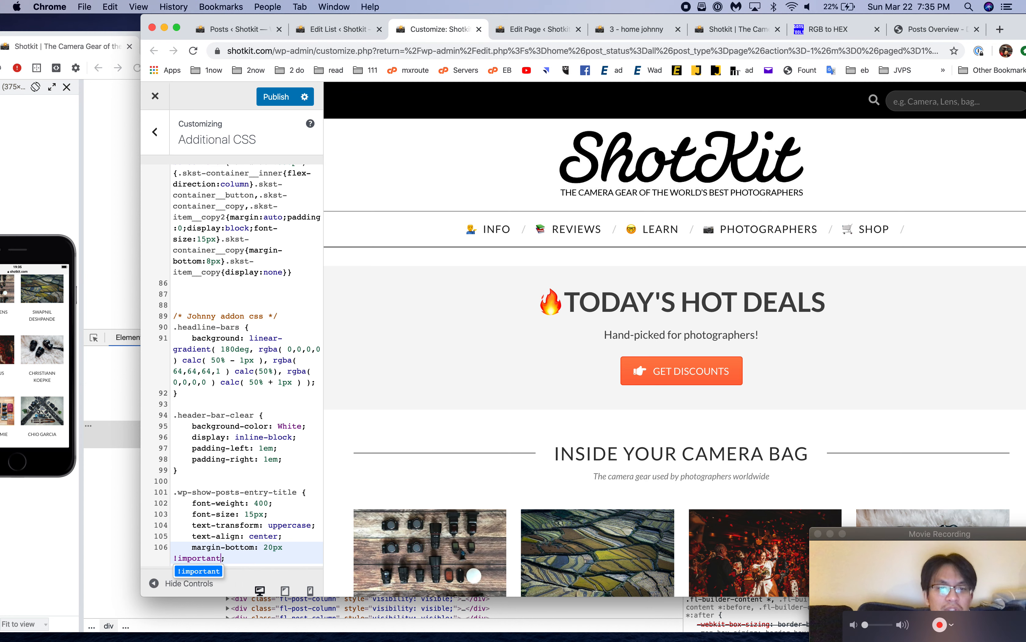
key(Return)
click(277, 95)
click(658, 28)
key(super+r)
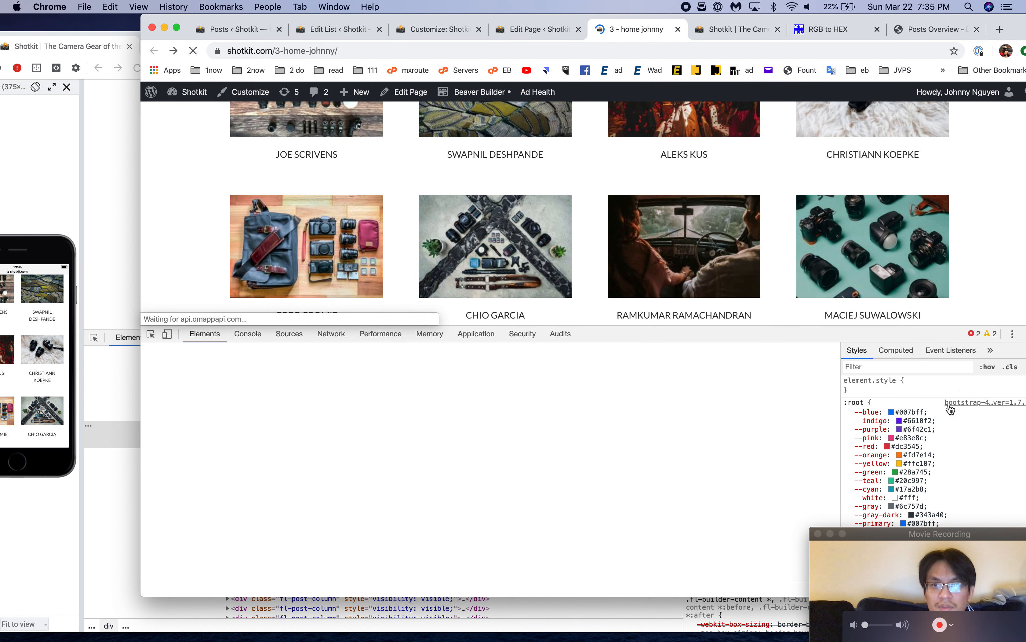
Step: Inspect a grid title on 3 - home johnny, compare the row spacing with the Beaver Builder home page, and return to Additional CSS
right_click(533, 159)
click(749, 38)
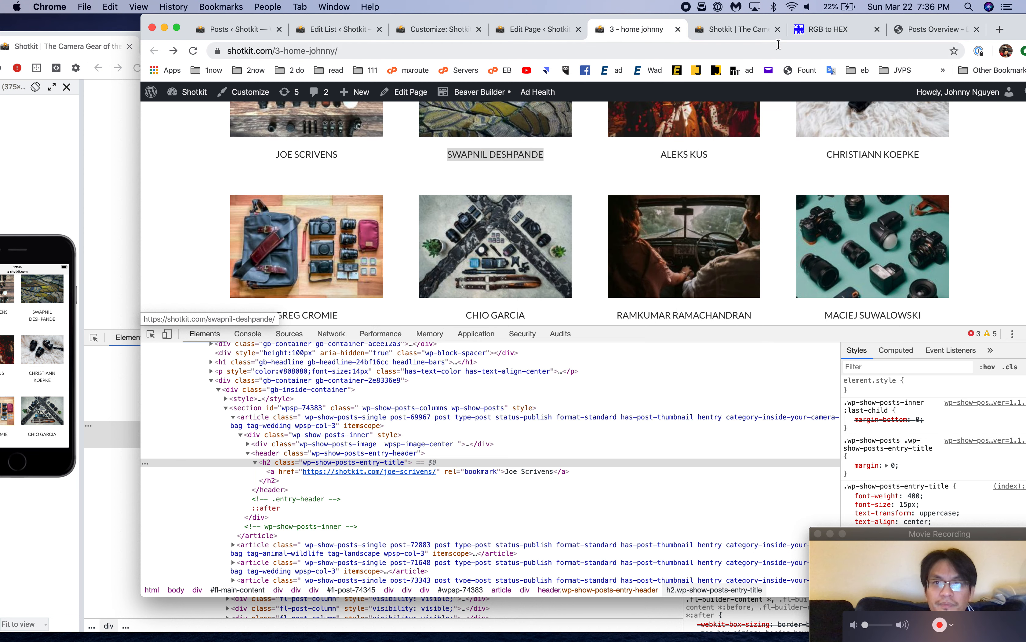
click(749, 38)
click(653, 31)
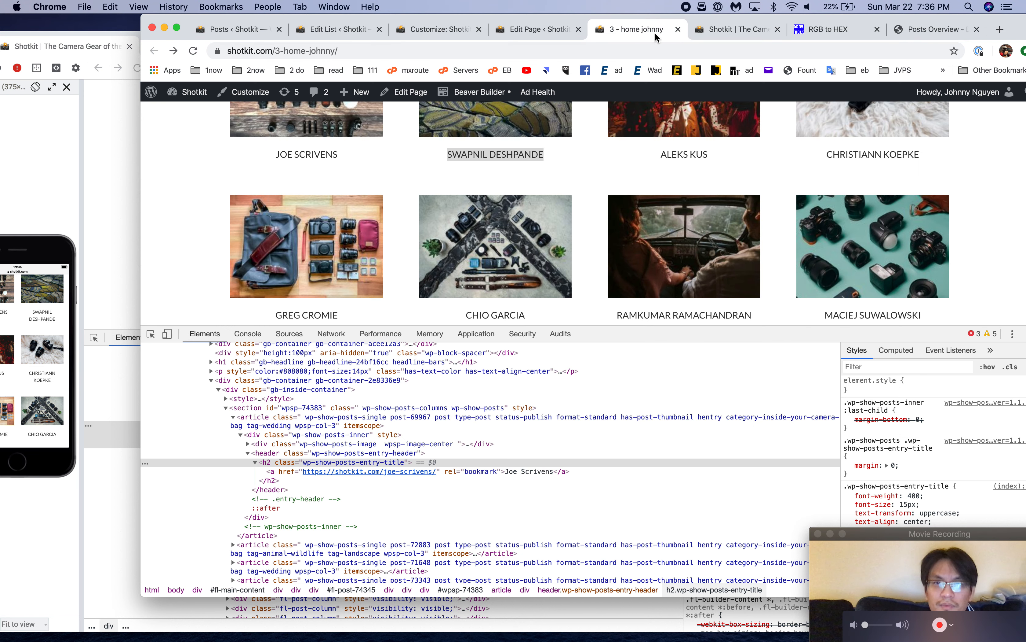
click(438, 32)
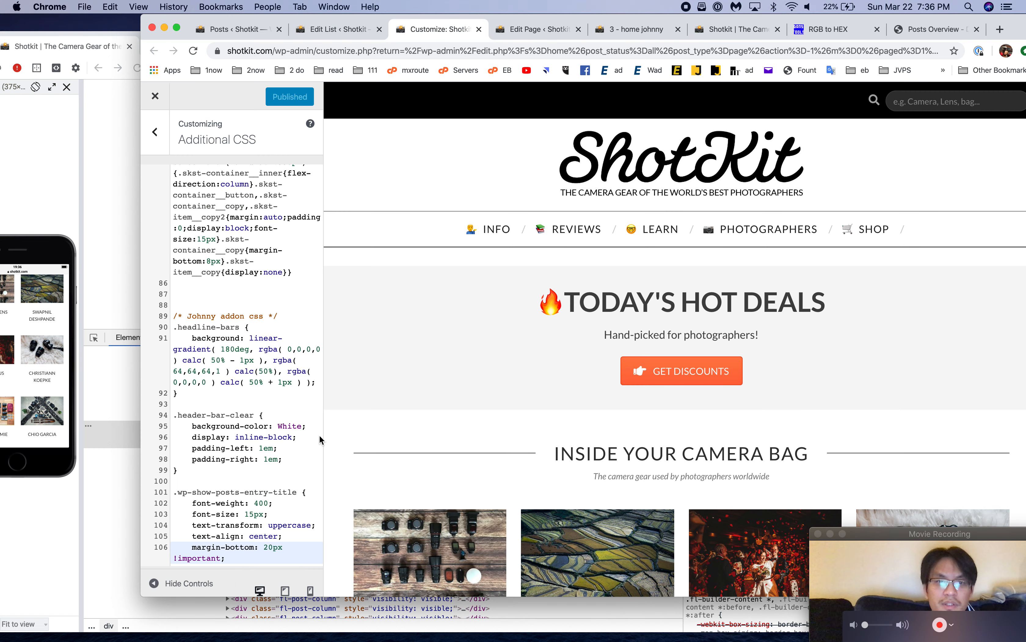
Step: Reload the 3 - home johnny page and compare its grid row spacing with the Beaver Builder home page
click(290, 97)
click(612, 34)
key(super+r)
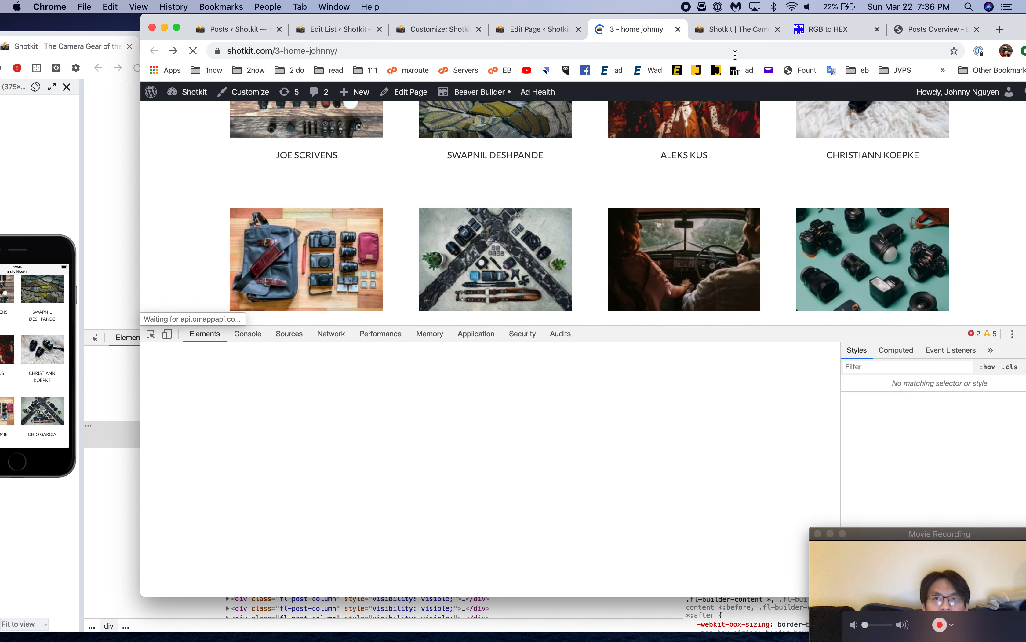
click(738, 30)
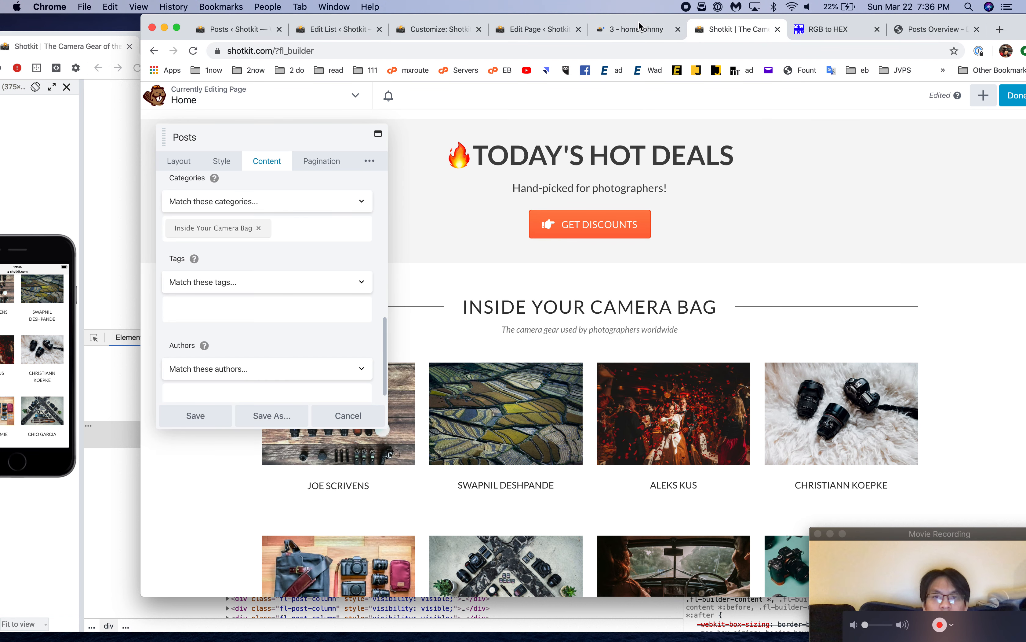
click(639, 26)
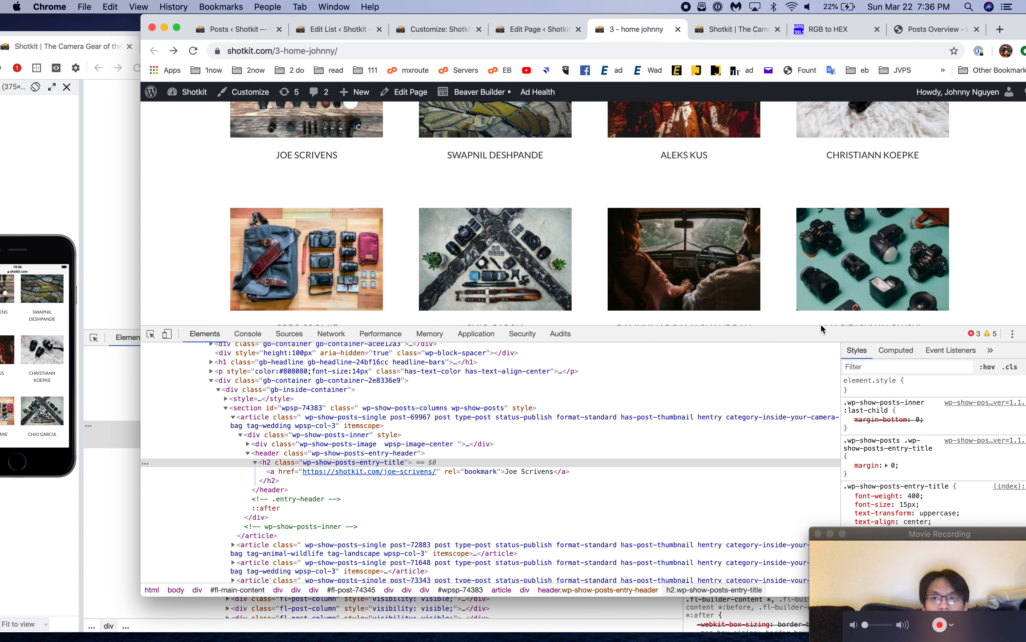
Step: Close the developer tools on 3 - home johnny and review the page from the camera bag grid up to the header
mouse_move(1000, 41)
mouse_down()
mouse_move(939, 40)
mouse_move(999, 34)
mouse_up()
key(super+alt+i)
scroll(857, 322, up, 15)
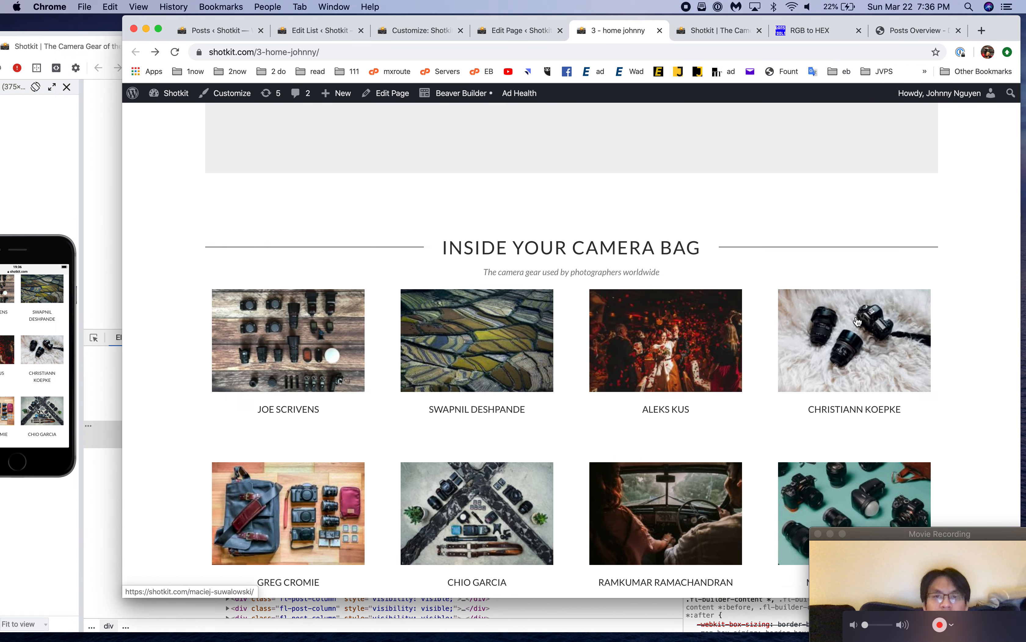
scroll(857, 321, down, 6)
scroll(857, 322, up, 7)
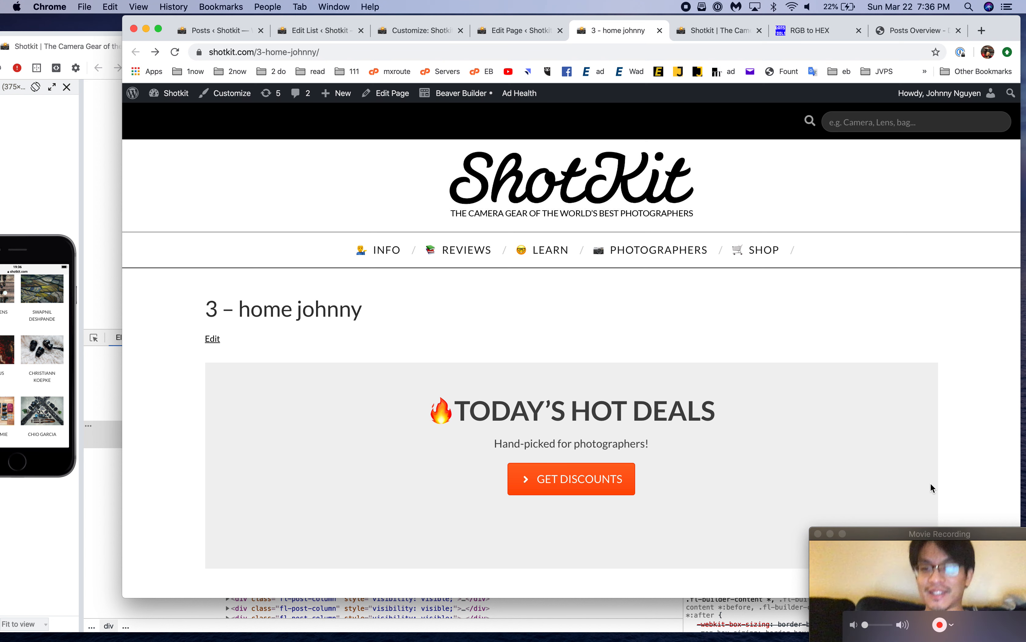
click(996, 629)
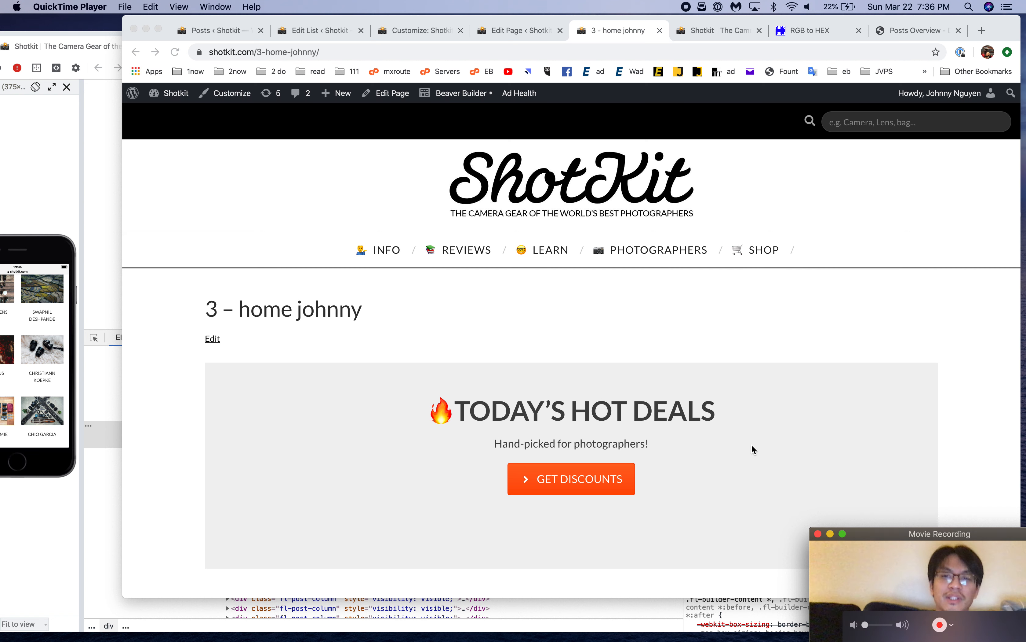
Step: Switch to Blisk, close the developer tools on 3 - home johnny, and review its Inside Your Camera Bag grid
click(101, 130)
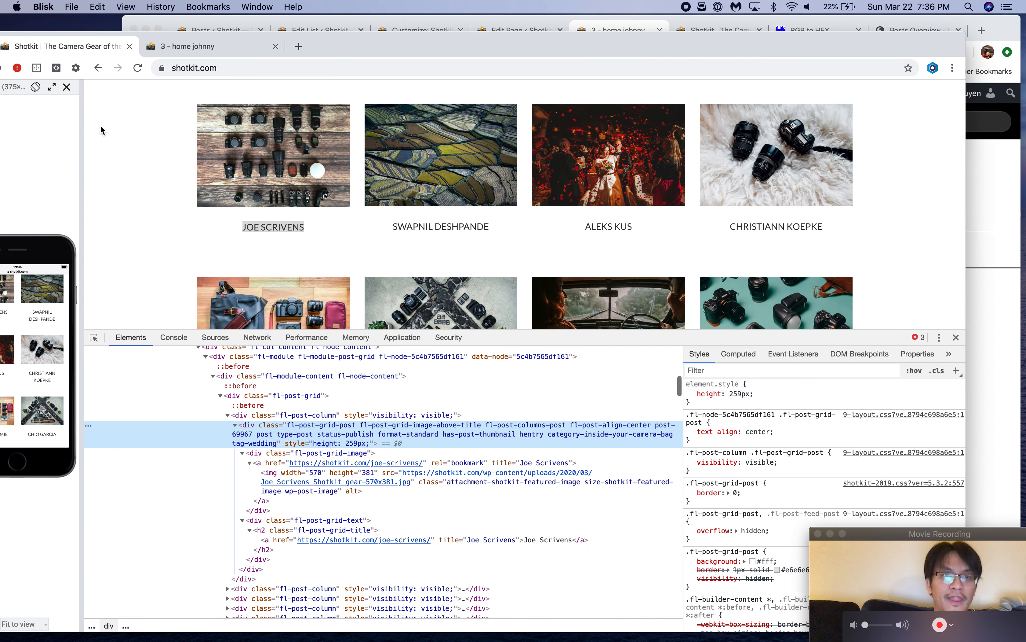
click(199, 56)
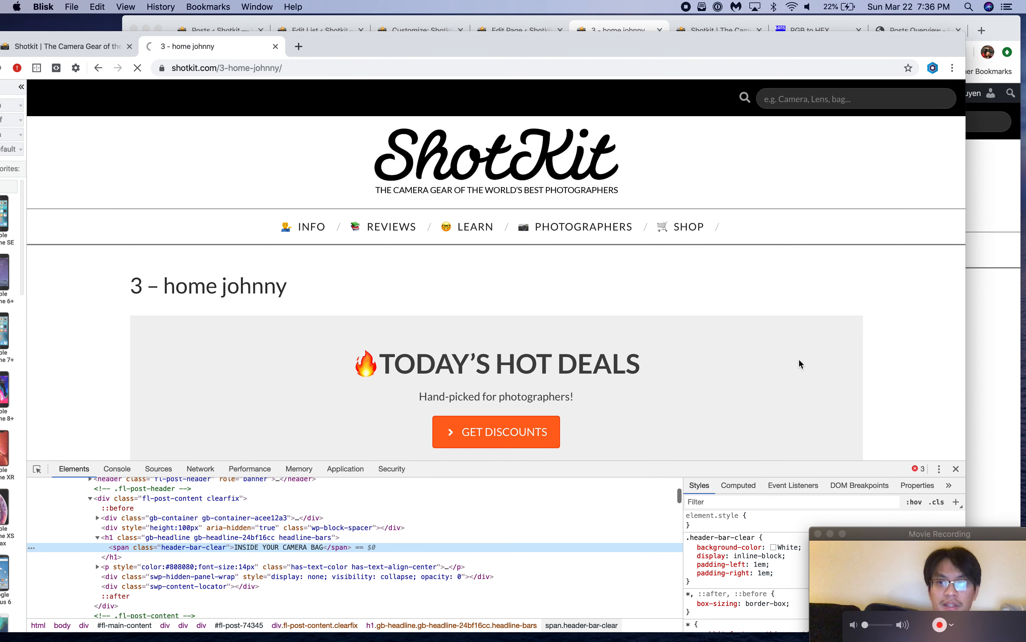
click(956, 468)
scroll(687, 263, down, 10)
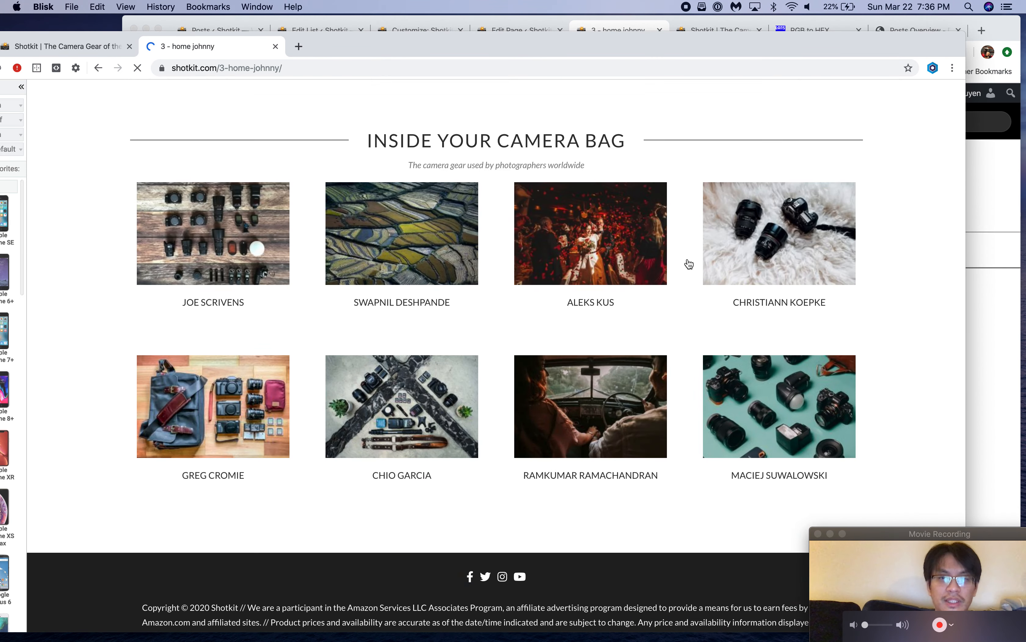
scroll(689, 264, up, 1)
drag(624, 48, 650, 49)
scroll(671, 158, up, 10)
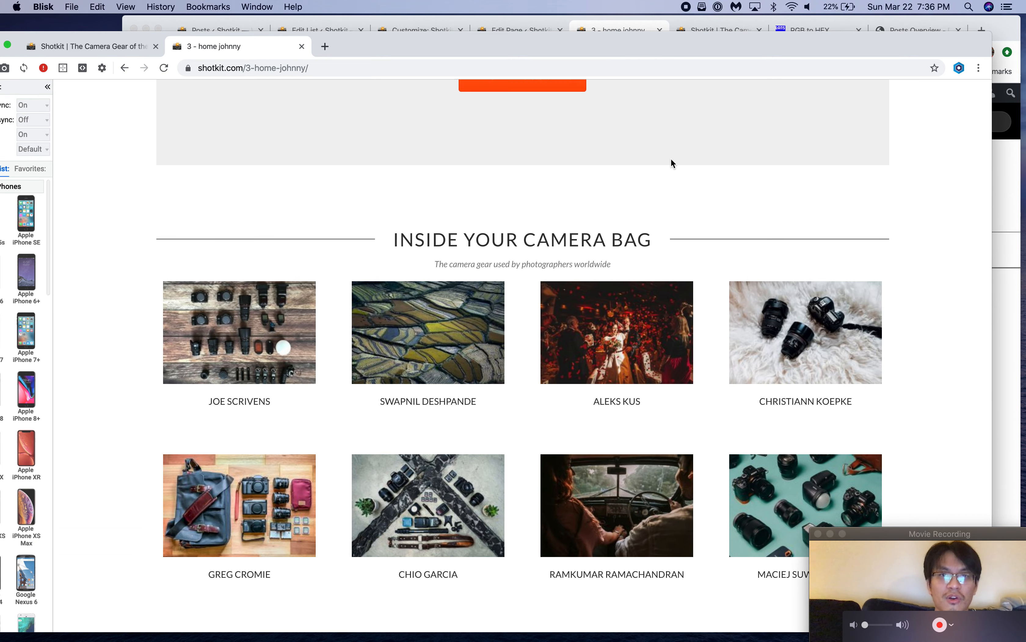
Step: Preview 3 - home johnny on an iPhone 6 in a narrowed device pane and compare it with the live home page
click(148, 50)
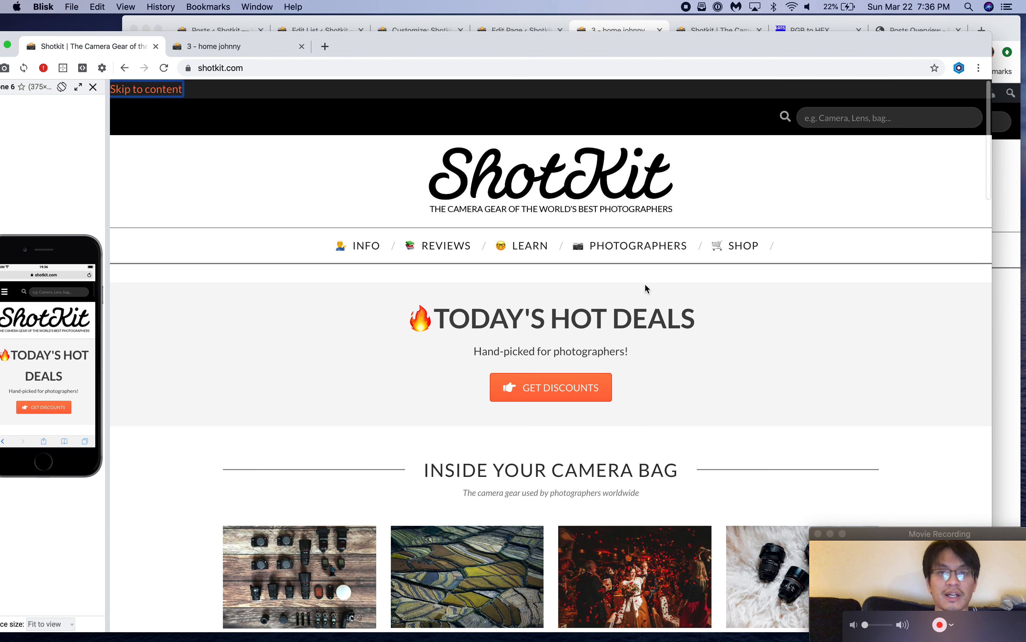
click(246, 48)
drag(422, 46, 447, 45)
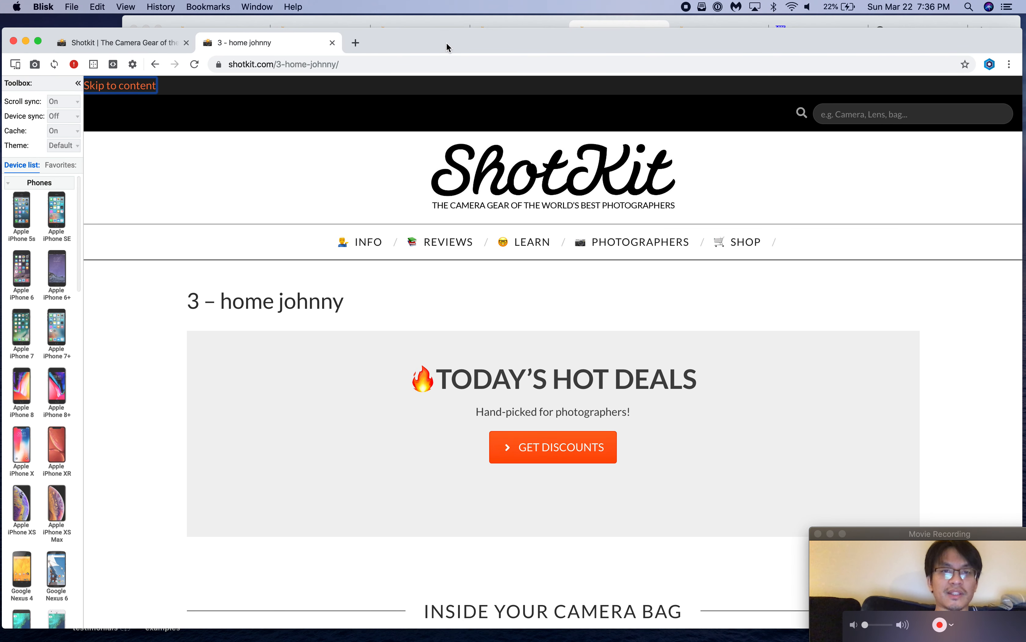
click(21, 268)
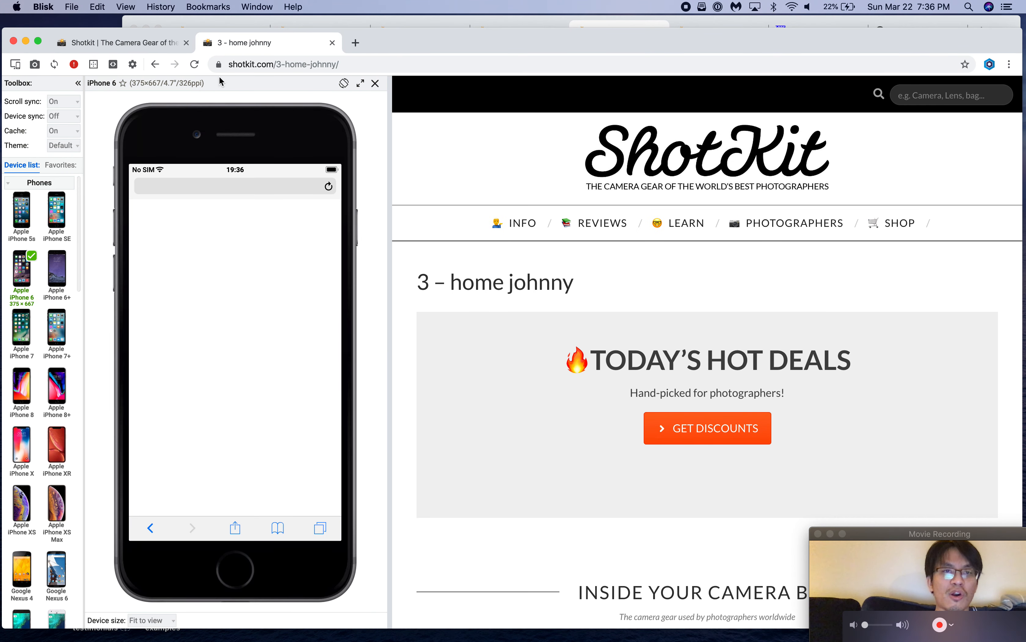
drag(388, 133, 216, 121)
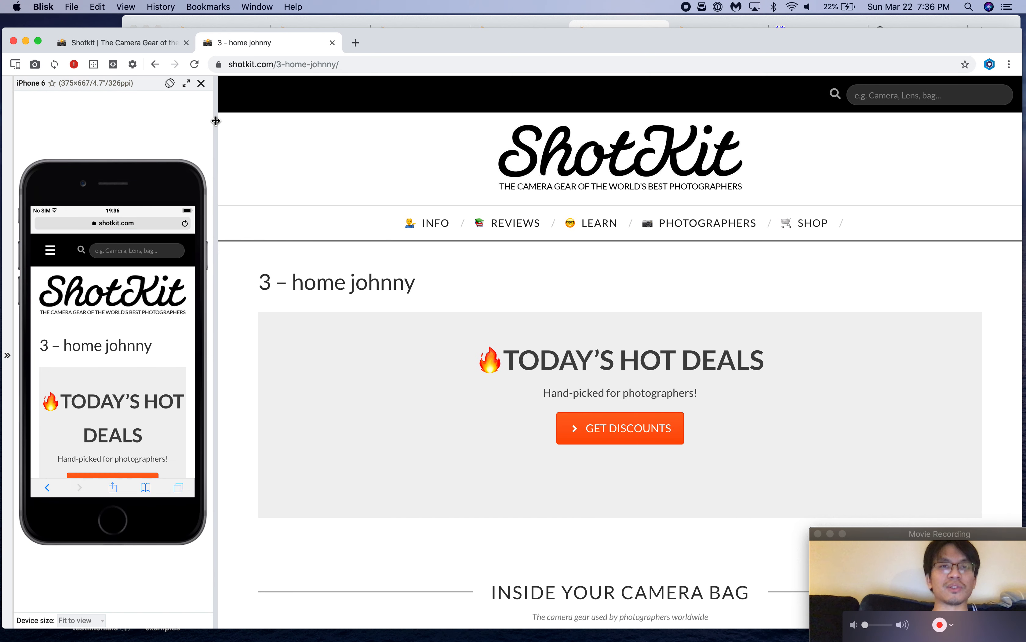
click(150, 46)
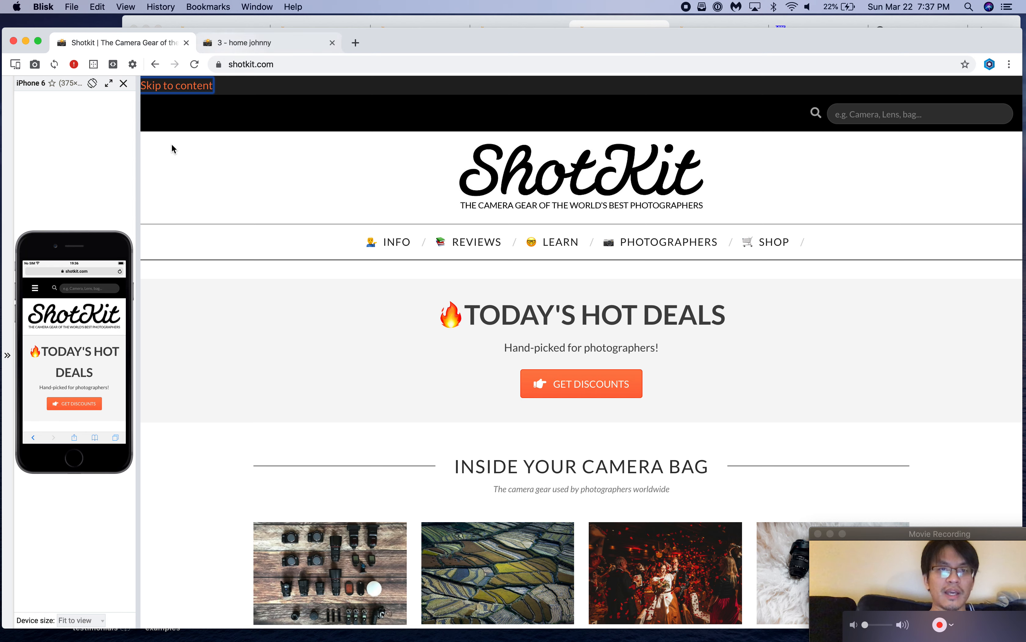
click(243, 42)
Step: Open the Bags reviews page from the site navigation and look through its review grid on desktop and iPhone 6
mouse_move(483, 237)
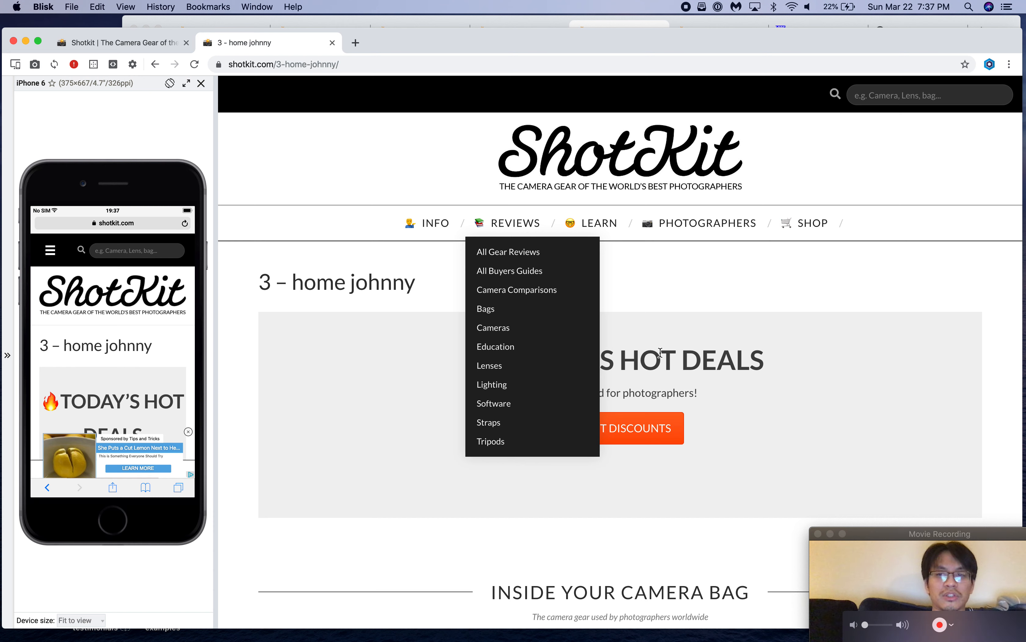
click(994, 629)
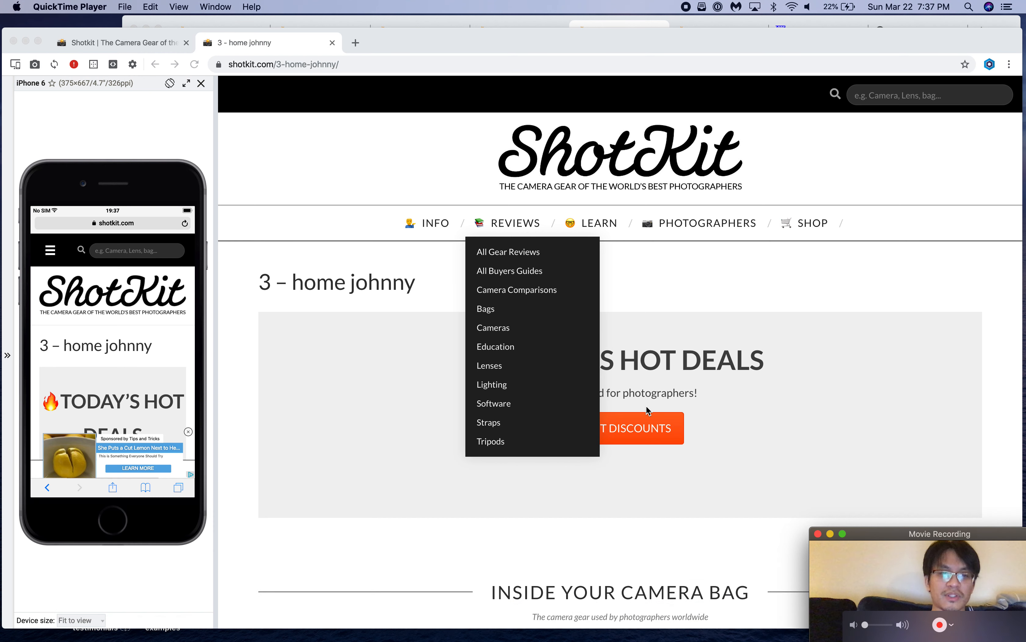
click(487, 312)
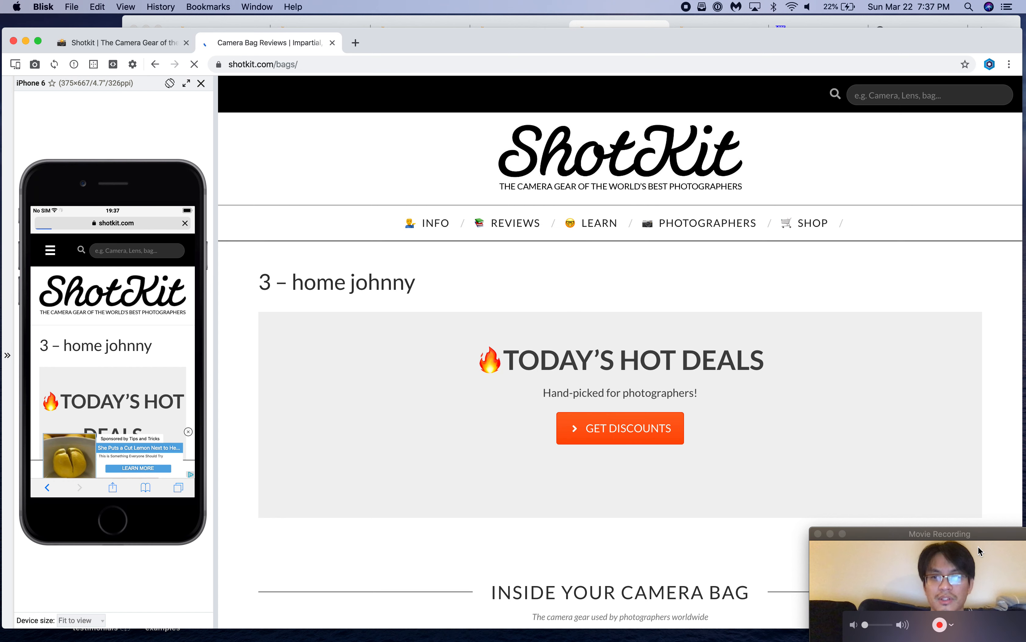
click(979, 535)
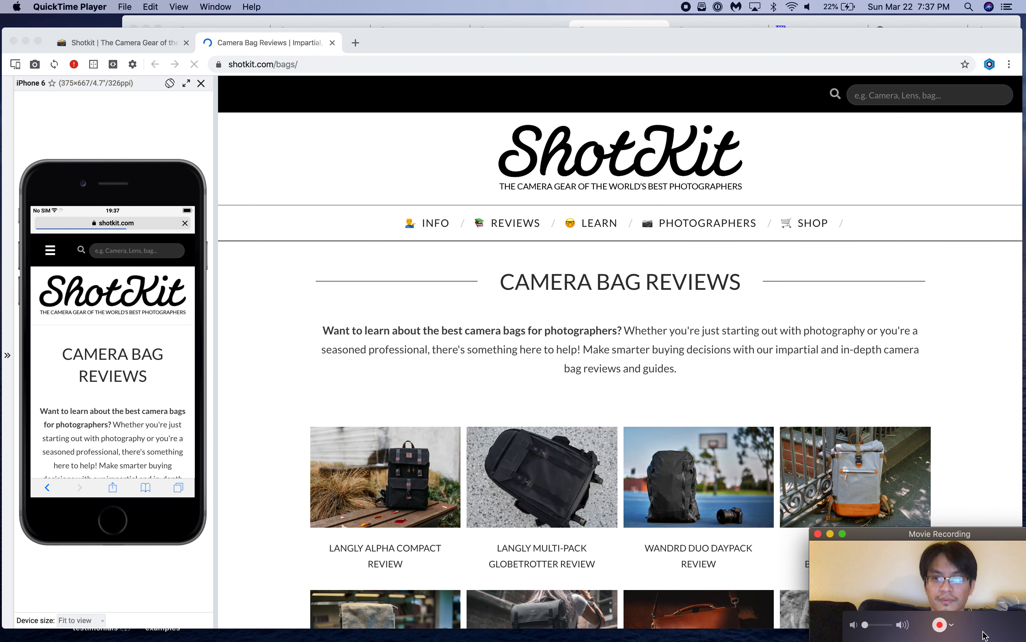
scroll(583, 346, down, 10)
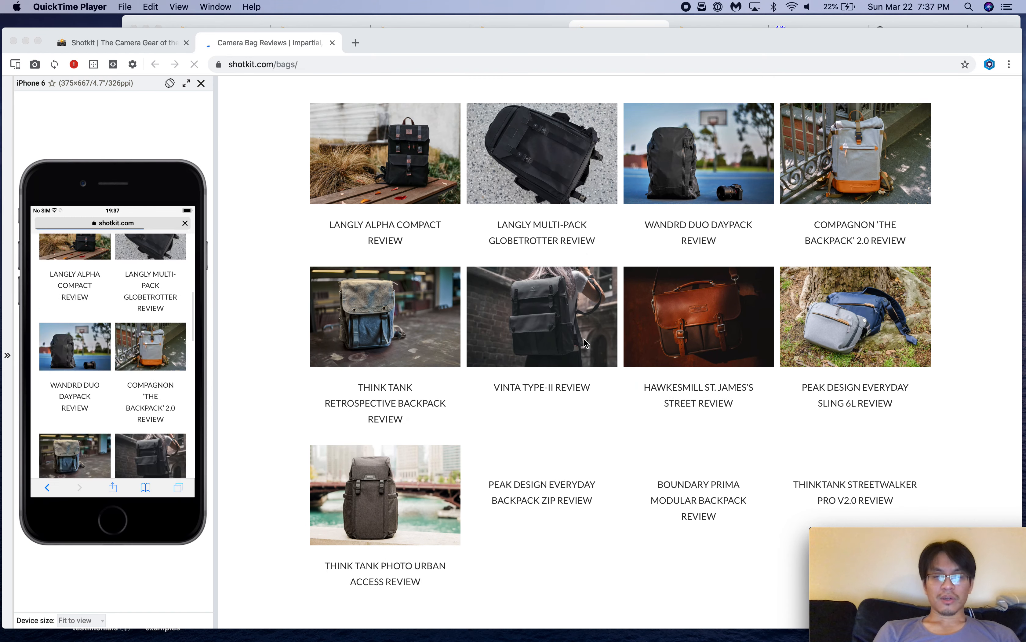
scroll(588, 335, down, 7)
scroll(552, 276, up, 15)
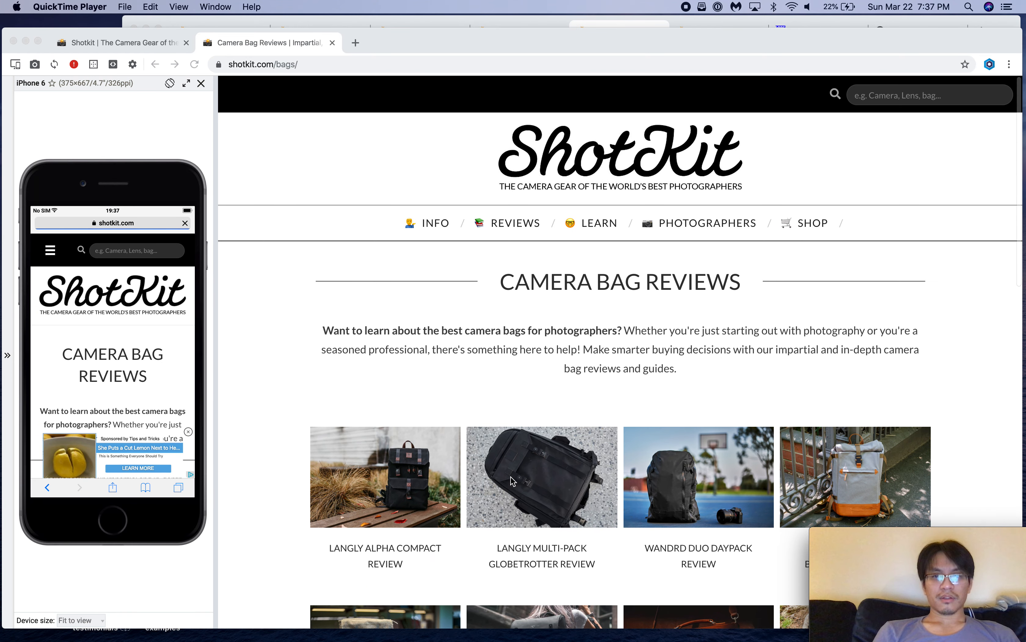
Step: Open the Langly Multi-Pack Globetrotter review and look through its article layout on desktop and iPhone 6
click(528, 461)
mouse_move(558, 227)
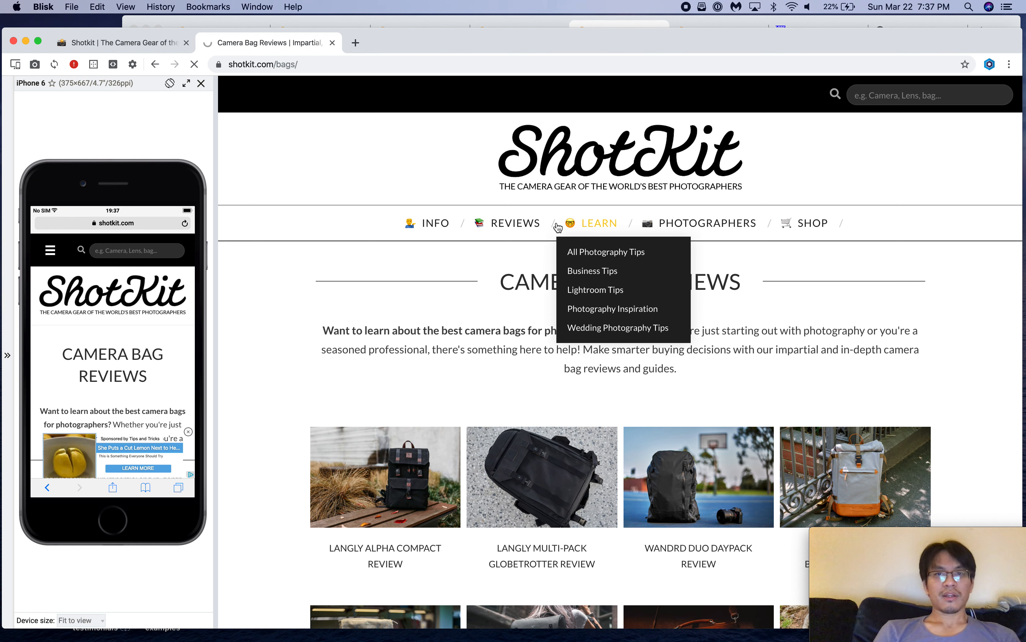
mouse_move(530, 348)
scroll(530, 348, down, 10)
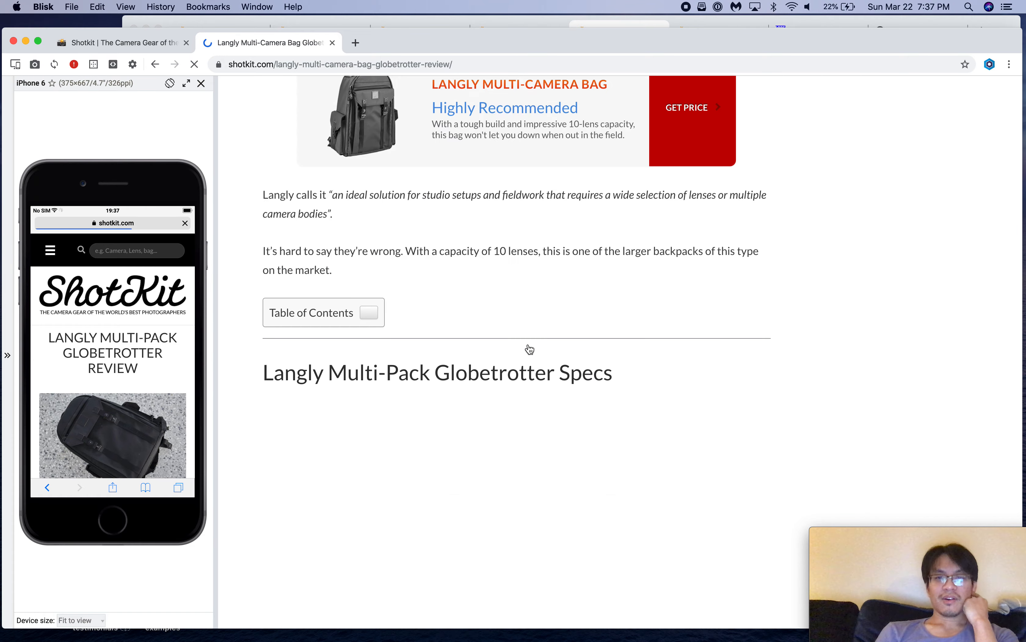
scroll(529, 349, up, 10)
scroll(530, 349, down, 11)
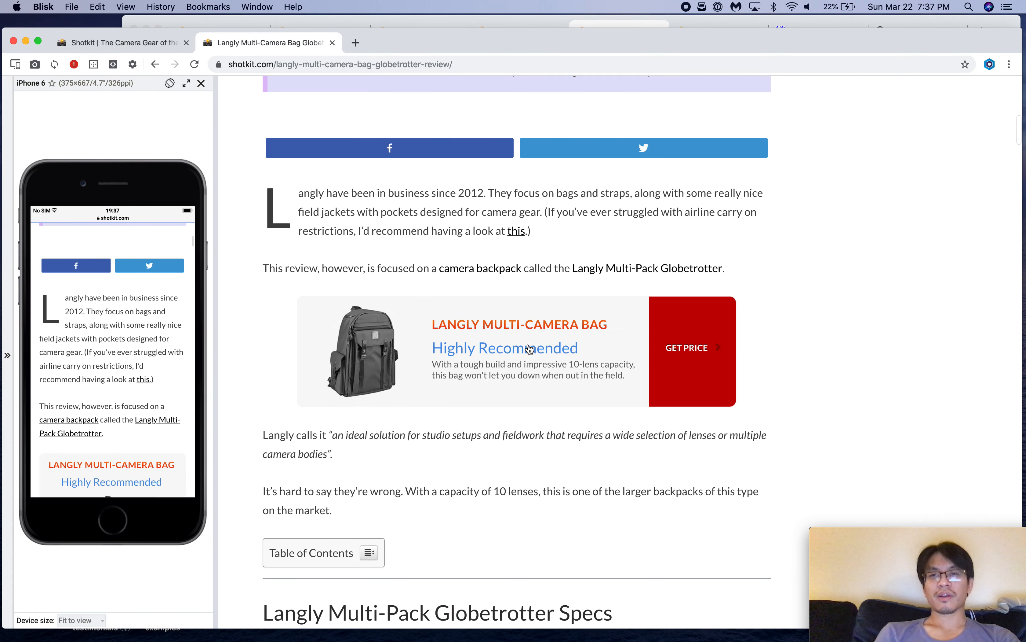
scroll(762, 338, up, 12)
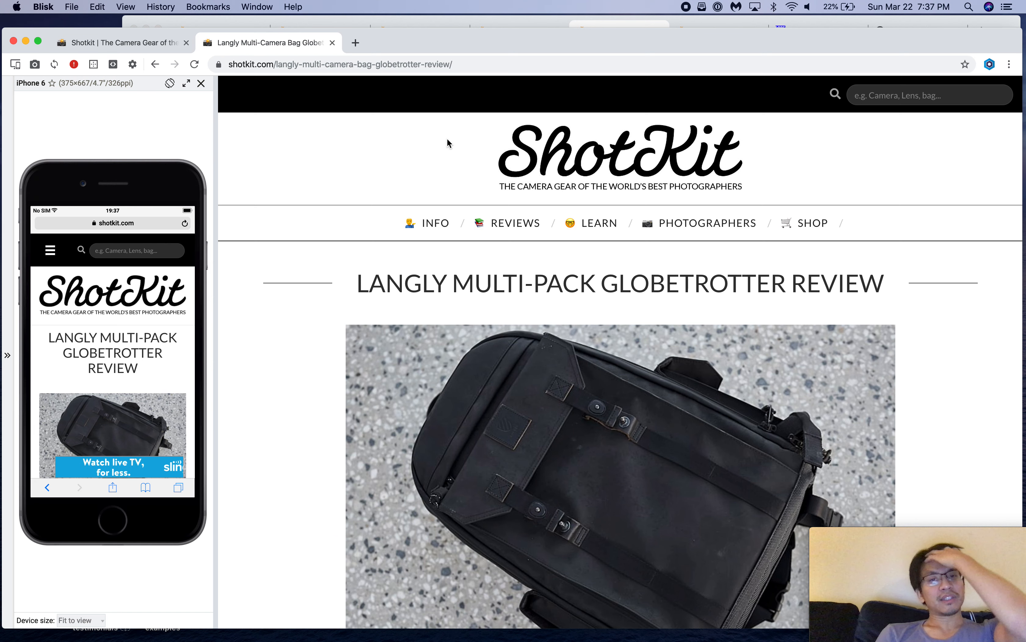
Step: Return to the live Shotkit home page and examine its camera bag, Gear Guides and Learn & Improve sections
click(528, 157)
drag(643, 51, 595, 46)
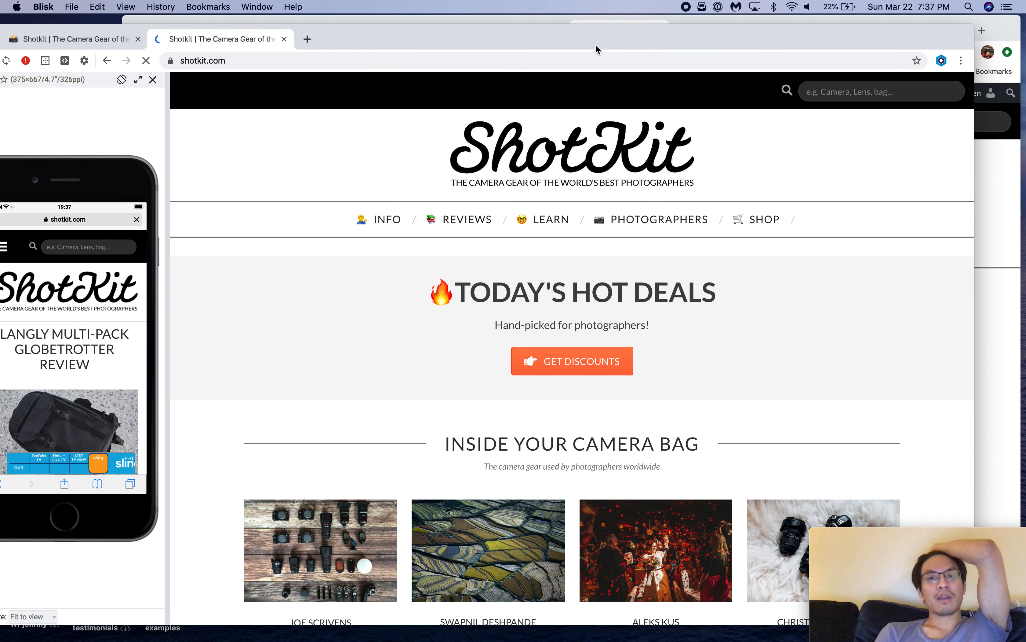
mouse_move(461, 211)
scroll(457, 314, down, 4)
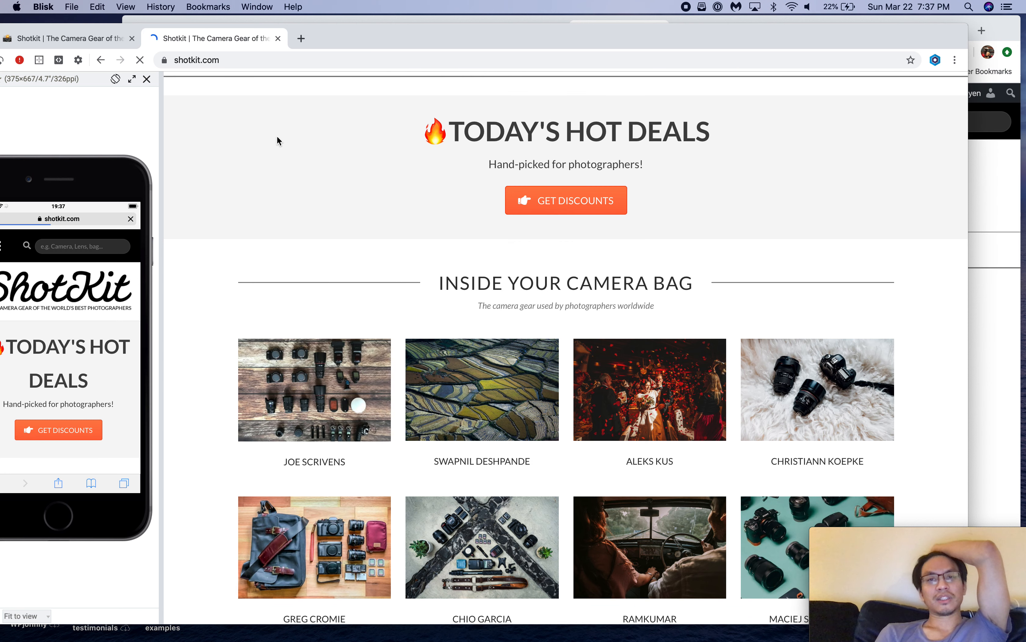
scroll(381, 232, up, 4)
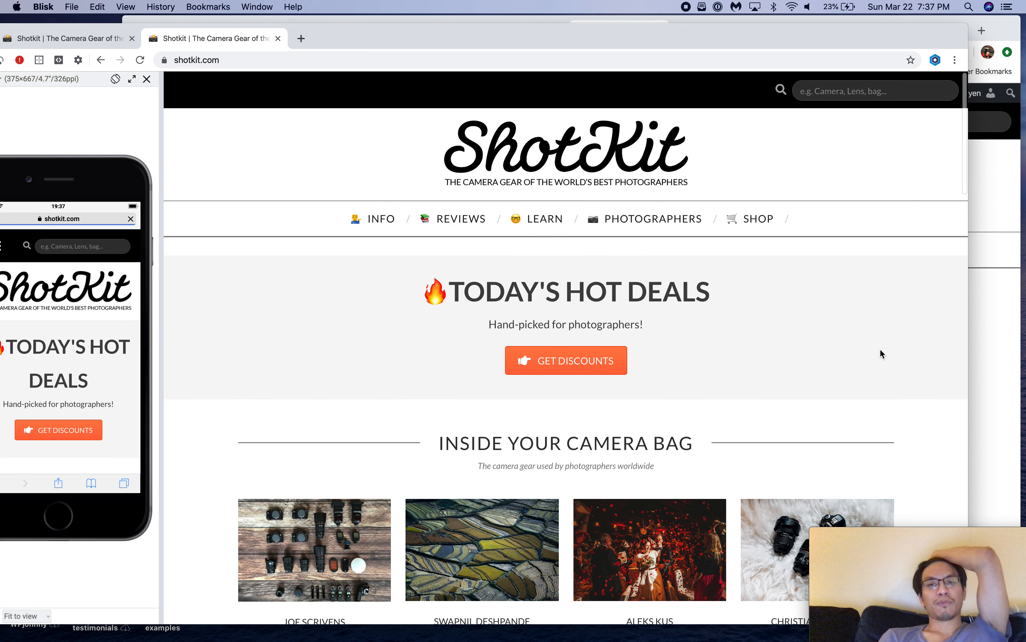
scroll(415, 344, down, 7)
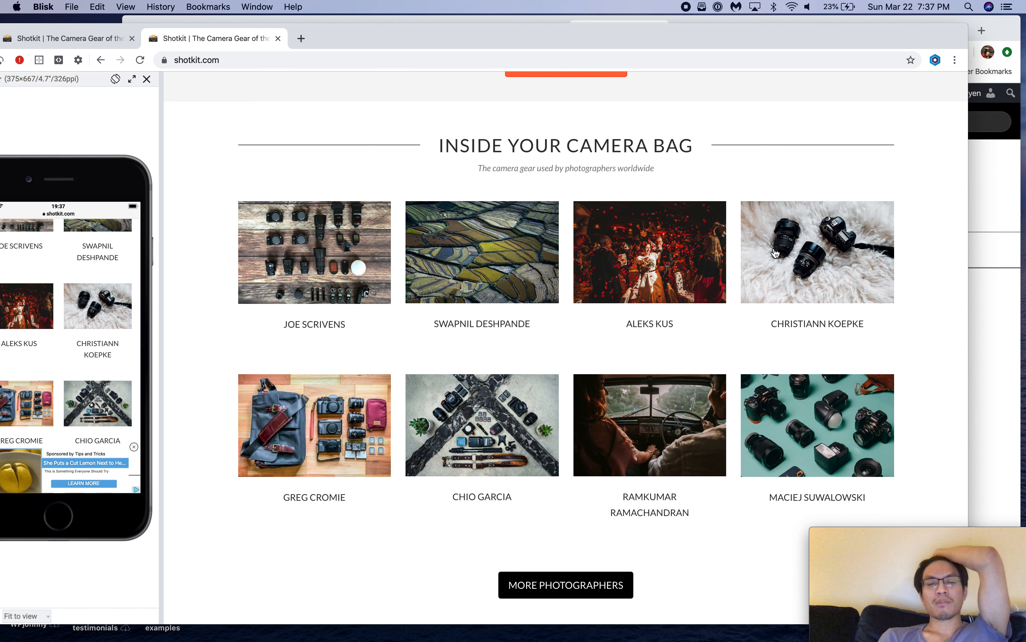
scroll(371, 167, down, 4)
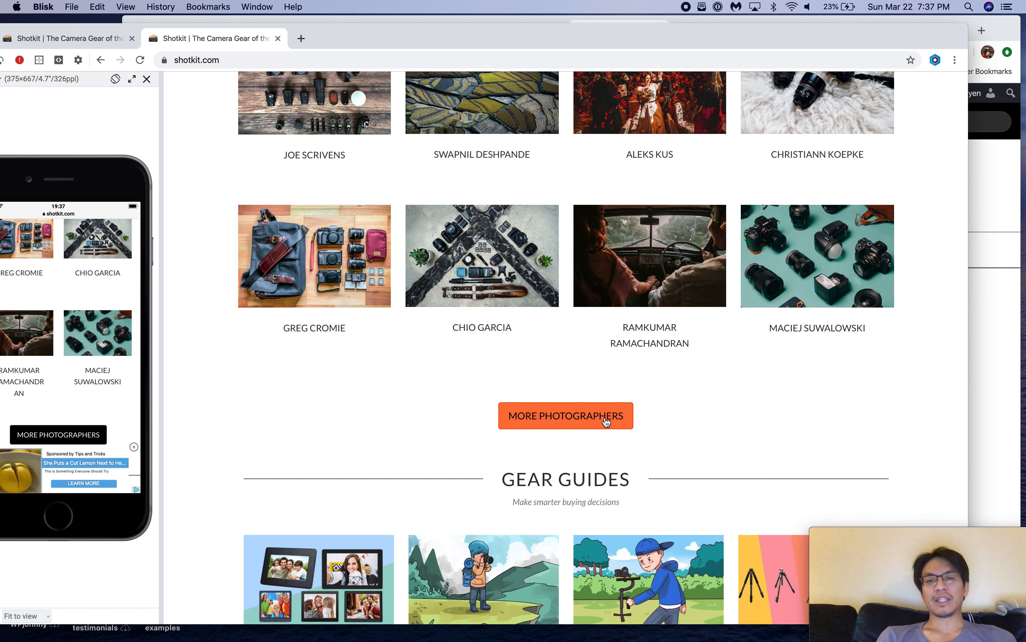
scroll(581, 419, down, 1)
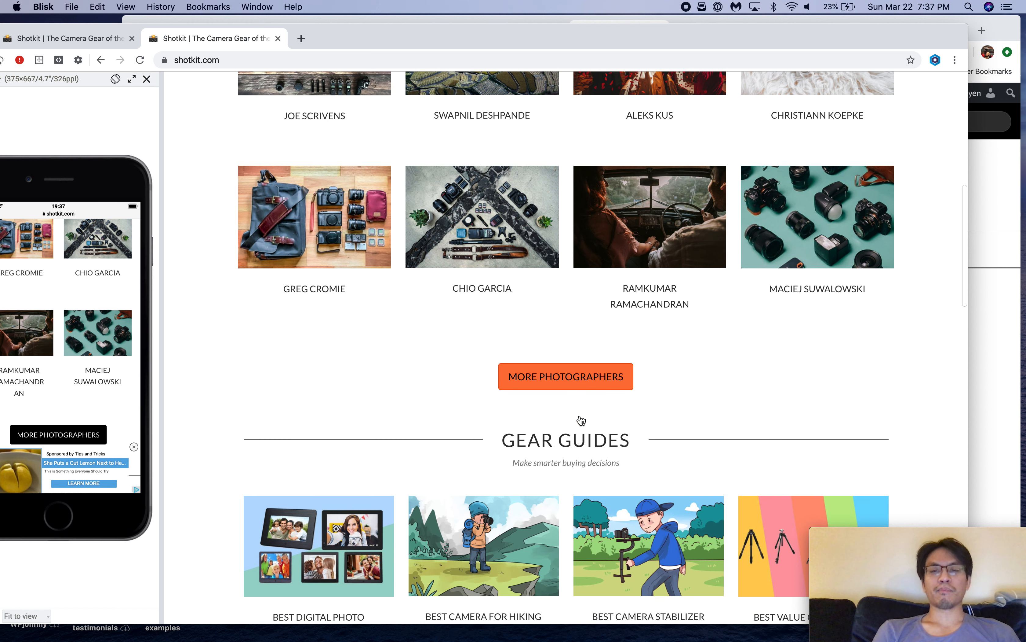
scroll(581, 419, down, 2)
scroll(579, 418, down, 10)
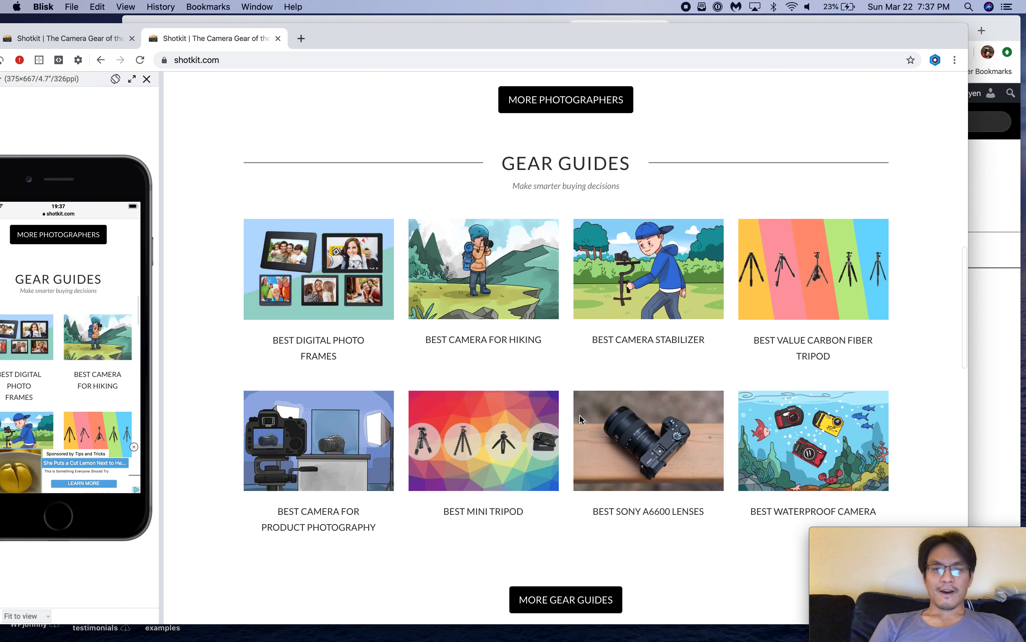
scroll(580, 416, down, 18)
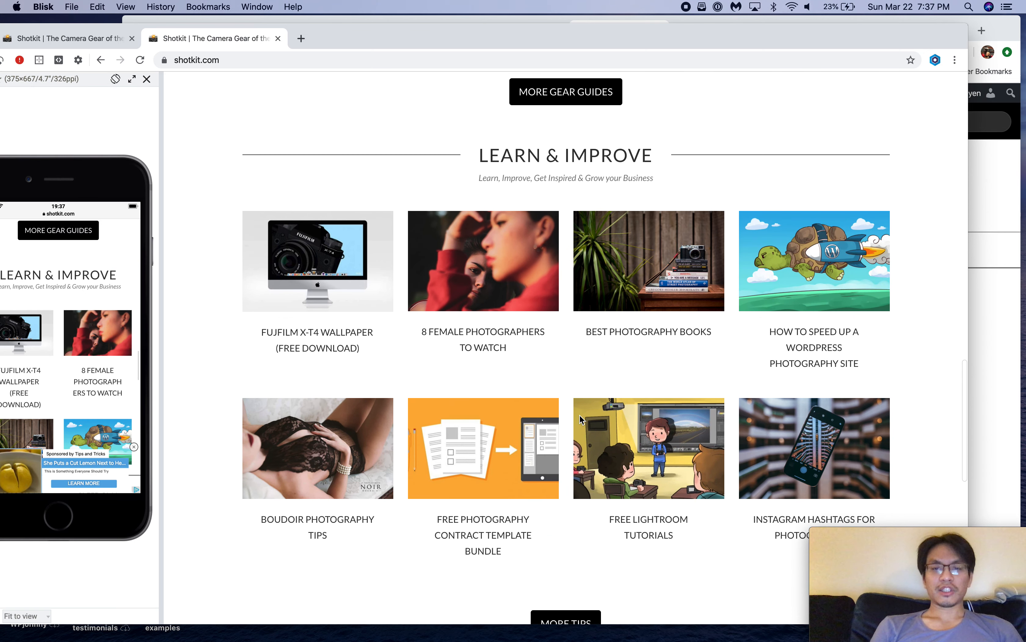